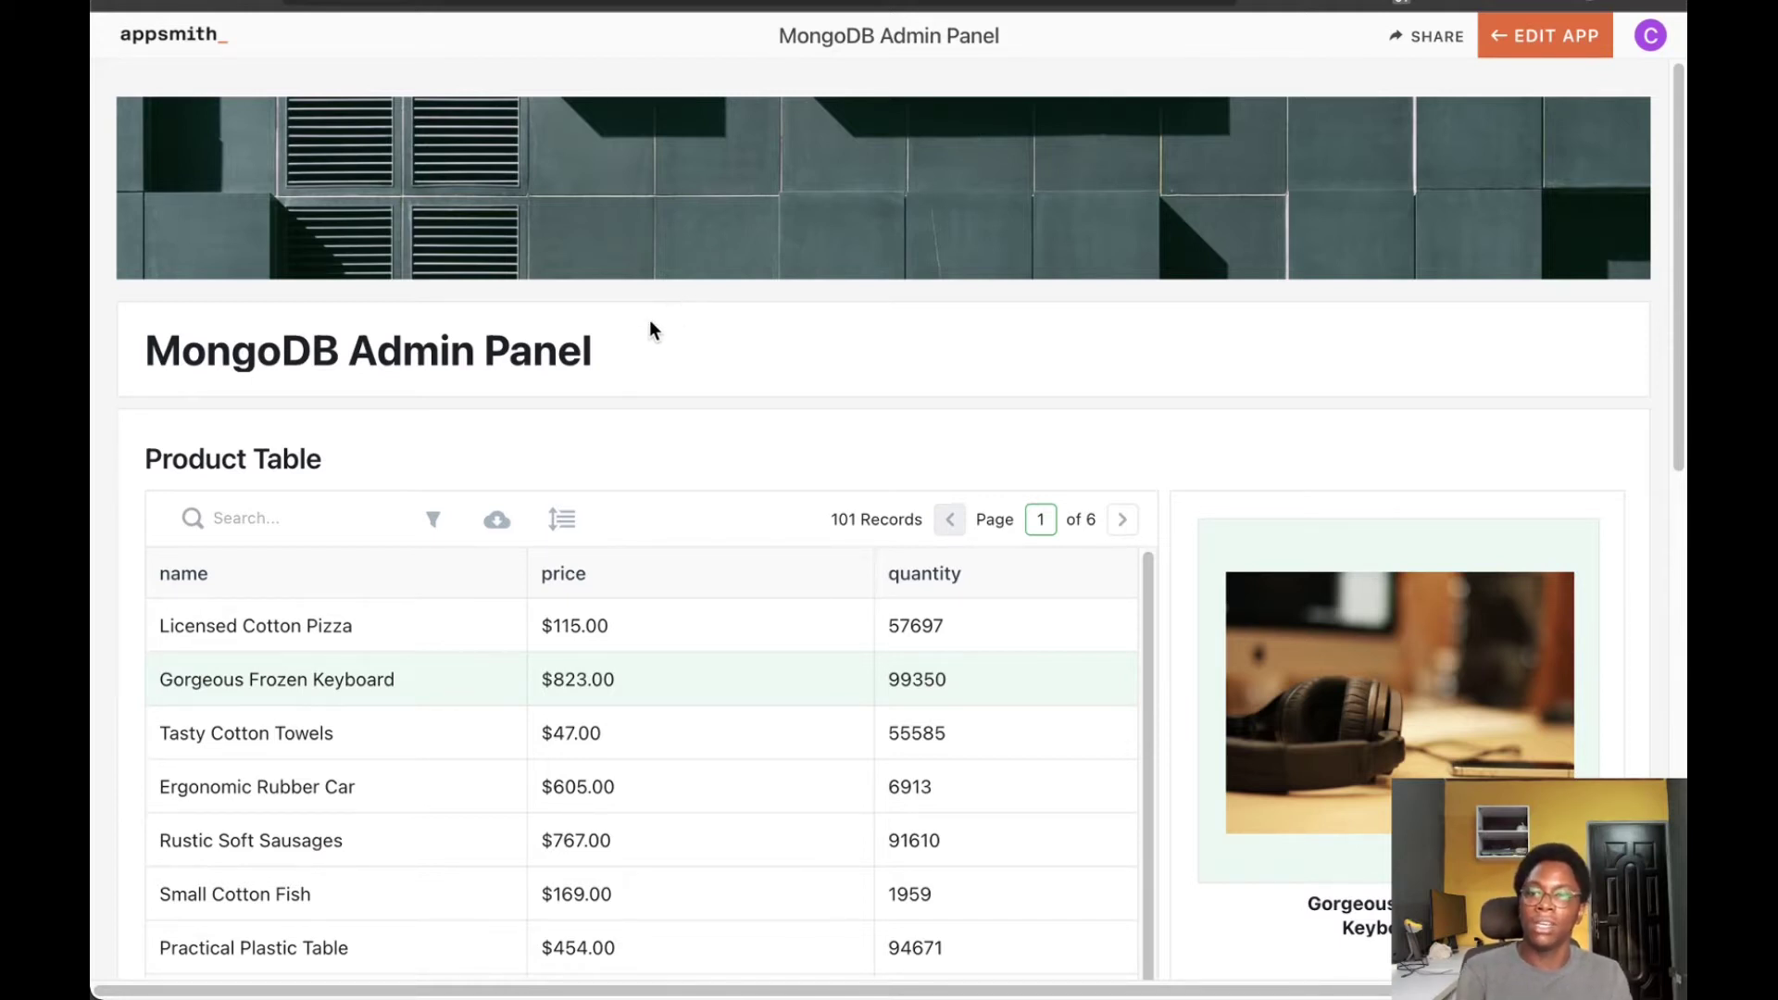
# Select Small Cotton Fish in the products table to load its details and chart
pyautogui.scroll(-5, 648, 314)
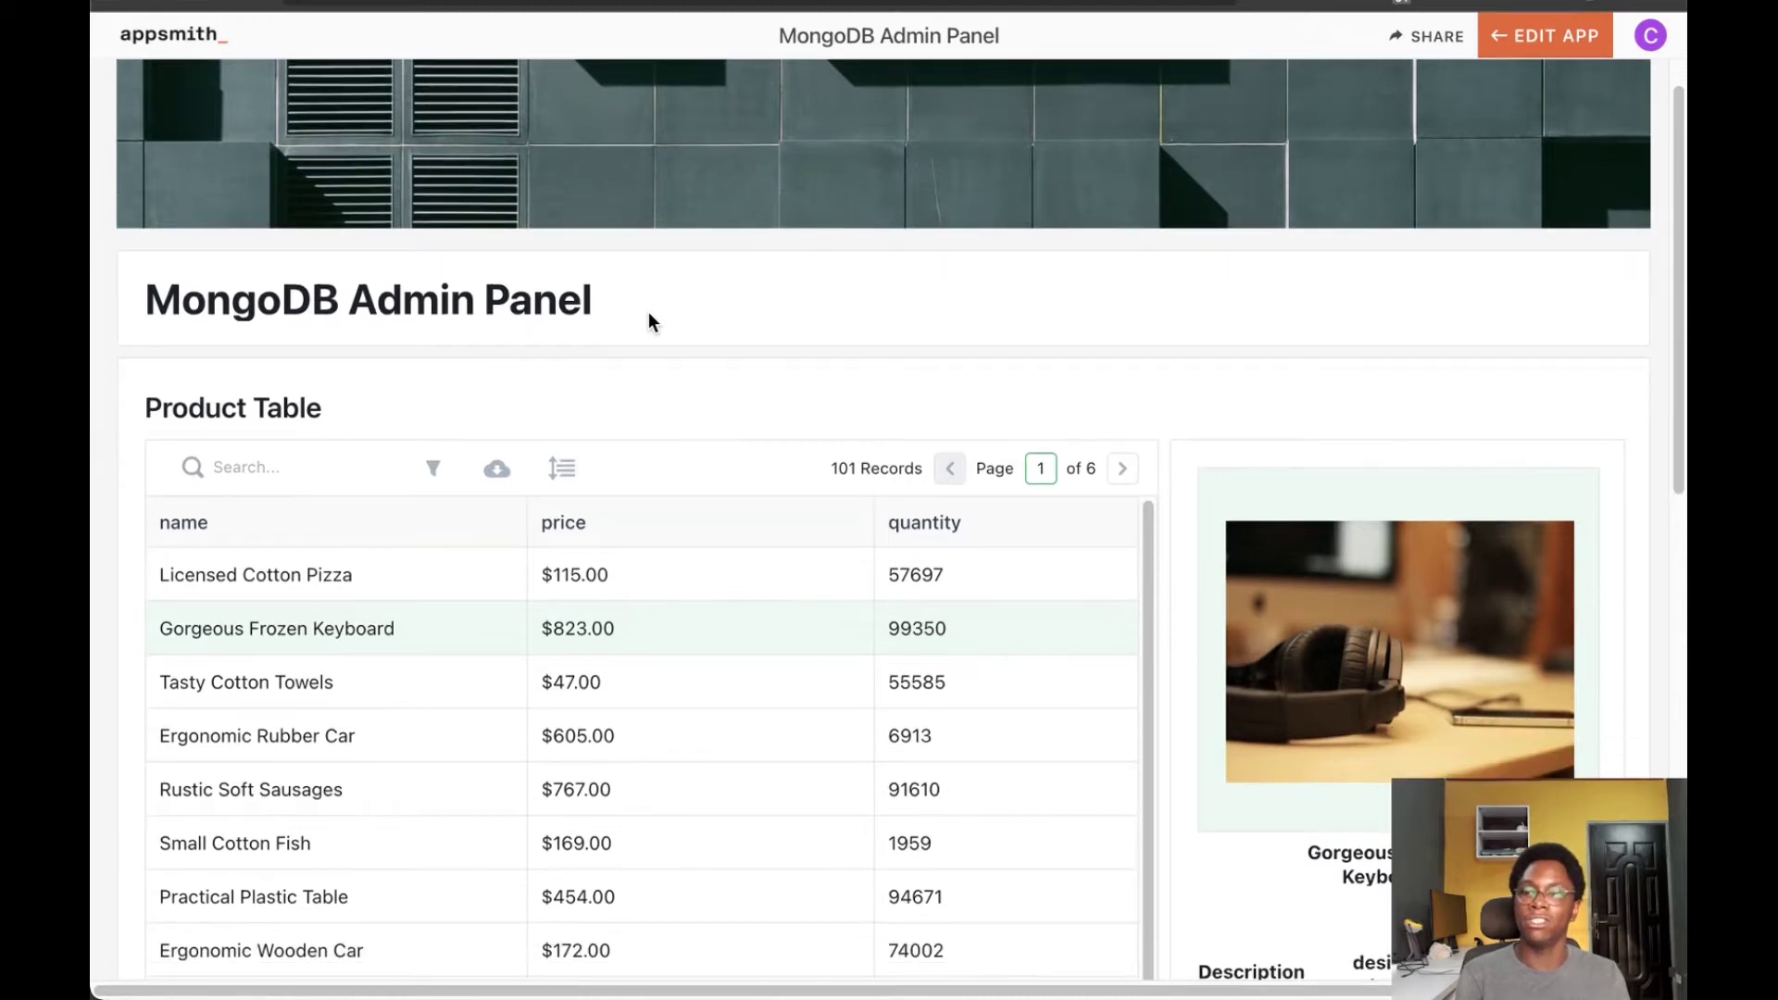
pyautogui.scroll(-1, 437, 305)
pyautogui.scroll(1, 407, 343)
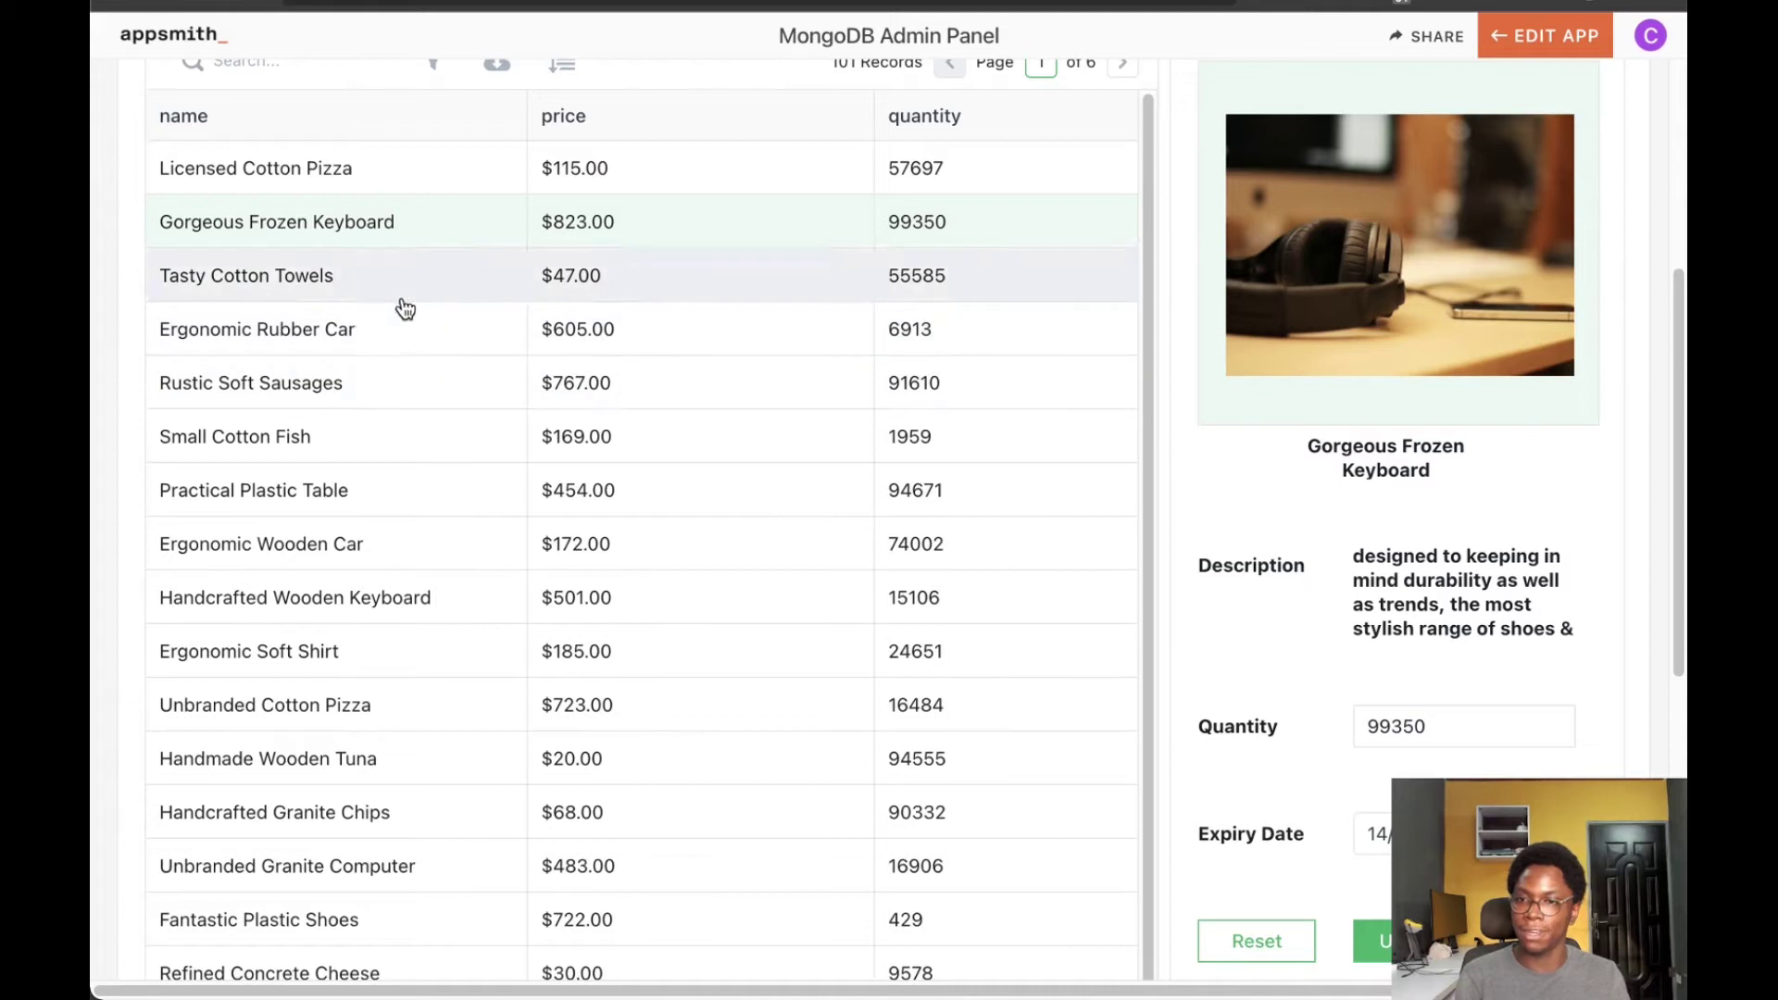
pyautogui.scroll(-1, 1316, 479)
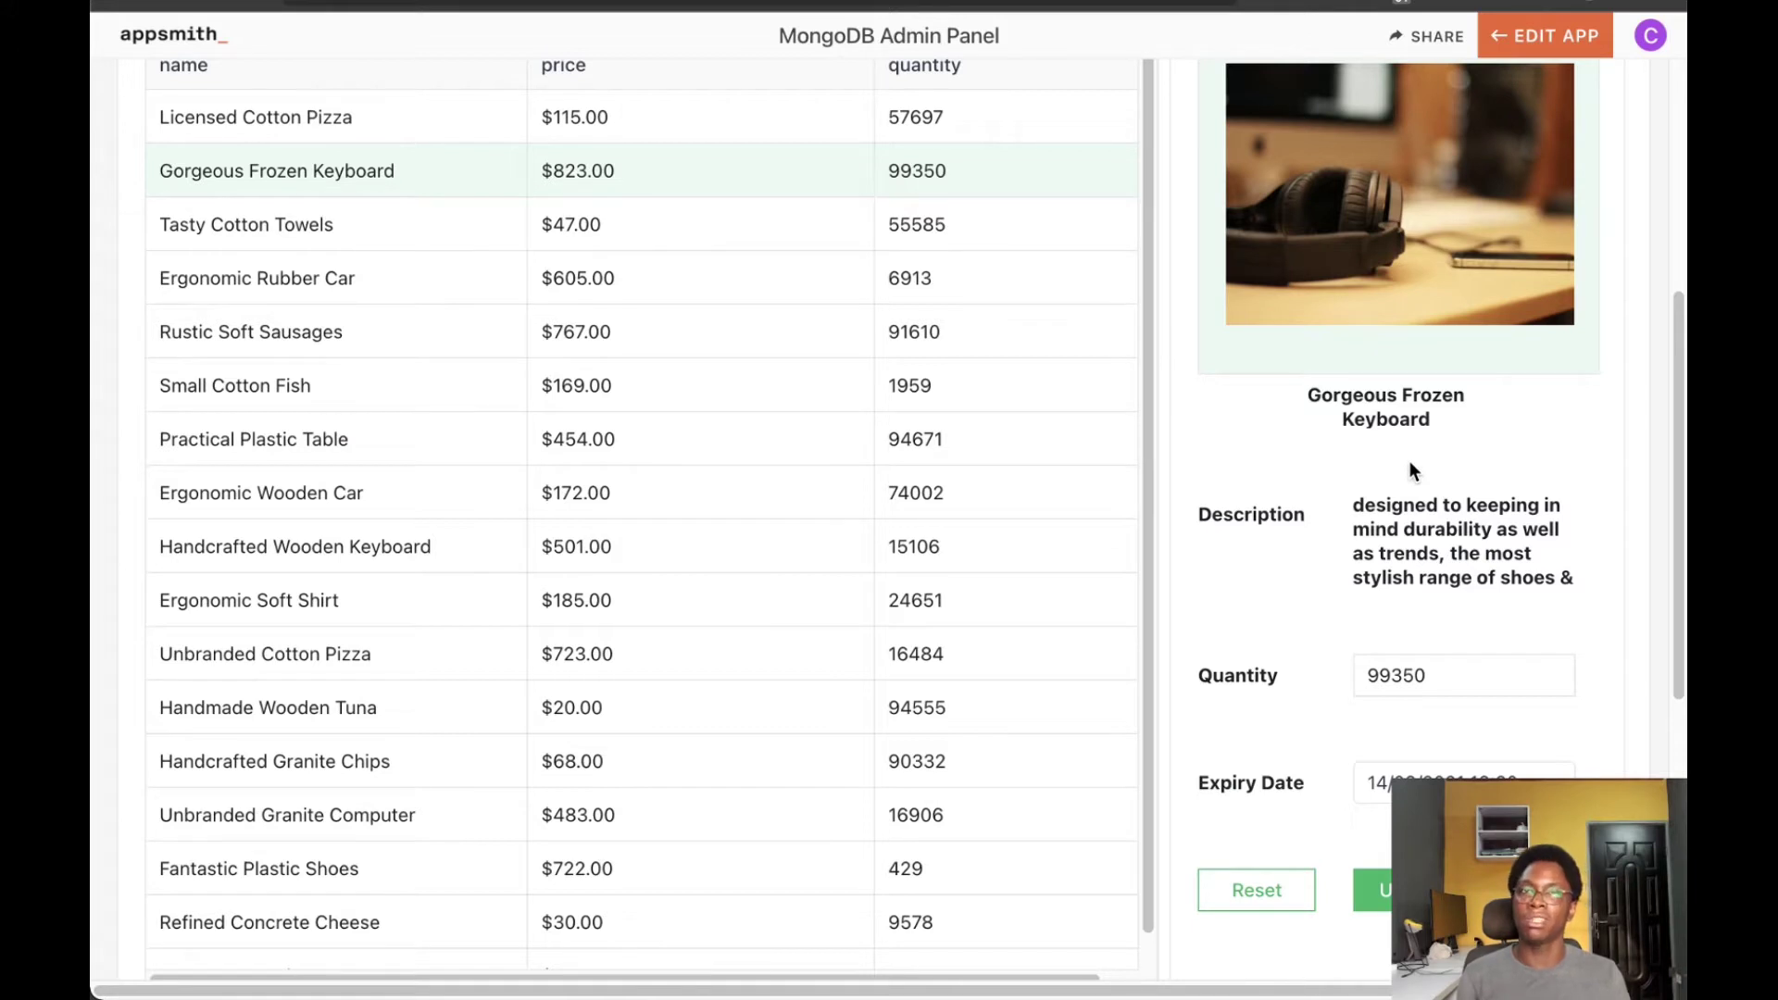
pyautogui.click(525, 386)
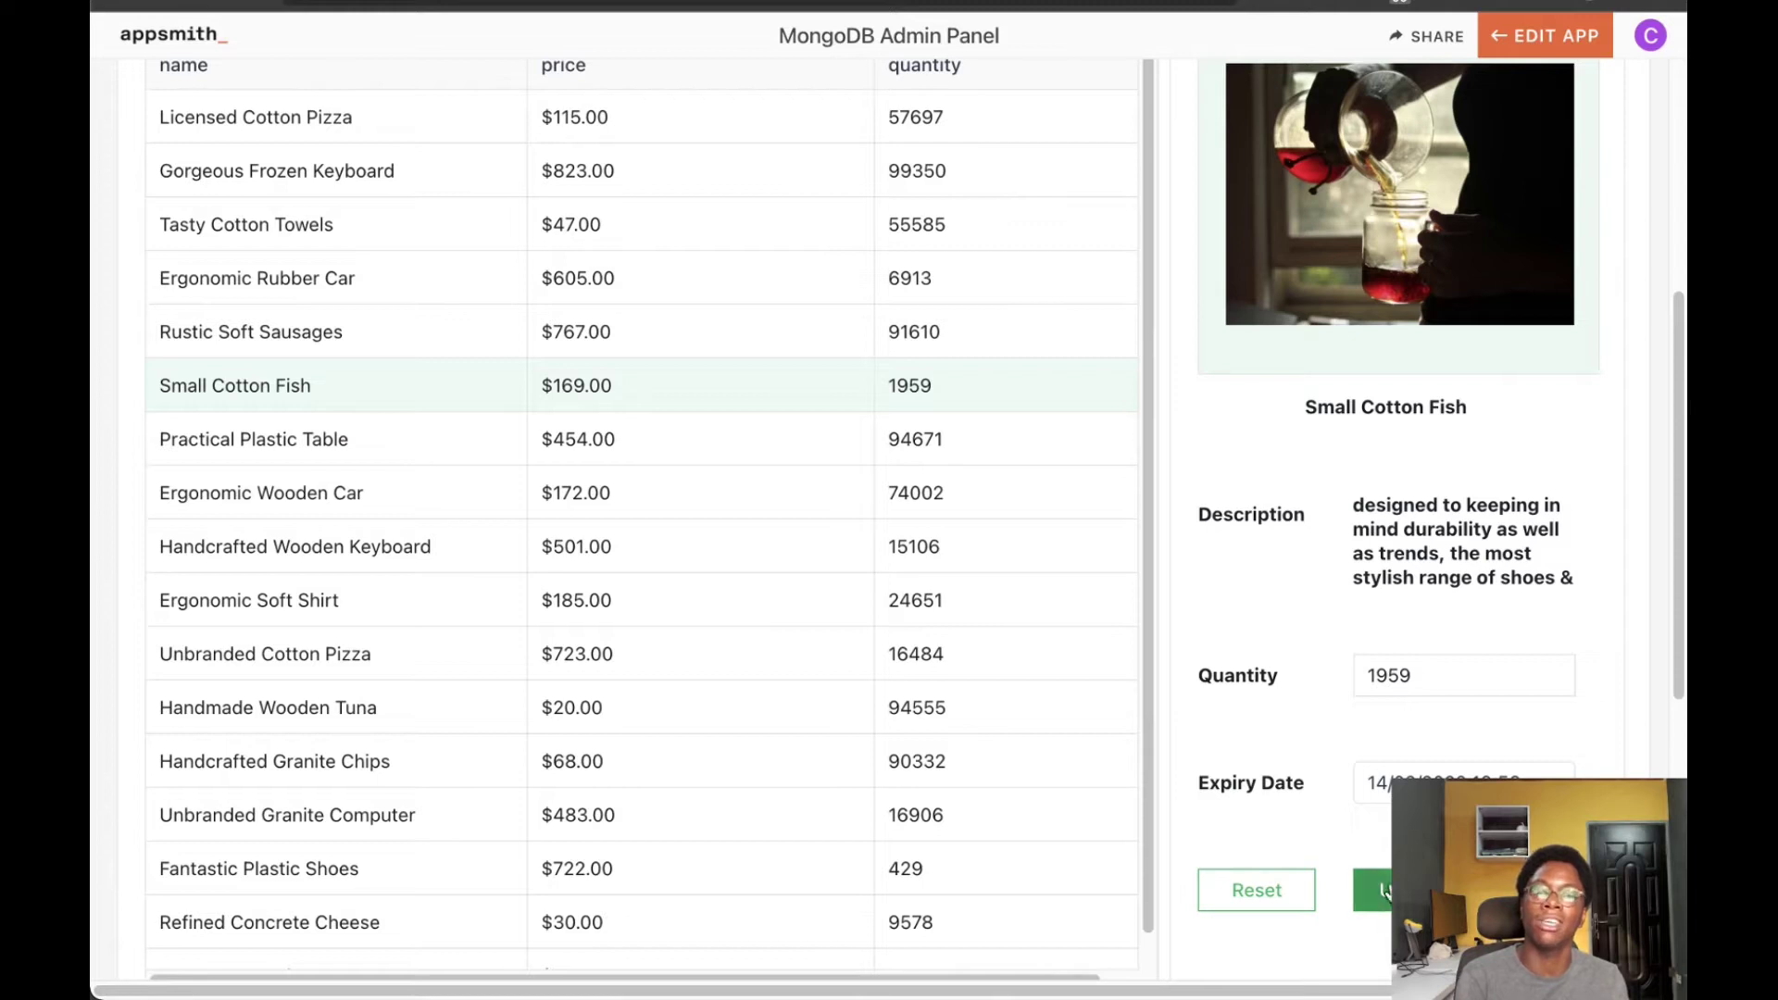
# Select Fantastic Plastic Shoes so the form and sales chart refresh
pyautogui.scroll(-2, 1007, 518)
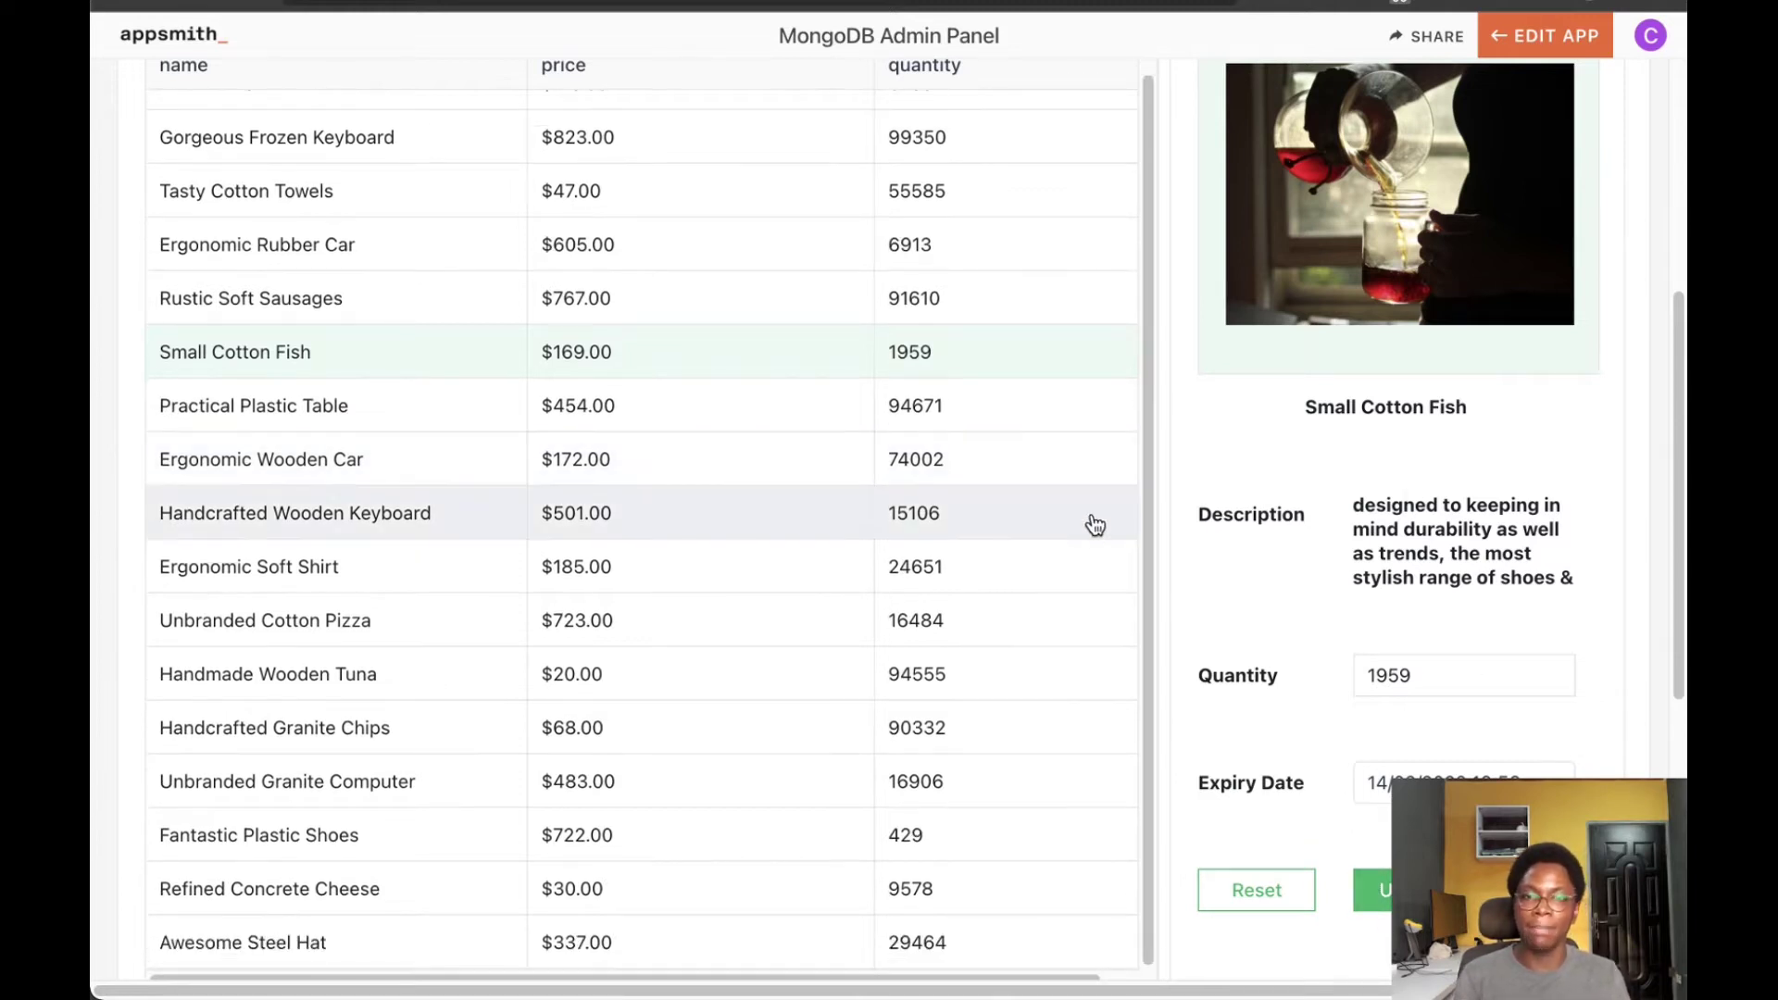
pyautogui.scroll(-3, 1212, 514)
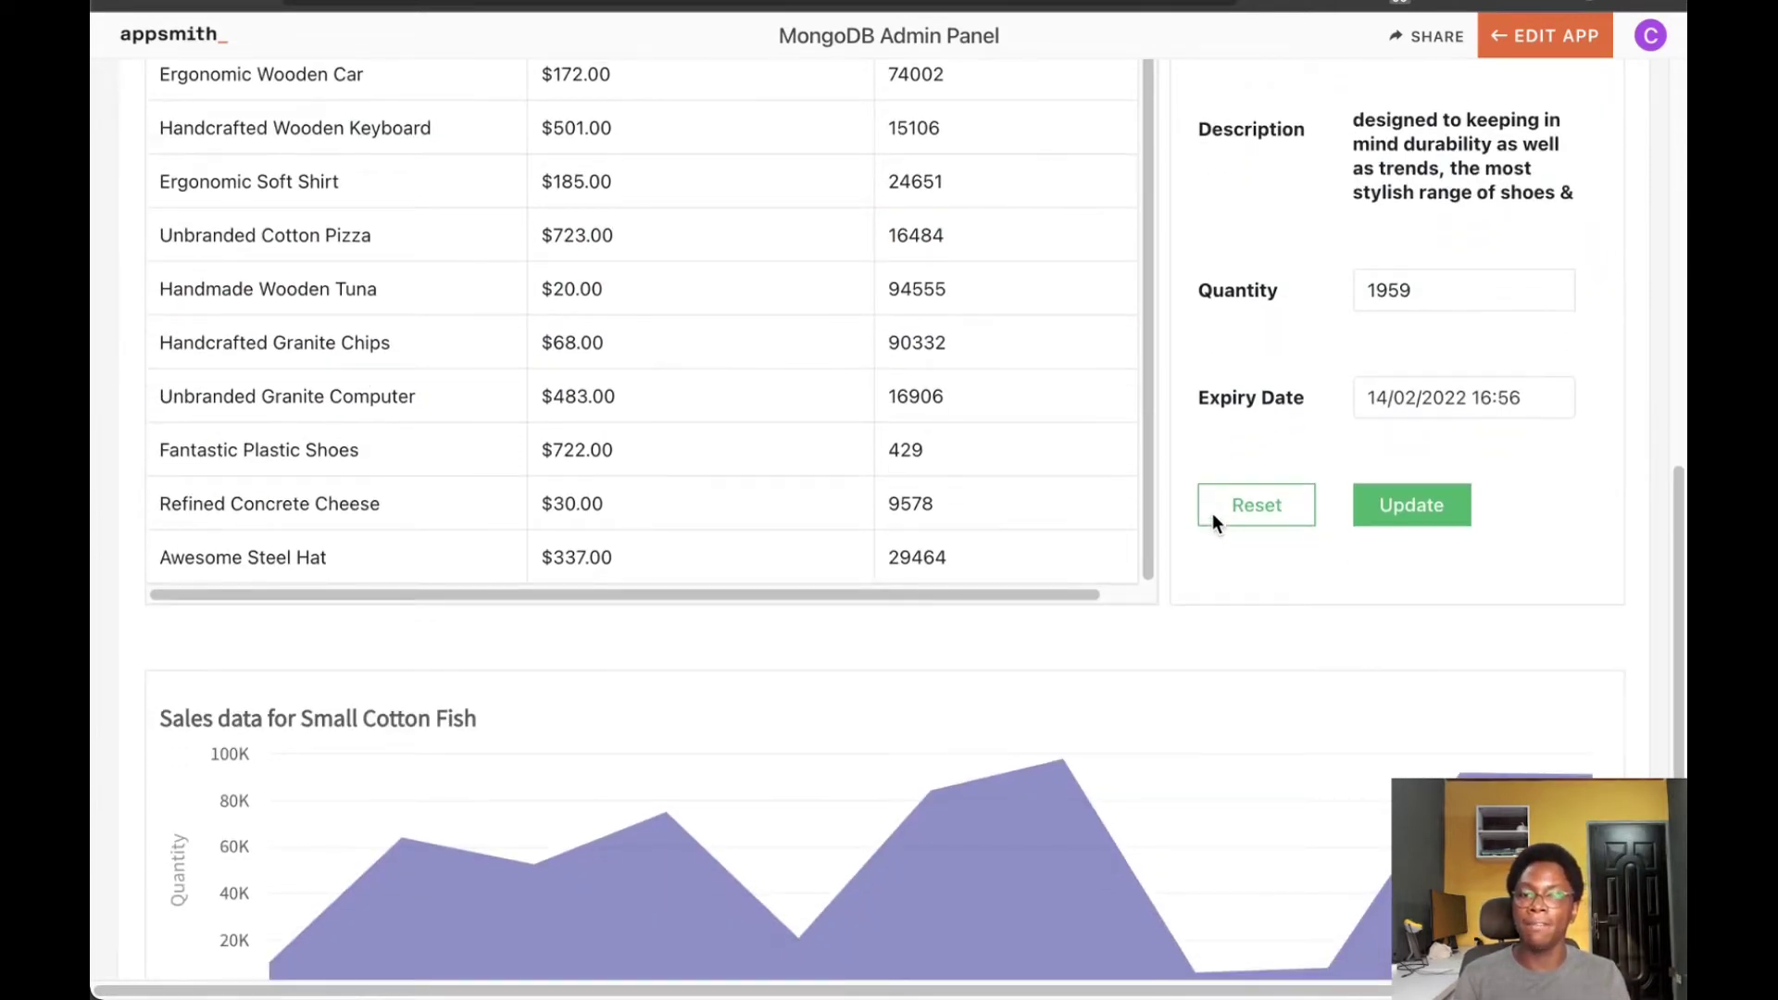
pyautogui.scroll(-3, 1194, 514)
pyautogui.moveTo(700, 585)
pyautogui.moveTo(1479, 680)
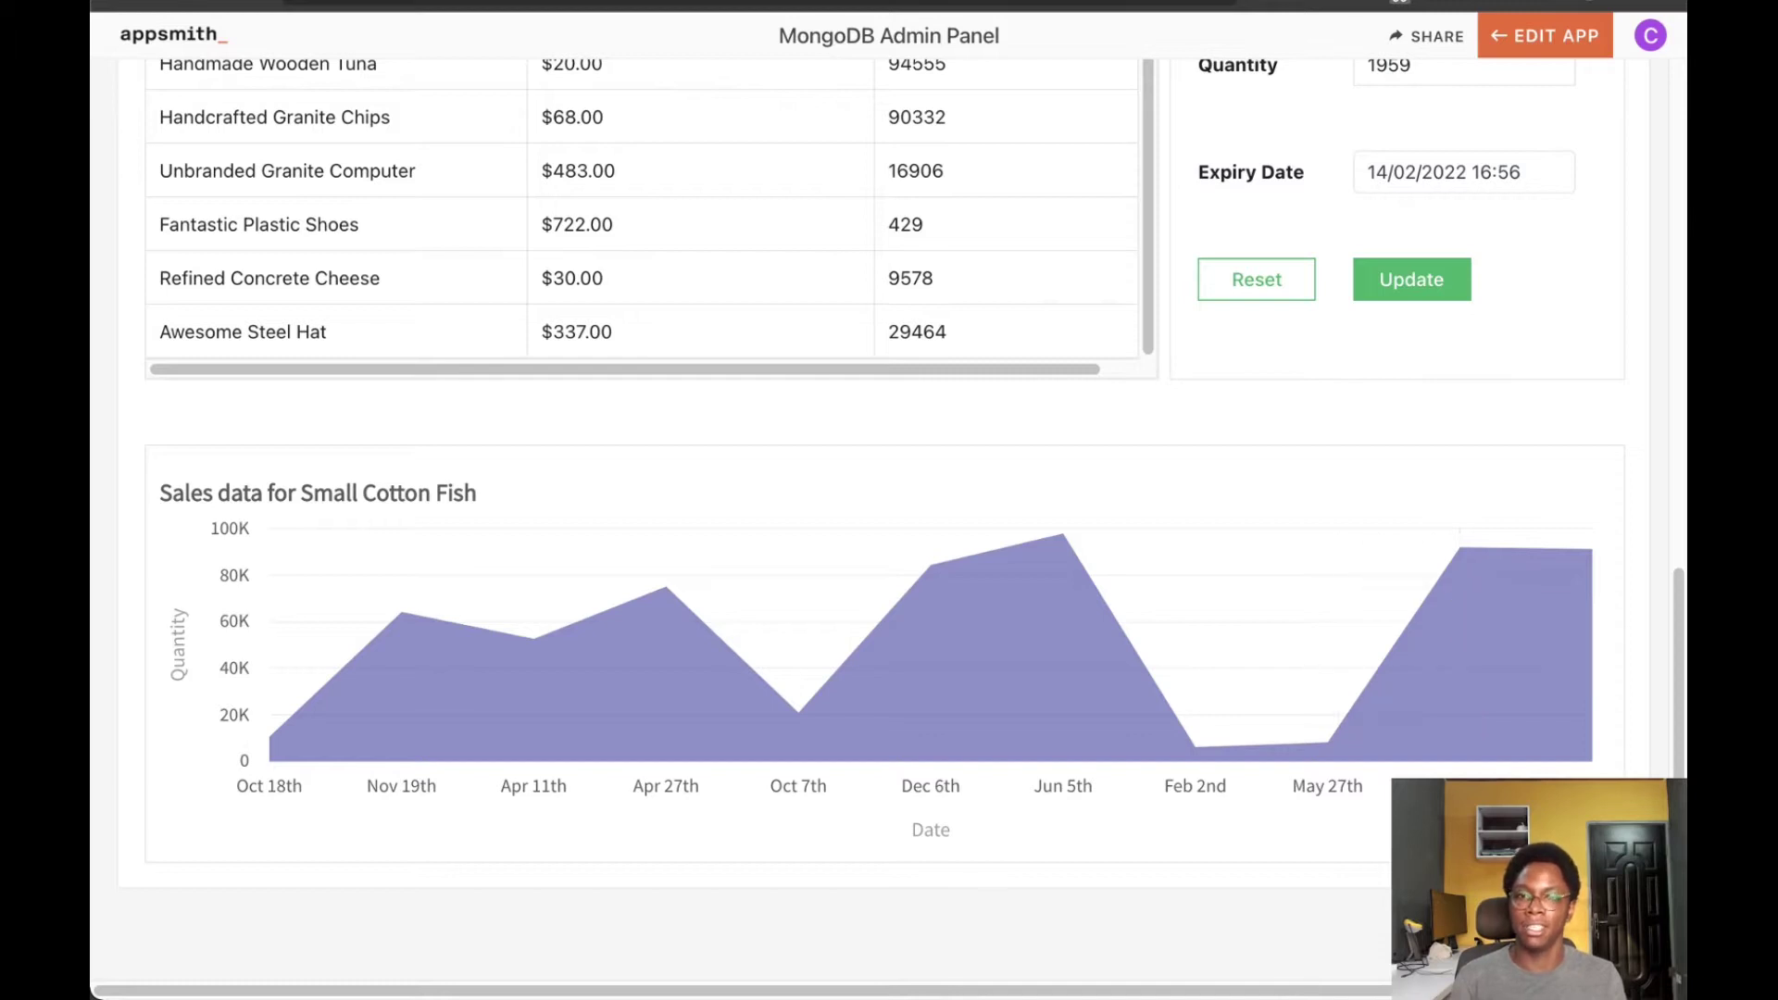
pyautogui.click(573, 237)
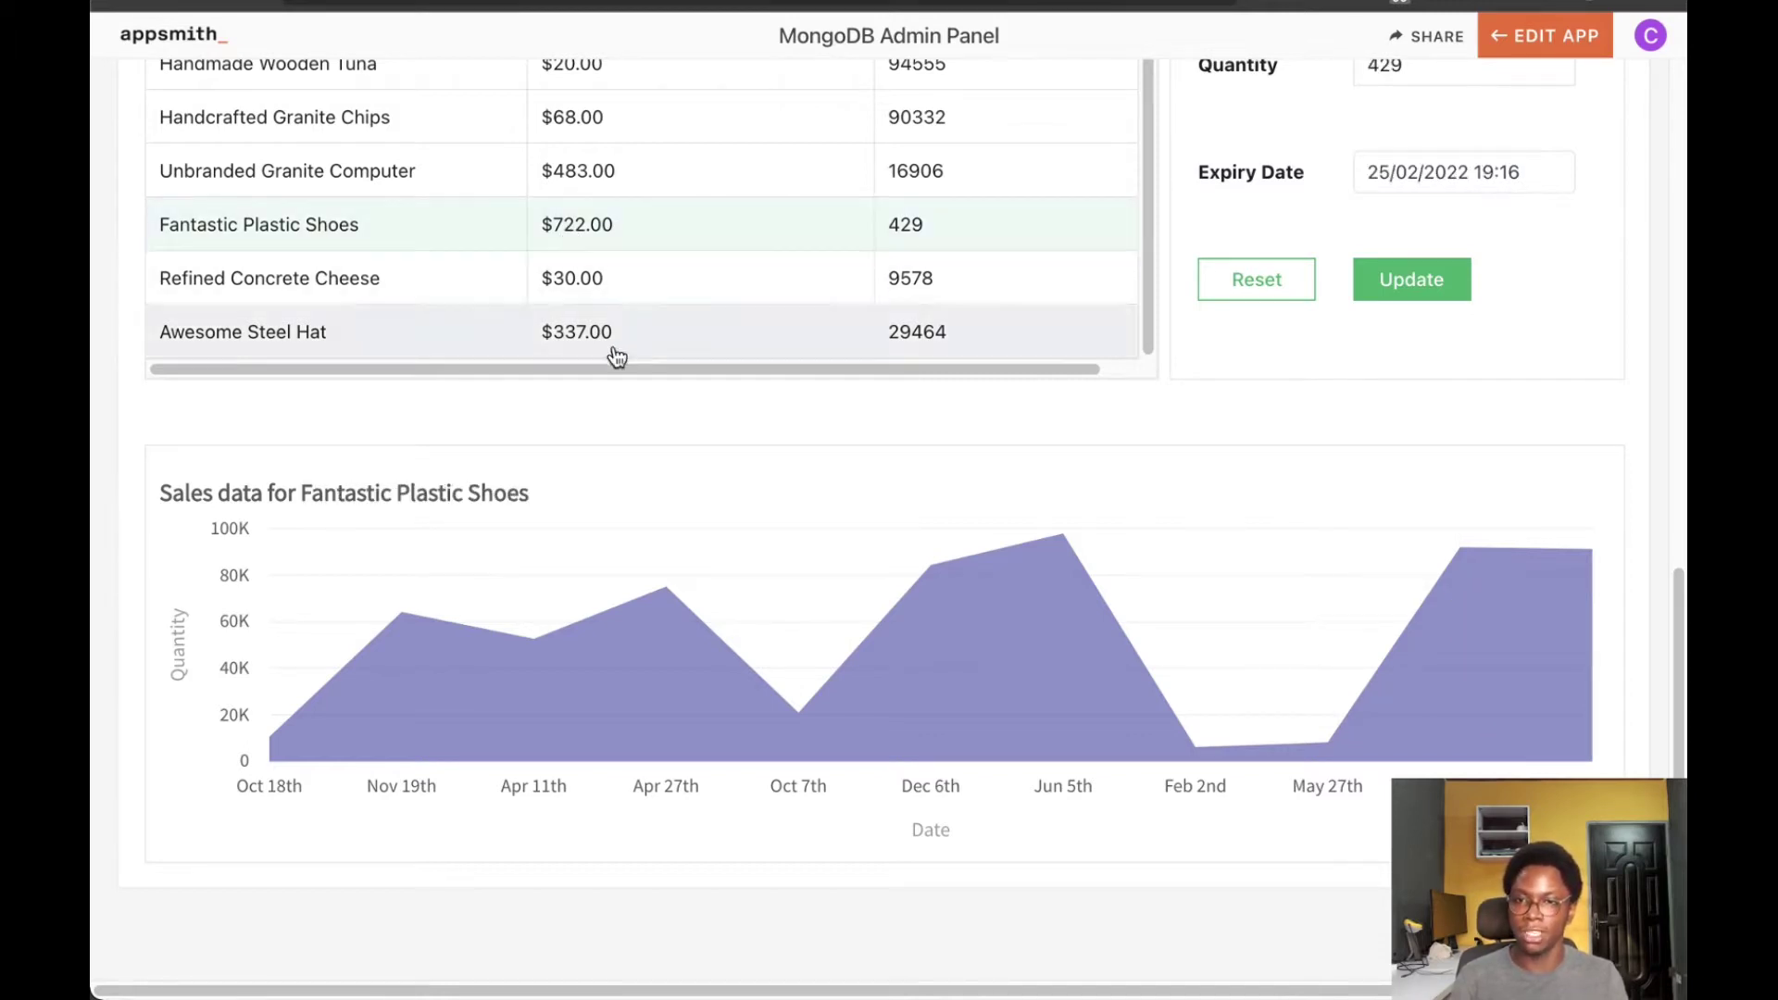
# Switch to the MongoDB Atlas products collection listing its 101 documents
pyautogui.moveTo(561, 711)
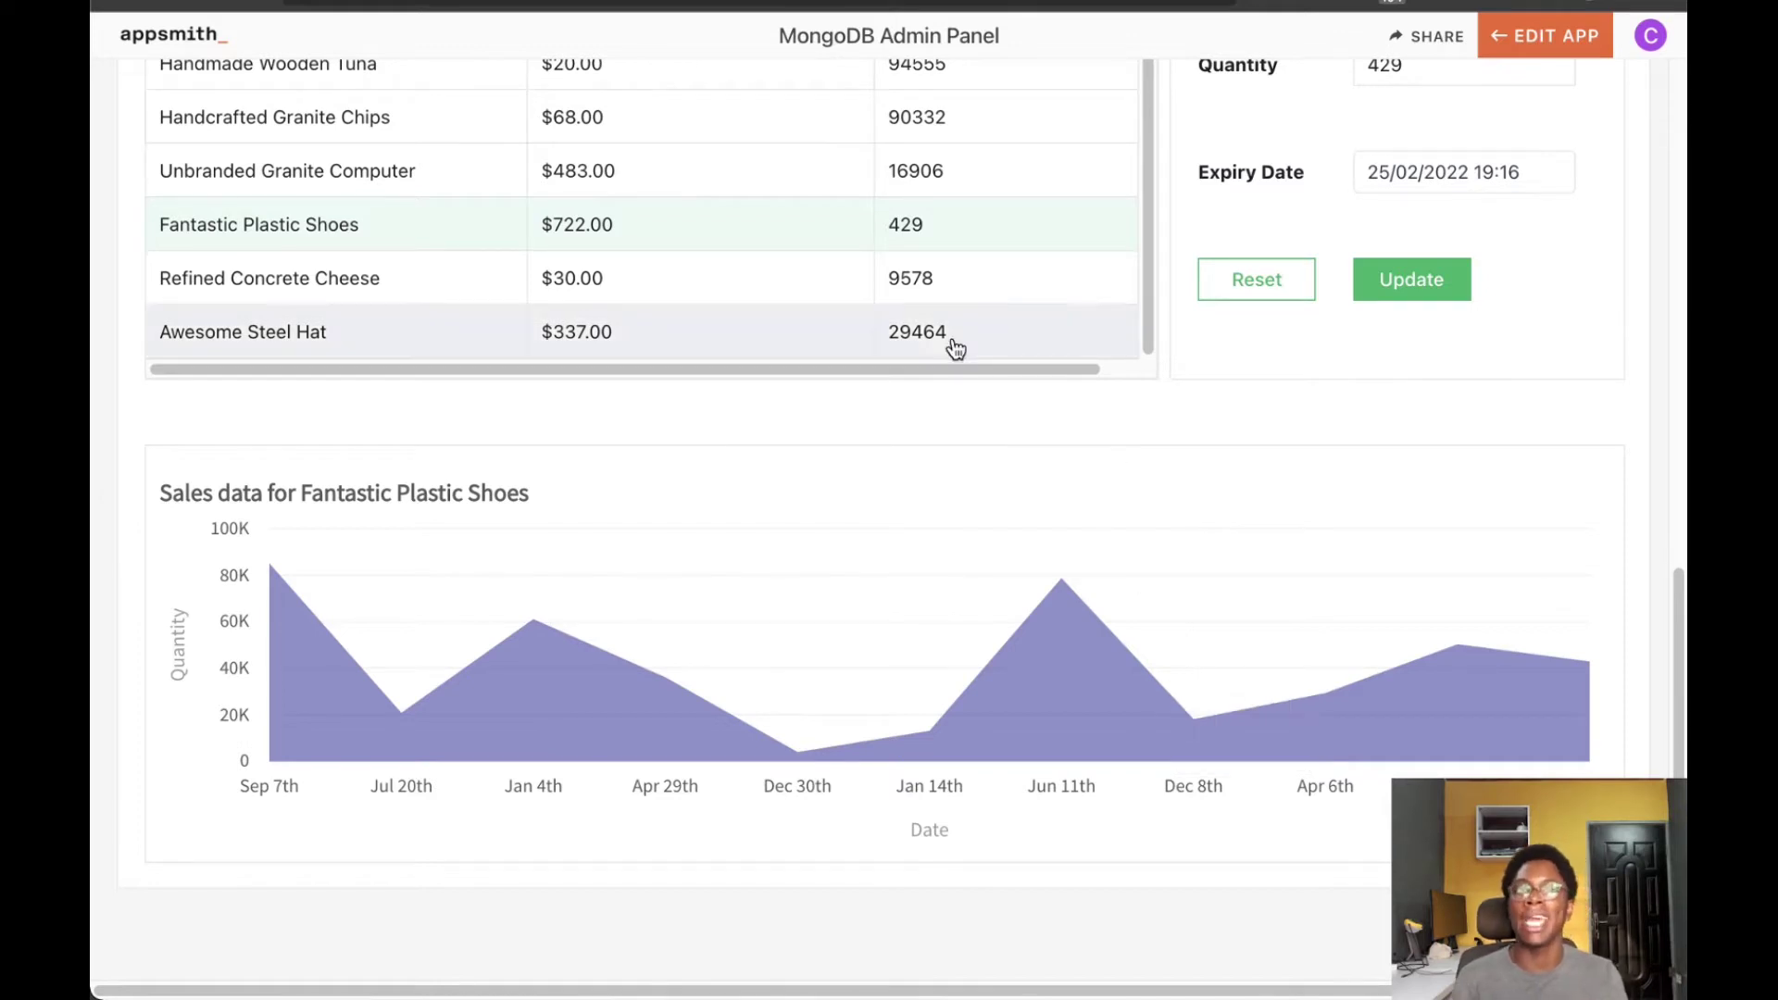
pyautogui.moveTo(1224, 661)
pyautogui.scroll(10, 1222, 661)
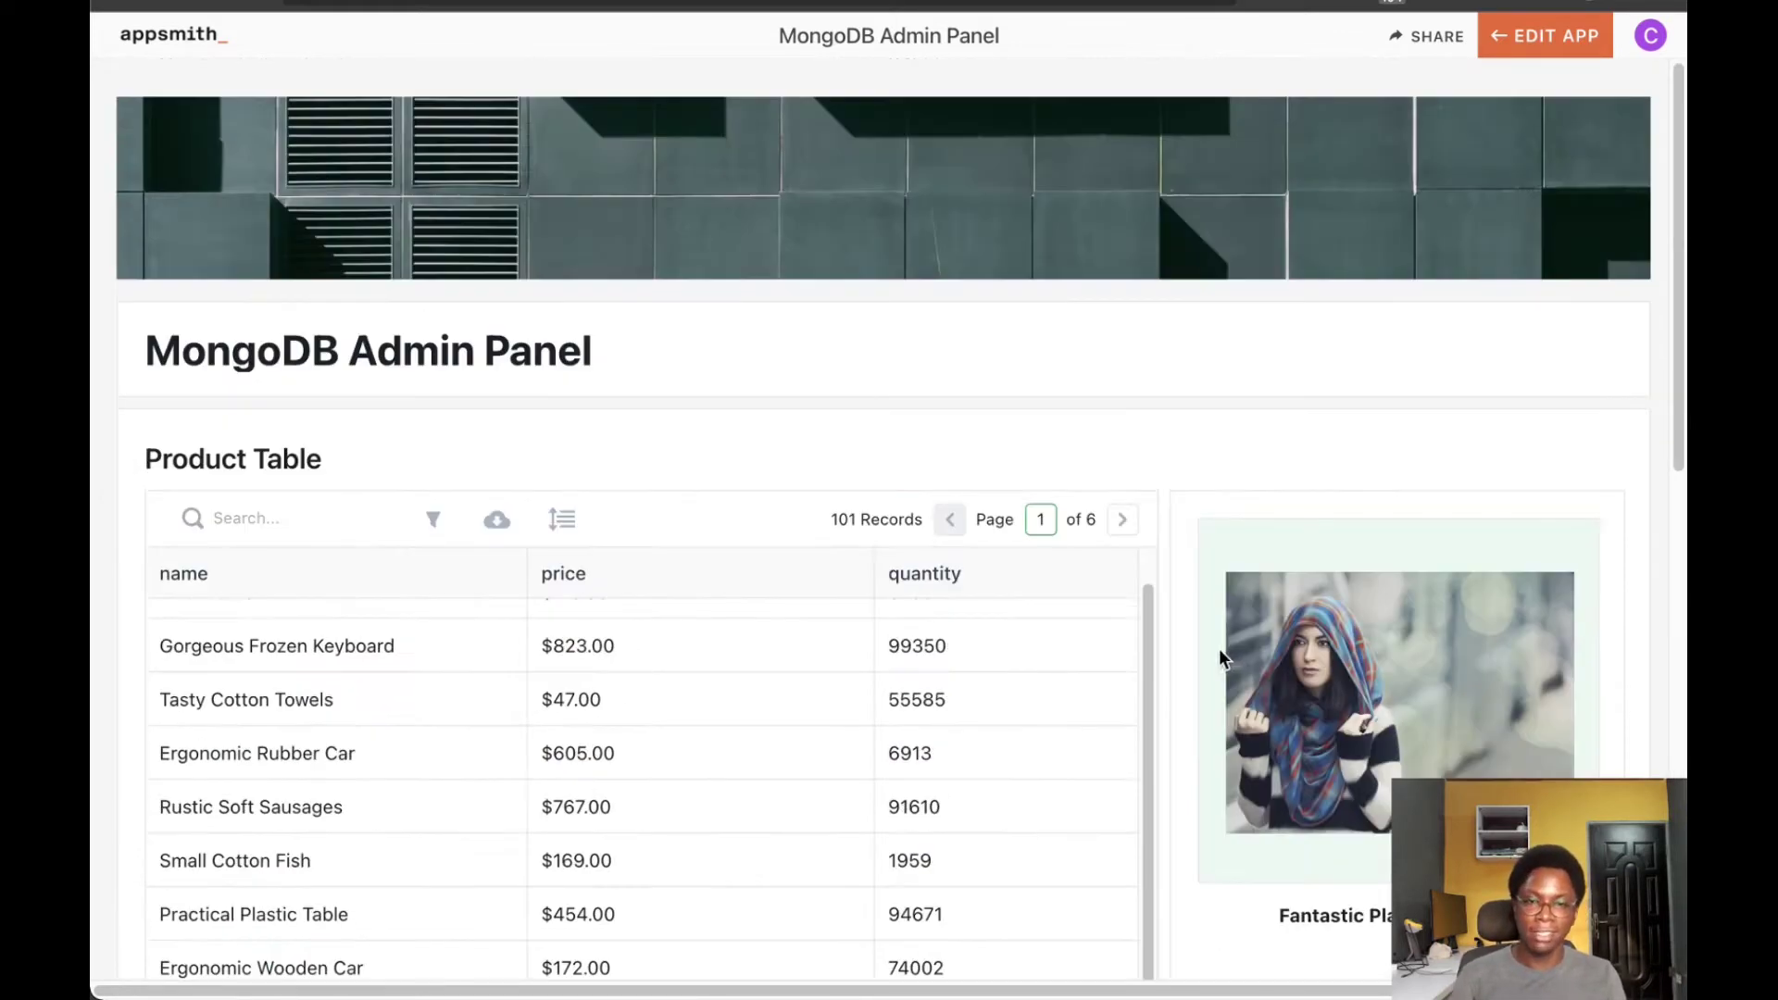
pyautogui.scroll(-4, 1148, 574)
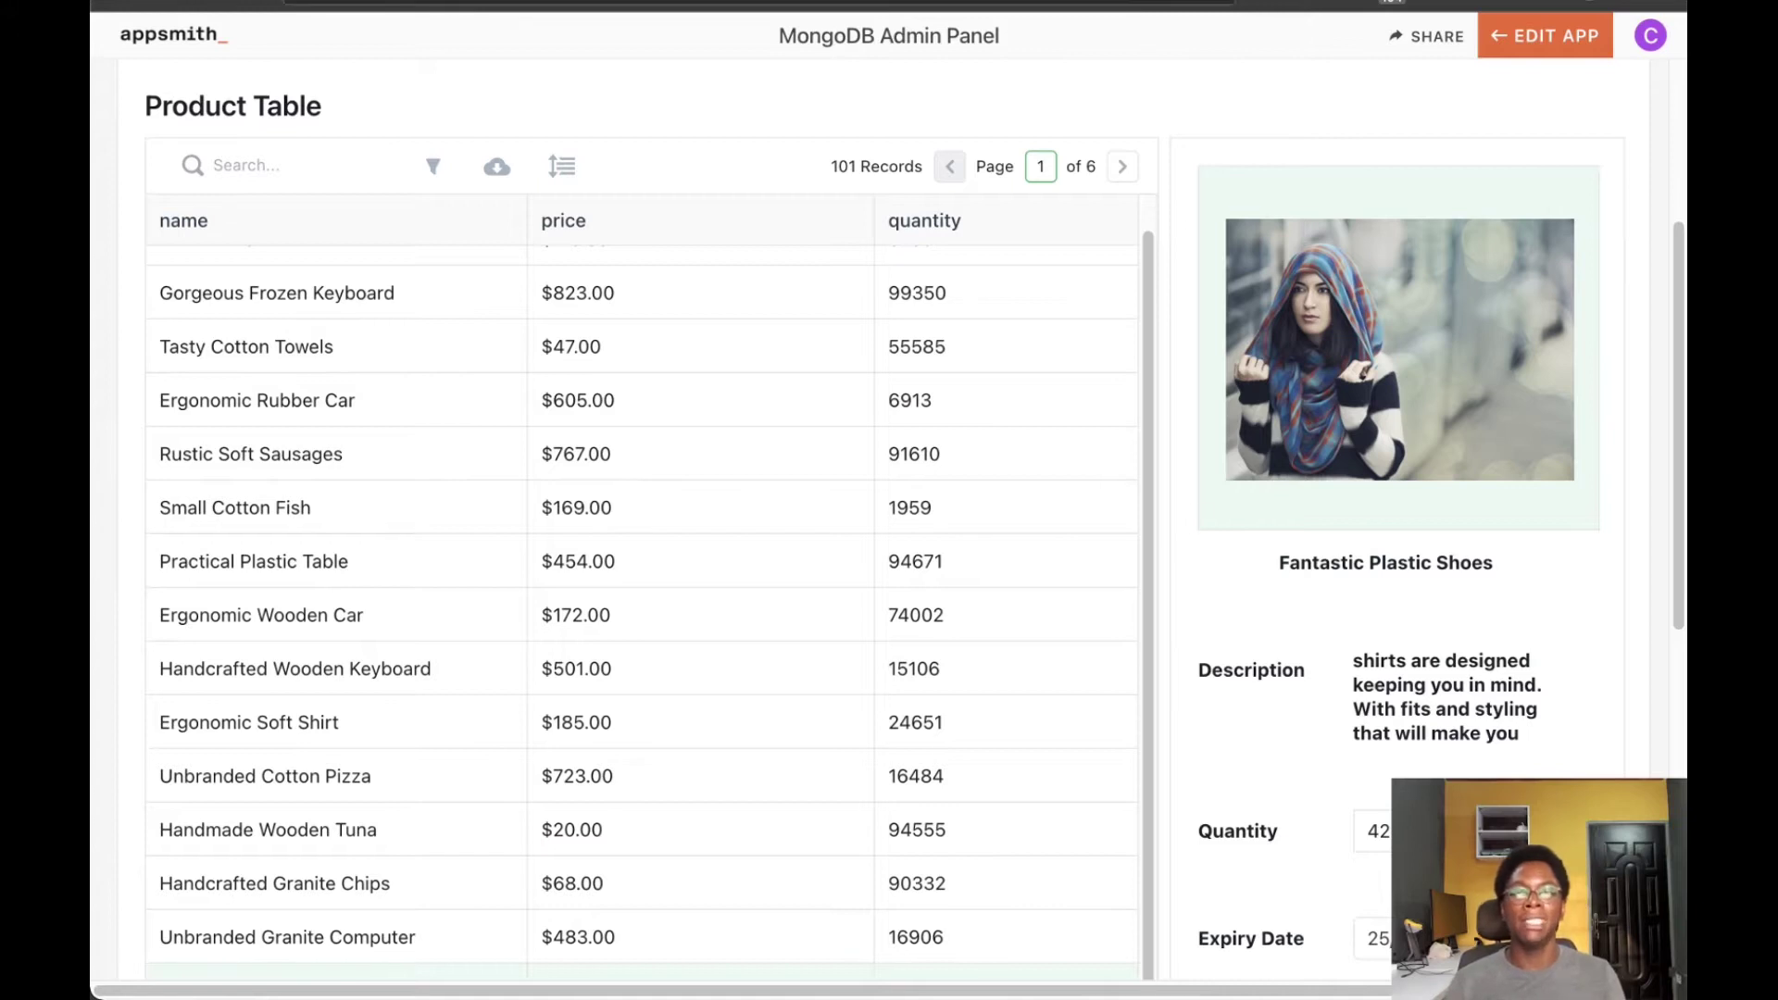
pyautogui.hotkey('ctrl', 'Tab')
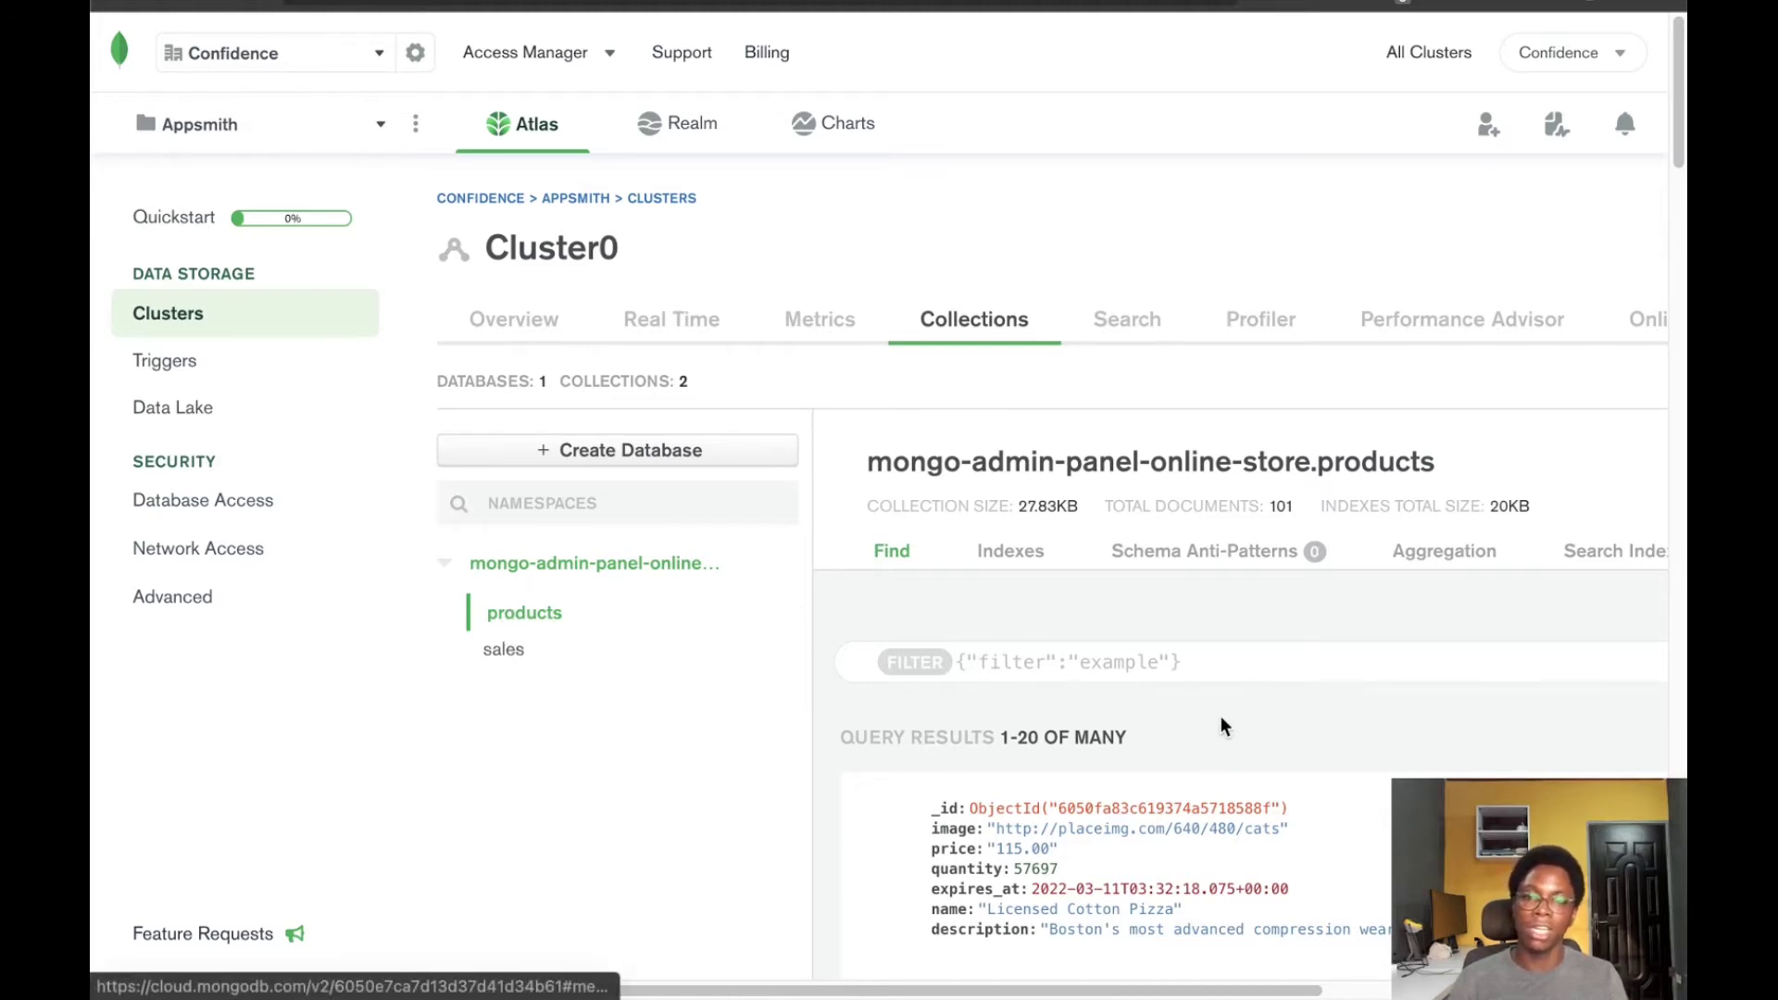
# Highlight the image, price, quantity and description fields of the first product document
pyautogui.scroll(-2, 1218, 711)
pyautogui.scroll(-5, 1148, 642)
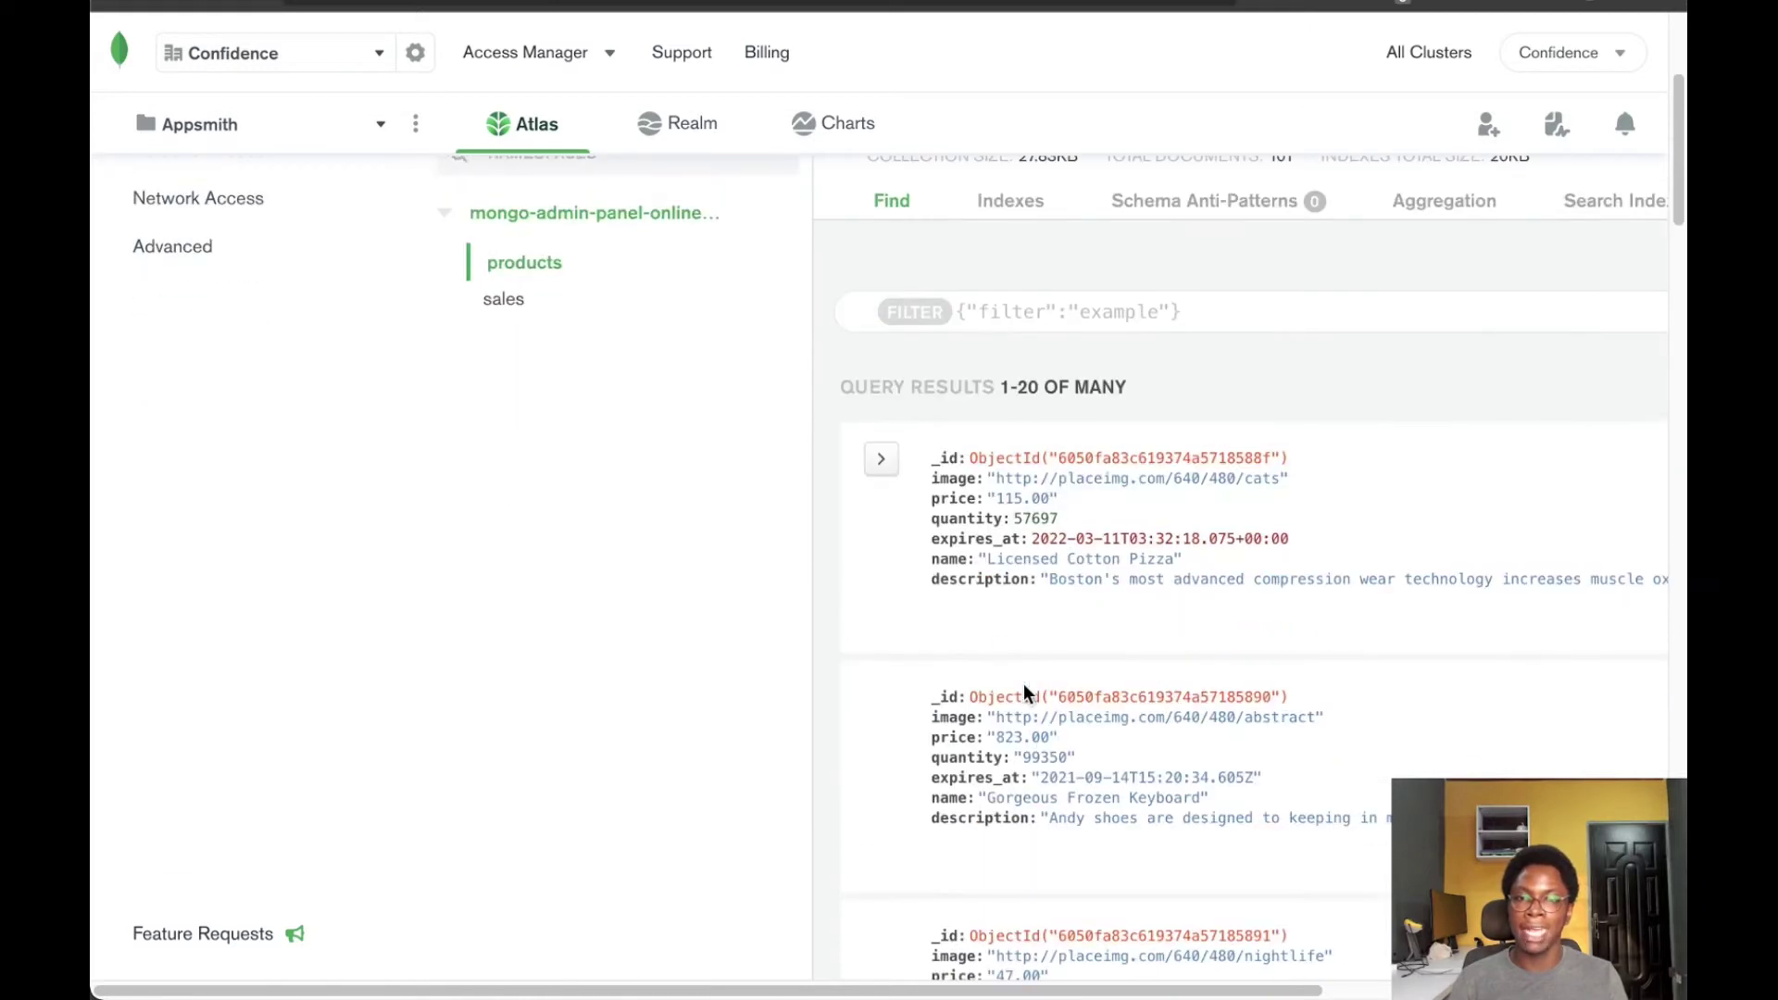
pyautogui.doubleClick(951, 478)
pyautogui.doubleClick(952, 499)
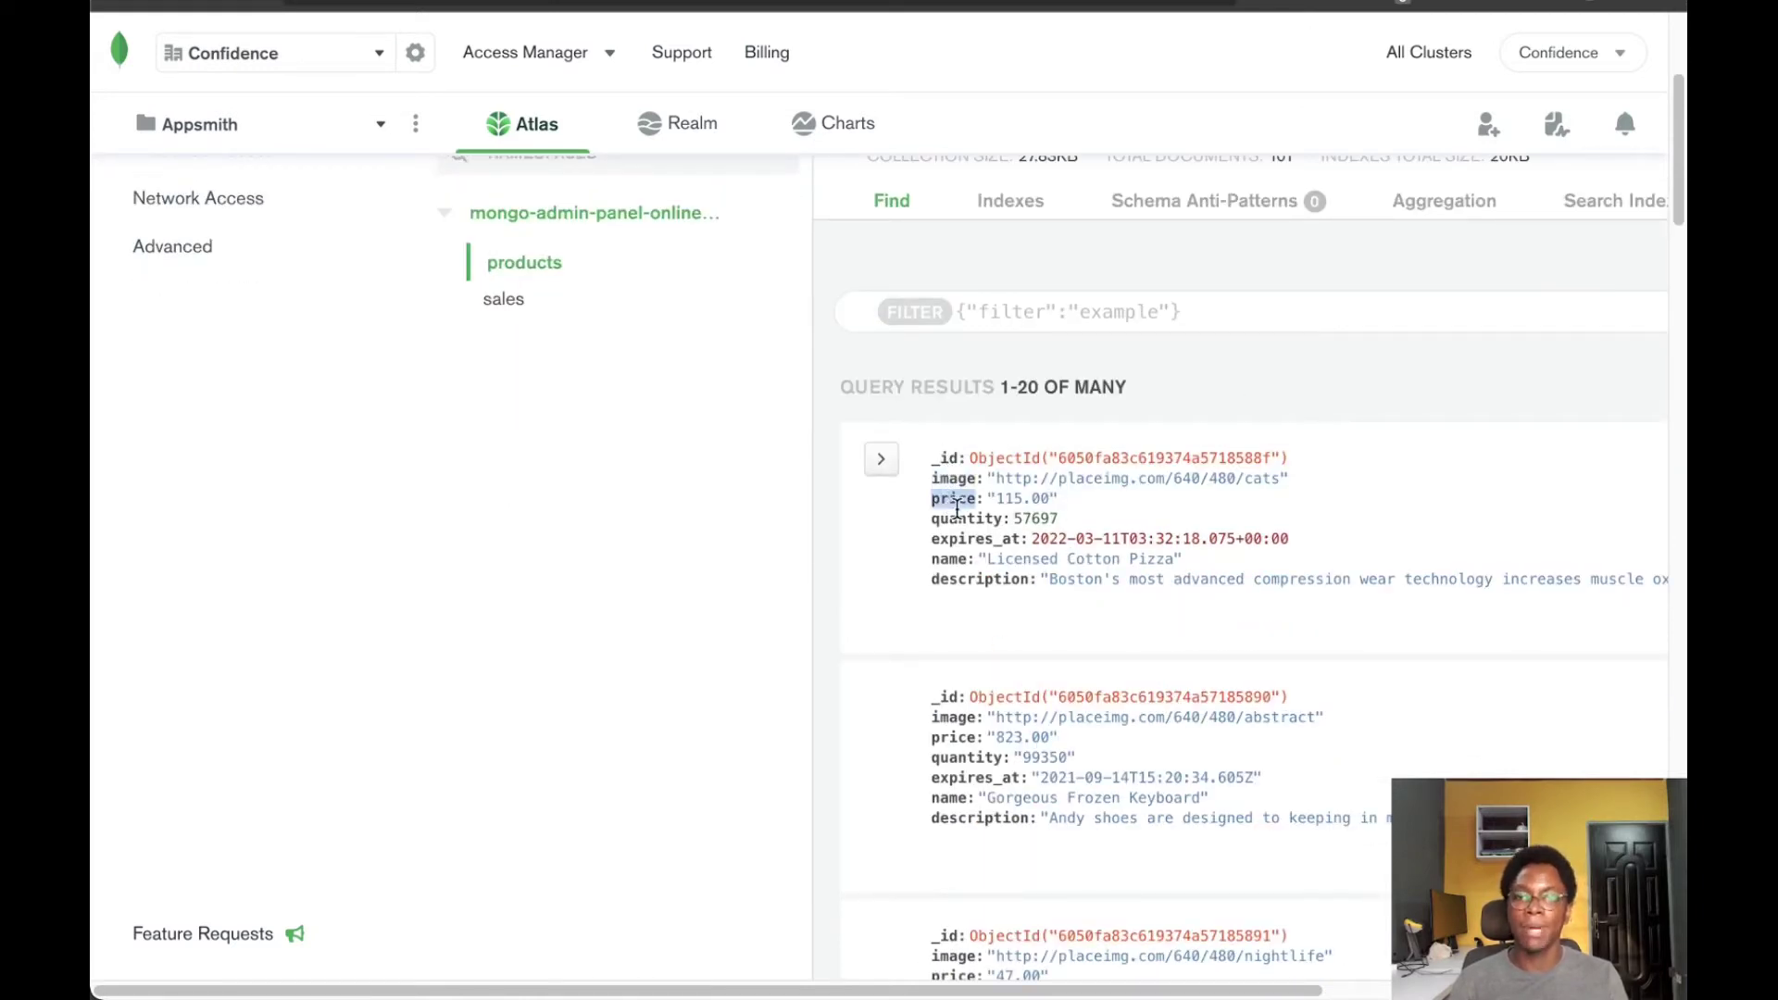
pyautogui.doubleClick(960, 518)
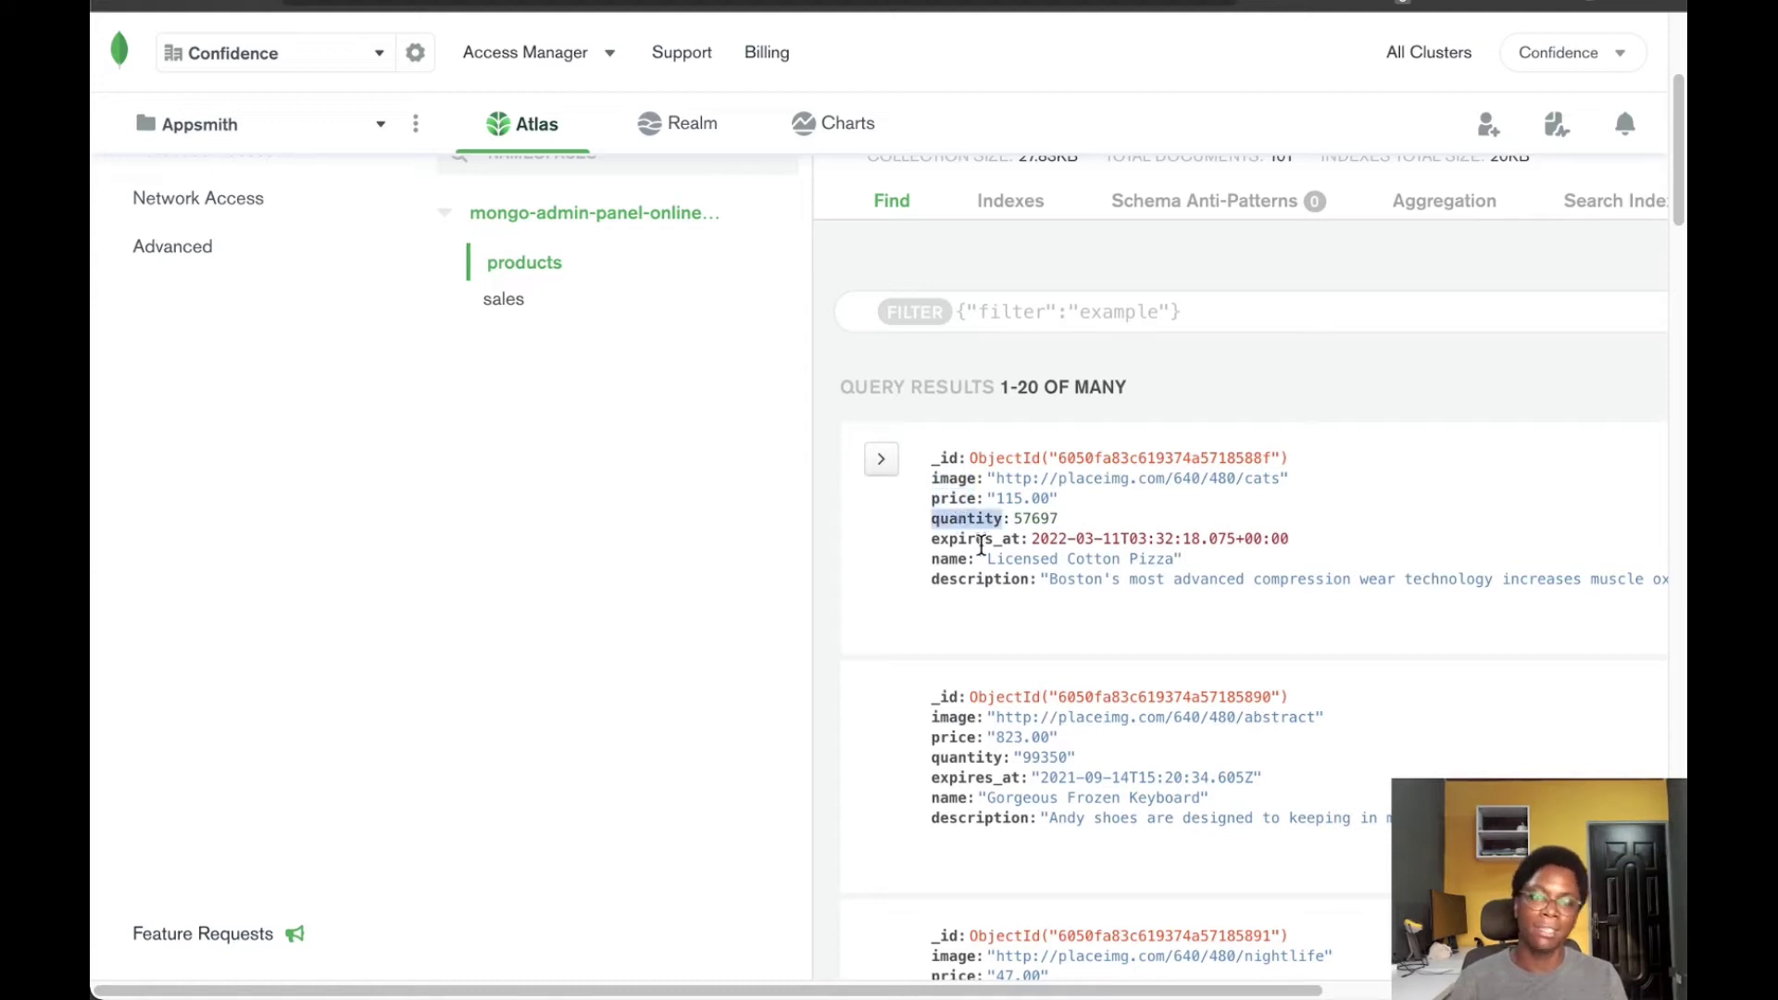
pyautogui.click(947, 556)
pyautogui.doubleClick(976, 580)
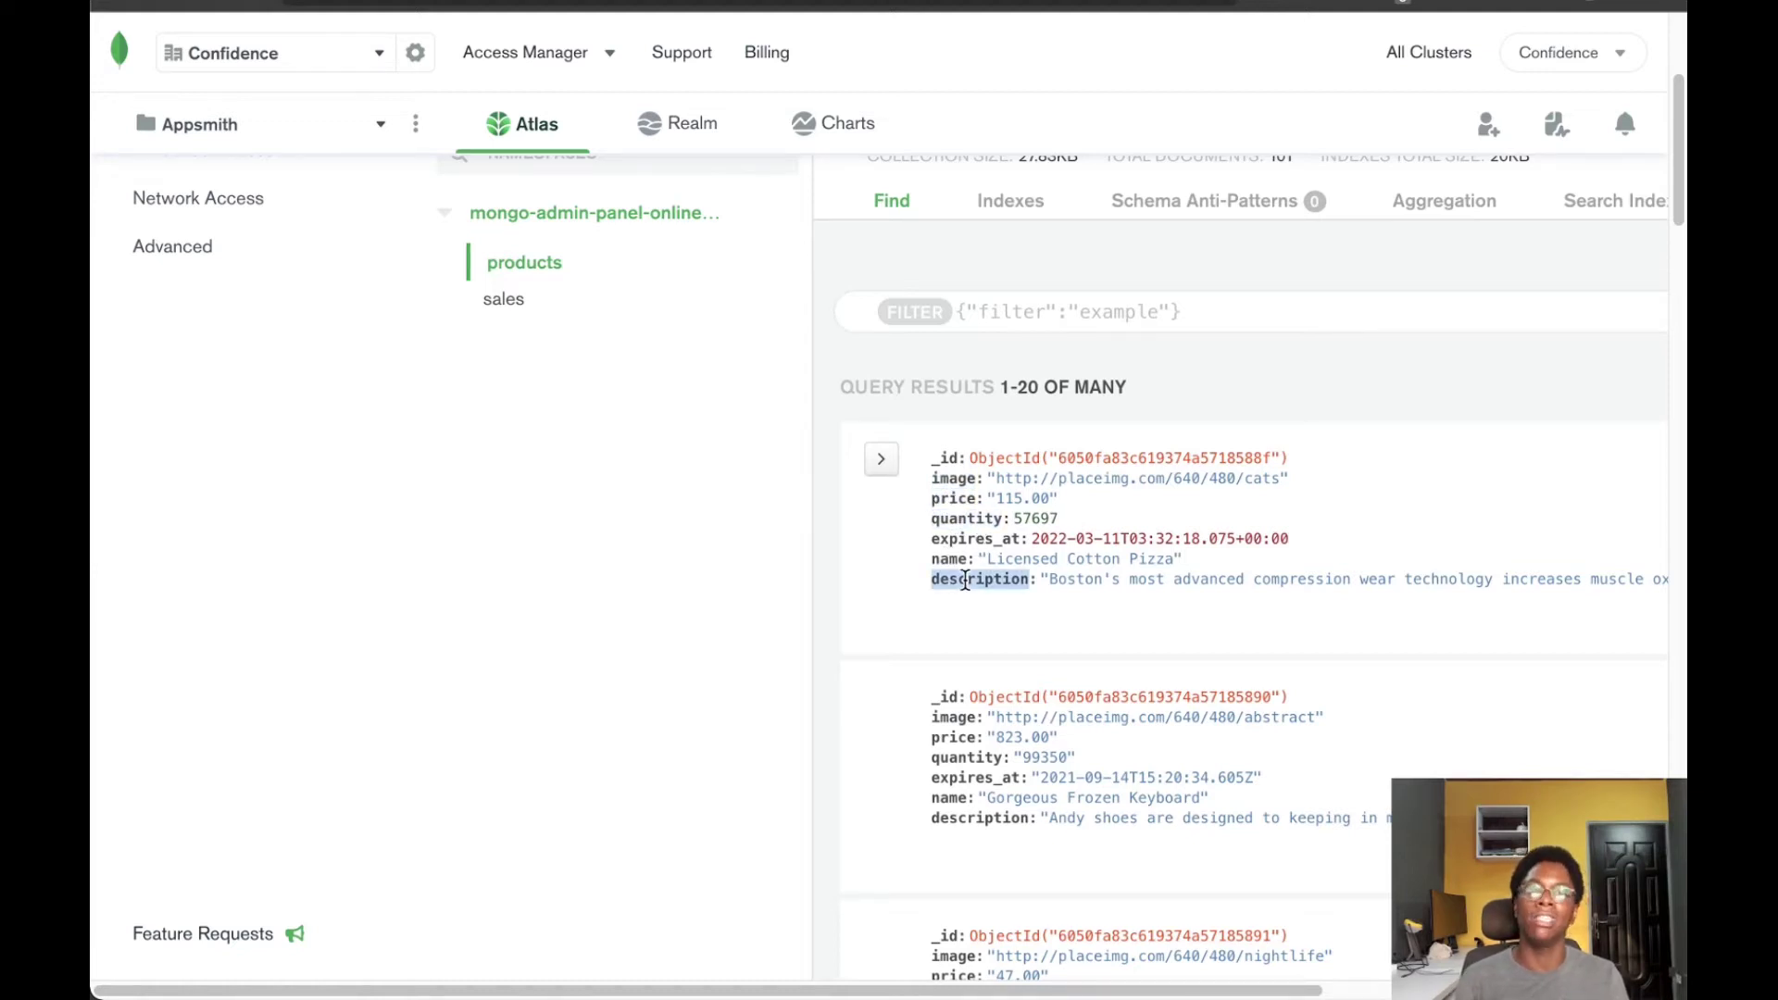
# Open the sales collection and highlight the first sale's product, date and quantity fields
pyautogui.scroll(4, 979, 585)
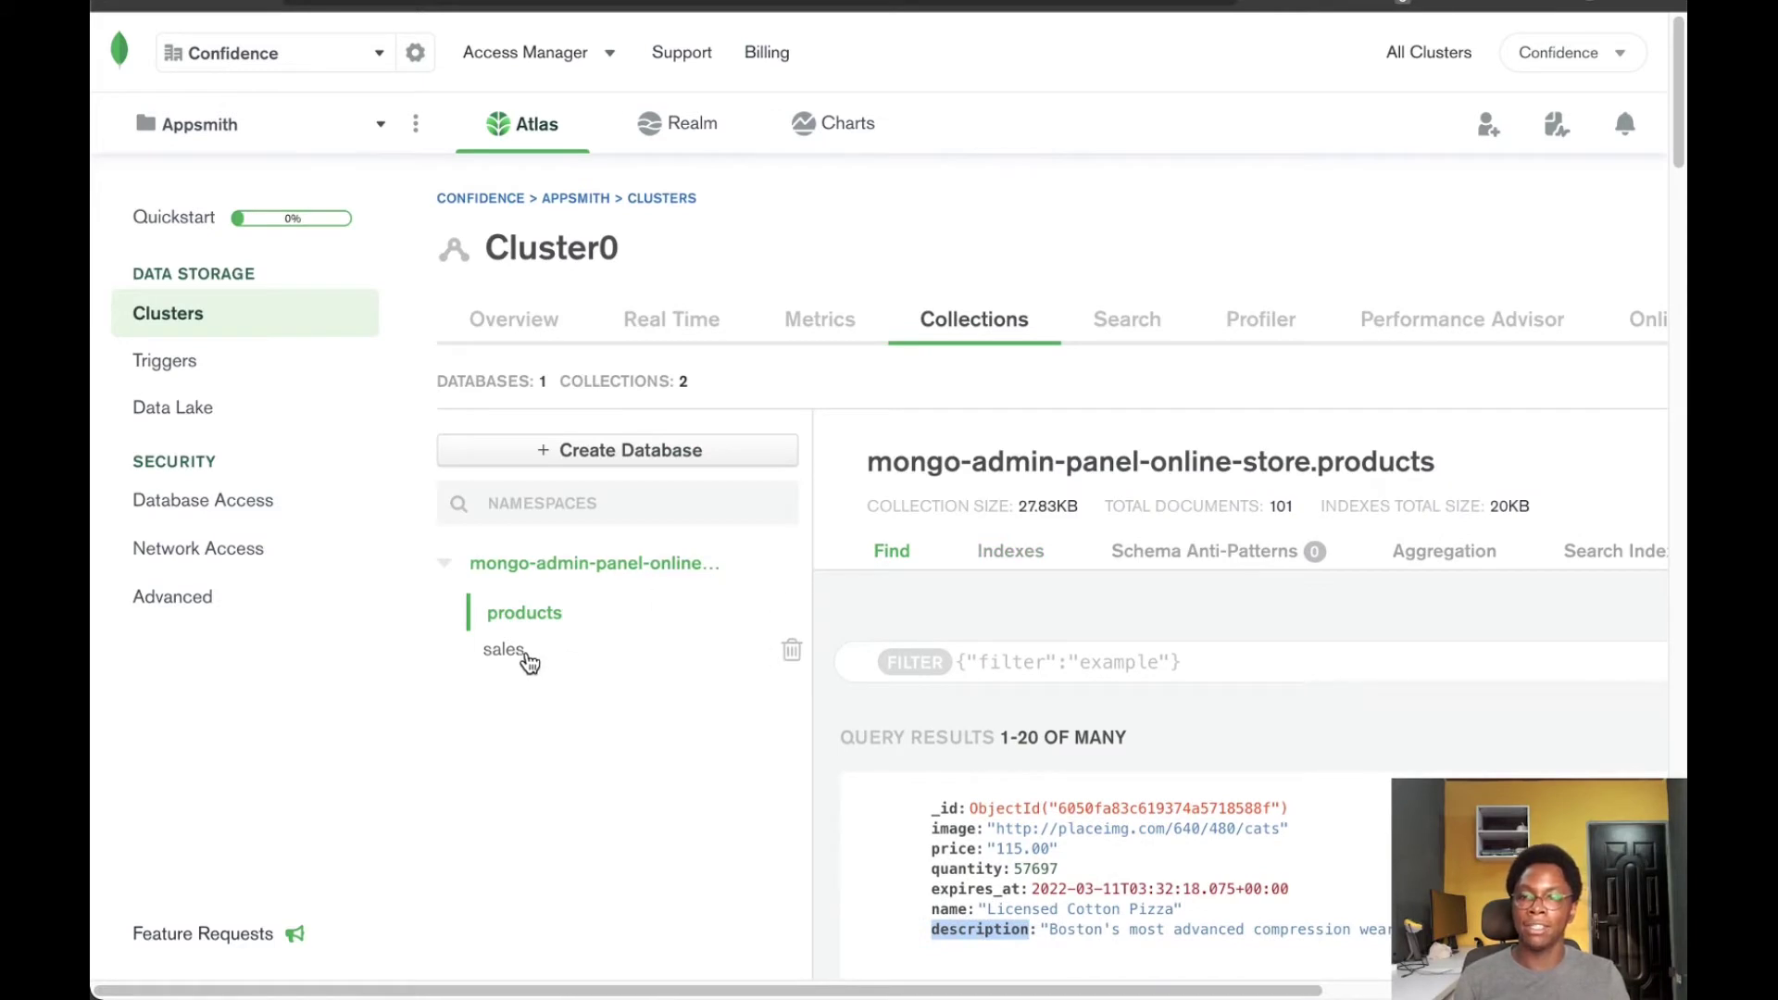
pyautogui.click(511, 653)
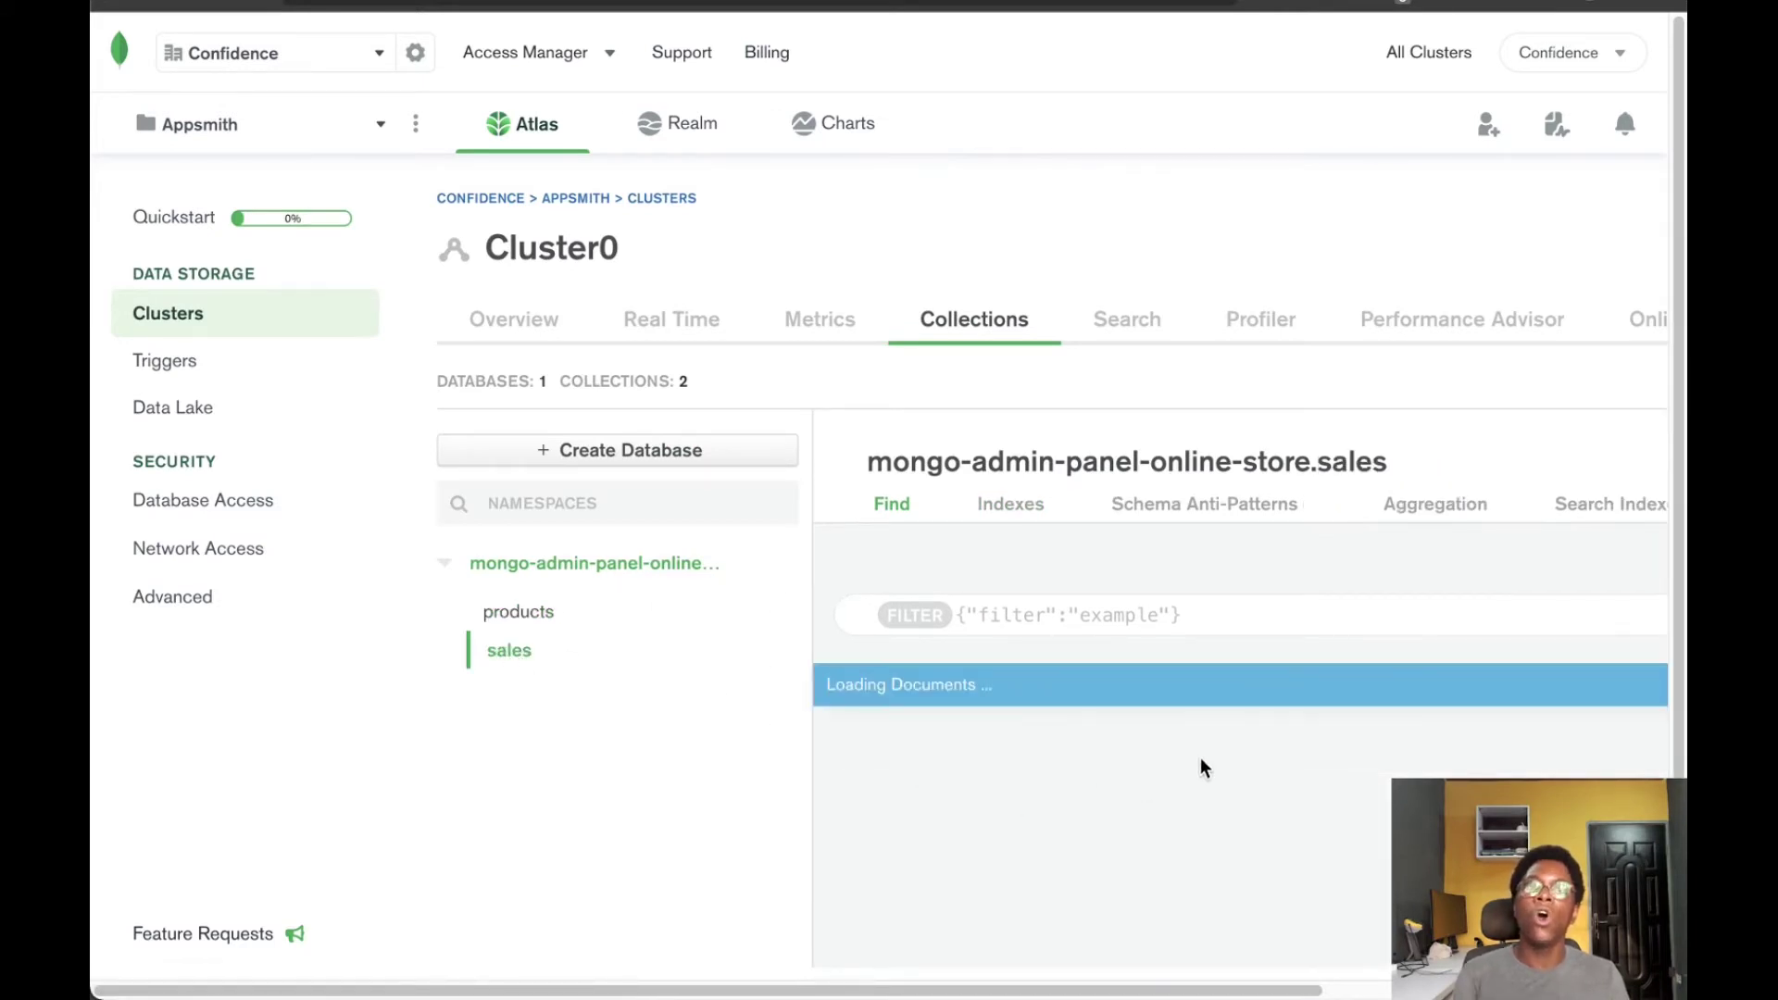
pyautogui.scroll(-1, 1212, 747)
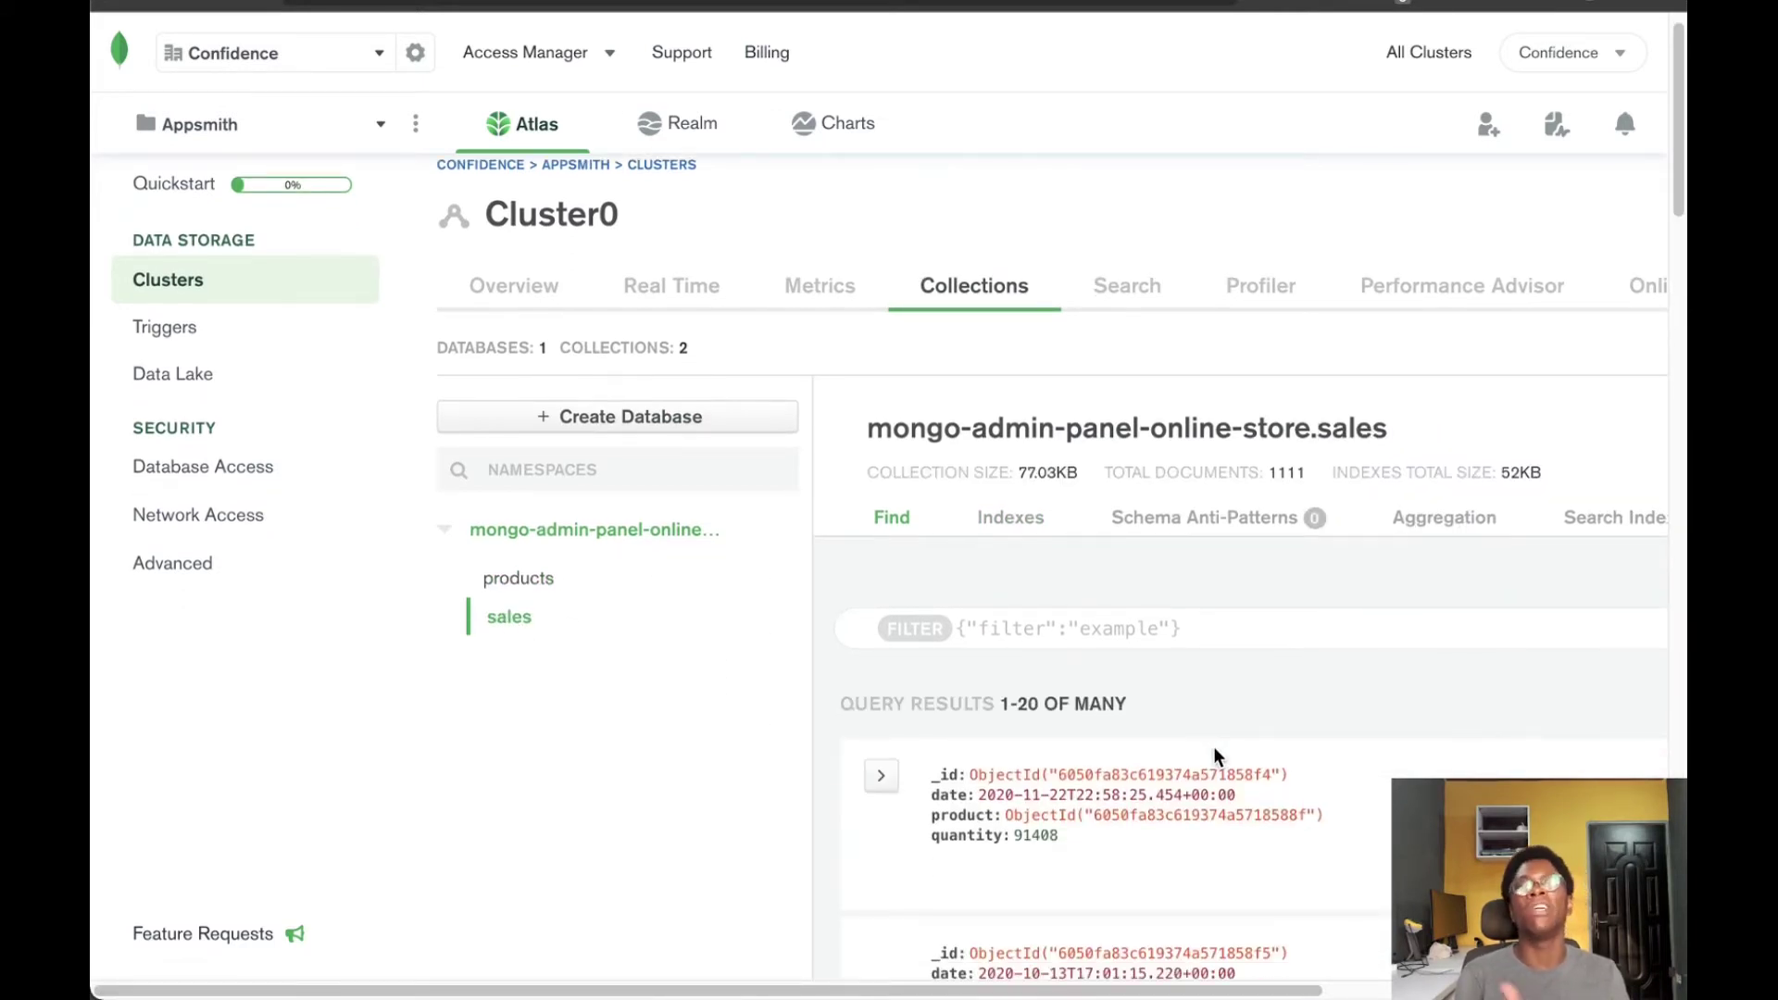
pyautogui.scroll(-1, 1213, 746)
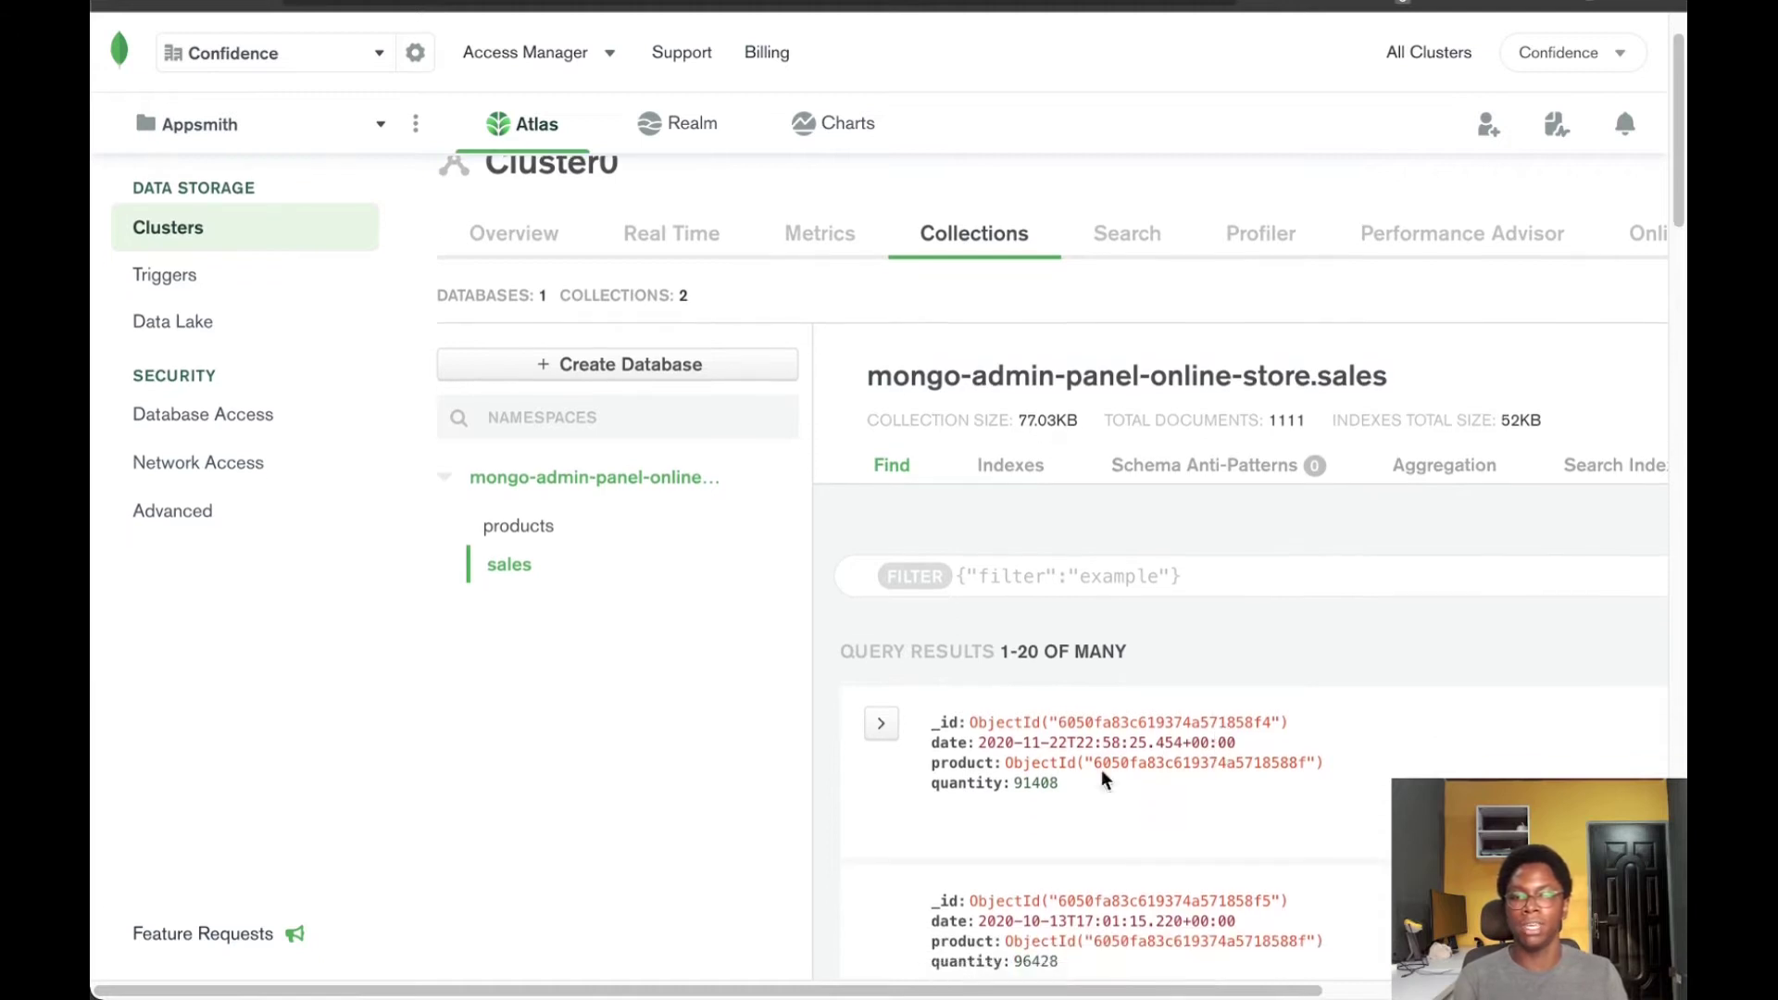
pyautogui.doubleClick(955, 761)
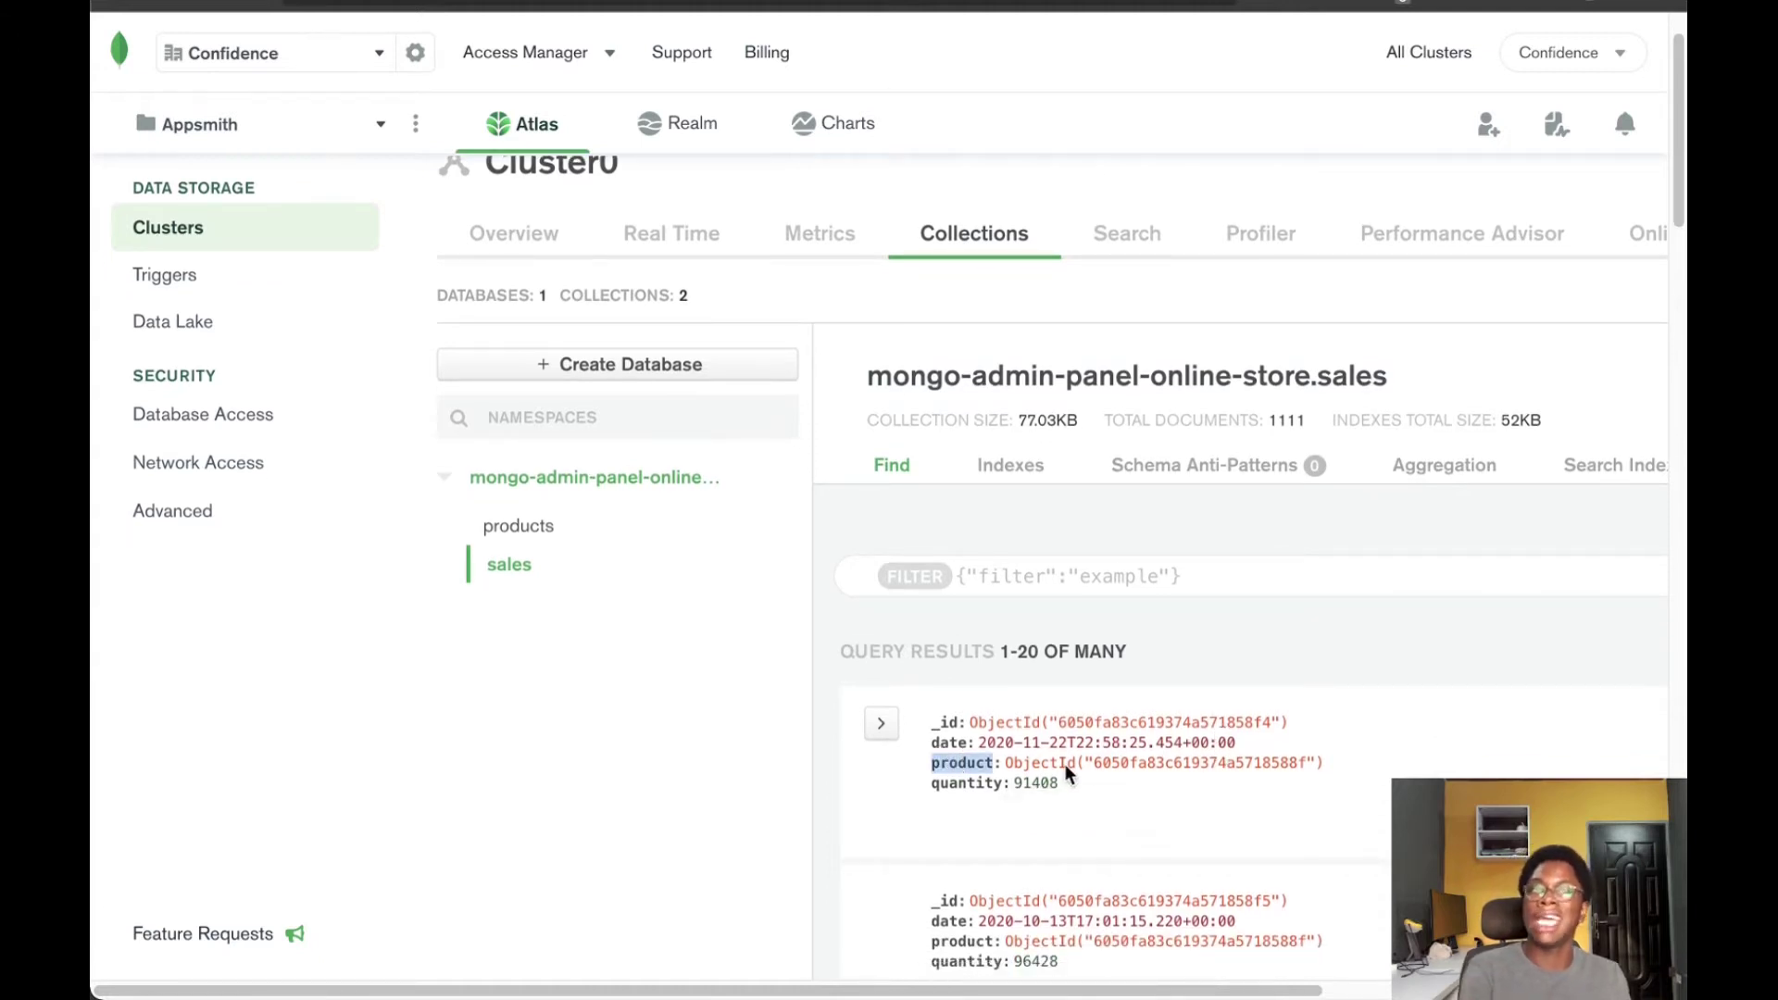
pyautogui.doubleClick(951, 741)
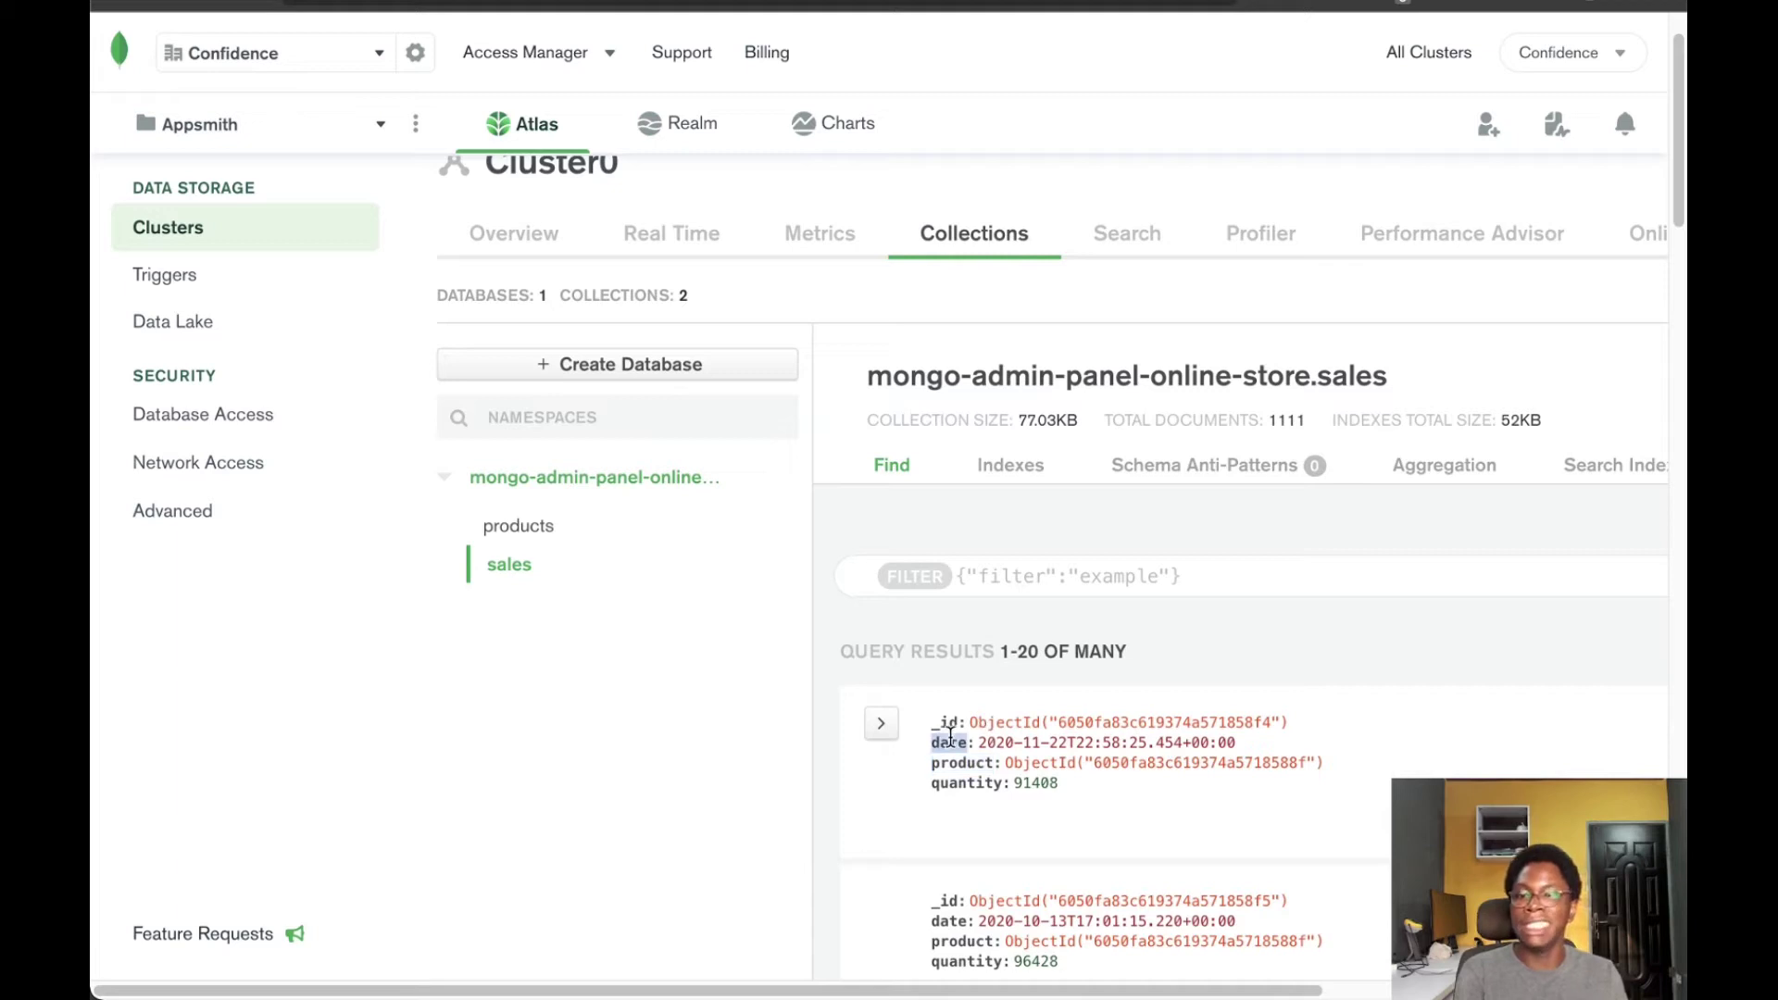
pyautogui.doubleClick(974, 785)
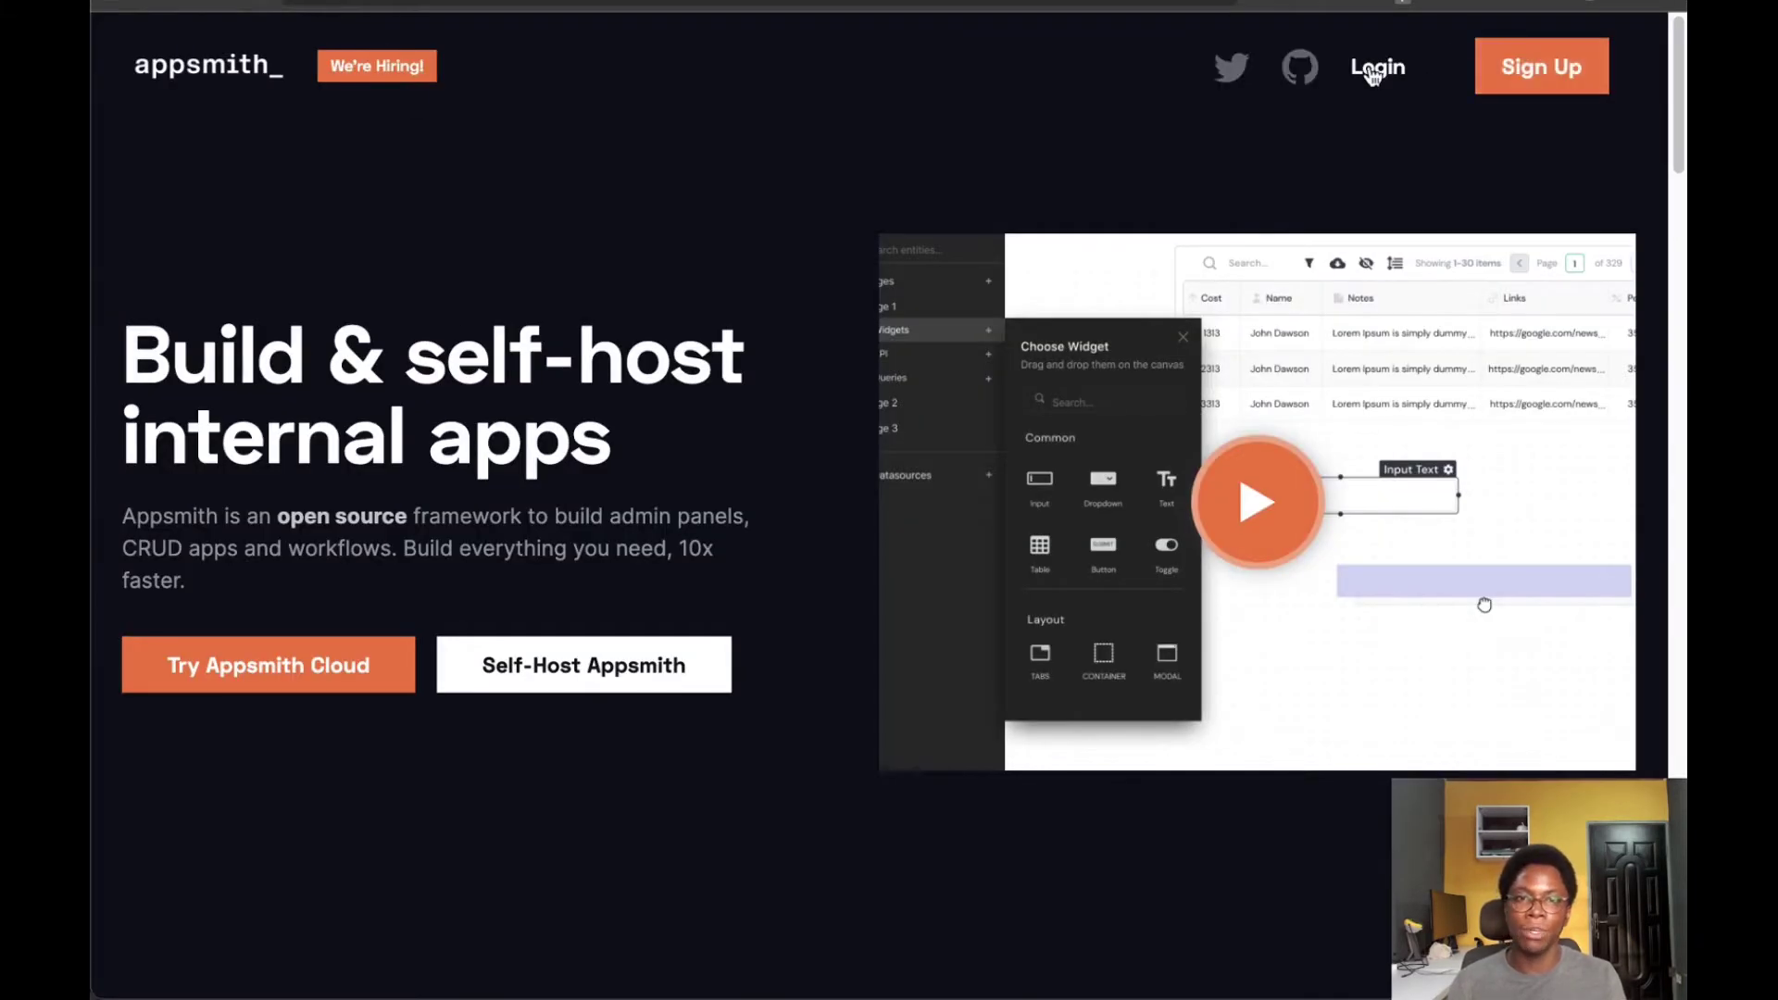
# Sign in, create a new application titled 'Mongo Dashboard', and open the query datasource page
pyautogui.click(1378, 66)
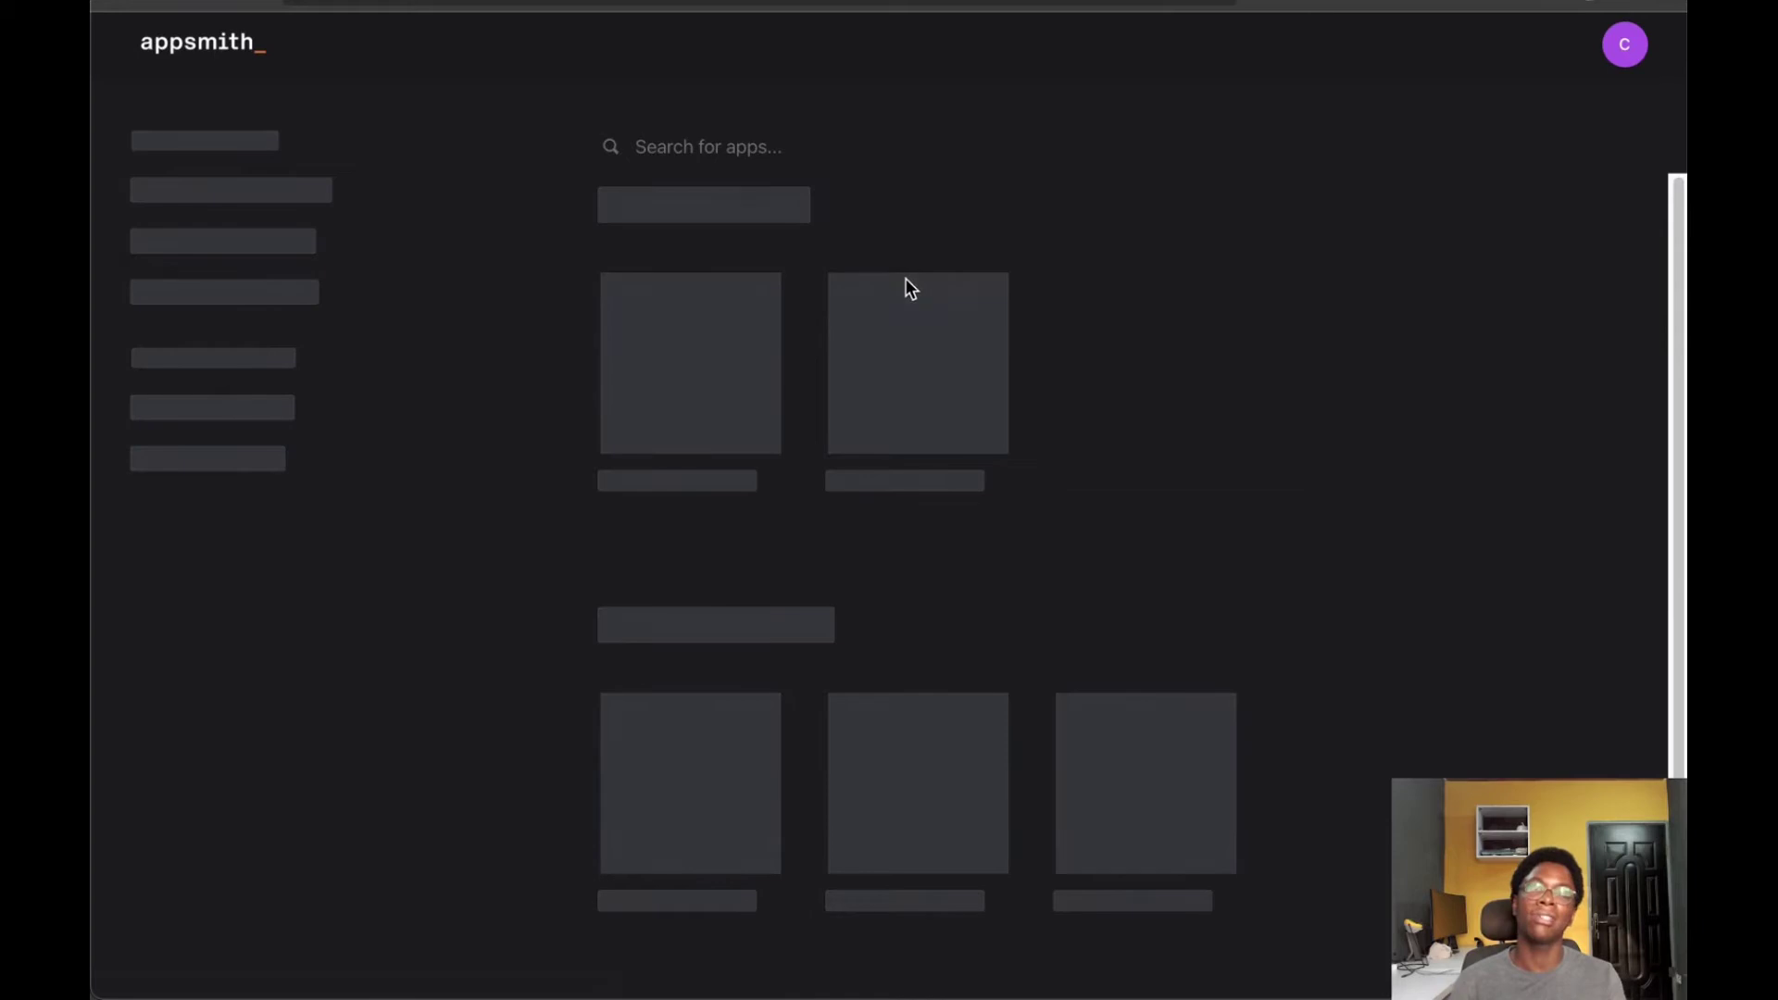
pyautogui.scroll(-10, 907, 270)
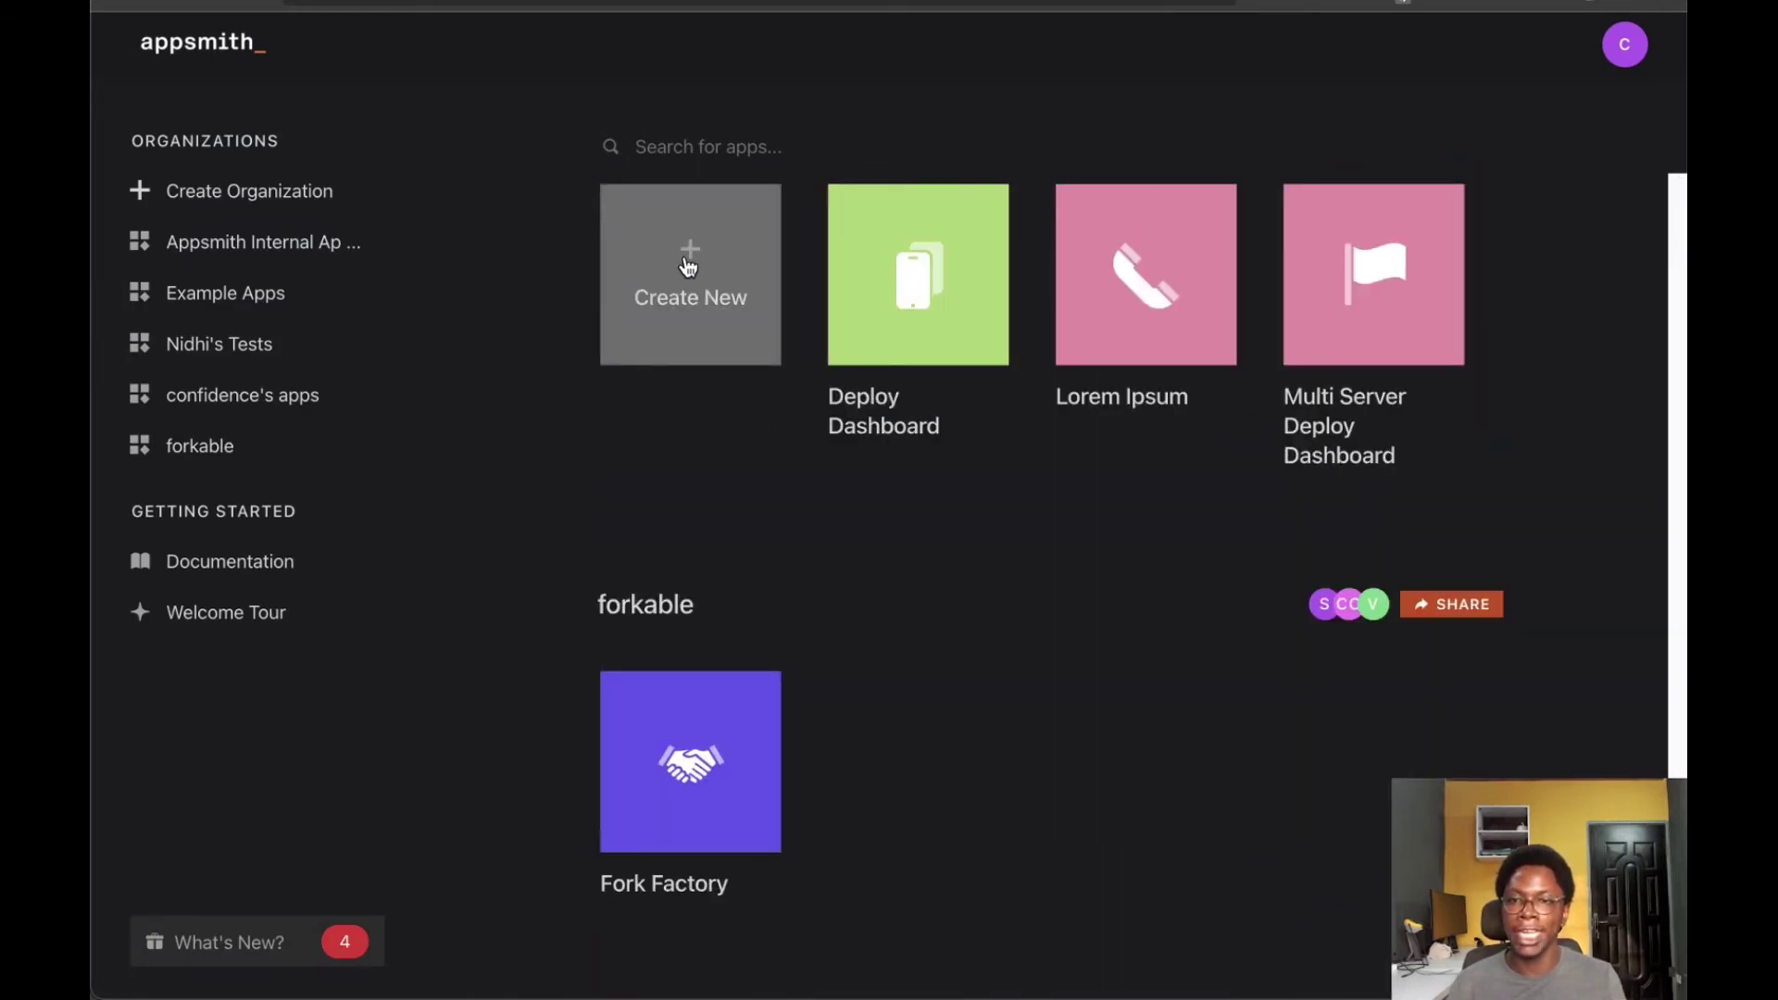
pyautogui.click(679, 293)
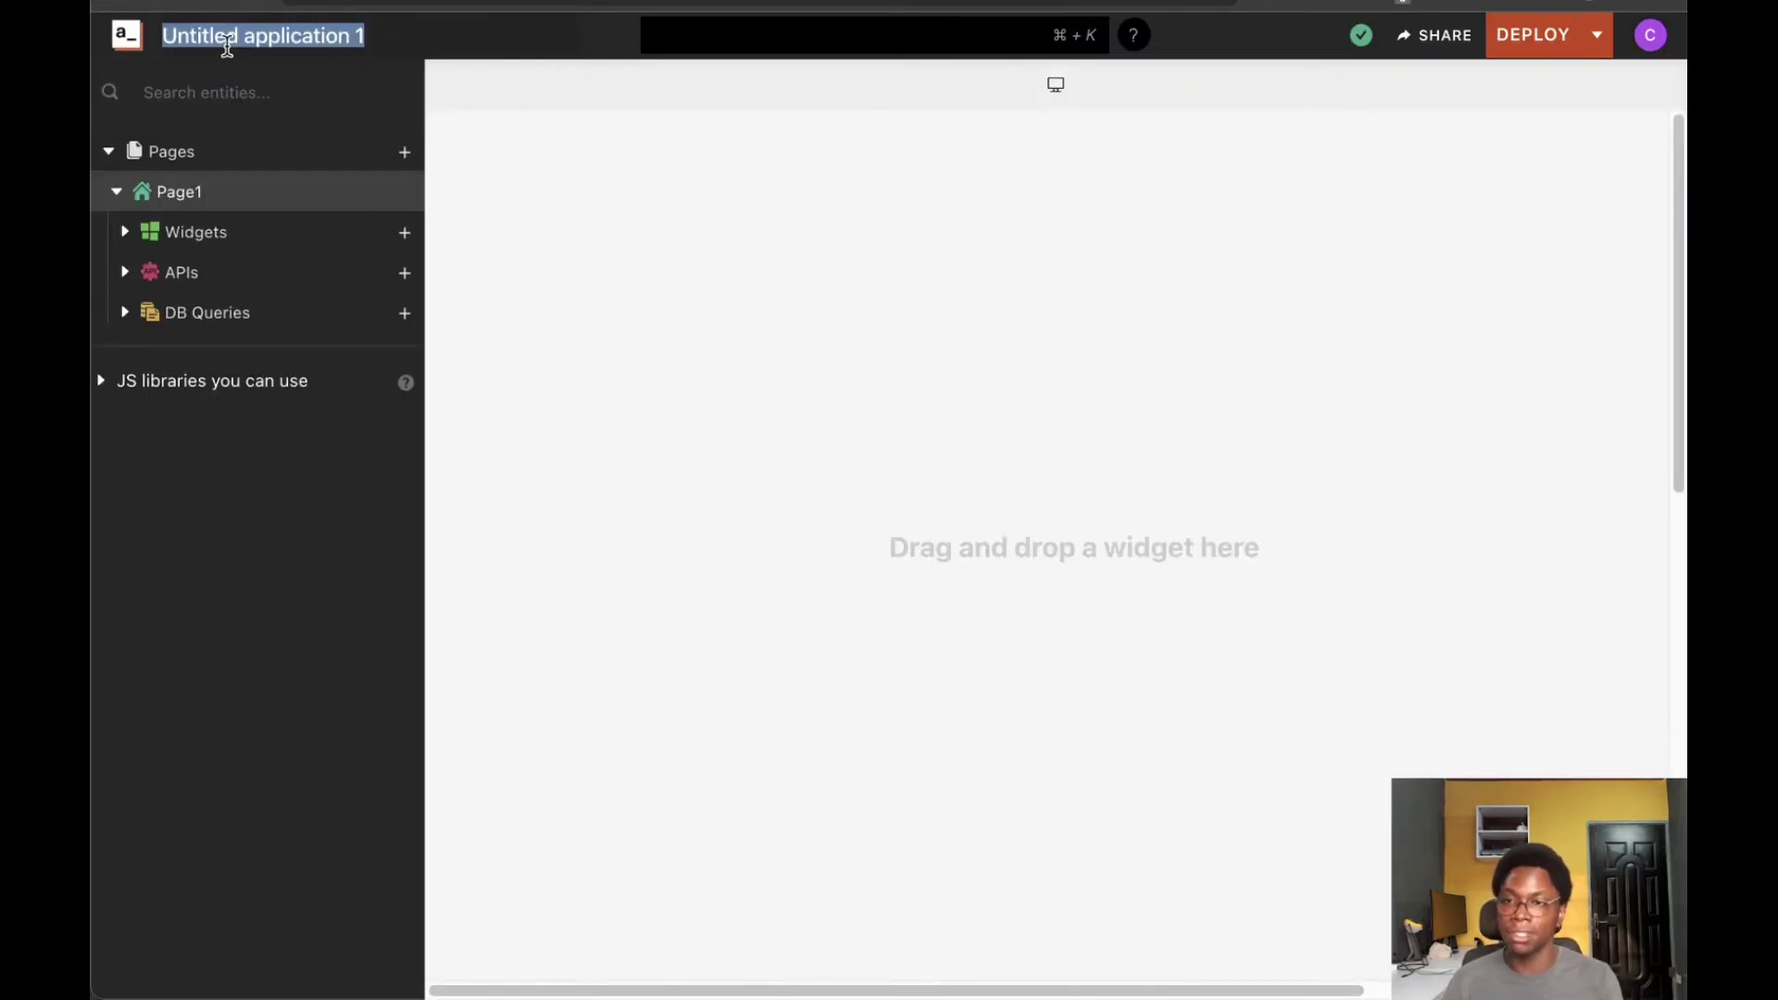
pyautogui.write('MON')
pyautogui.press('BackSpace')
pyautogui.press('BackSpace')
pyautogui.write('ongo ')
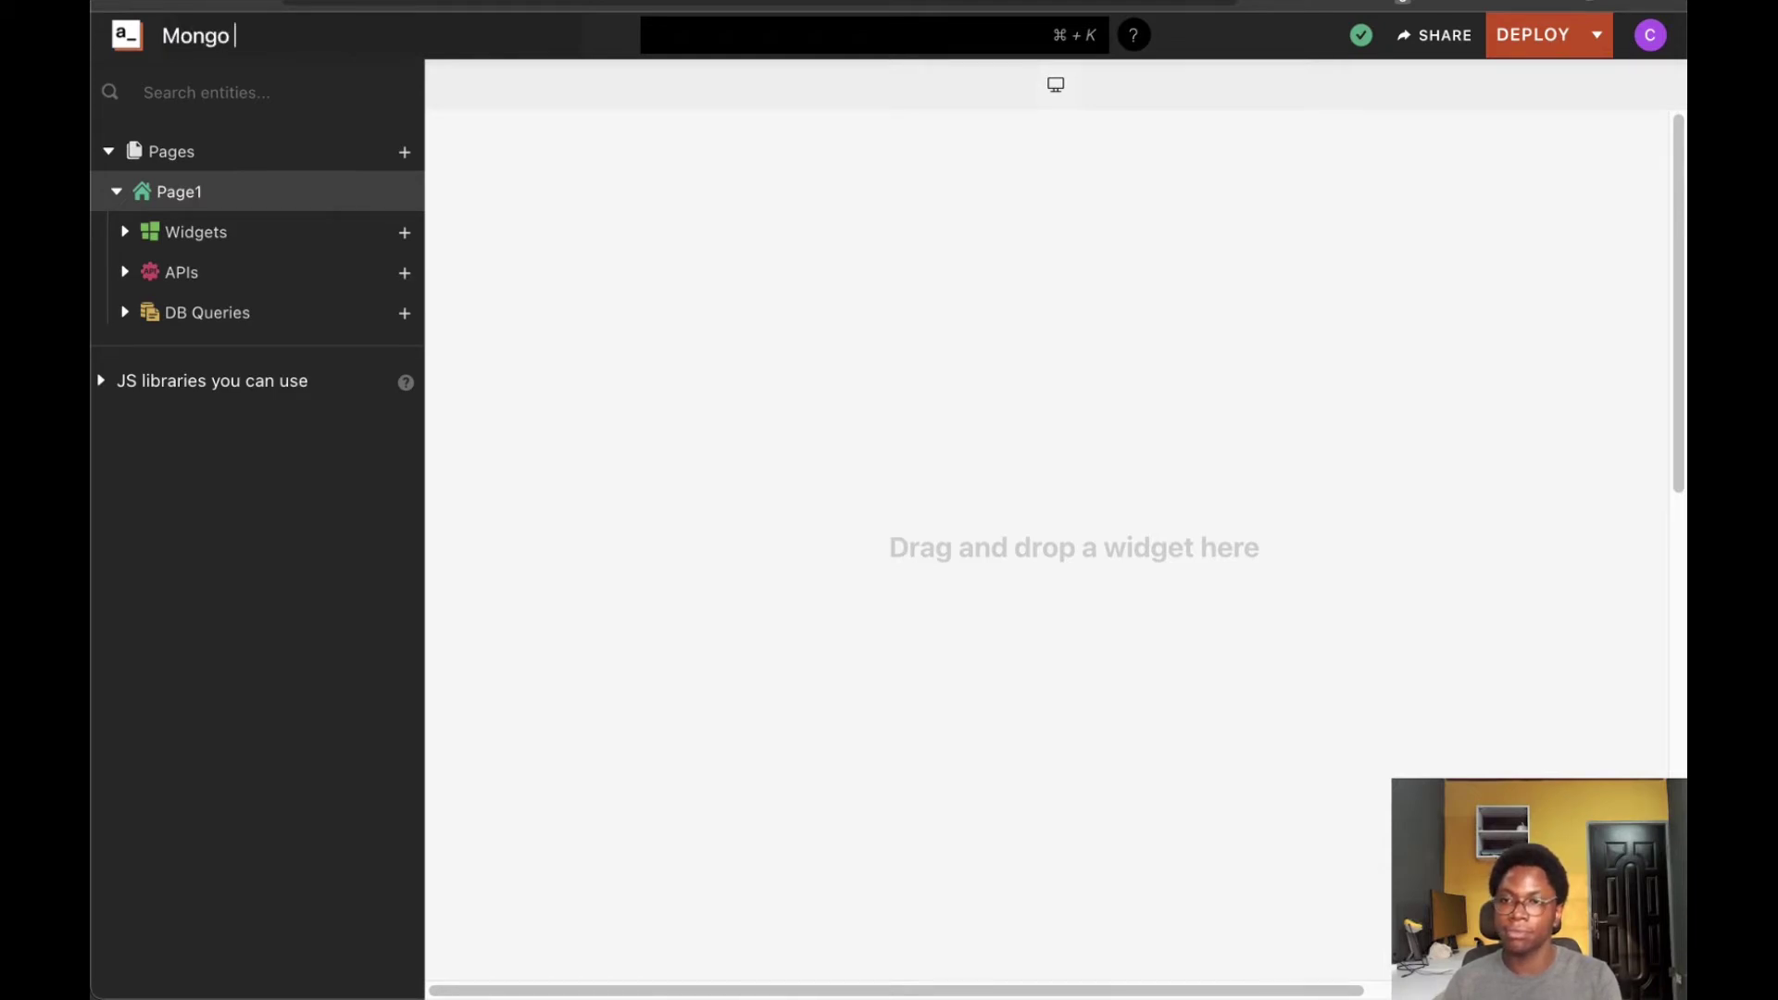
pyautogui.write('Dashboard')
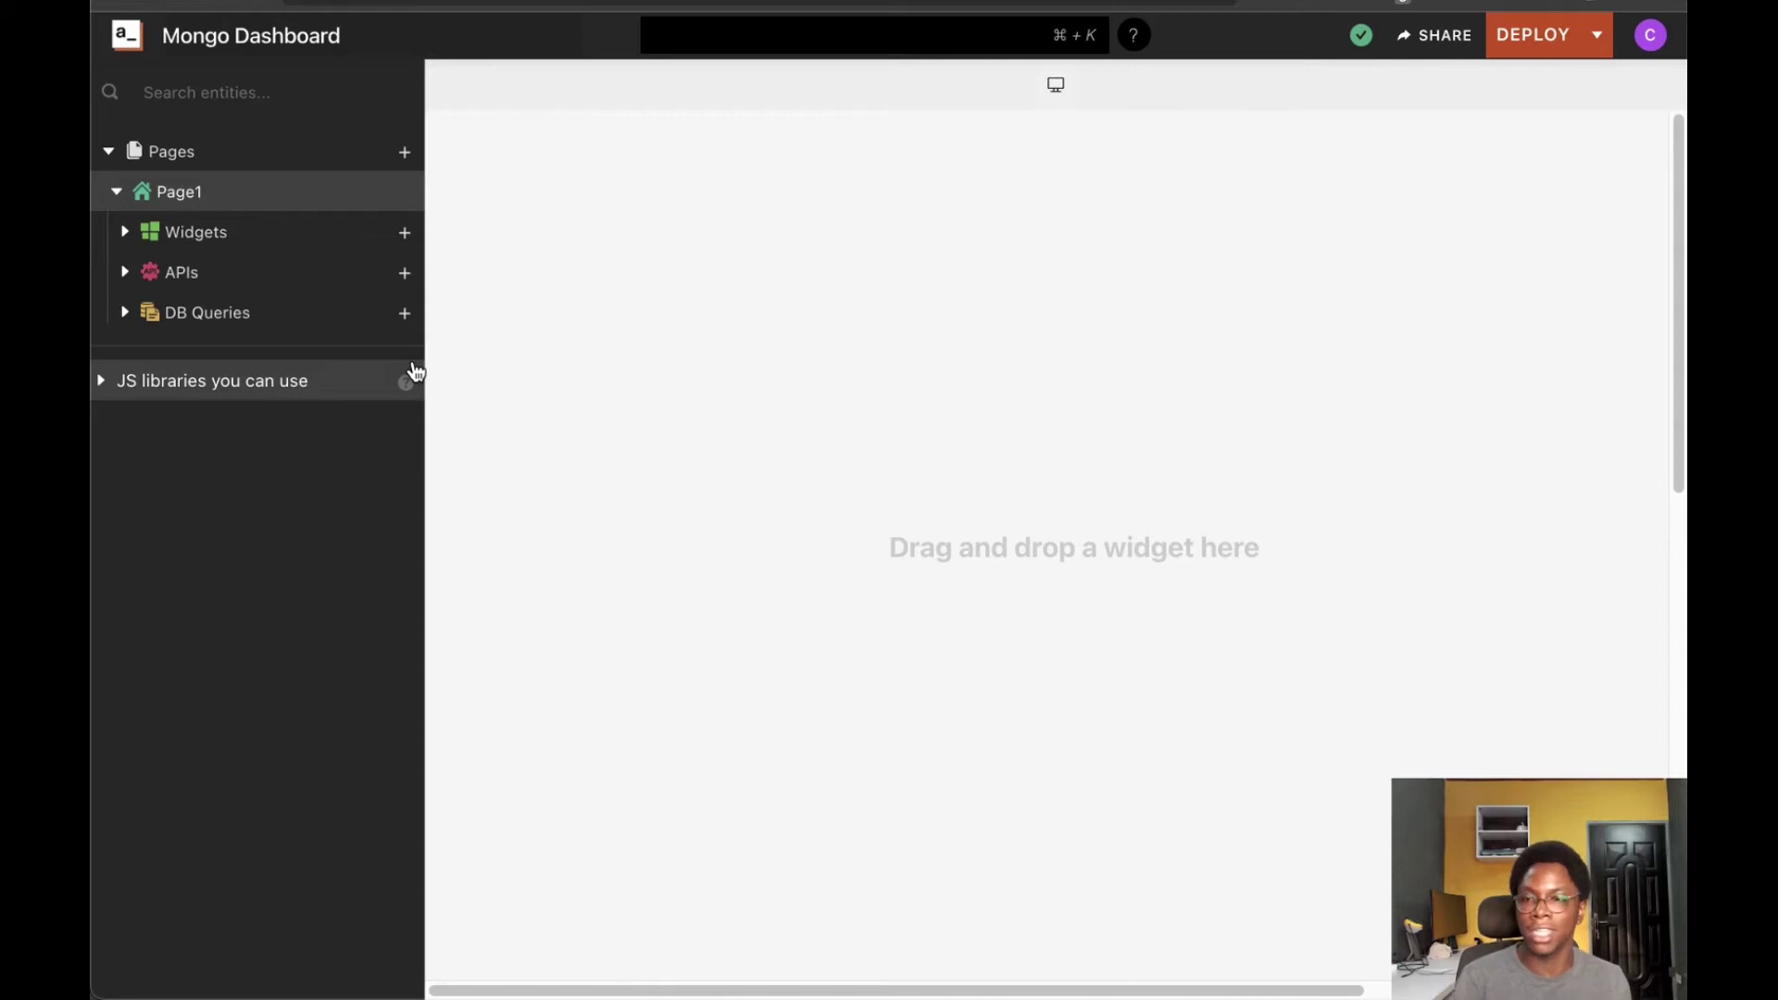
pyautogui.click(403, 330)
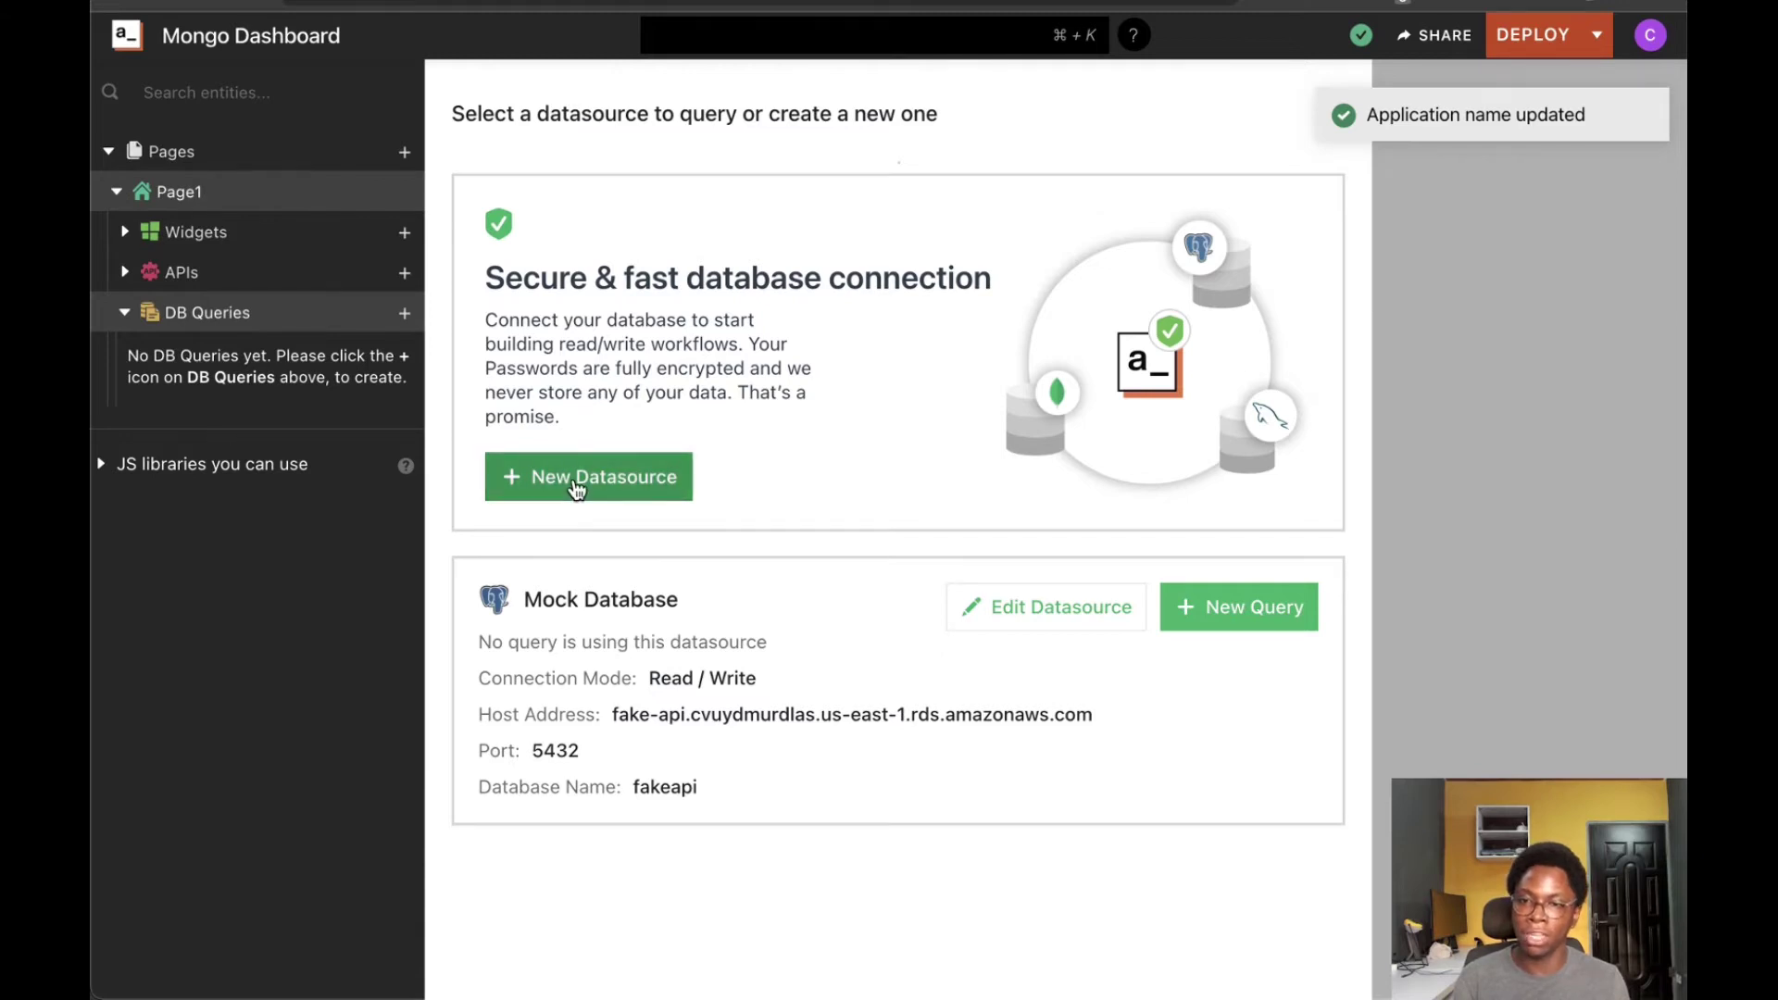
# Add a MongoDB datasource named mongo with Read / Write mode and Replica set connection type
pyautogui.click(576, 489)
pyautogui.click(797, 286)
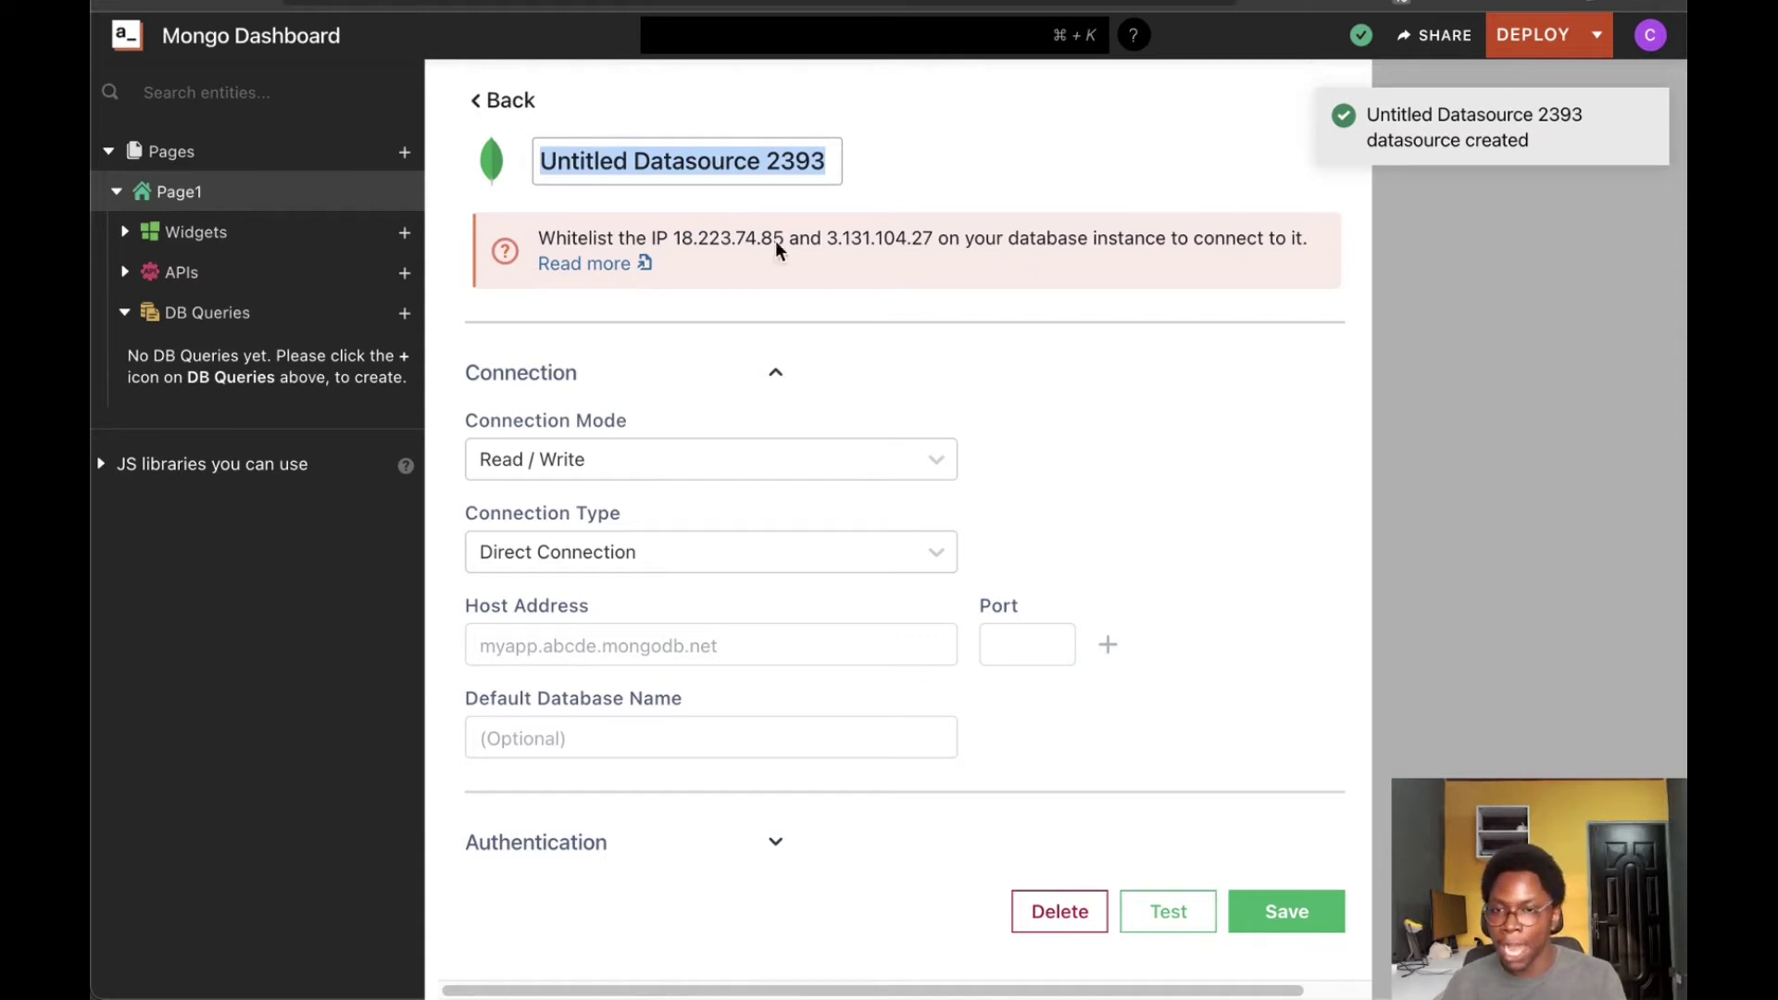
pyautogui.write('mongo')
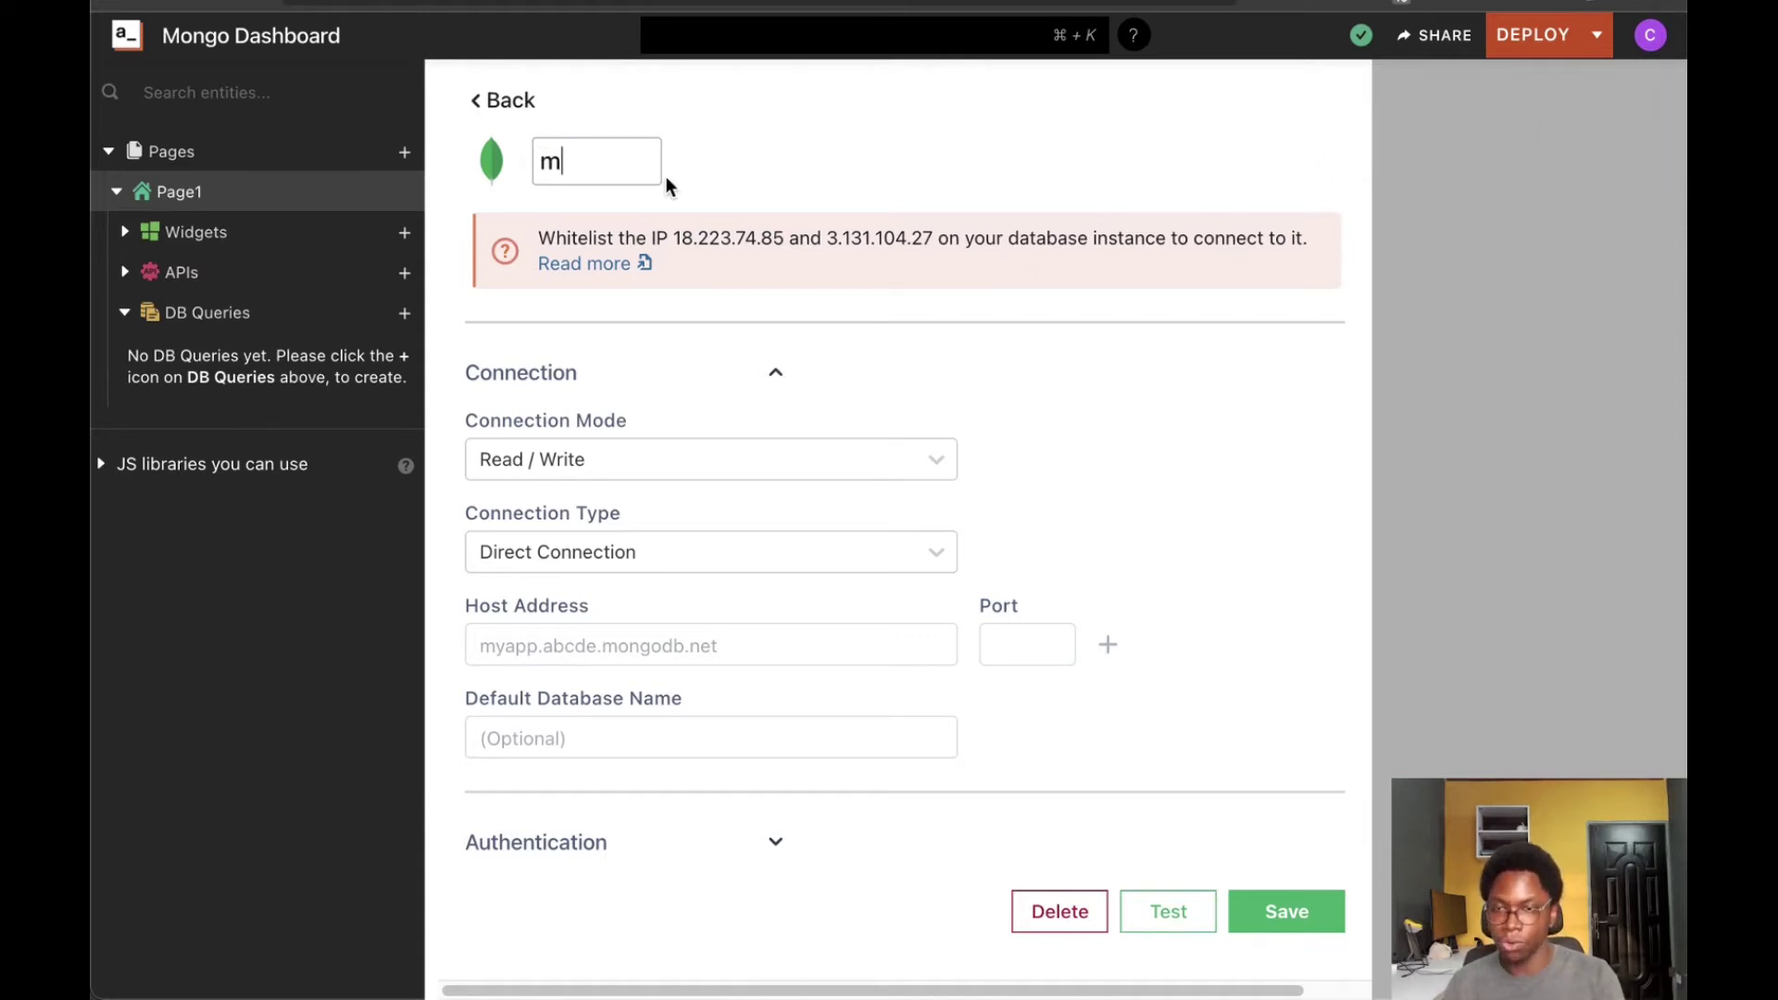
pyautogui.click(637, 456)
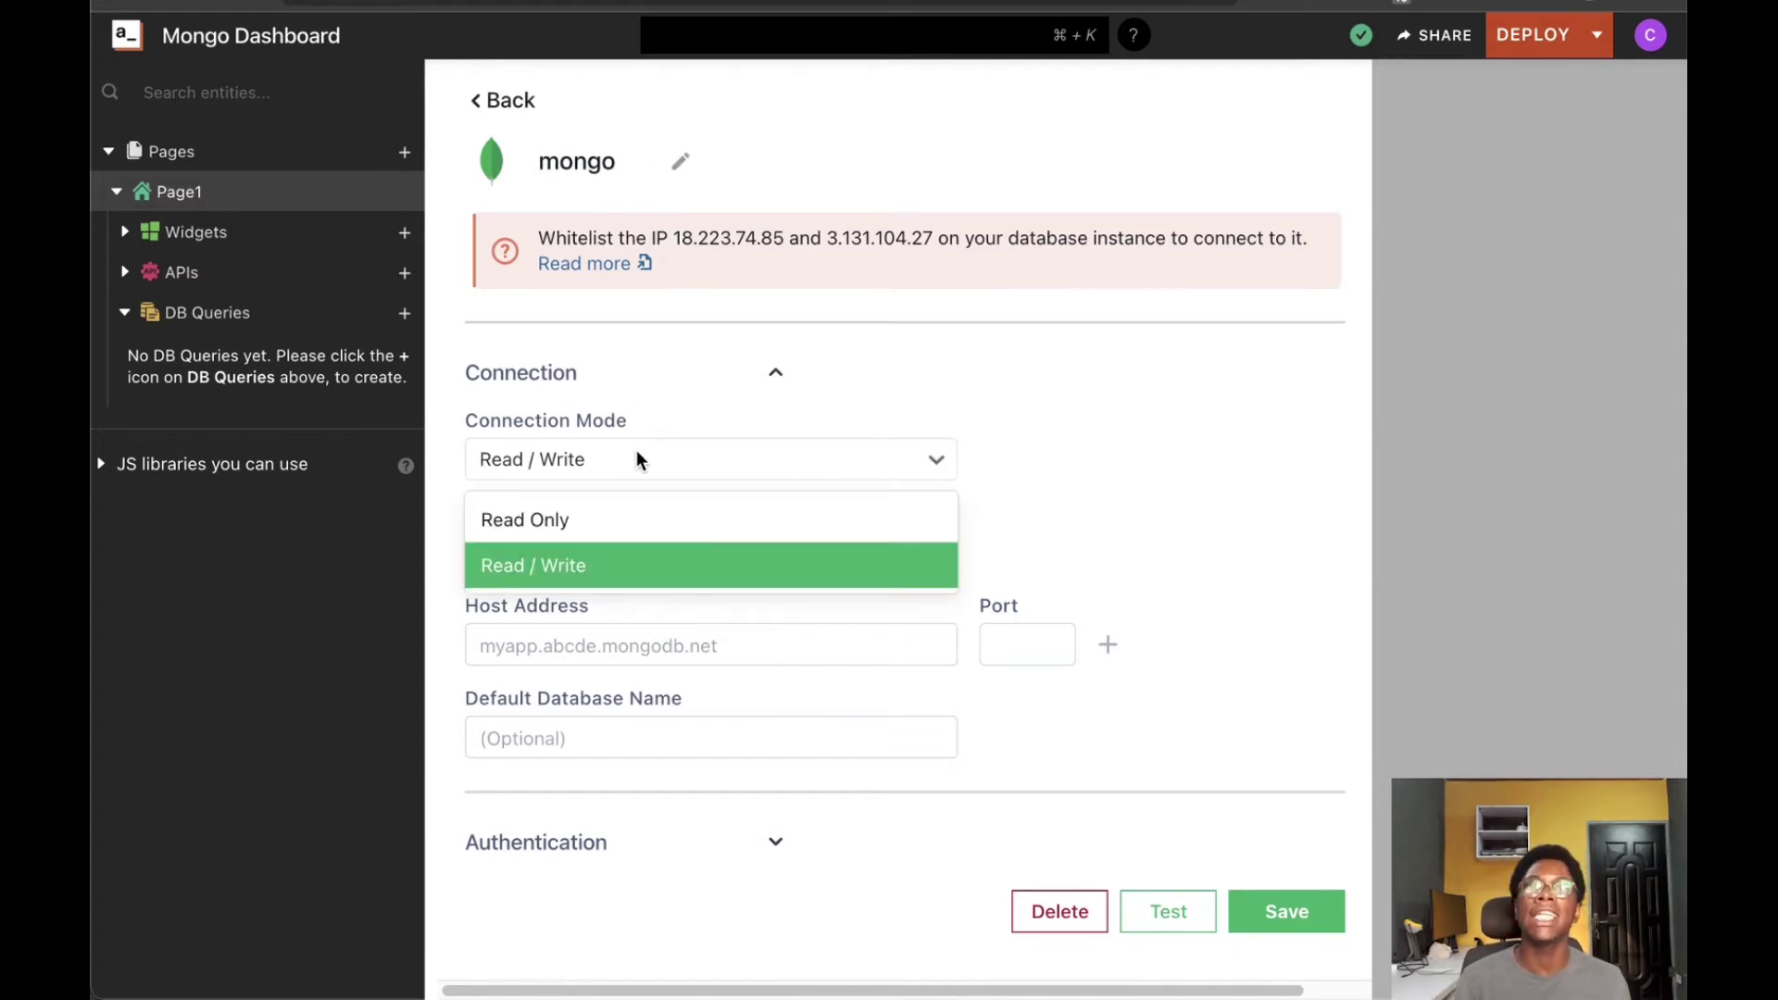
pyautogui.click(561, 572)
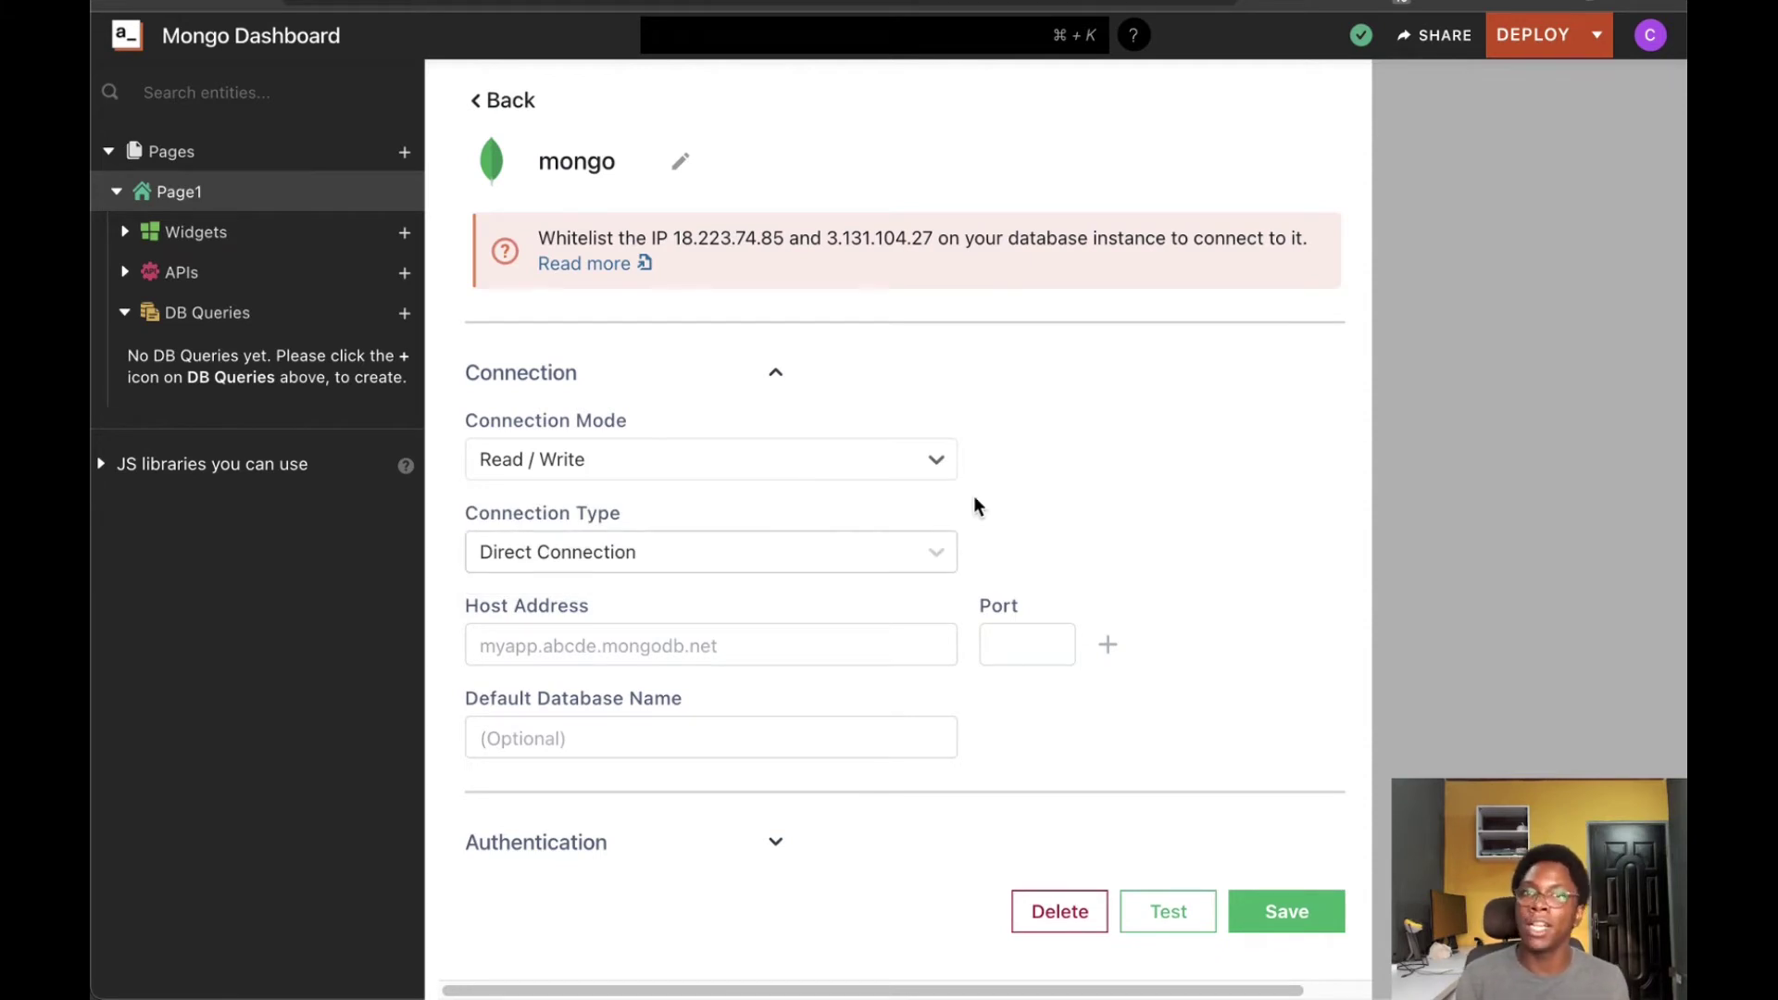
pyautogui.click(647, 556)
pyautogui.click(609, 656)
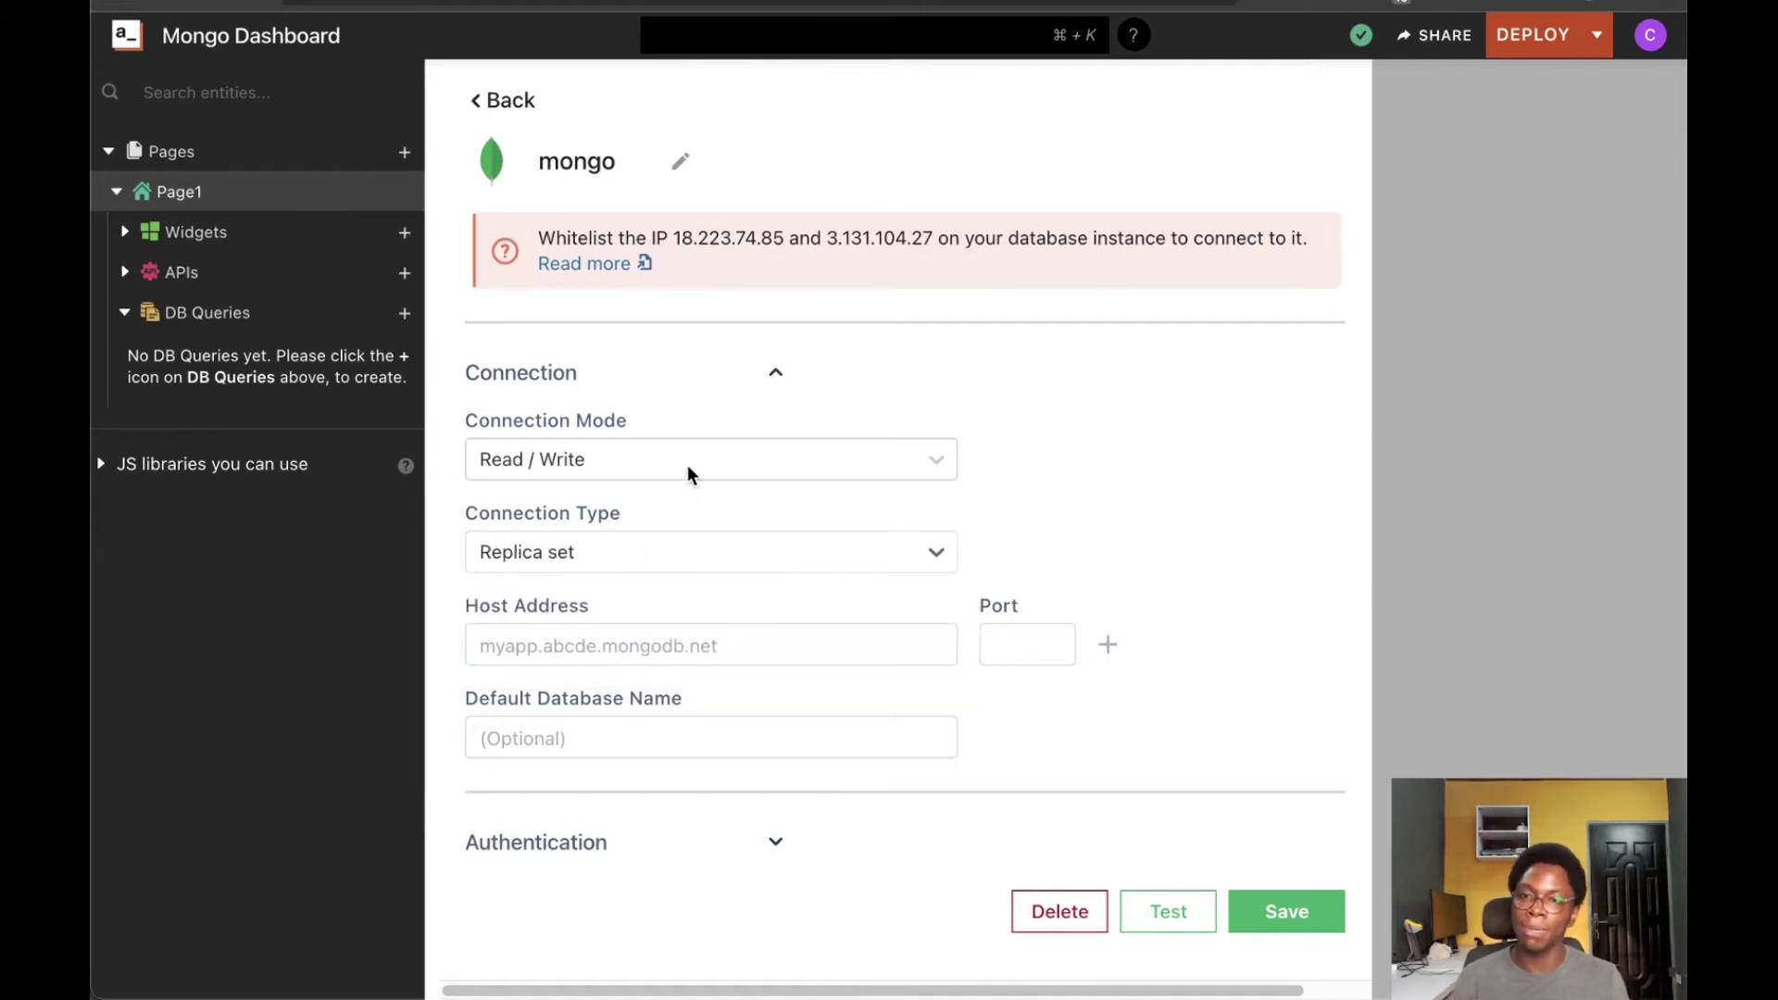
pyautogui.hotkey('ctrl', 'Tab')
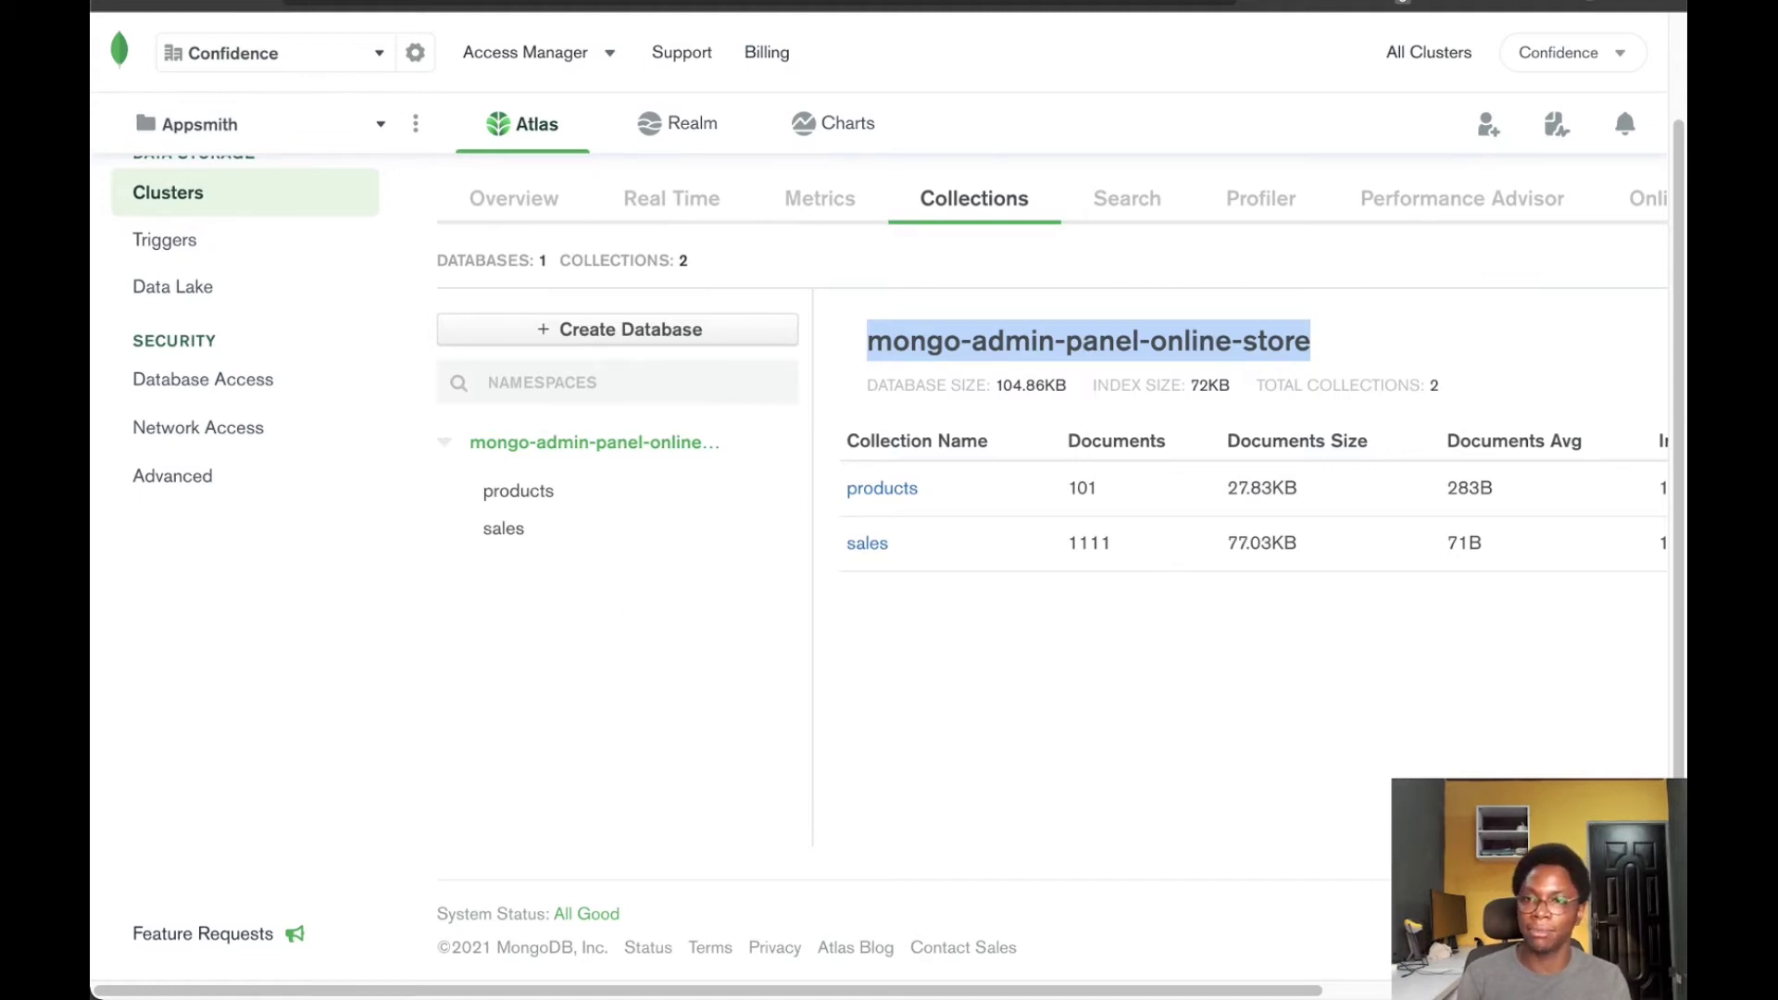
# Copy Cluster0's host from the Atlas mongo shell string into Host Address (cluster0.d8mtn.mongodb.net)
pyautogui.hotkey('ctrl', 'Tab')
pyautogui.click(568, 655)
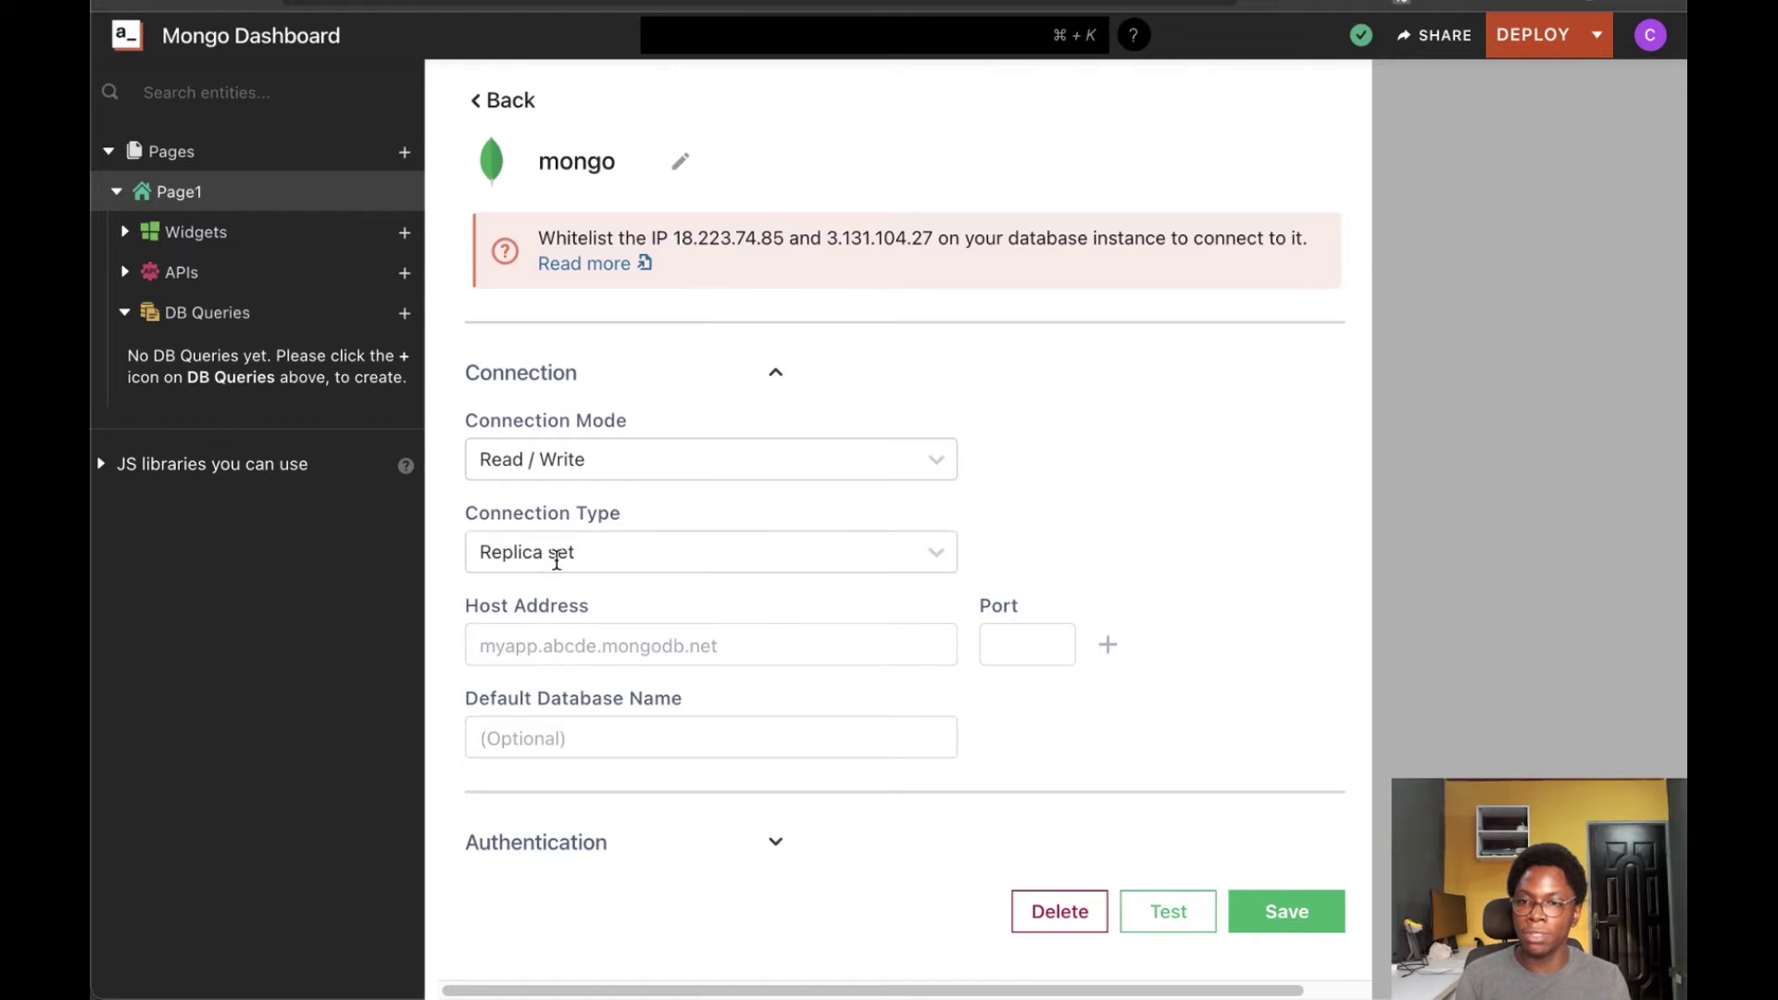
pyautogui.hotkey('ctrl', 'Tab')
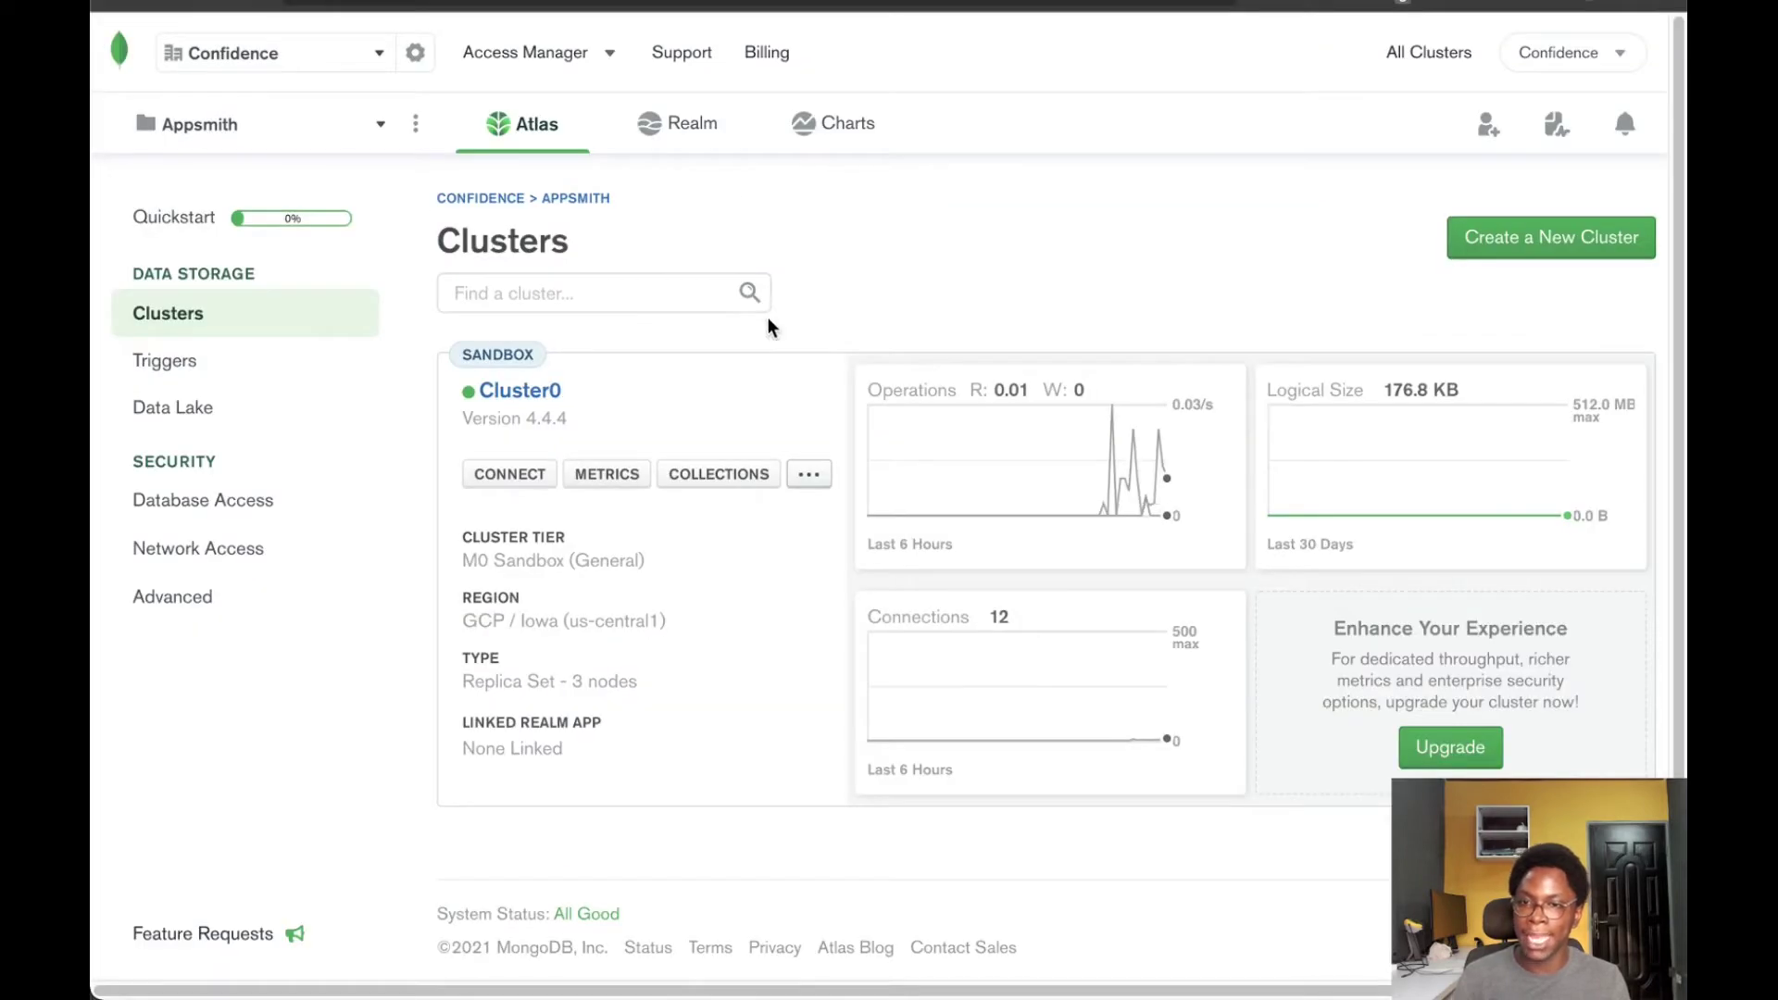
pyautogui.click(514, 477)
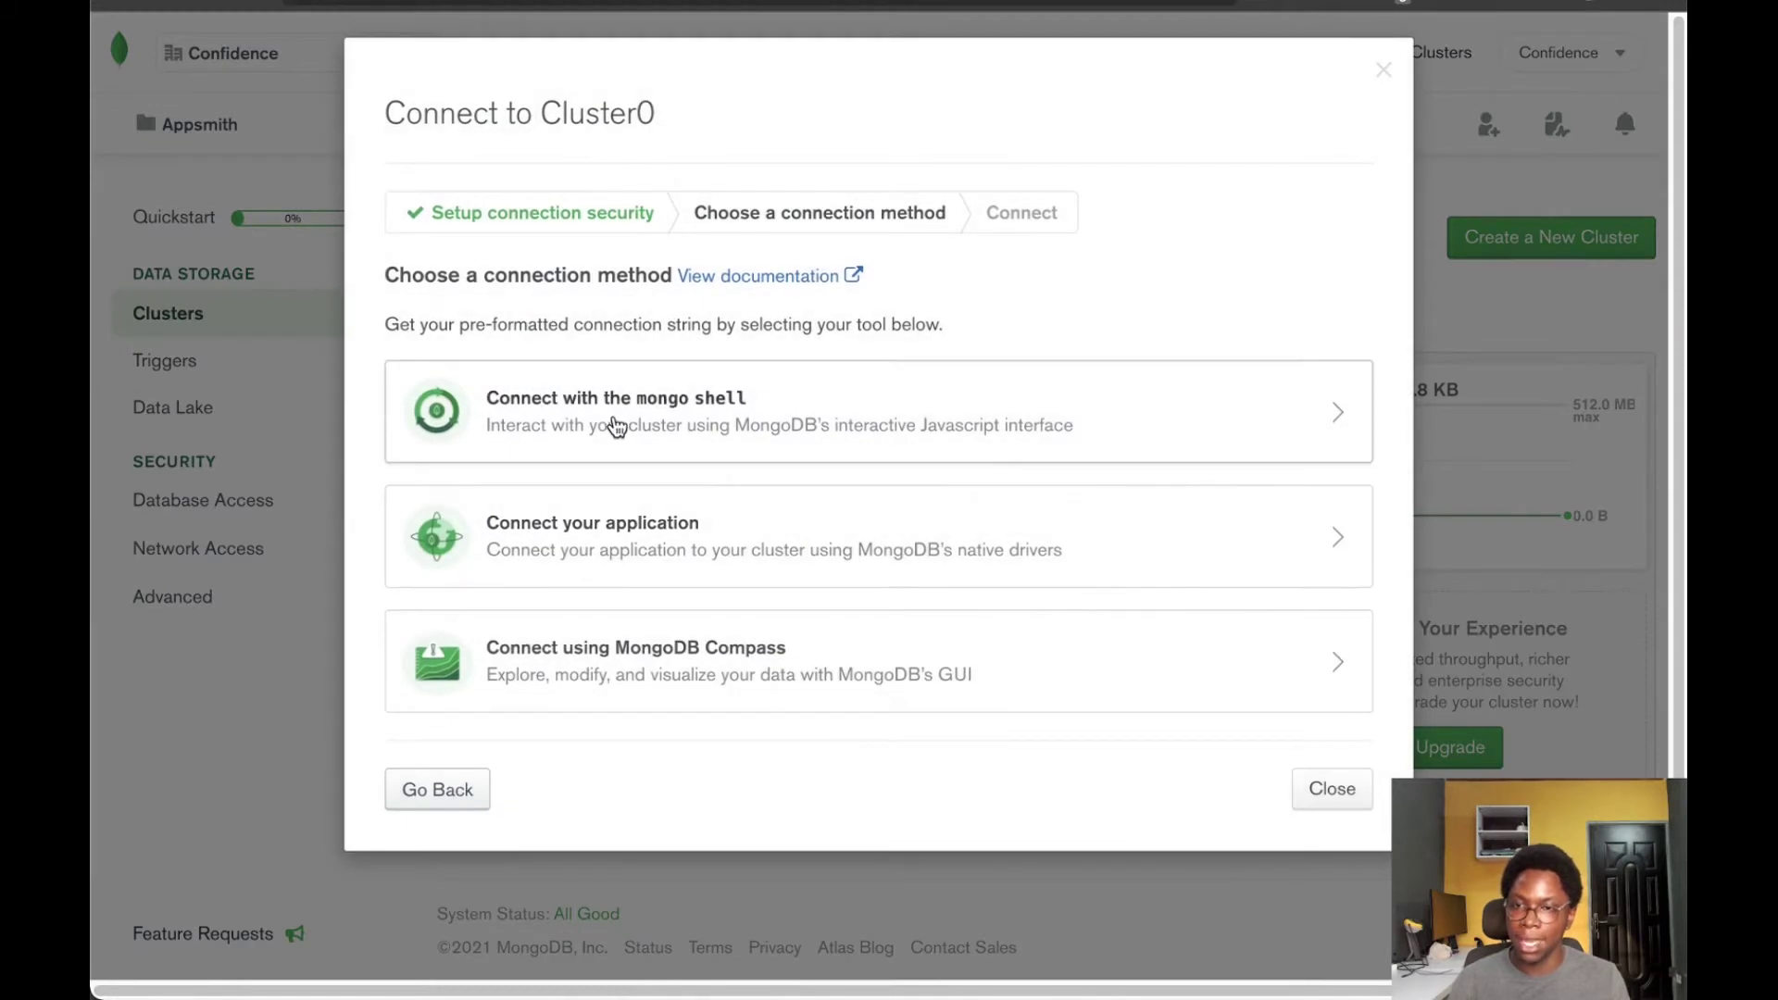
pyautogui.click(620, 424)
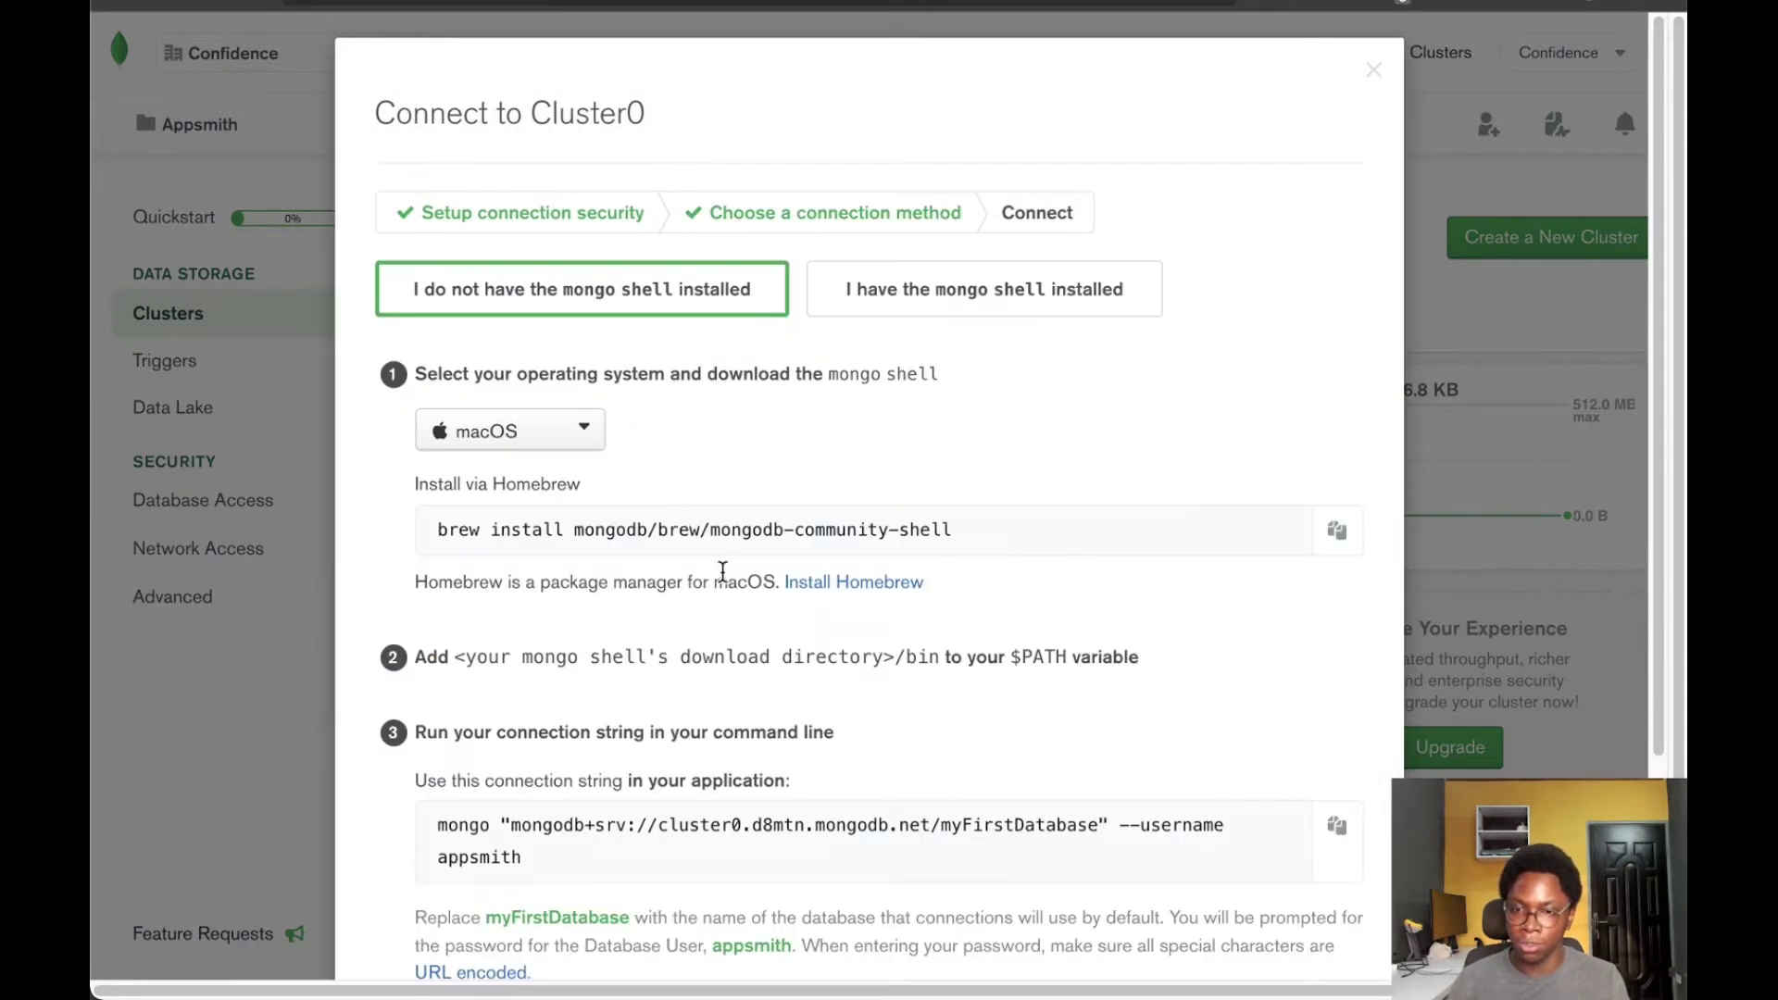
pyautogui.scroll(-1, 722, 571)
pyautogui.moveTo(659, 792); pyautogui.dragTo(930, 794)
pyautogui.press('super+c')
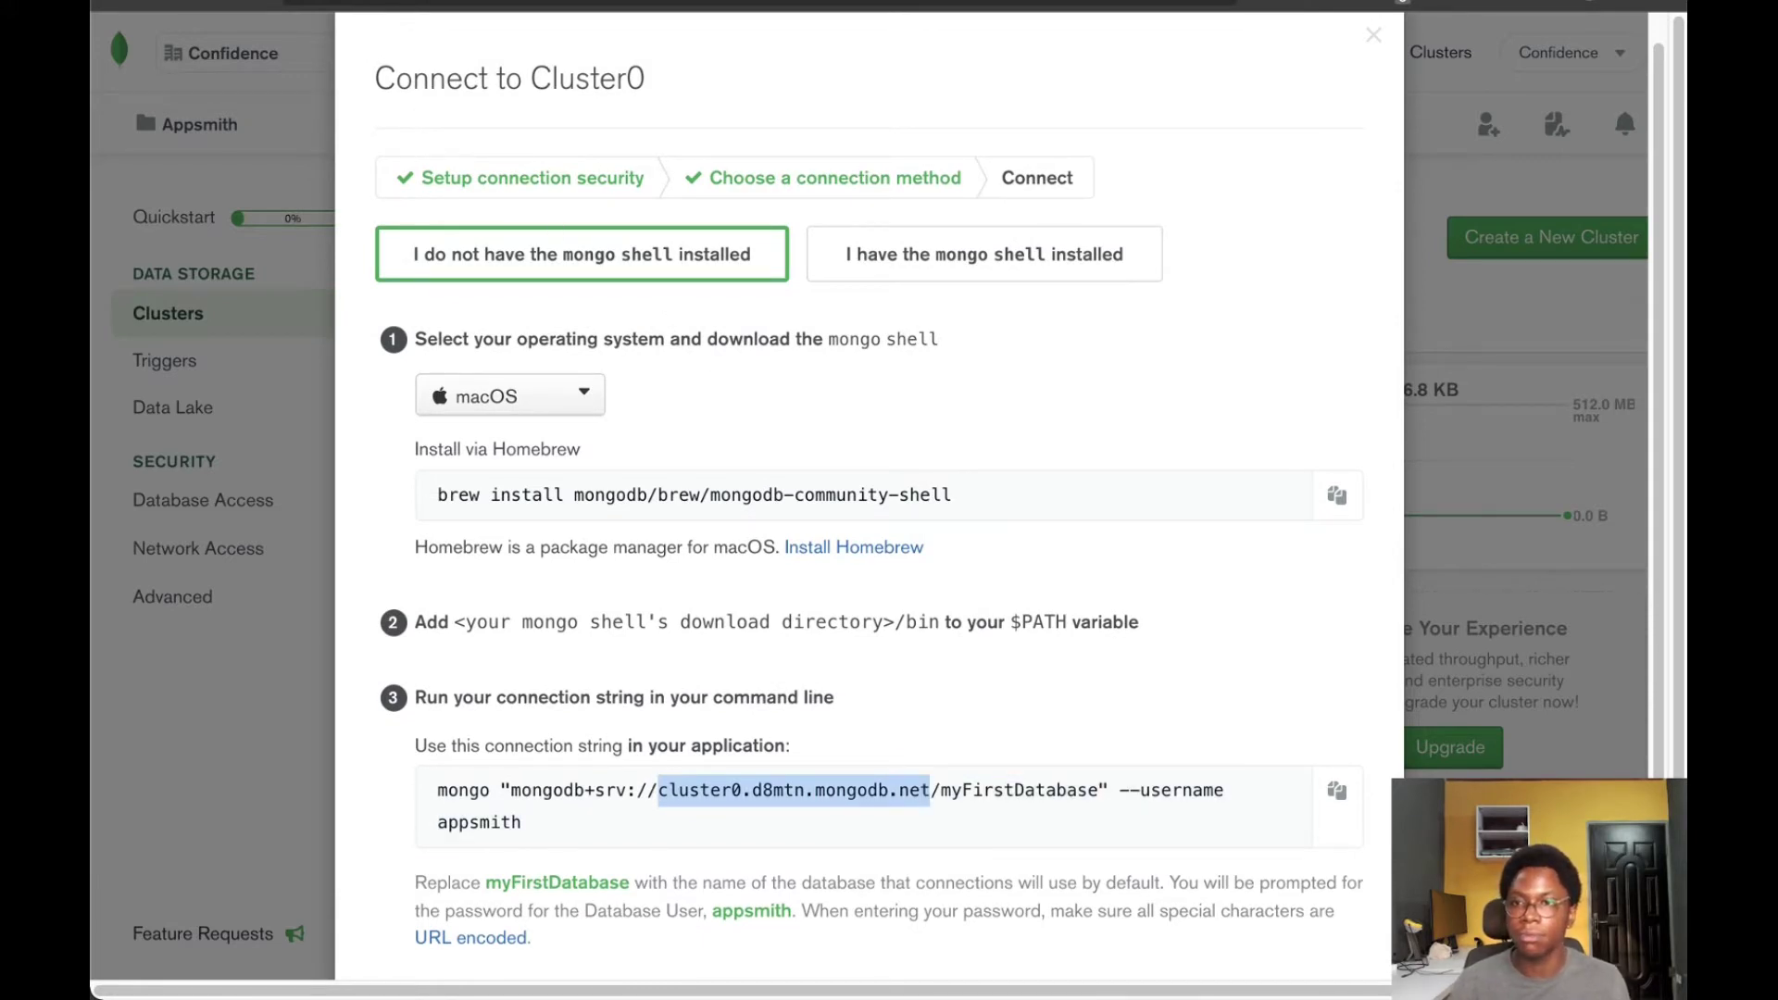
pyautogui.hotkey('ctrl', 'Tab')
pyautogui.press('super+v')
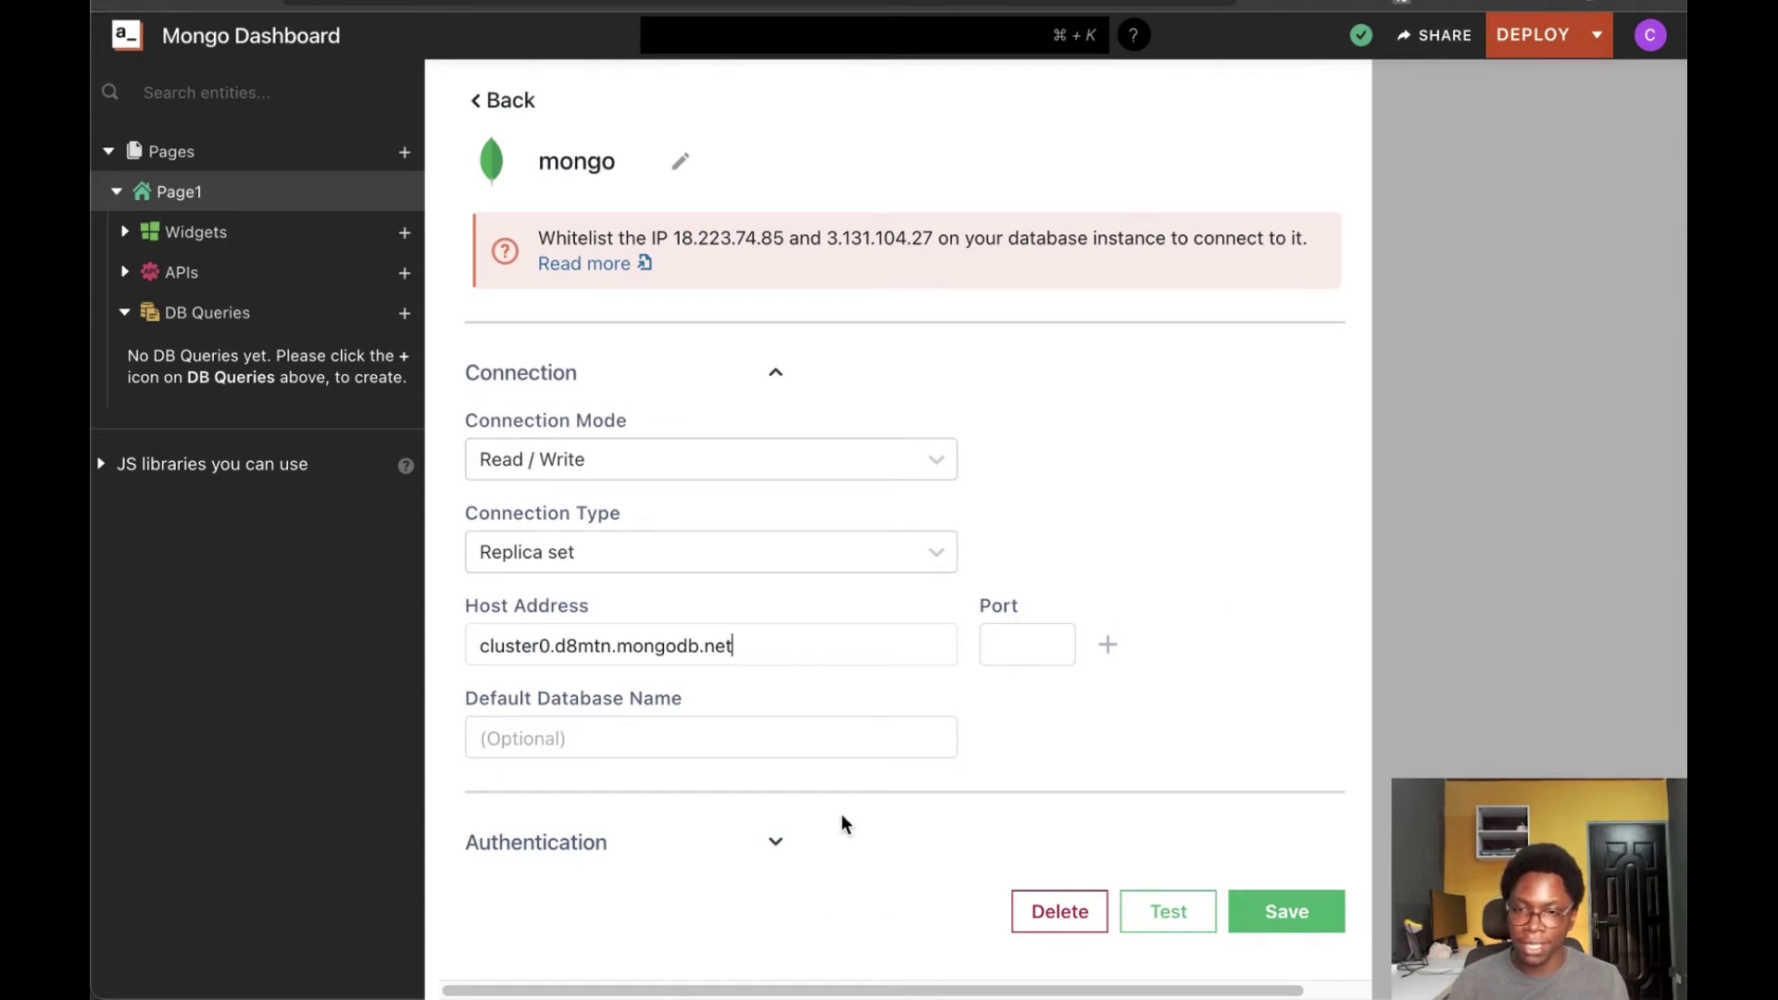
# Under Authentication, replace the admin database name with mongo-admin-panel-online-store
pyautogui.click(774, 840)
pyautogui.scroll(-3, 911, 682)
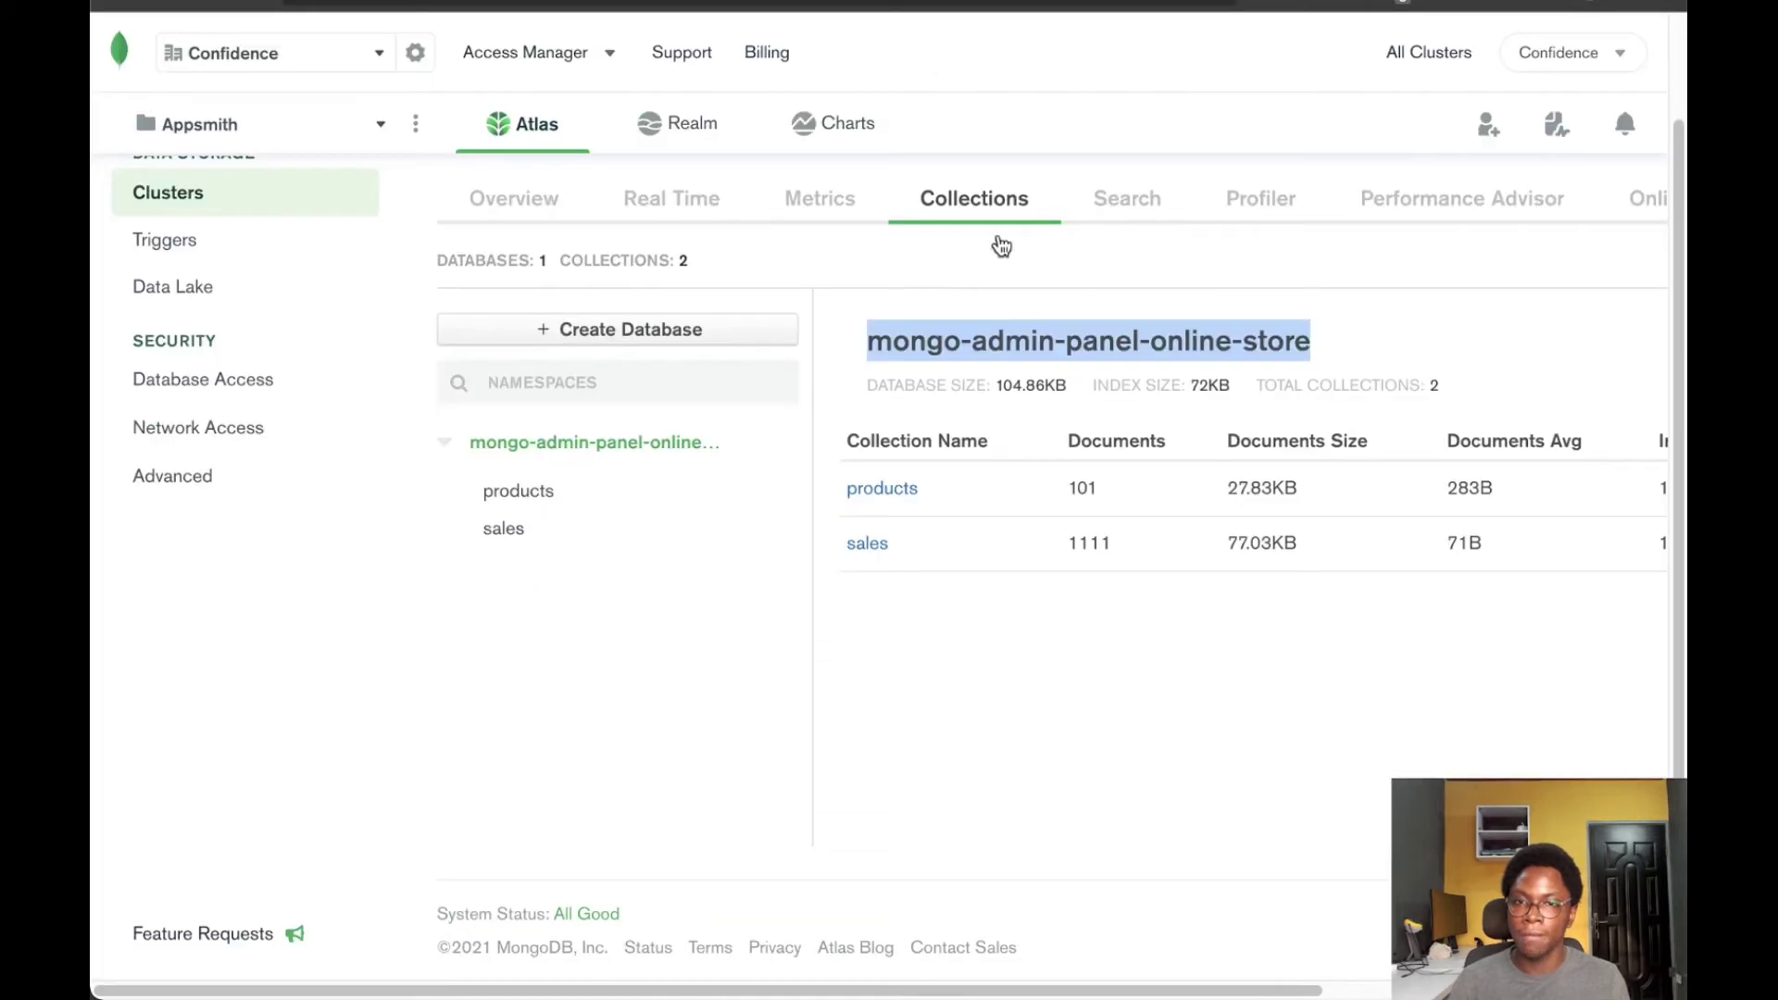
pyautogui.tripleClick(1035, 332)
pyautogui.press('super+c')
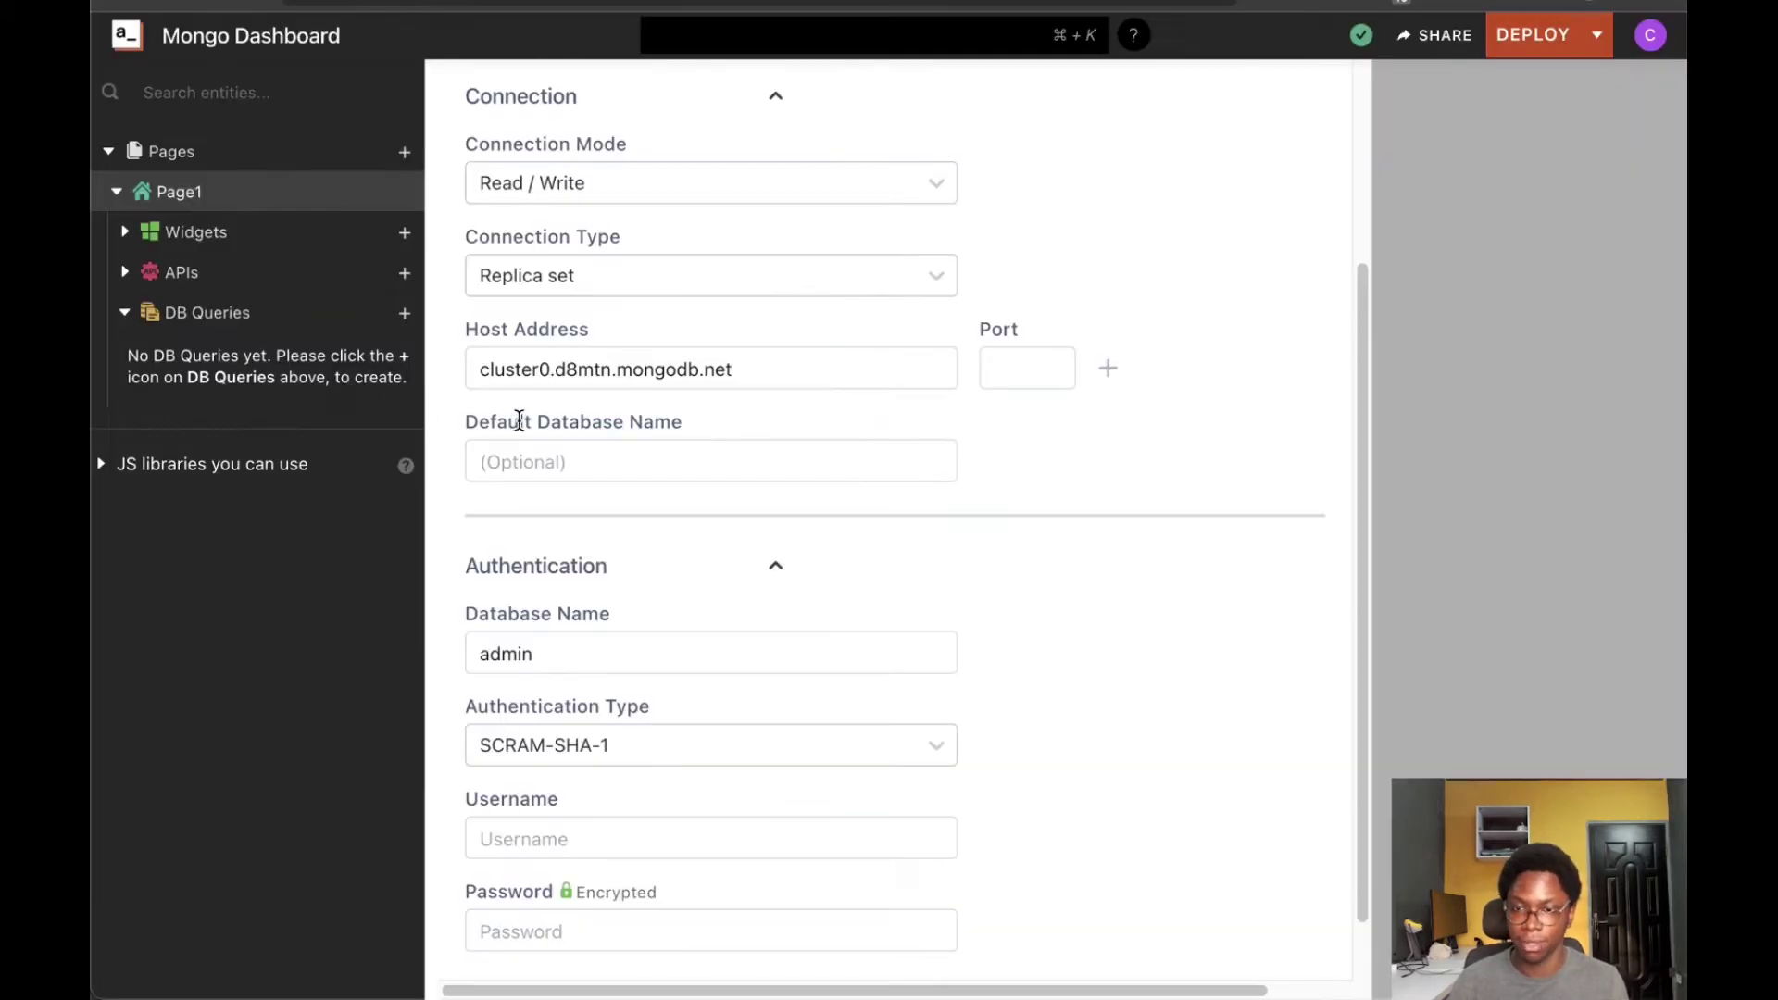
pyautogui.doubleClick(553, 665)
pyautogui.press('super+v')
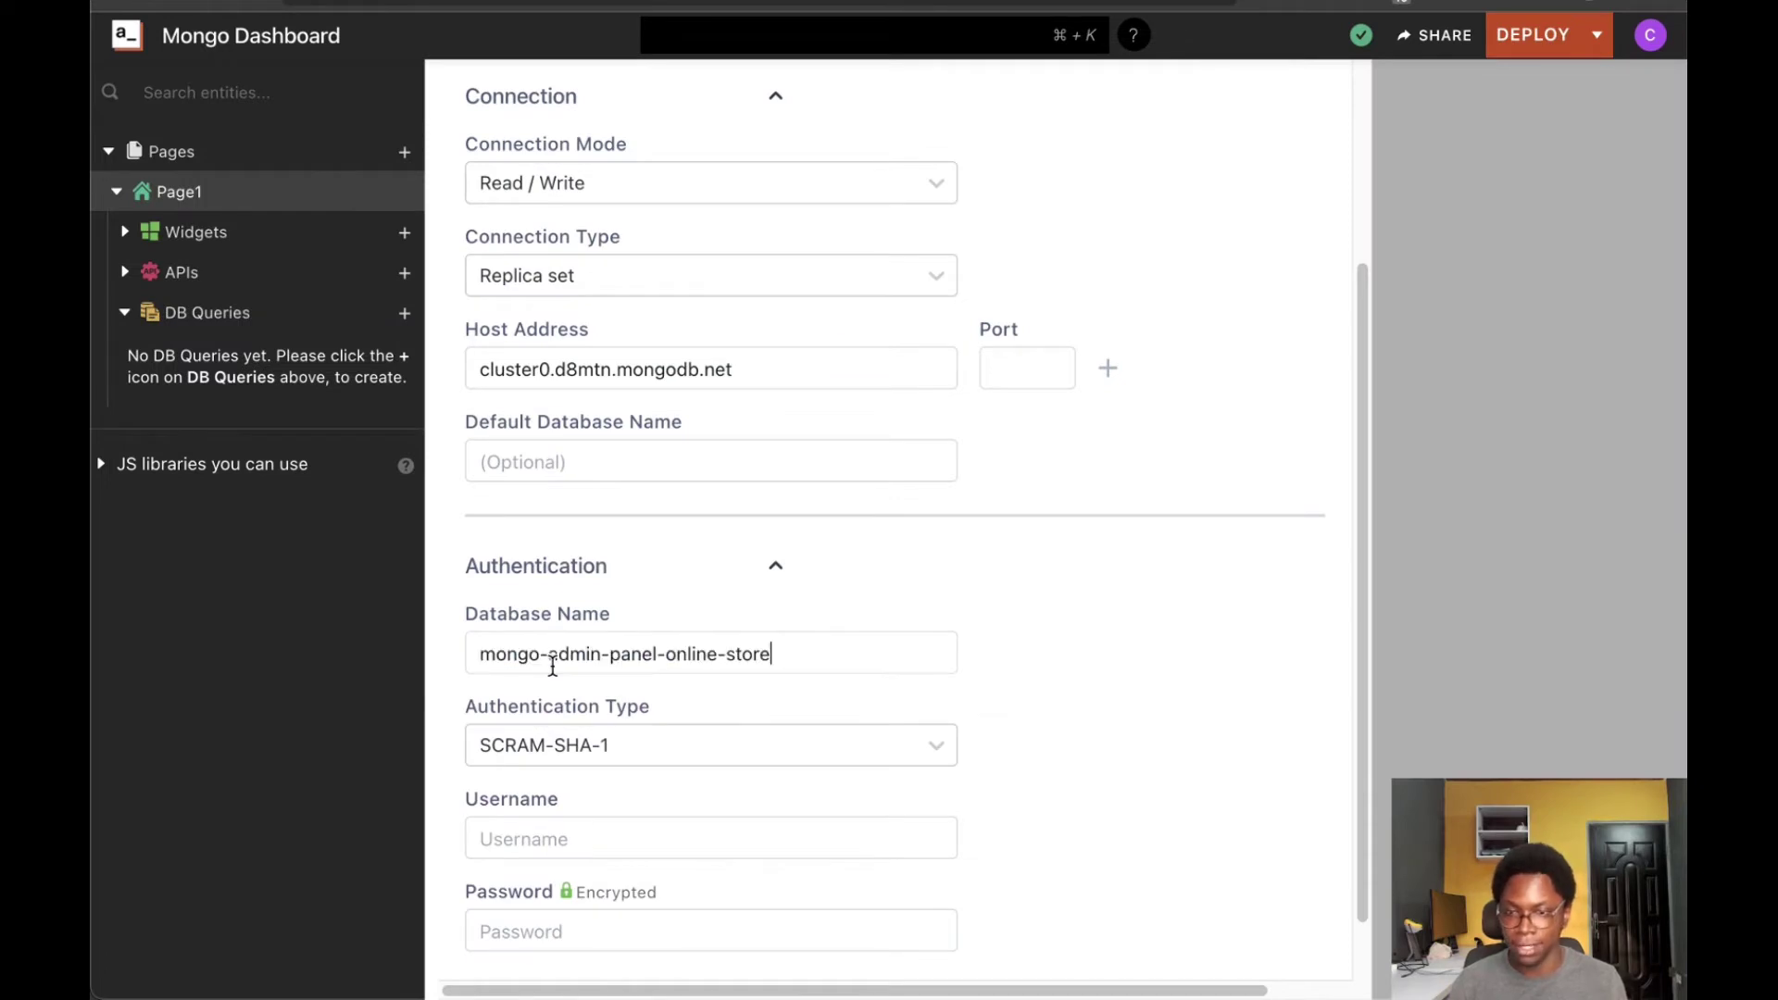
# Enter the database user's username and password, test the connection, and save the datasource
pyautogui.scroll(-1, 601, 782)
pyautogui.click(602, 818)
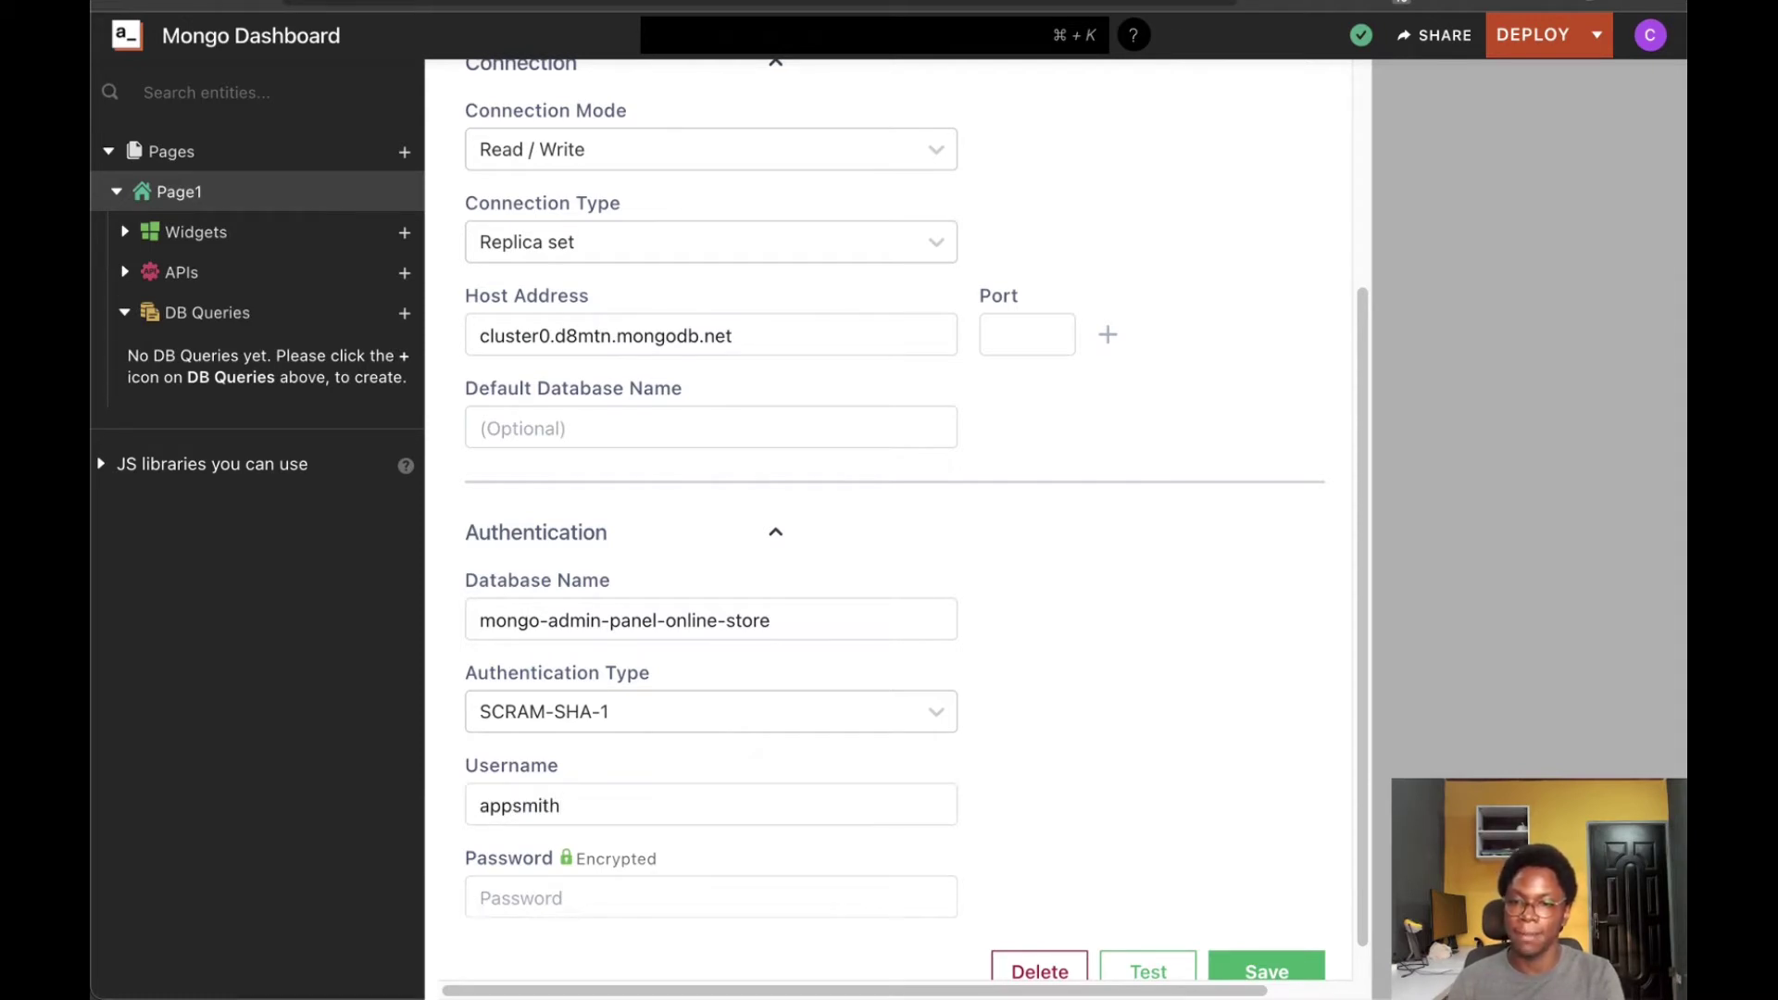
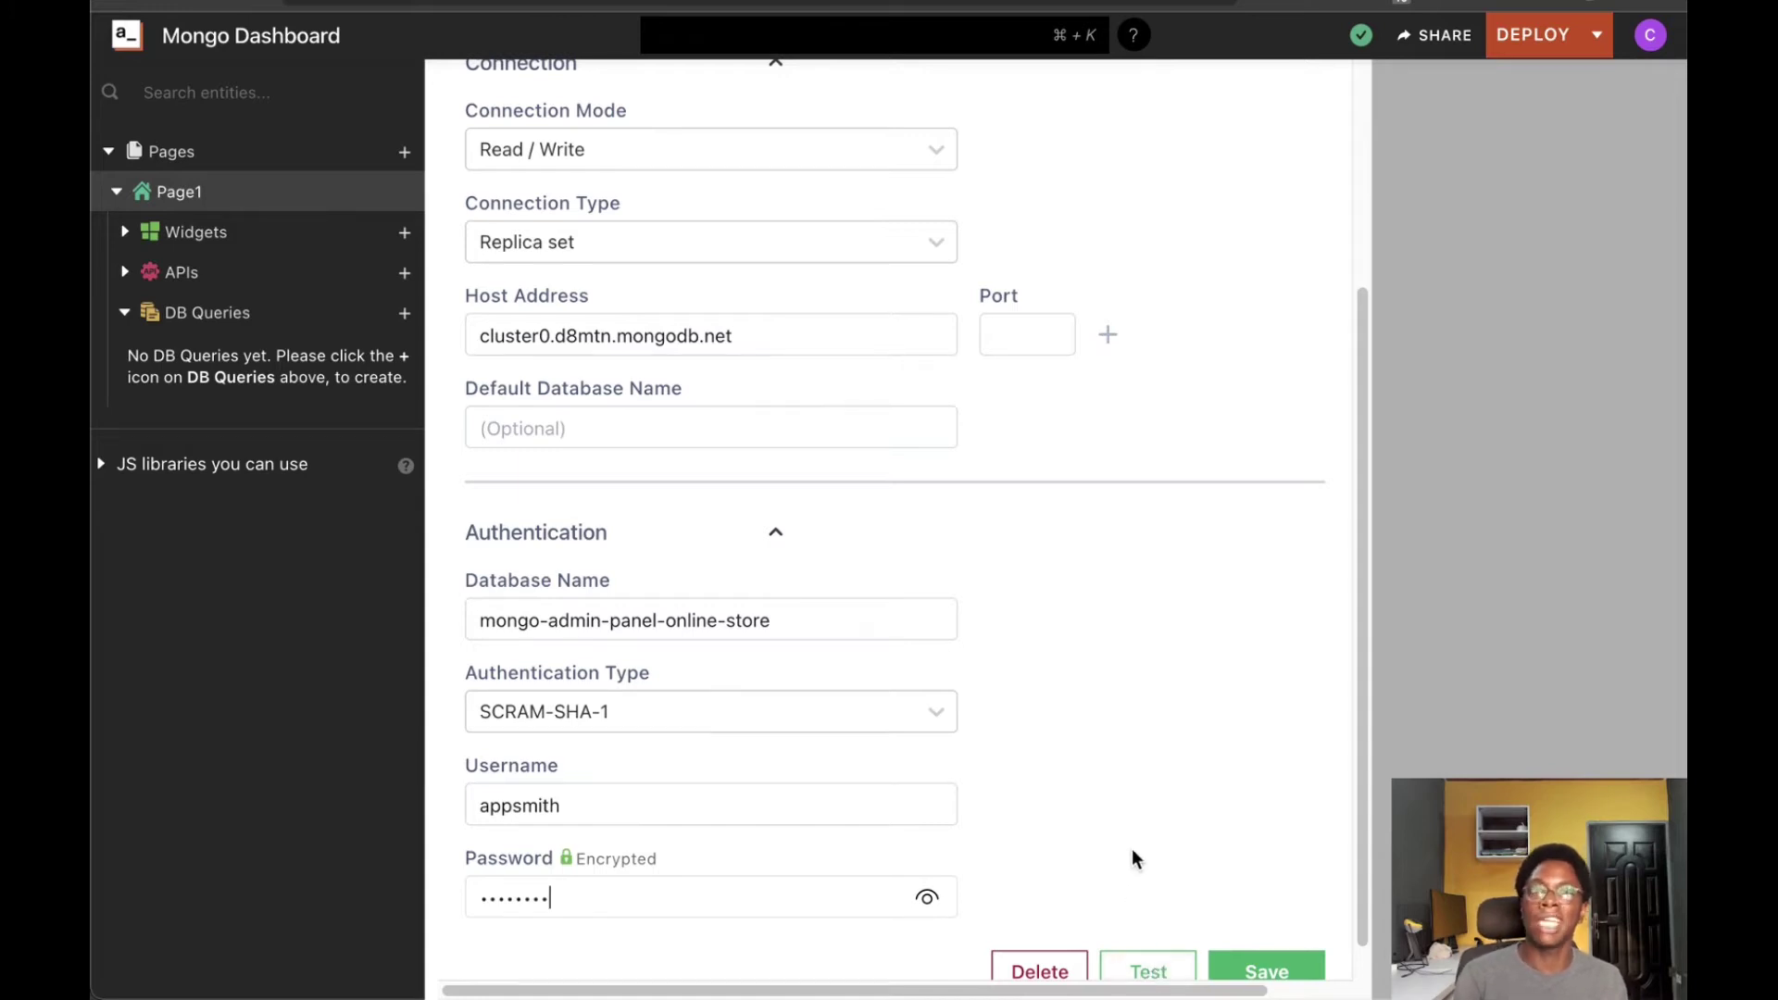
pyautogui.click(1151, 959)
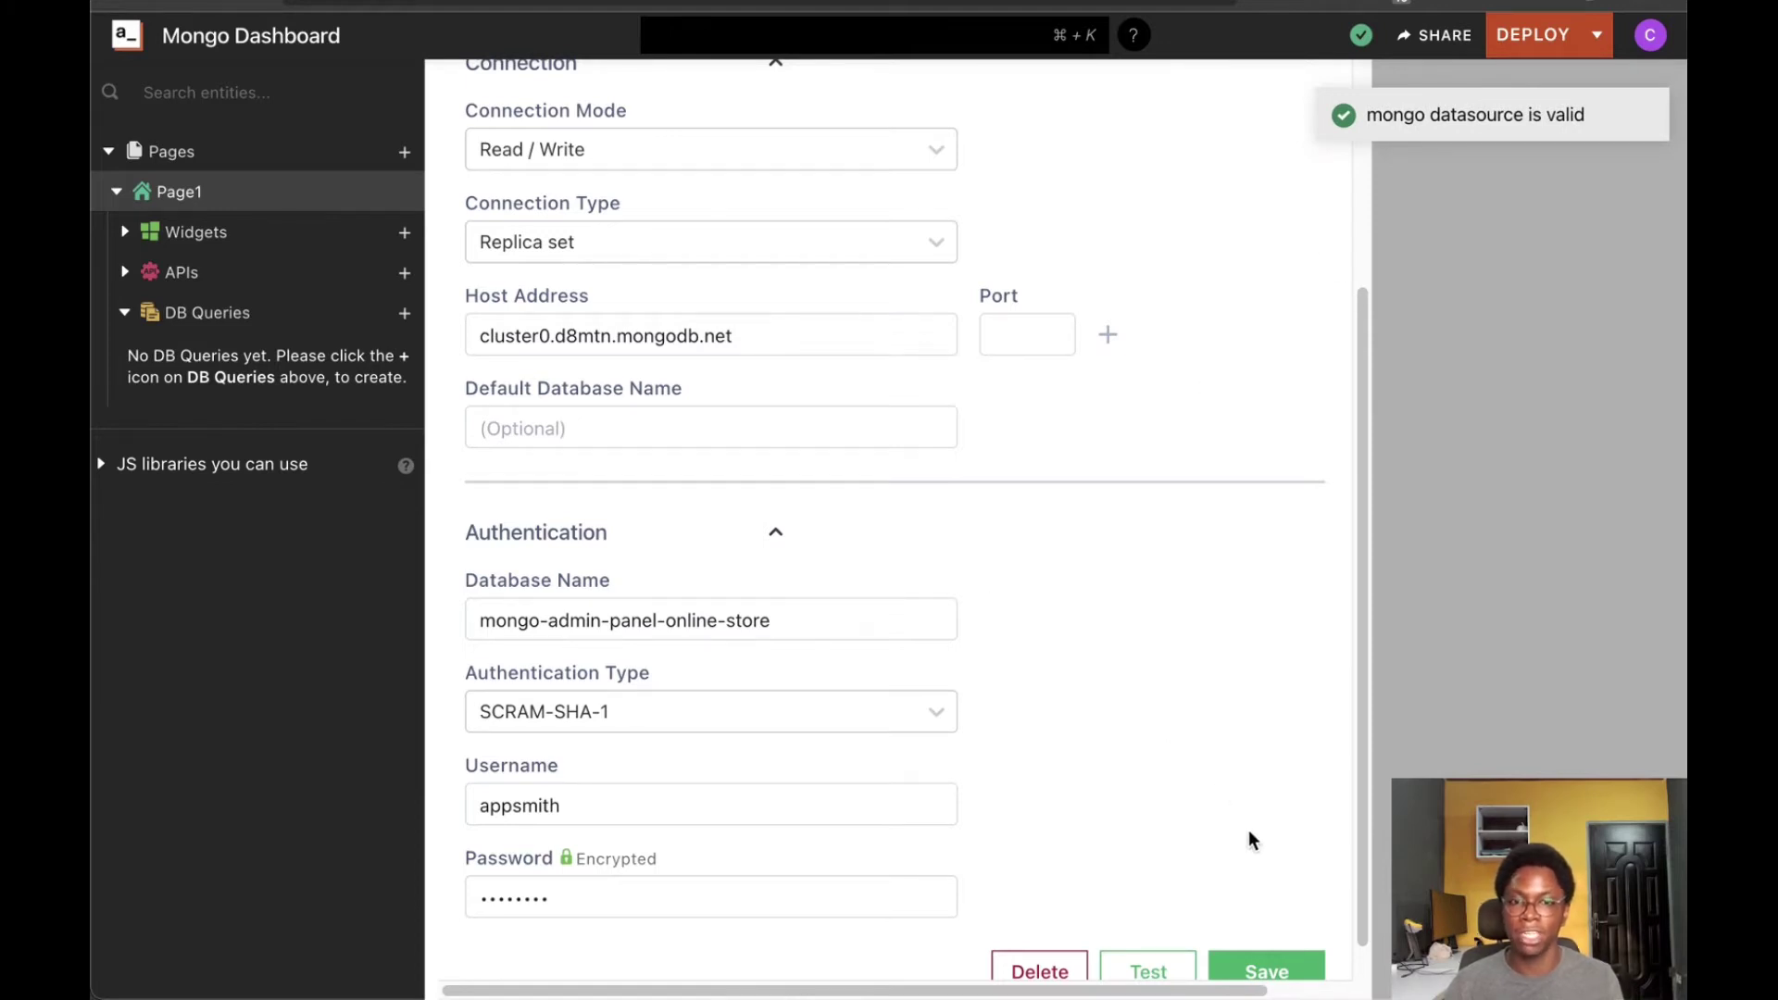
pyautogui.click(1267, 972)
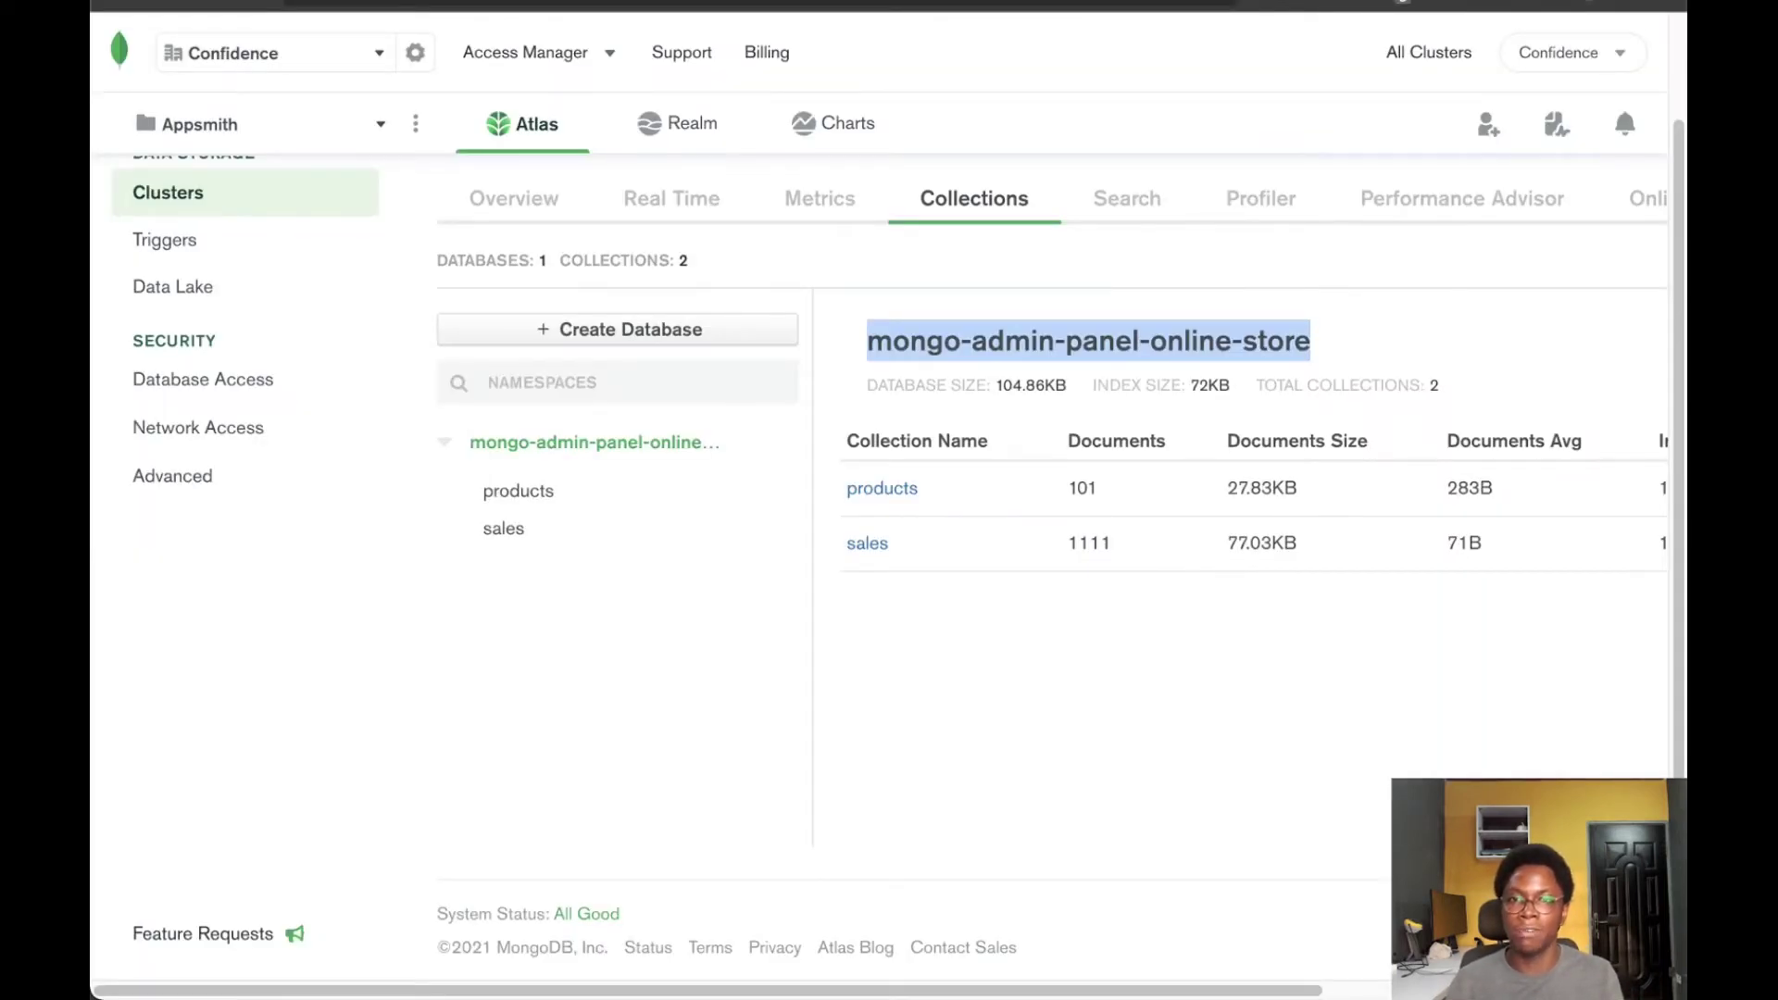
pyautogui.click(503, 528)
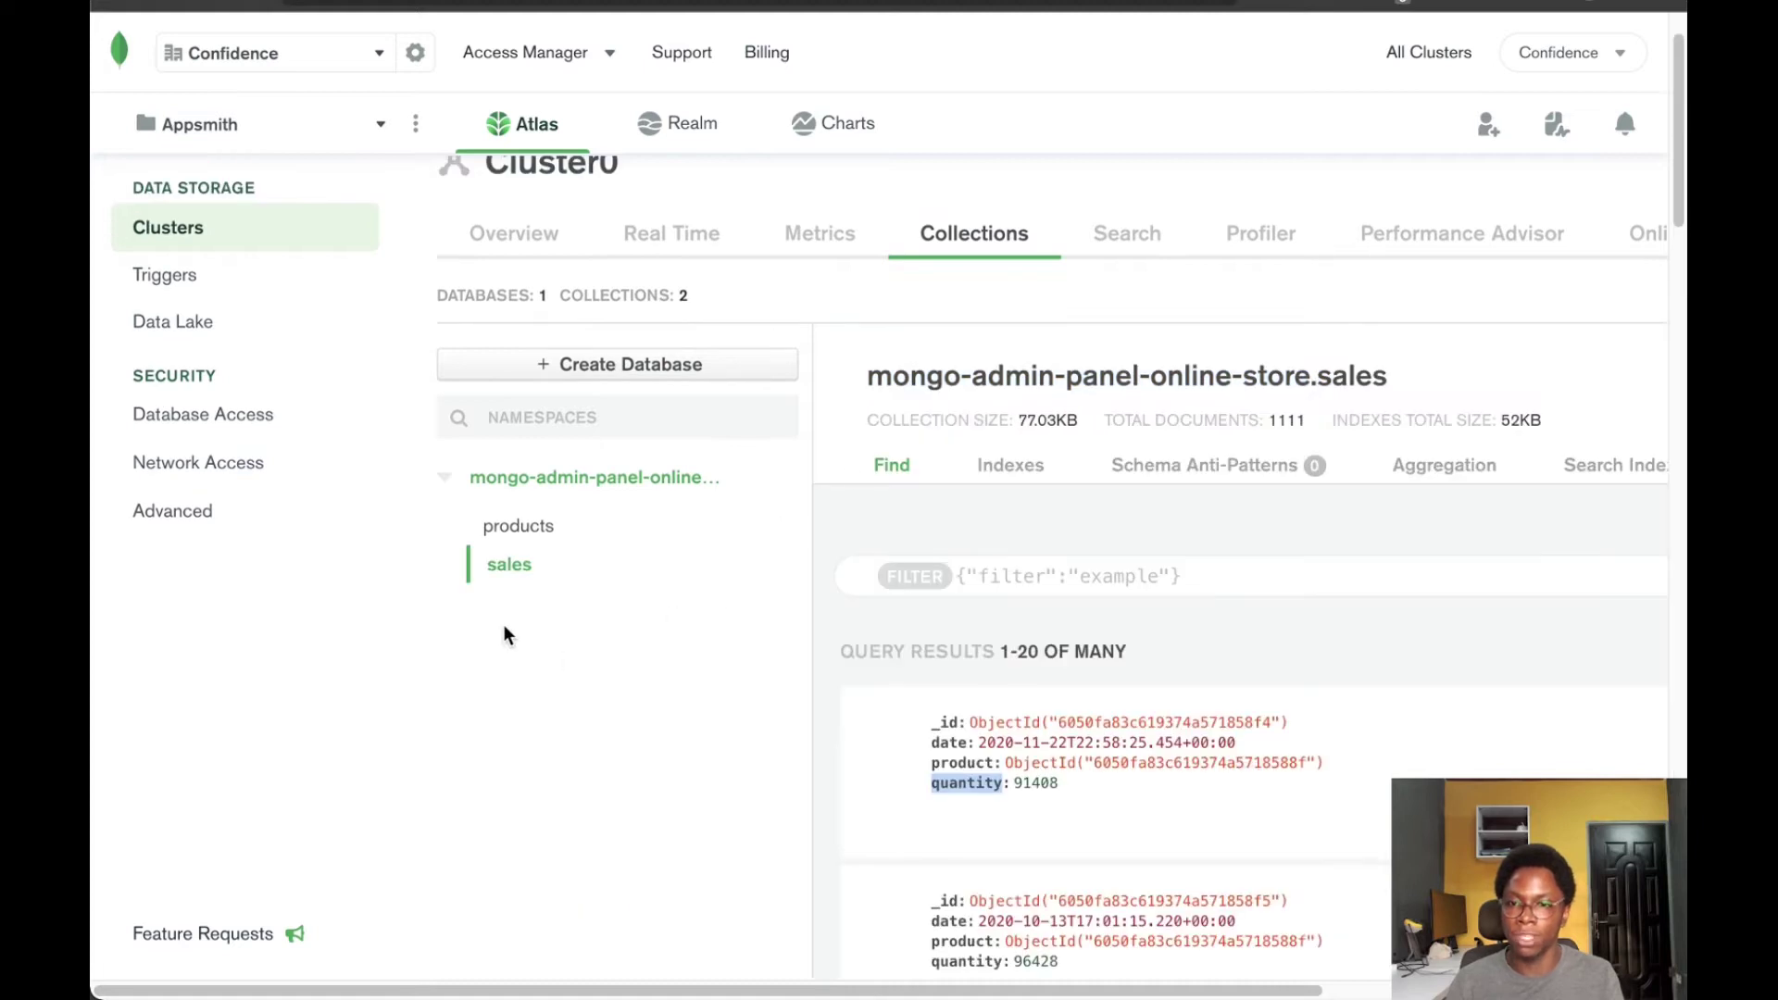
pyautogui.click(516, 527)
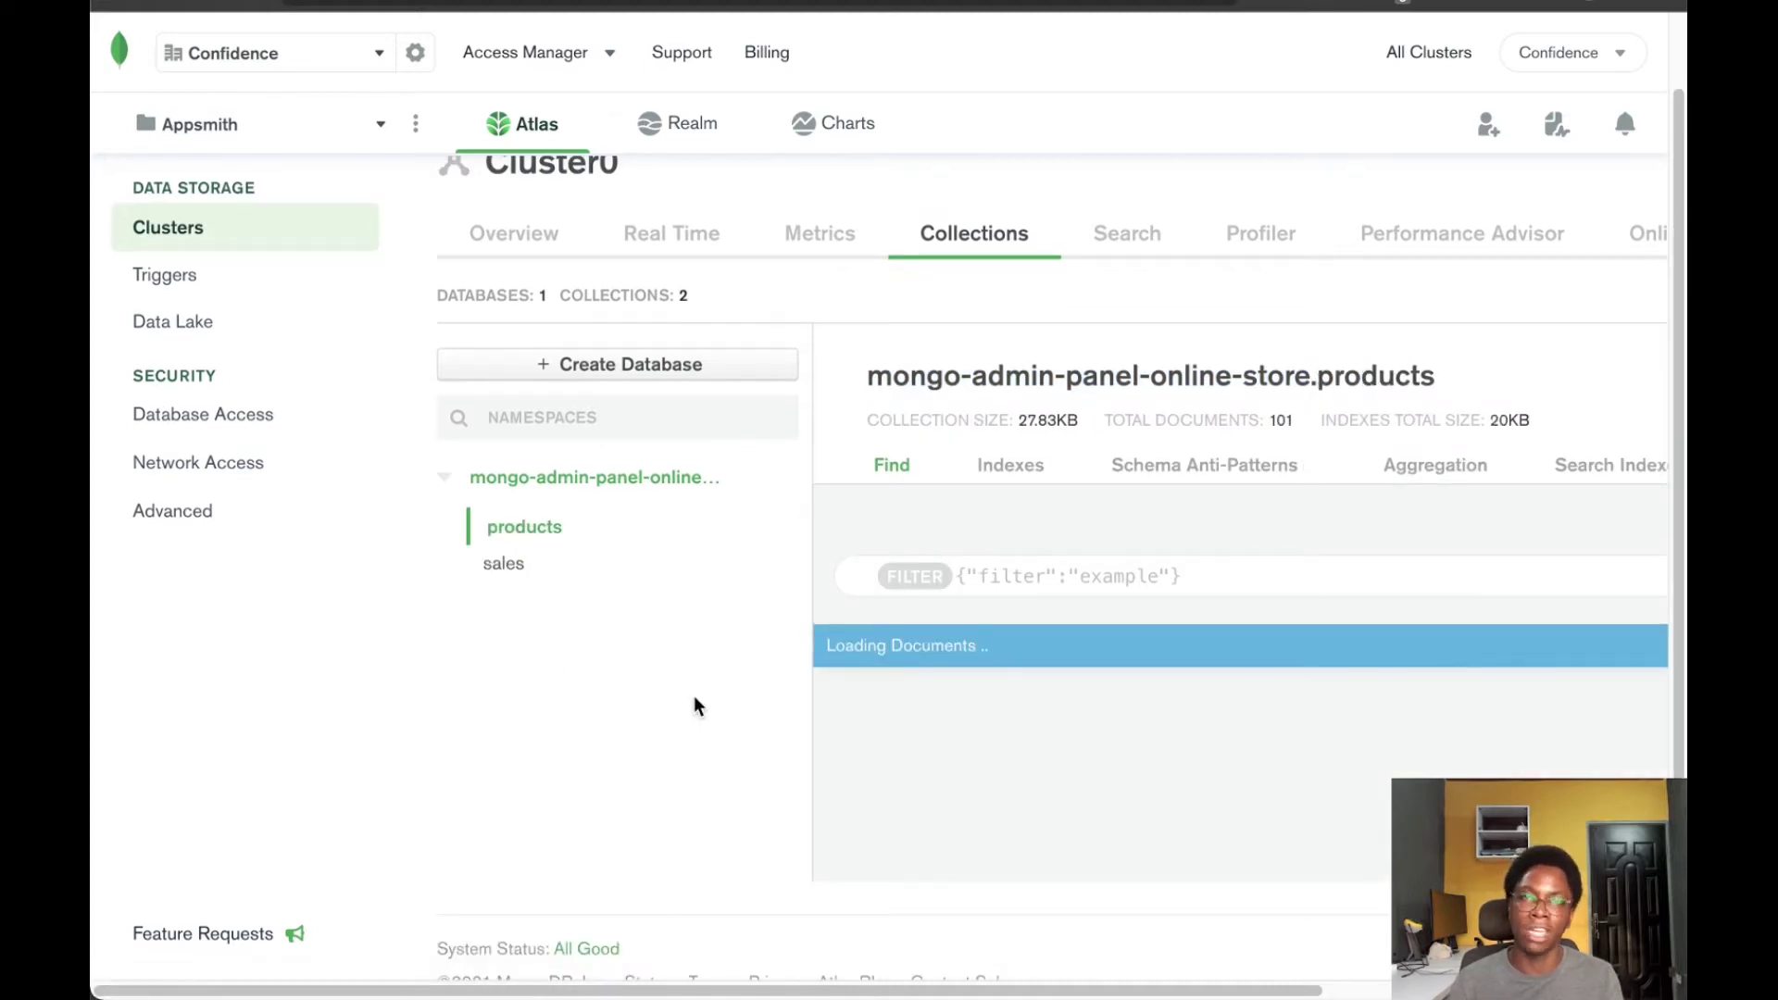
pyautogui.moveTo(849, 718)
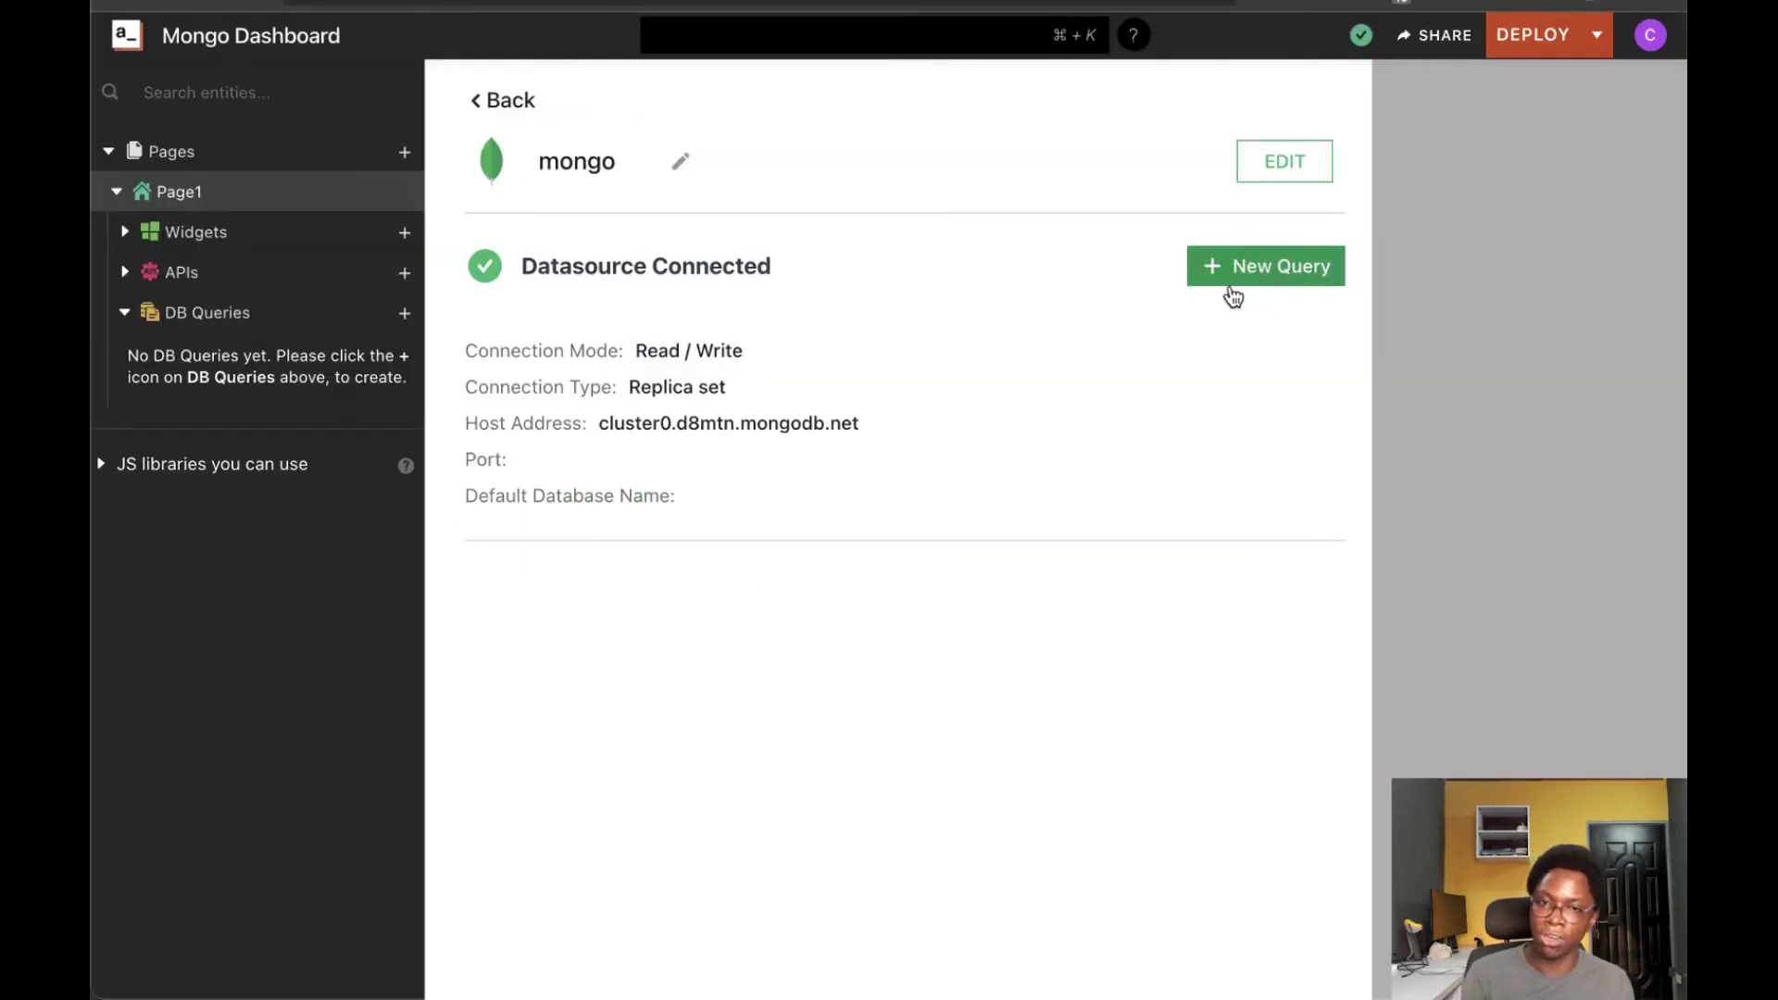
# Create a get_products query from the read template targeting the products collection
pyautogui.click(1253, 278)
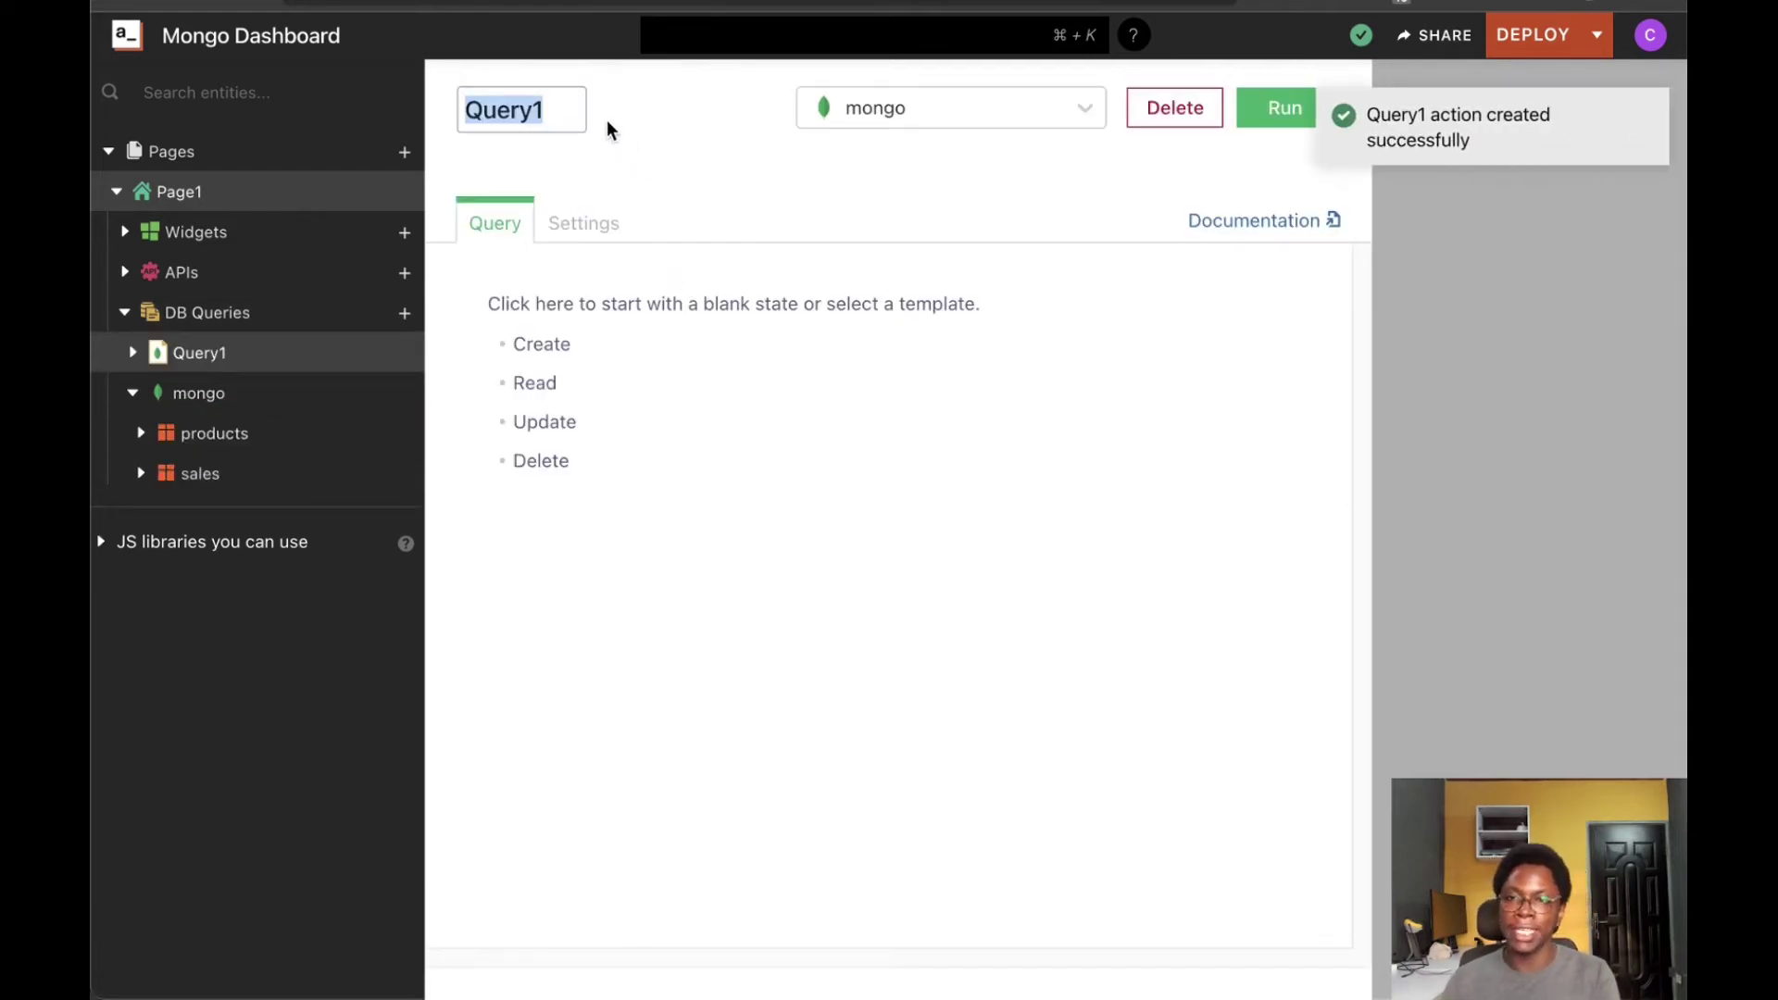
pyautogui.write('get_pro')
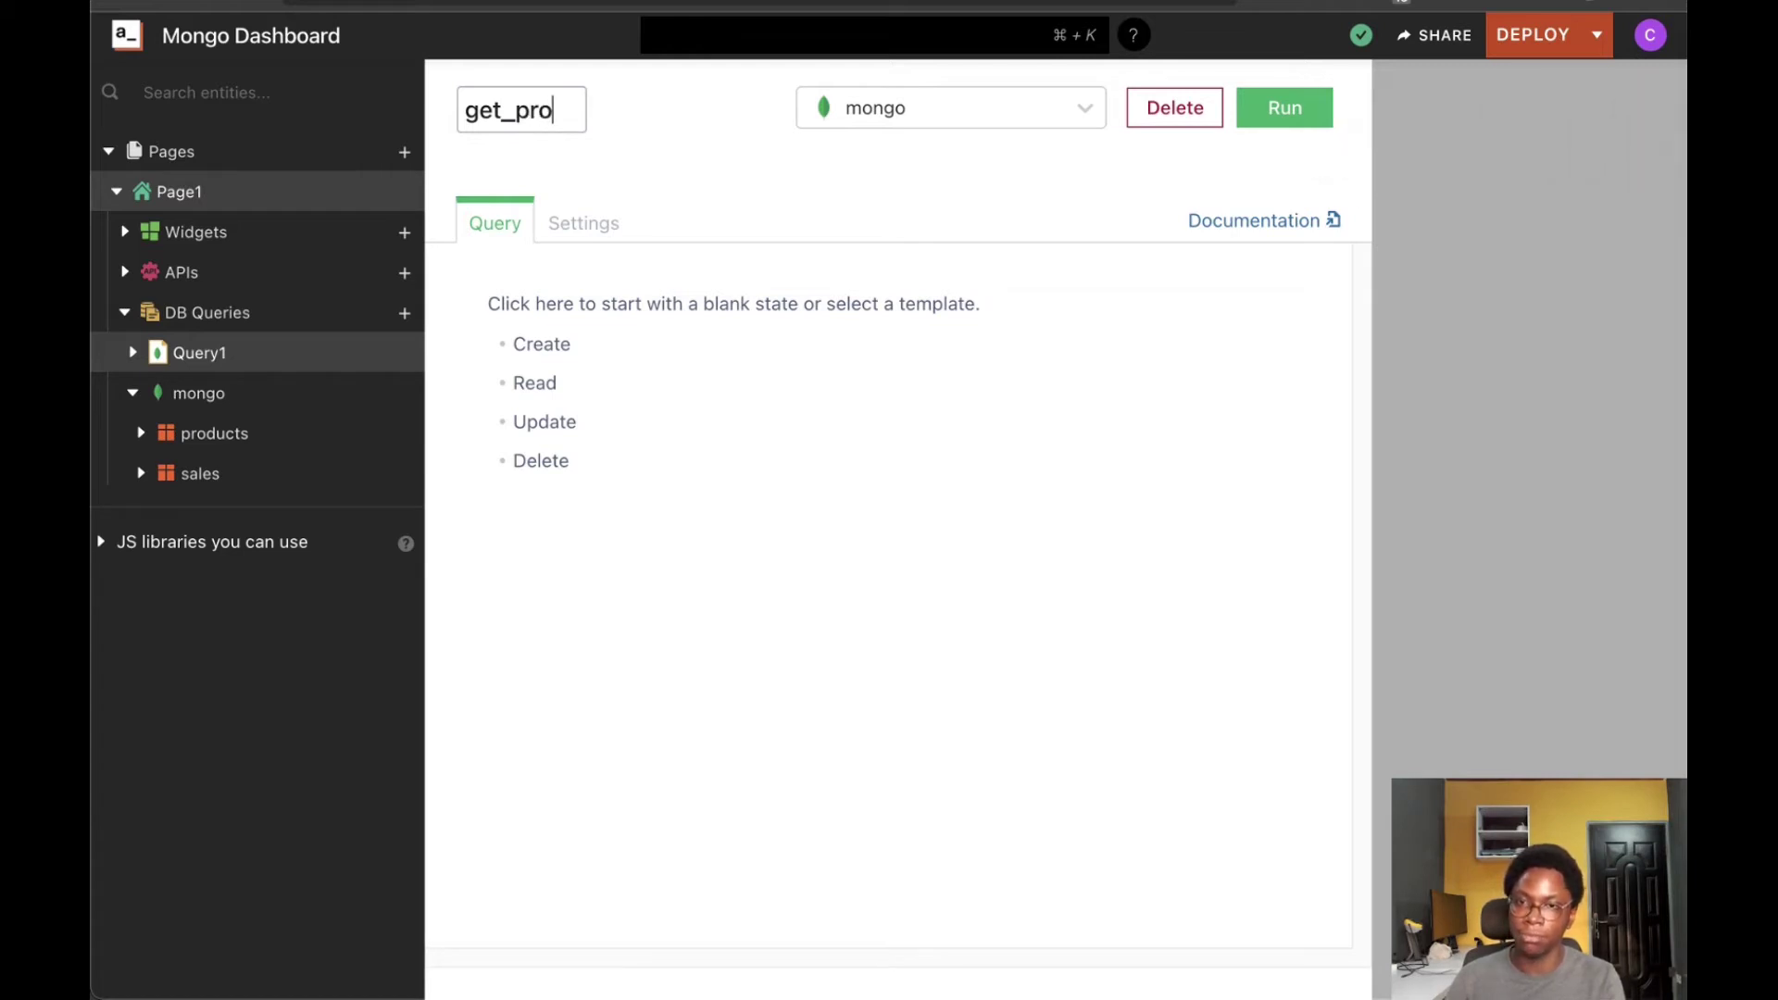
pyautogui.write('ducts')
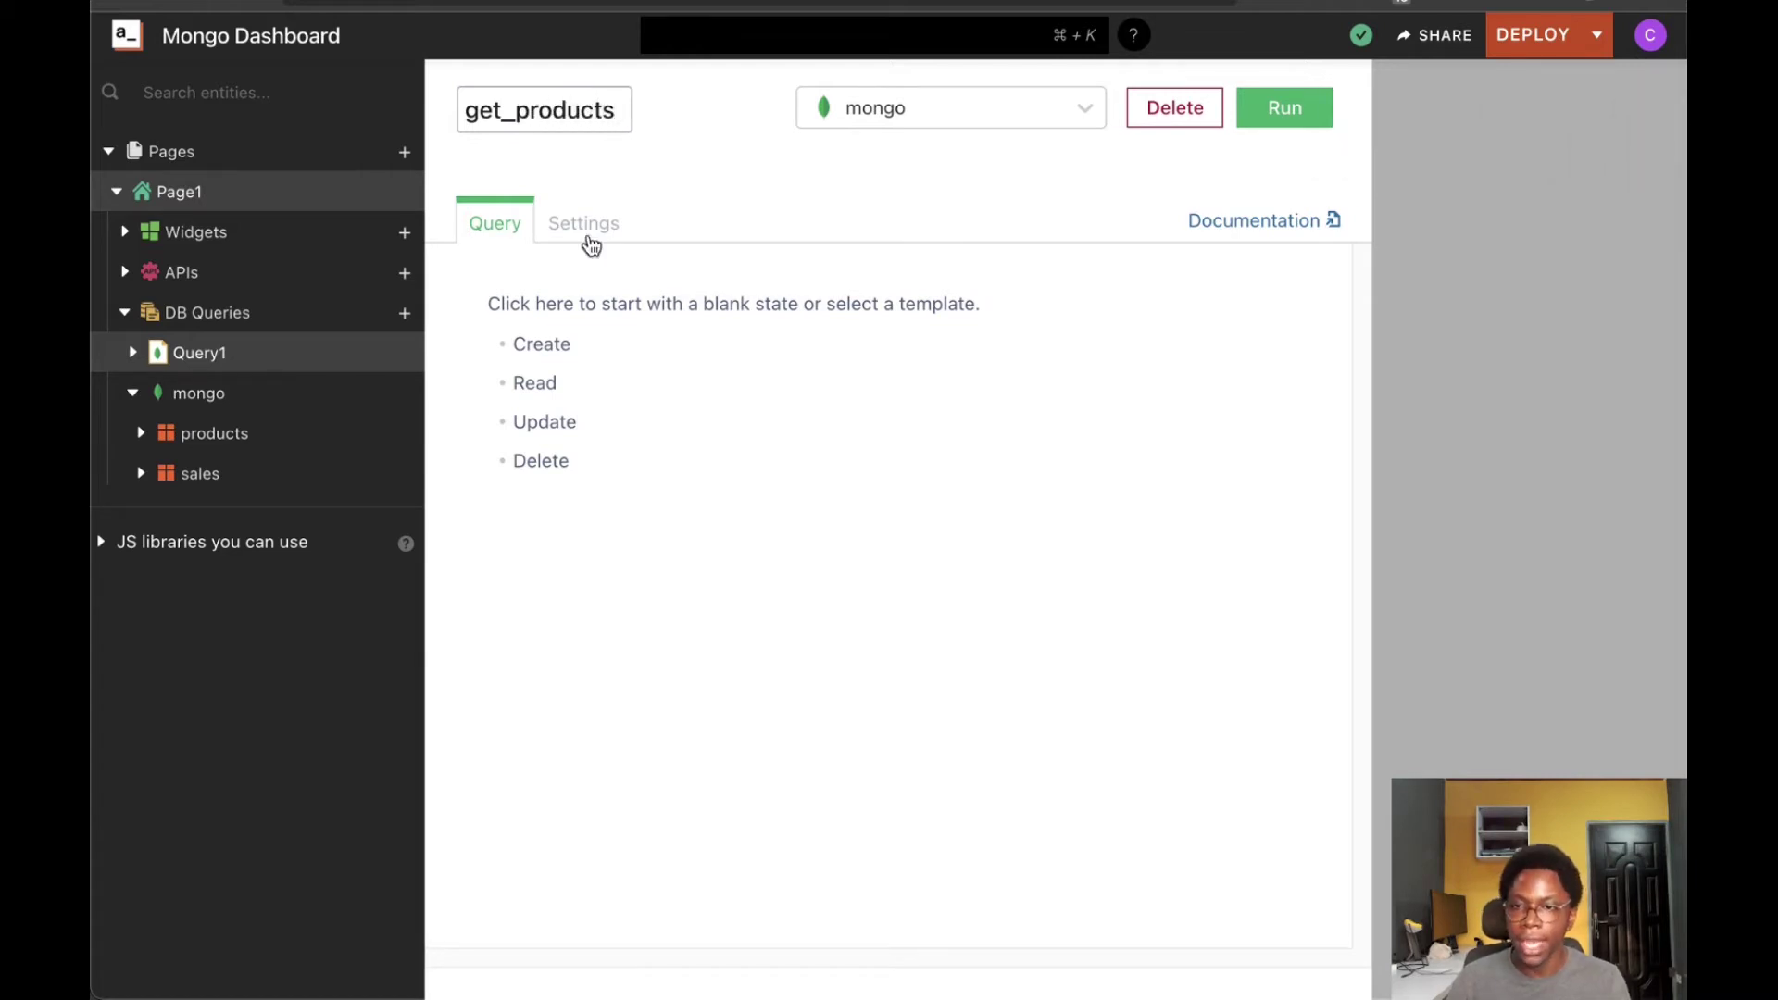
pyautogui.click(533, 391)
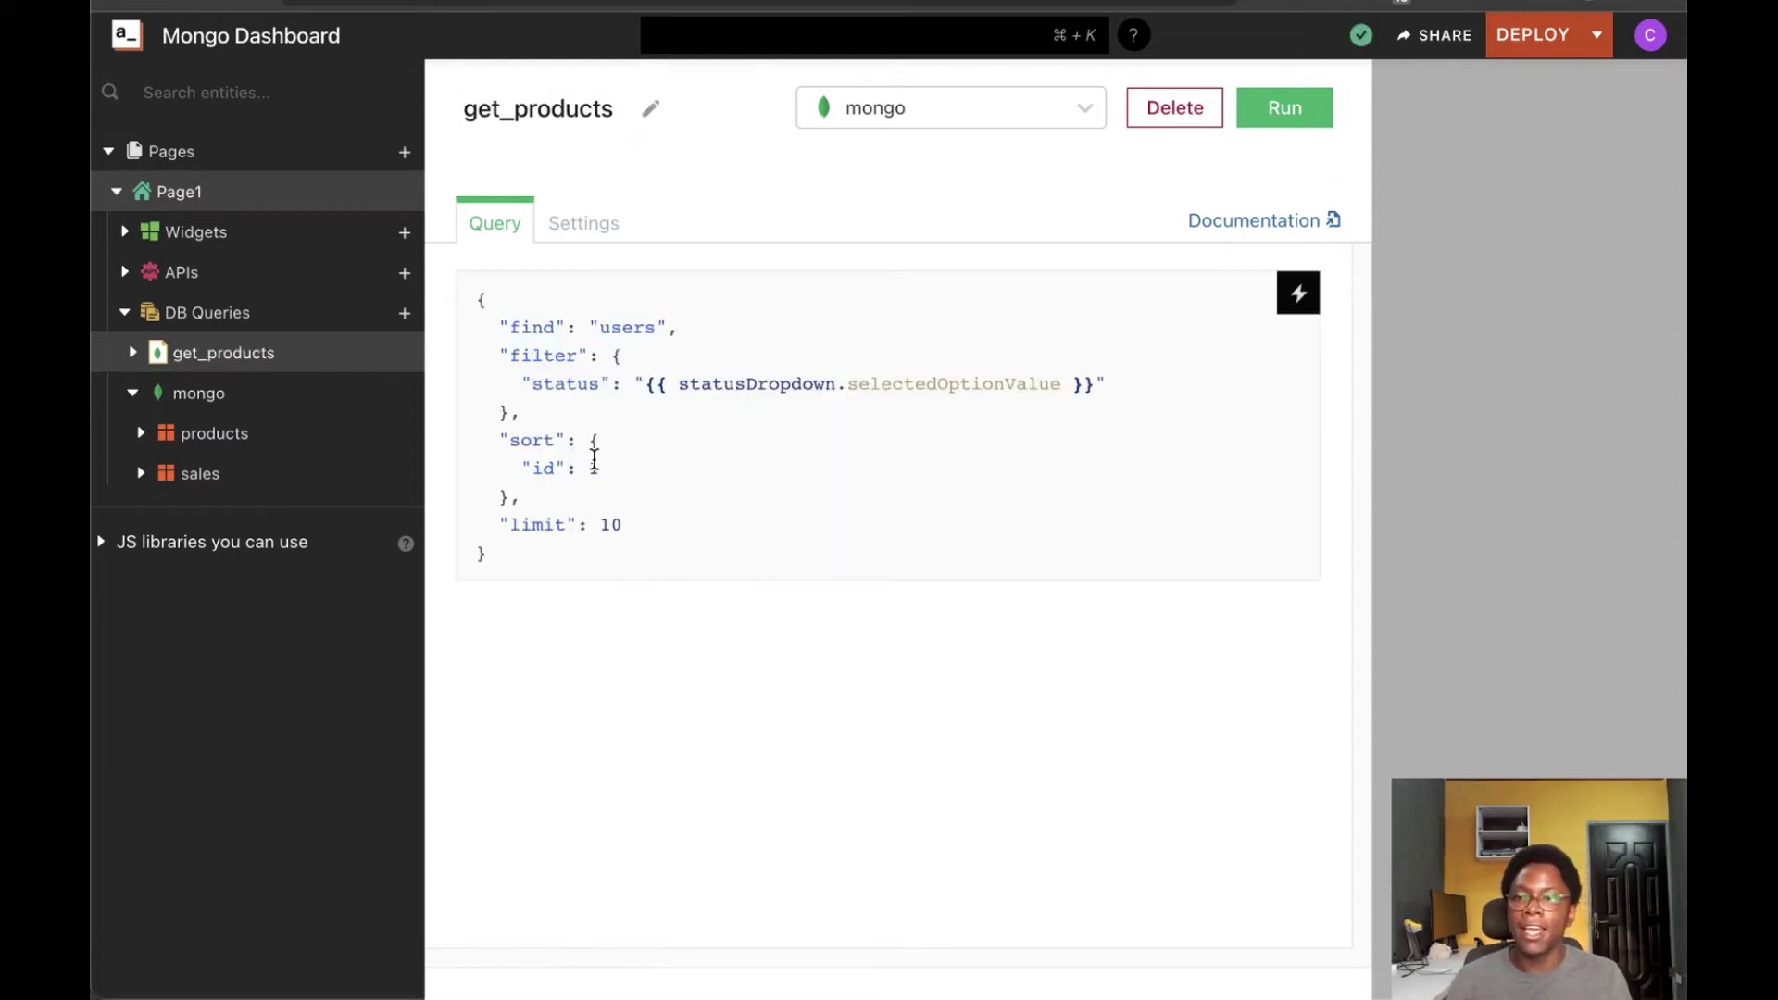
pyautogui.click(623, 329)
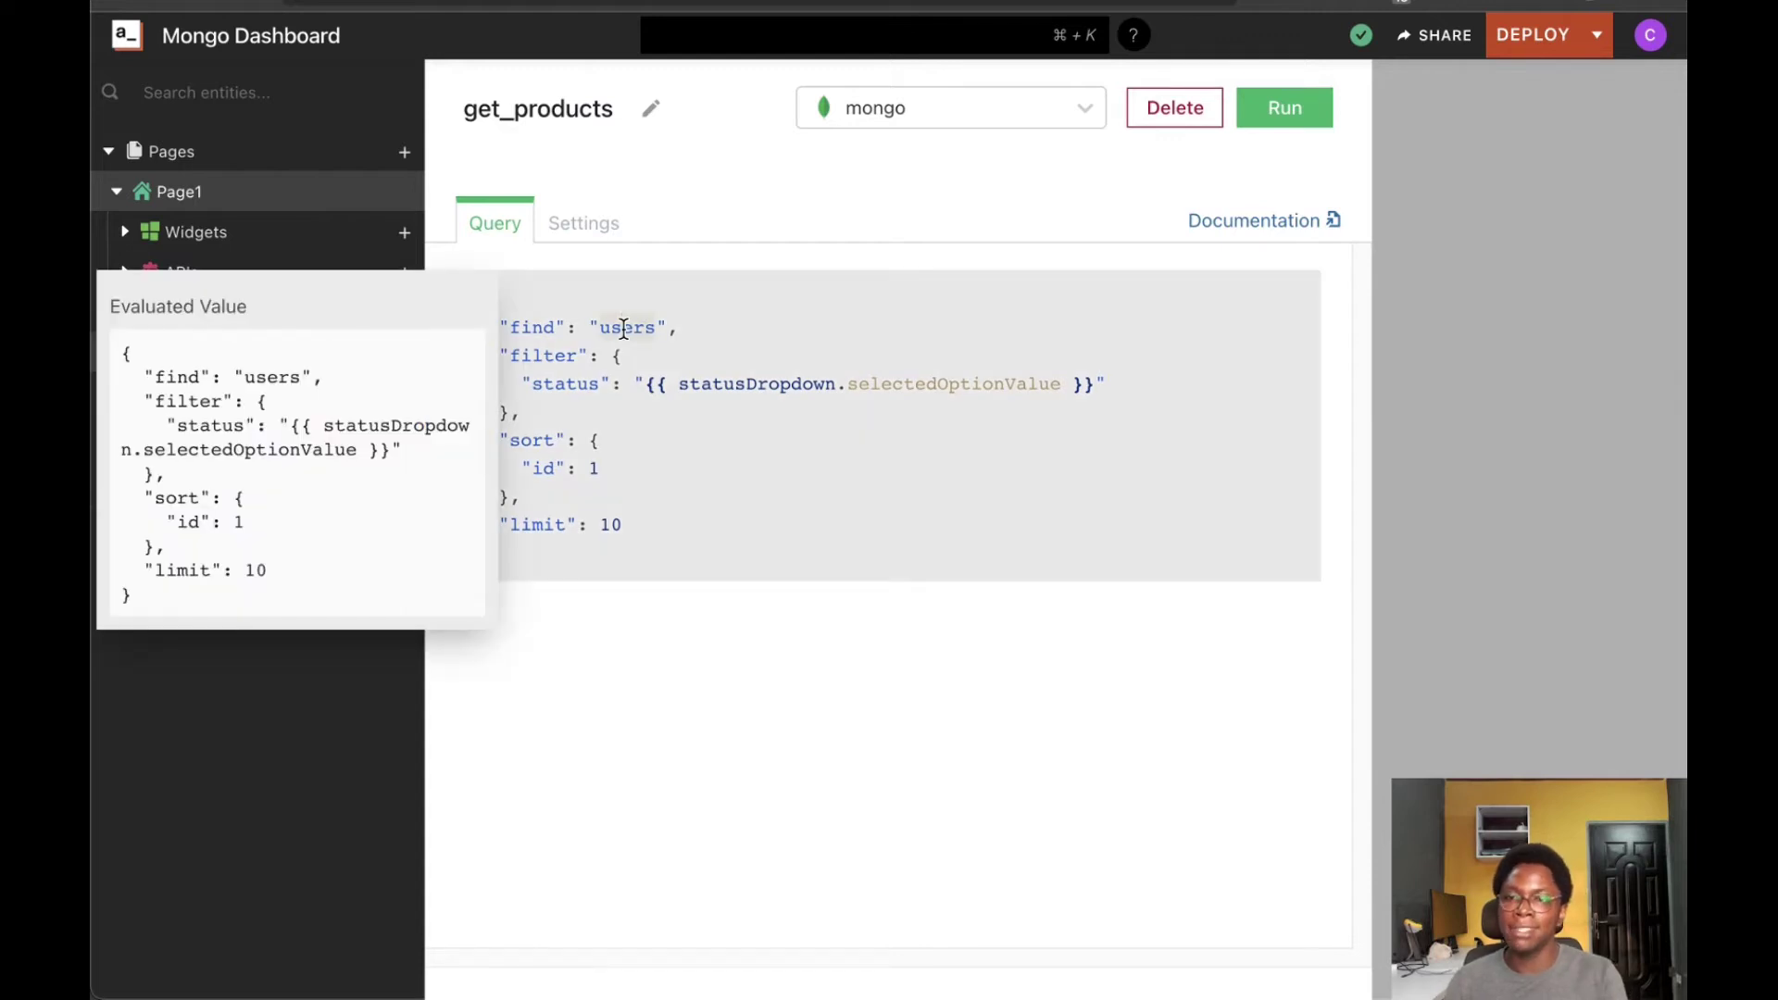
pyautogui.write('products')
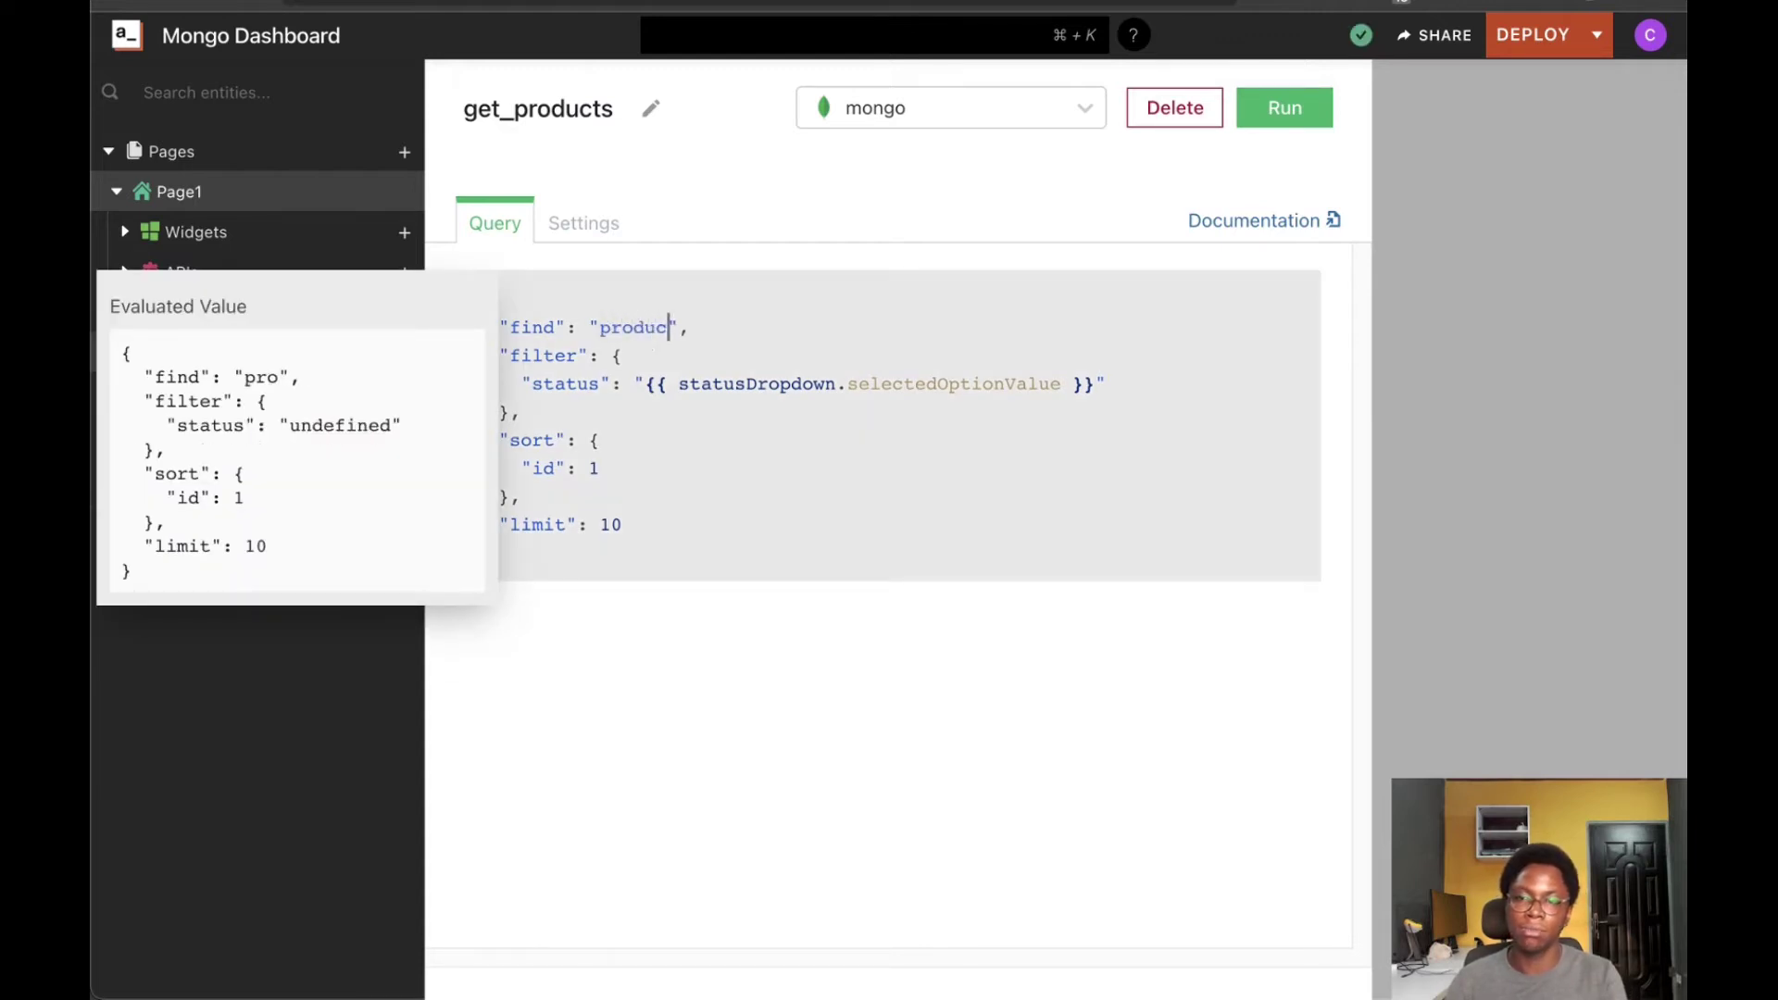
pyautogui.click(667, 762)
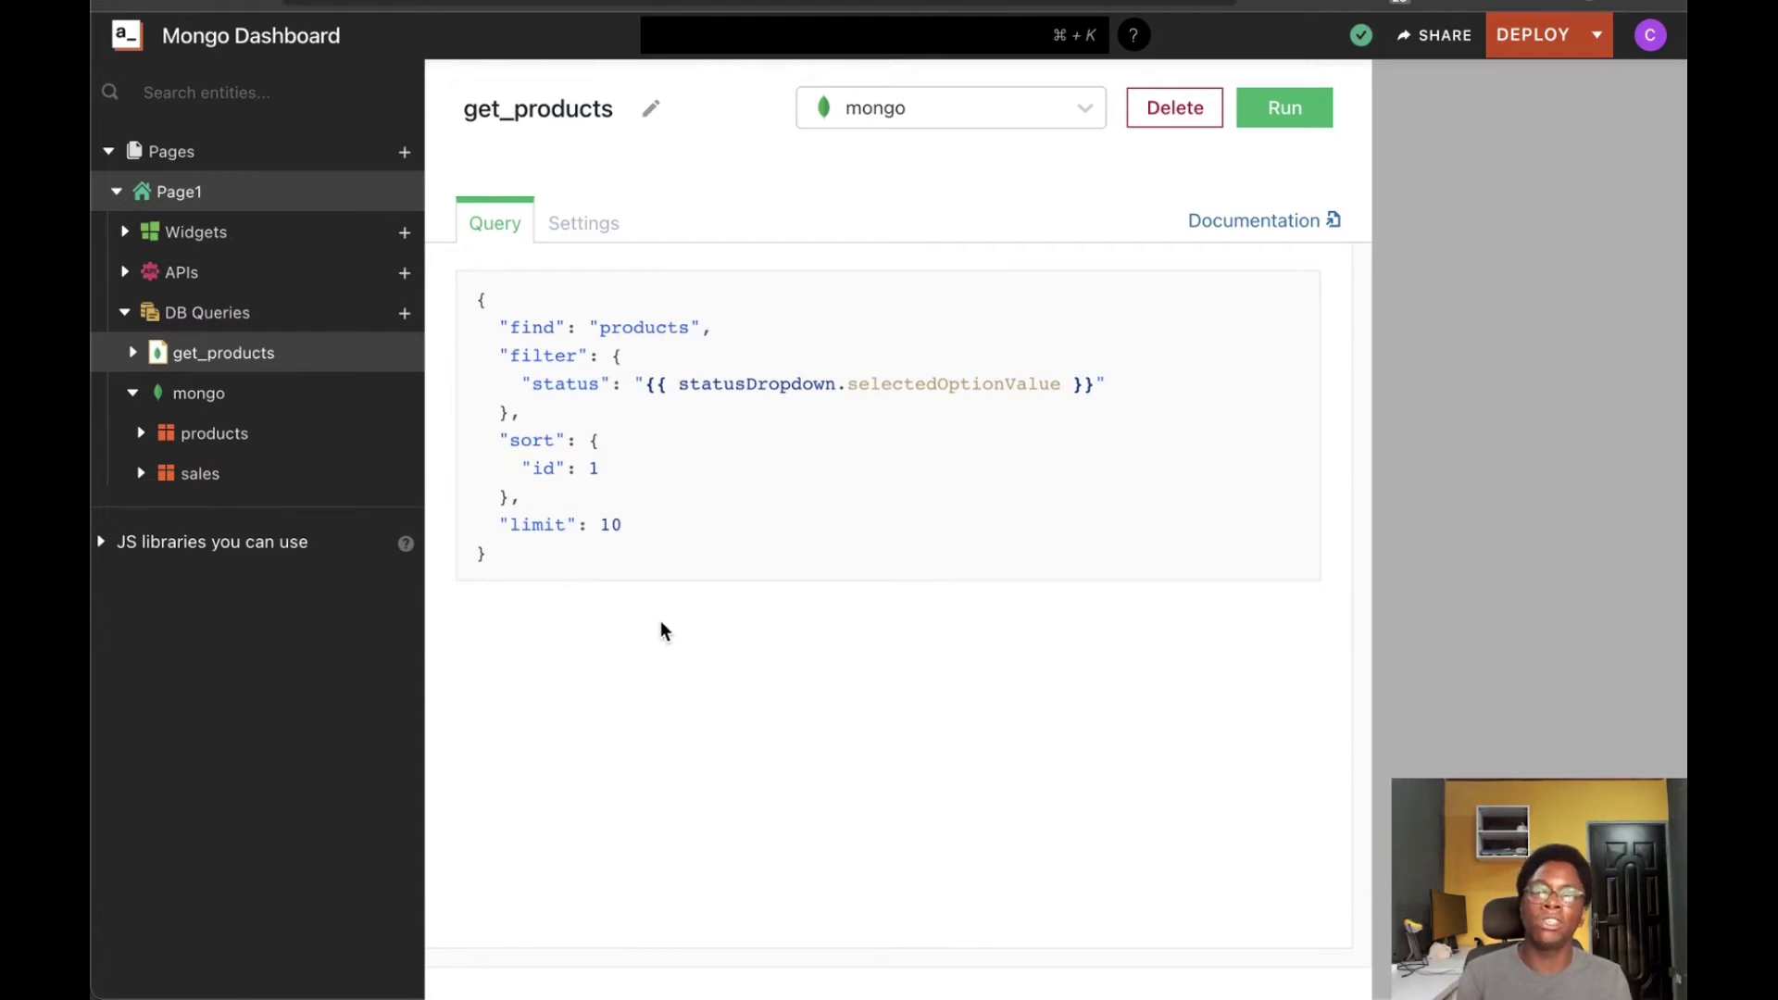
# Remove the filter, sort and limit clauses, run get_products, and review the returned products
pyautogui.moveTo(475, 349); pyautogui.dragTo(641, 517)
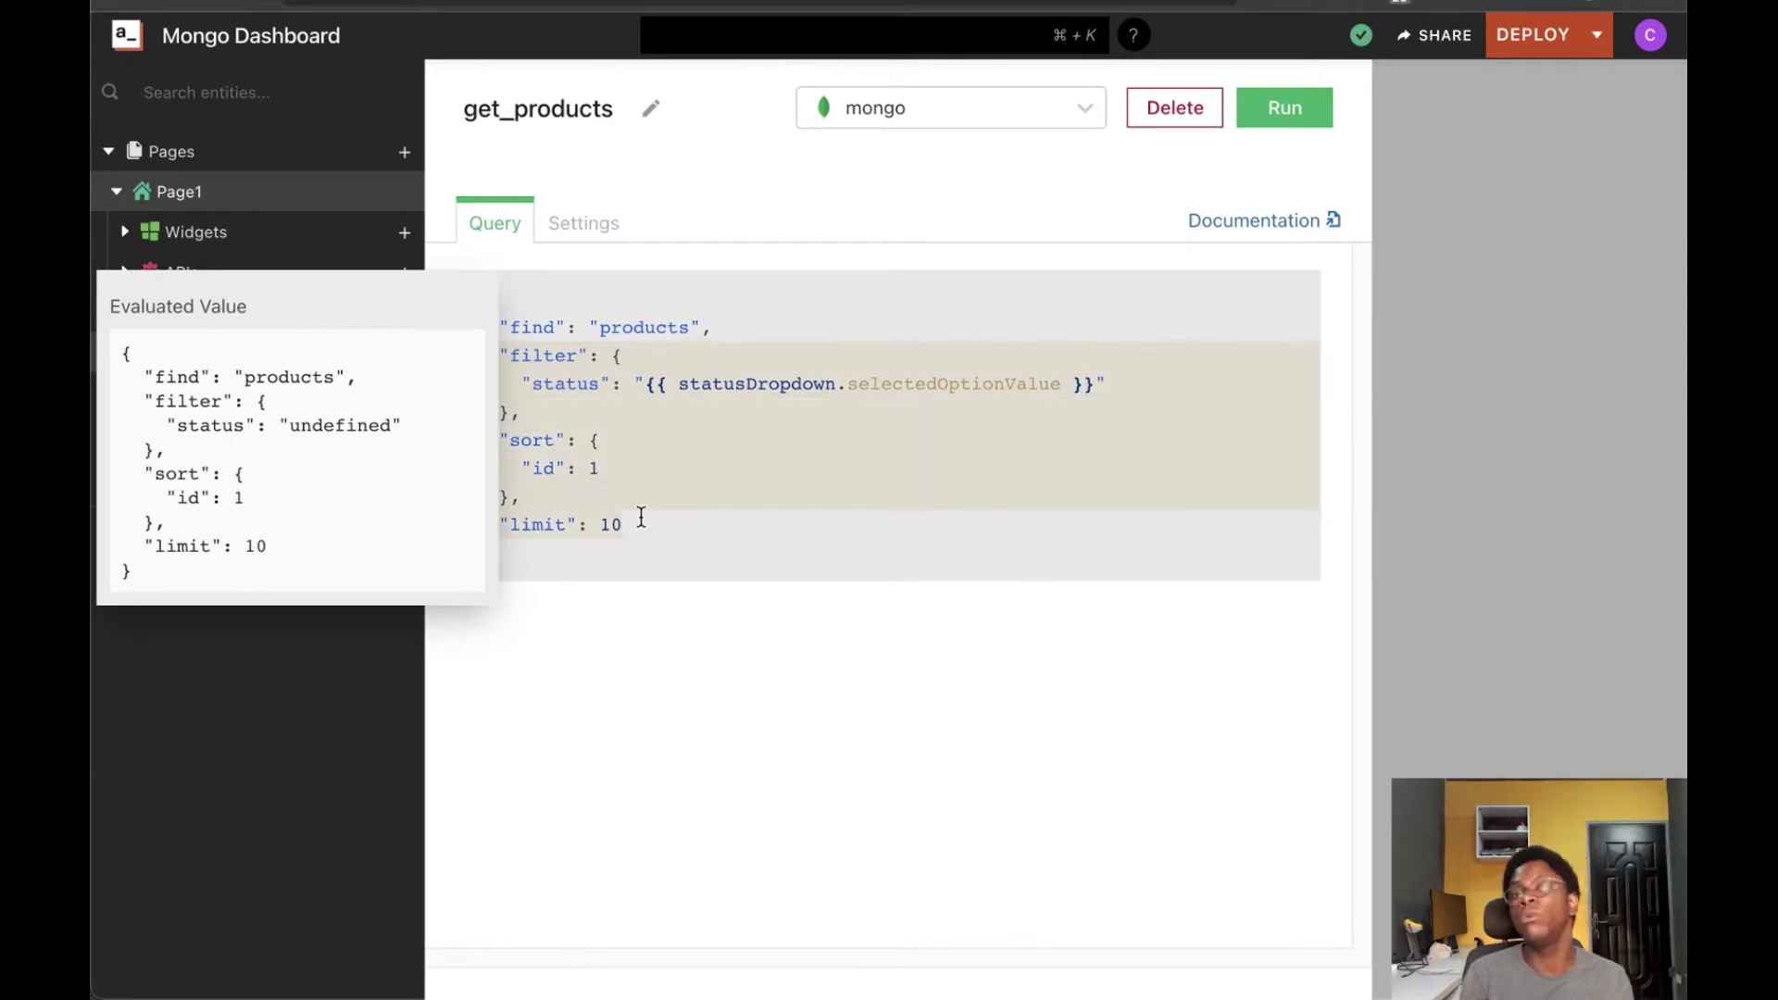
pyautogui.press('BackSpace')
pyautogui.press('BackSpace')
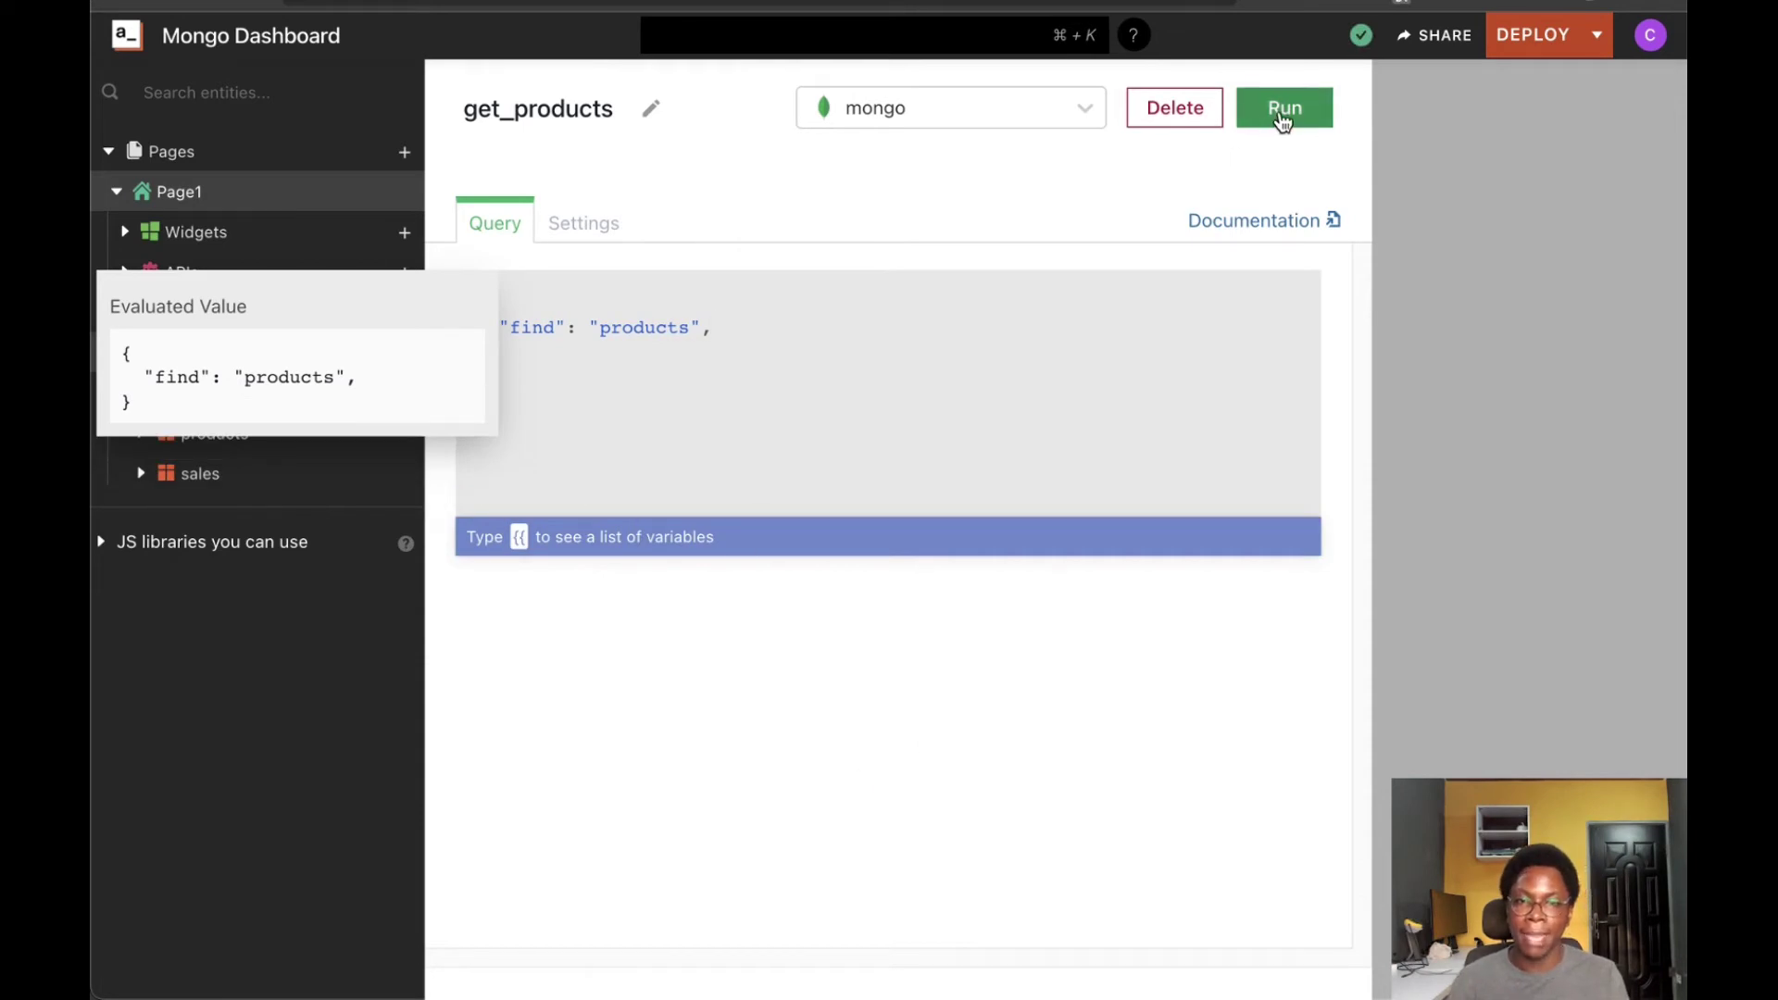
pyautogui.click(1276, 122)
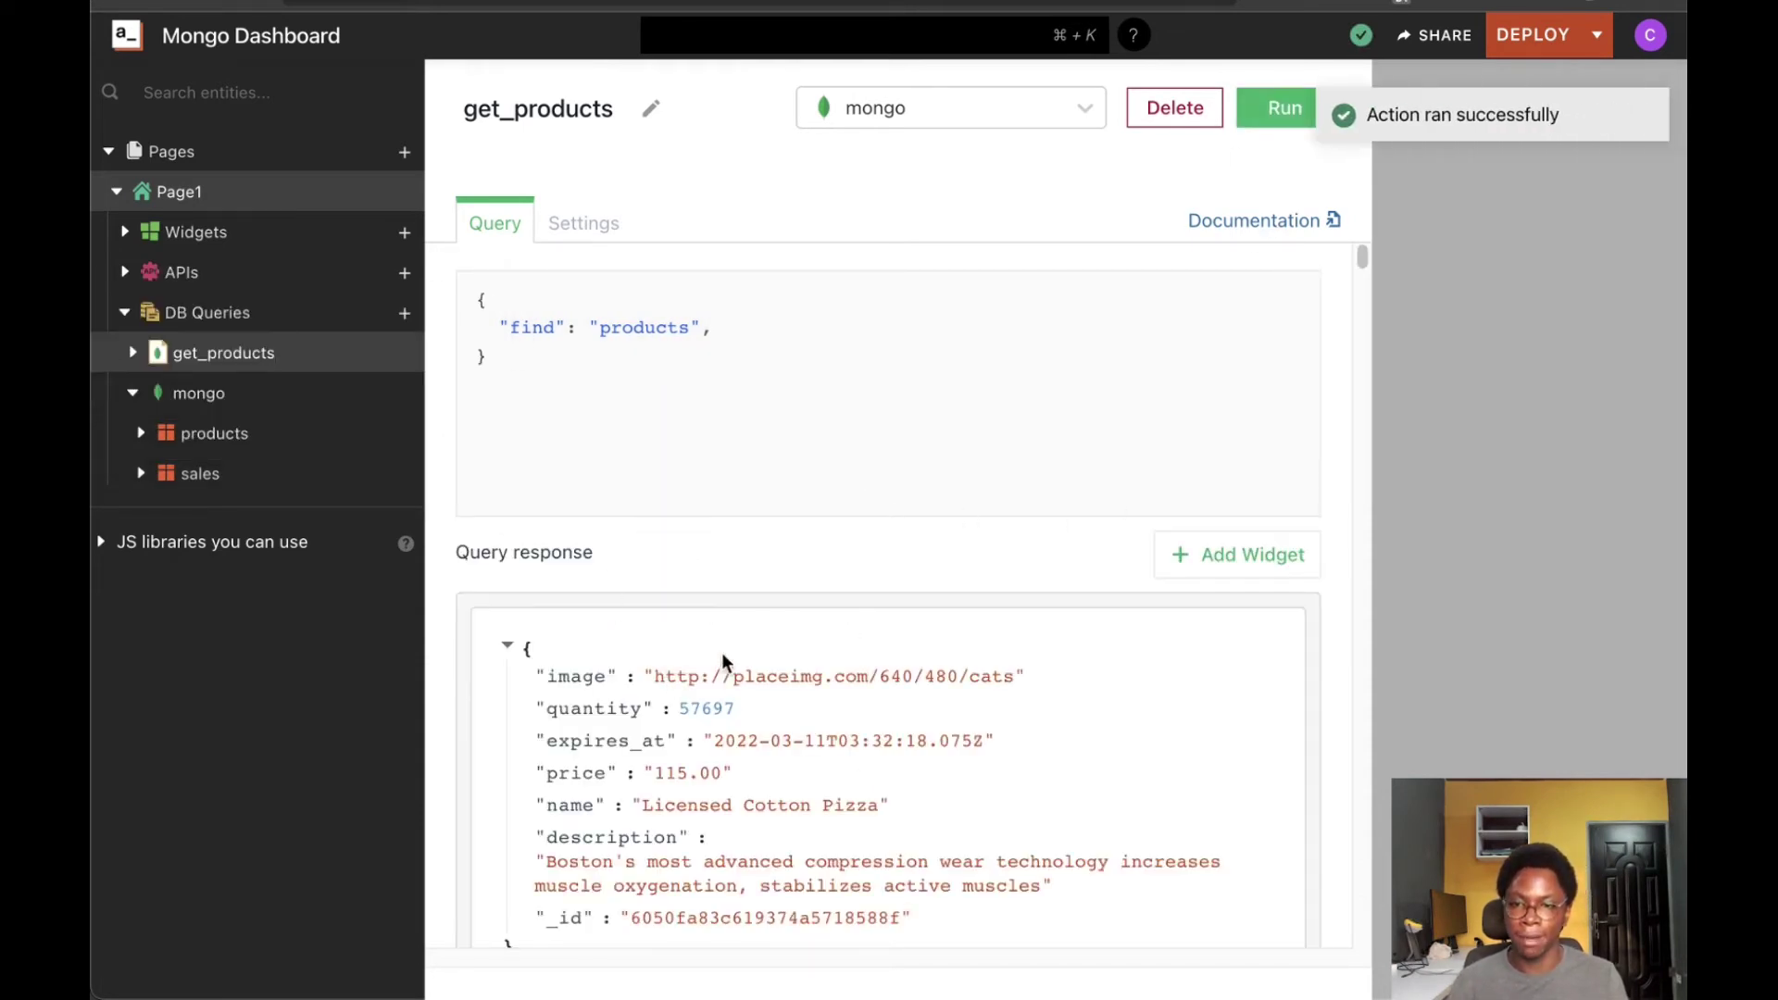
pyautogui.scroll(-10, 723, 666)
pyautogui.scroll(10, 726, 667)
pyautogui.scroll(-10, 728, 671)
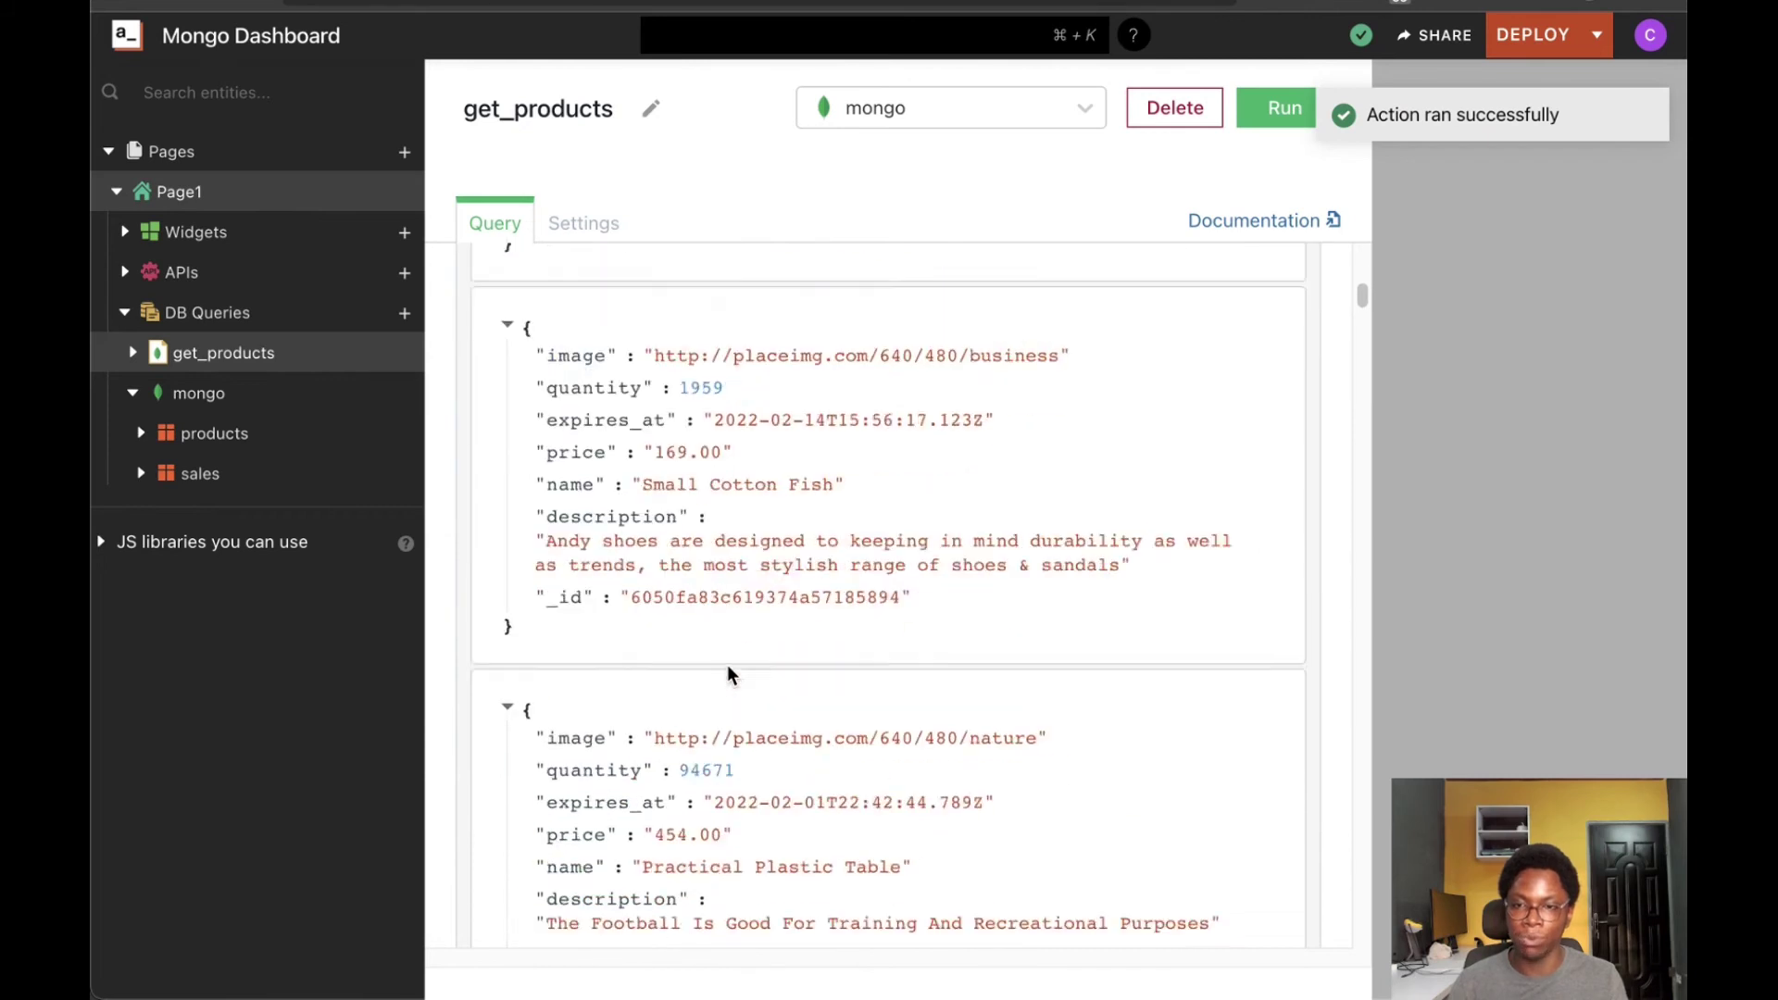
pyautogui.scroll(10, 728, 670)
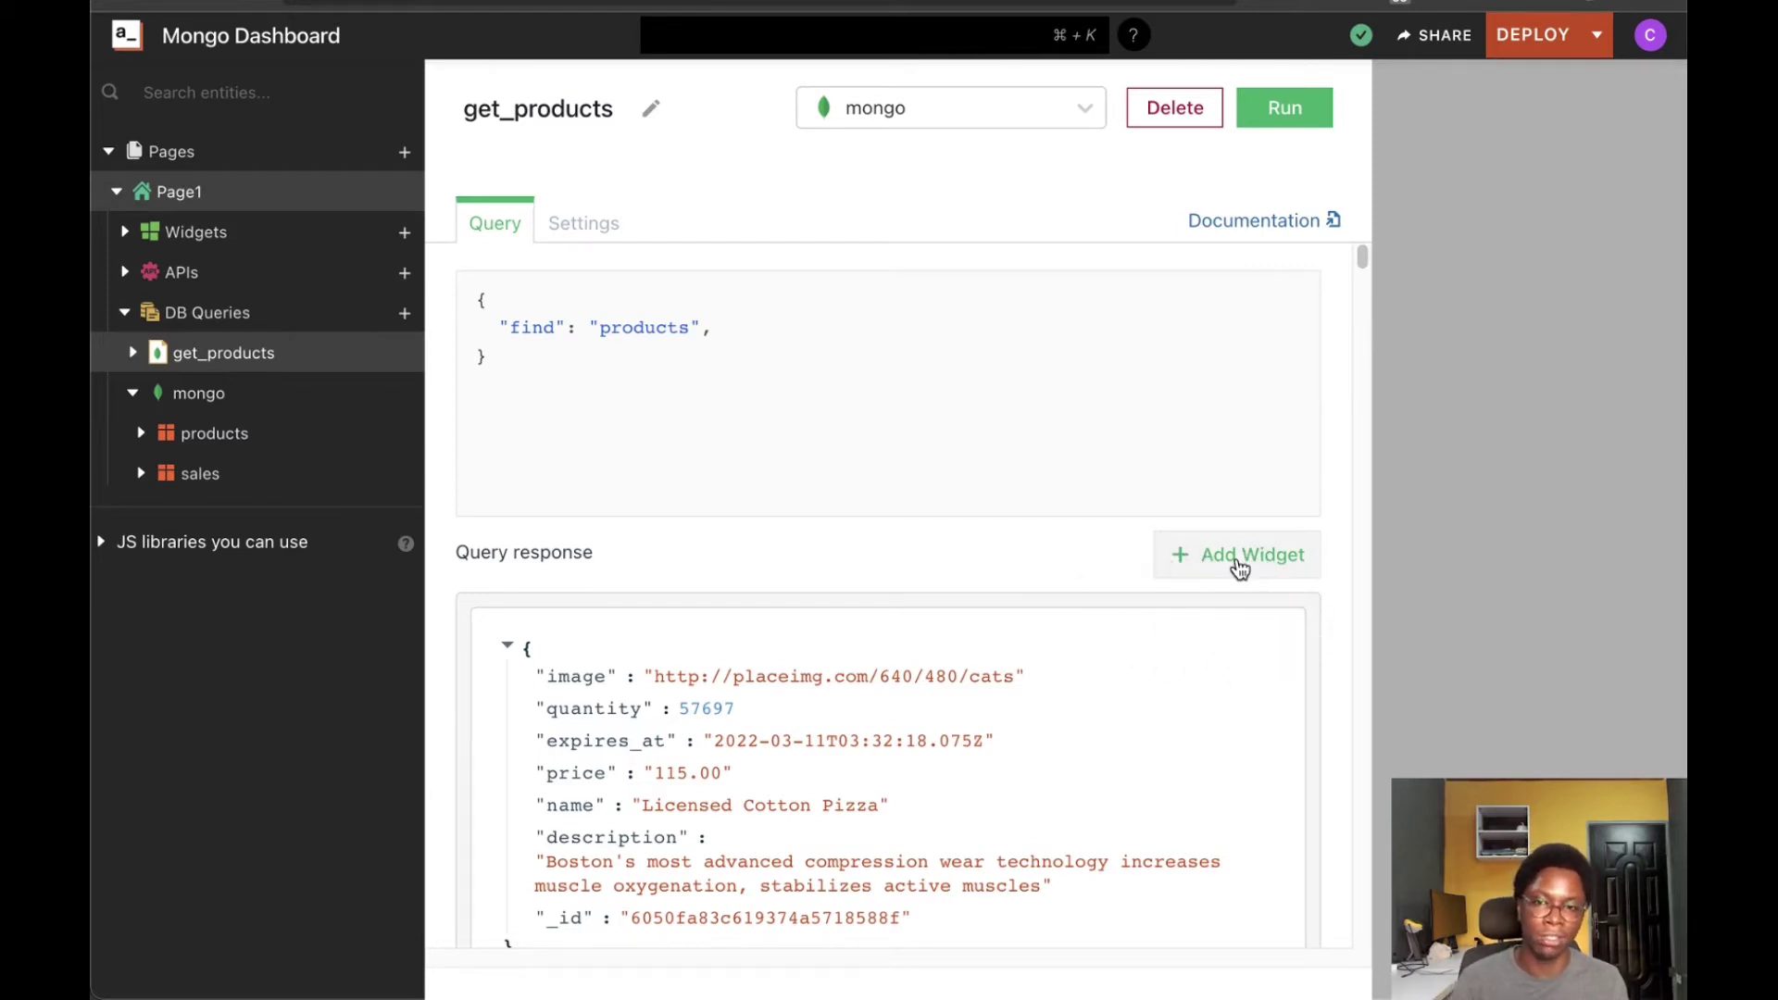
# Create Table1 from get_products.data and hide its image, expires_at and description columns
pyautogui.click(1240, 560)
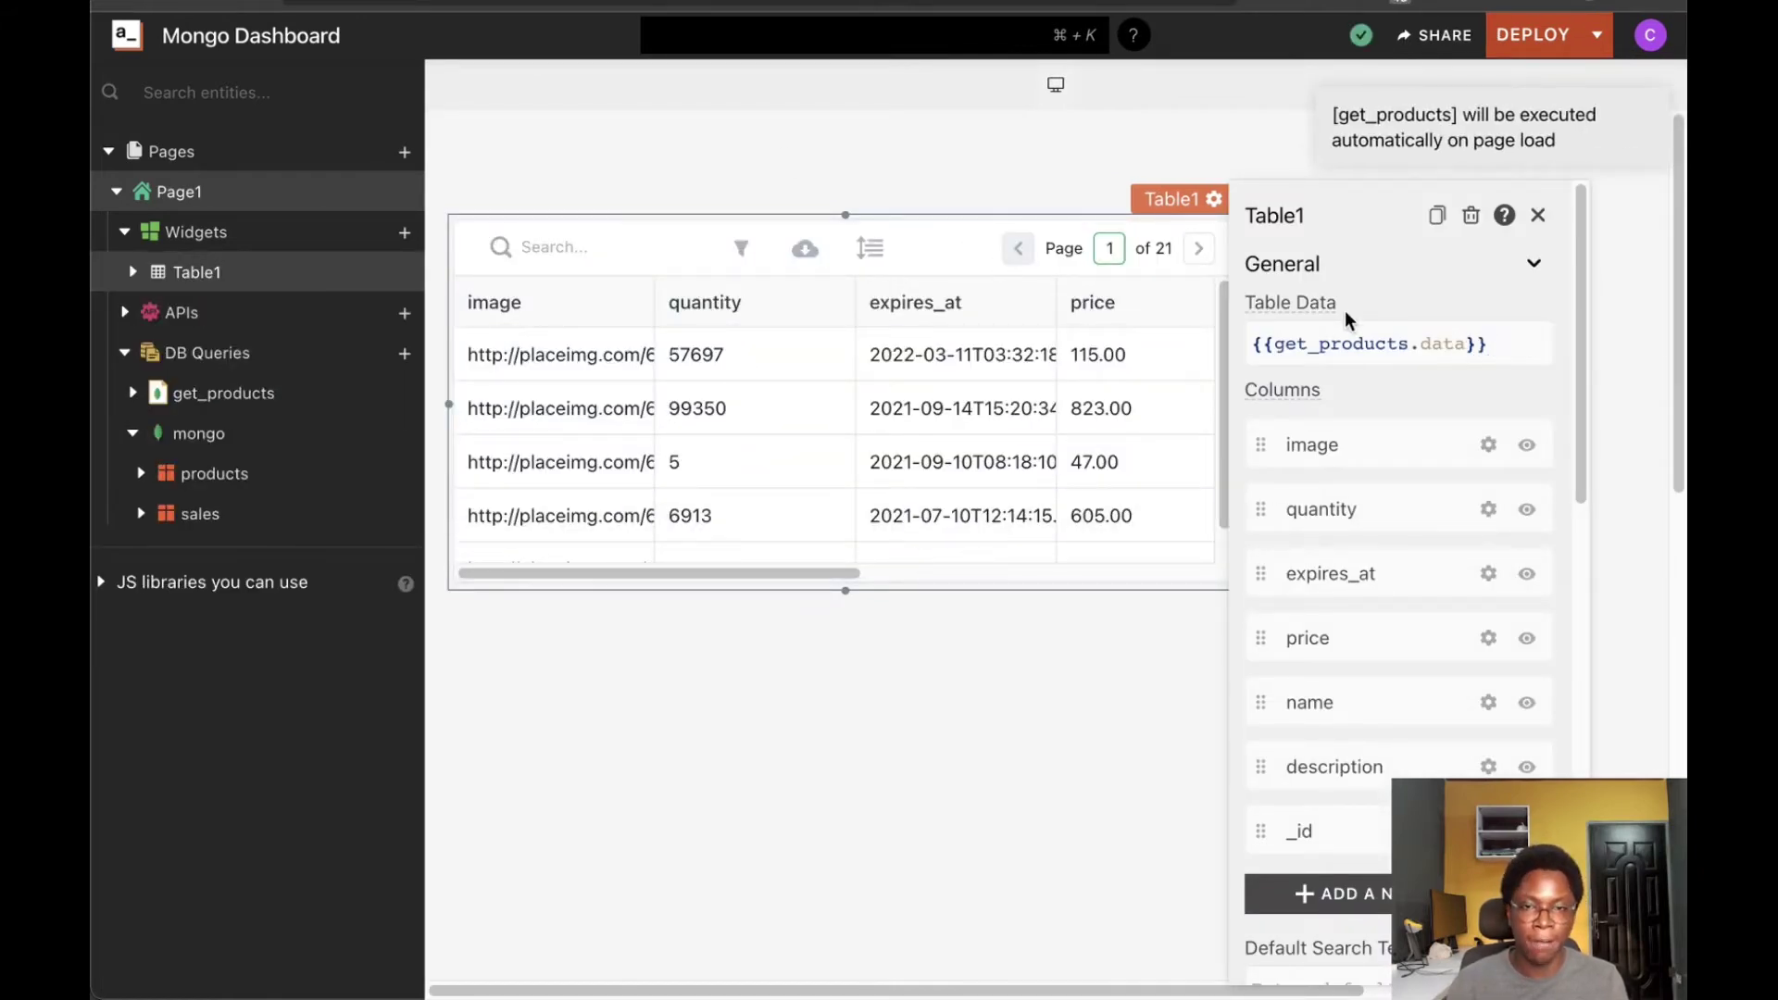
pyautogui.click(1499, 352)
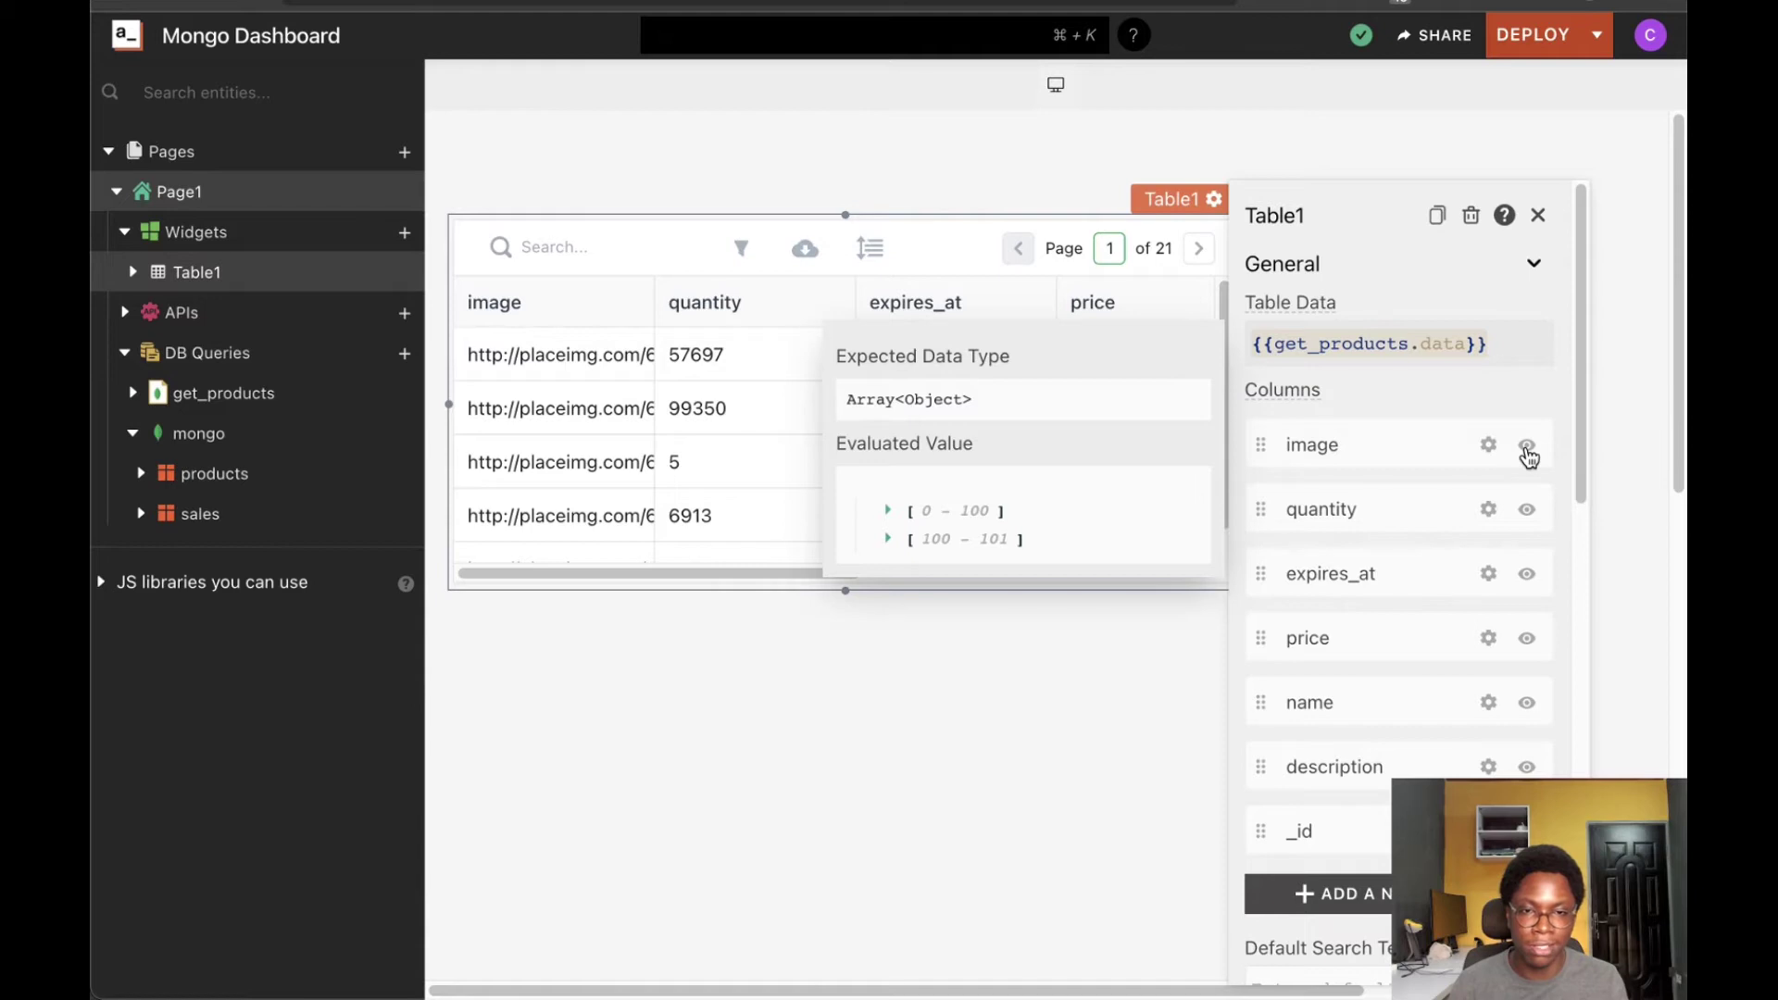
pyautogui.click(1525, 446)
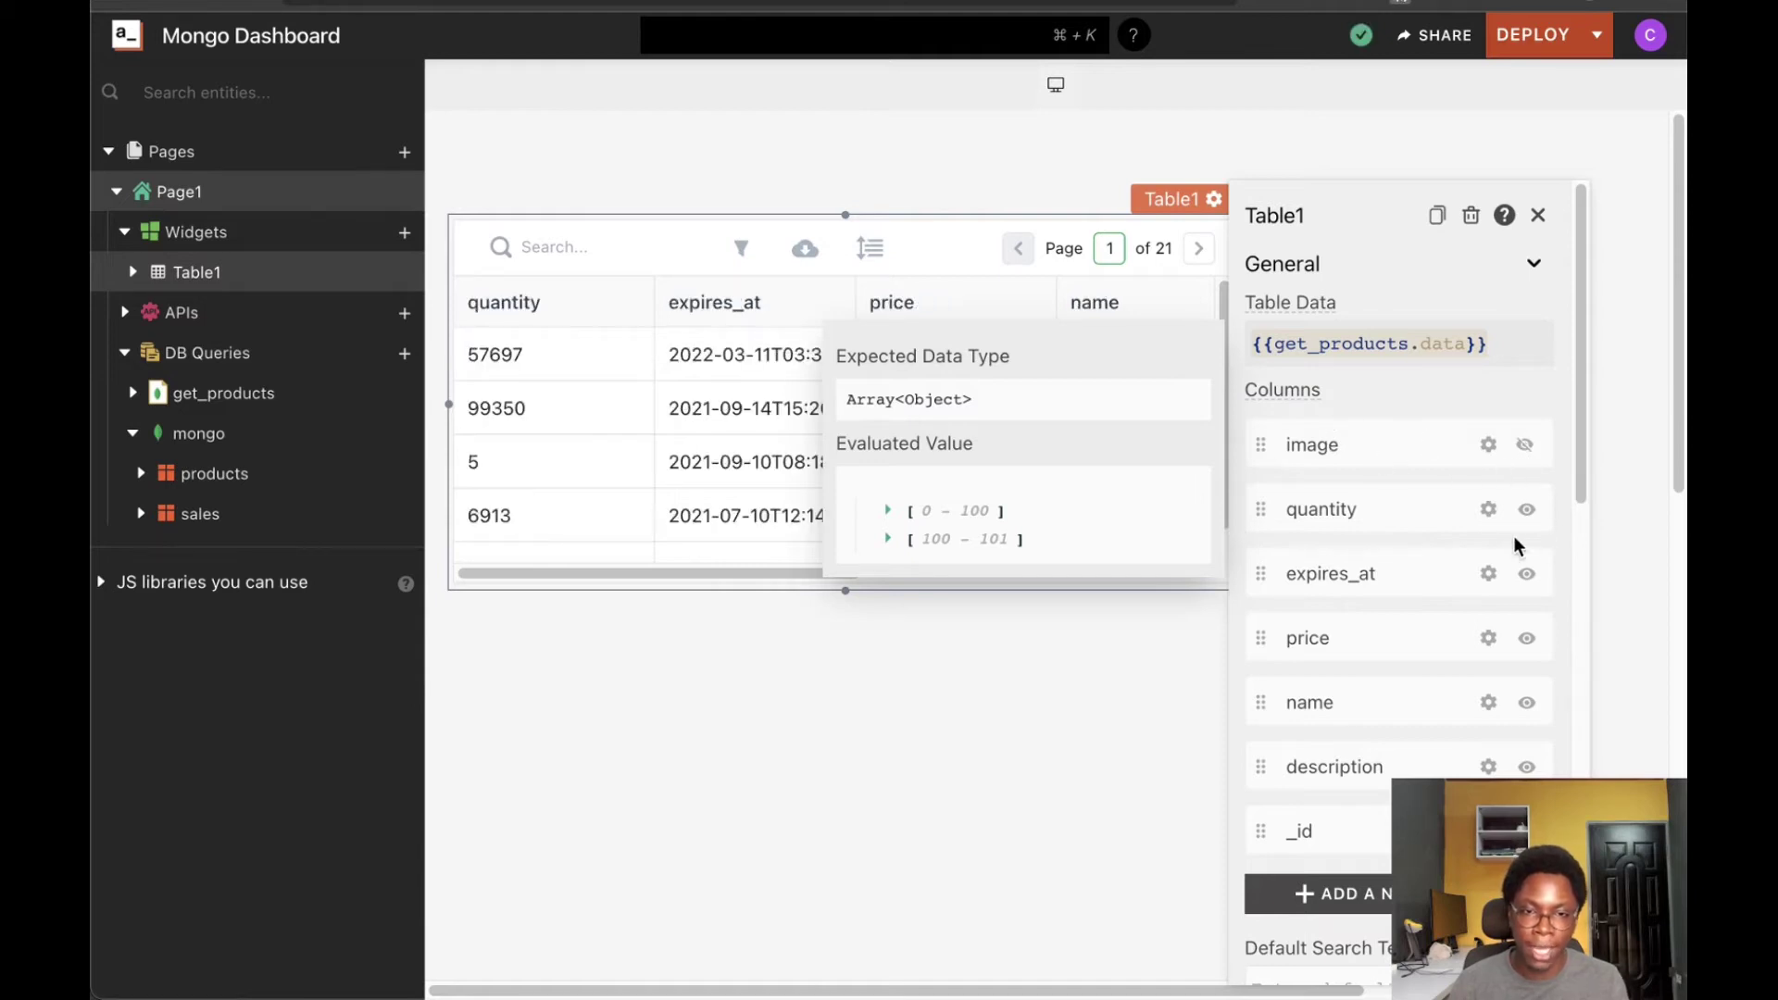
pyautogui.click(1524, 574)
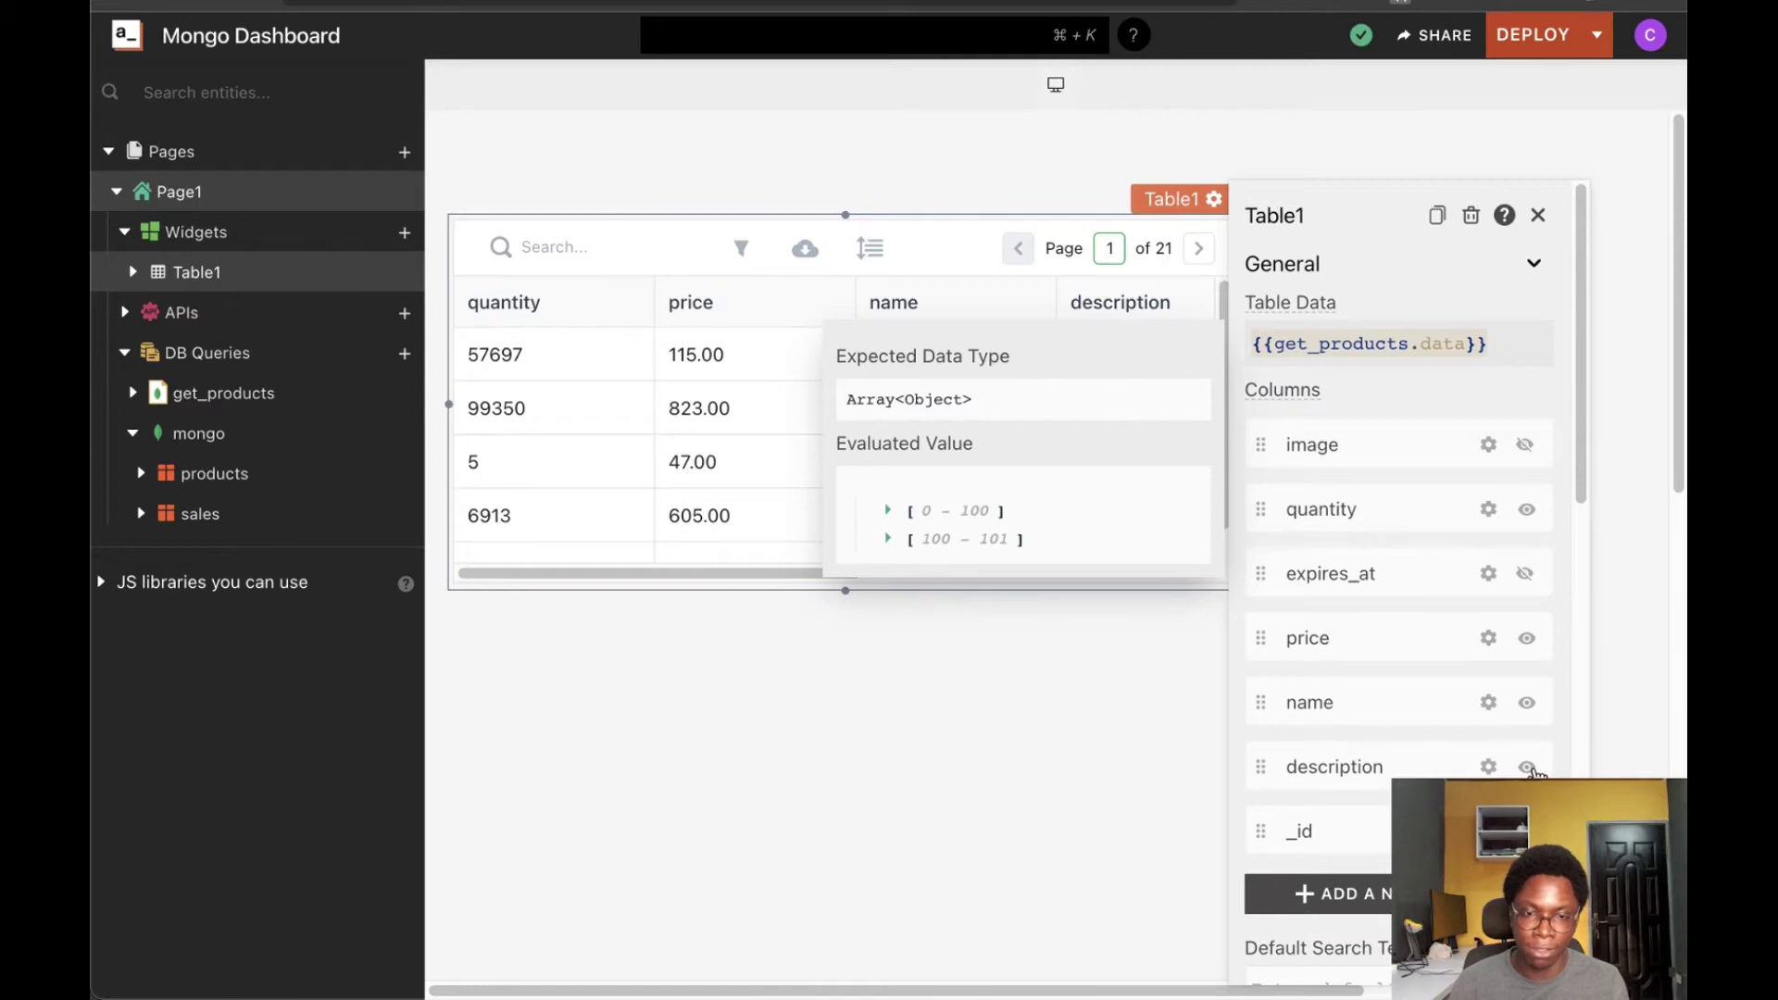
pyautogui.click(1525, 767)
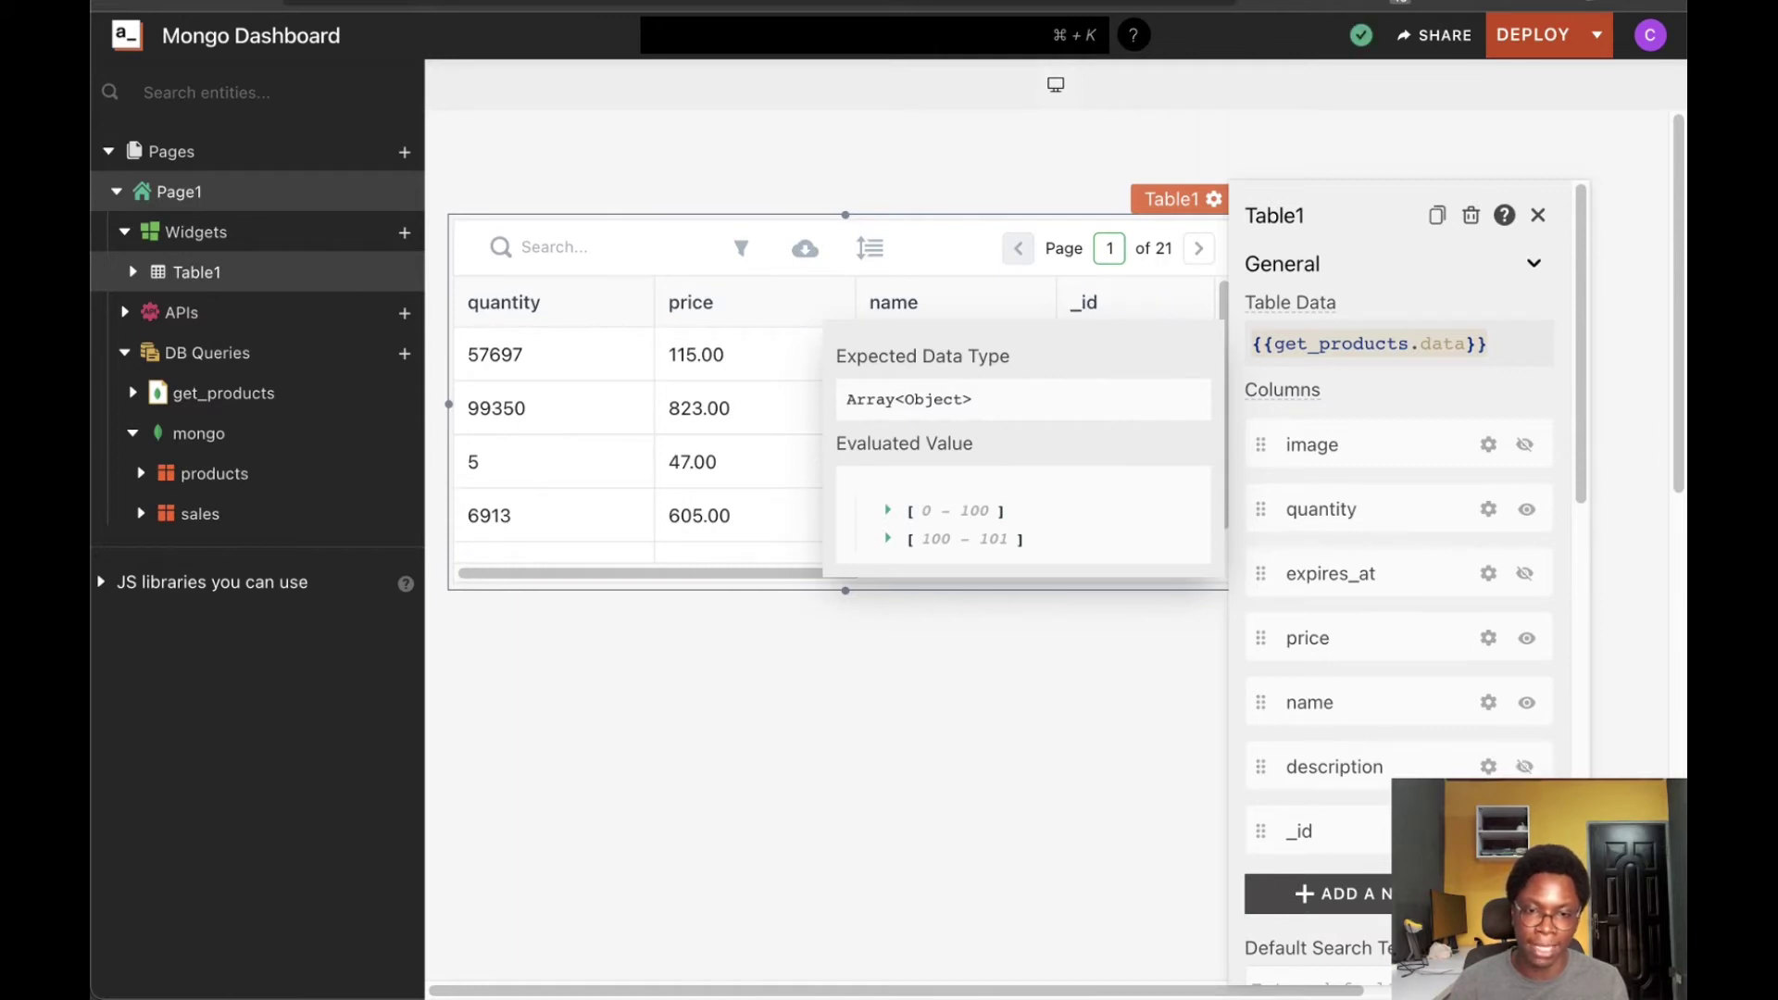
# Move the name column first, enlarge Table1, and widen the name column
pyautogui.moveTo(1256, 700); pyautogui.dragTo(1250, 428)
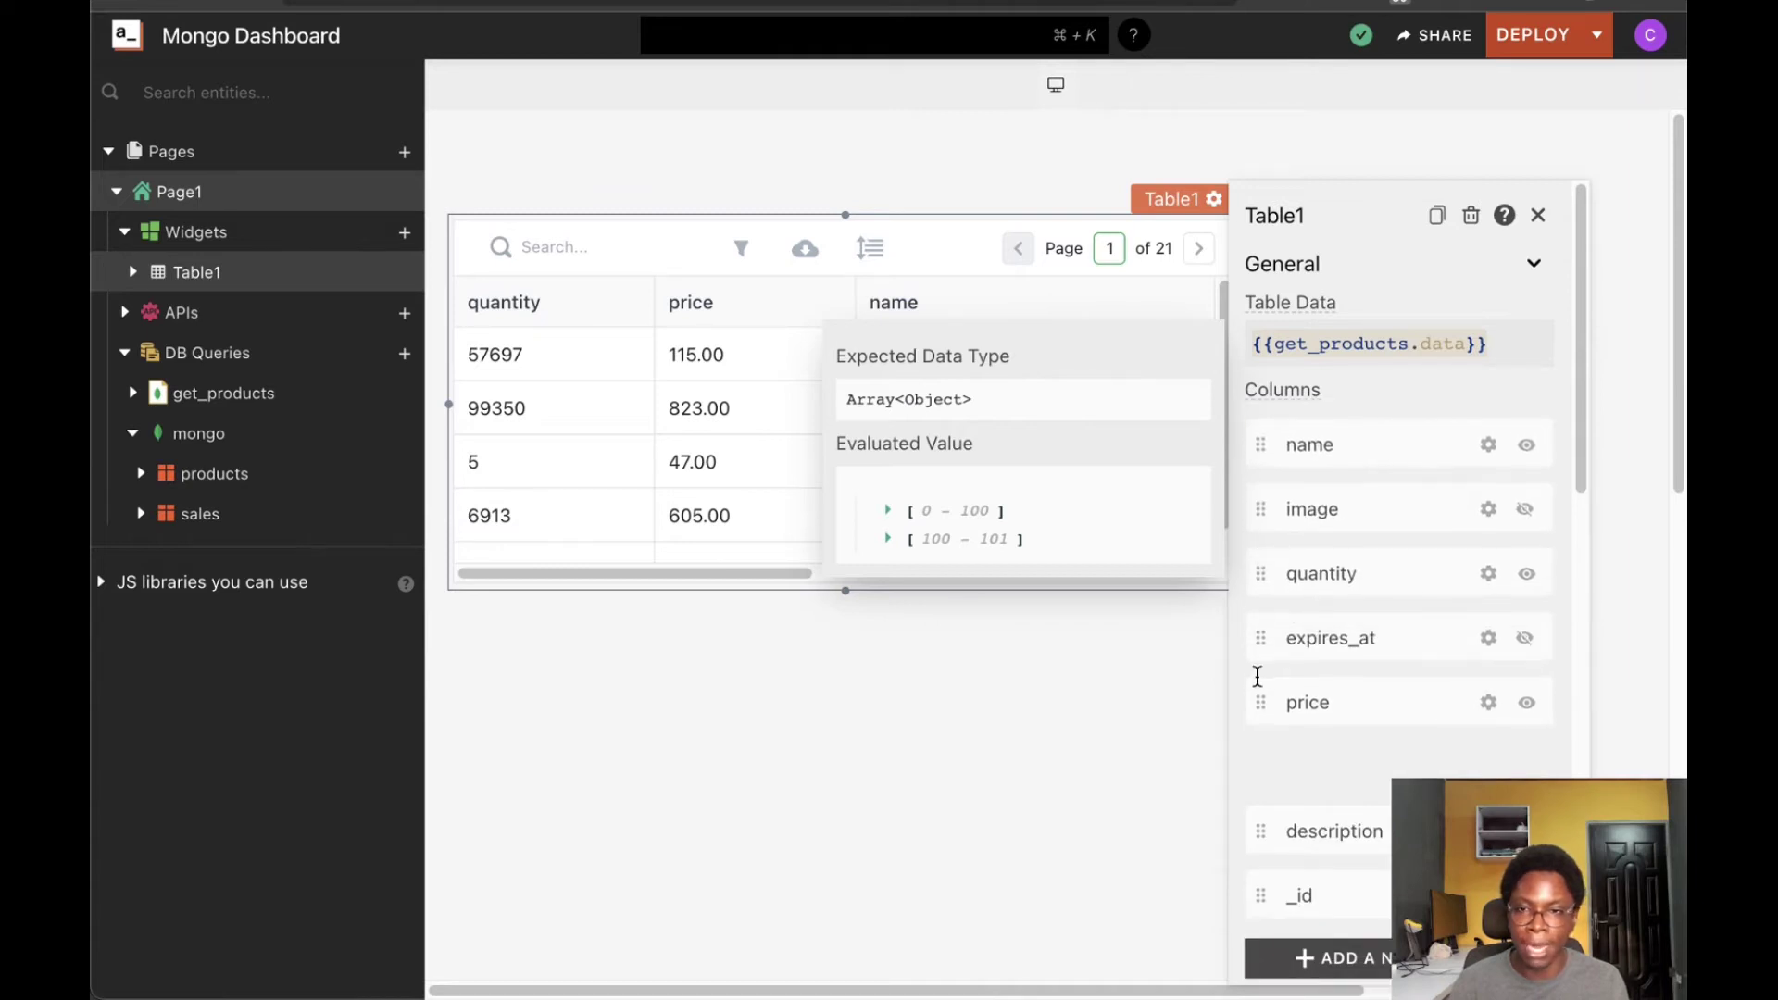
pyautogui.click(1058, 754)
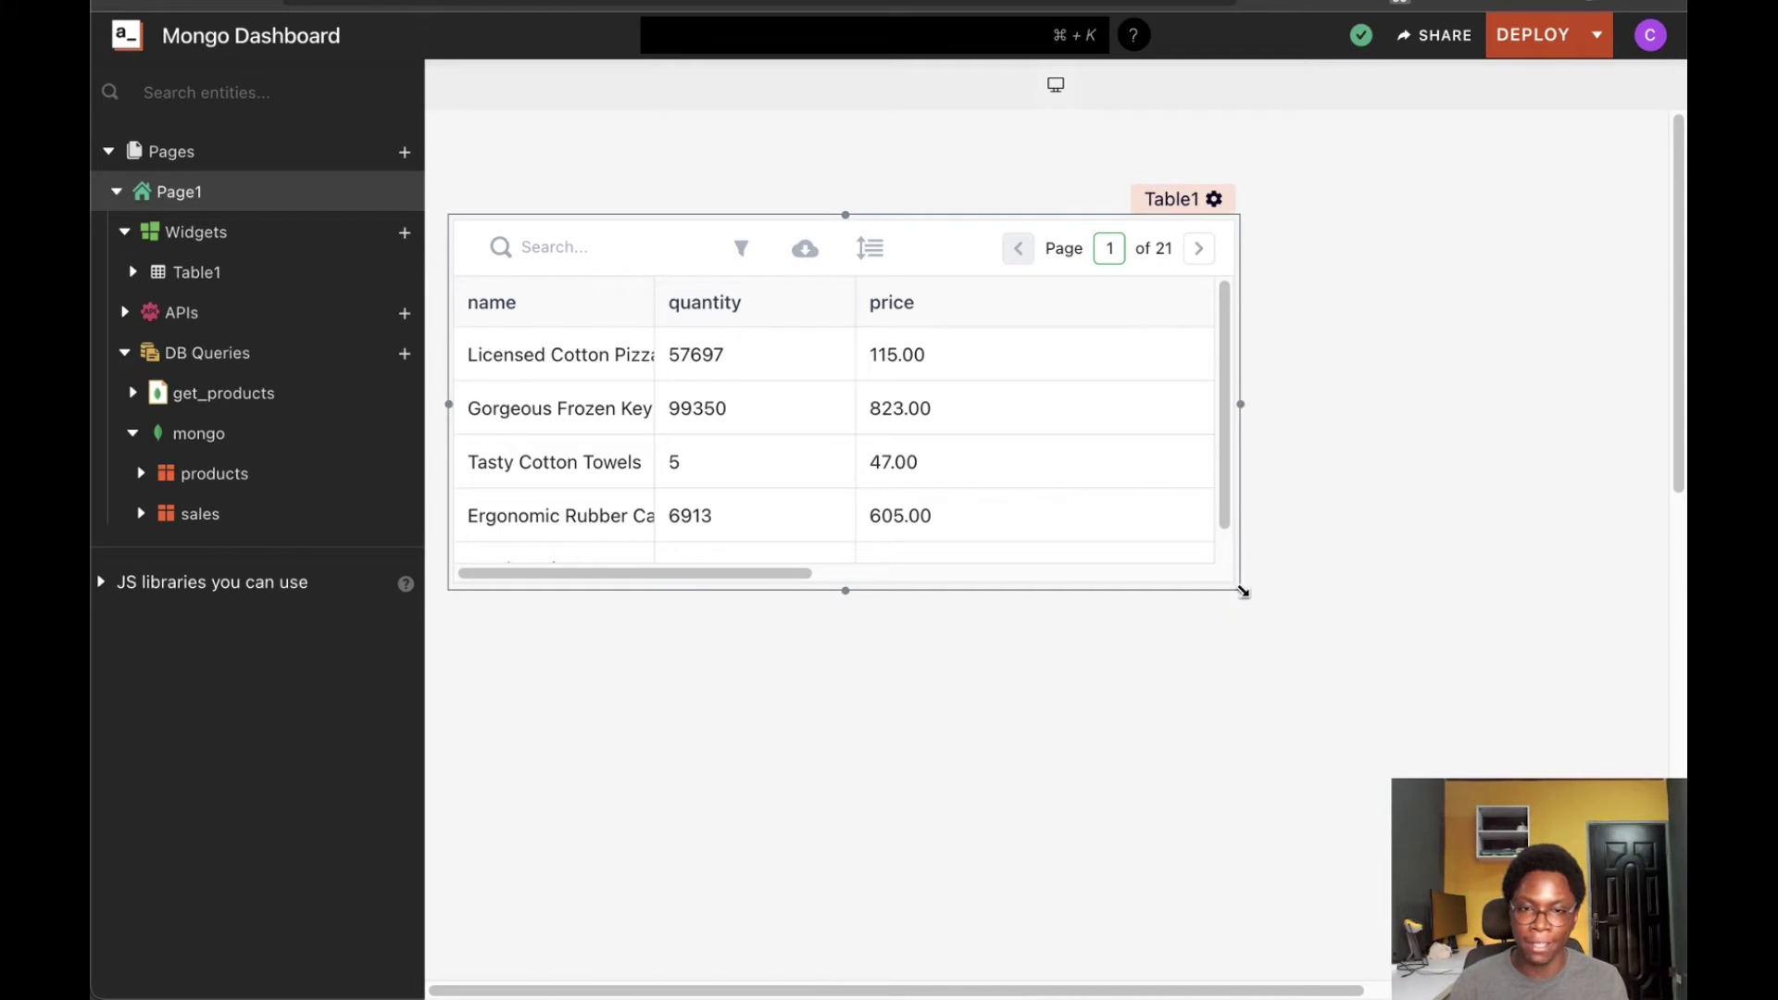
pyautogui.moveTo(1239, 593); pyautogui.dragTo(1291, 836)
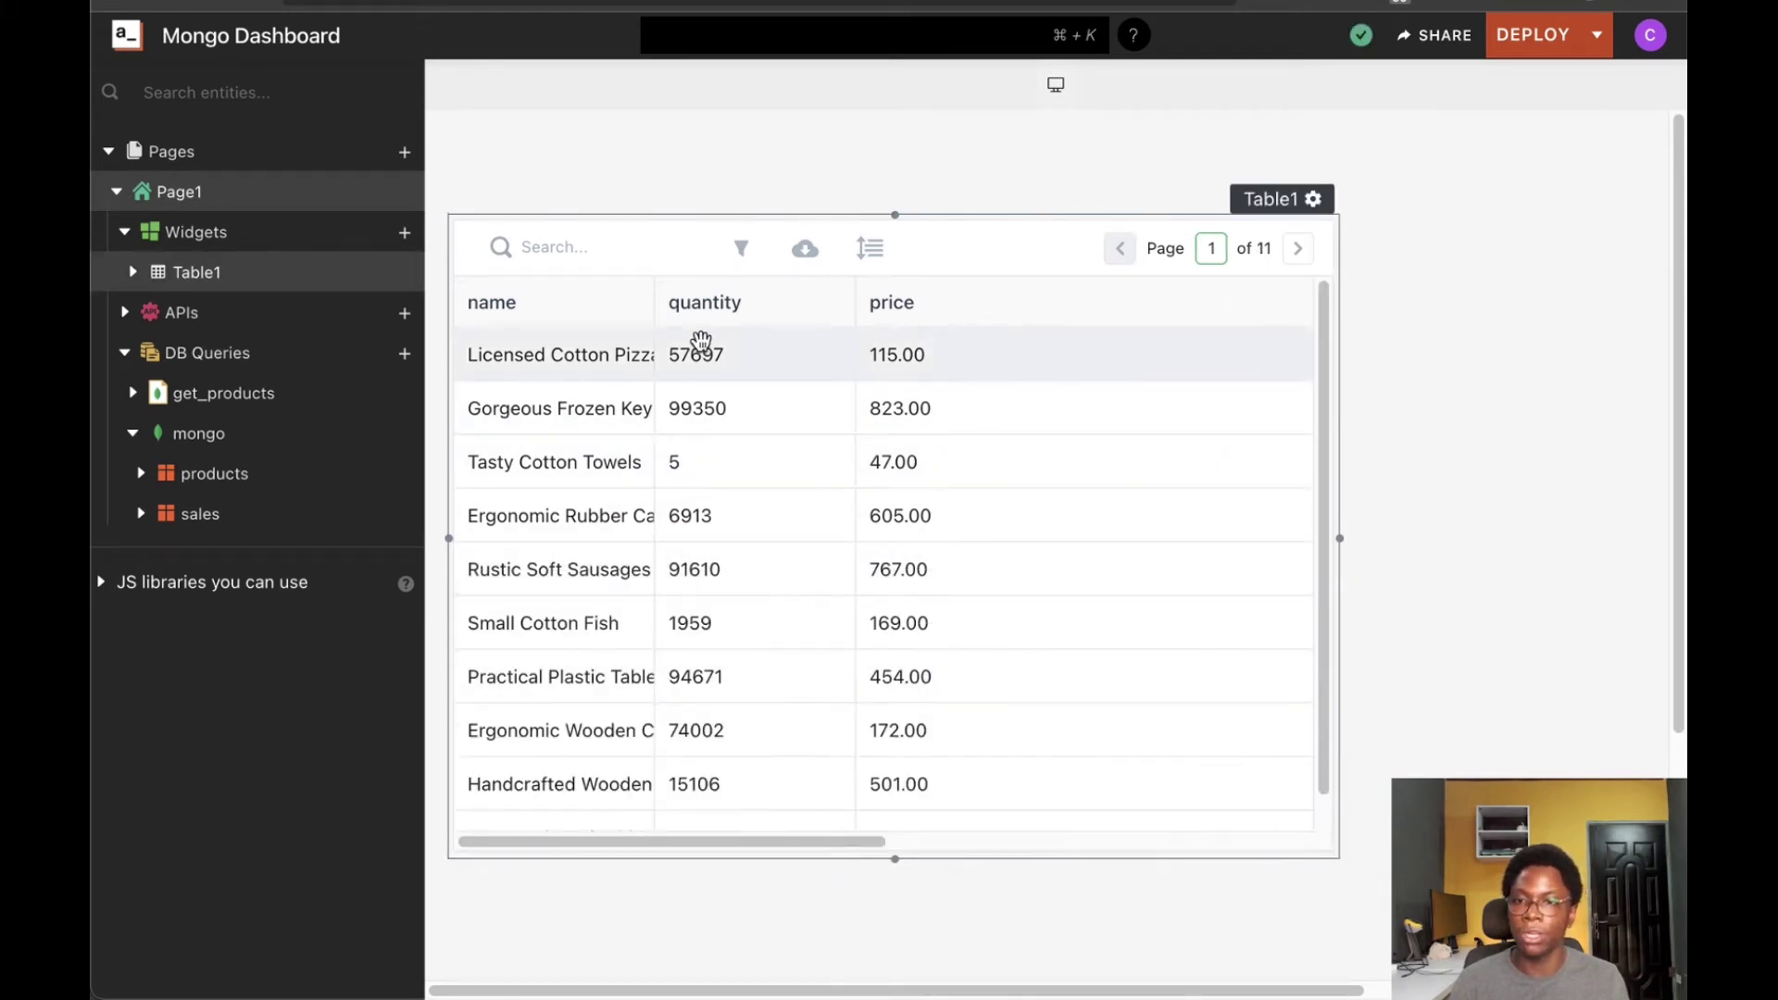
pyautogui.moveTo(651, 297); pyautogui.dragTo(721, 302)
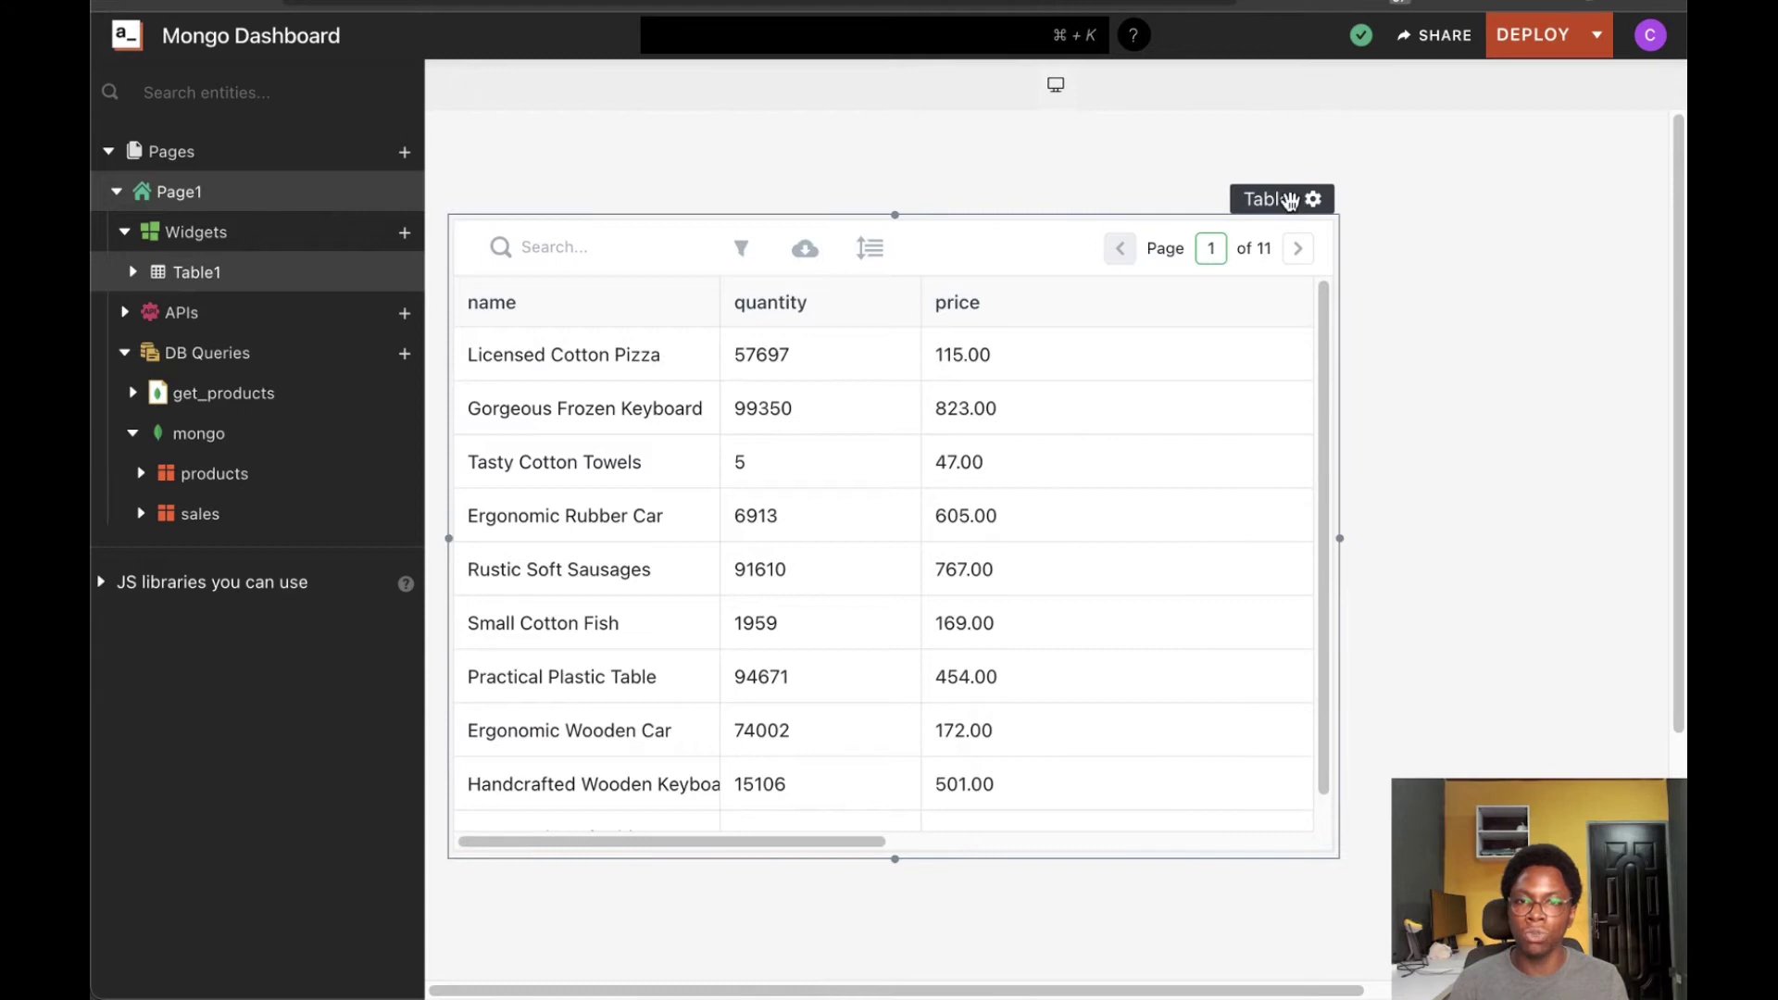
pyautogui.click(1287, 202)
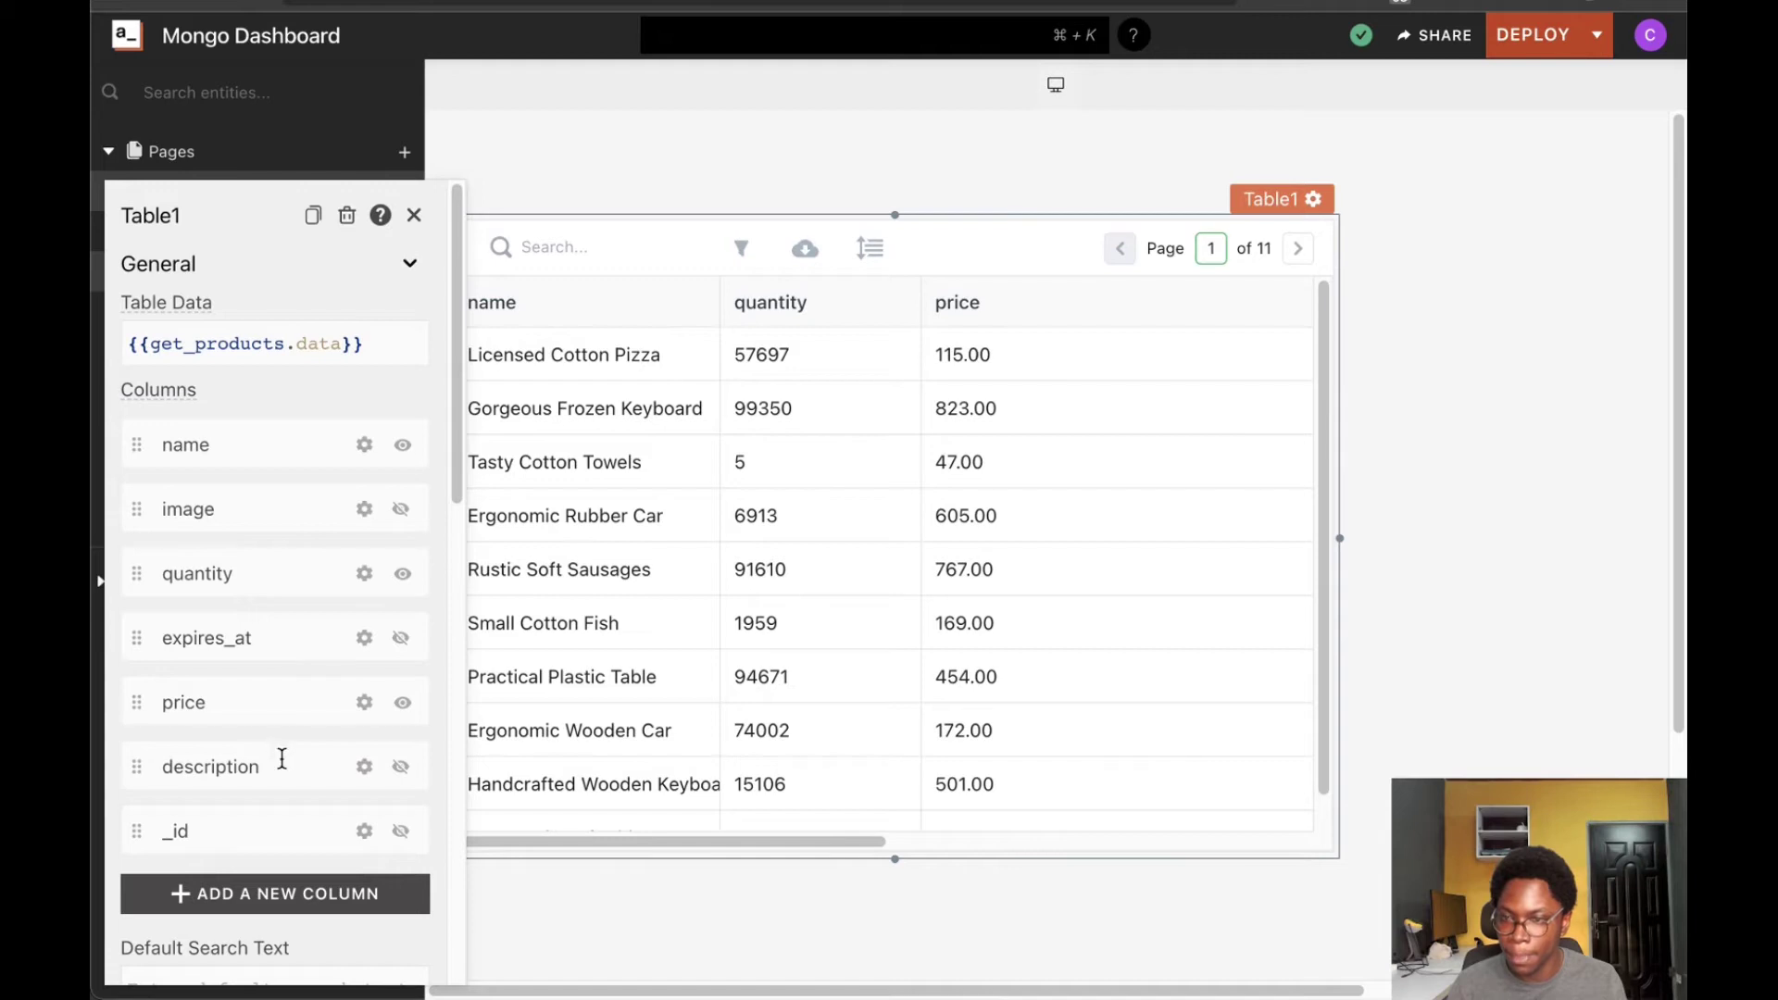
# Prefix the price column's computed value with $ so prices read like $ 115.00, then narrow Table1
pyautogui.click(364, 702)
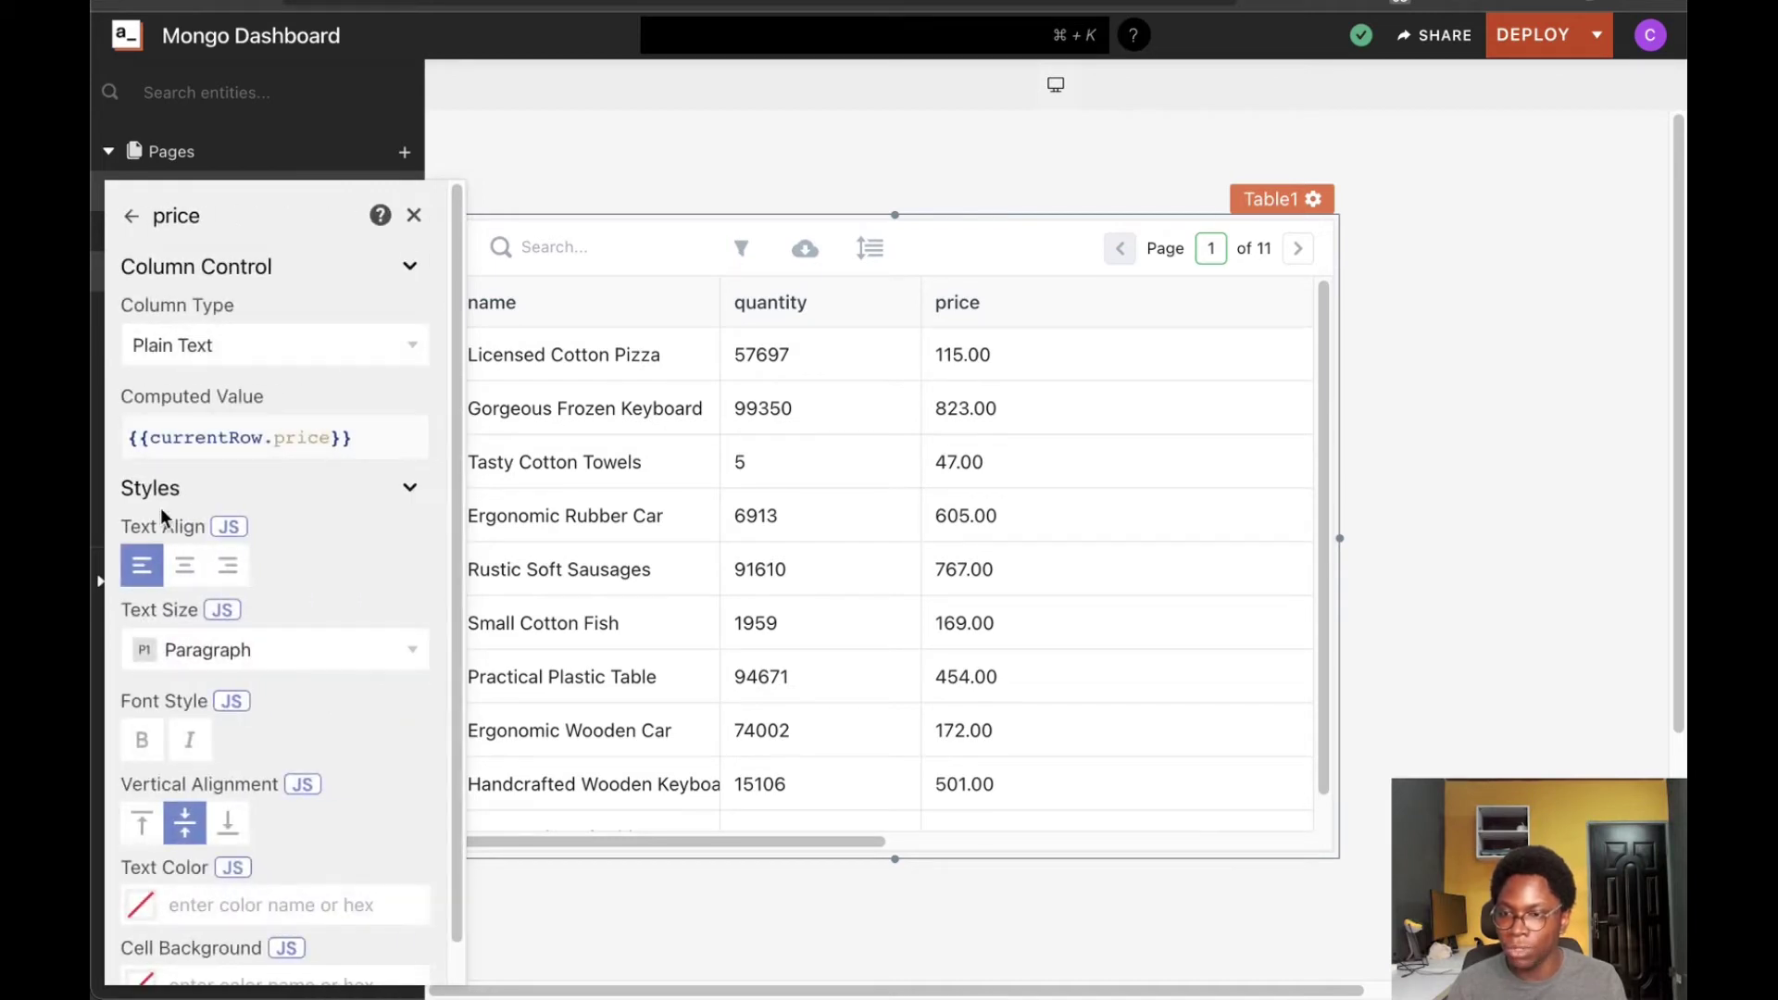
pyautogui.click(124, 439)
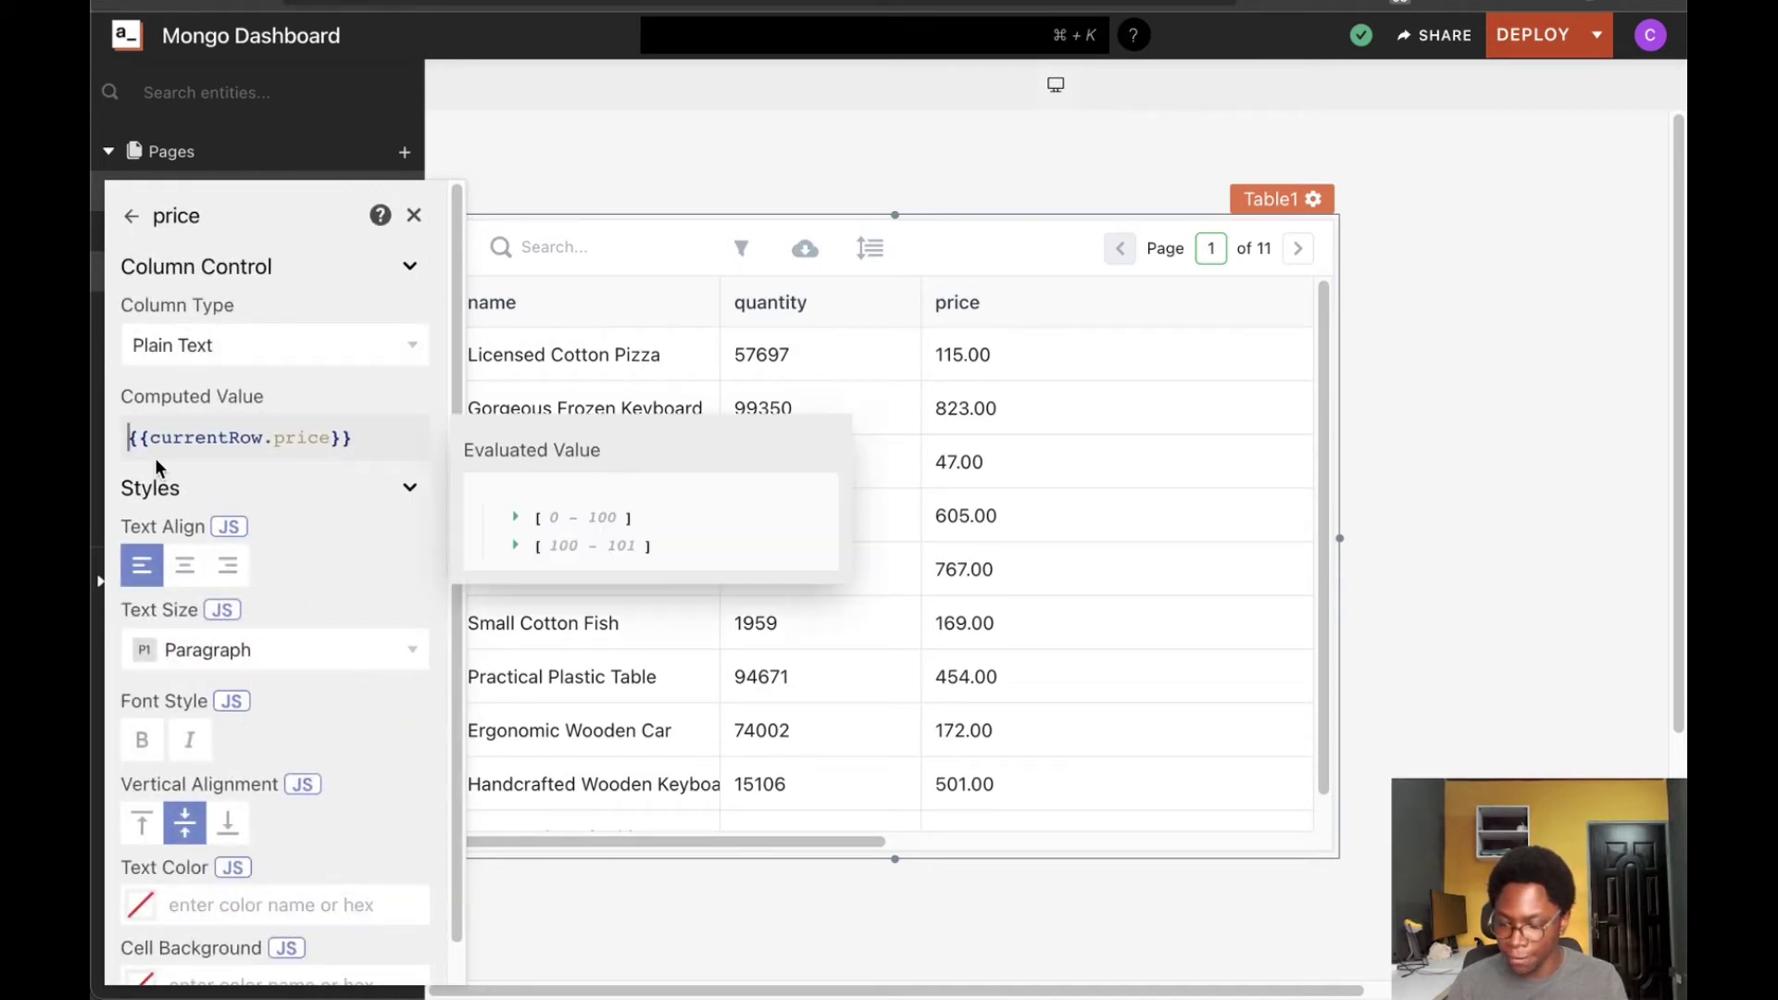
pyautogui.write('$')
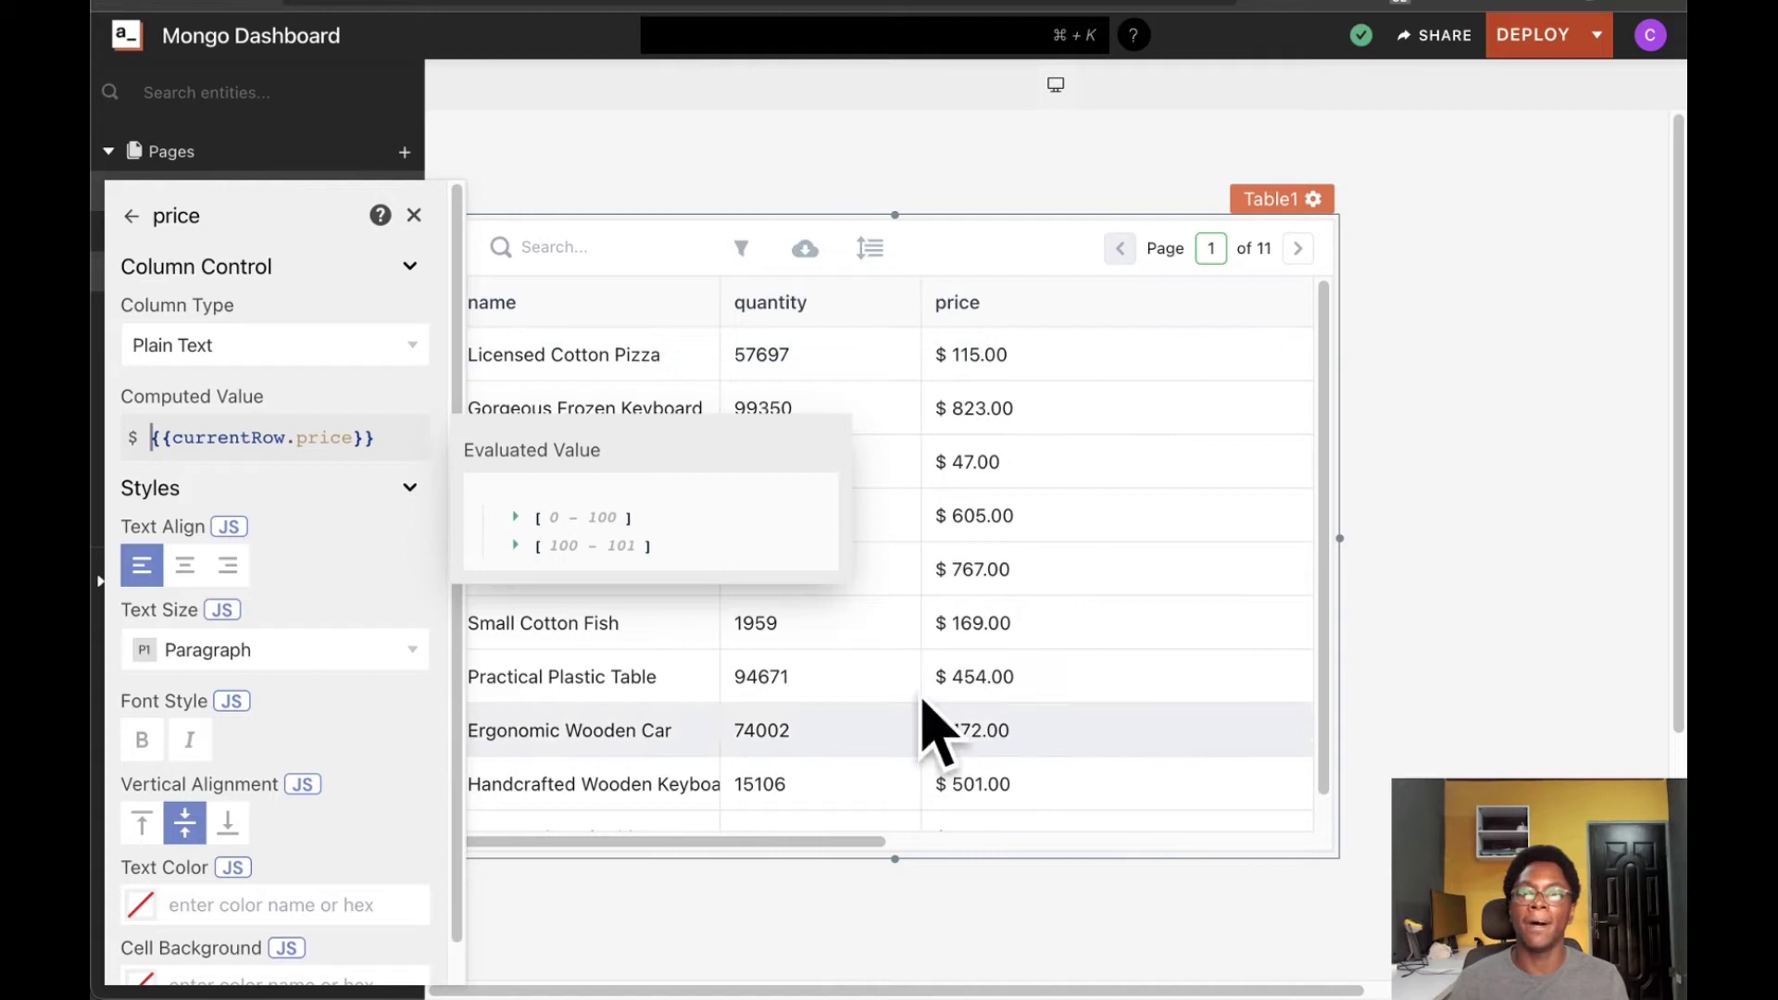
pyautogui.click(944, 439)
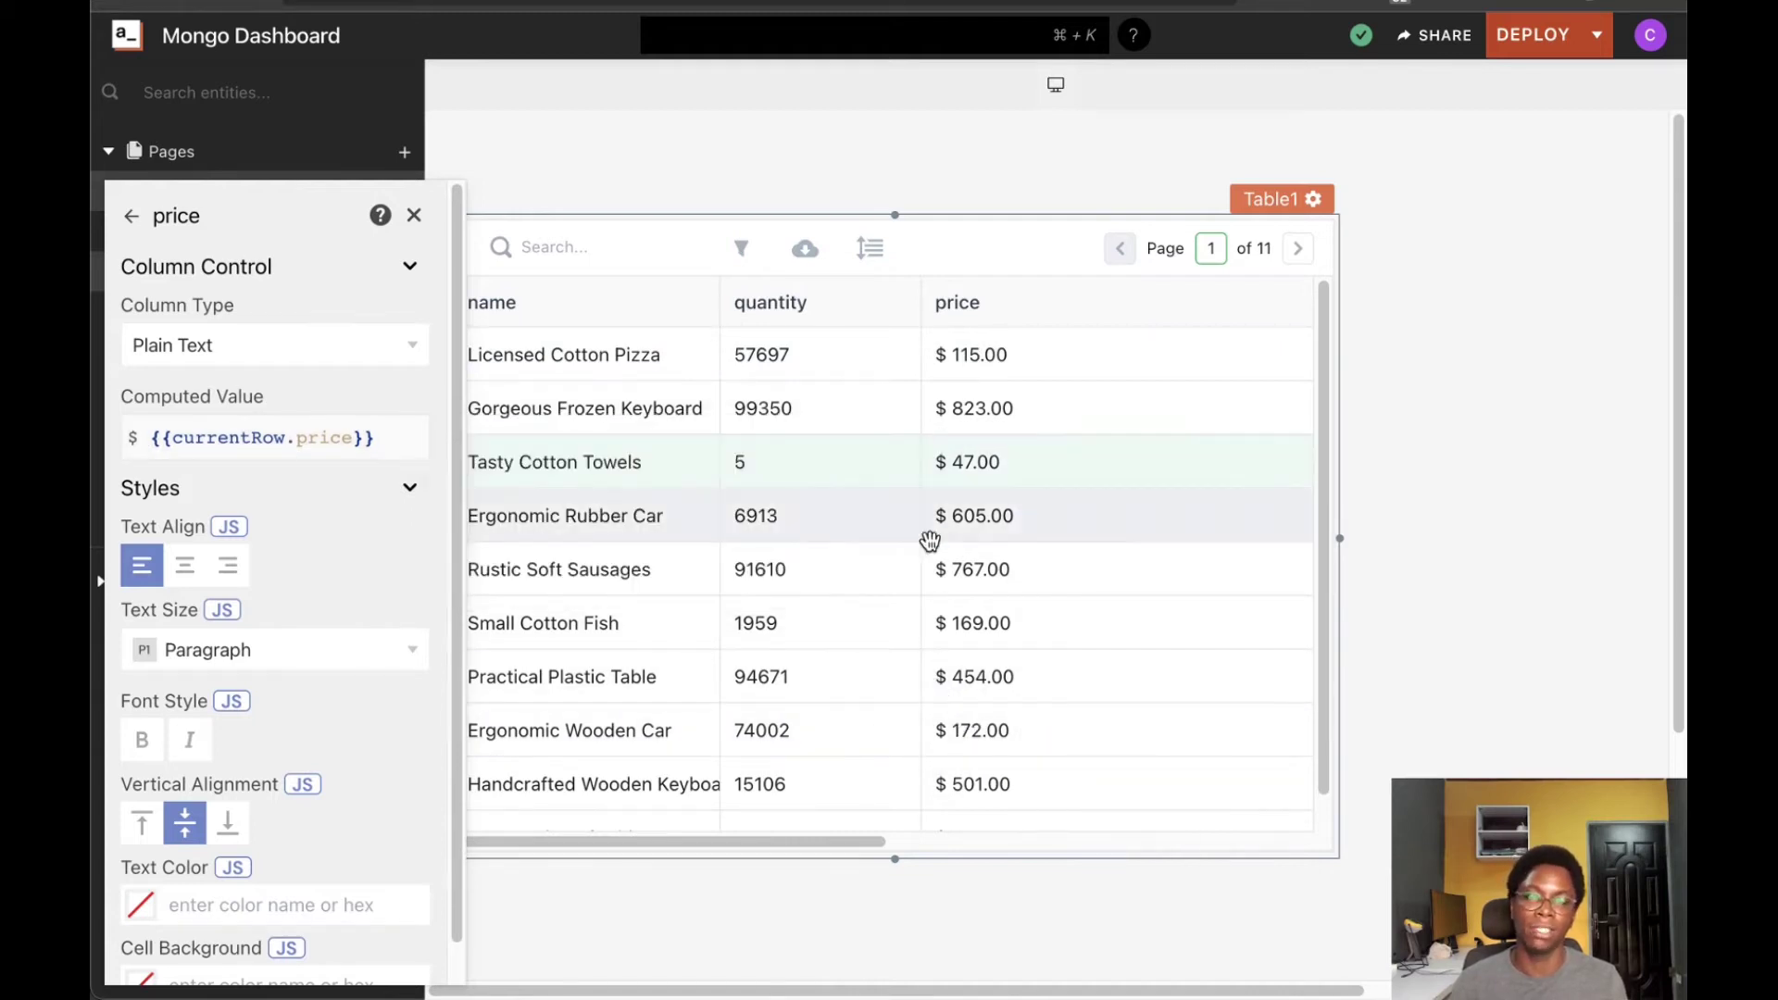
pyautogui.click(1376, 386)
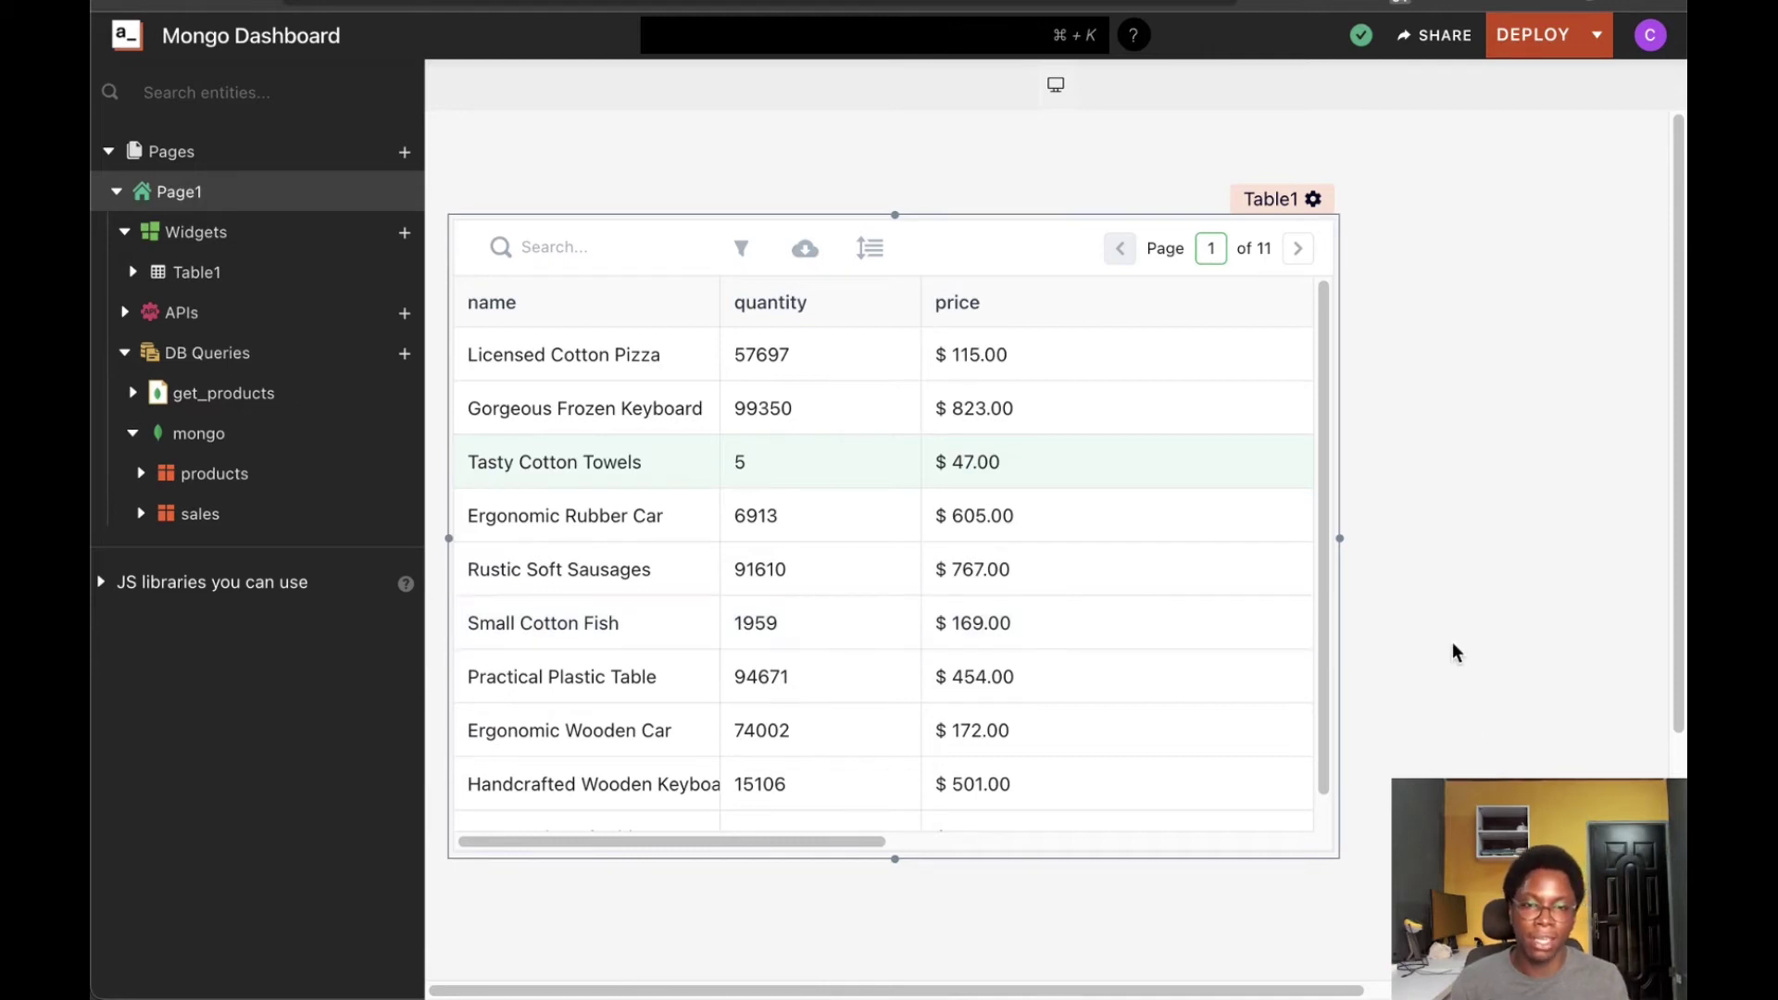
pyautogui.moveTo(1342, 539); pyautogui.dragTo(1281, 538)
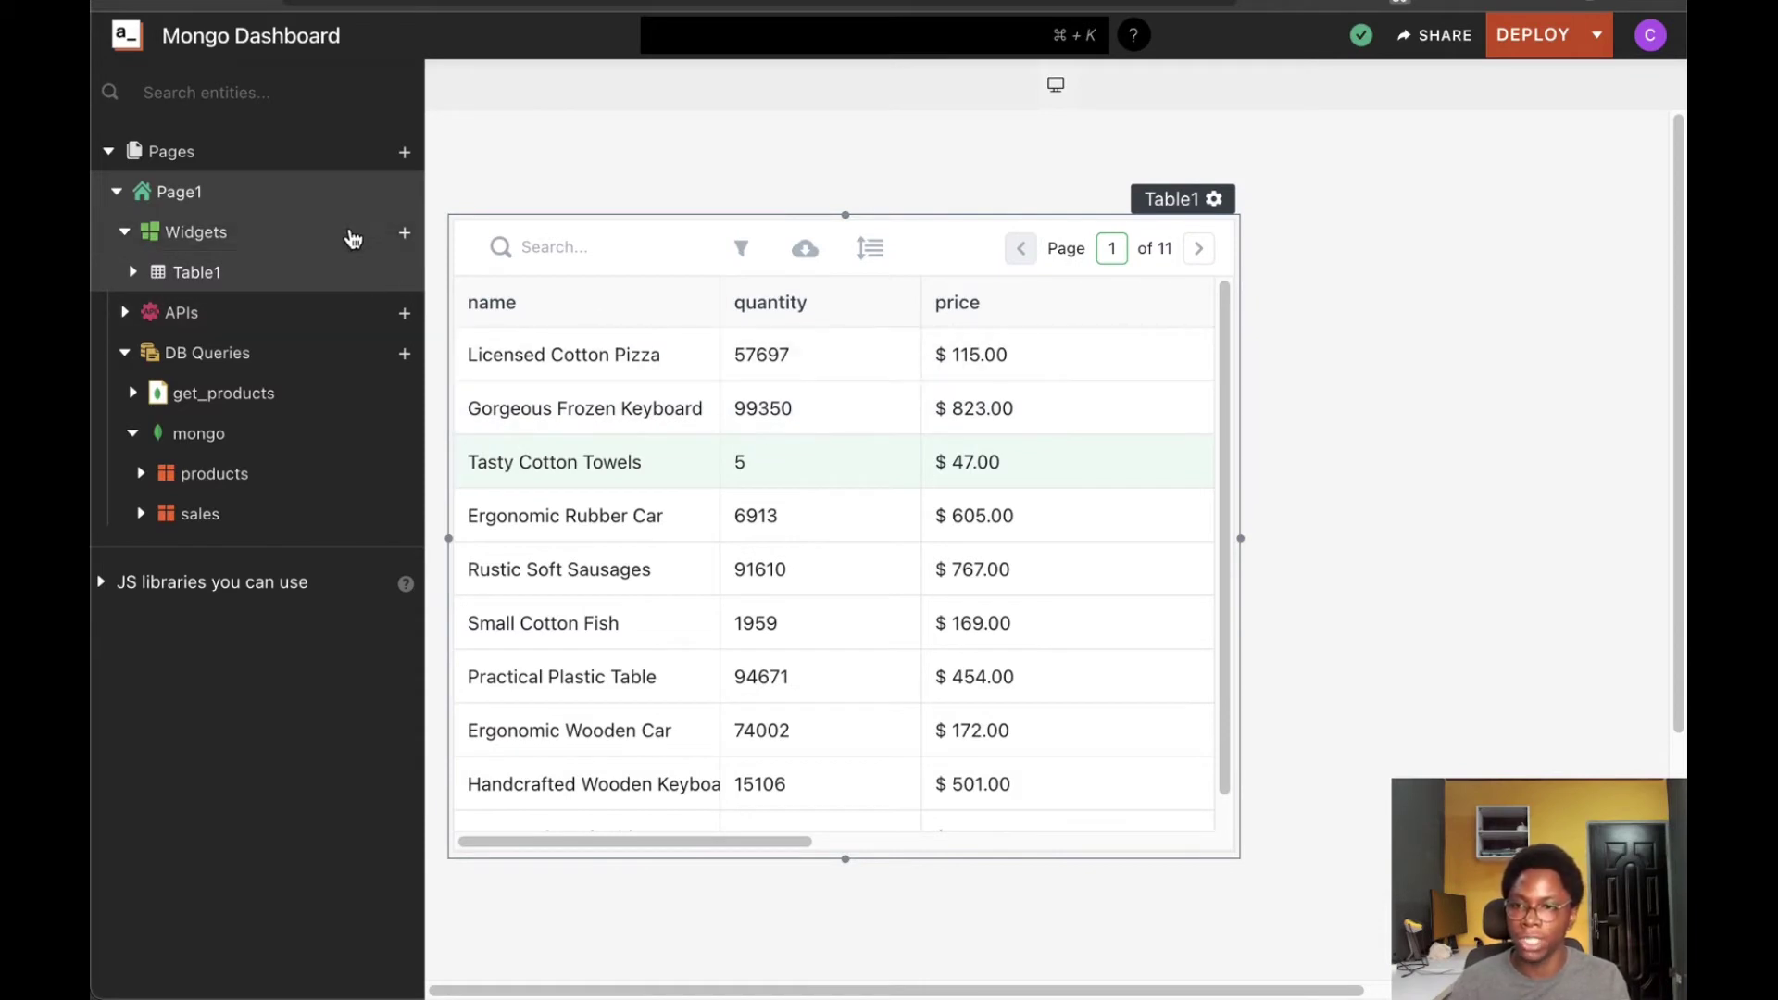
# Place a Form beside the table, narrow it, and reposition its Submit and Reset buttons
pyautogui.click(407, 239)
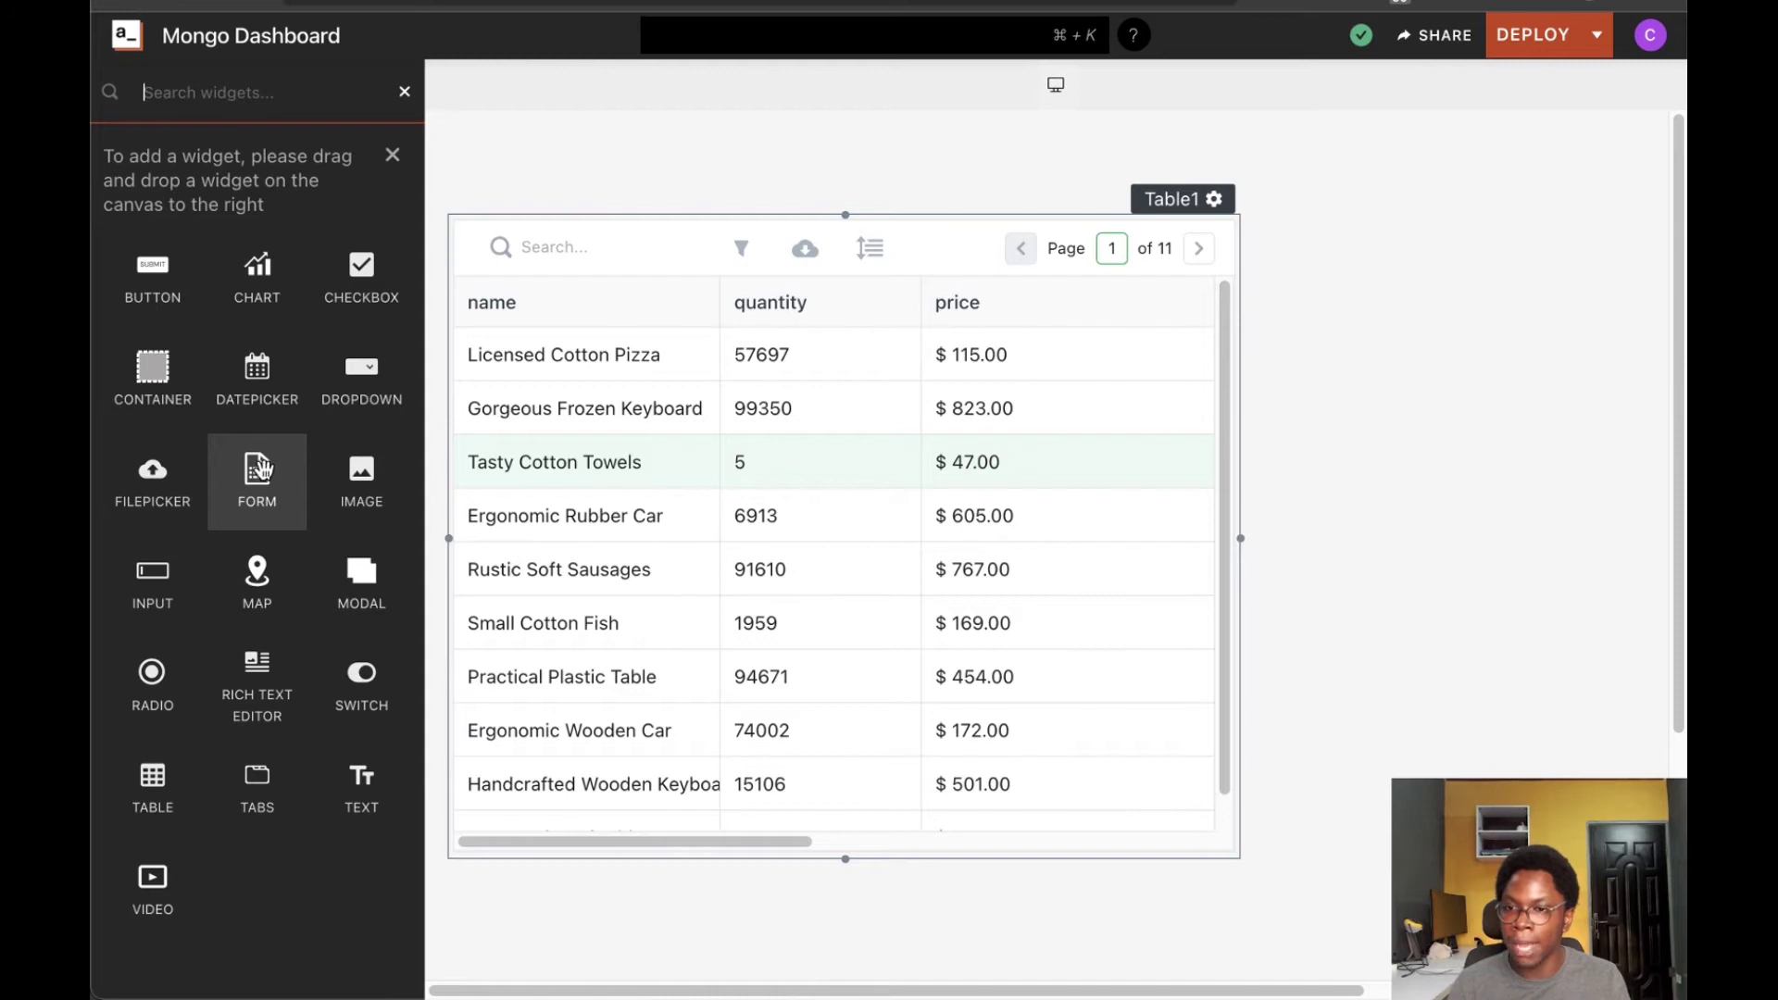
pyautogui.moveTo(256, 483)
pyautogui.mouseDown()
pyautogui.moveTo(889, 481)
pyautogui.moveTo(1230, 158)
pyautogui.moveTo(1280, 299)
pyautogui.mouseUp()
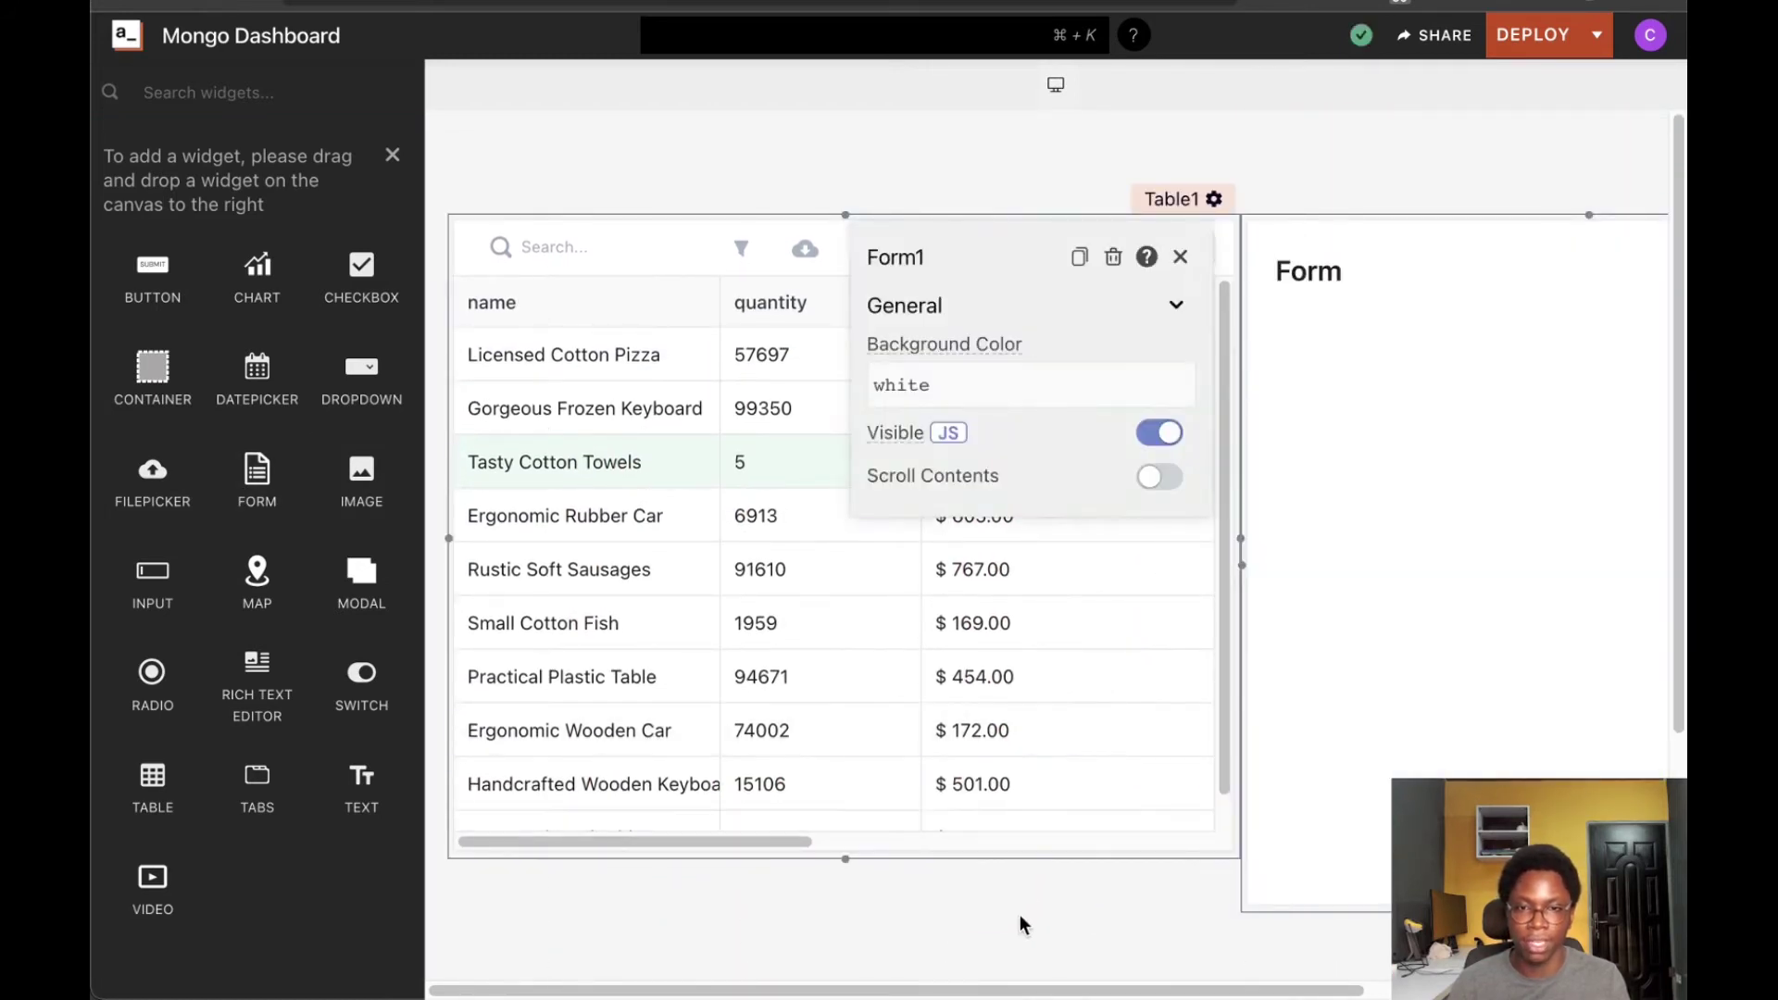
pyautogui.hscroll(5, 1020, 914)
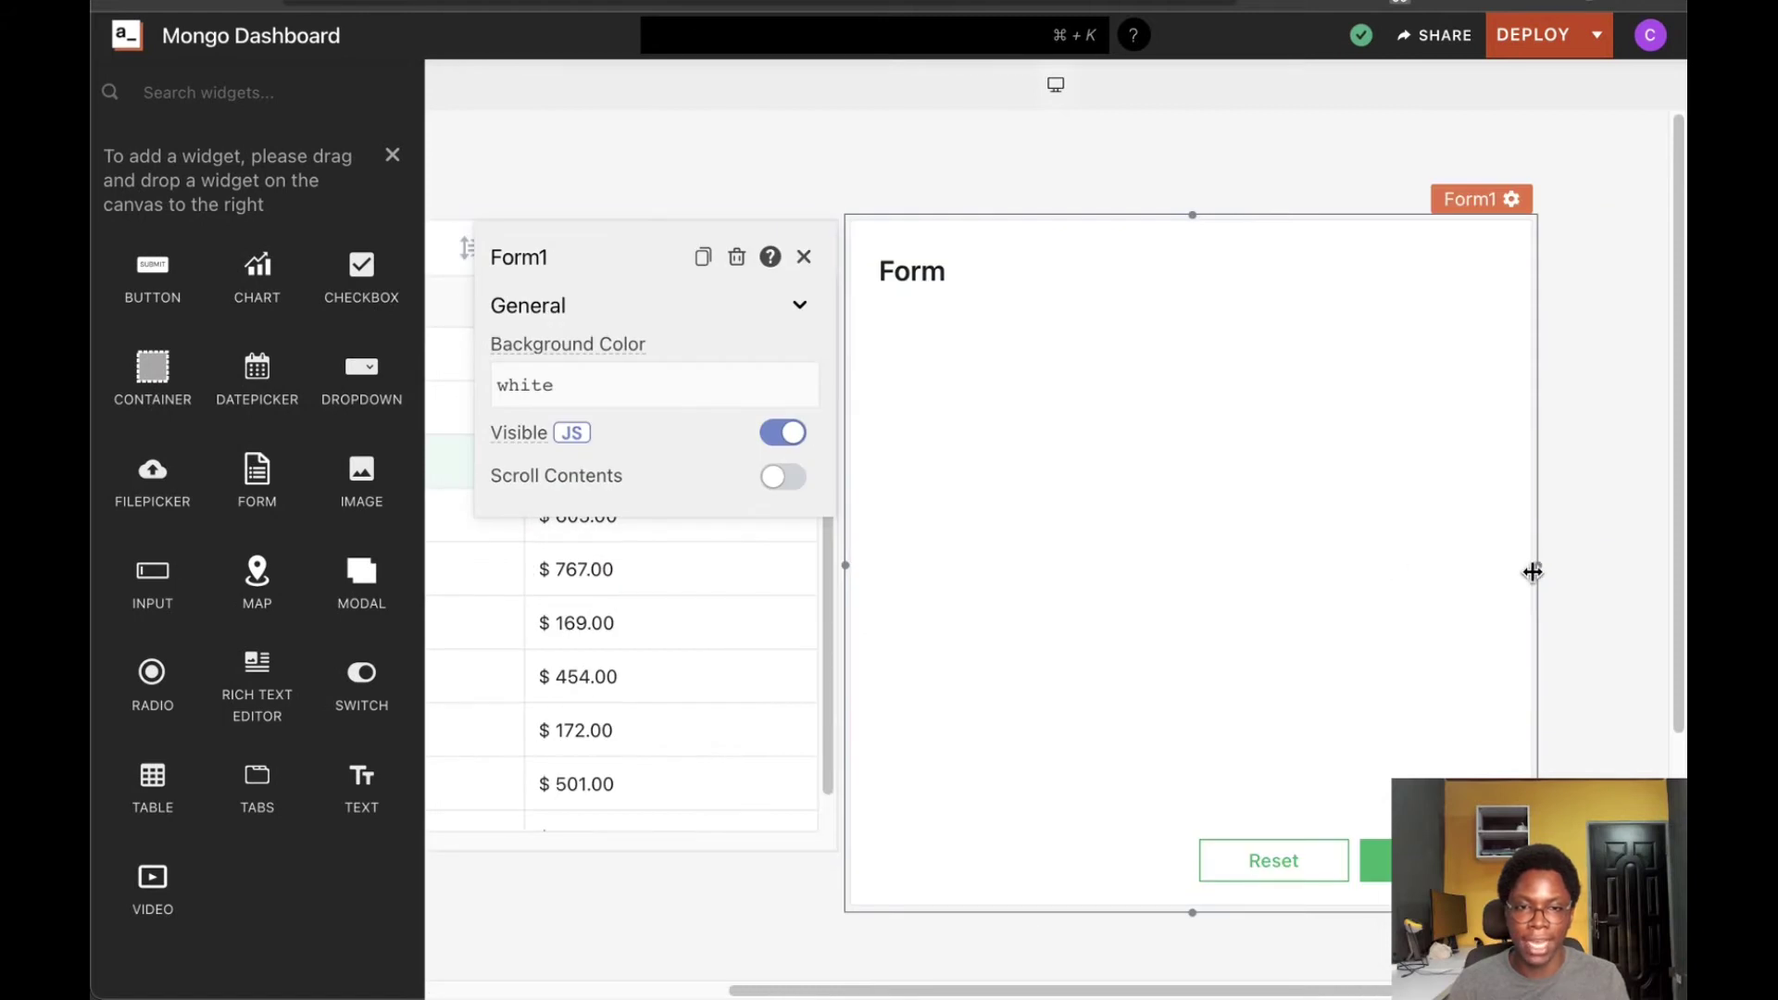
pyautogui.moveTo(1540, 563); pyautogui.dragTo(1229, 558)
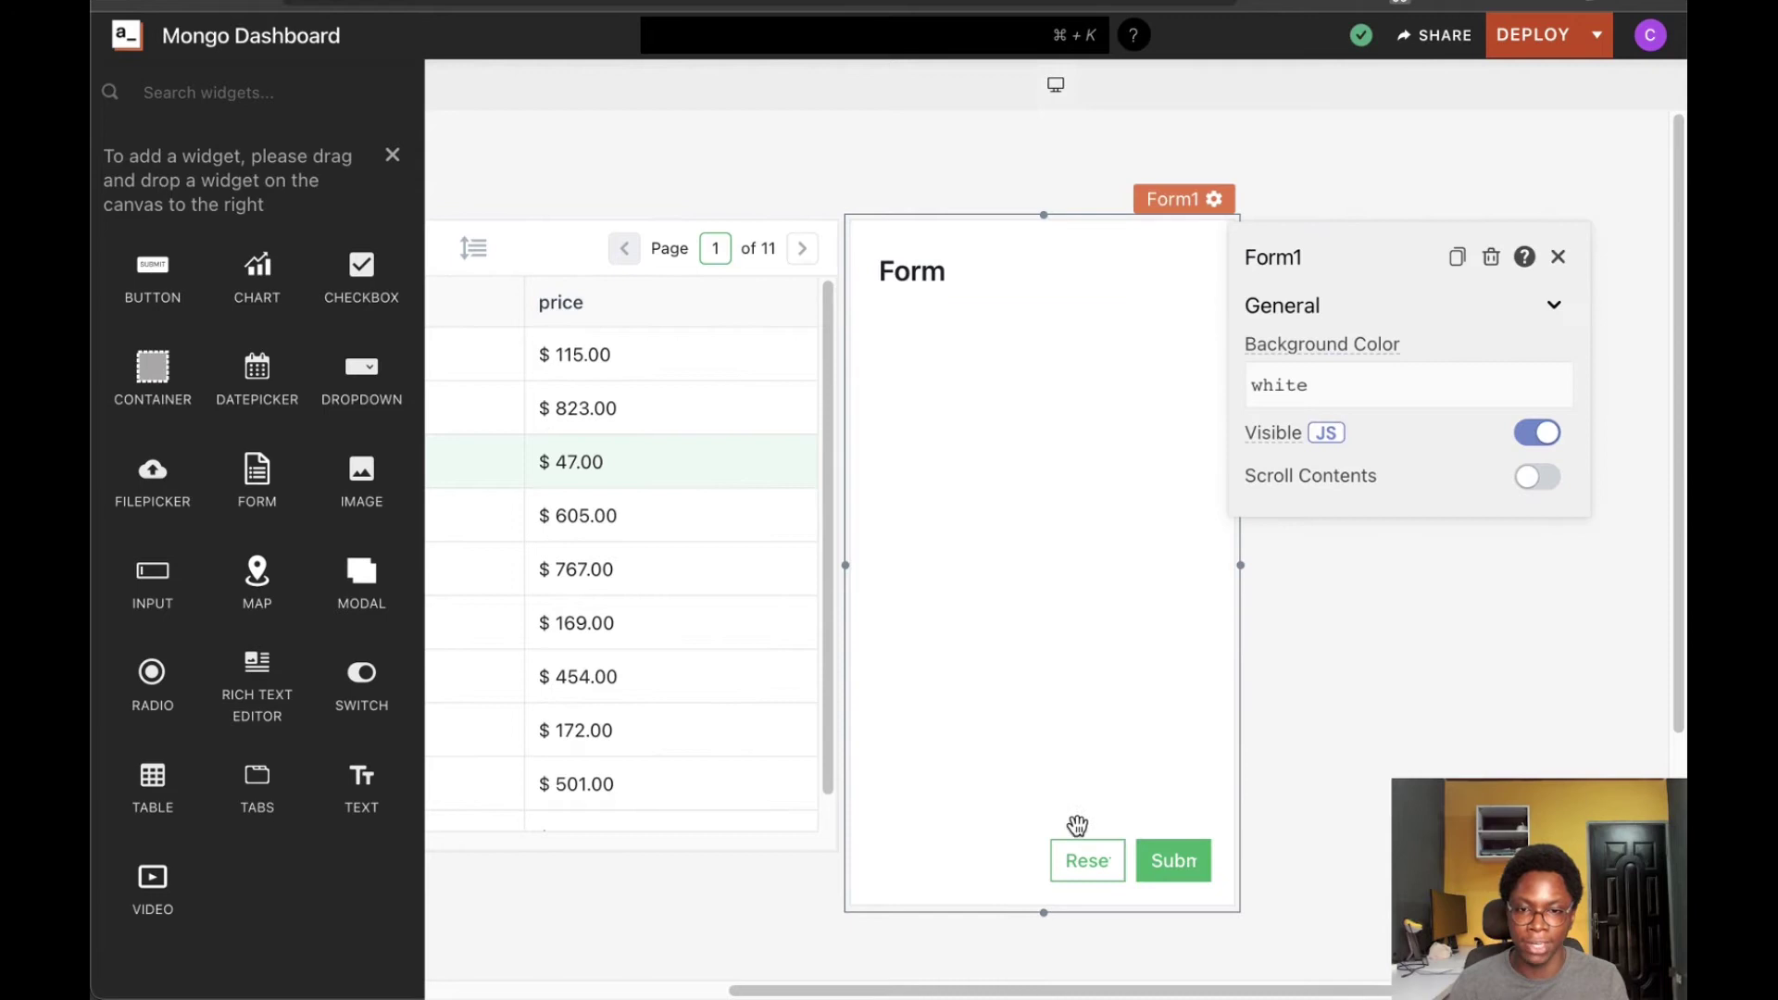
pyautogui.moveTo(1075, 861); pyautogui.dragTo(953, 864)
pyautogui.click(884, 694)
pyautogui.moveTo(1163, 852); pyautogui.dragTo(1075, 858)
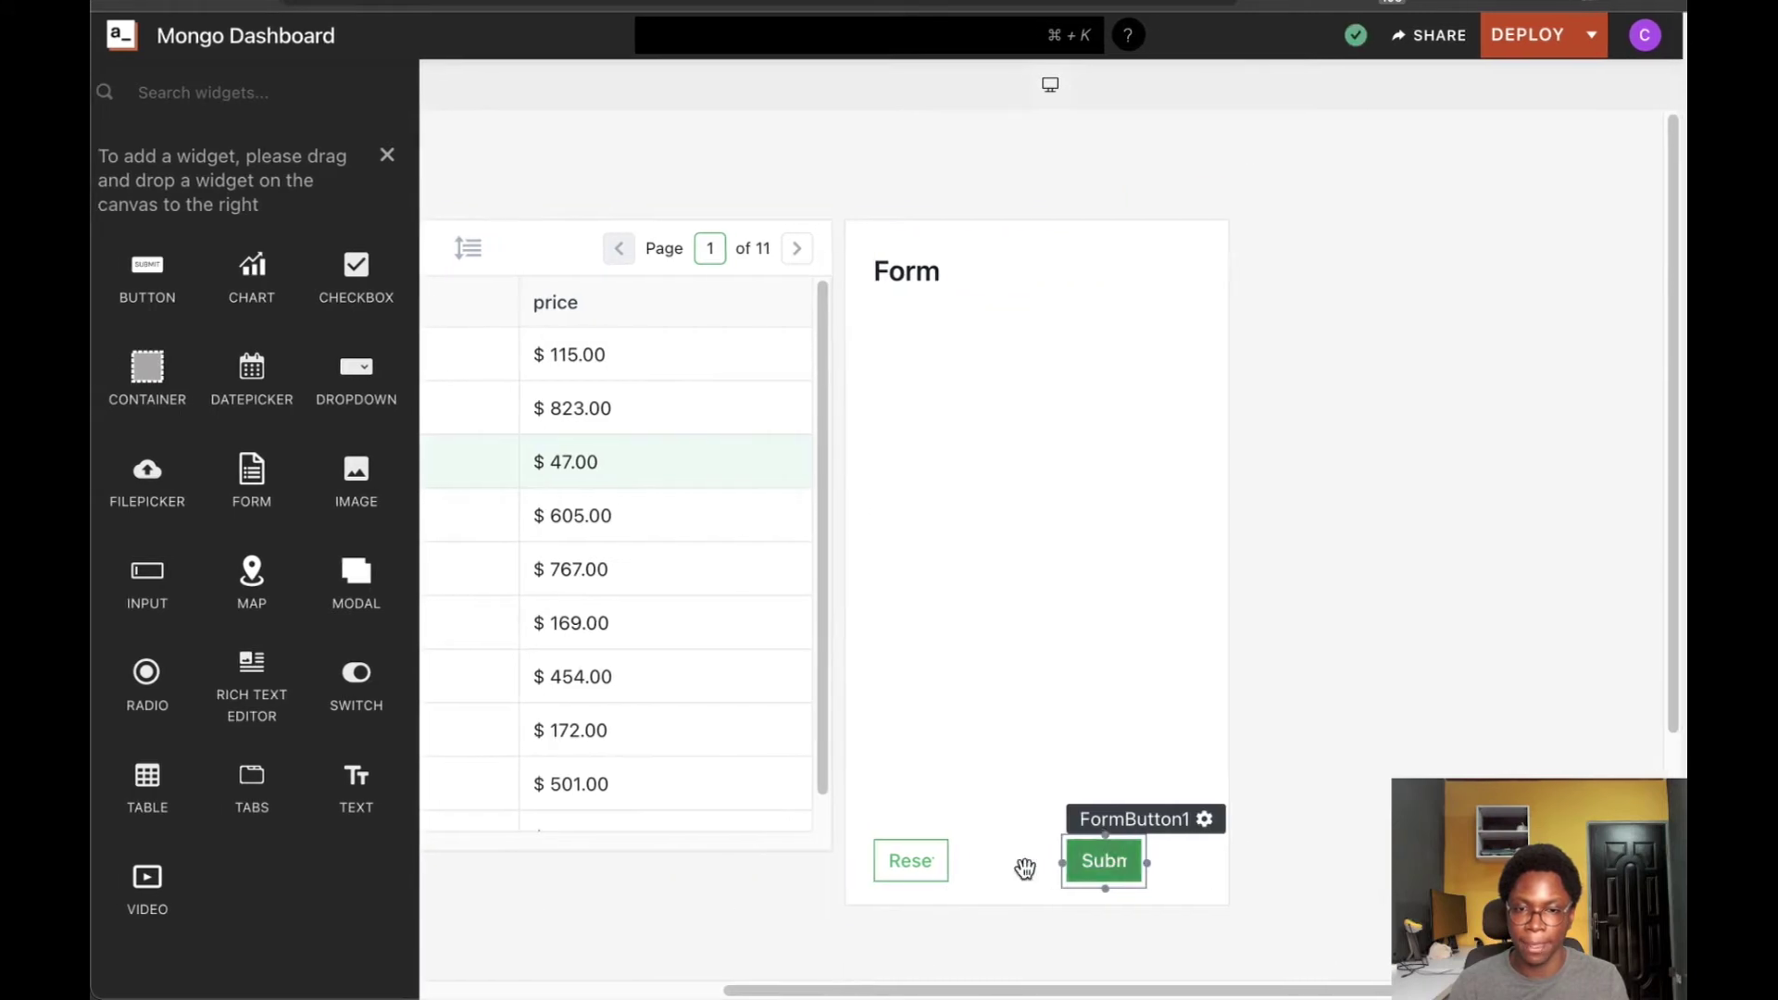
pyautogui.click(1024, 861)
pyautogui.hscroll(-5, 877, 903)
# Make Table1 taller to show more rows and widen the form's Reset button
pyautogui.click(850, 848)
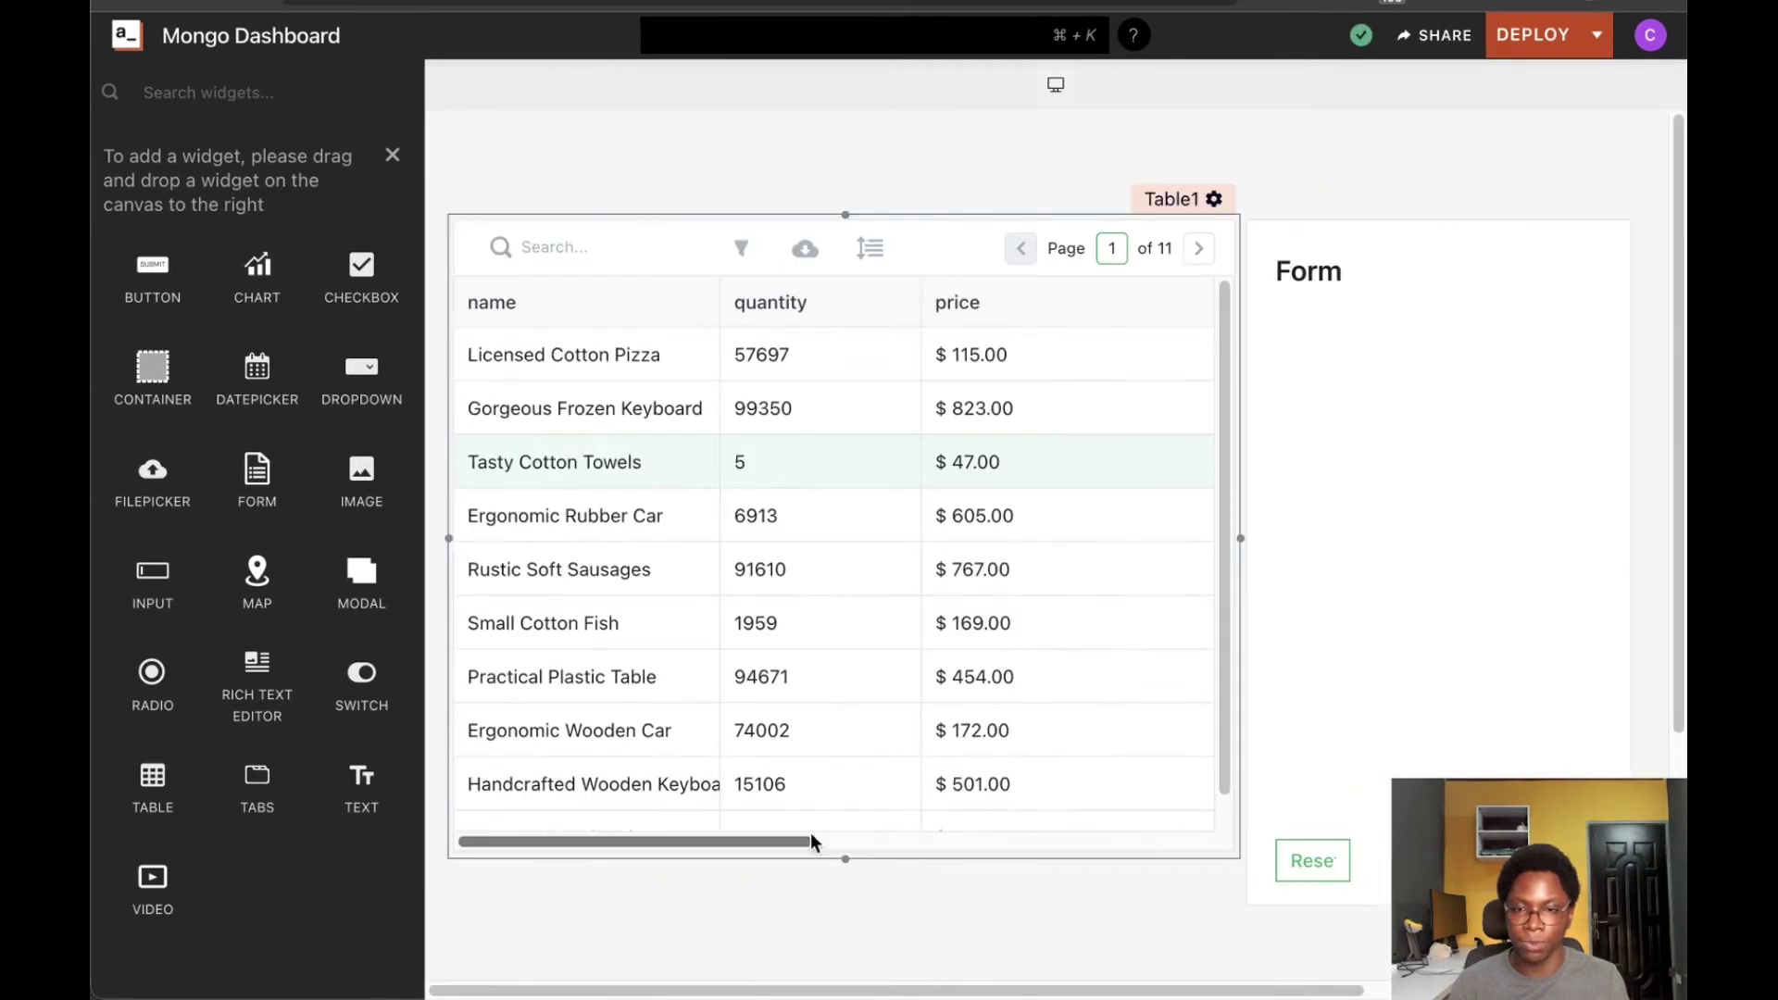
pyautogui.moveTo(842, 856); pyautogui.dragTo(845, 912)
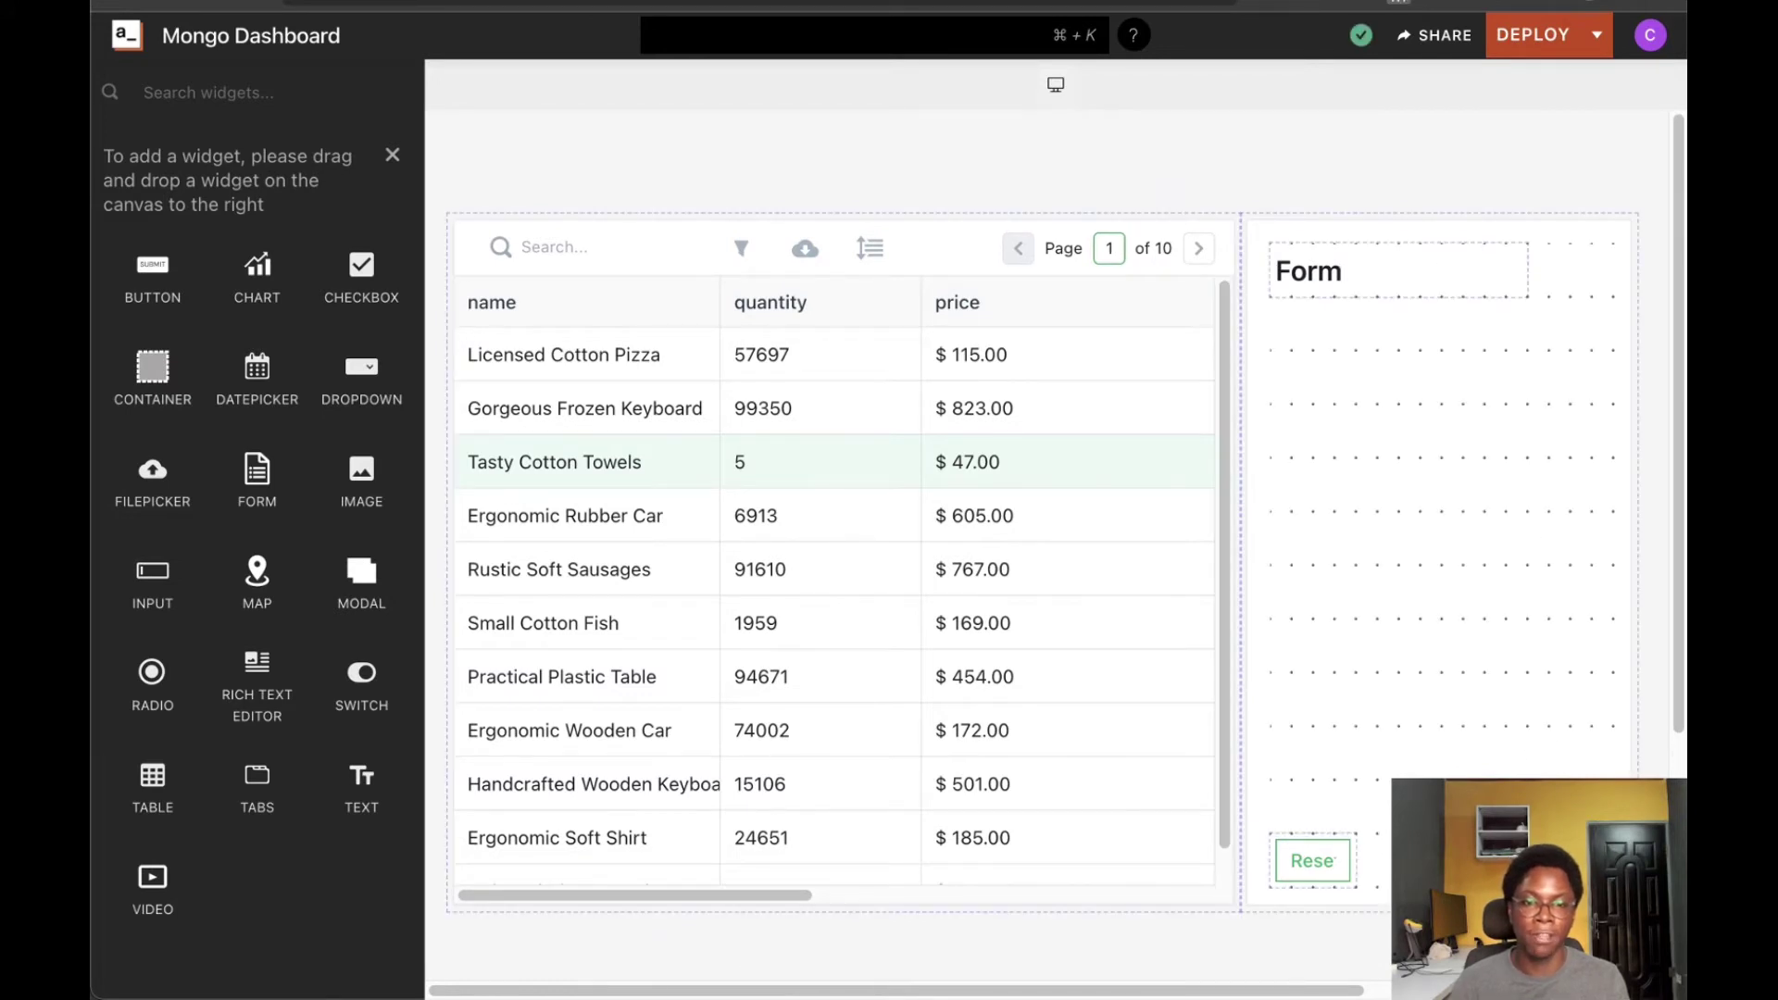
pyautogui.click(1358, 861)
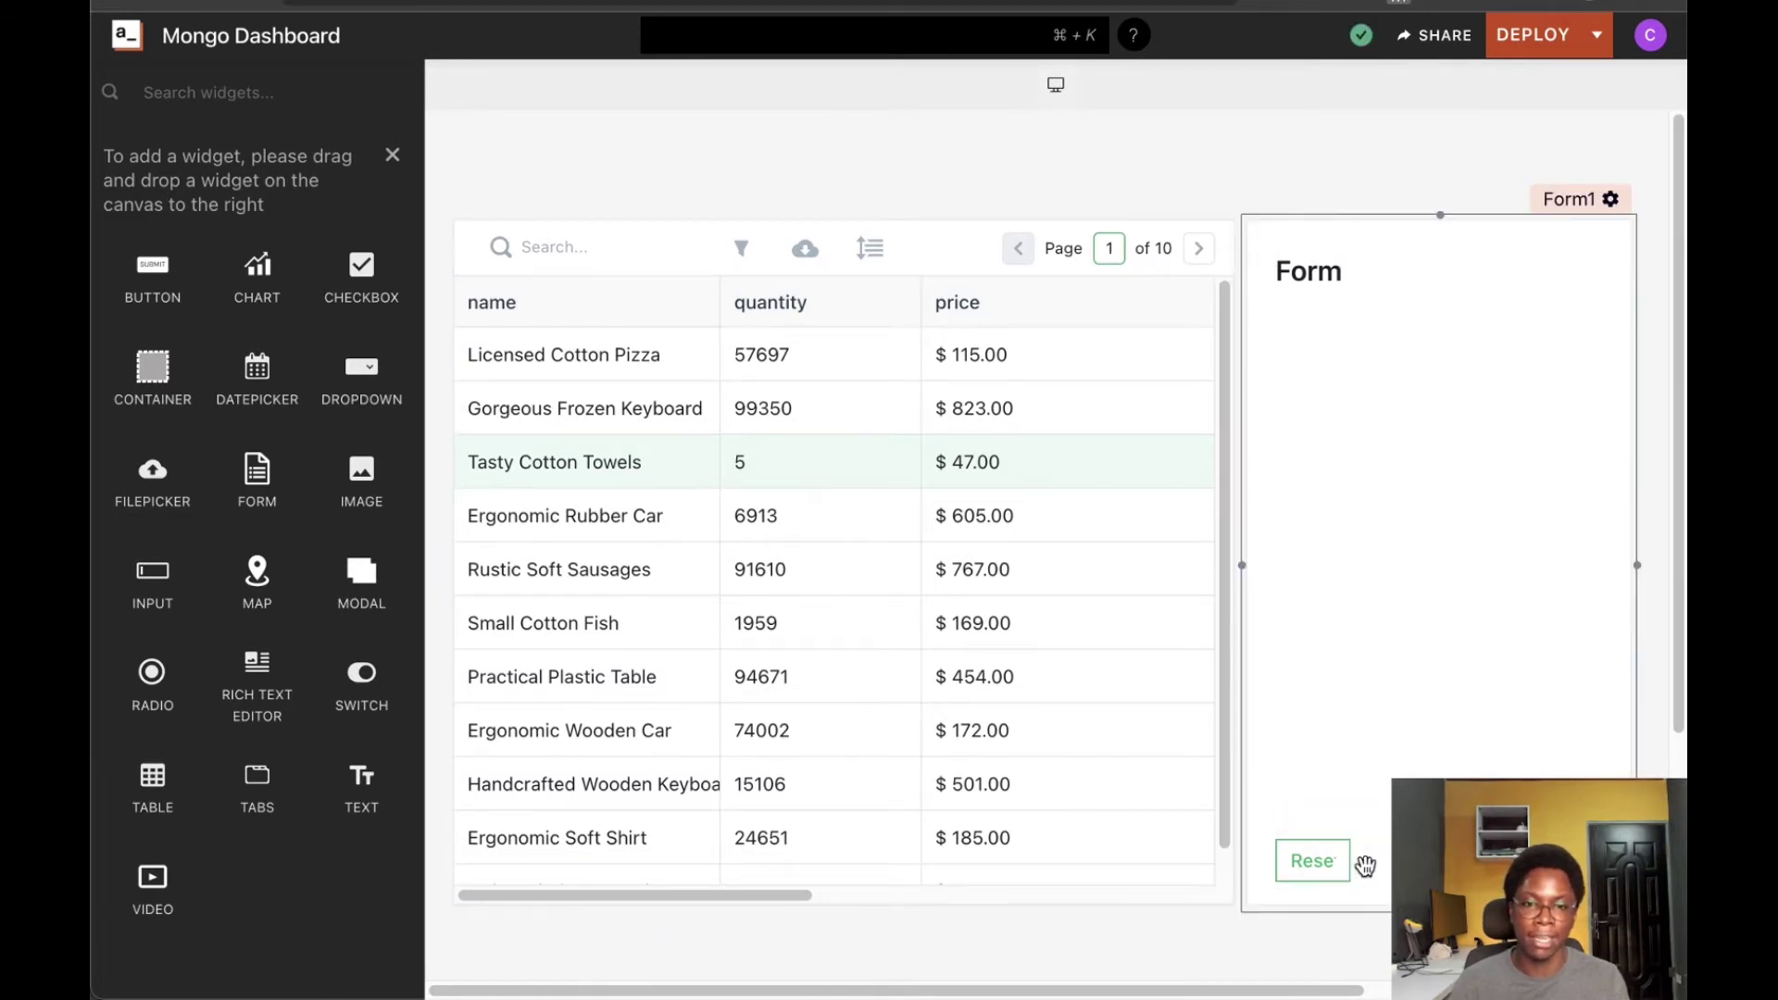
pyautogui.moveTo(1351, 859); pyautogui.dragTo(1377, 861)
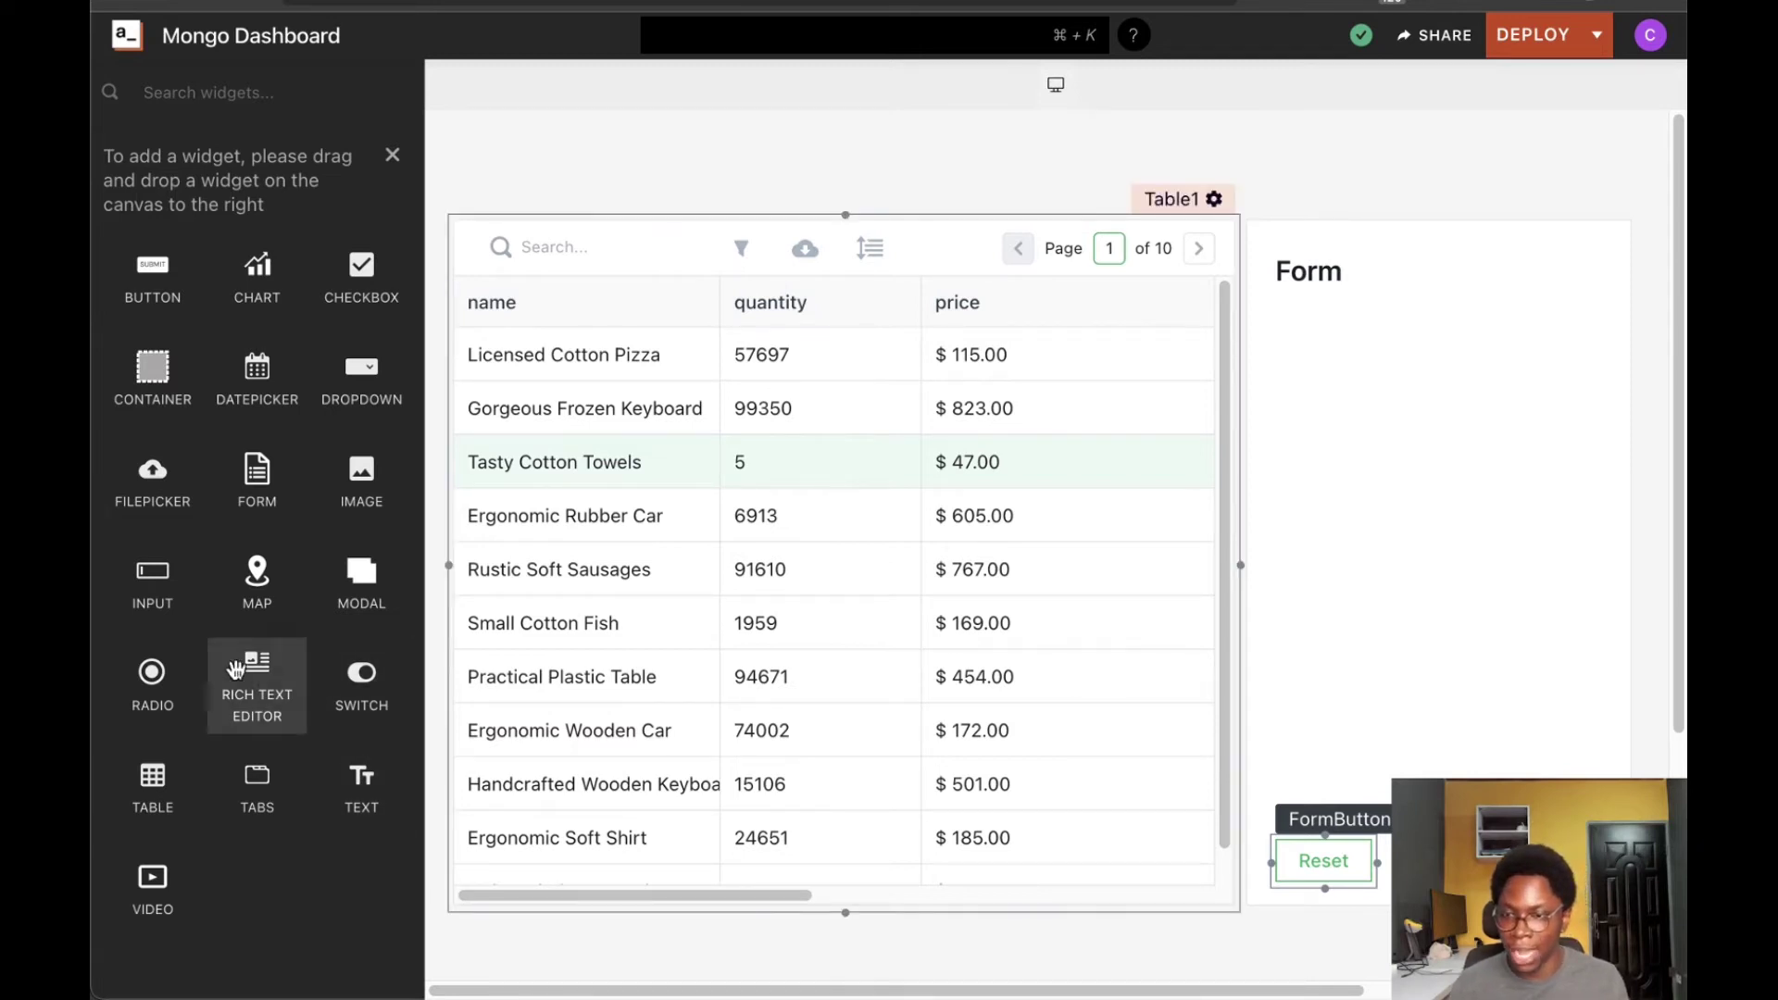
# Add a text input and a date picker to Form1, then widen the input
pyautogui.moveTo(151, 583); pyautogui.dragTo(1432, 716)
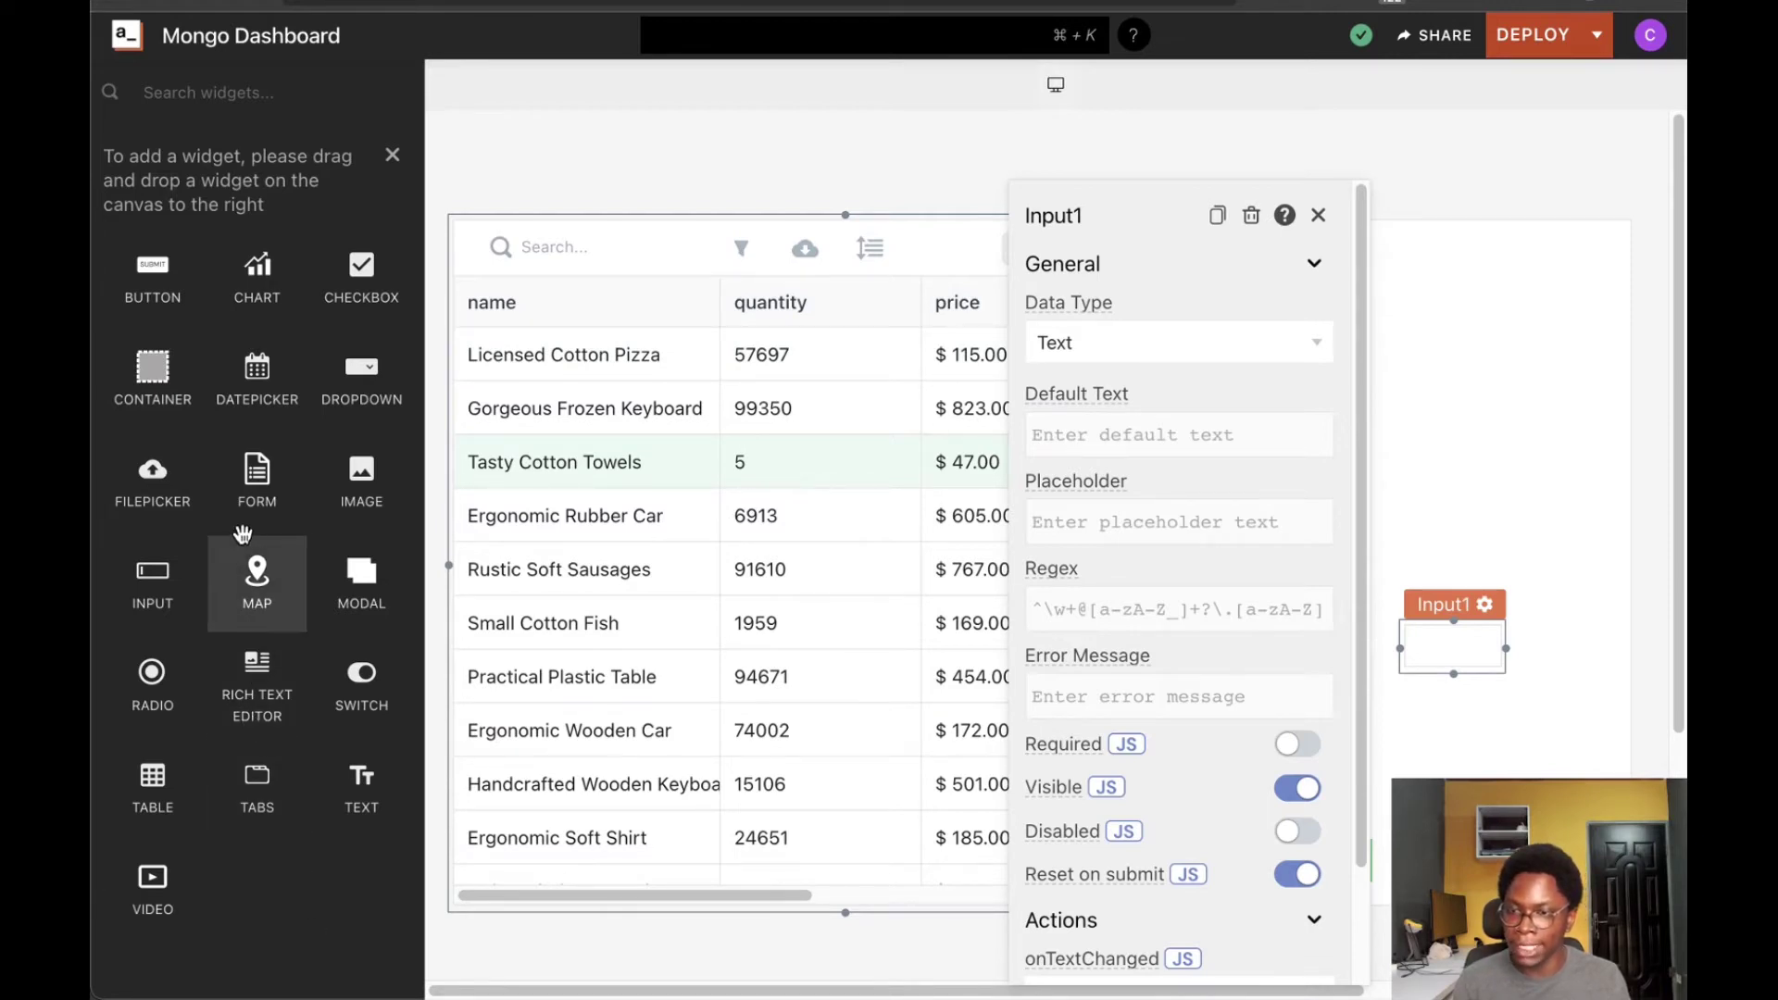
pyautogui.moveTo(256, 380); pyautogui.dragTo(1588, 753)
pyautogui.click(1507, 649)
pyautogui.moveTo(1507, 650); pyautogui.dragTo(1569, 650)
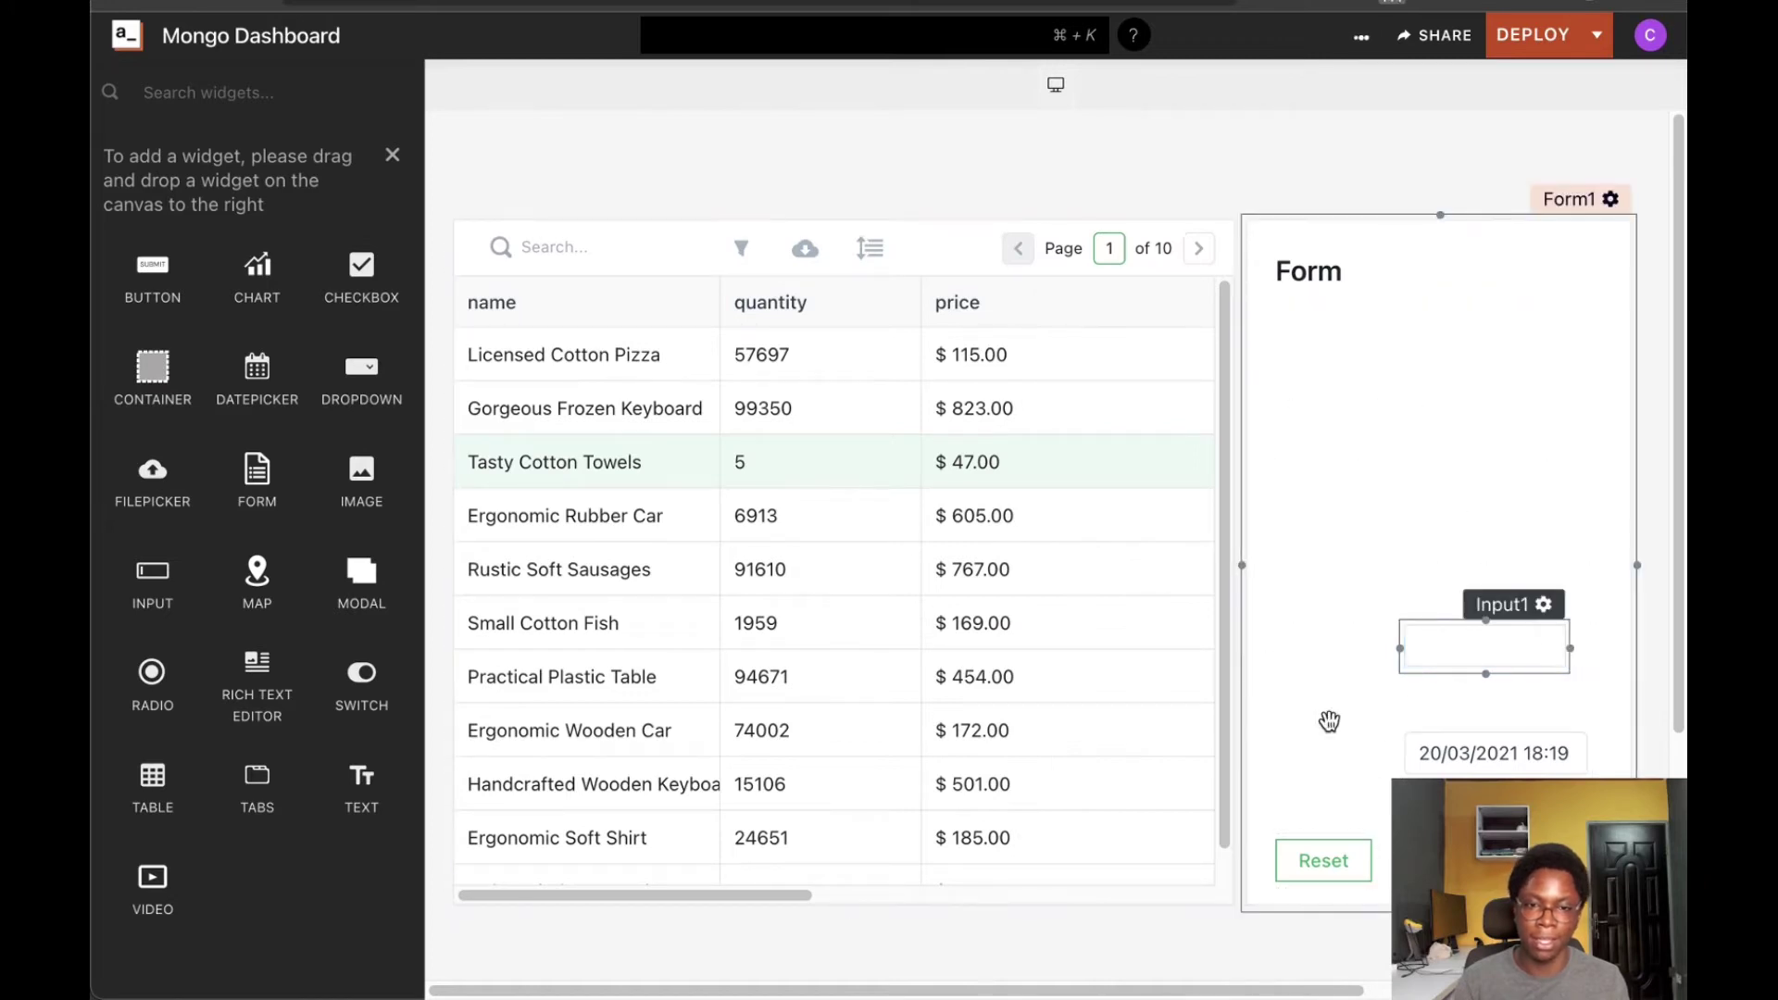
# Add three text labels into the form beside its fields
pyautogui.click(702, 540)
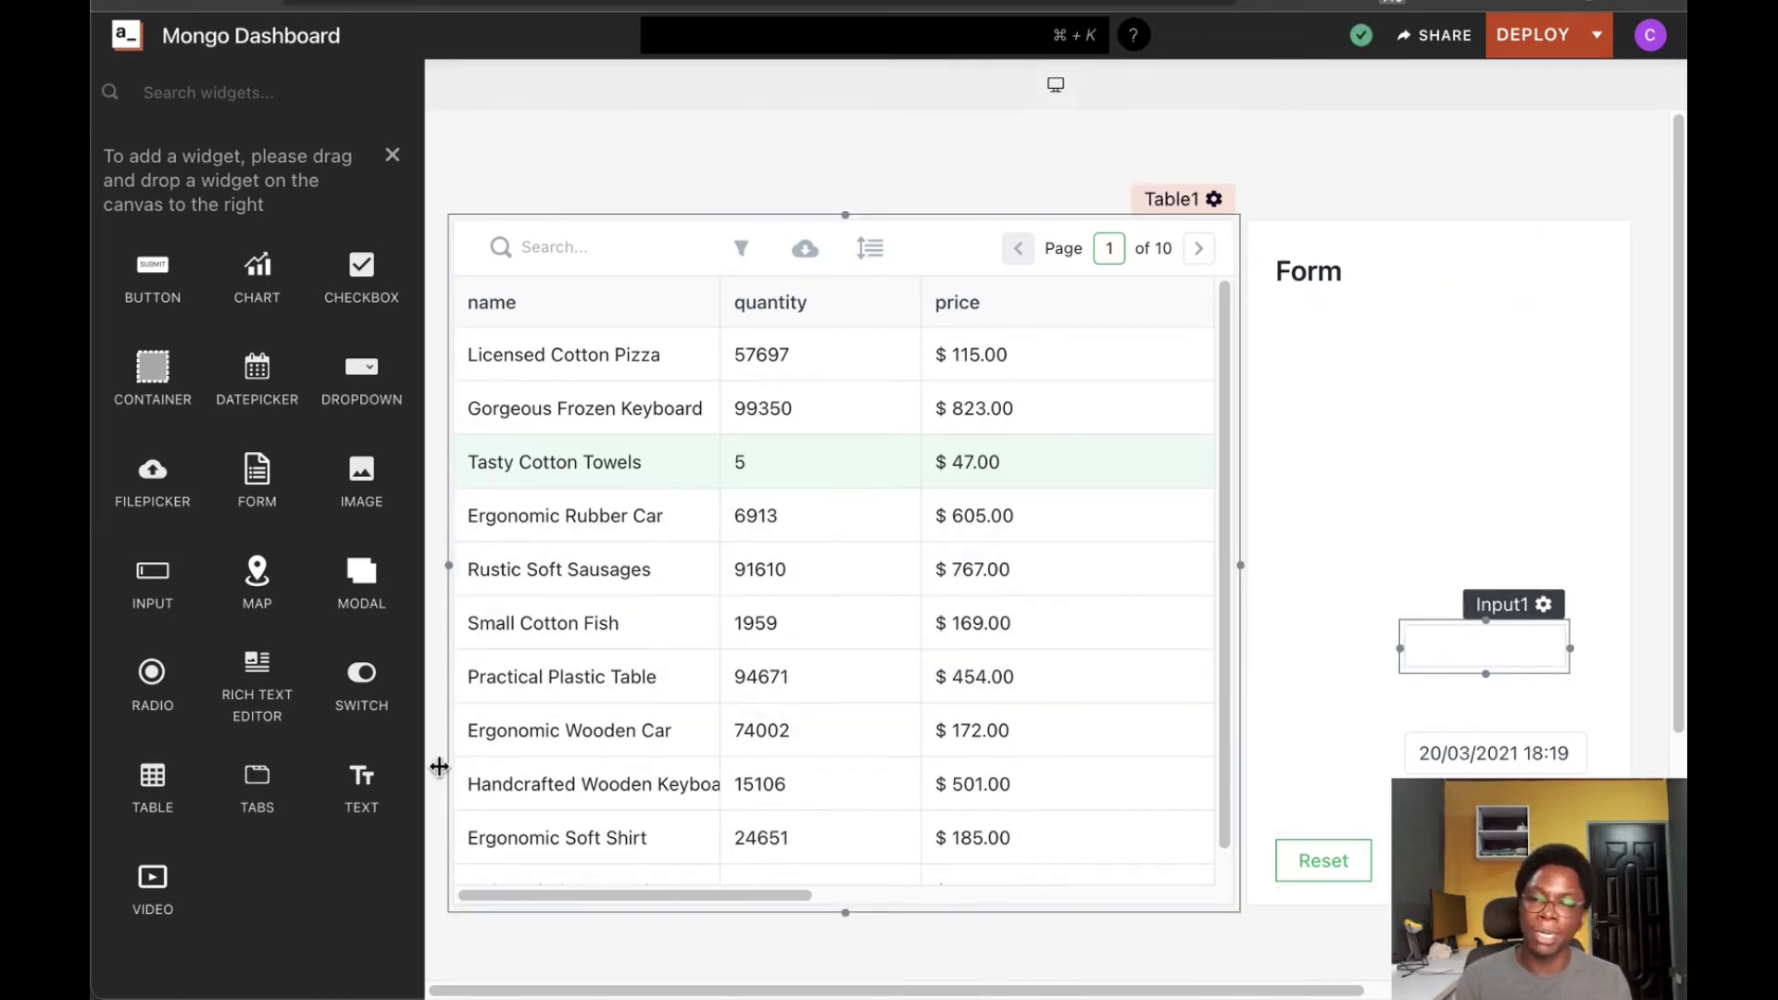
pyautogui.moveTo(372, 782); pyautogui.dragTo(1333, 667)
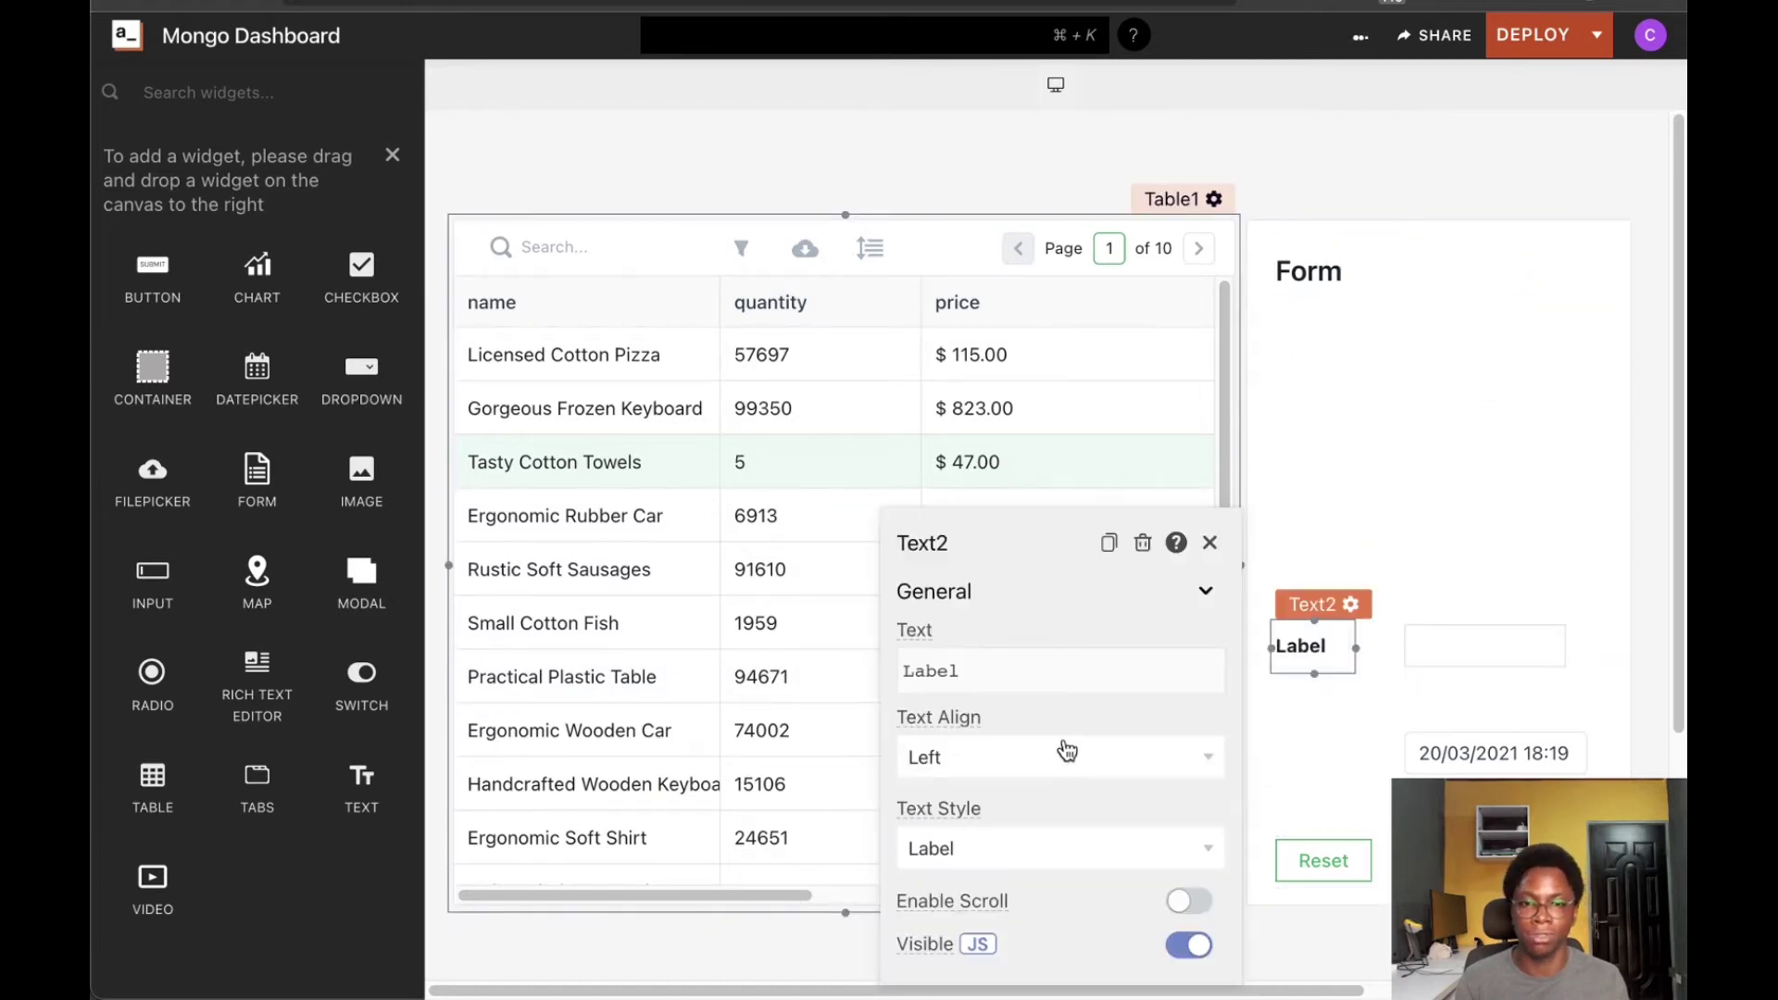
pyautogui.moveTo(361, 787); pyautogui.dragTo(1322, 770)
pyautogui.moveTo(353, 798); pyautogui.dragTo(1393, 567)
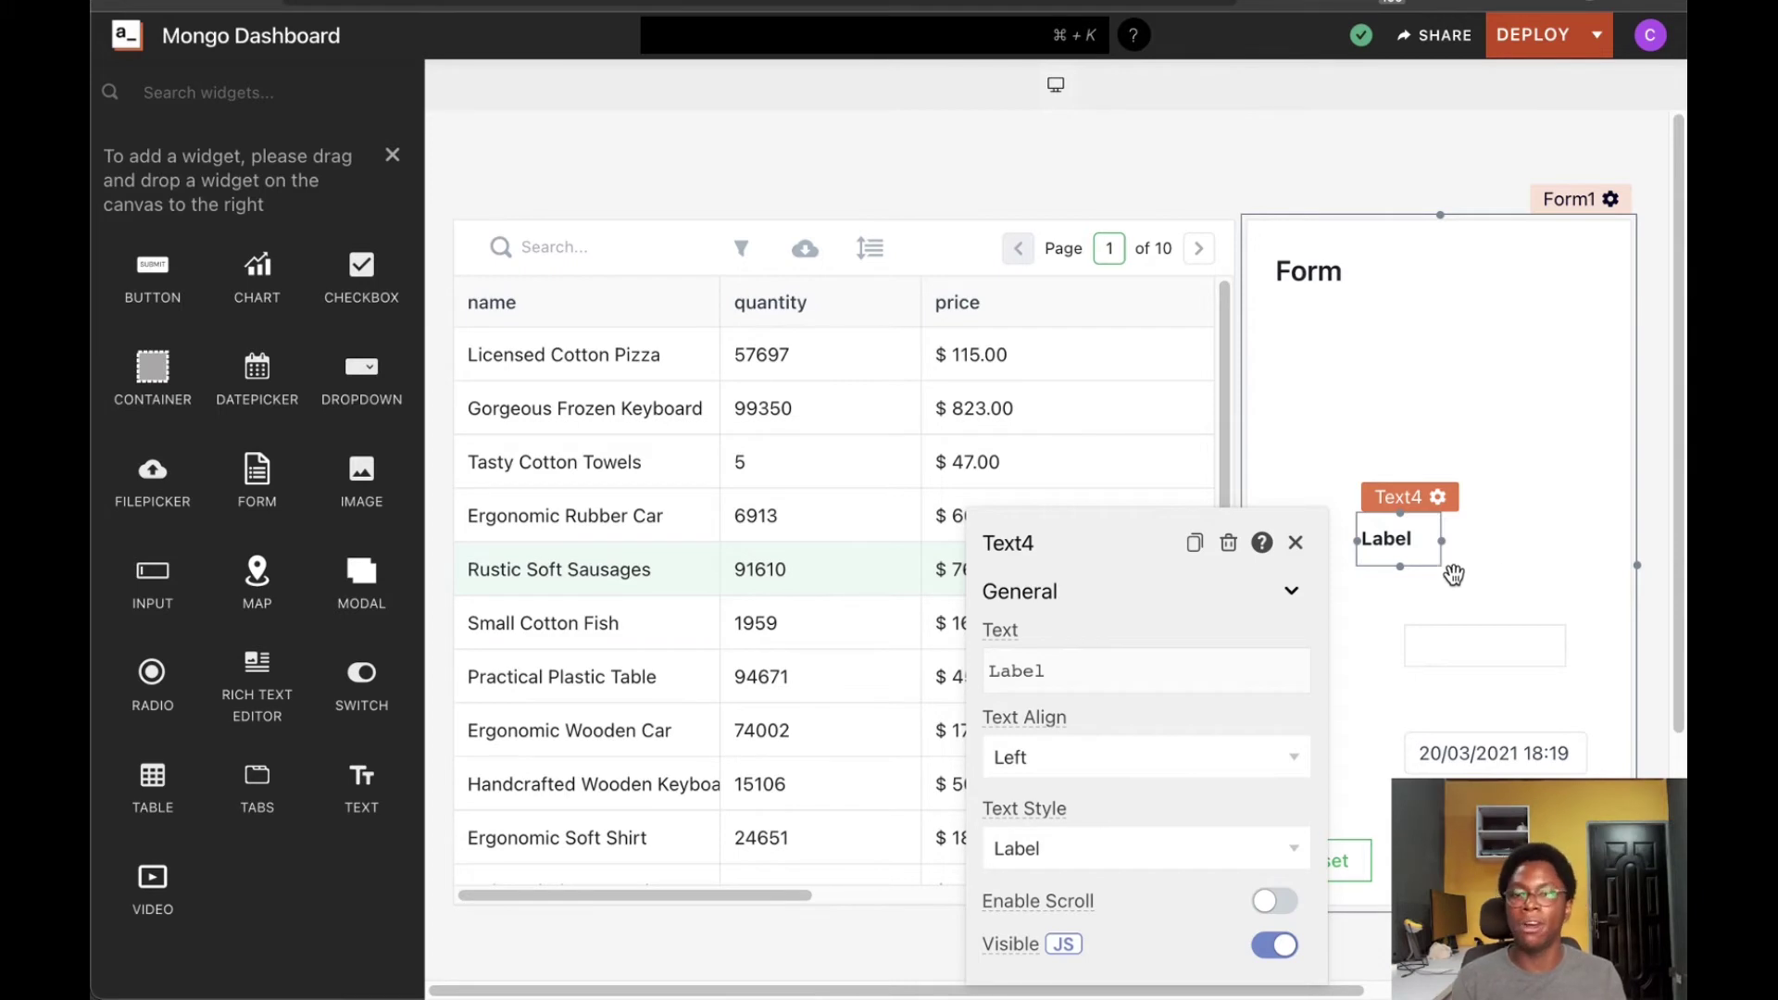
# Bind Text4's text to {{Table1.selectedRow.name}} using autocomplete
pyautogui.click(1112, 682)
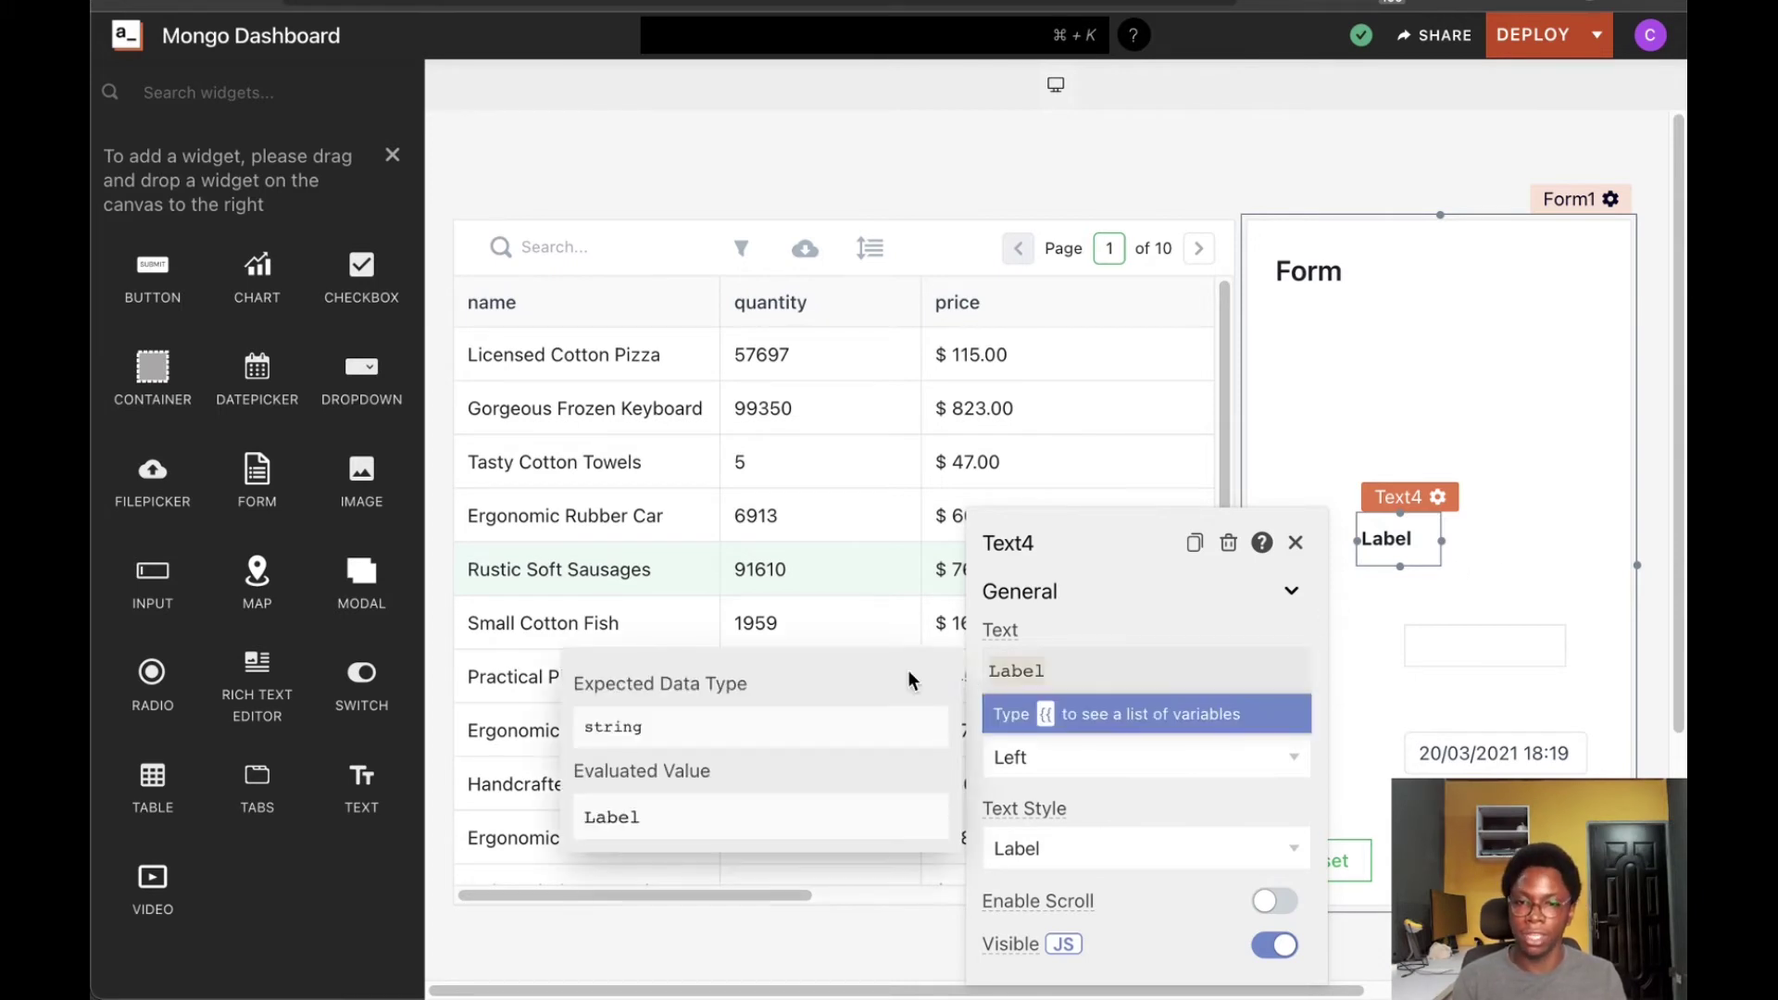
pyautogui.hotkey('ctrl', 'a')
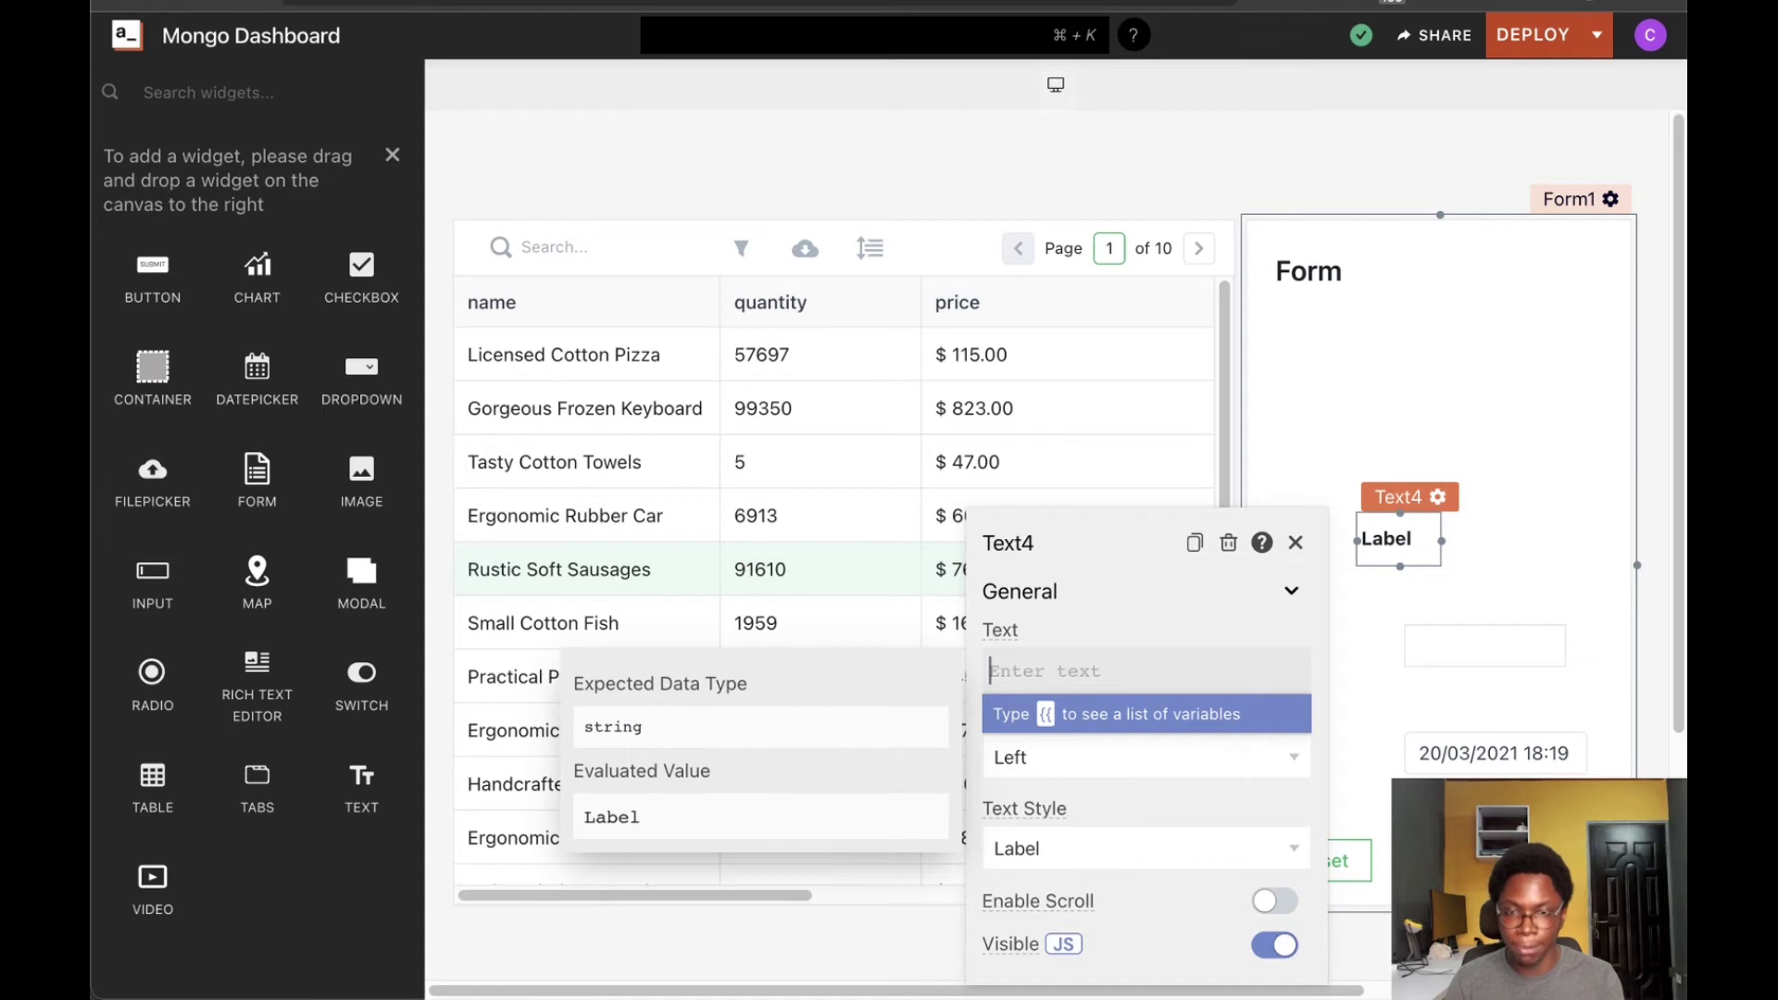
pyautogui.write('{{T')
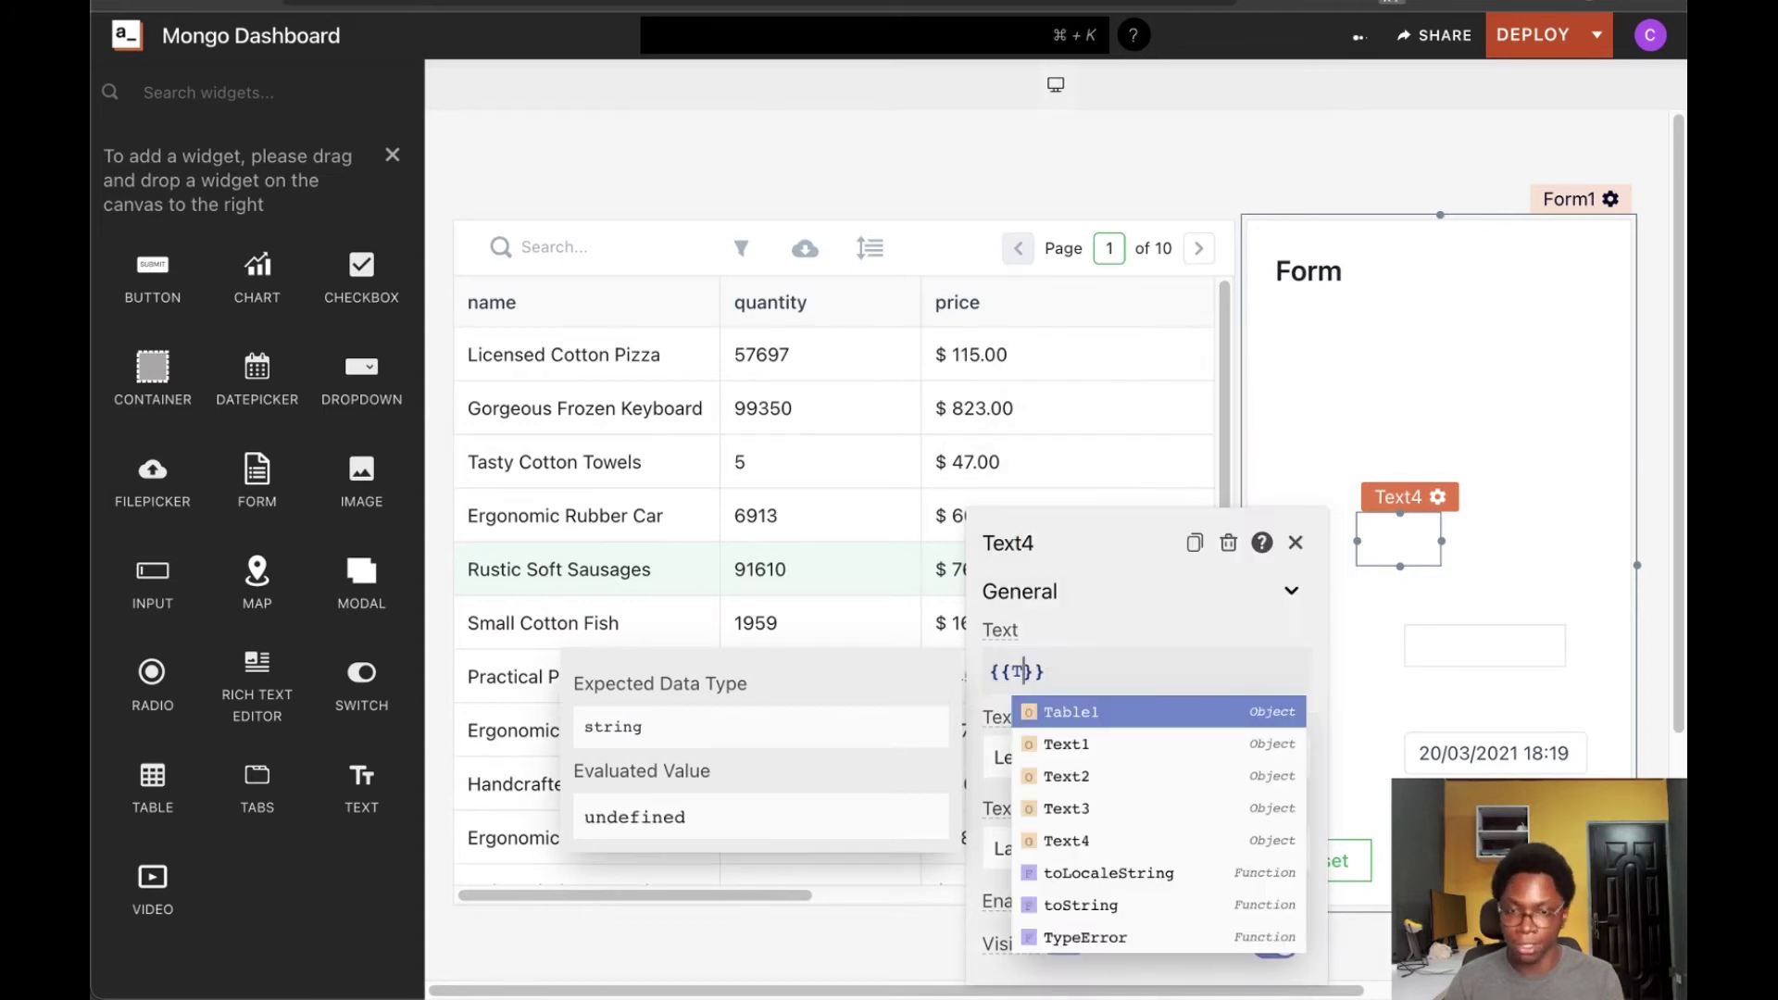
pyautogui.press('Return')
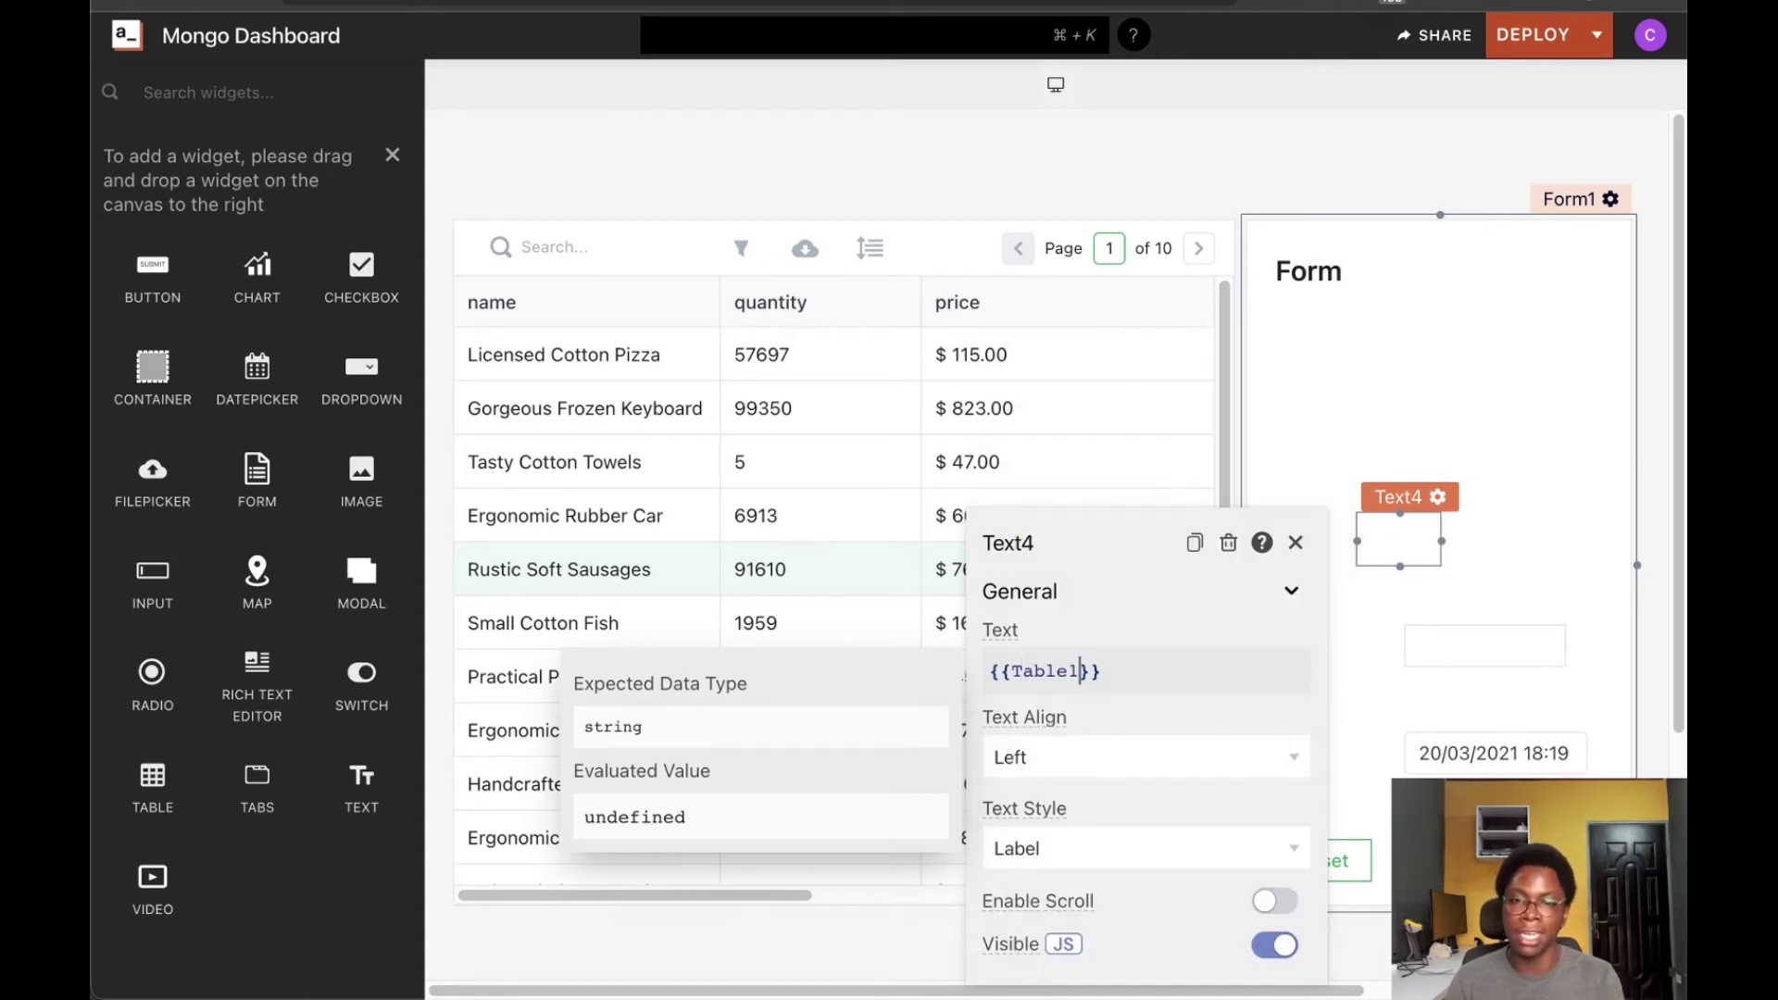
pyautogui.write('.sele')
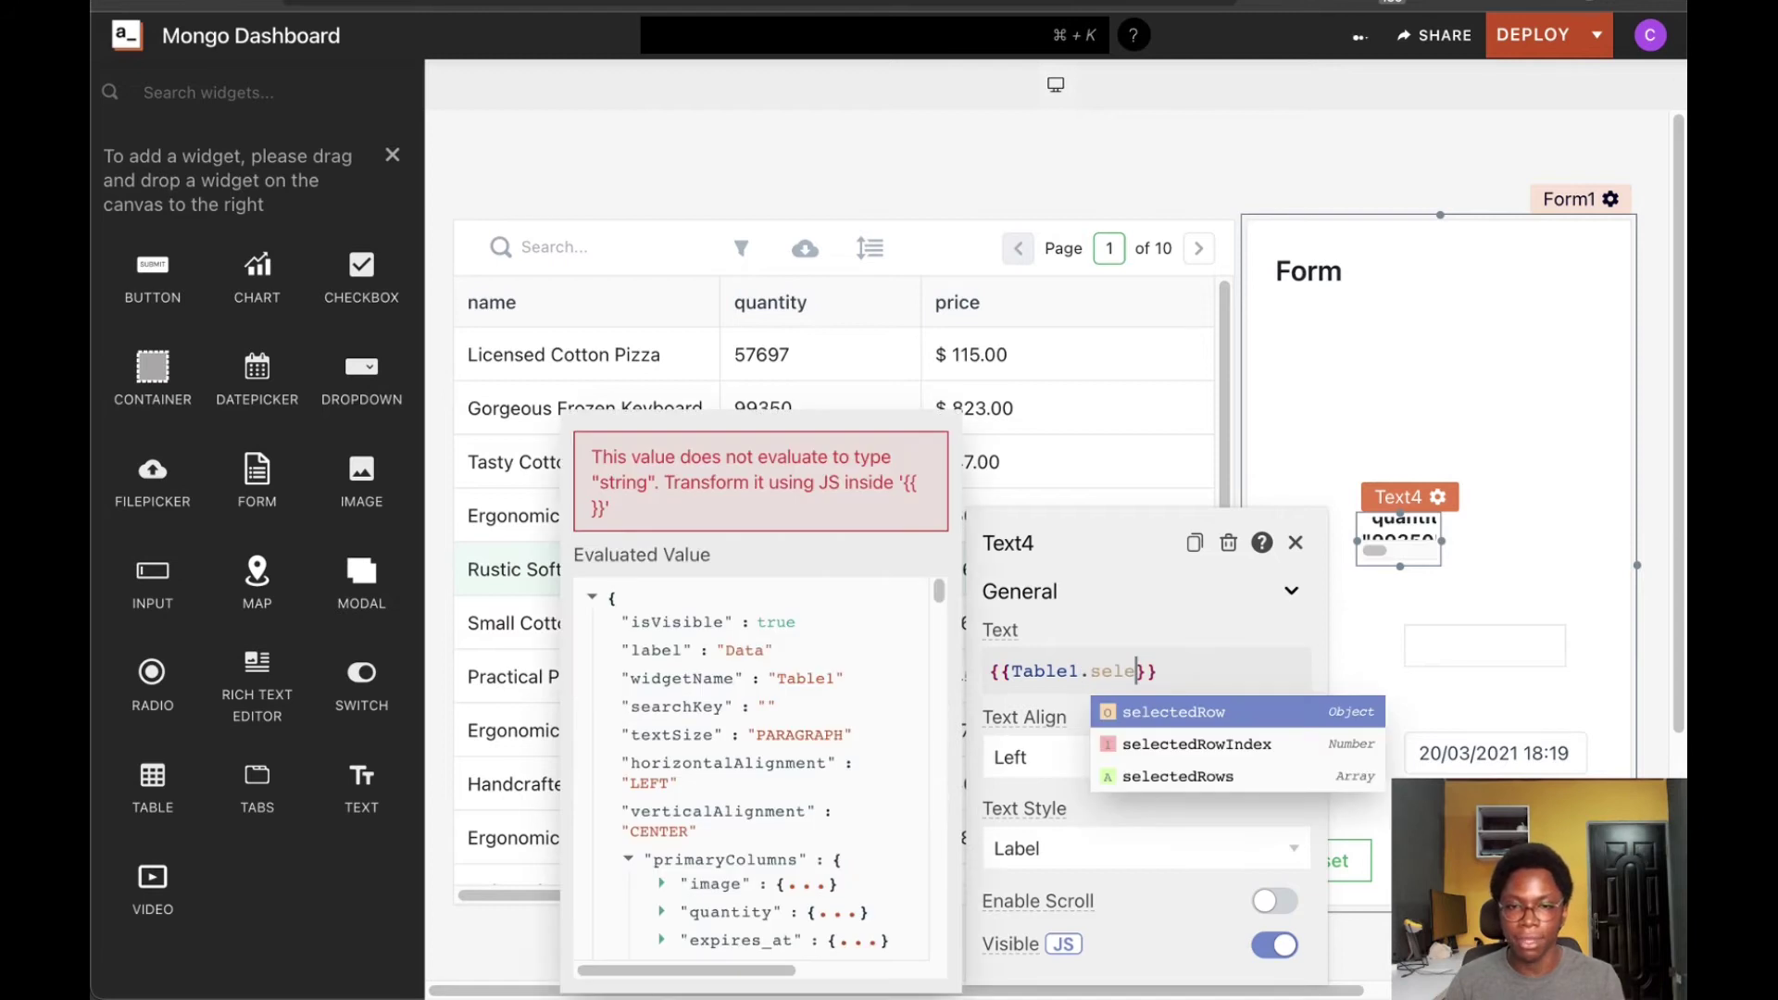
pyautogui.press('Return')
pyautogui.write('.')
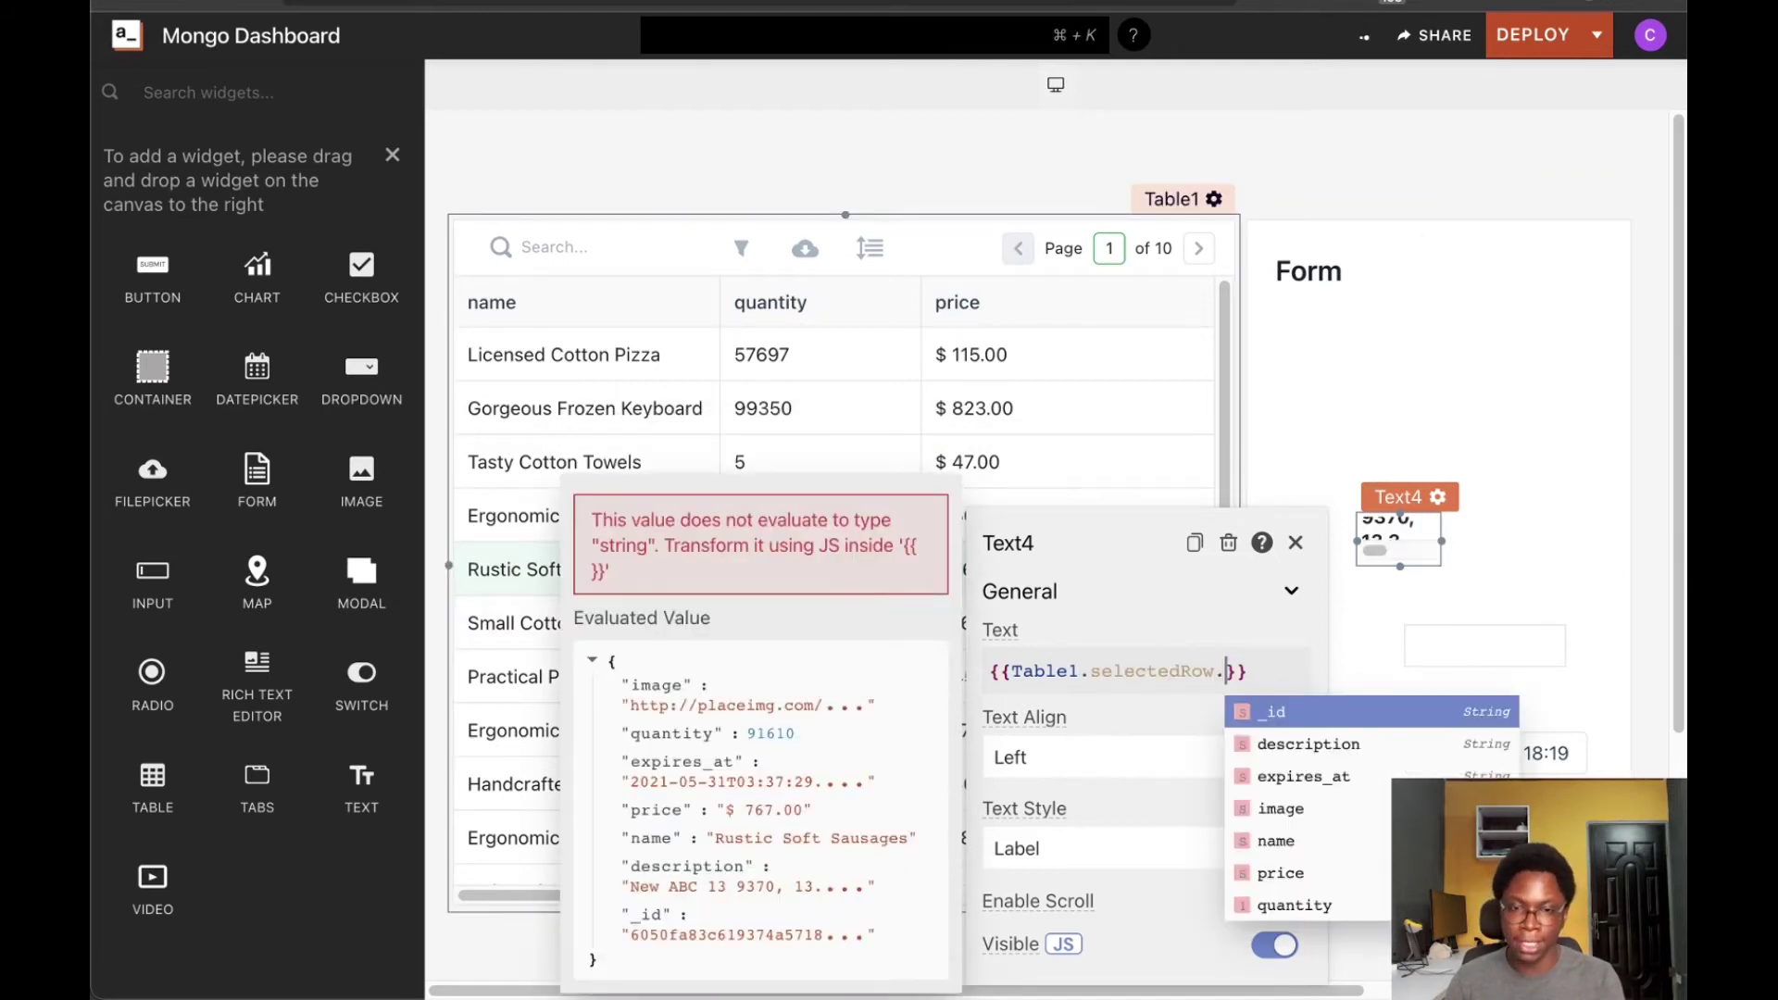
pyautogui.write('na')
pyautogui.press('Return')
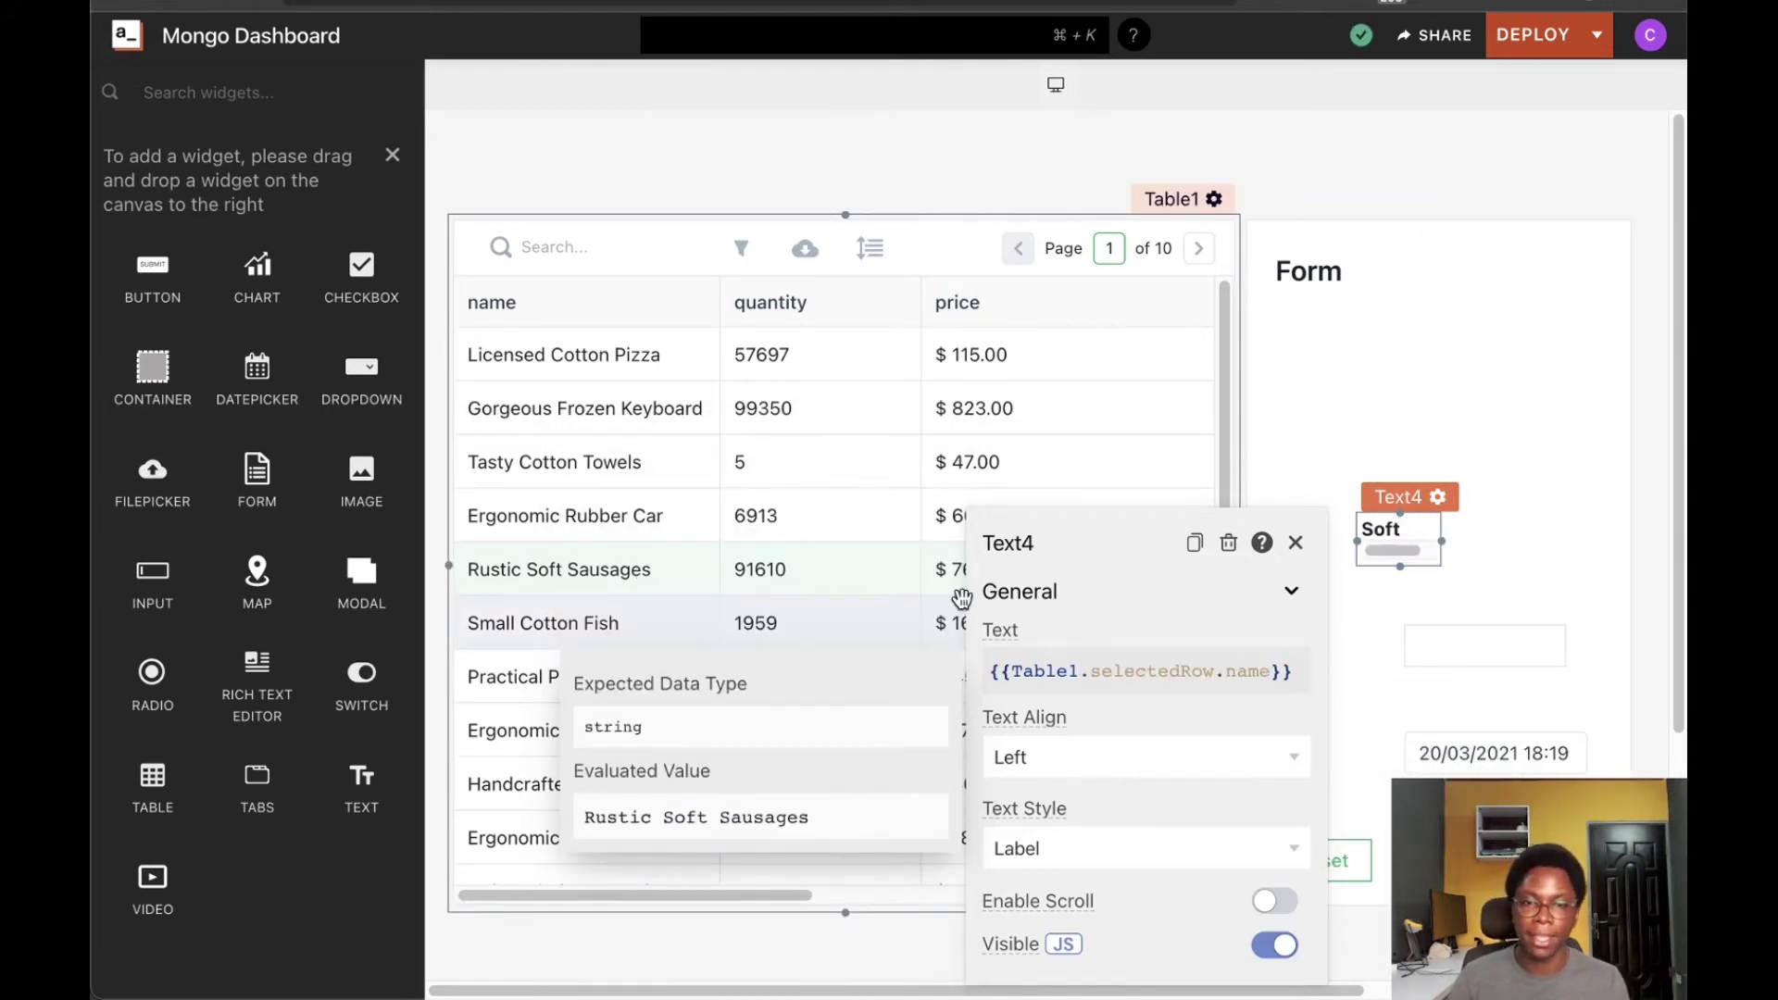
# Widen Text4 so the product name fits, then select the Ergonomic Rubber Car row
pyautogui.click(1478, 557)
pyautogui.moveTo(1441, 539); pyautogui.dragTo(1598, 543)
pyautogui.moveTo(1356, 541); pyautogui.dragTo(1258, 643)
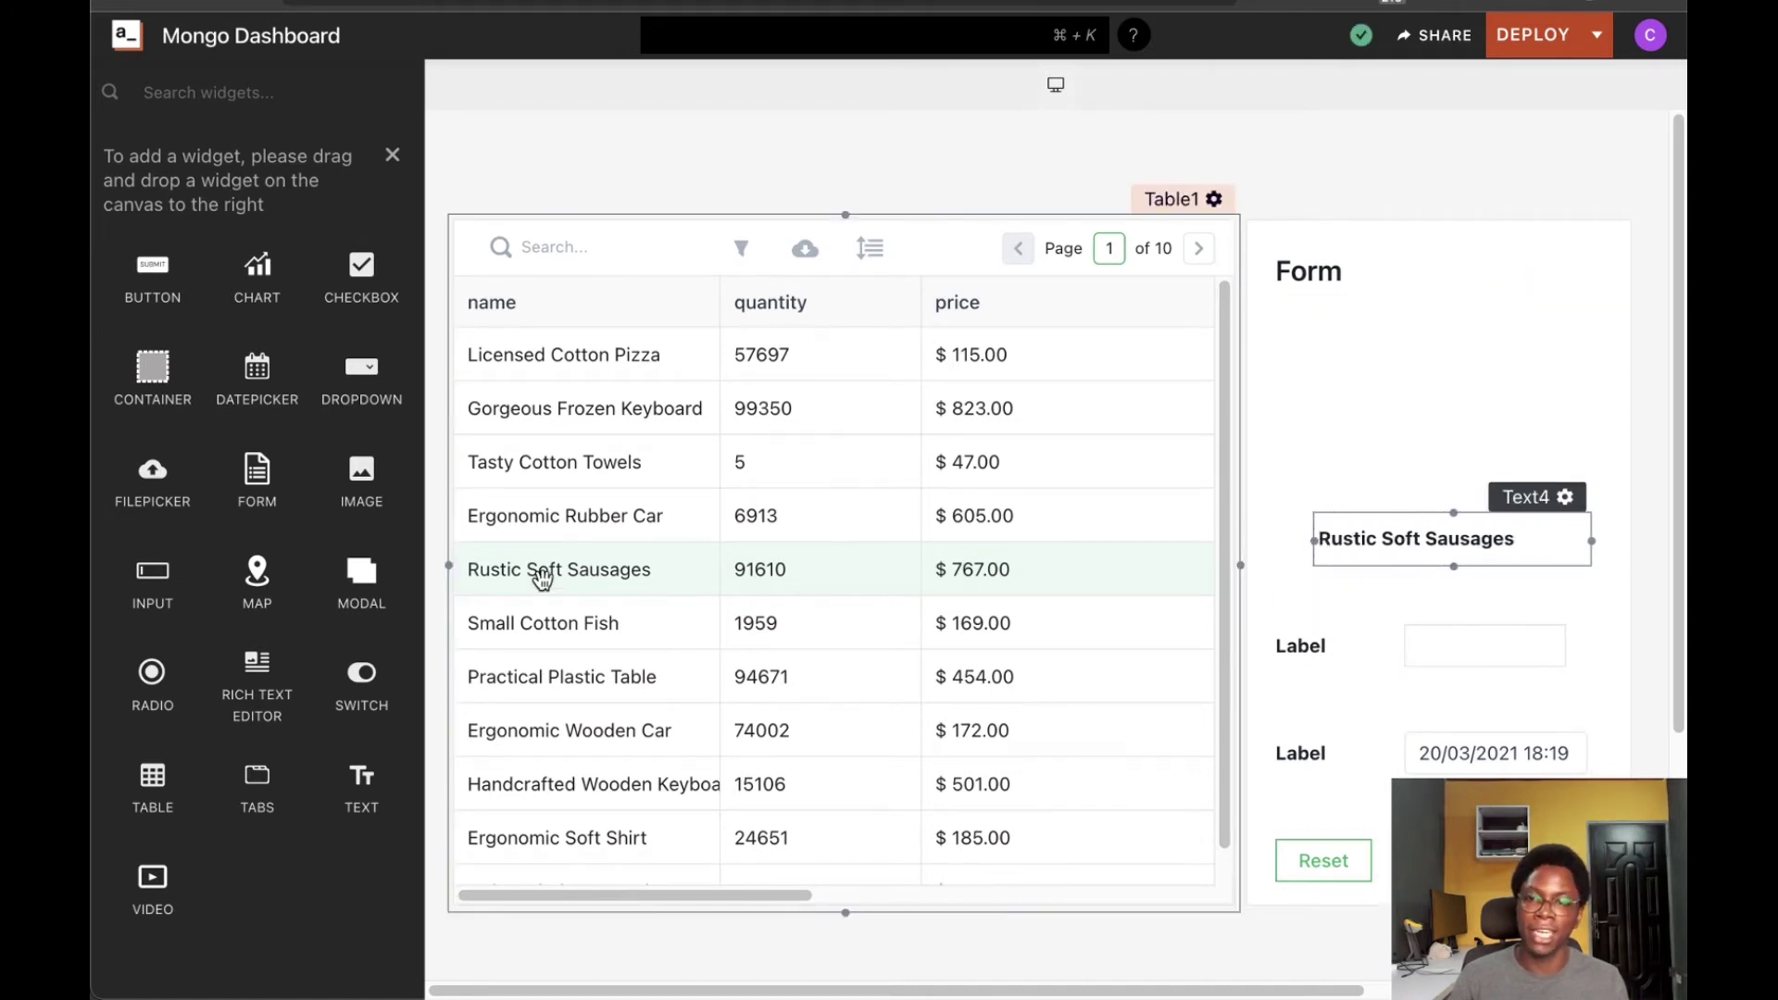
pyautogui.click(558, 526)
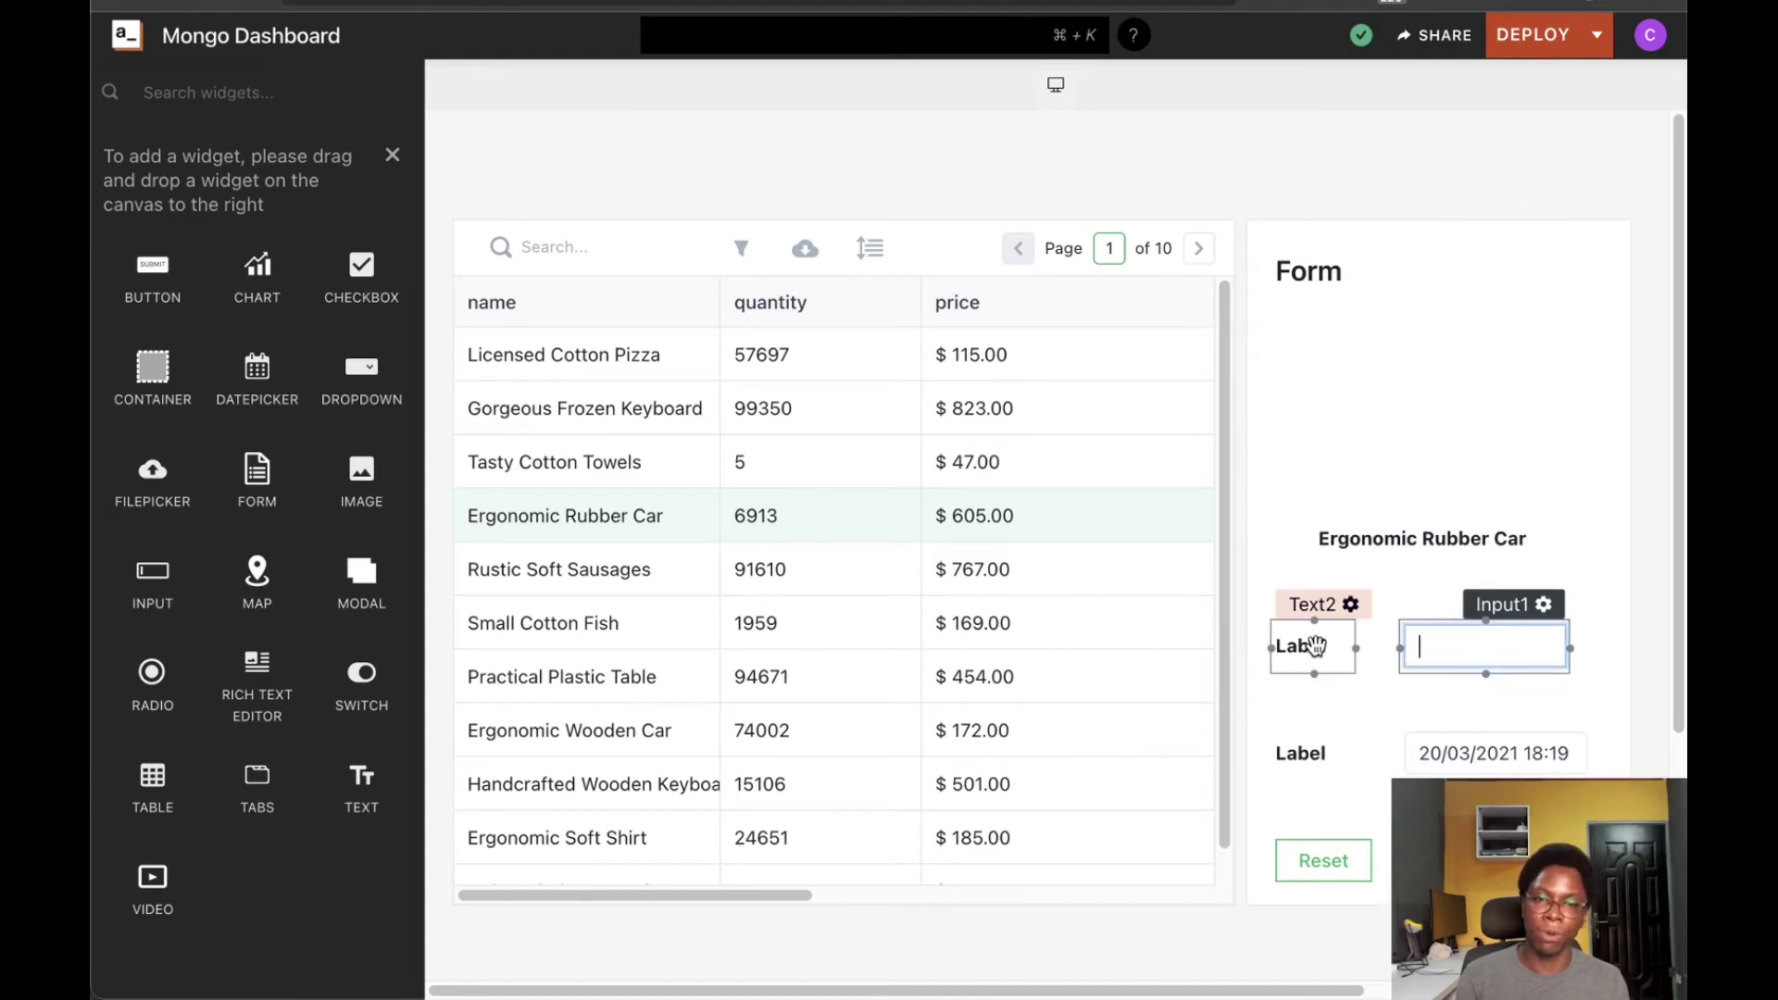
# Label Text2 'Quantity' and Text3 'Expiry', widening the Quantity label to show fully
pyautogui.click(1353, 604)
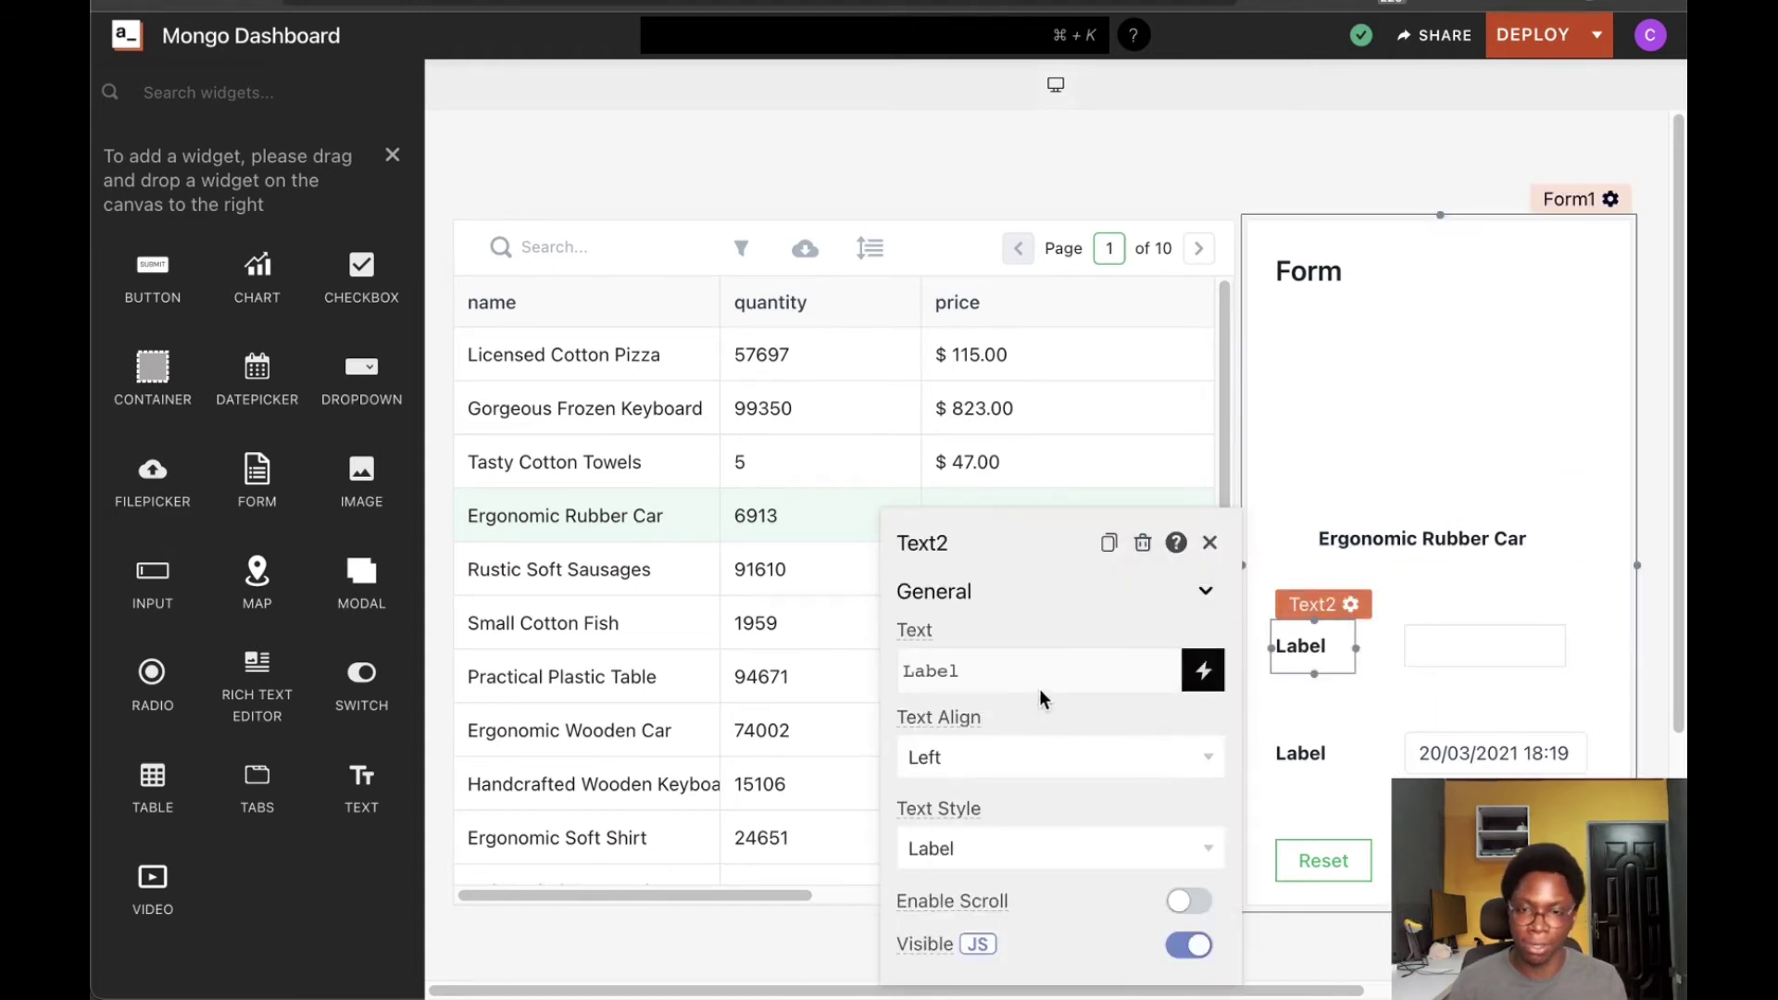
pyautogui.click(992, 667)
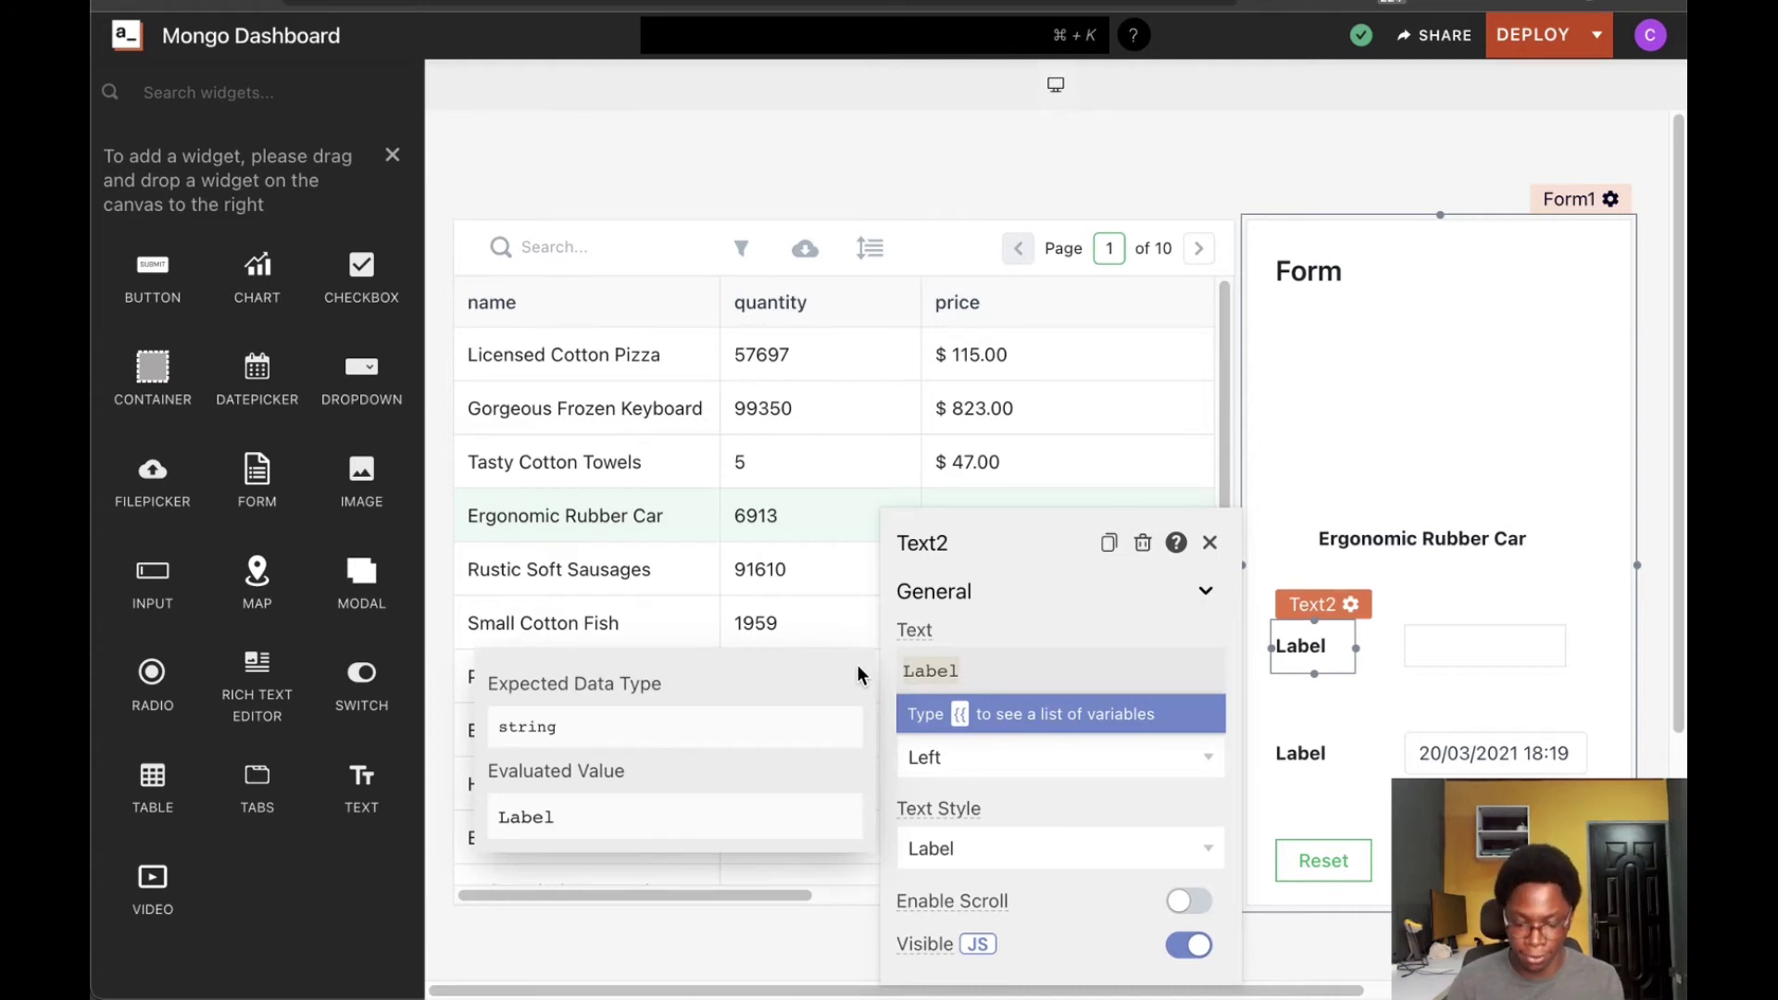
pyautogui.write('Qua')
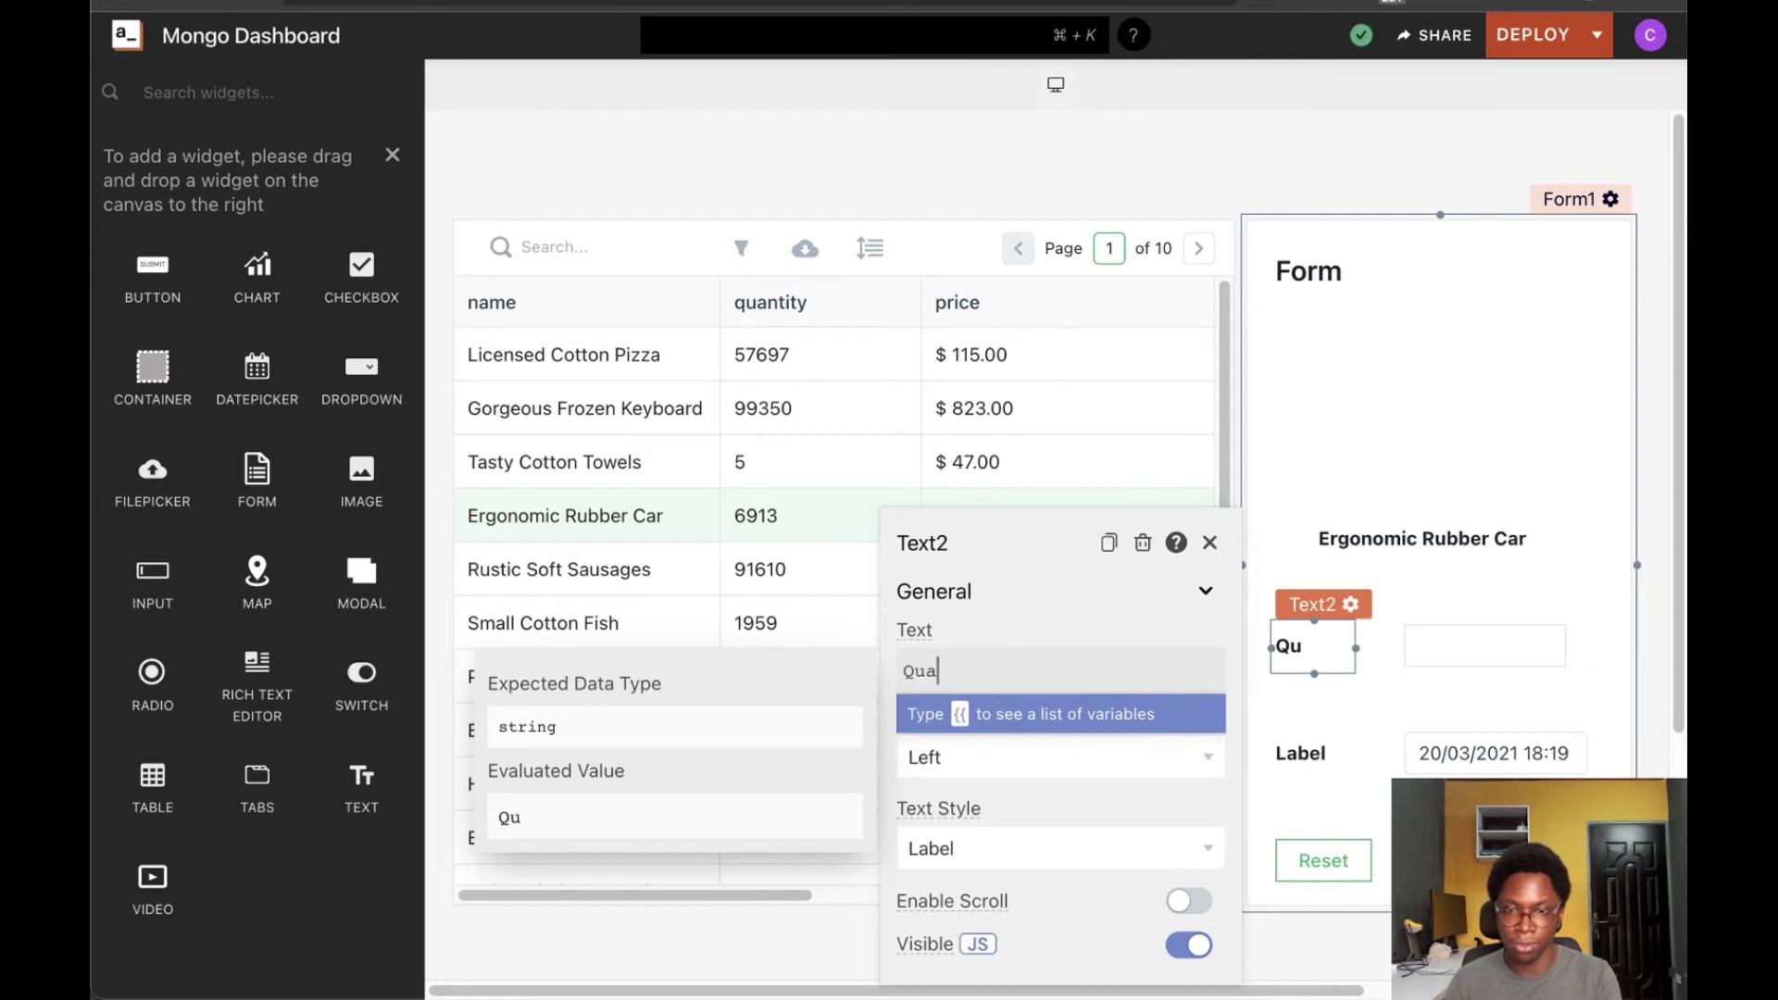
pyautogui.write('ntity')
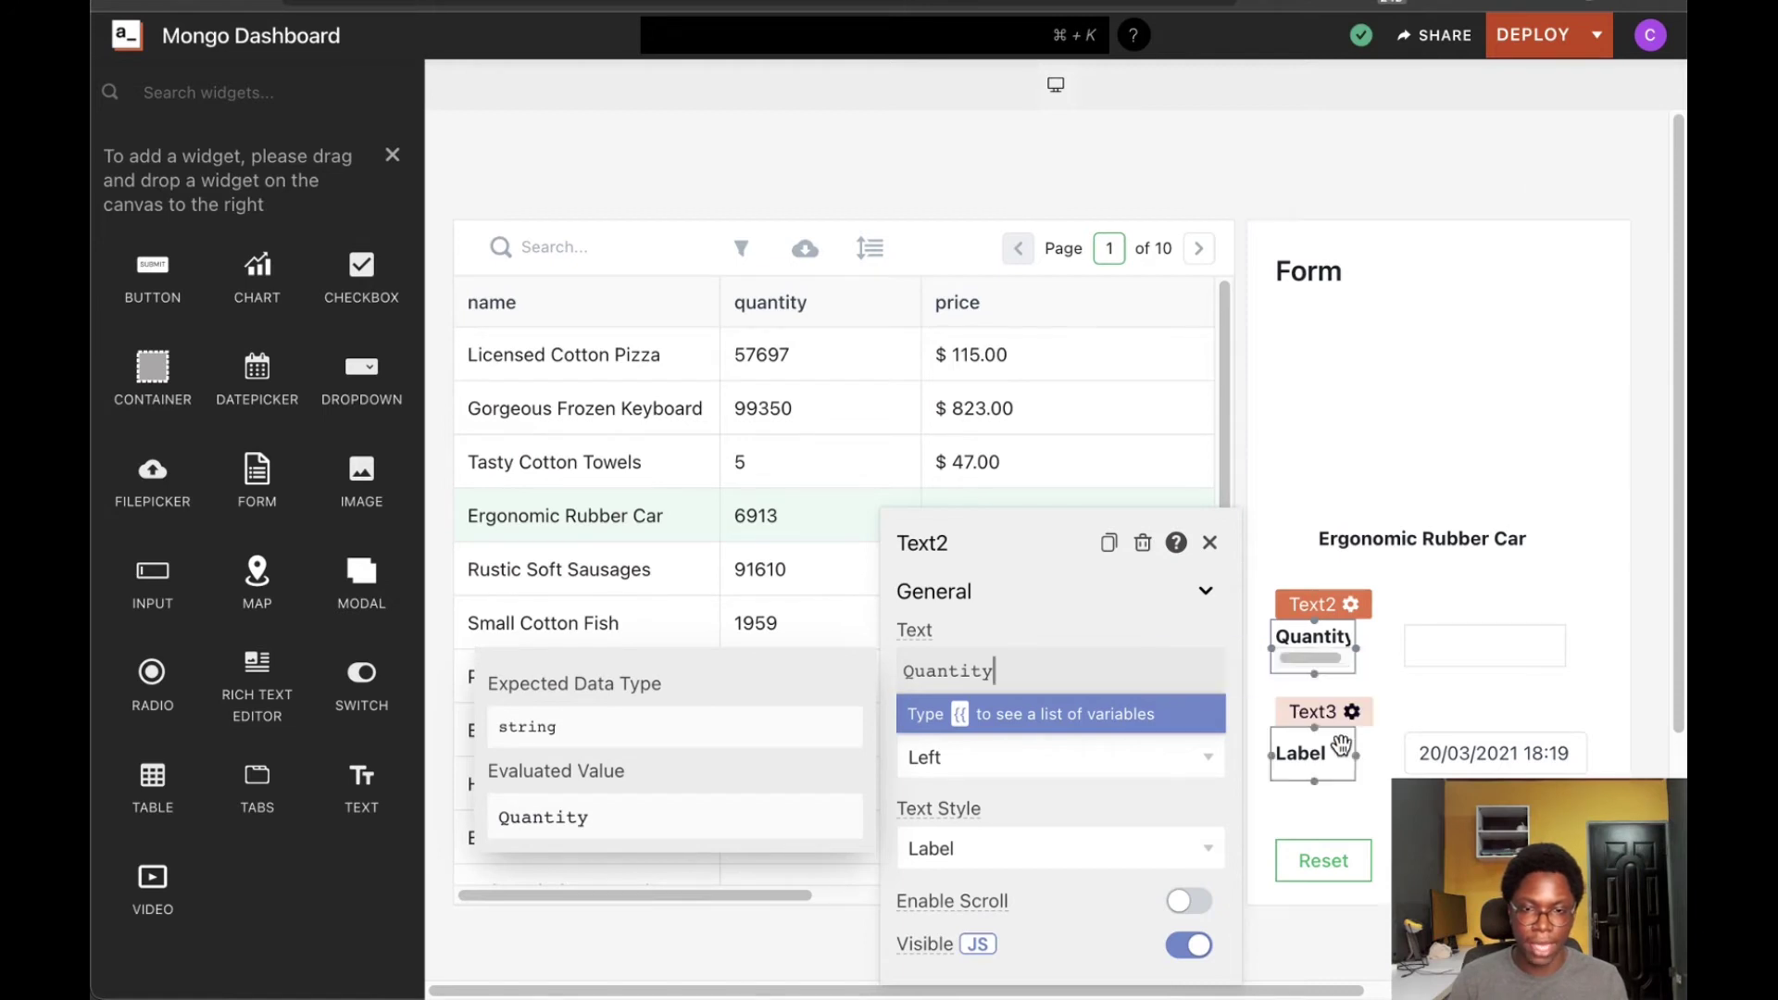
pyautogui.click(1351, 710)
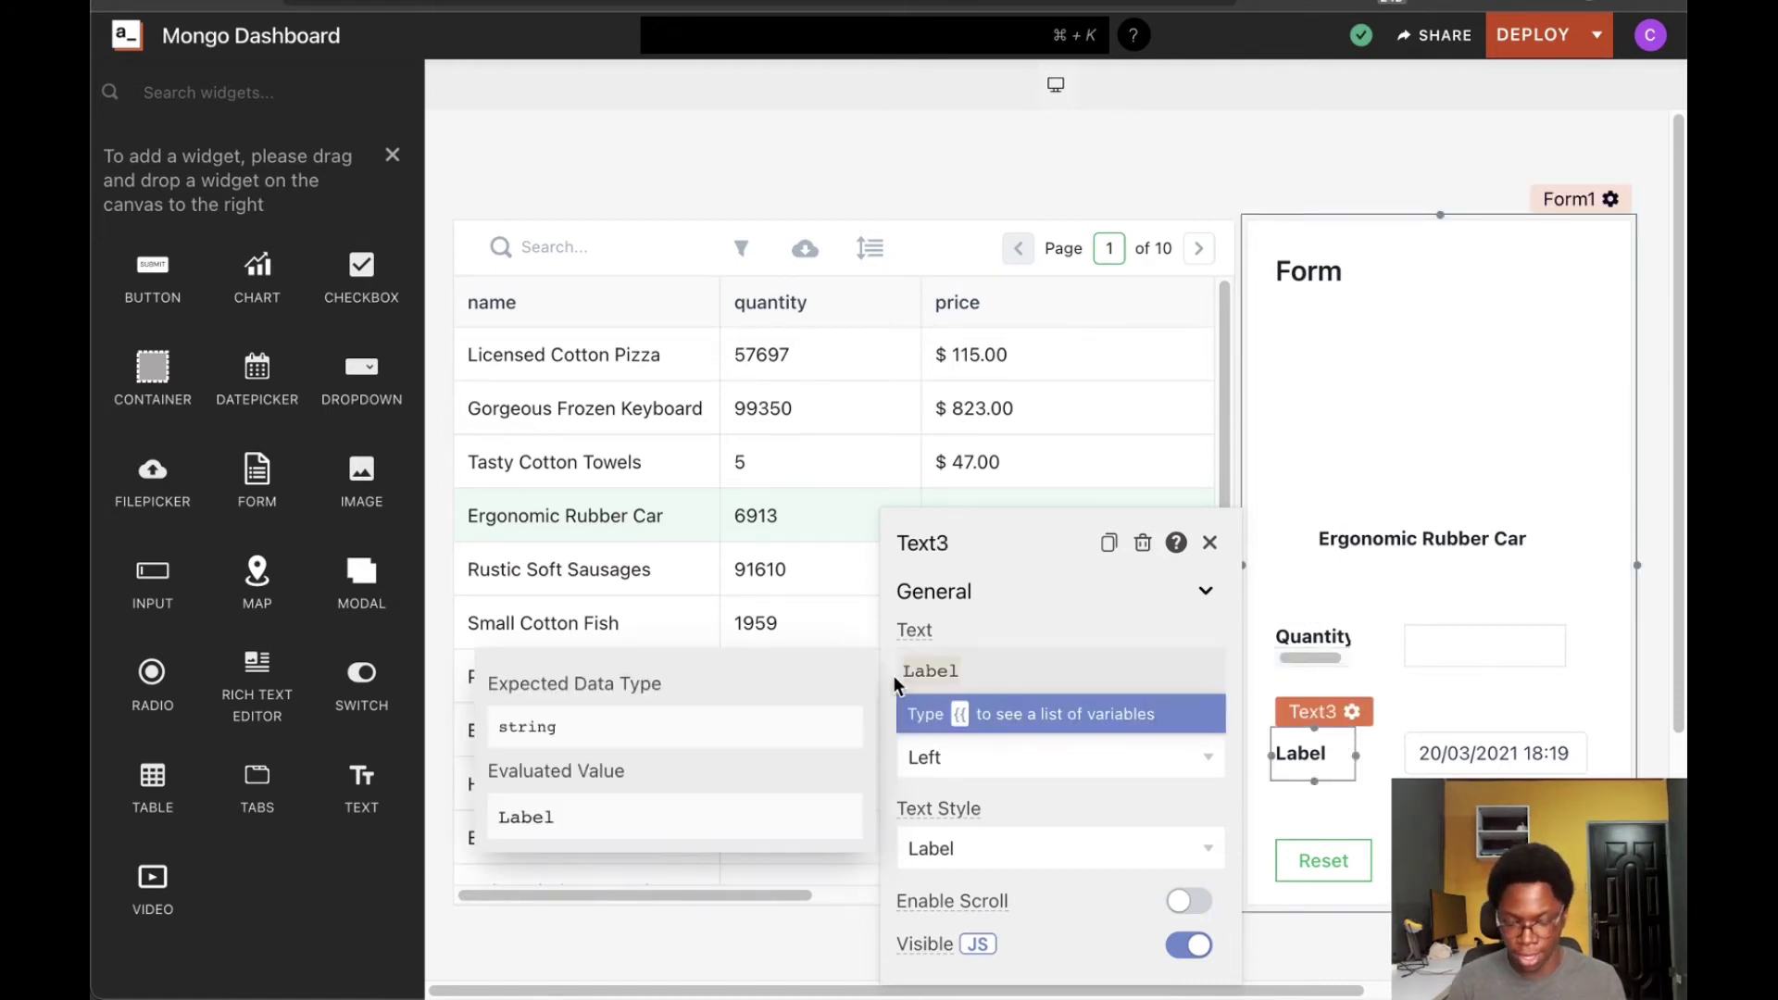
pyautogui.write('E')
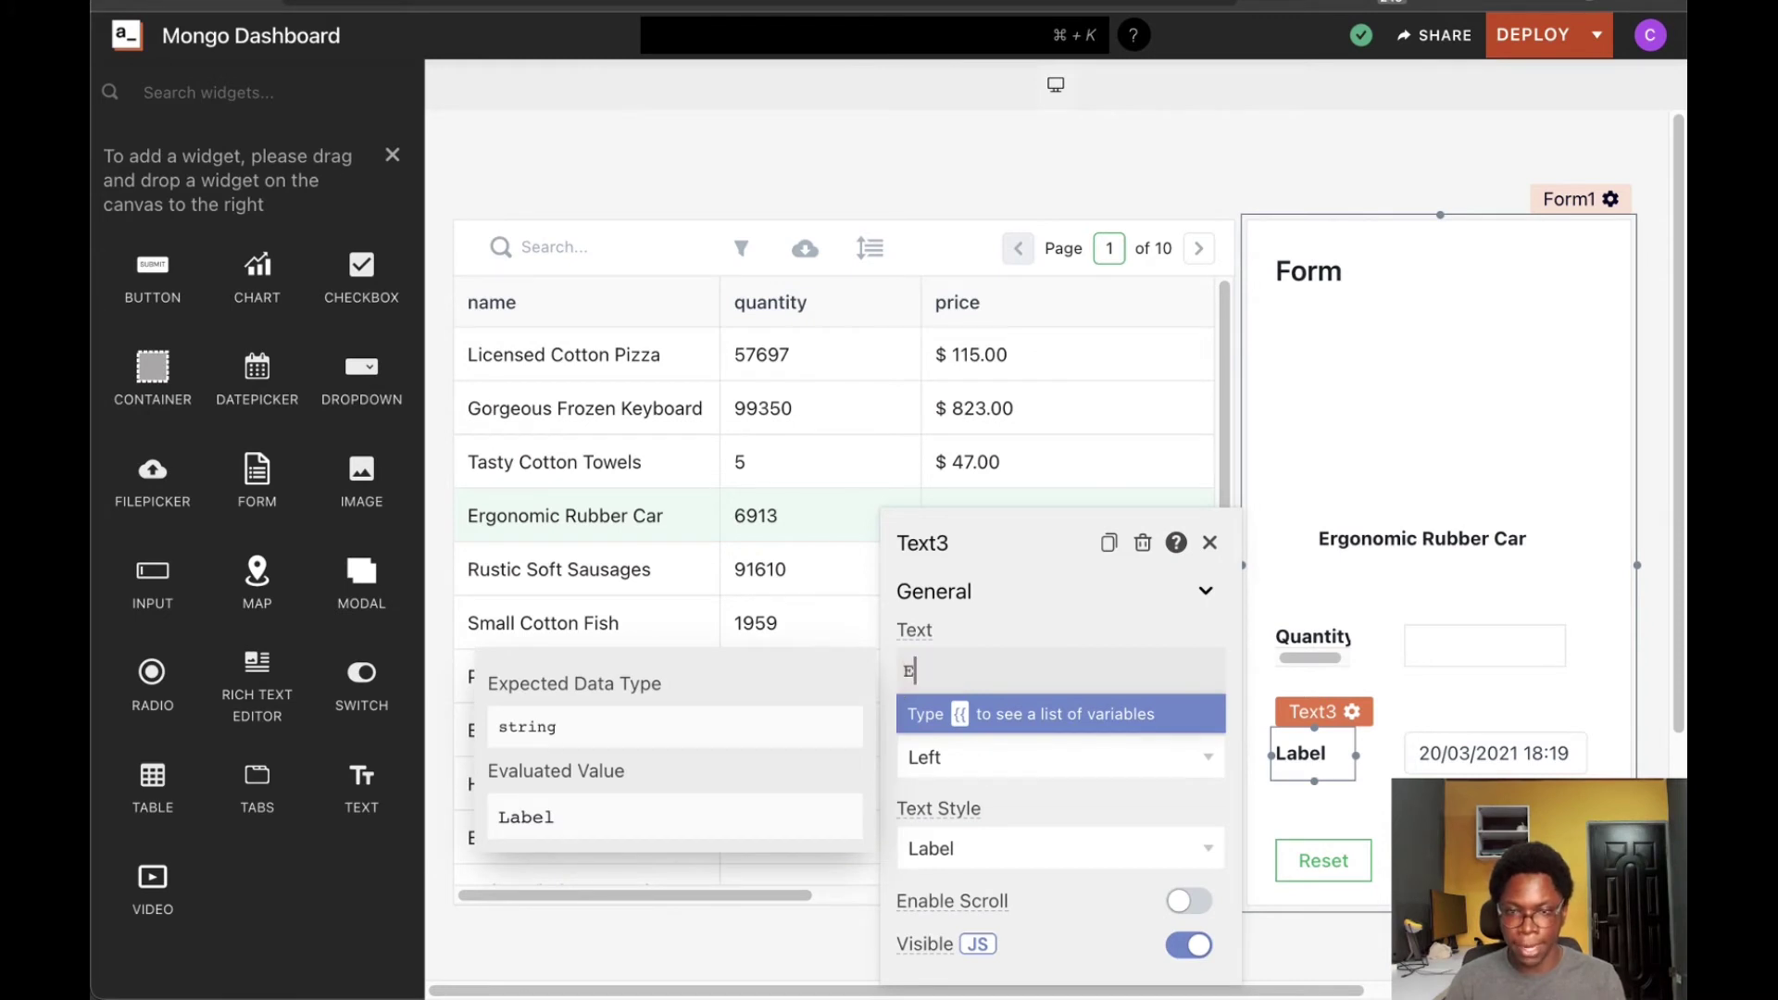
pyautogui.write('xpiry')
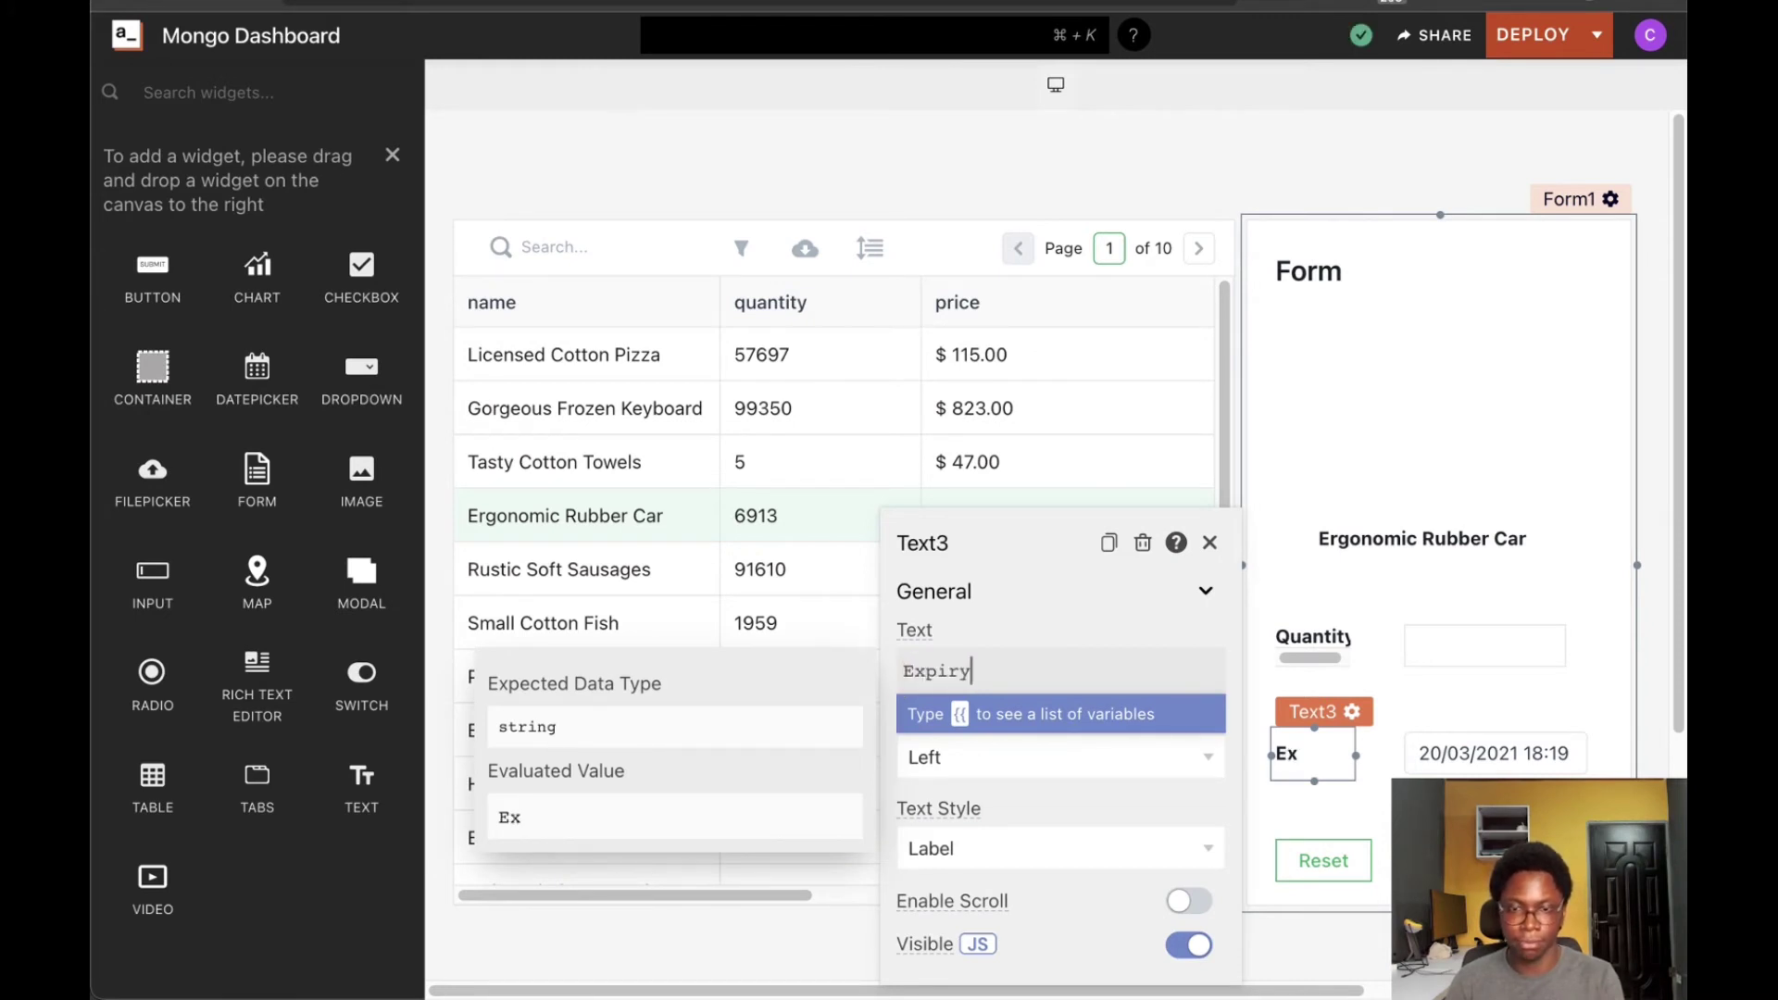
pyautogui.click(1389, 699)
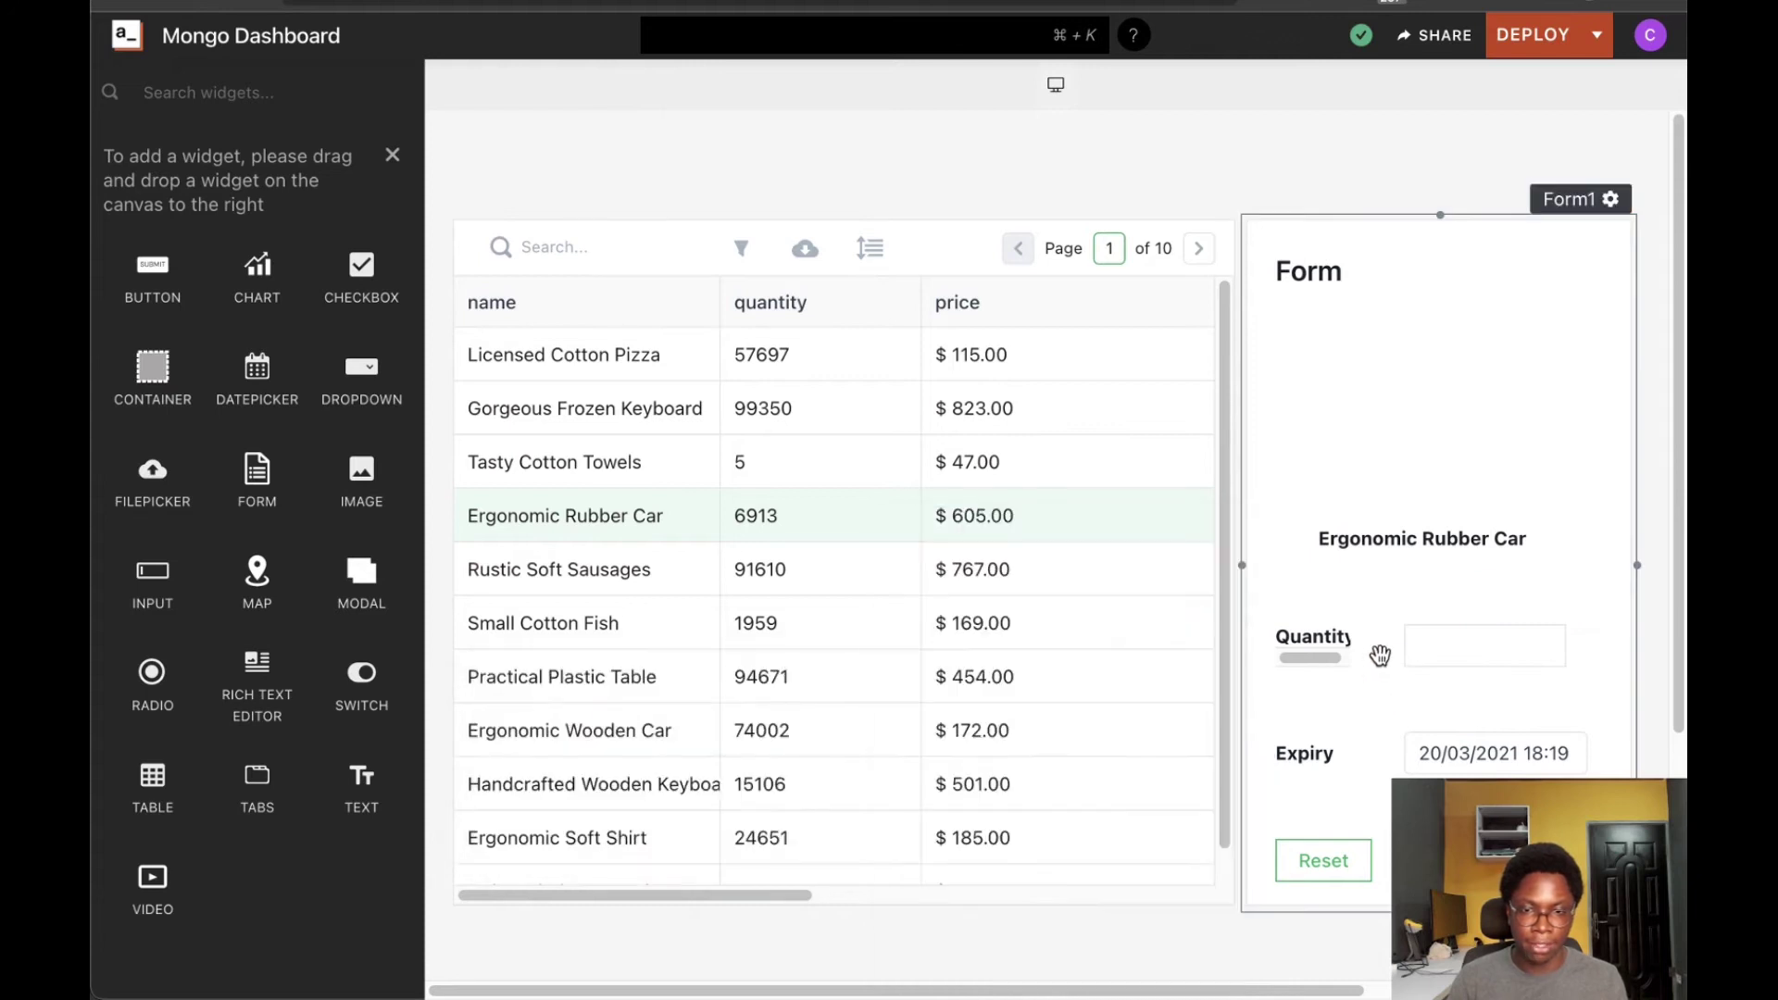
pyautogui.moveTo(1349, 641); pyautogui.dragTo(1384, 694)
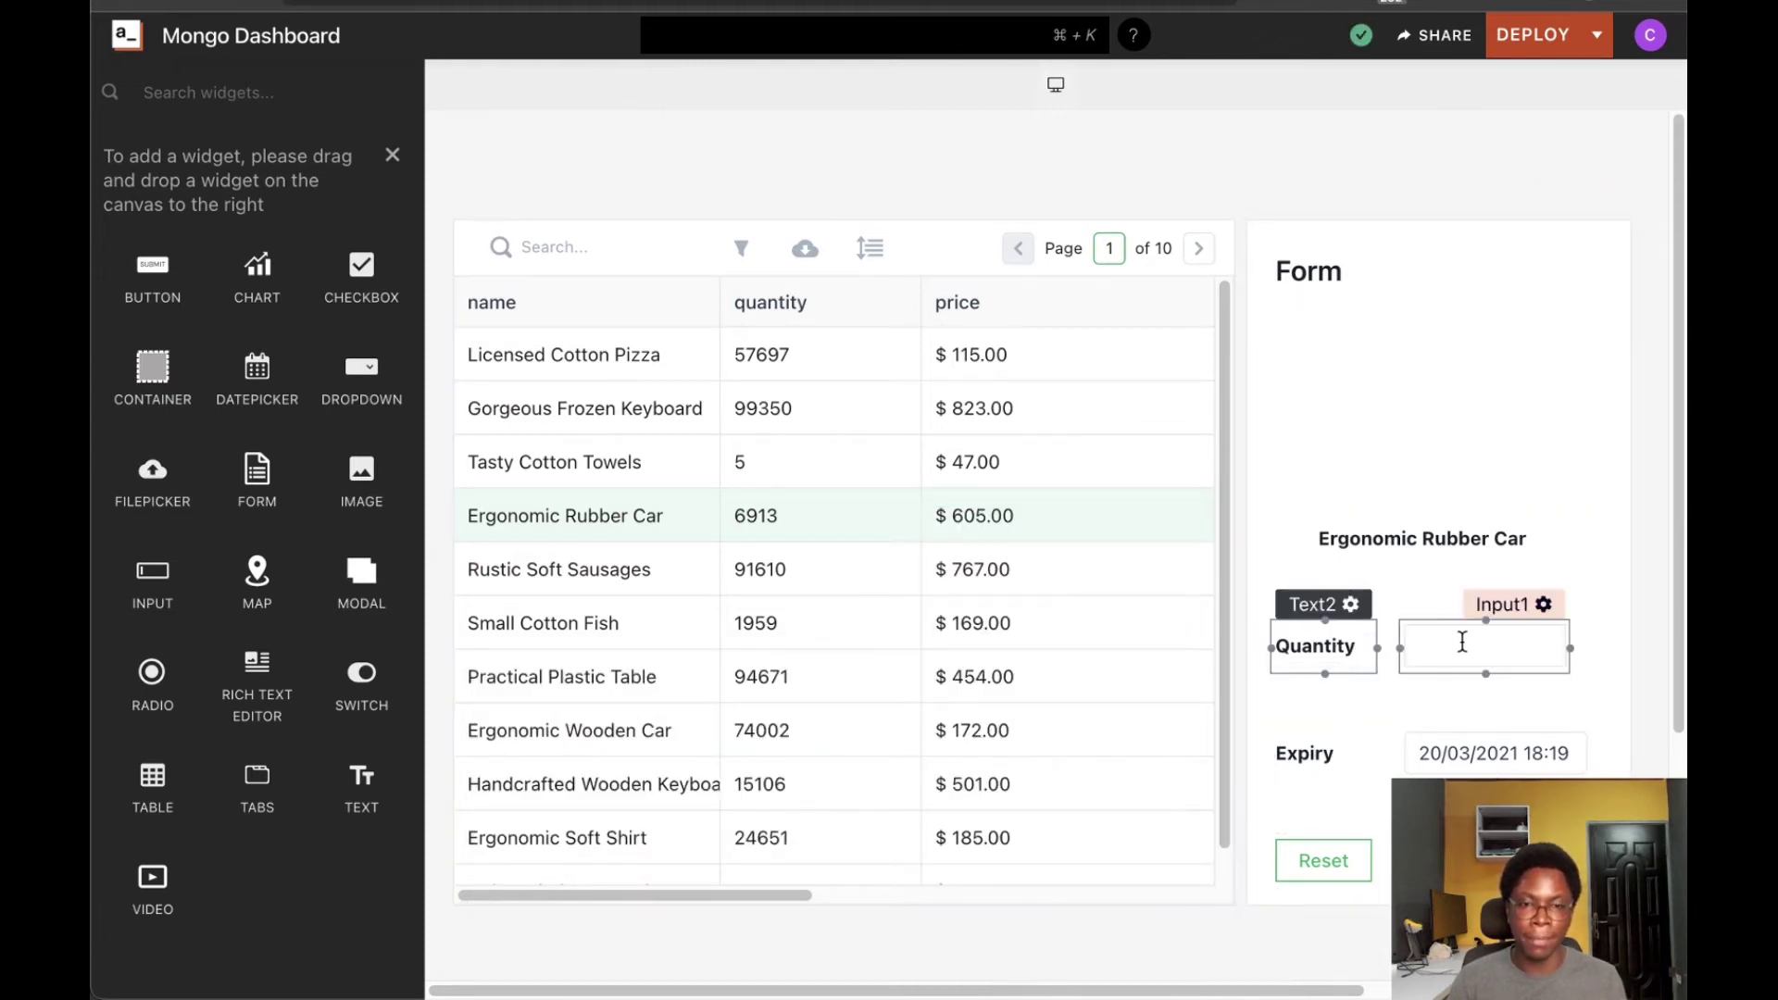
# Make Input1 a Number field defaulting to {{Table1.selectedRow.quantity}}
pyautogui.click(1544, 603)
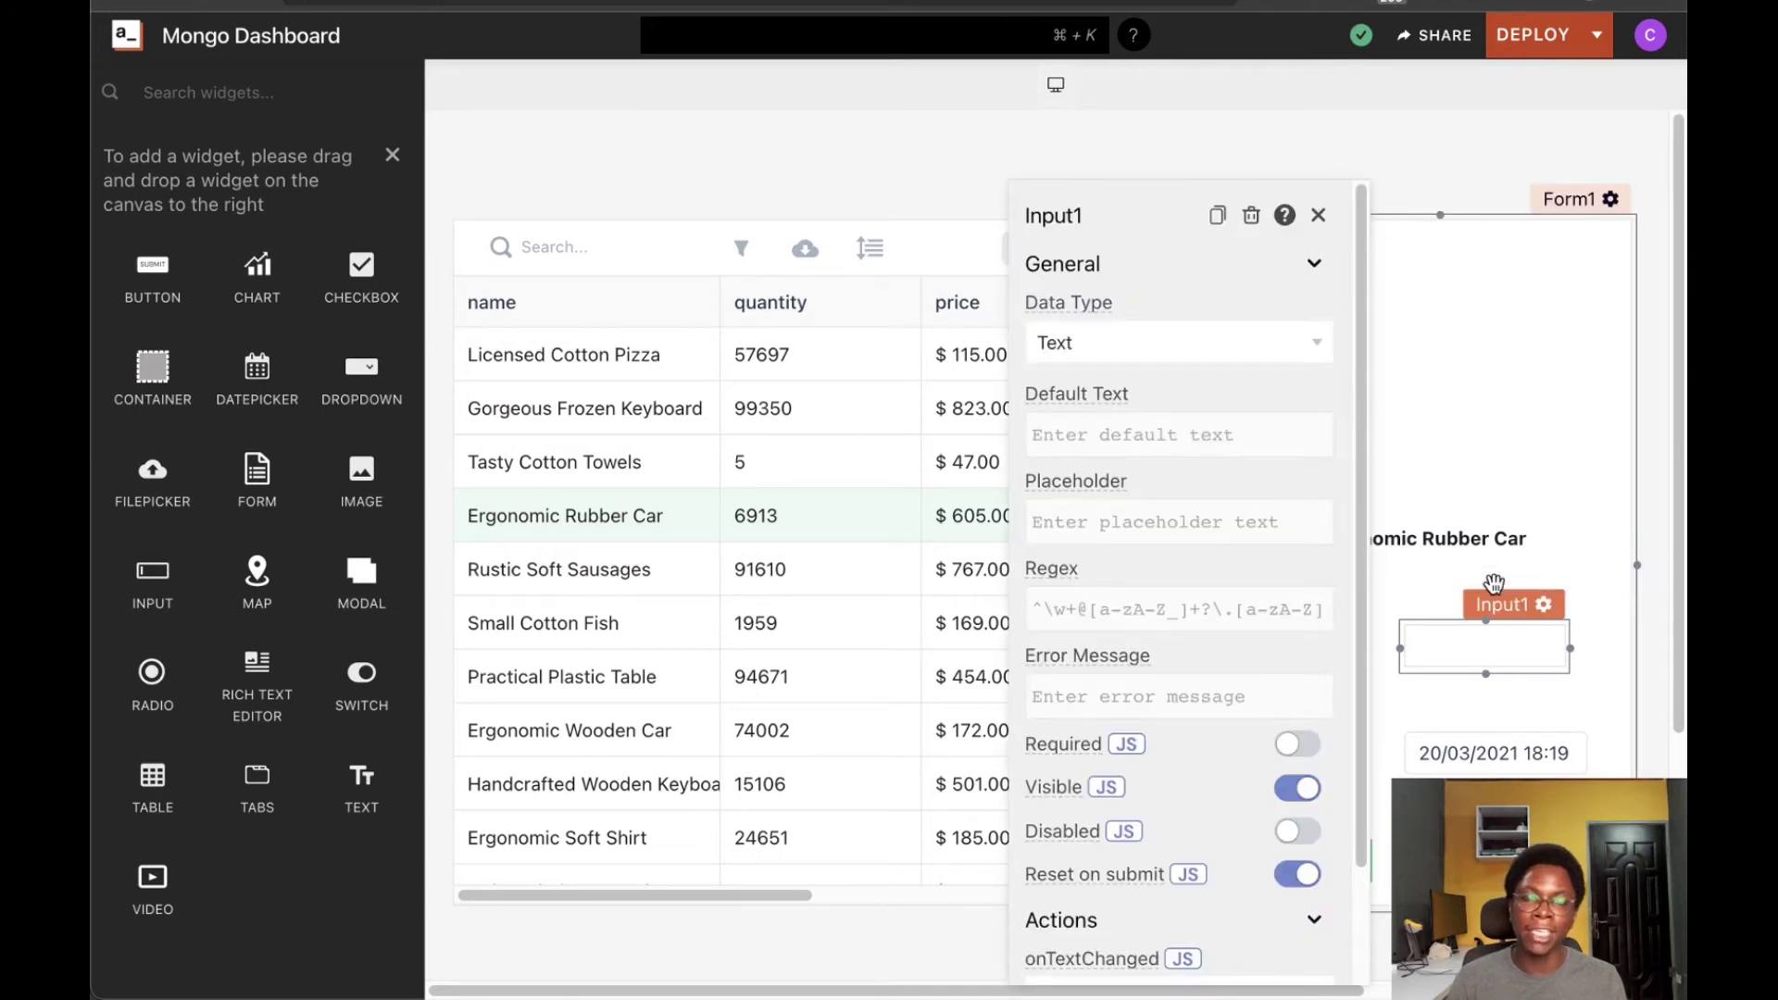
pyautogui.click(1169, 438)
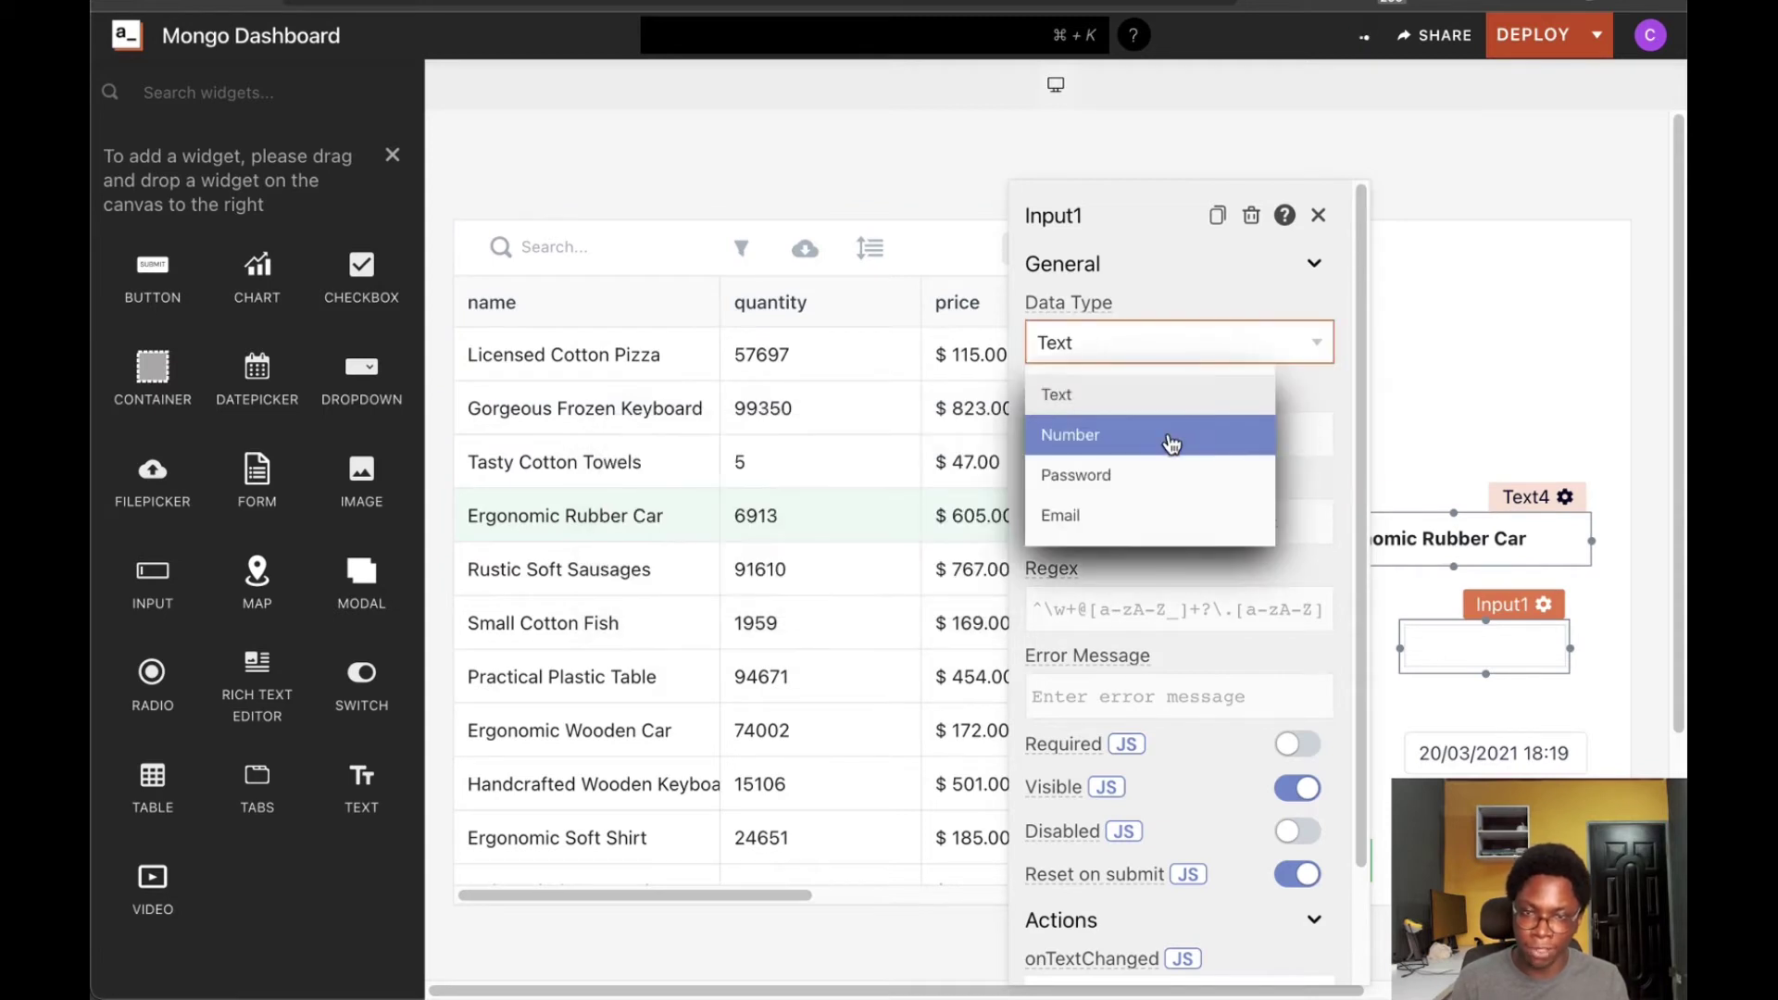
pyautogui.click(1171, 448)
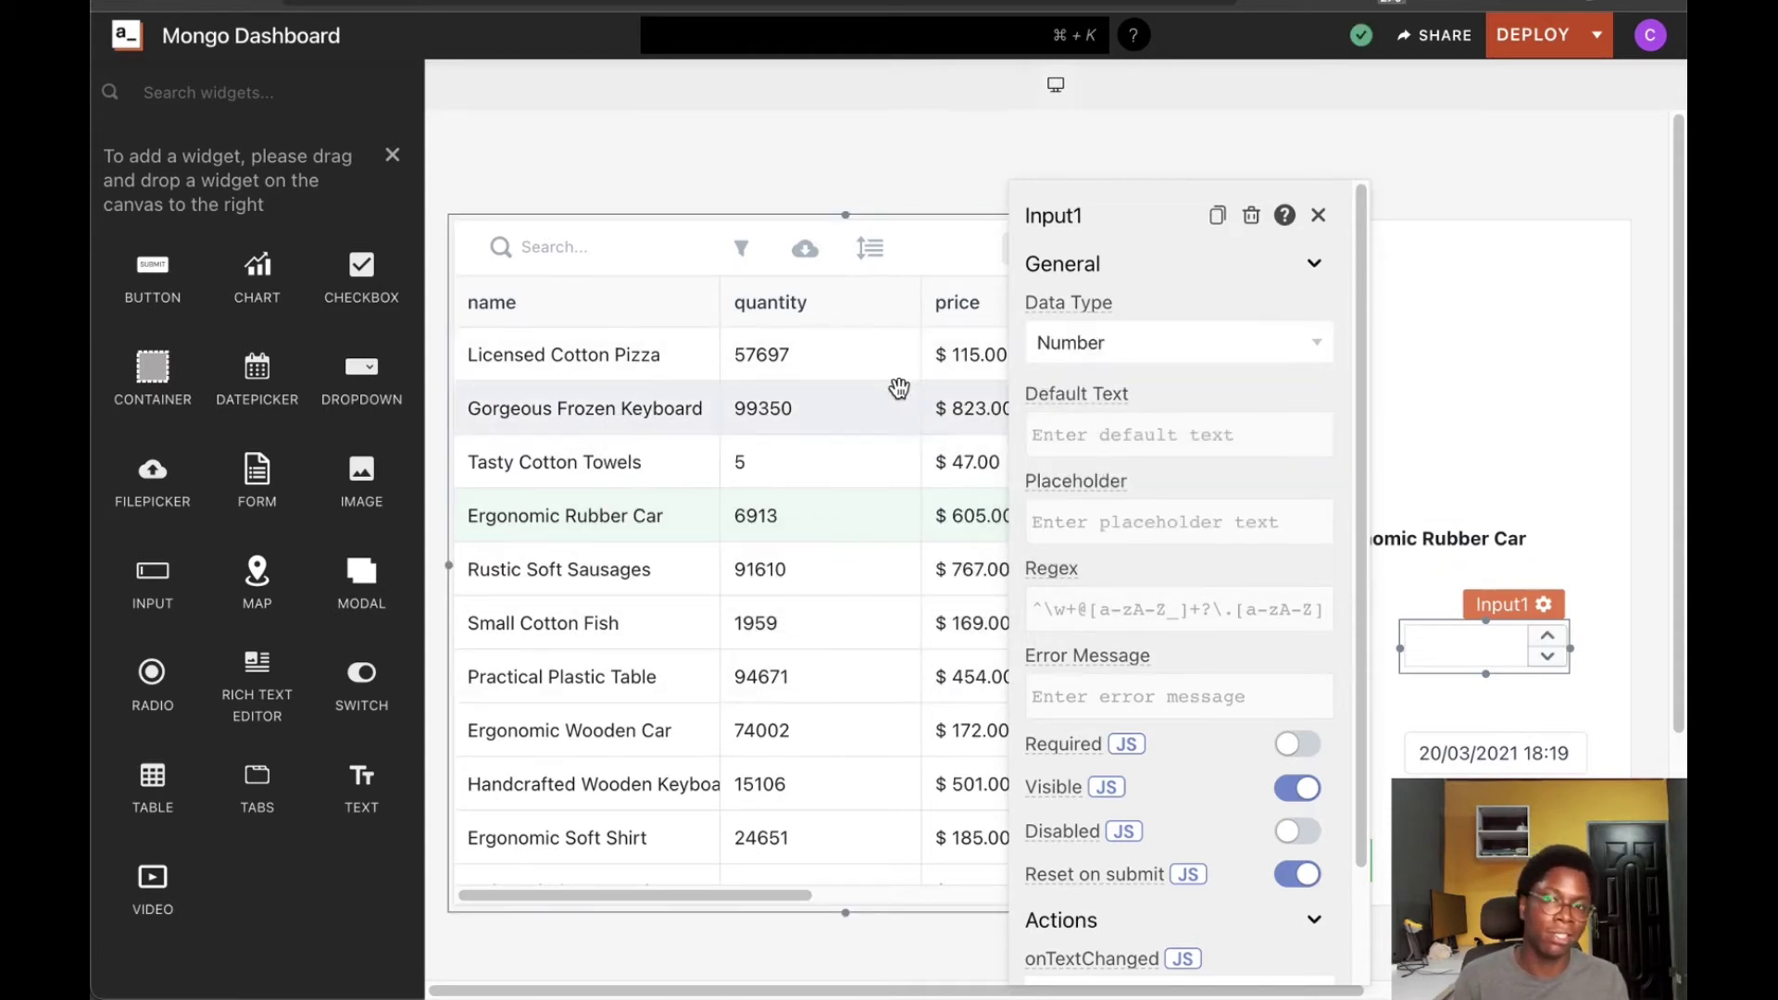
pyautogui.click(1138, 431)
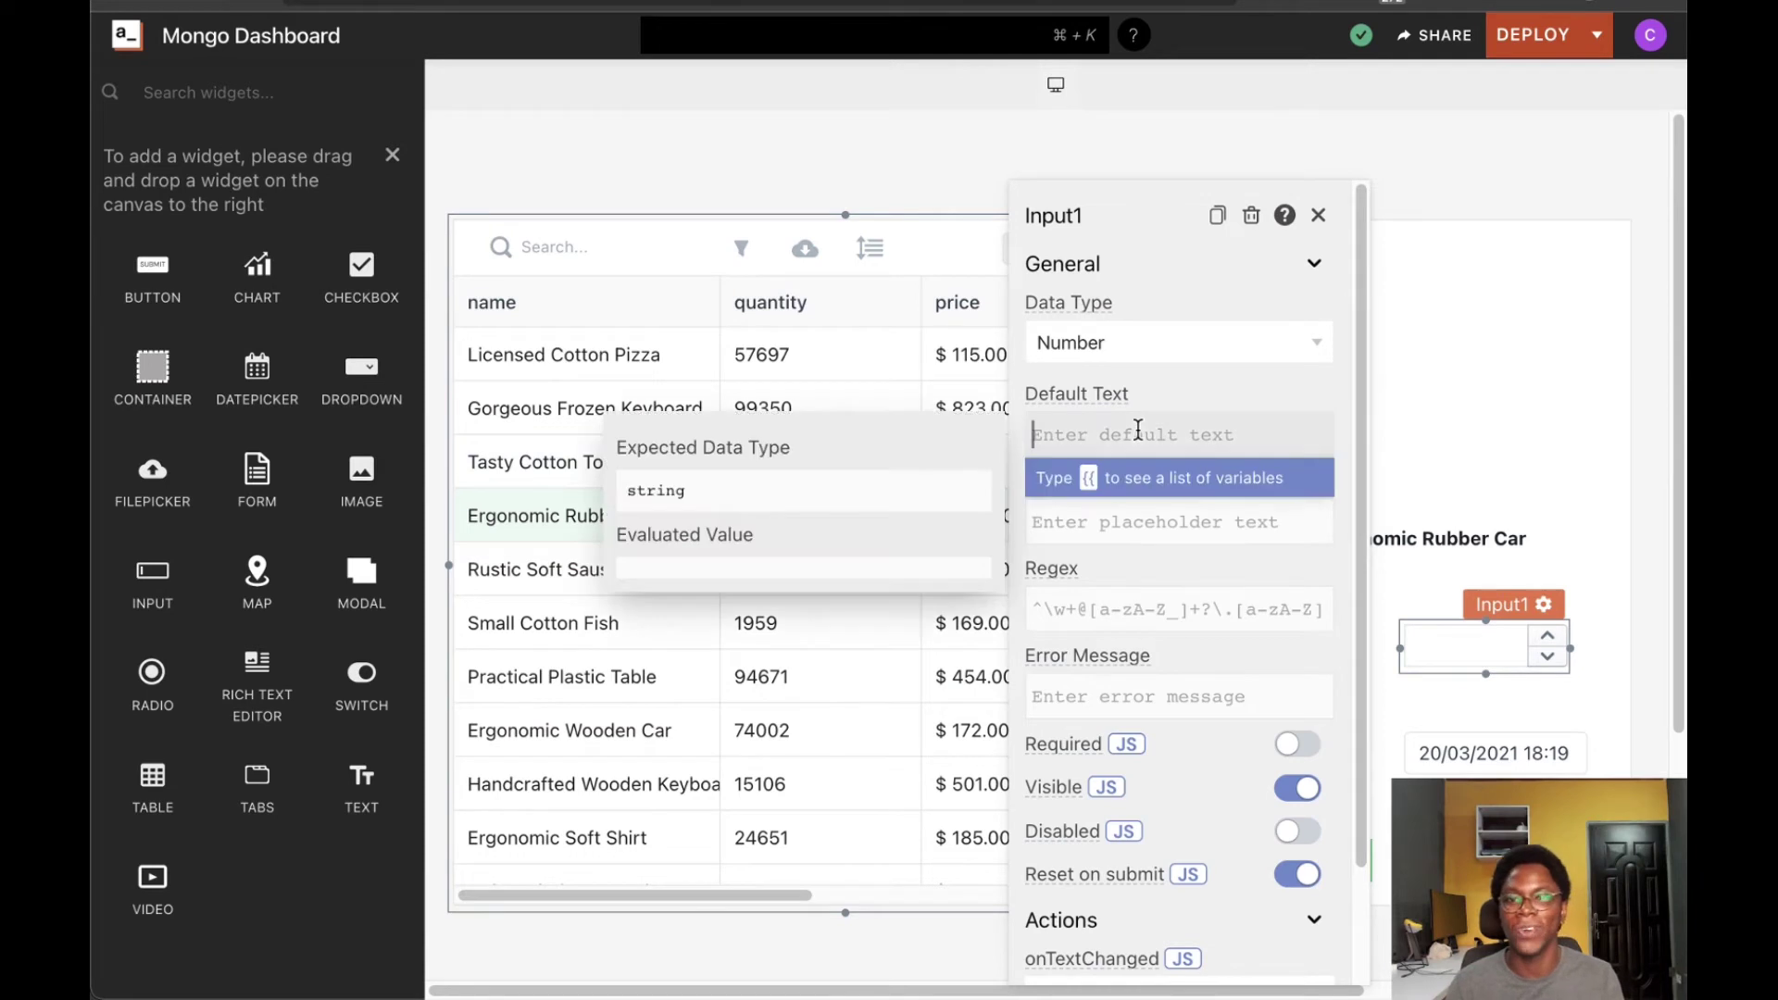
pyautogui.write('{{')
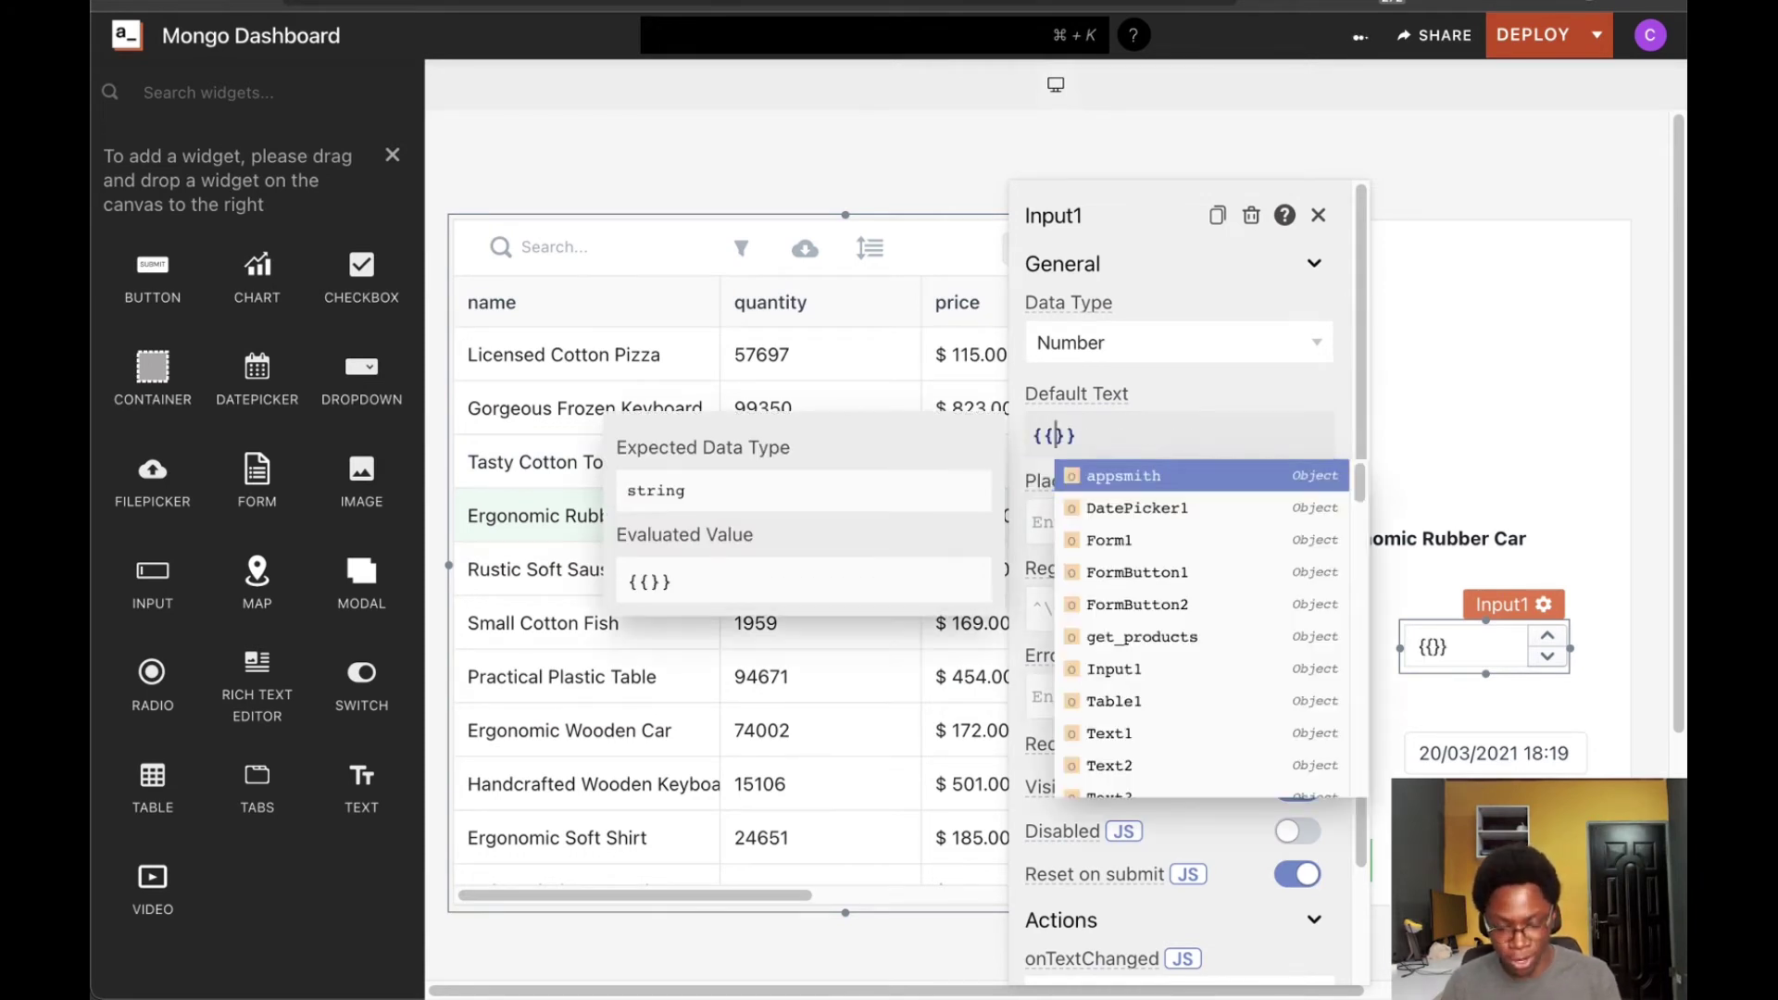
pyautogui.write('Table1')
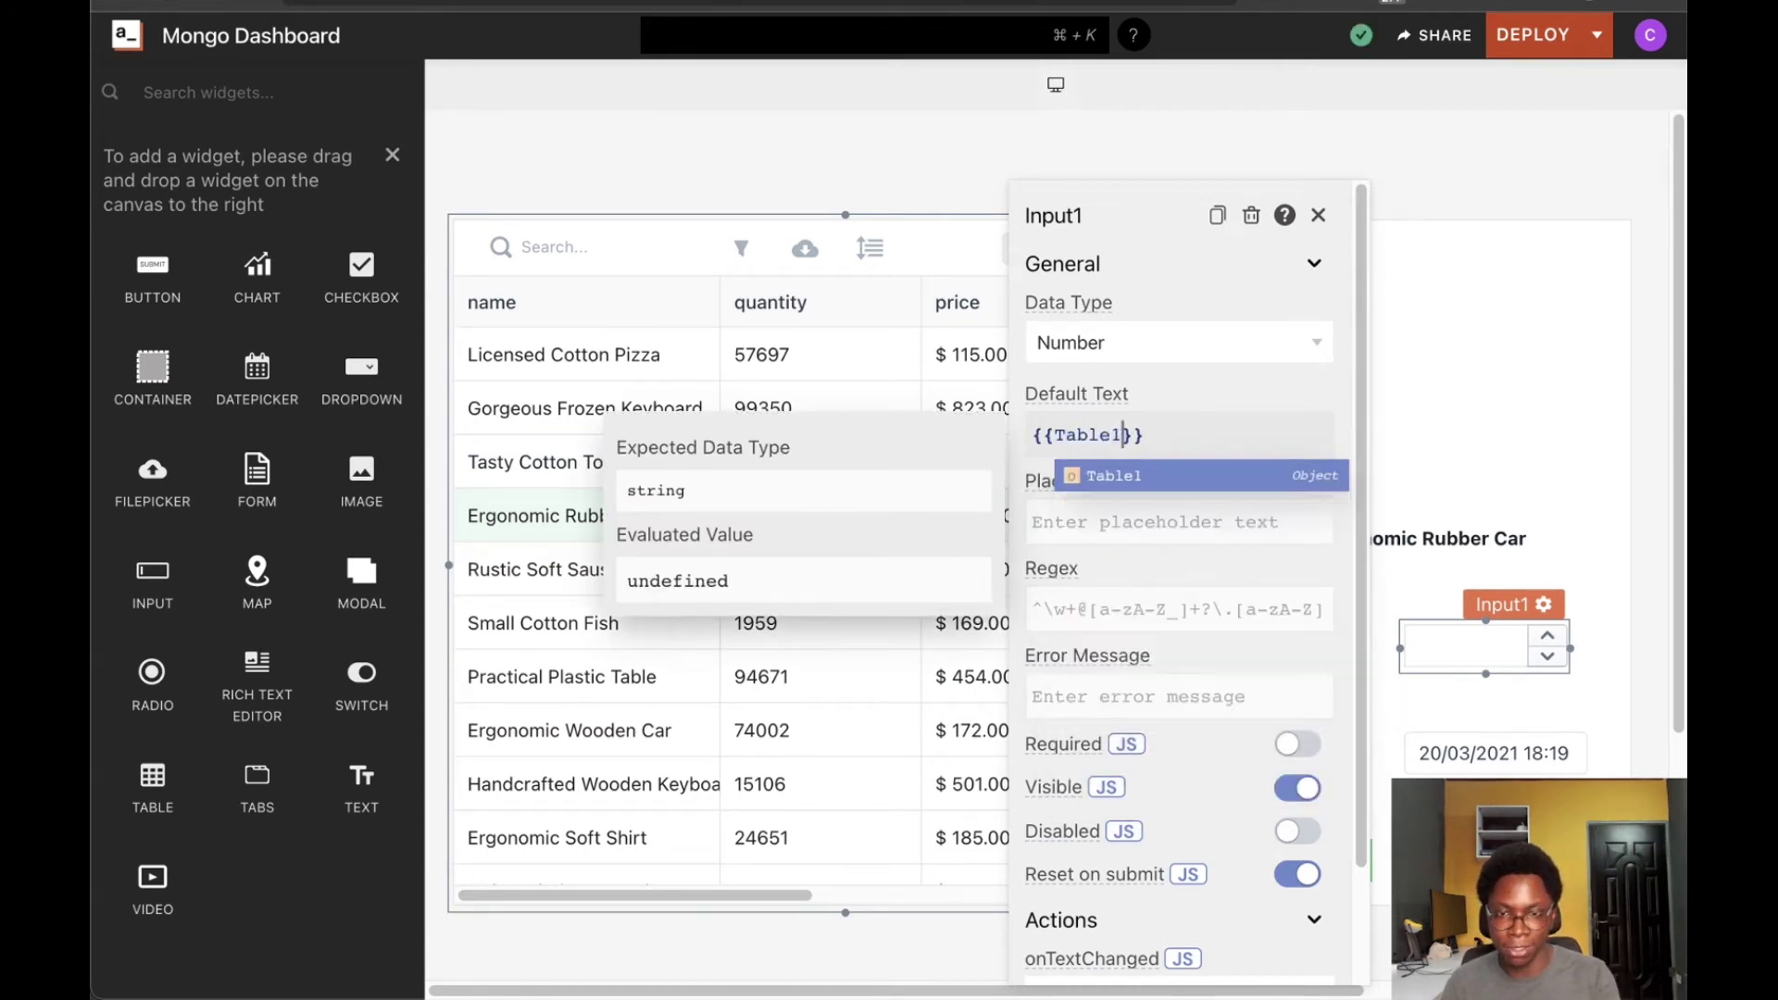
pyautogui.write('.se')
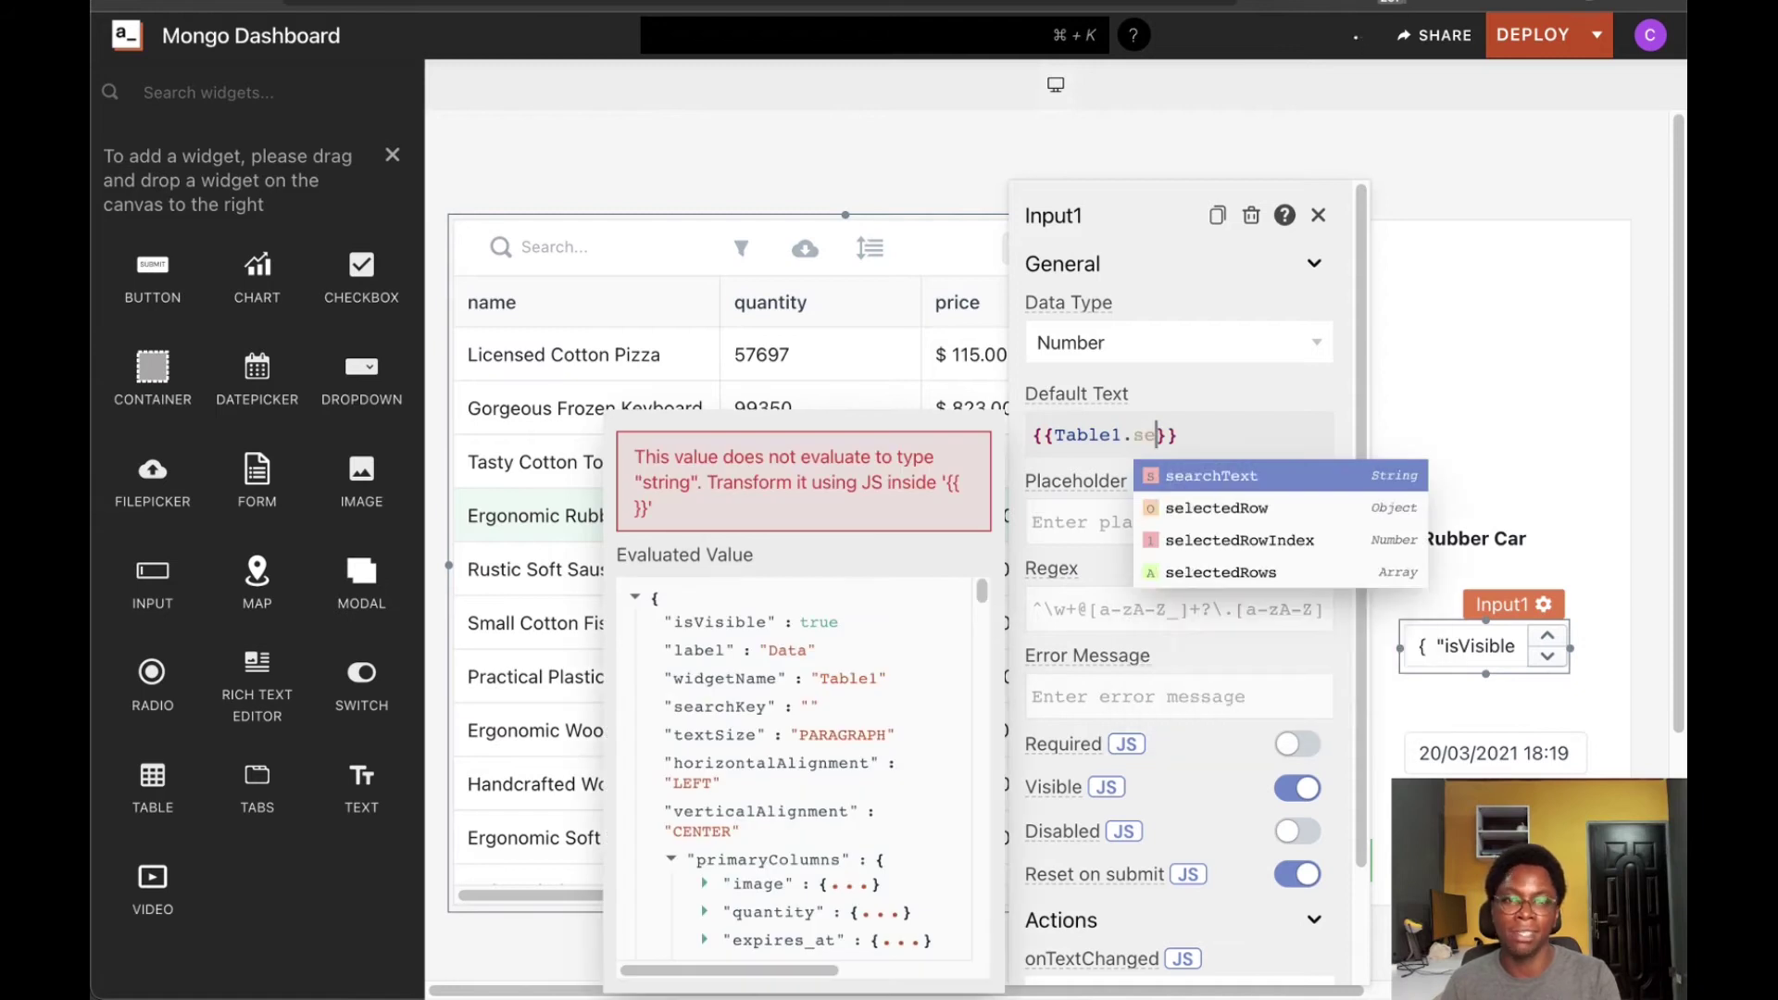
pyautogui.press('Down')
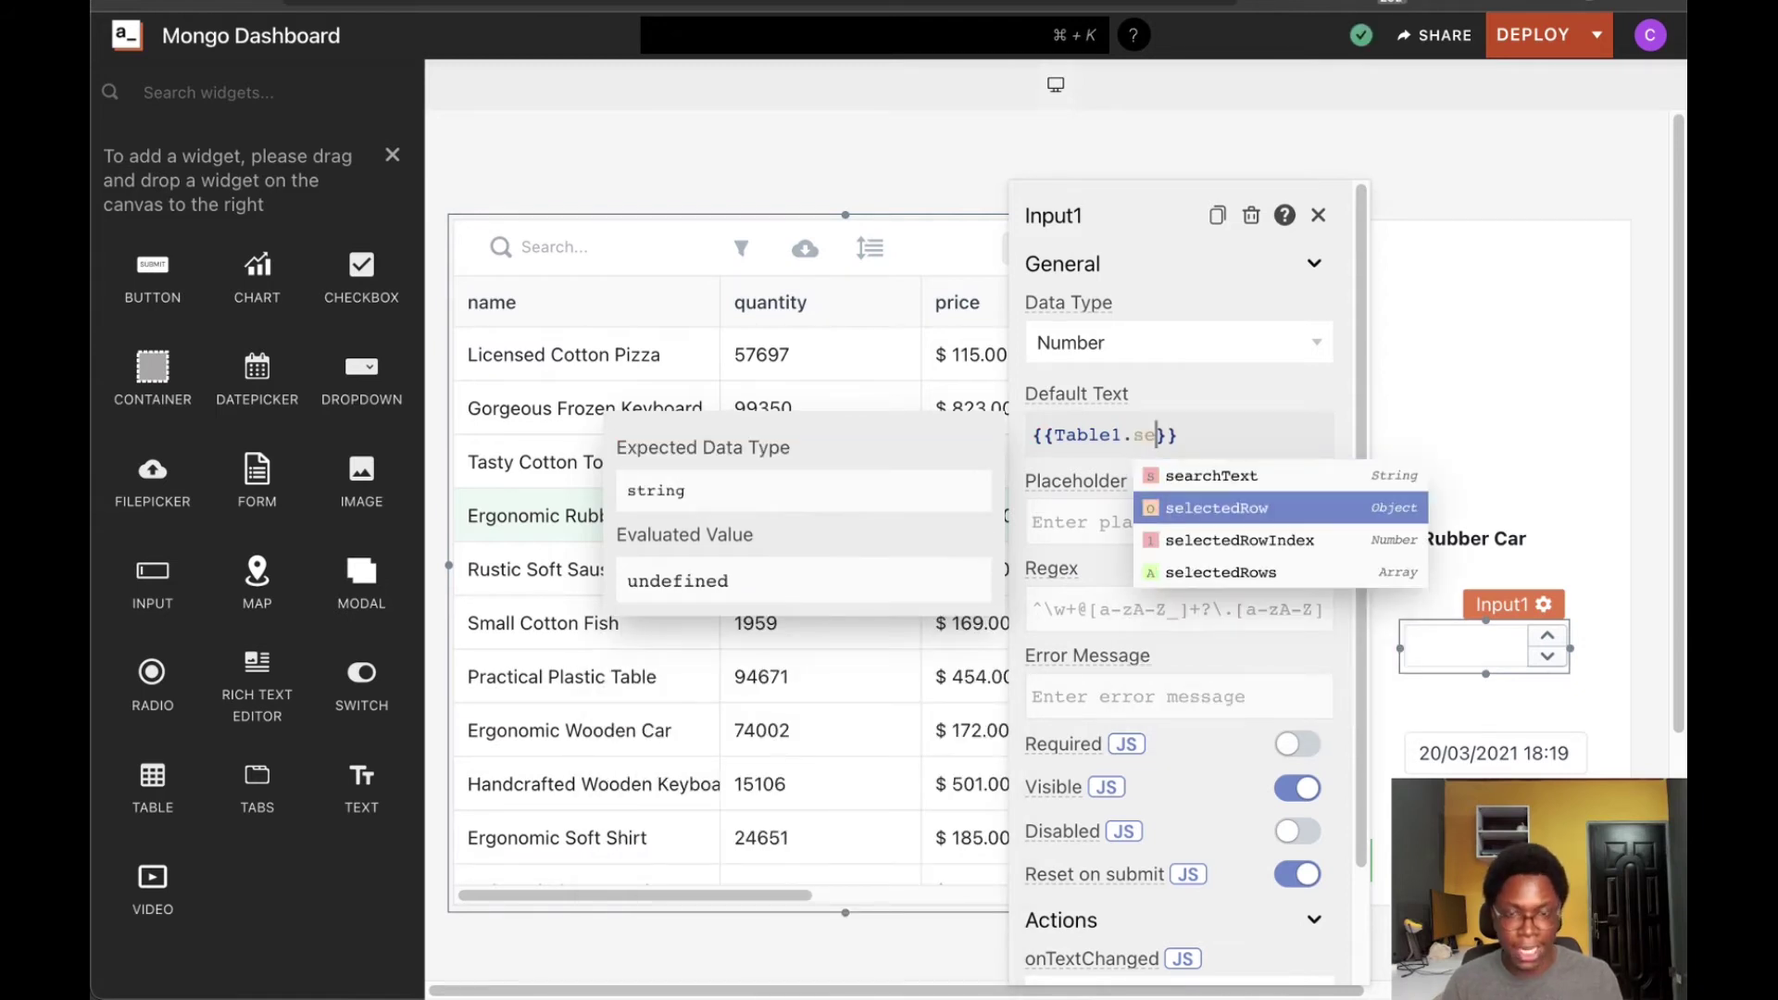
pyautogui.press('Return')
pyautogui.write('.')
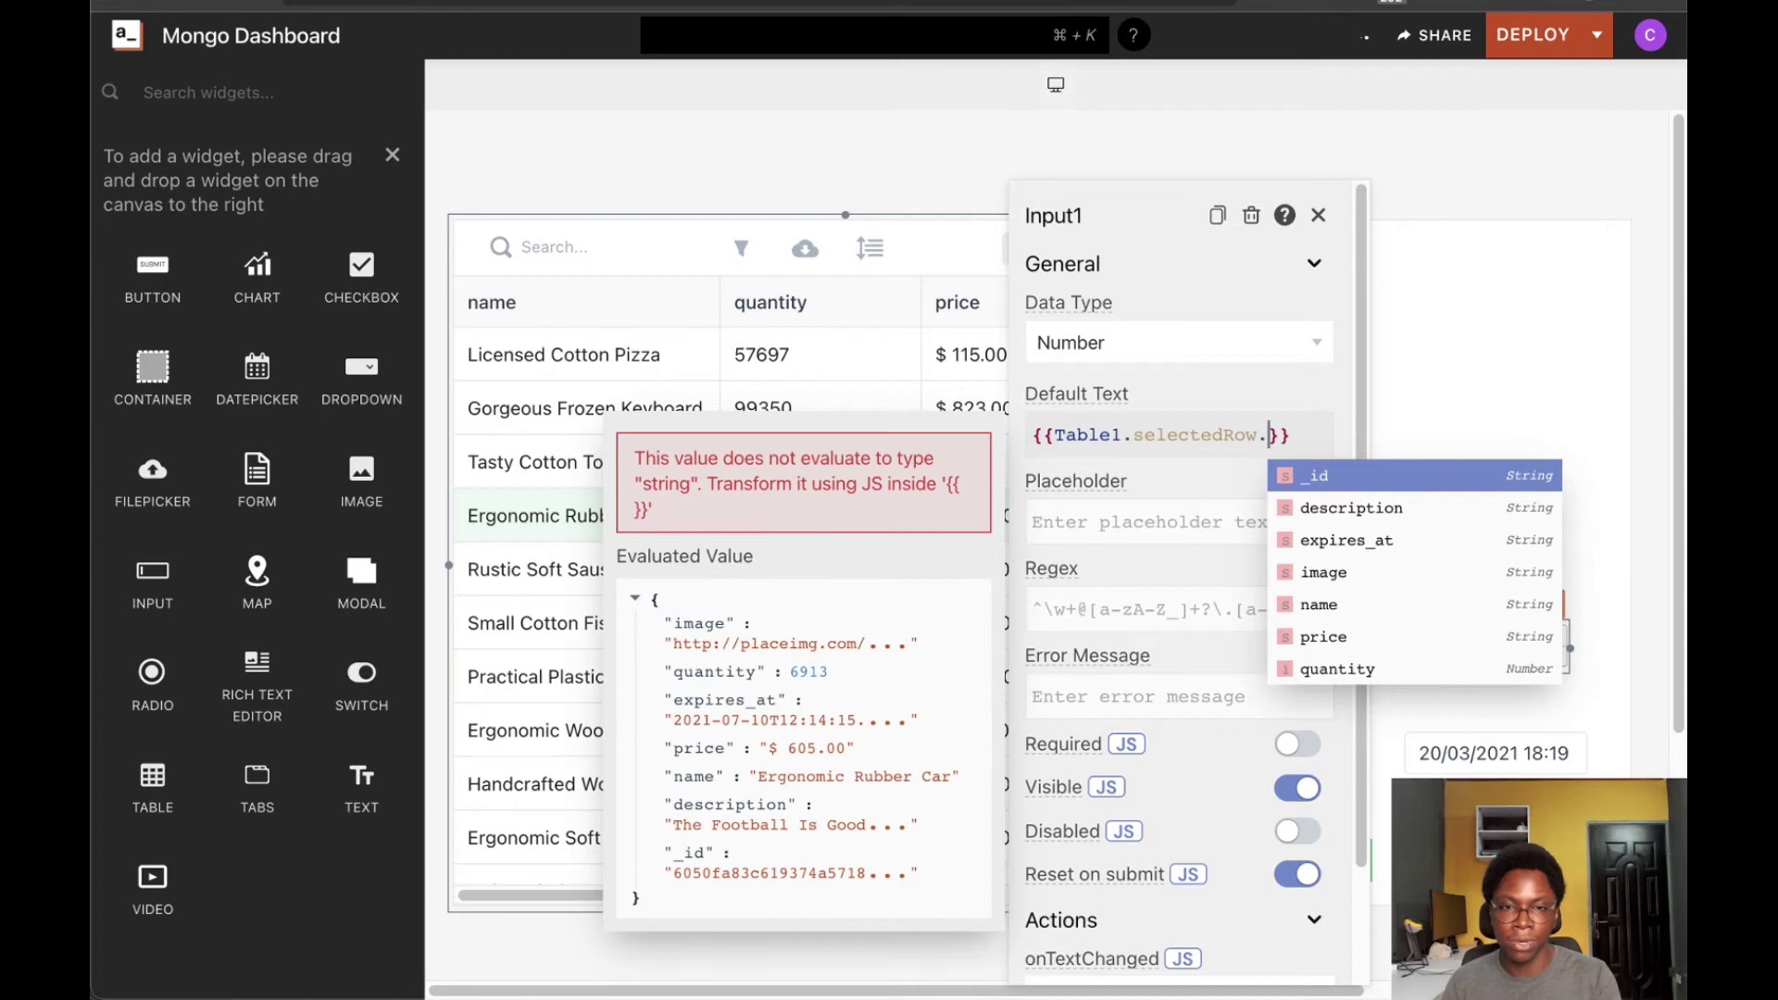
pyautogui.write('q')
pyautogui.press('Return')
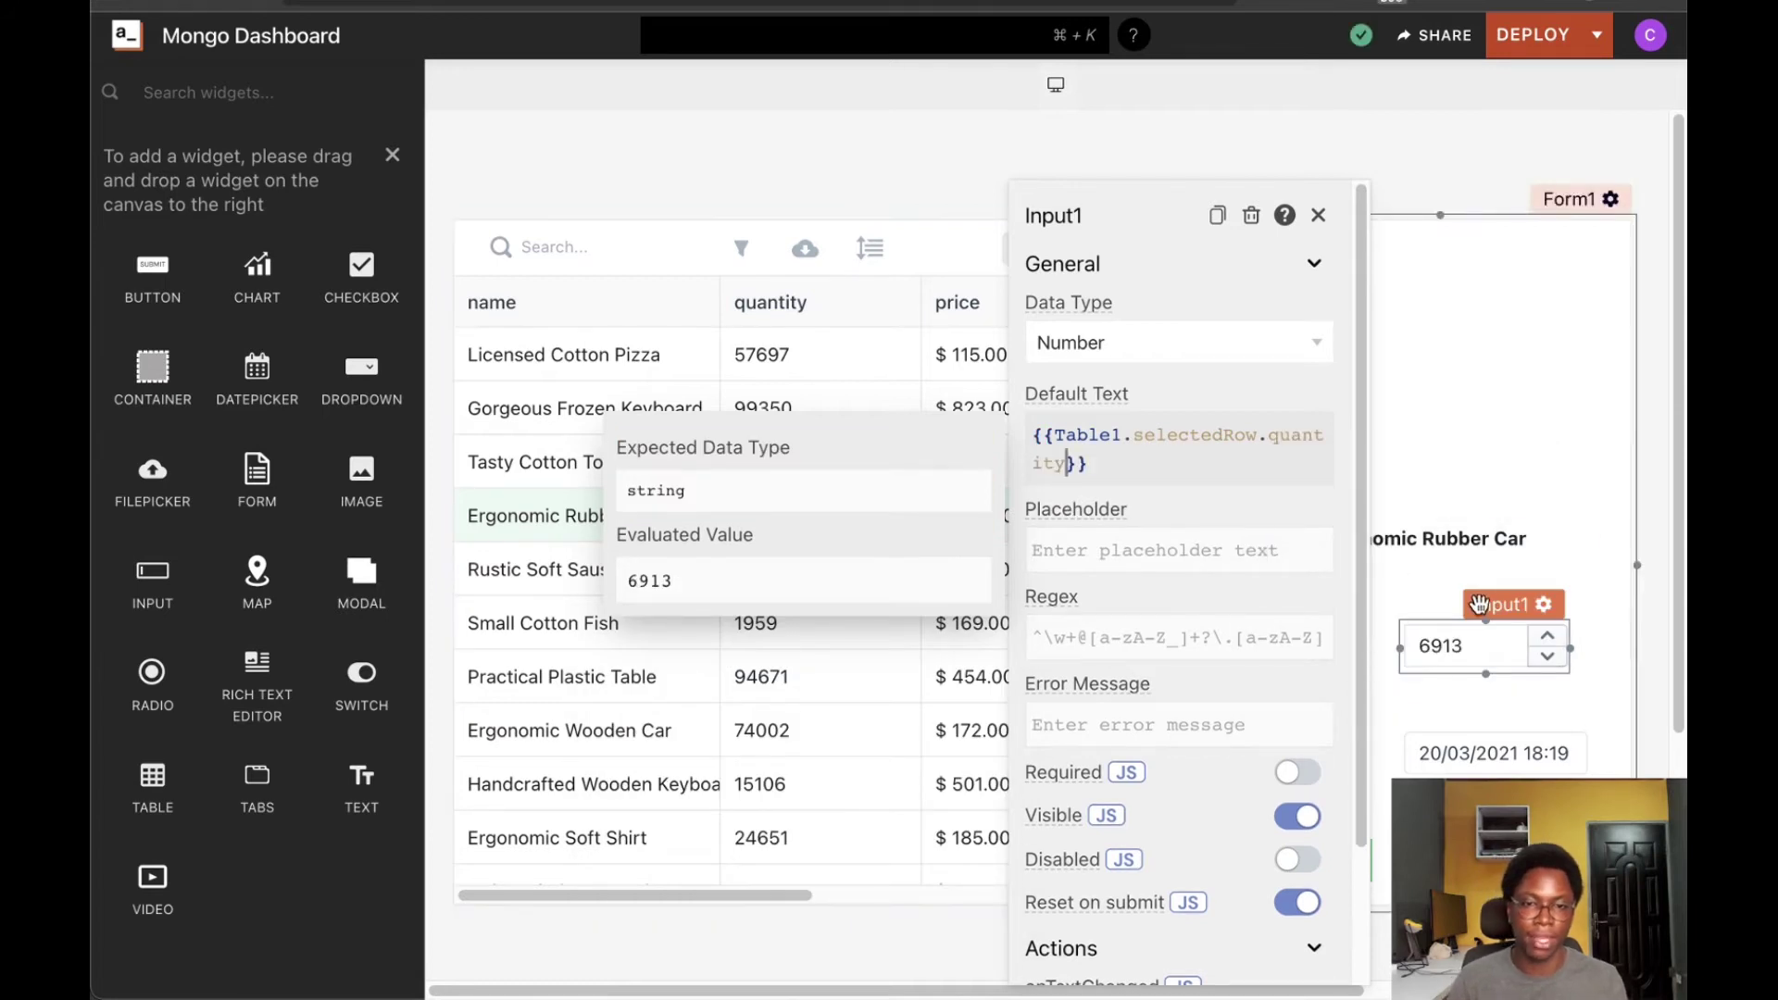
pyautogui.click(1519, 689)
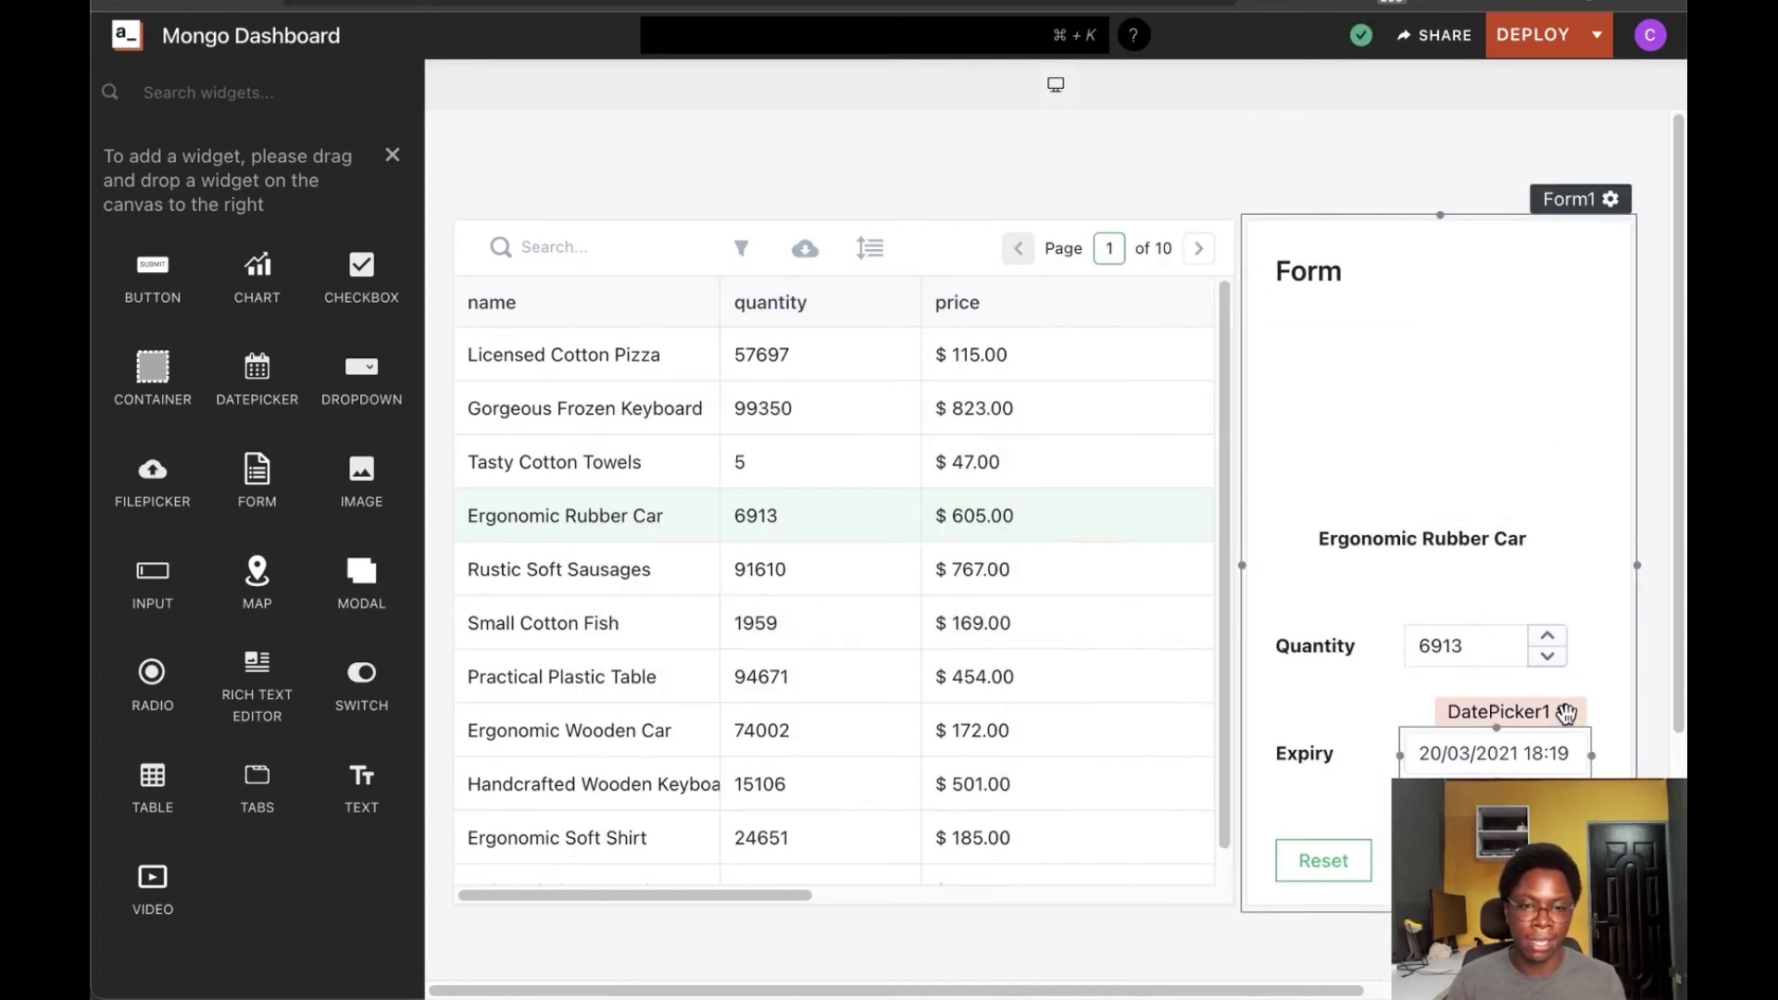
# Switch DatePicker1's Default Date to a JS expression and clear the sample date
pyautogui.click(1565, 713)
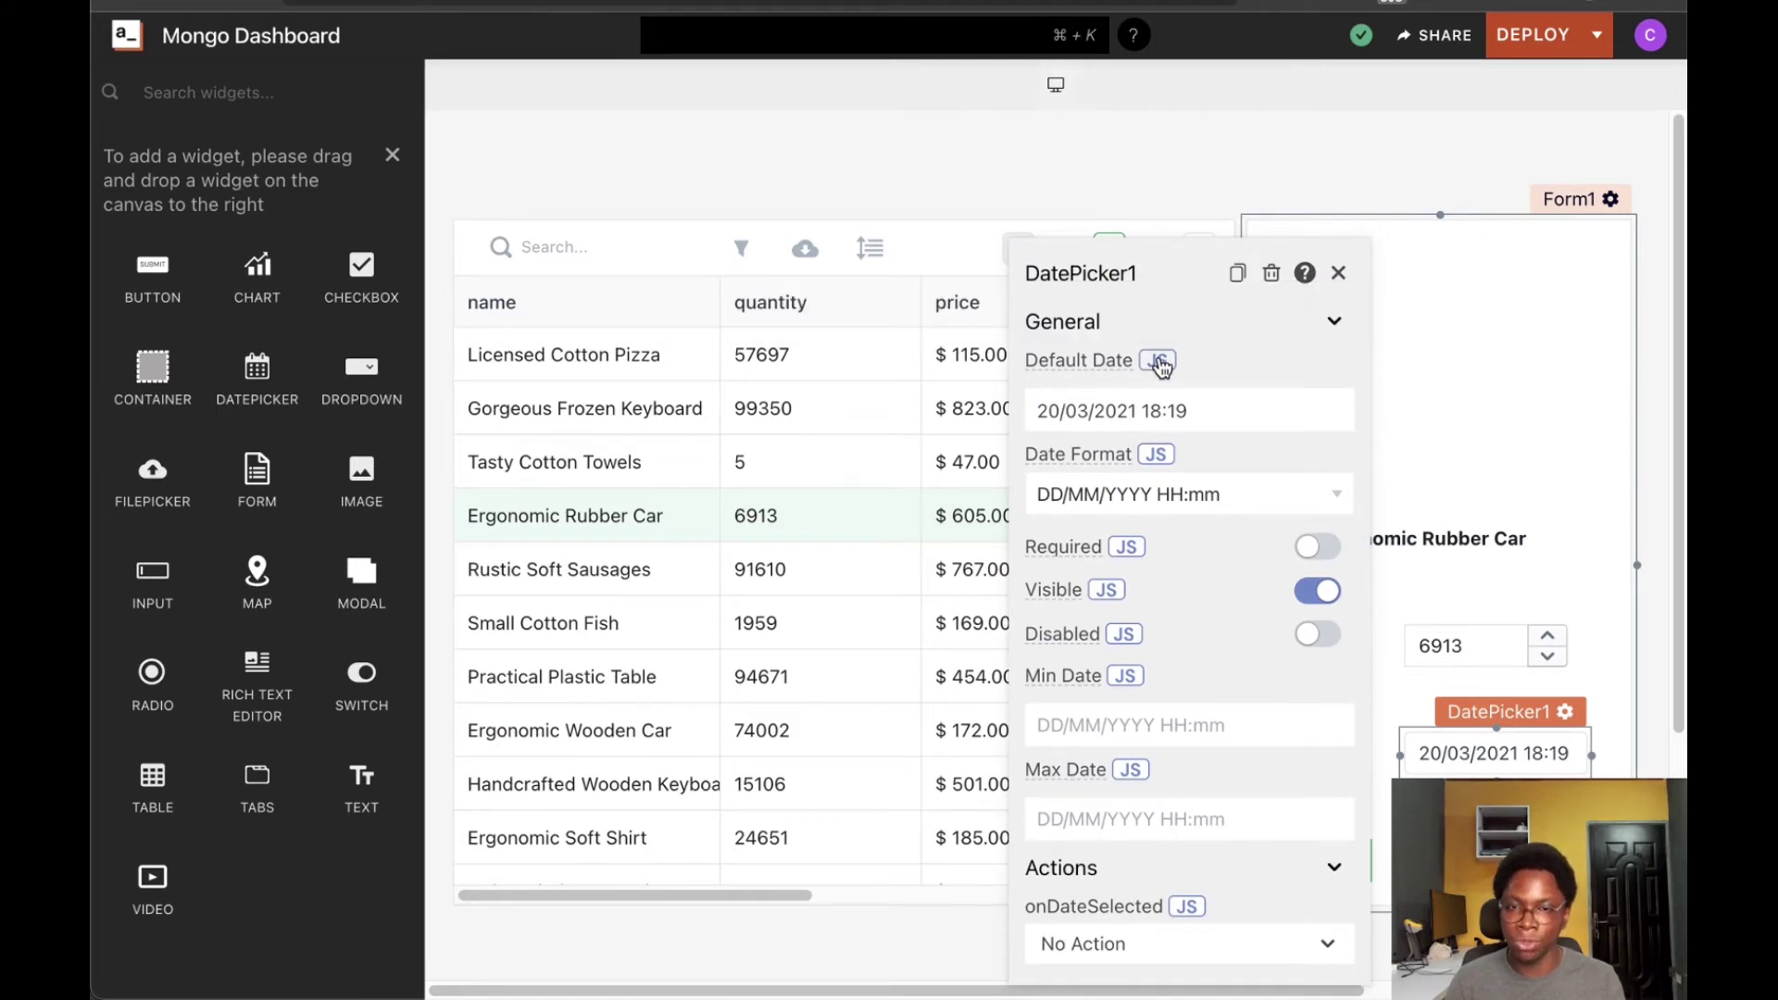
pyautogui.click(1158, 361)
pyautogui.click(1230, 394)
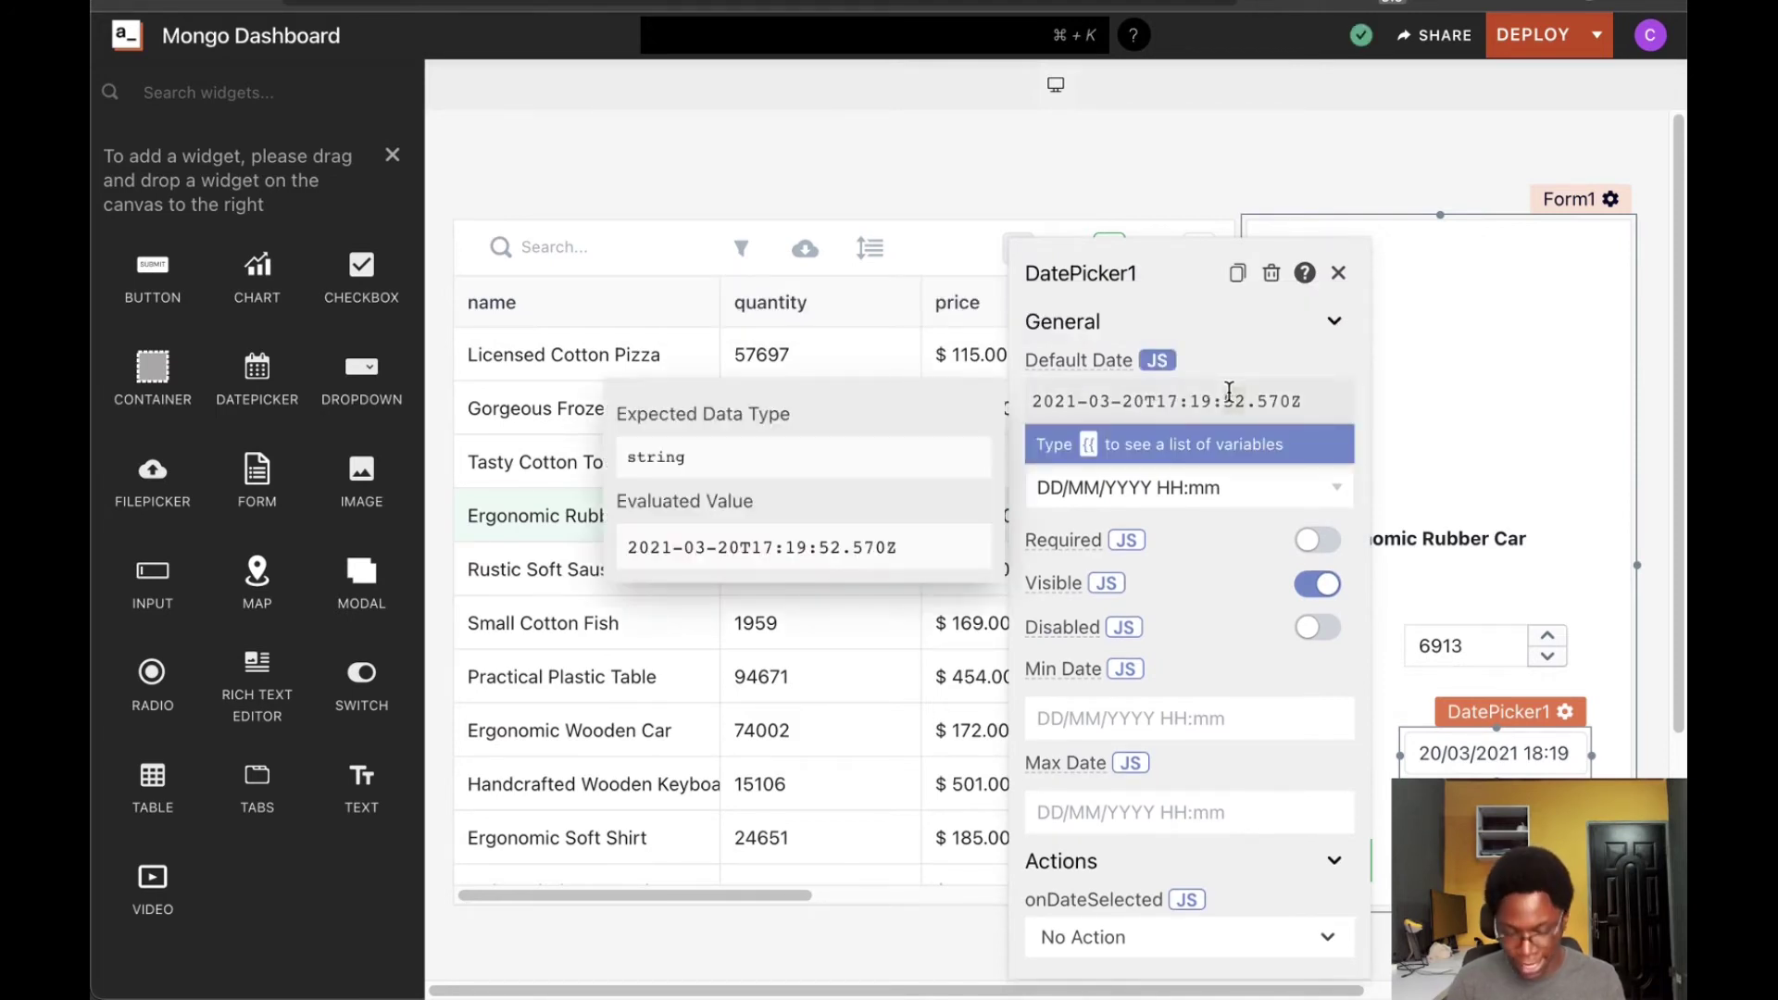
pyautogui.tripleClick(1230, 393)
pyautogui.press('BackSpace')
# Bind the default date to {{Table1.selectedRow.expires_at}}
pyautogui.write('{{T')
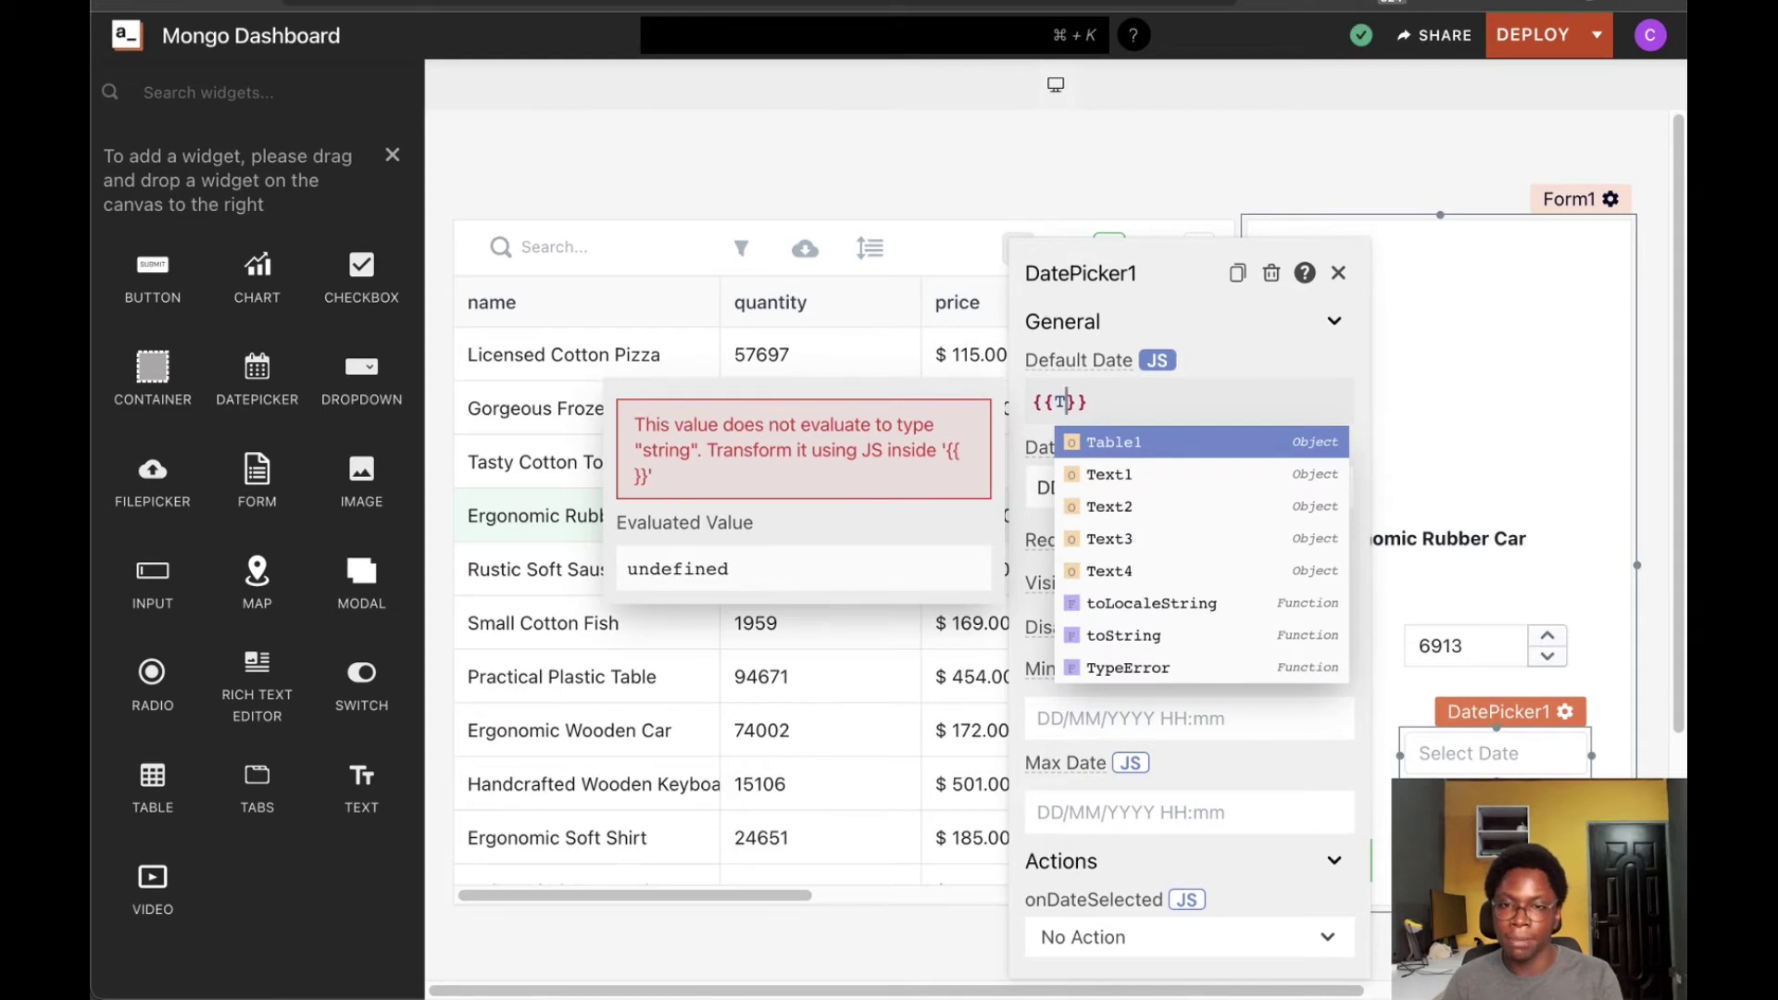
pyautogui.press('Return')
pyautogui.write('.se')
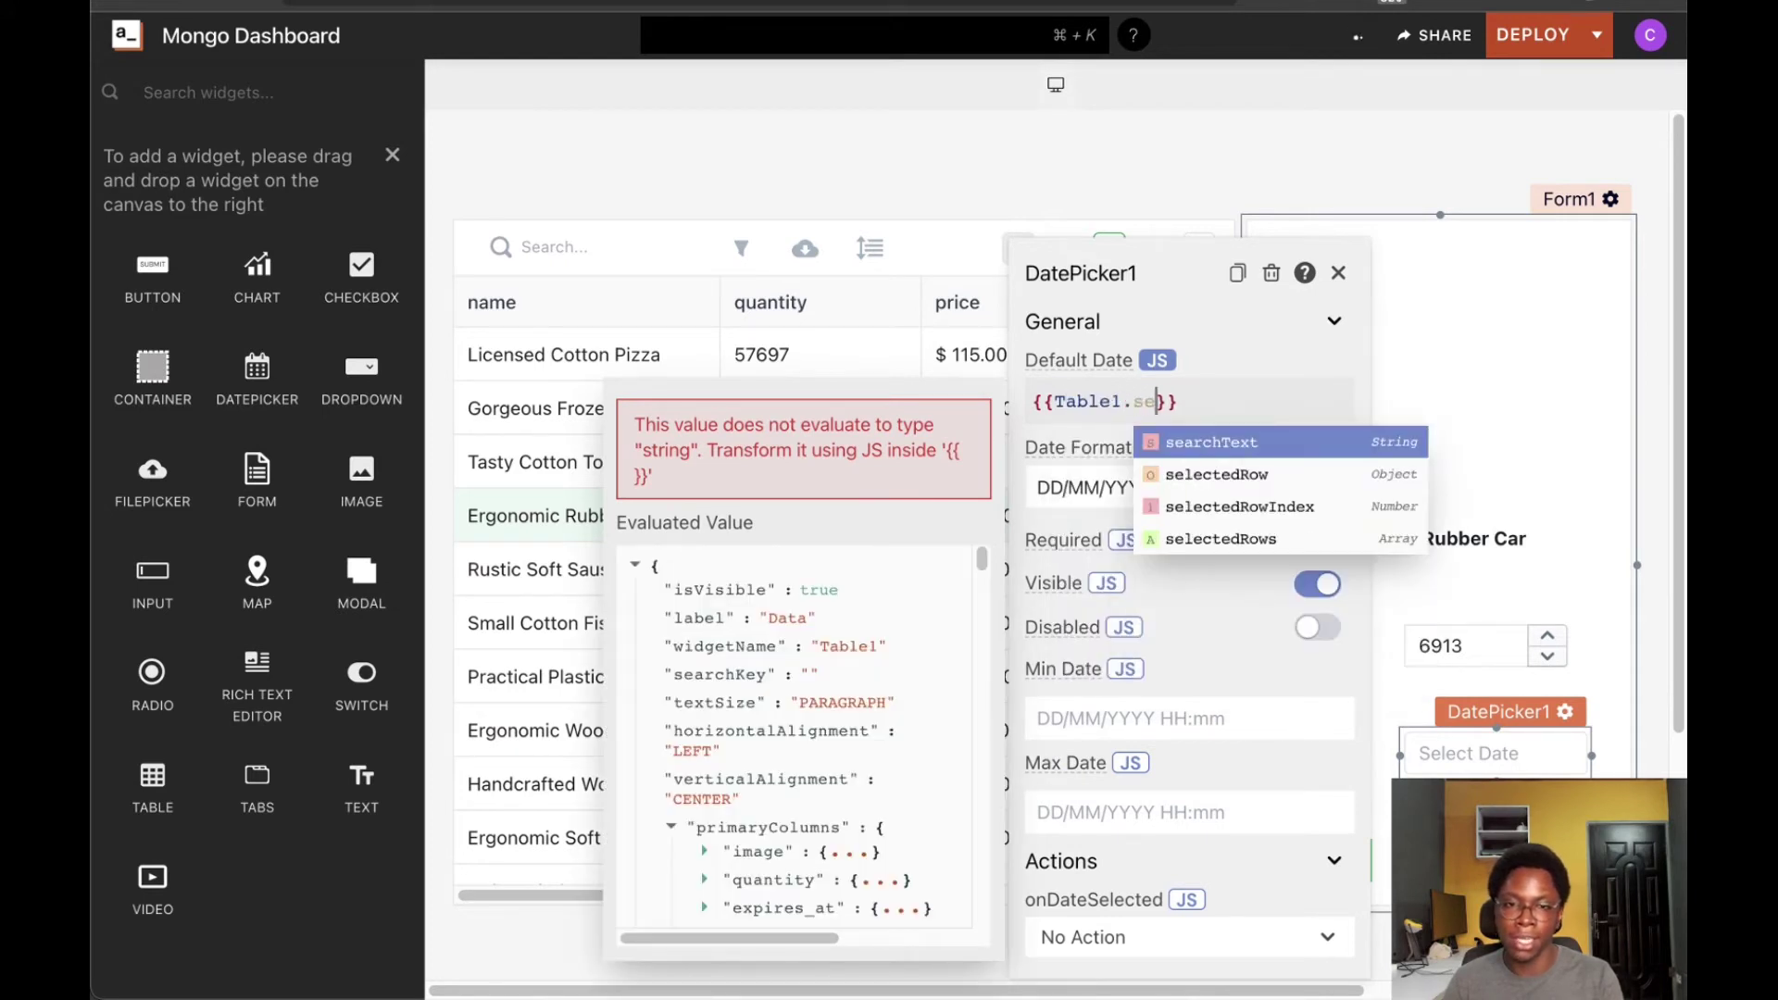
pyautogui.press('Return')
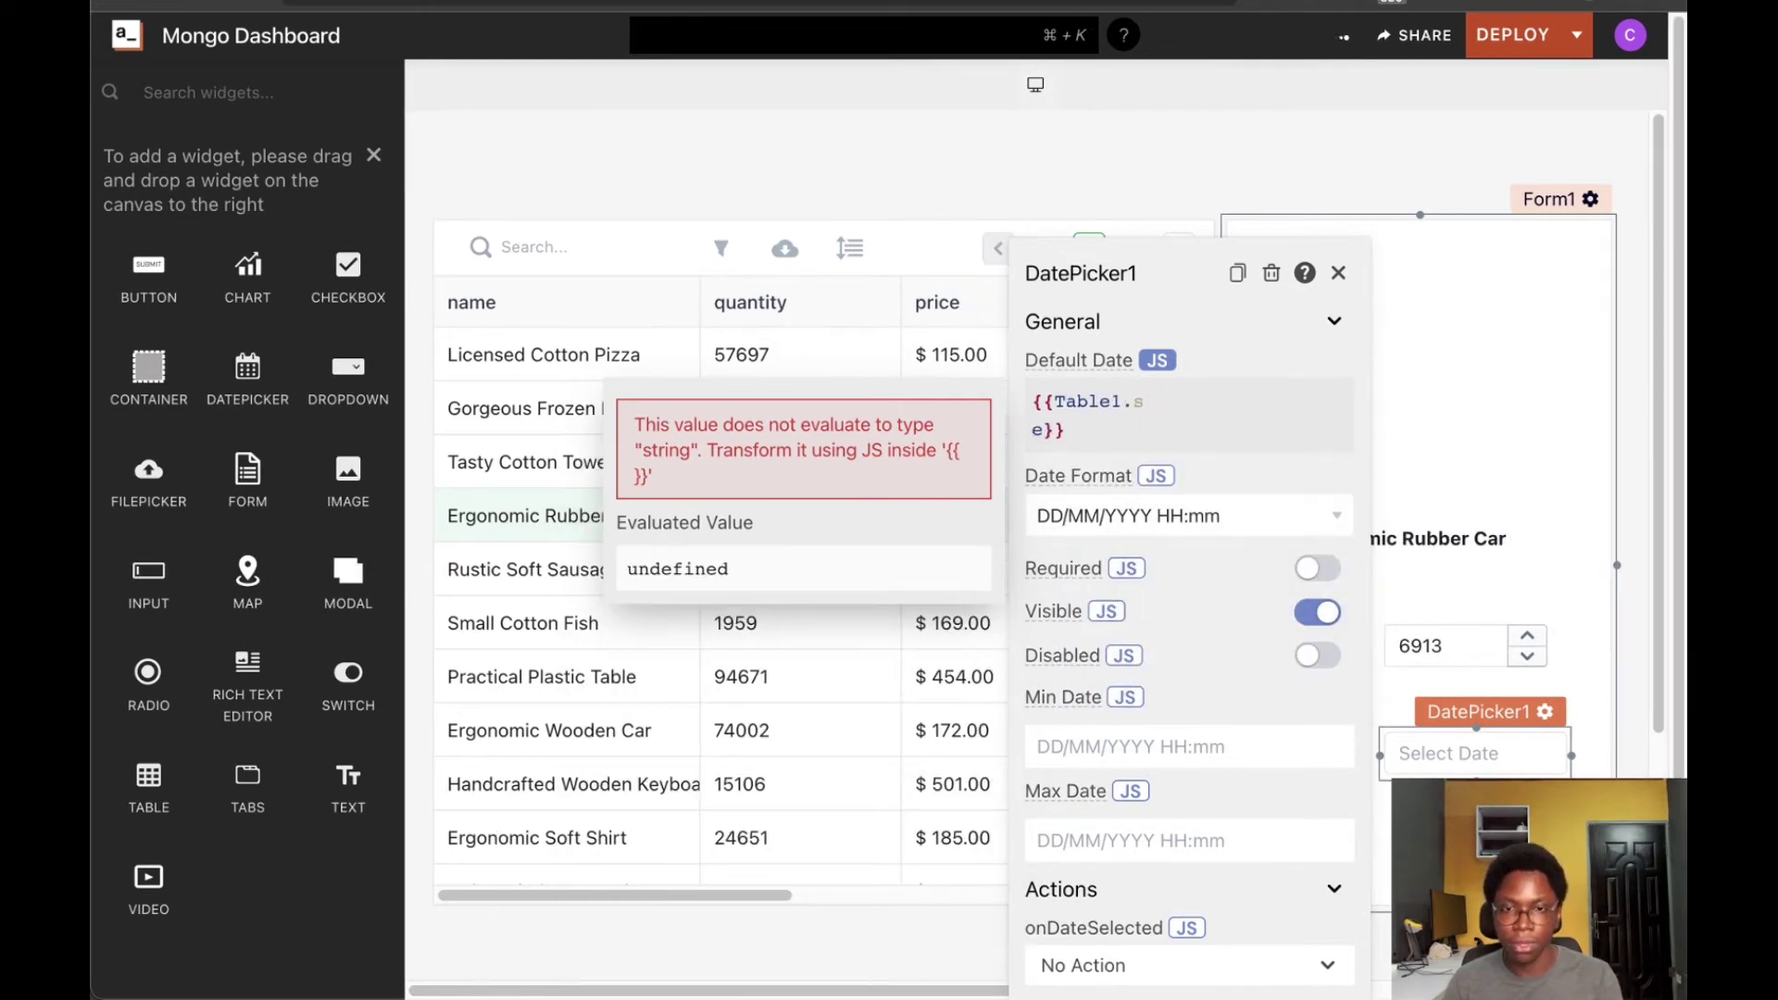
pyautogui.press('BackSpace')
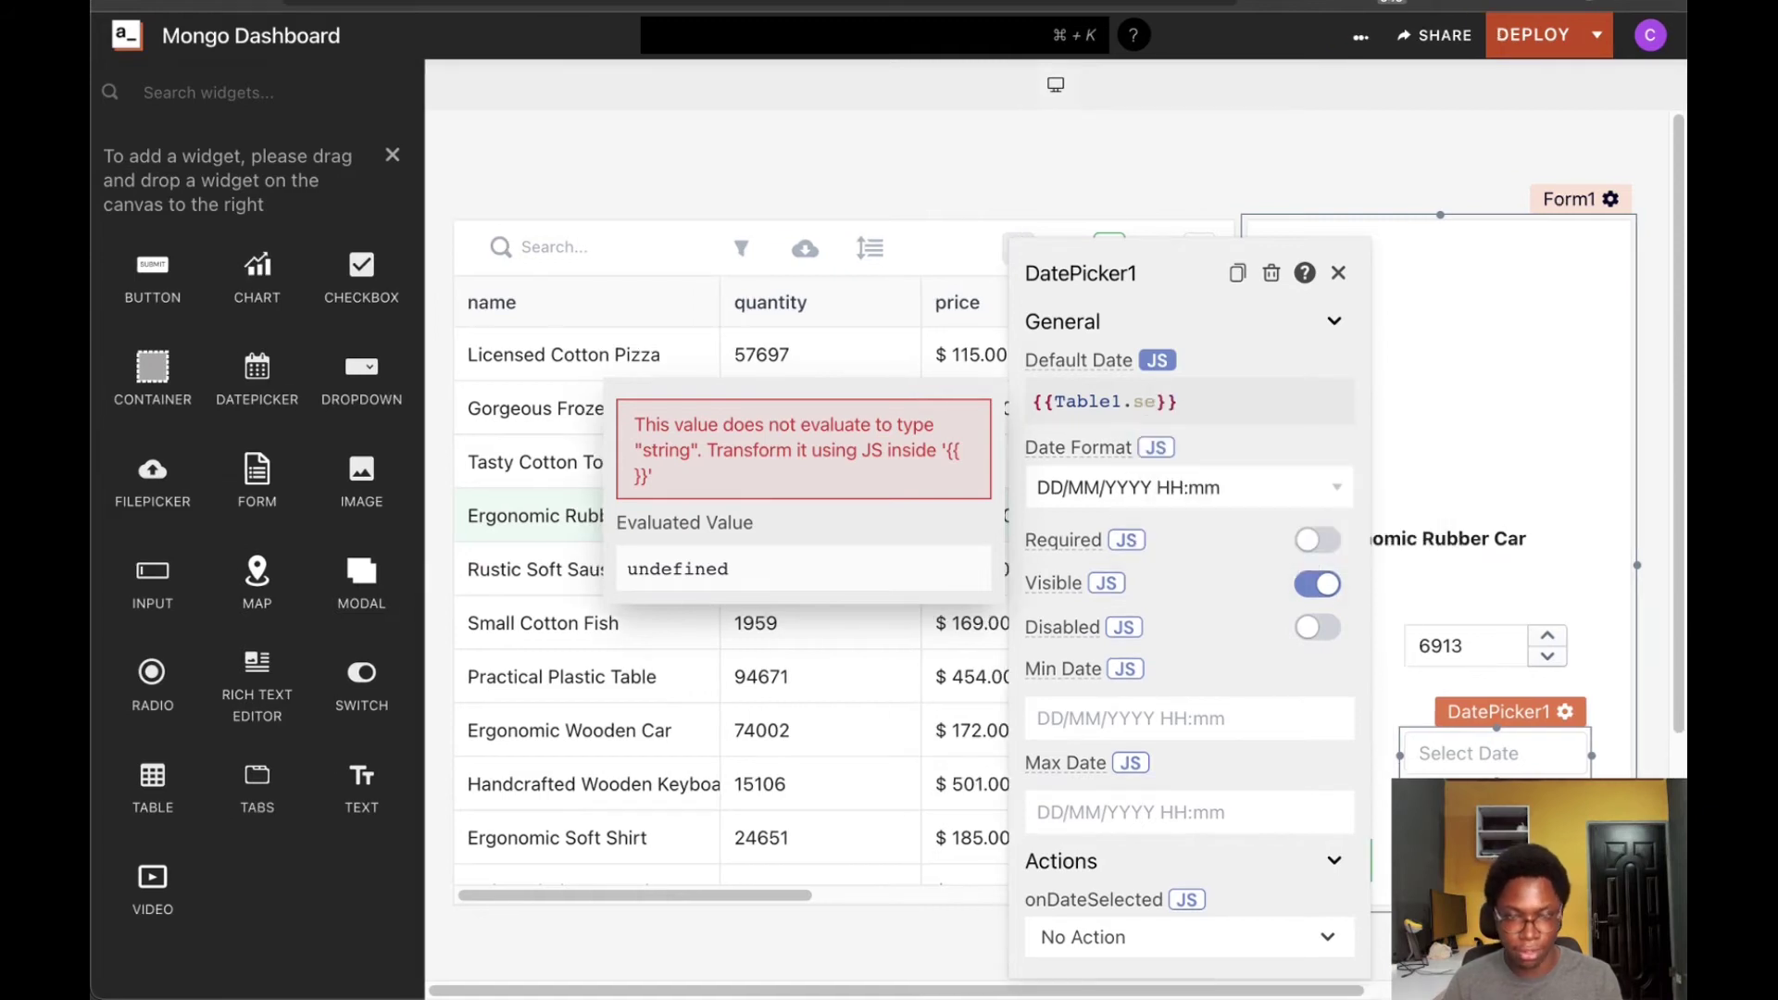
pyautogui.write('le')
pyautogui.press('Return')
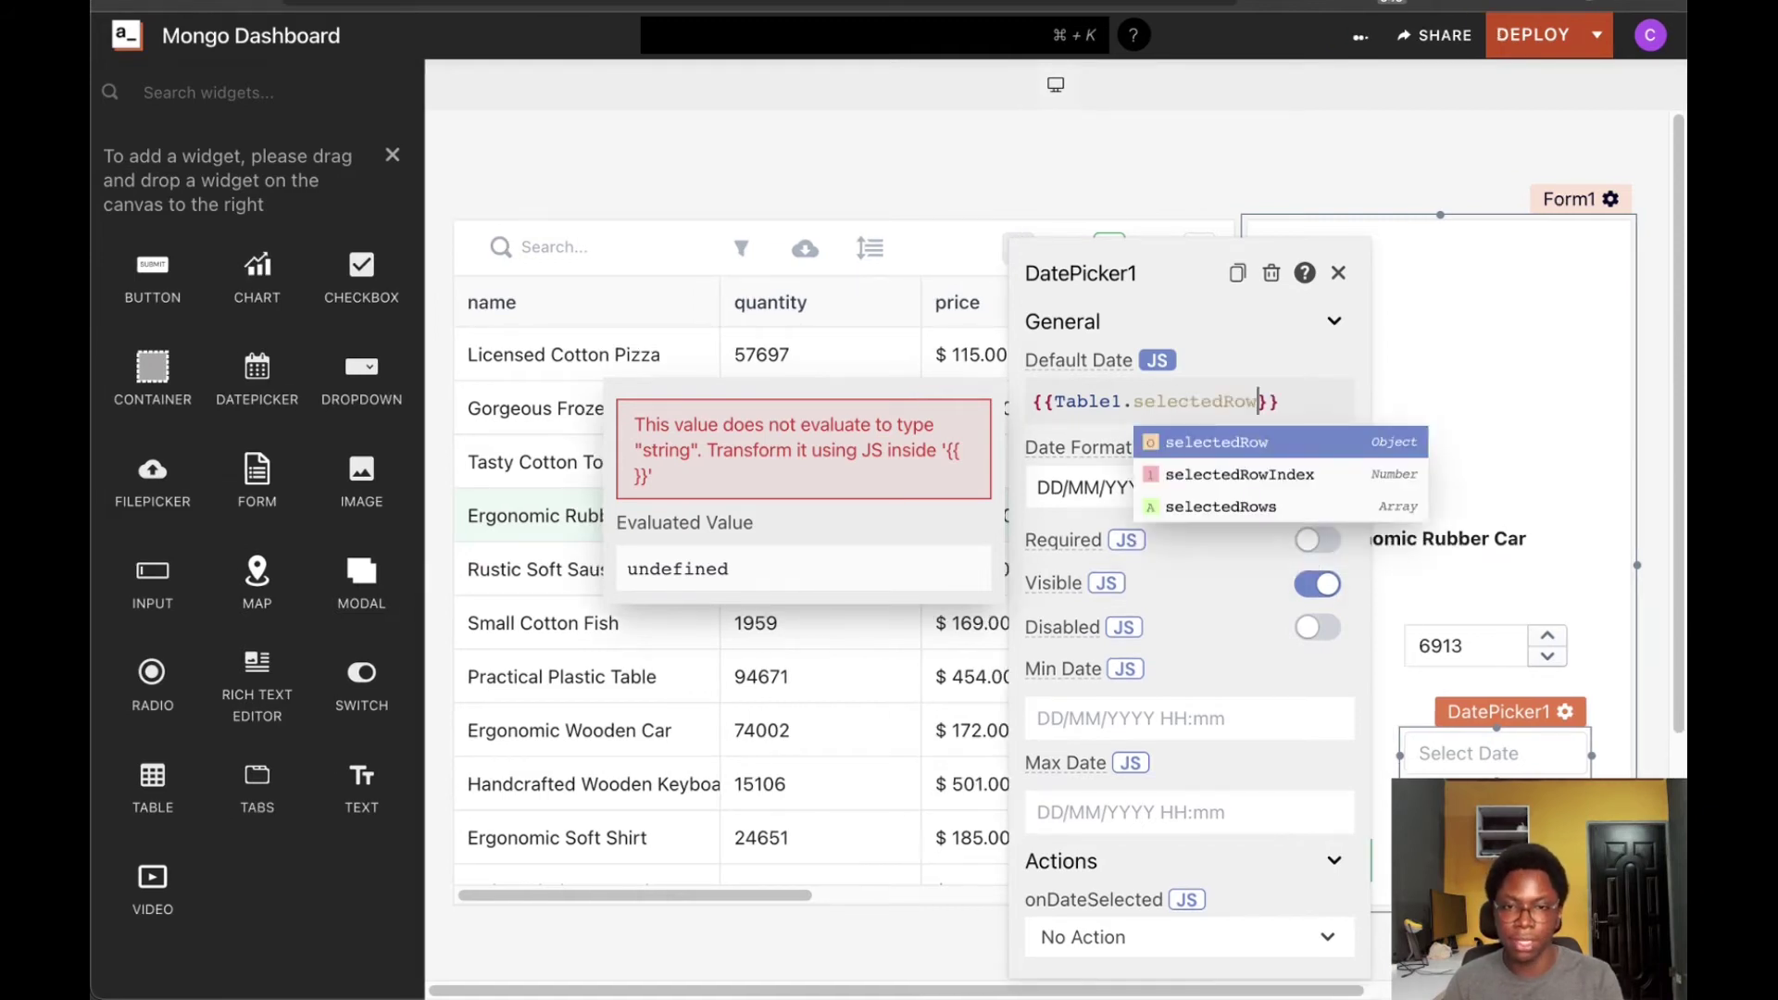
pyautogui.write('.e')
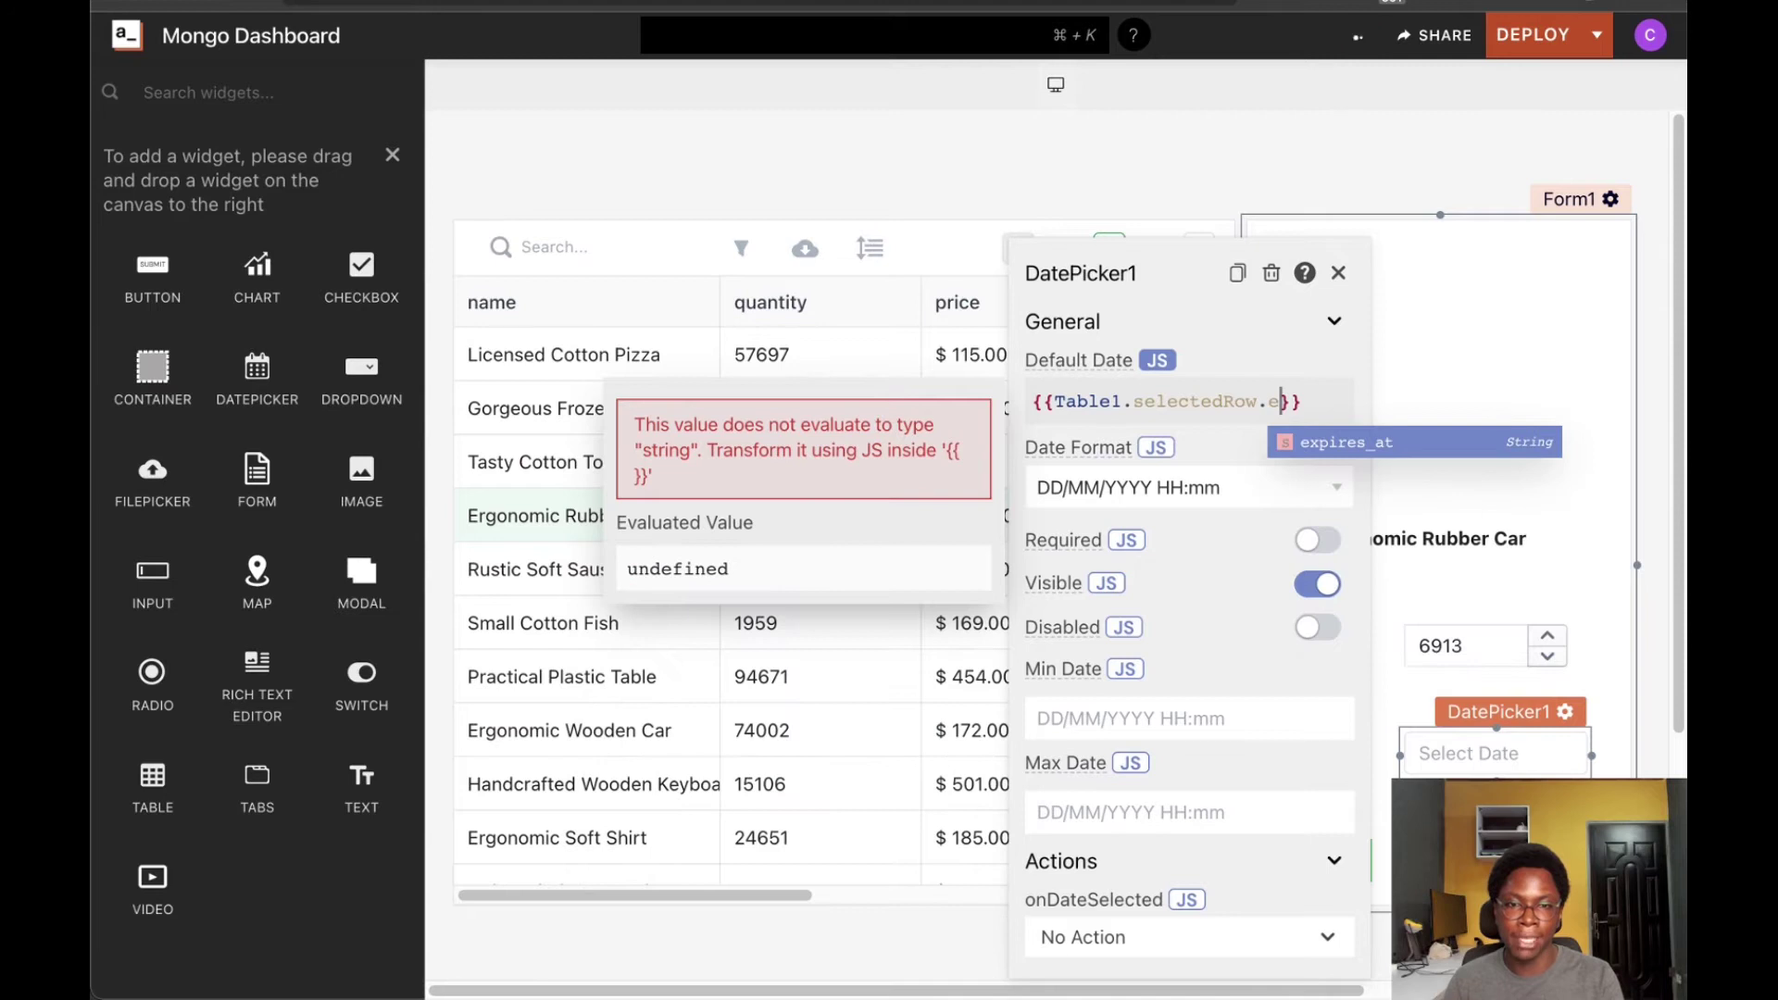
pyautogui.press('Return')
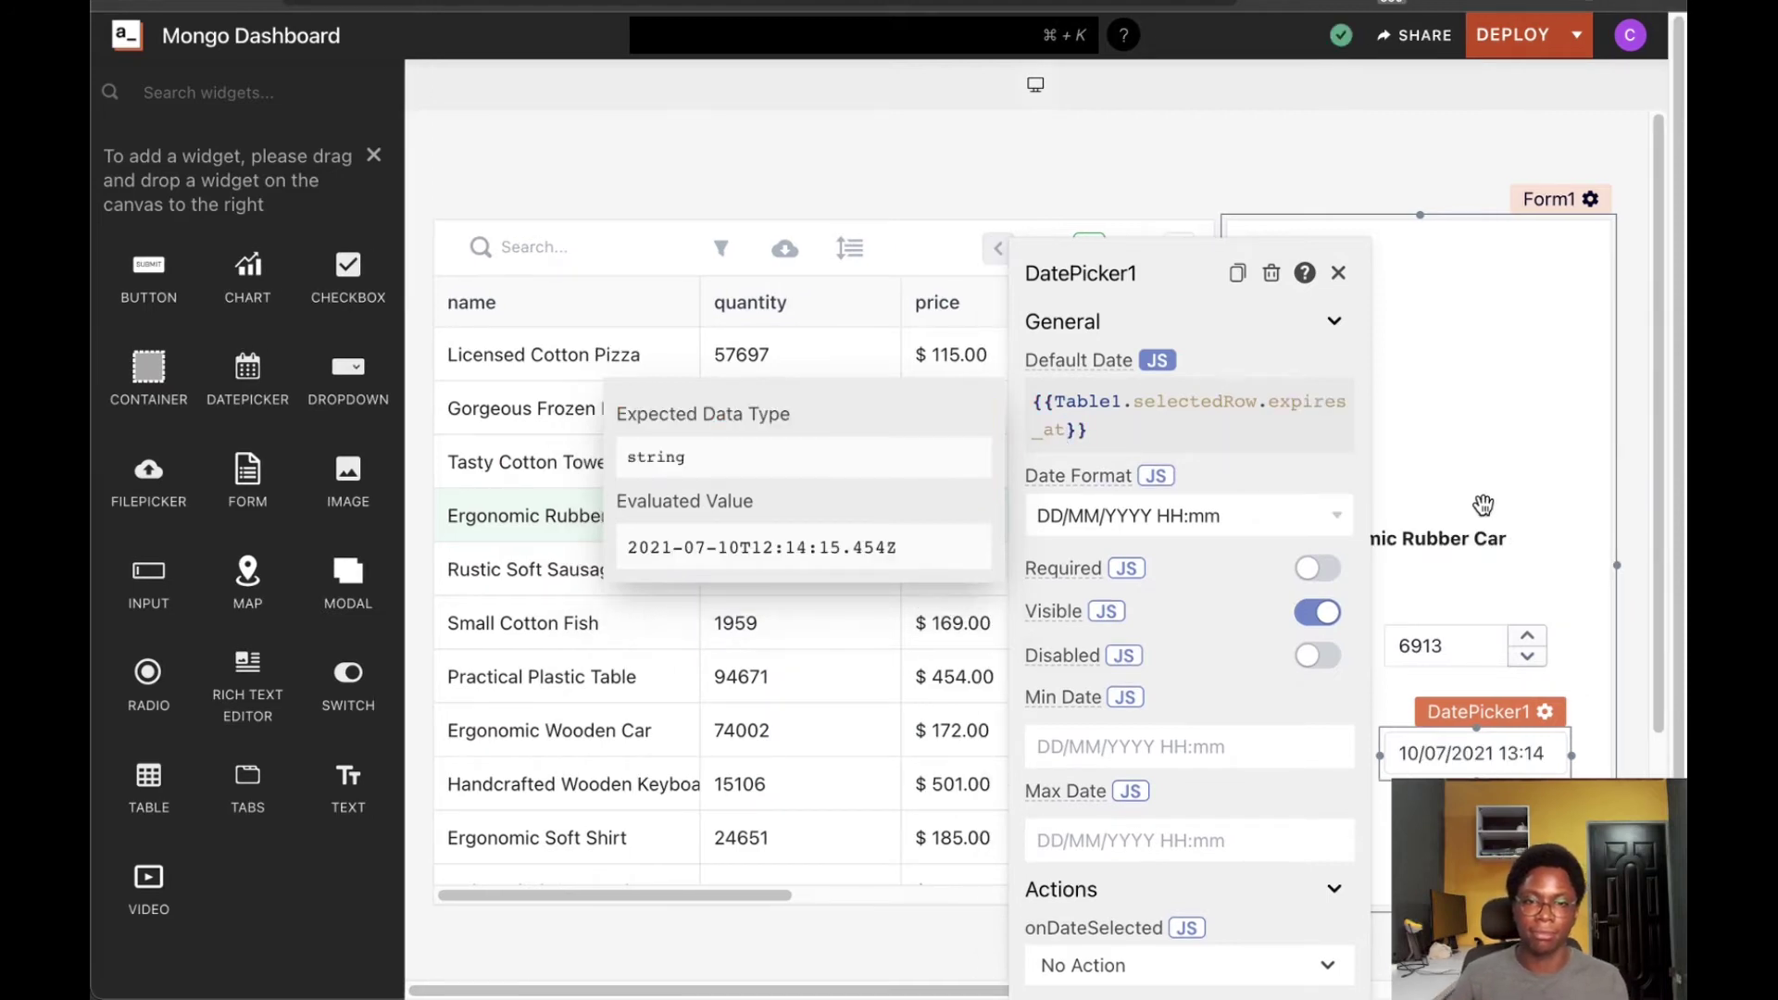
pyautogui.click(1482, 505)
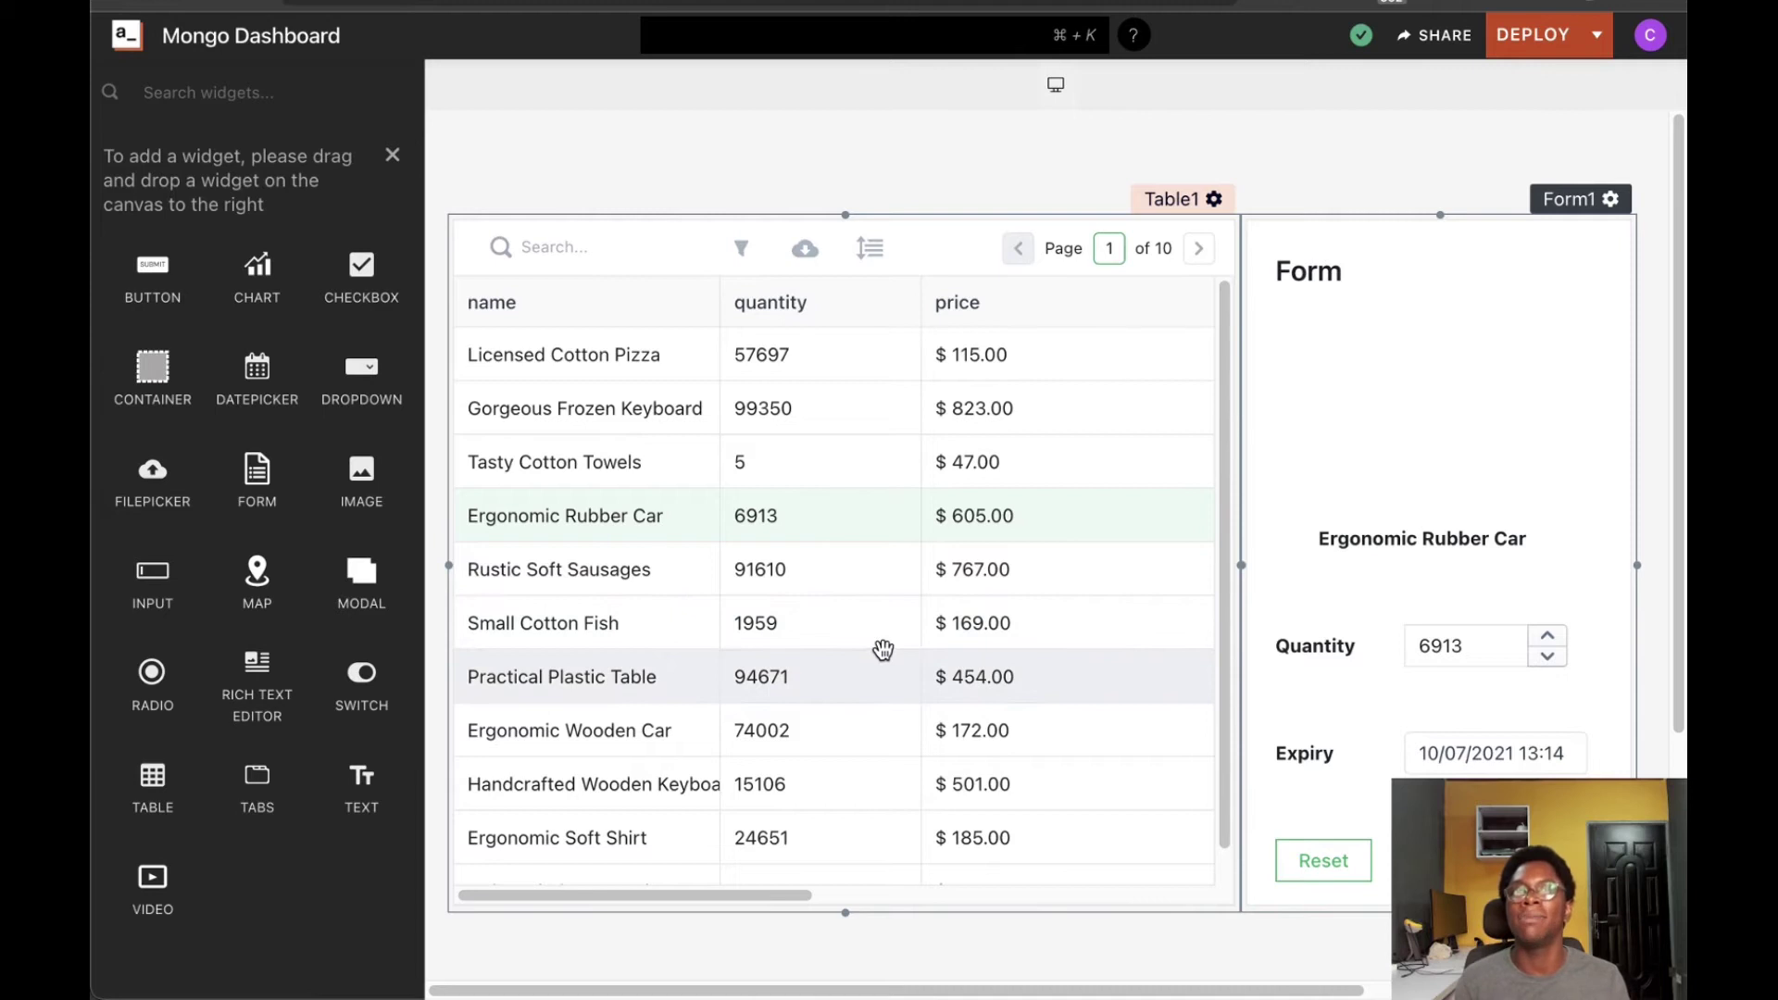
# Select the Gorgeous Frozen Keyboard row and check the form's quantity 99350 and expiry 14/09/2021 16:20
pyautogui.click(602, 415)
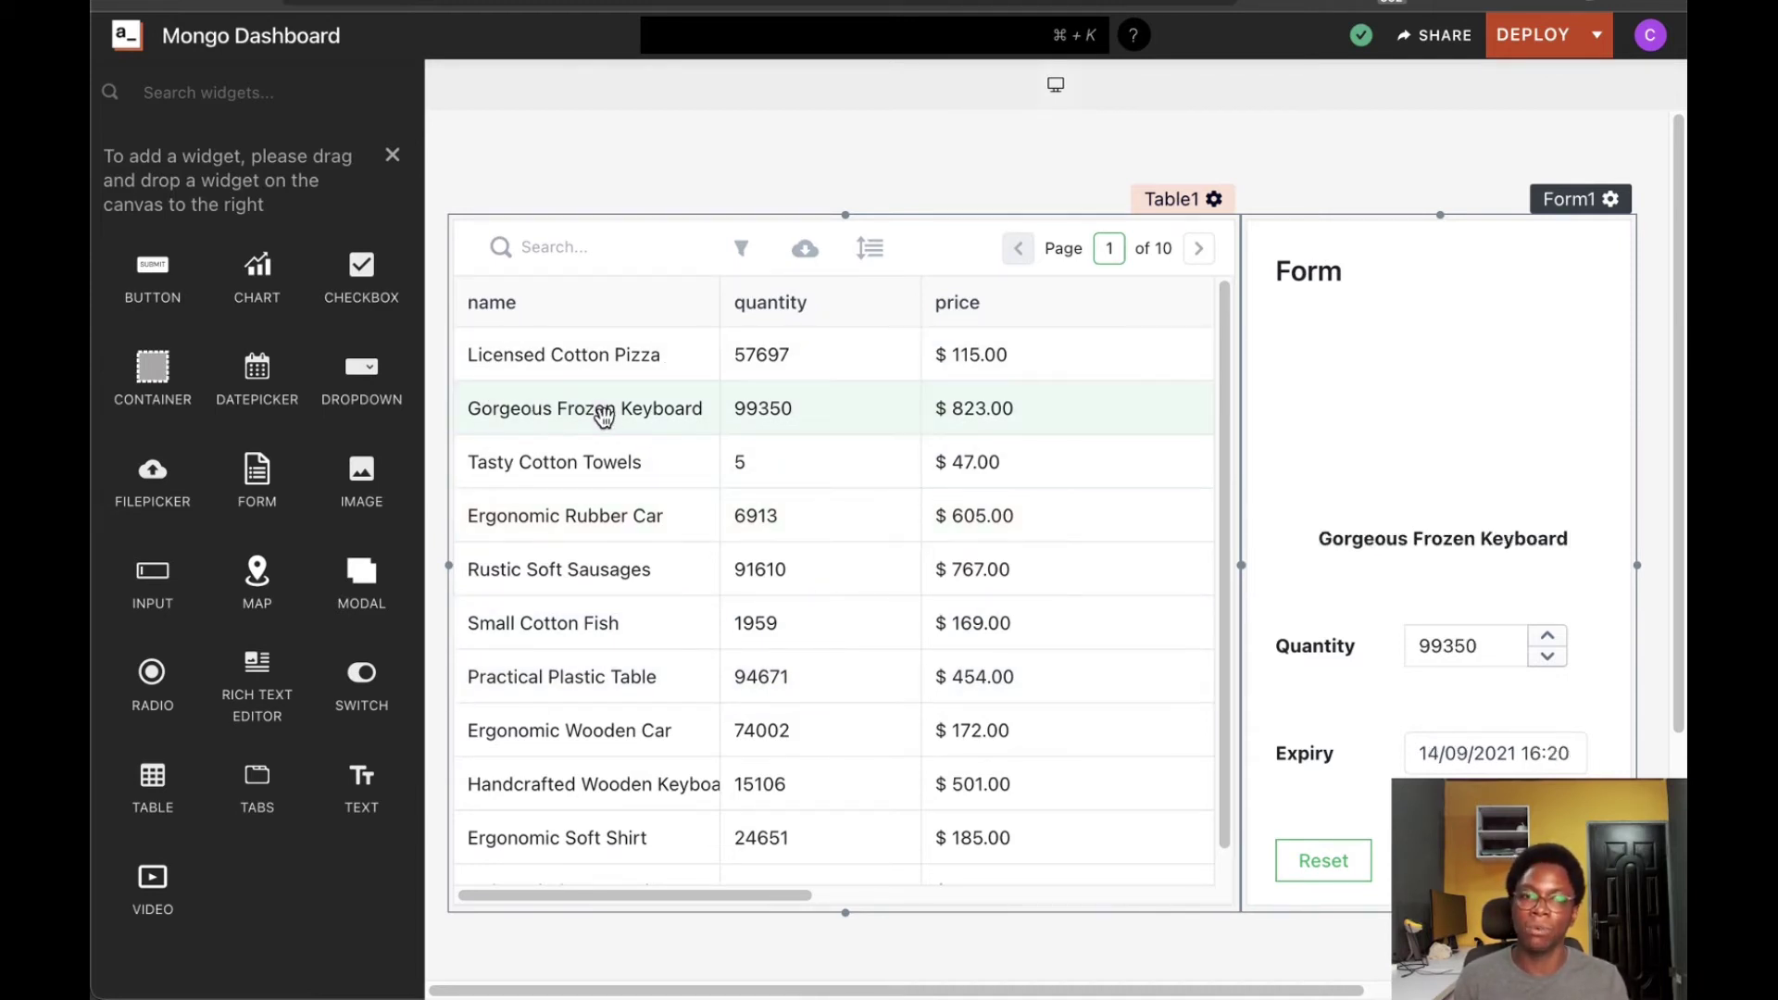
pyautogui.click(1517, 637)
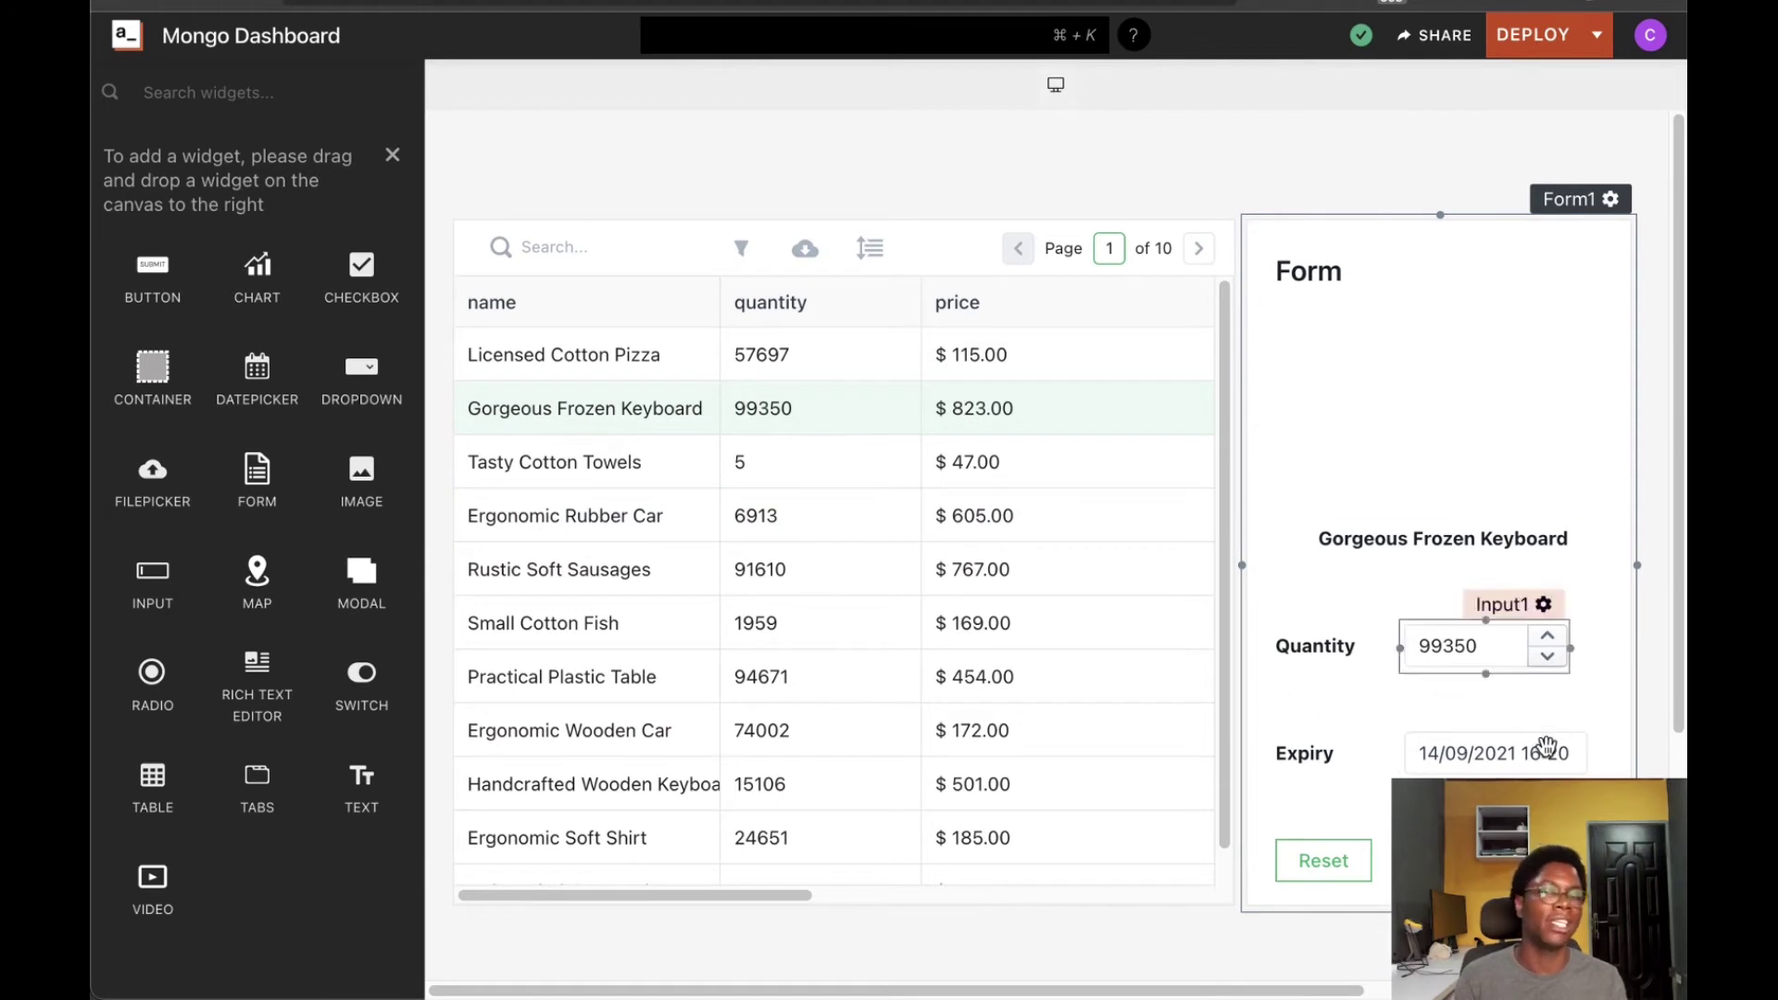
pyautogui.click(1547, 746)
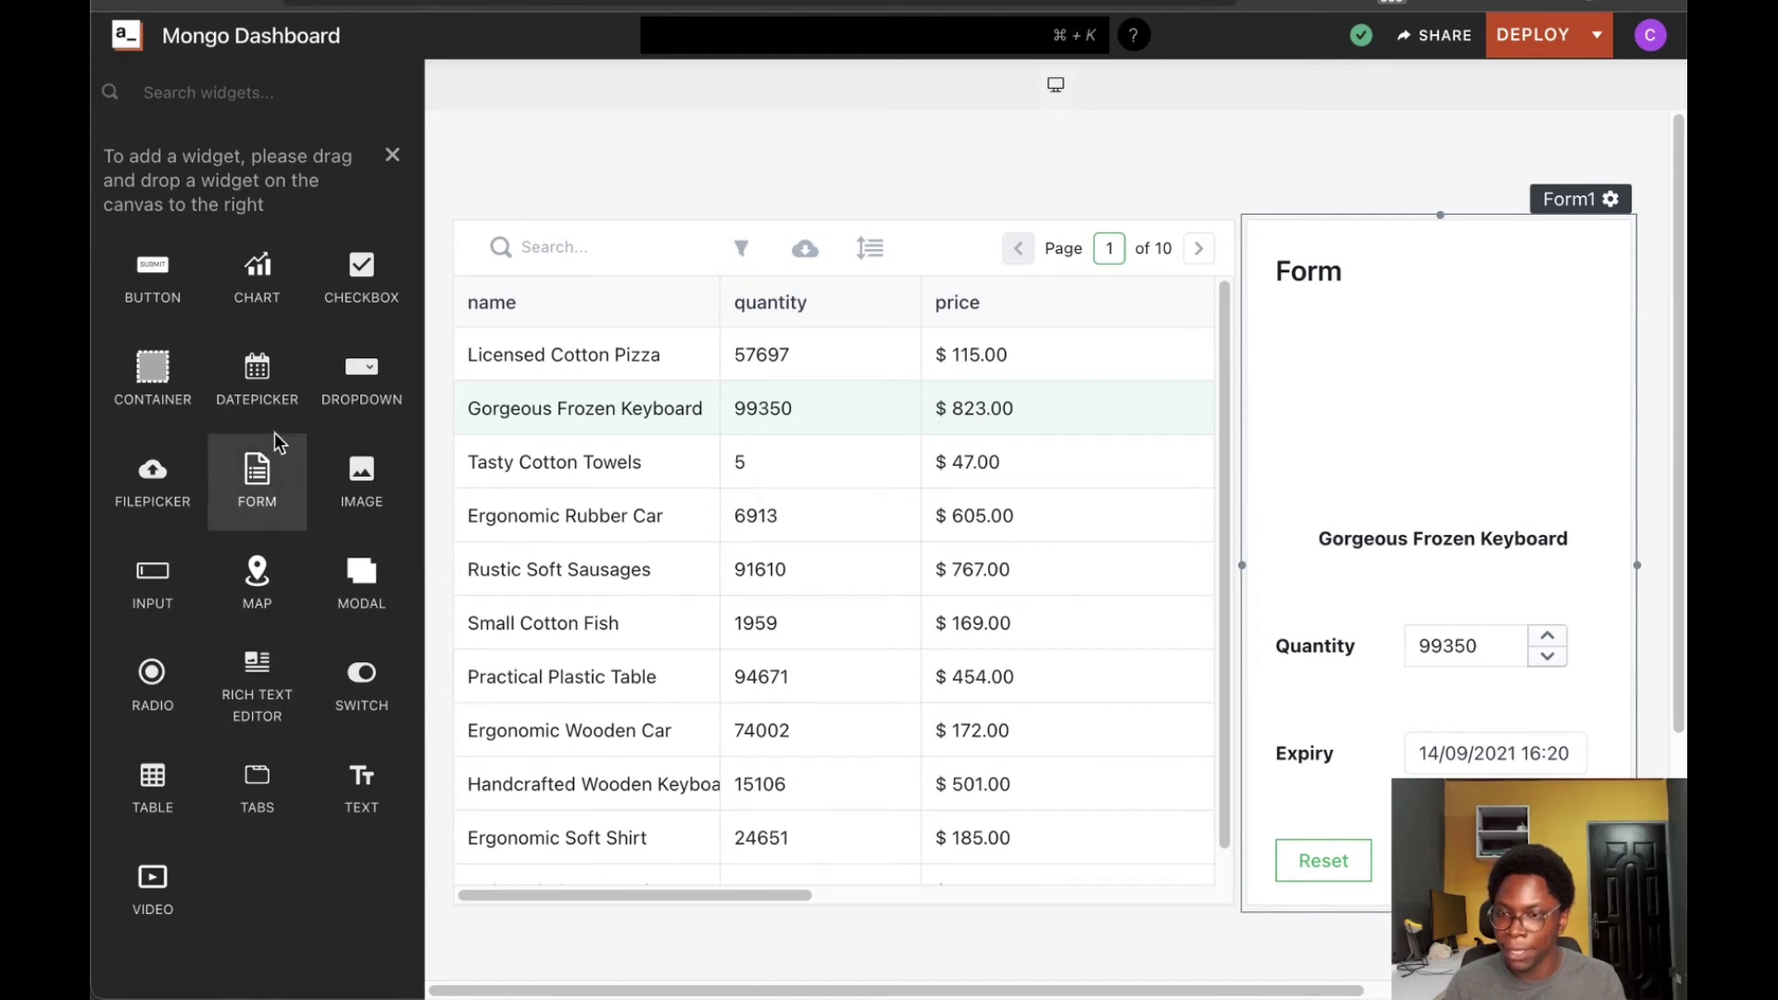
# Add Image1 at the top of Form1 with its image bound to {{Table1.selectedRow.image}}
pyautogui.moveTo(330, 486)
pyautogui.mouseDown()
pyautogui.moveTo(1024, 350)
pyautogui.moveTo(1220, 347)
pyautogui.moveTo(1250, 377)
pyautogui.moveTo(1298, 383)
pyautogui.moveTo(1592, 379)
pyautogui.mouseUp()
pyautogui.click(1001, 463)
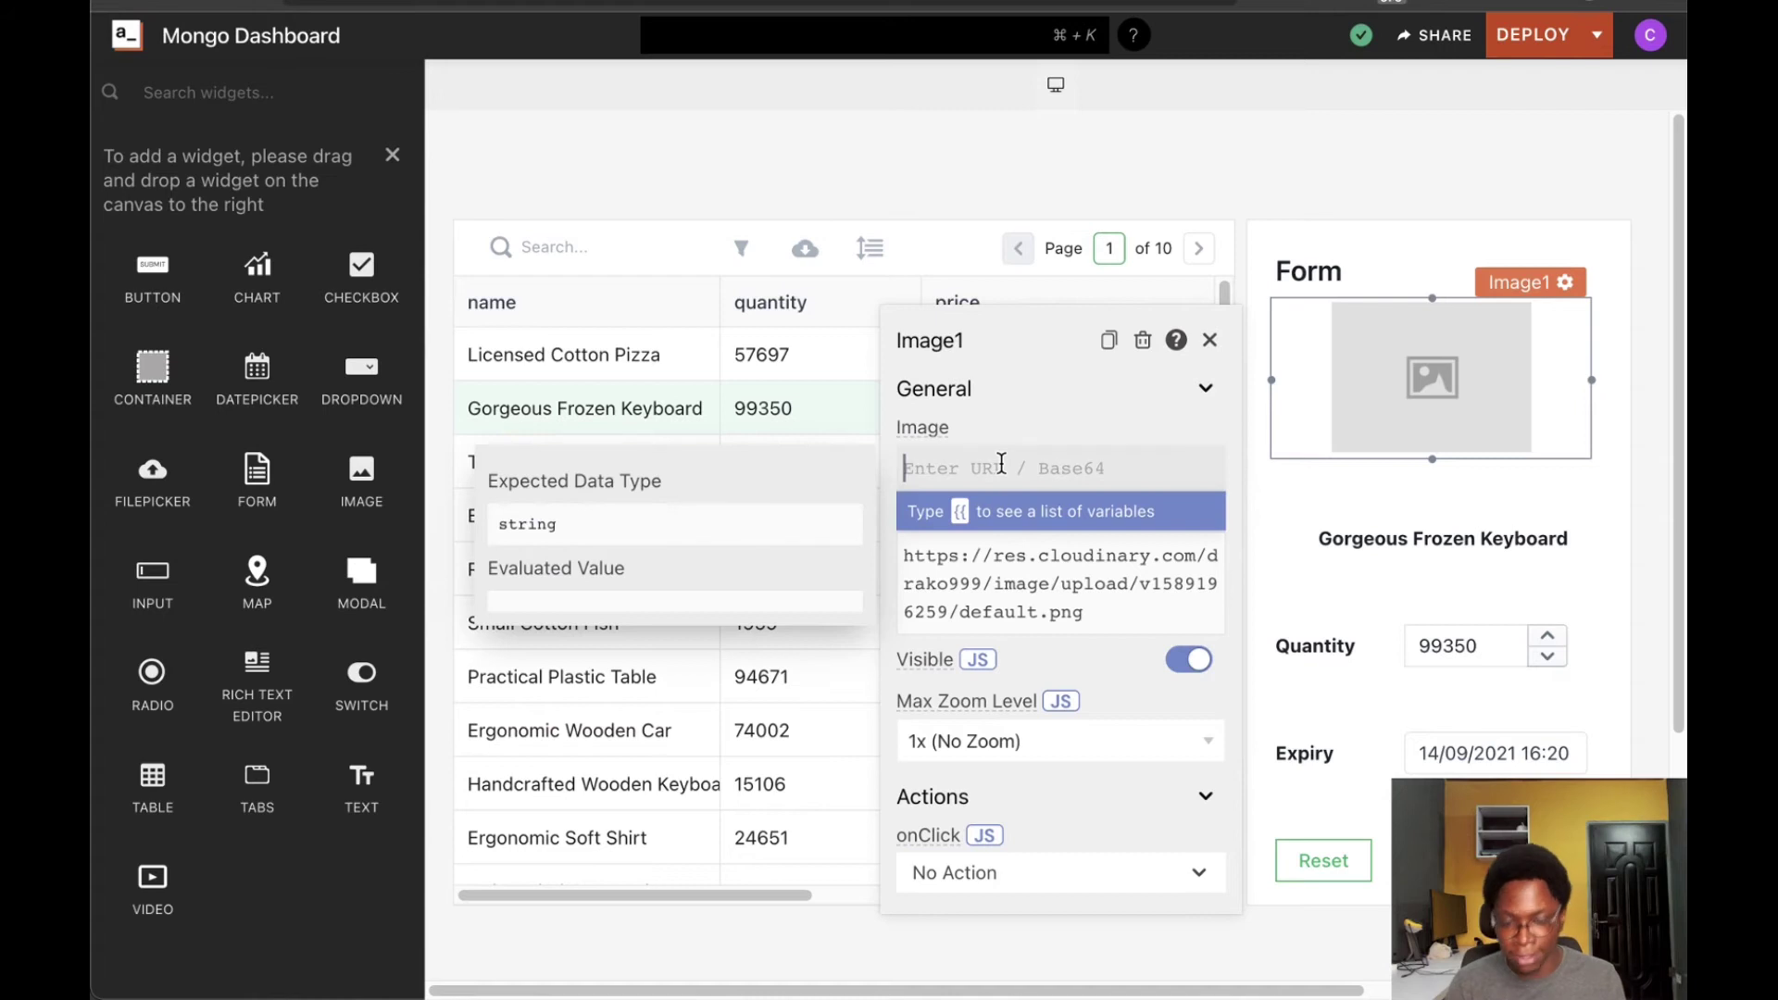
pyautogui.write('{{{')
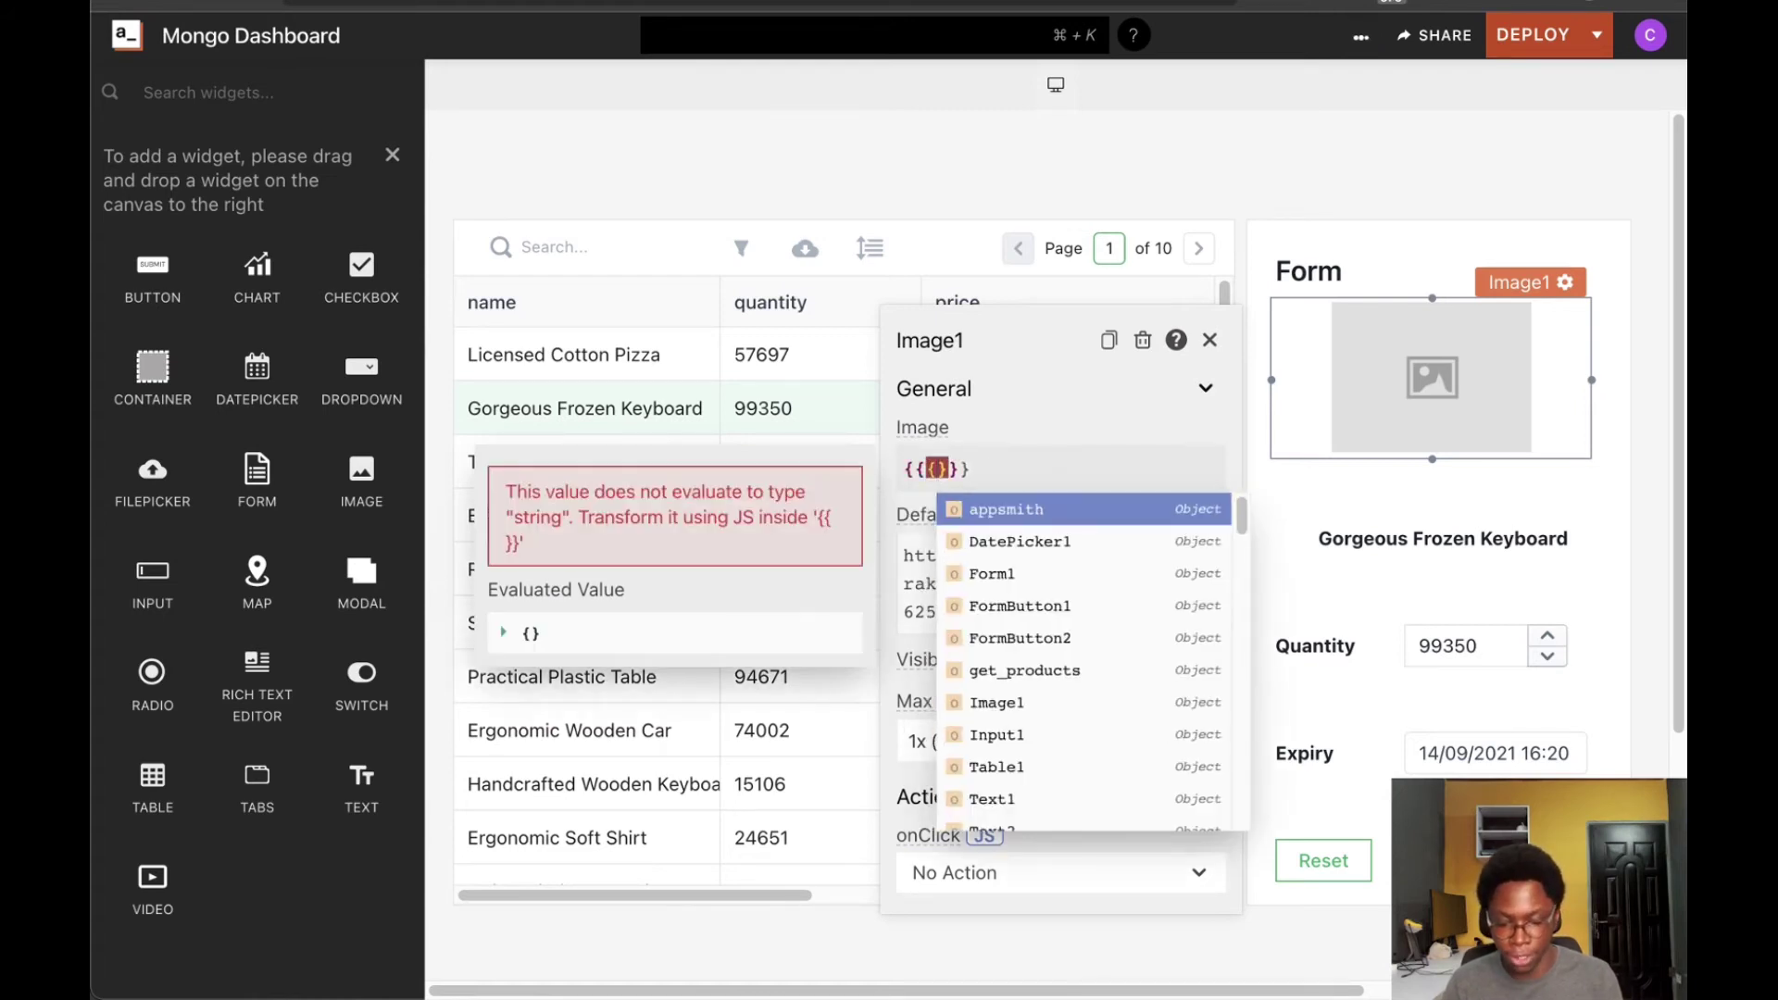
pyautogui.press('Escape')
pyautogui.write('Table1')
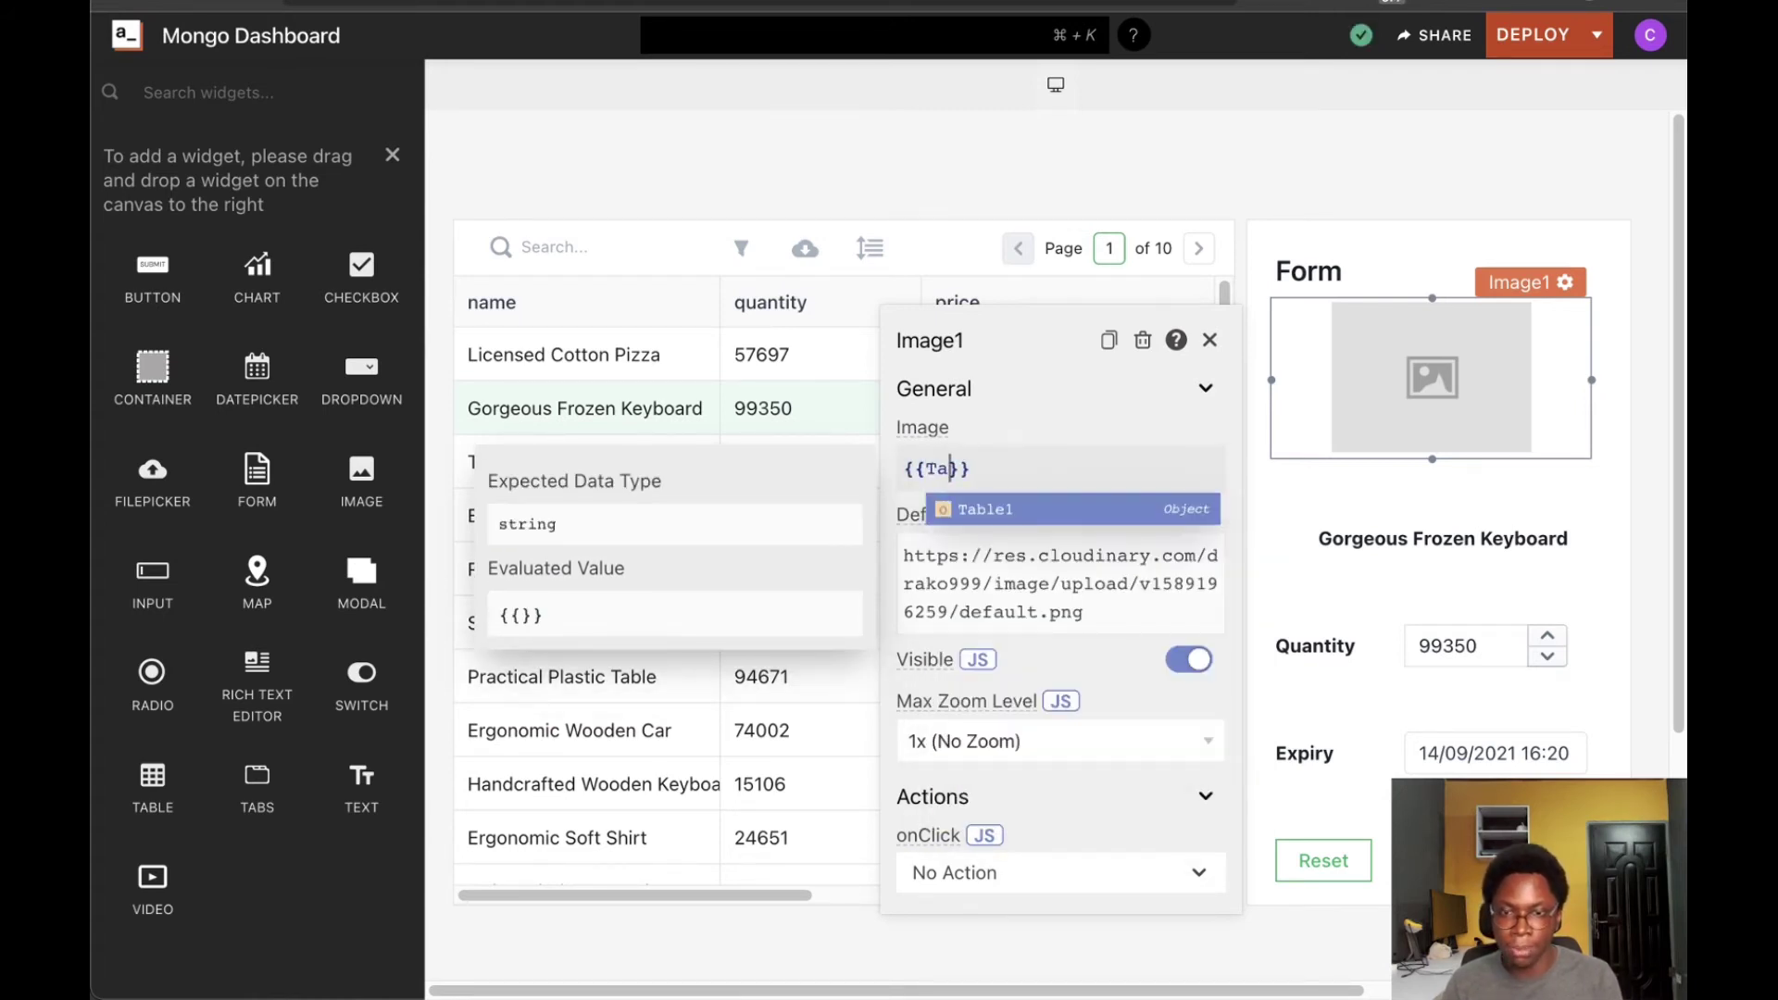
pyautogui.press('Escape')
pyautogui.write('.se')
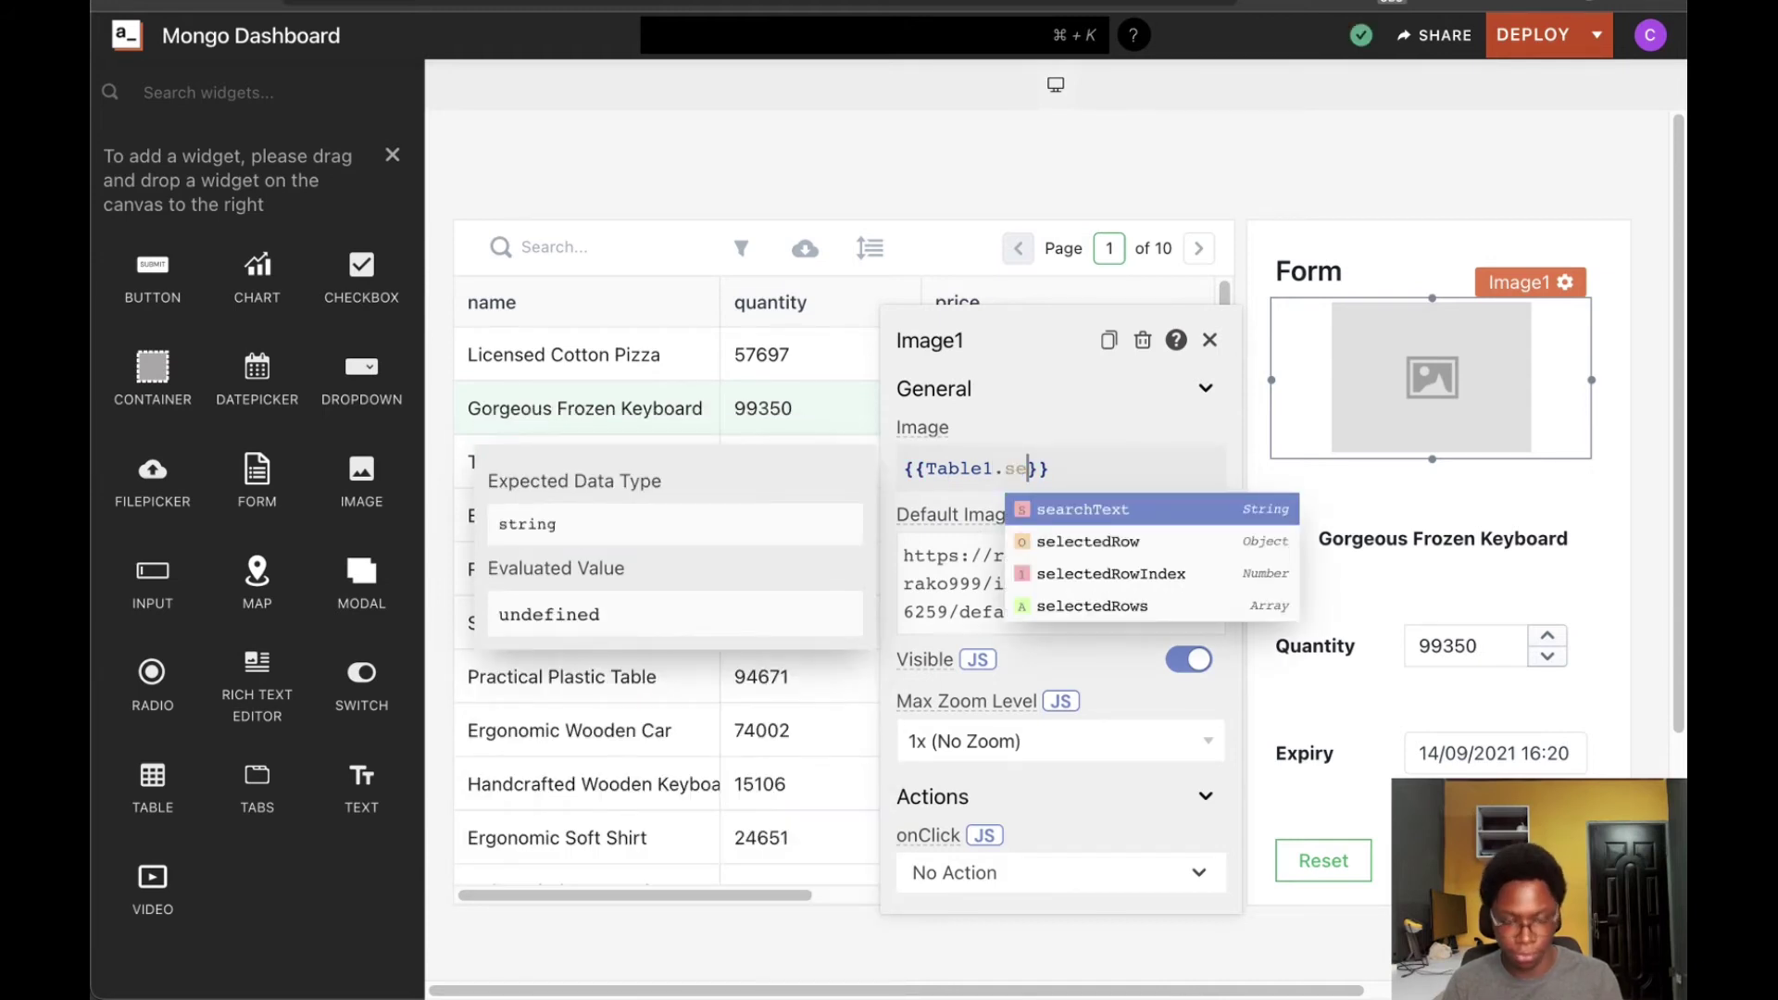
pyautogui.press('Down')
pyautogui.press('Return')
pyautogui.write('.im')
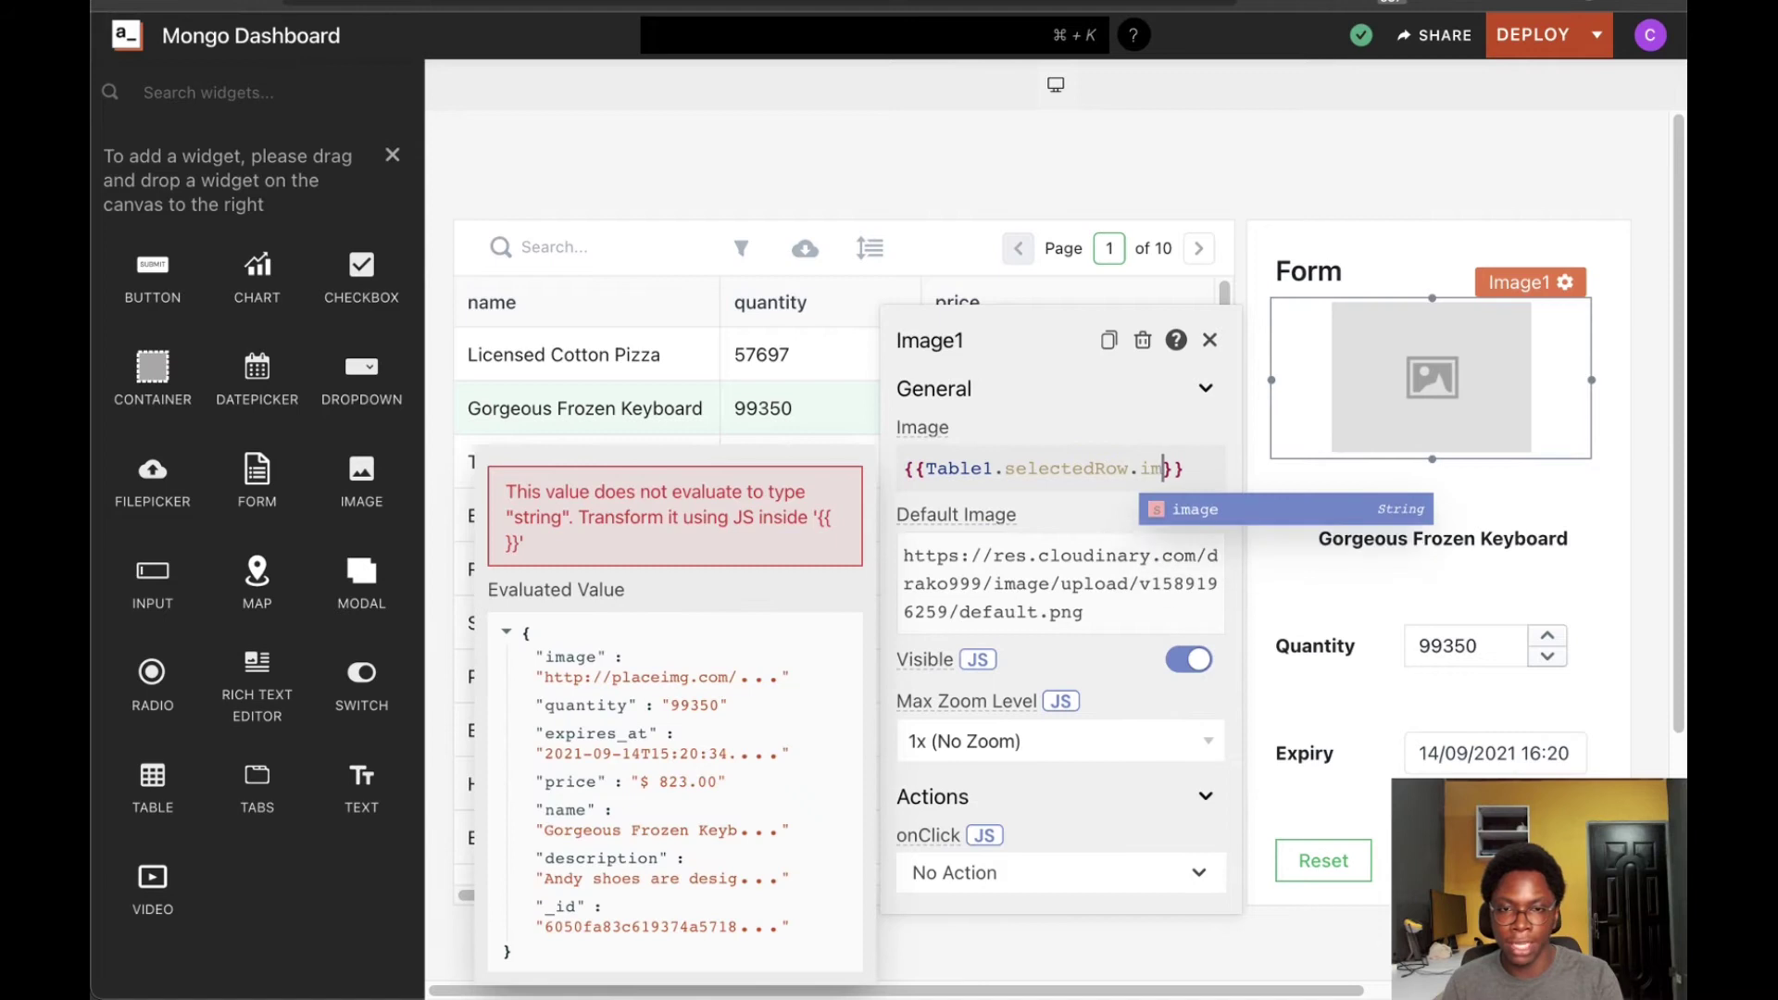
pyautogui.press('Return')
pyautogui.doubleClick(930, 341)
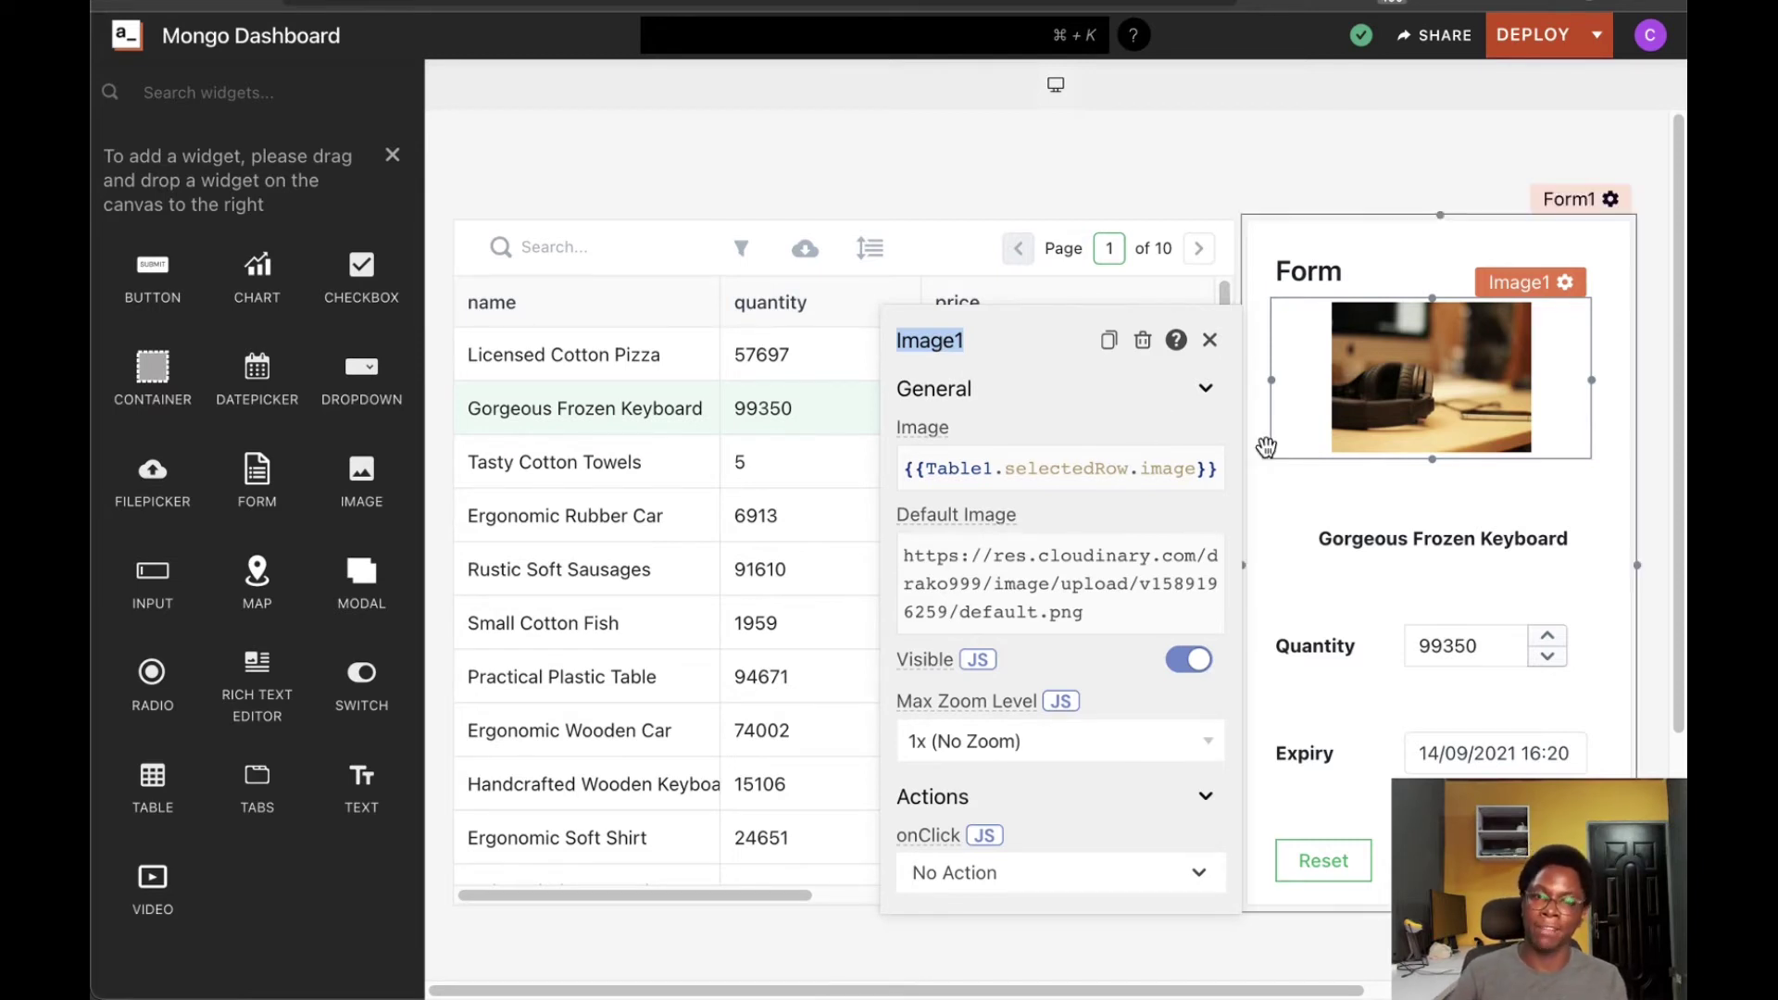
pyautogui.click(1310, 498)
# Set the Submit button's onClick to Execute a DB Query > Create Query, creating Query1
pyautogui.scroll(-1, 1385, 677)
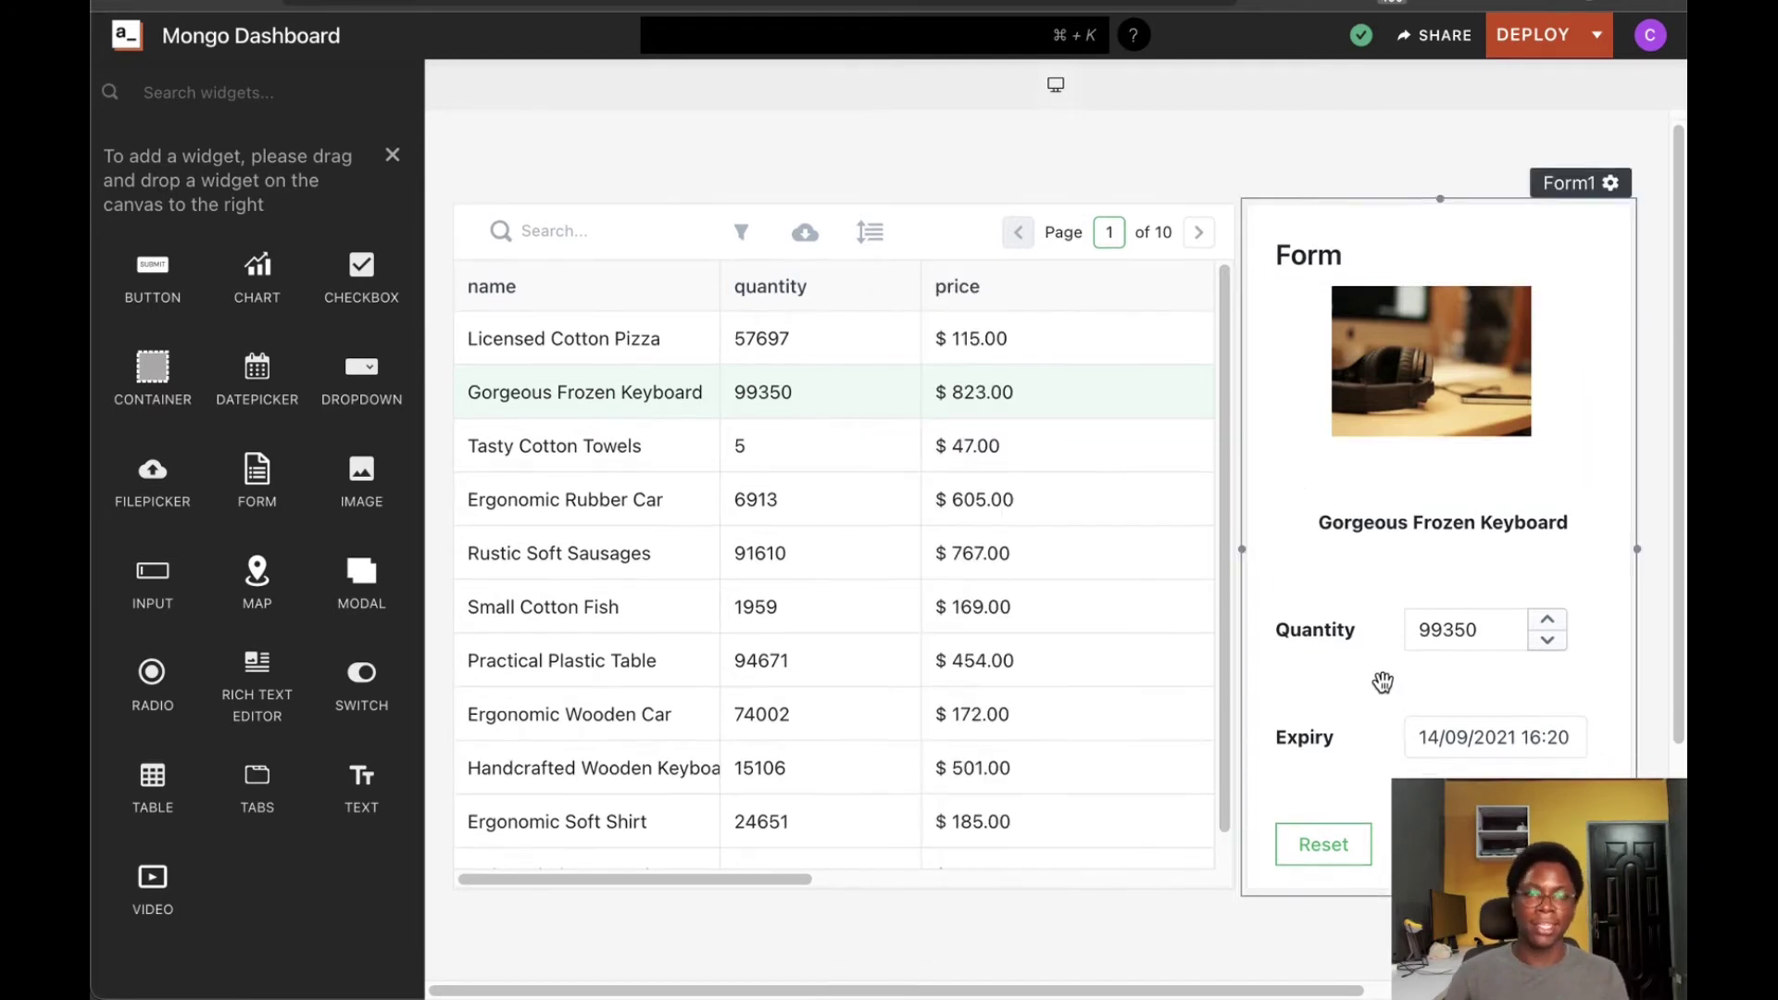
pyautogui.scroll(-1, 1361, 668)
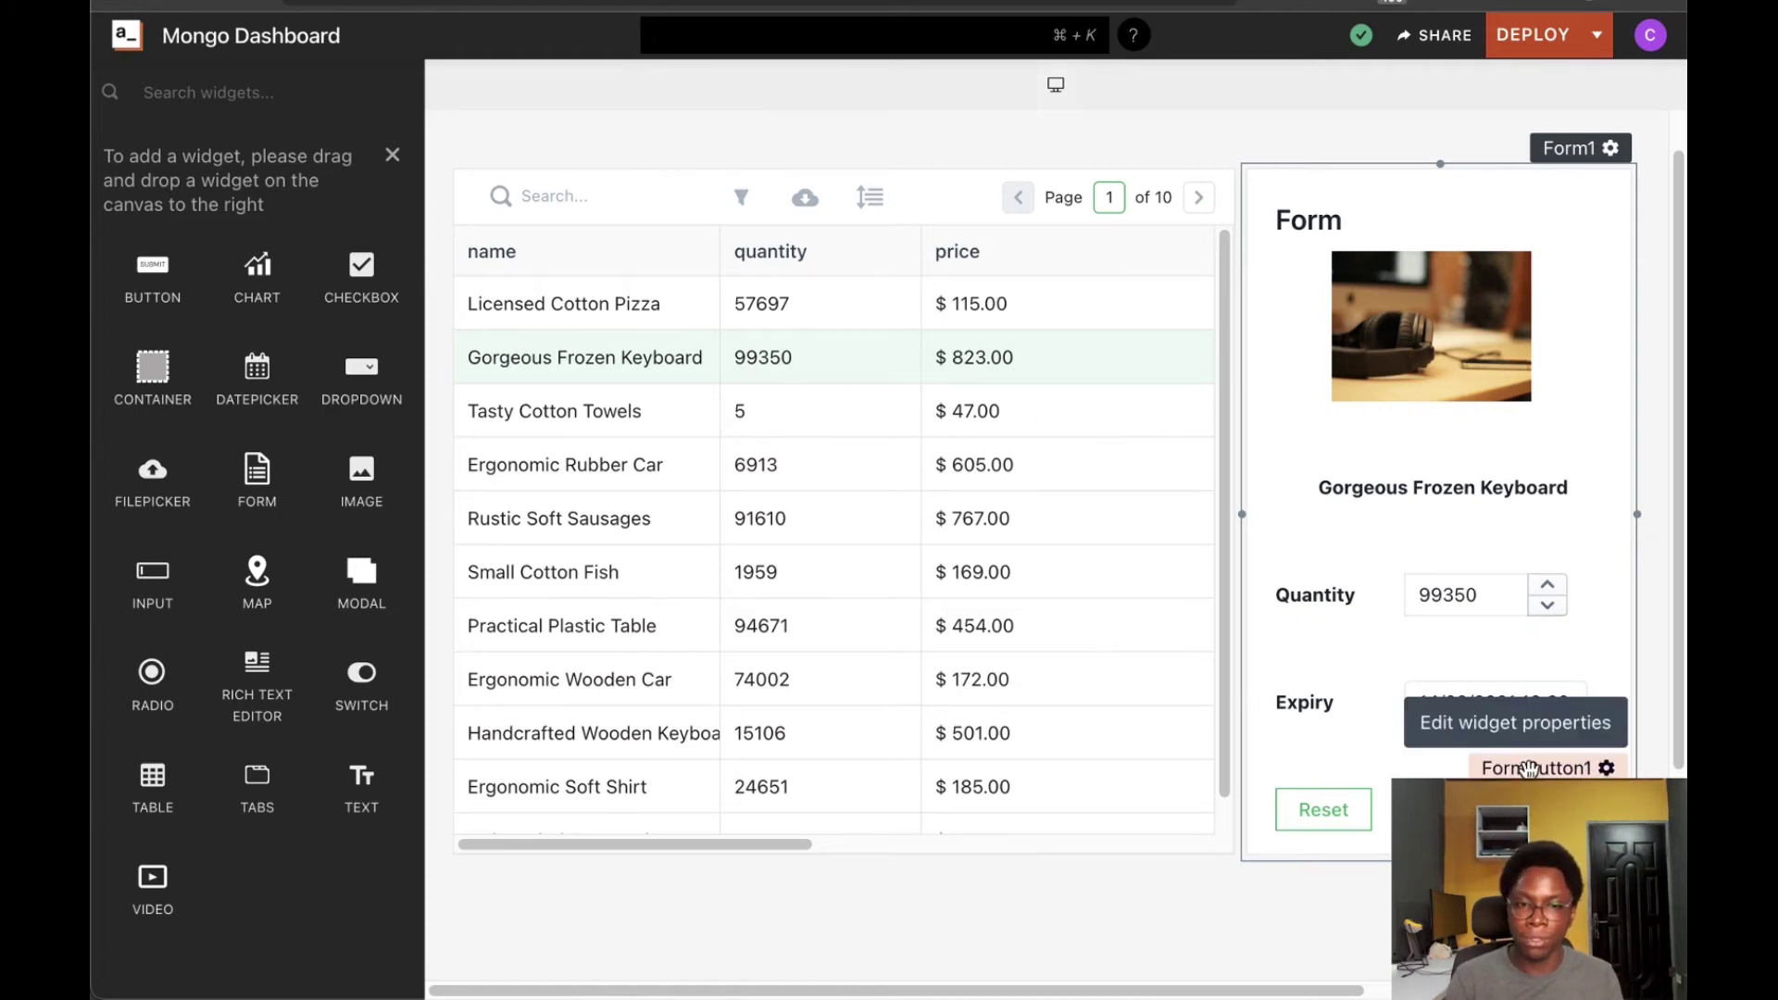
pyautogui.click(1528, 768)
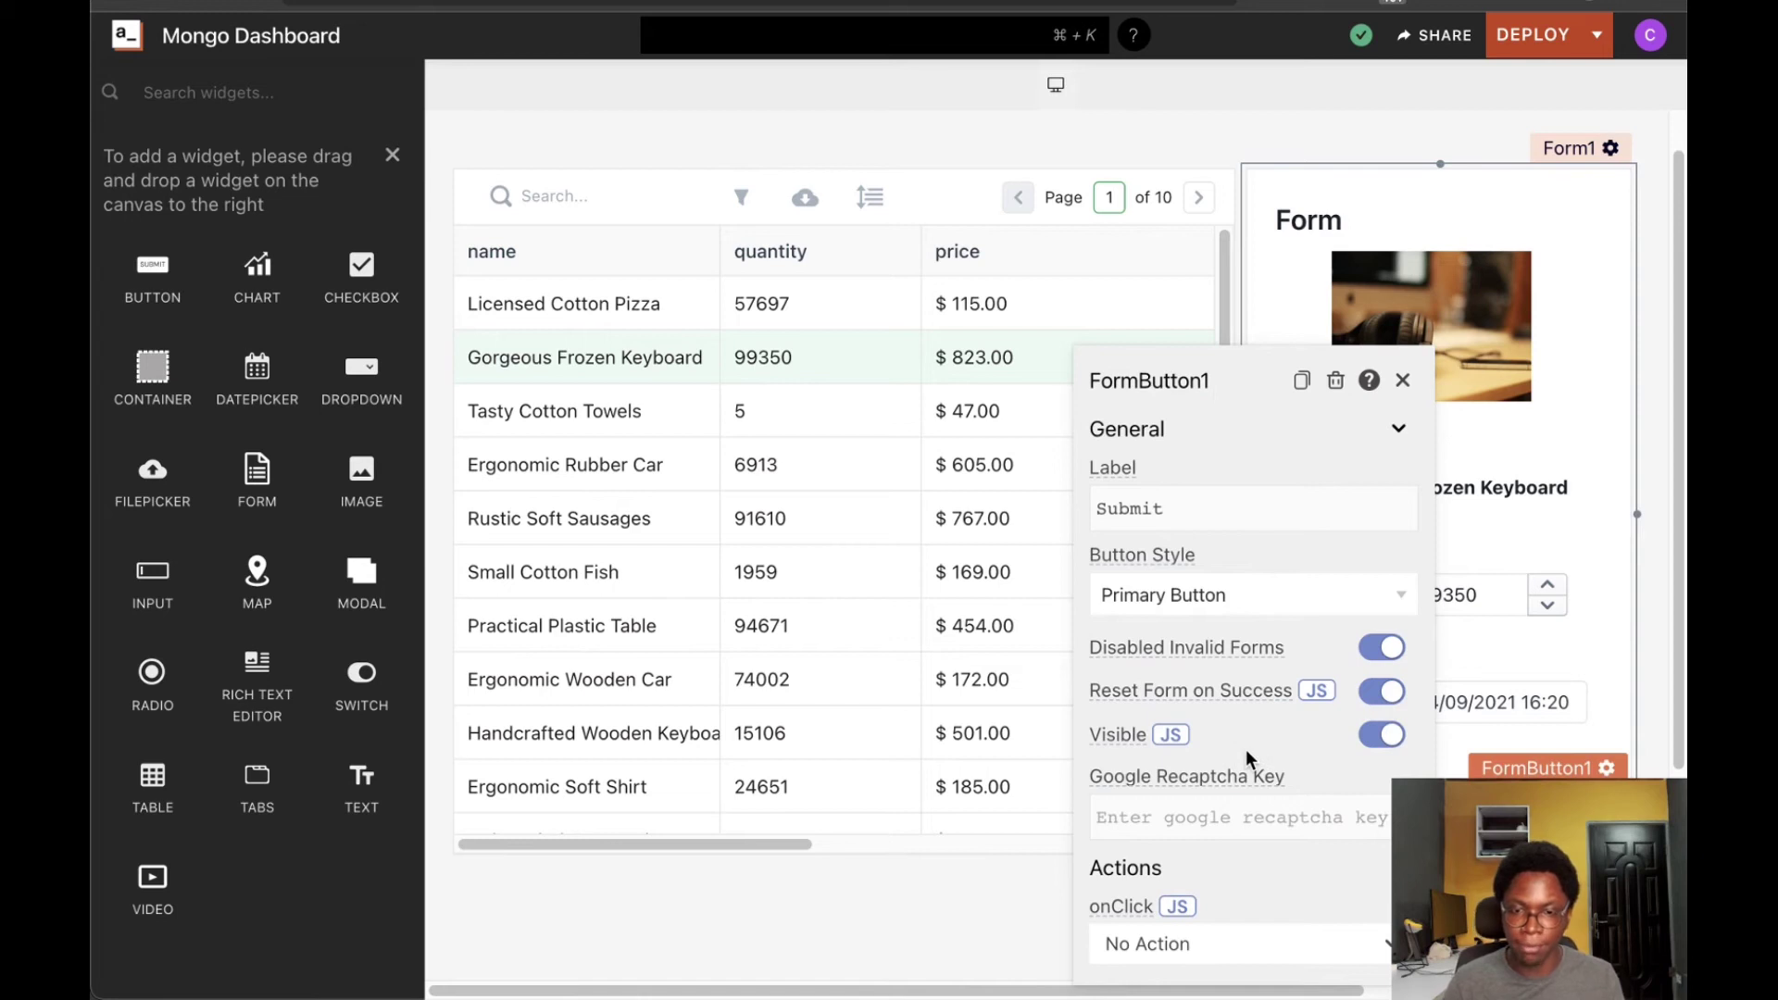
pyautogui.click(1153, 949)
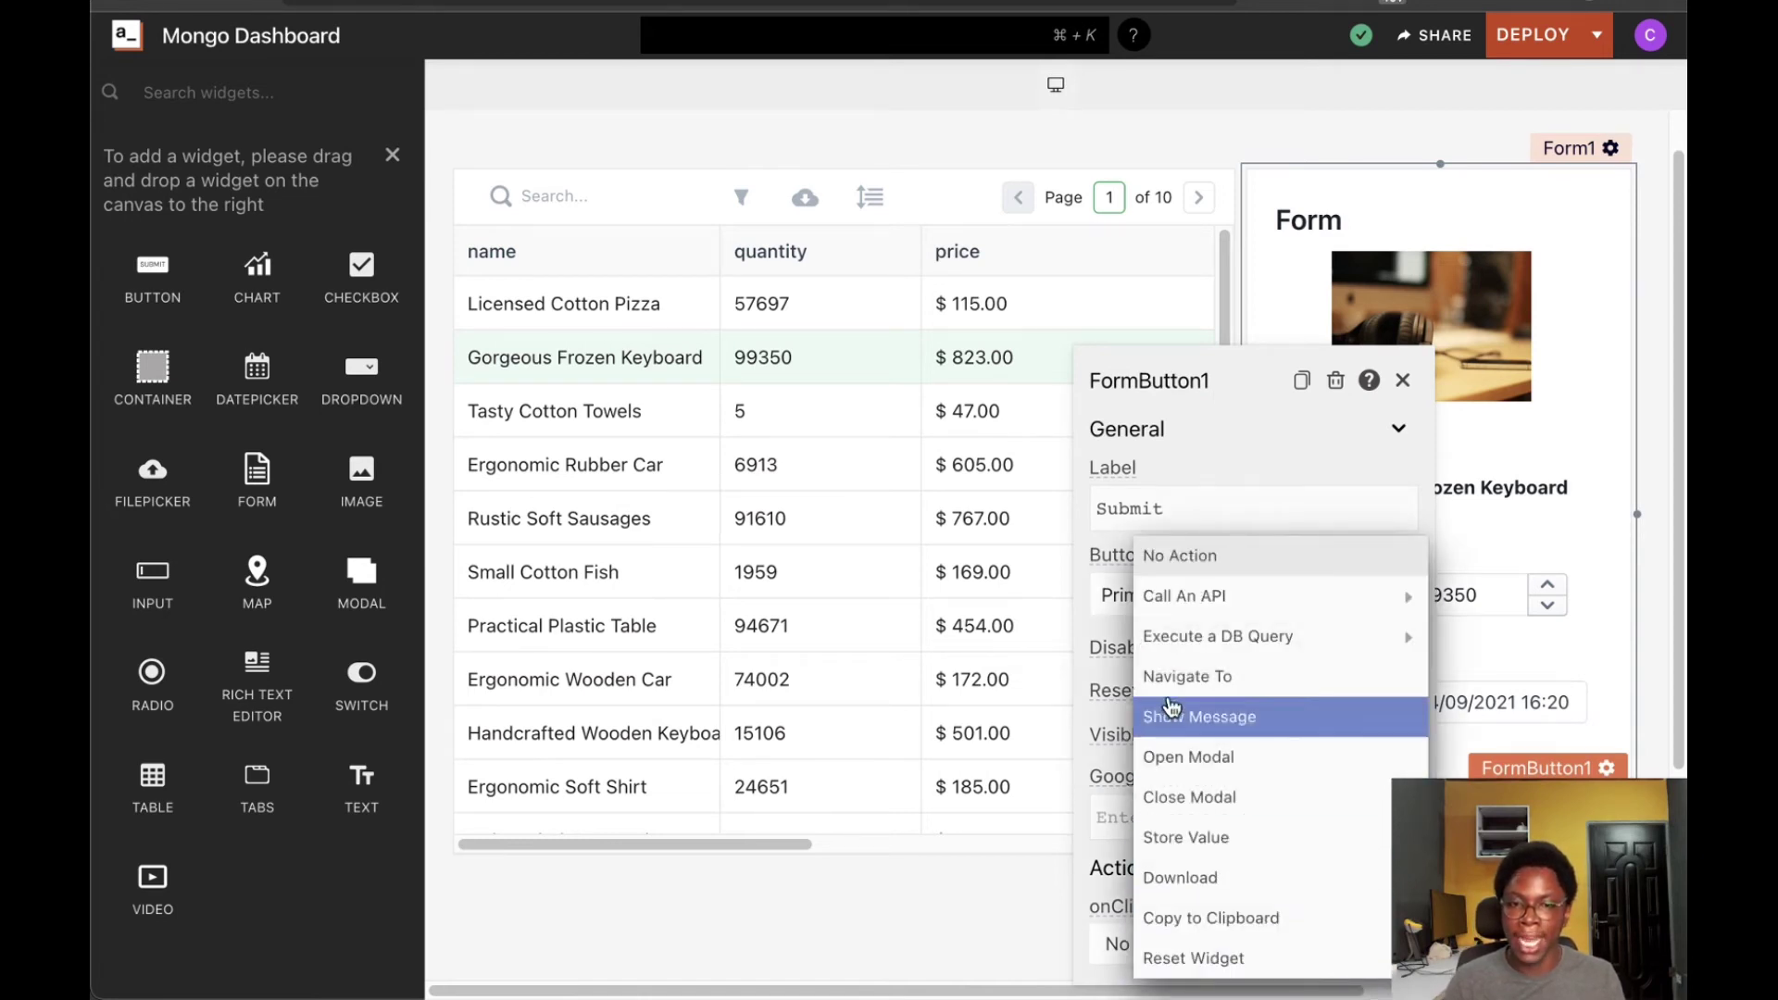
pyautogui.moveTo(1216, 641)
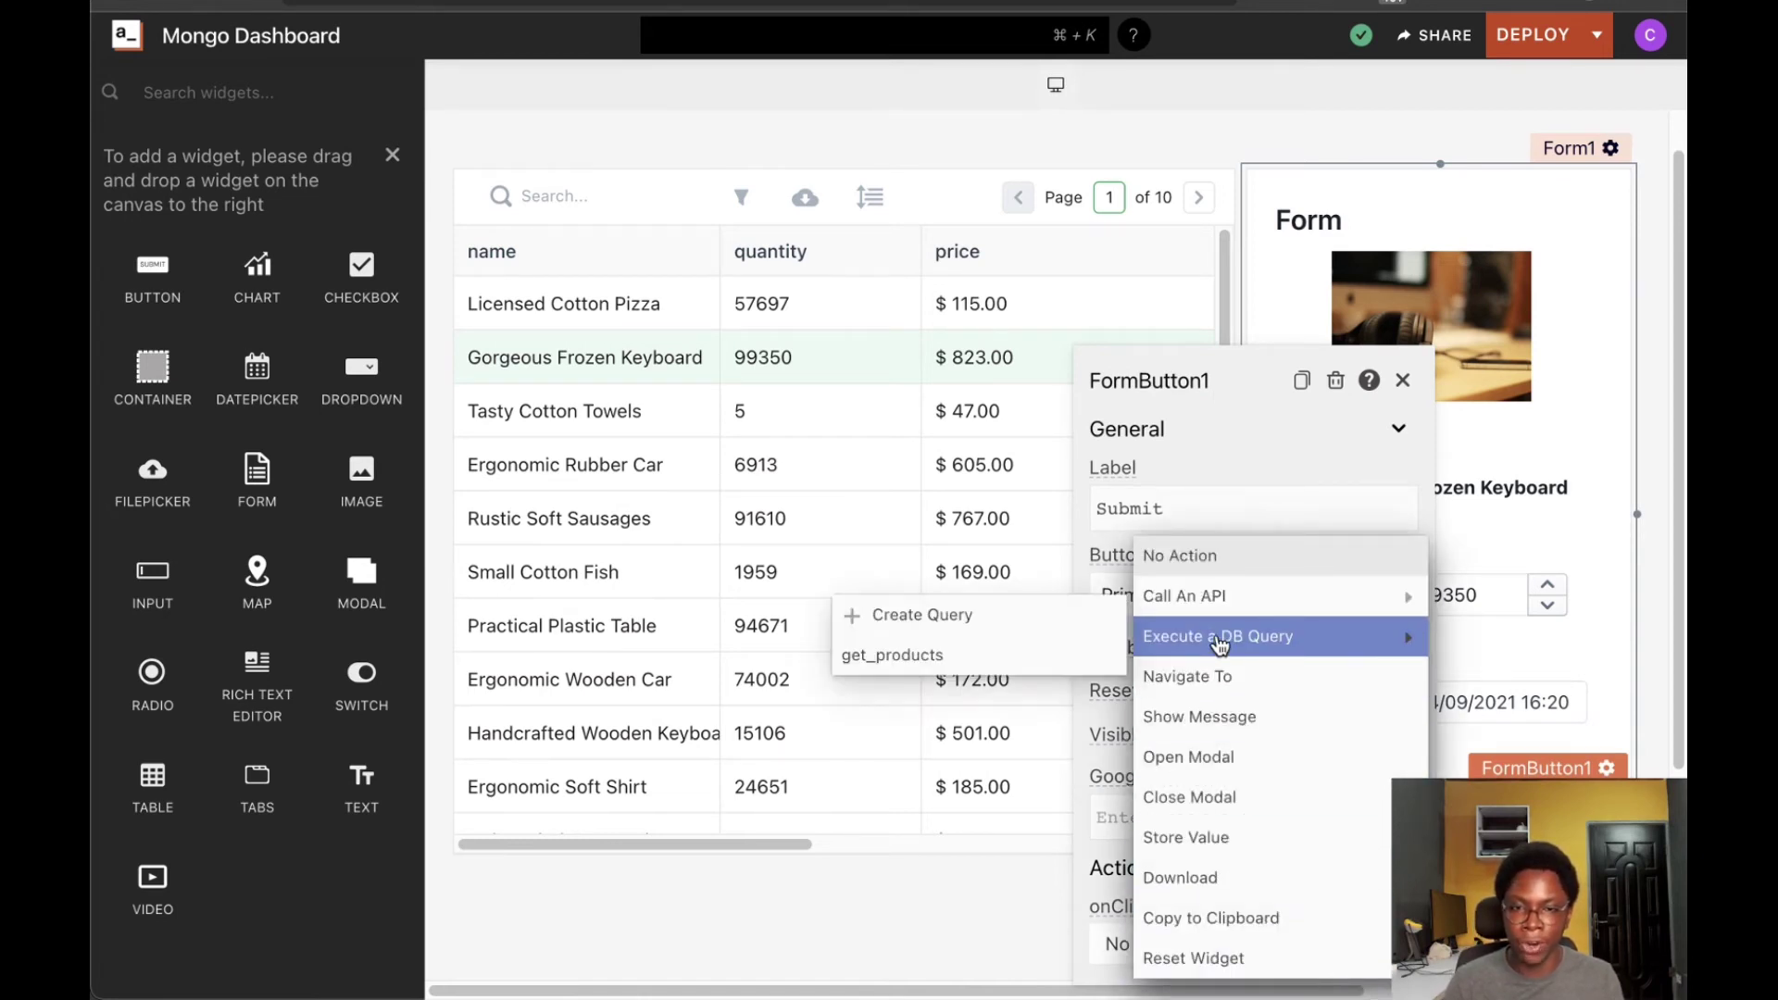
pyautogui.click(1022, 614)
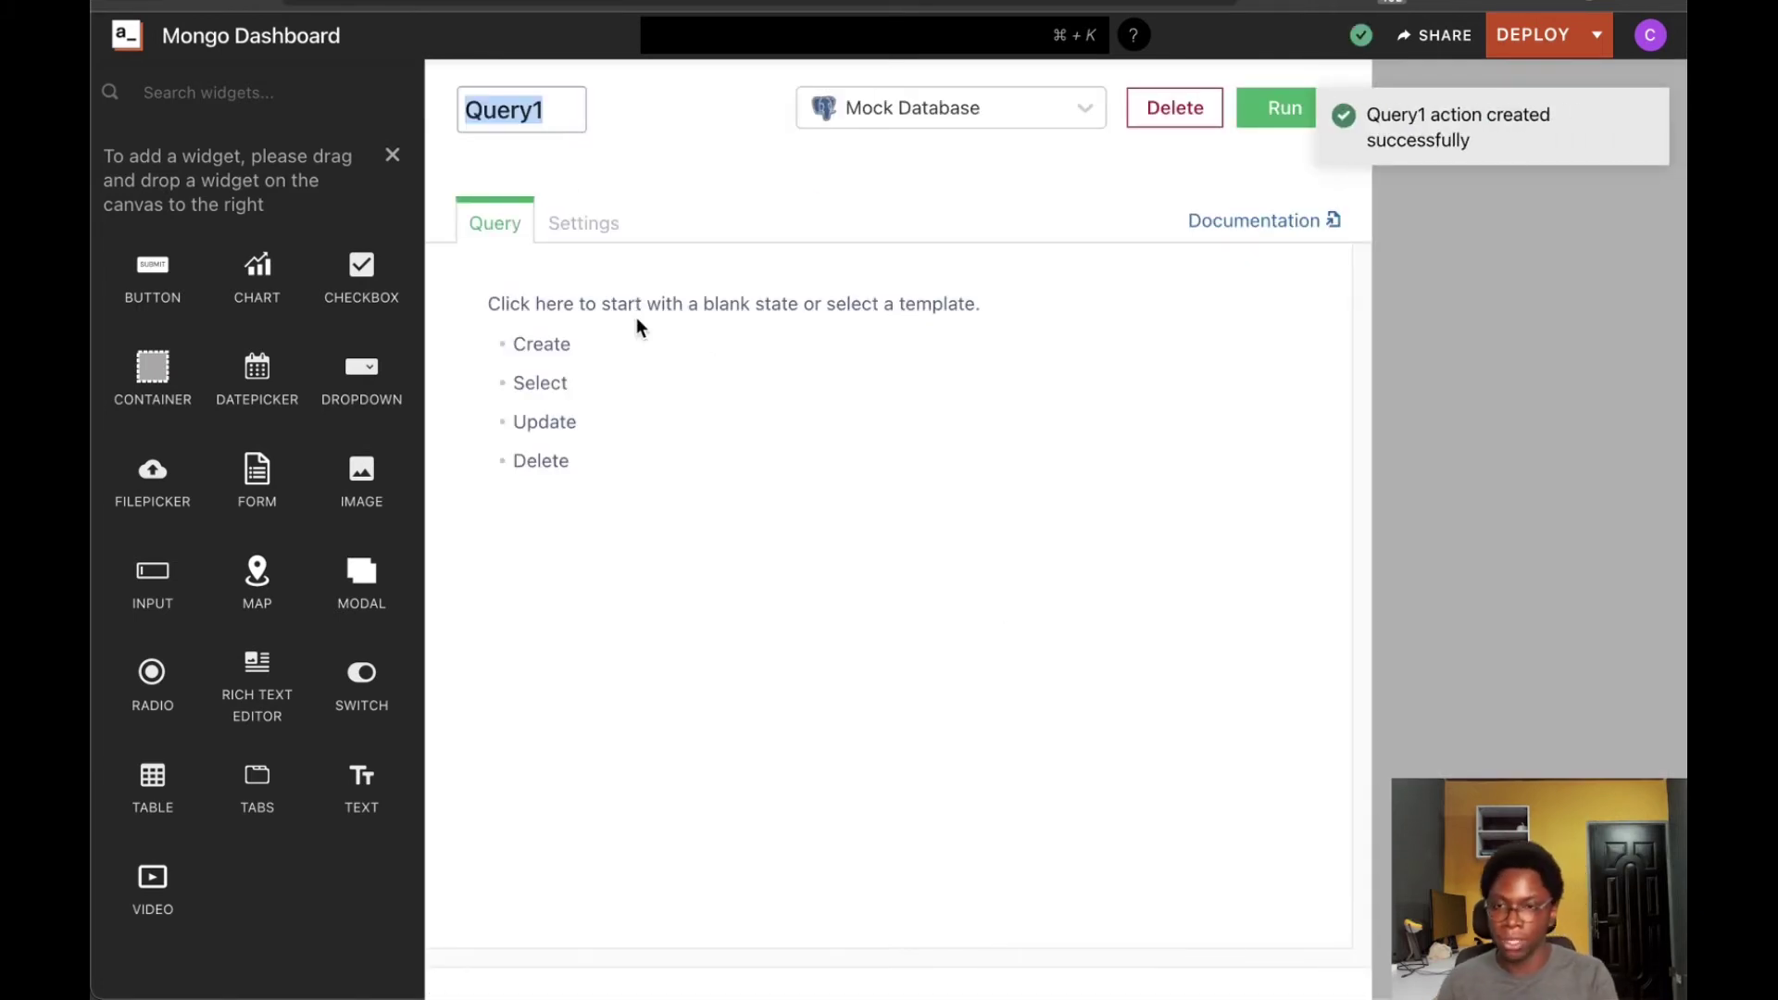
# Name the query update_product and base it on the mongo datasource's update template
pyautogui.write('update_product')
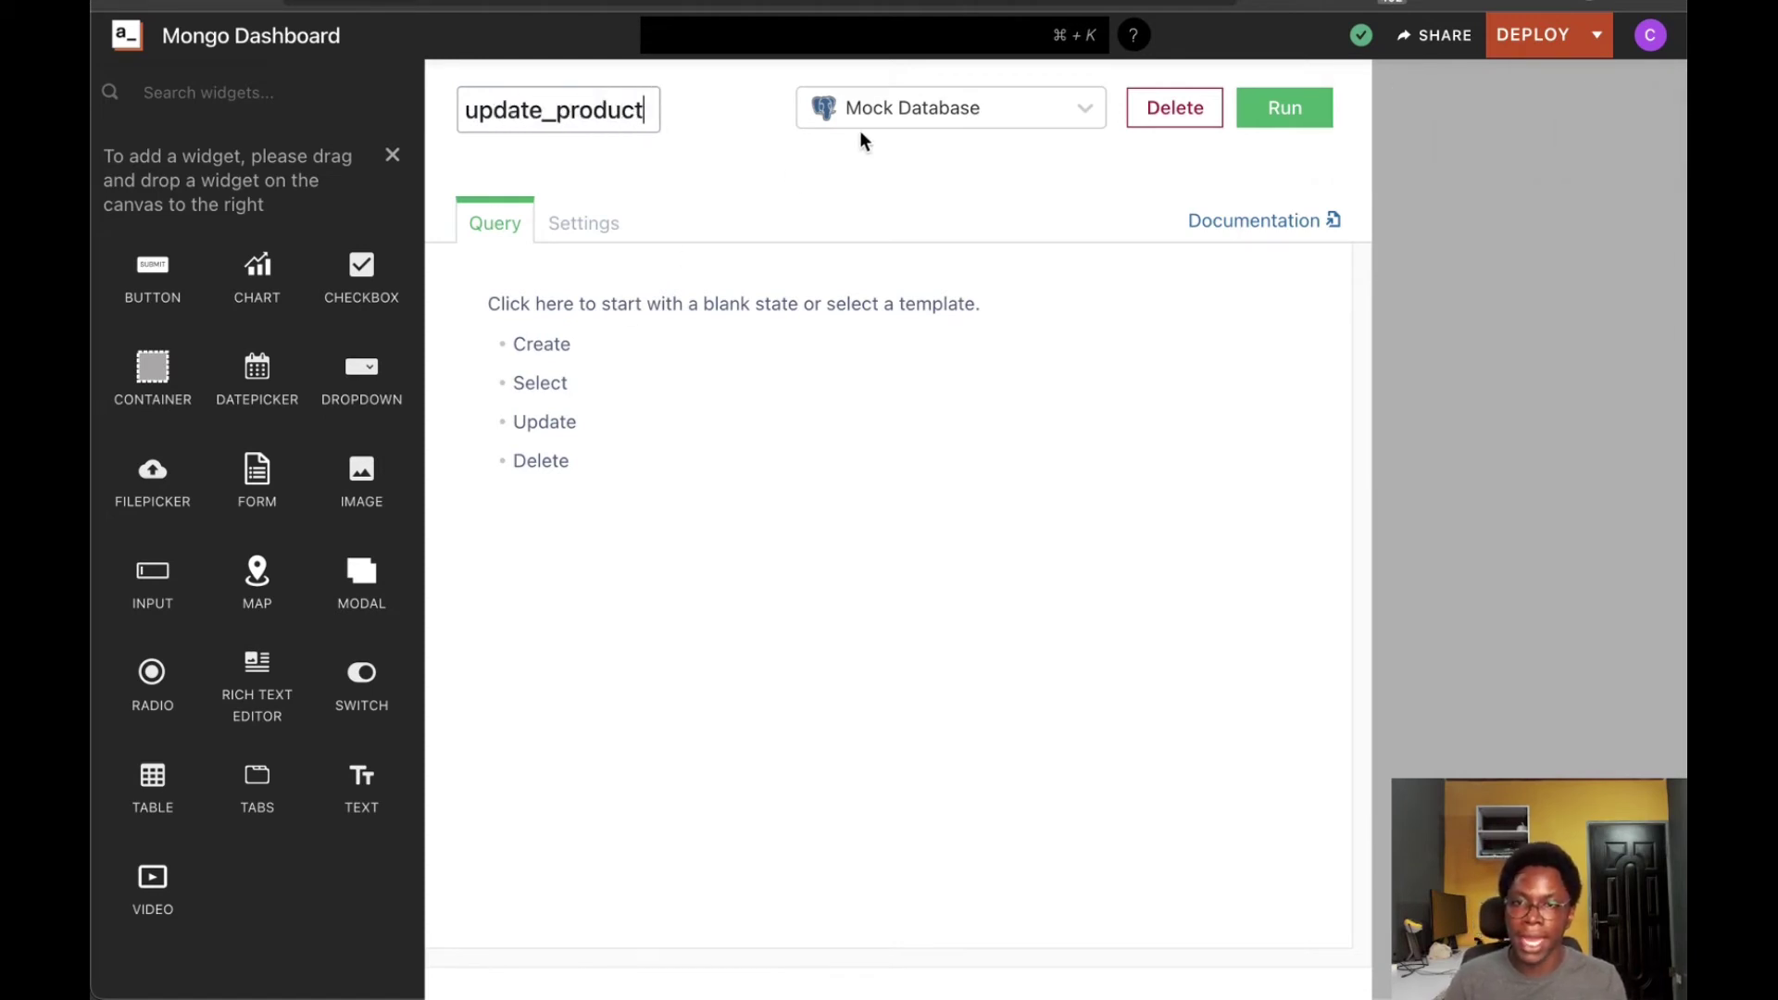
pyautogui.click(924, 107)
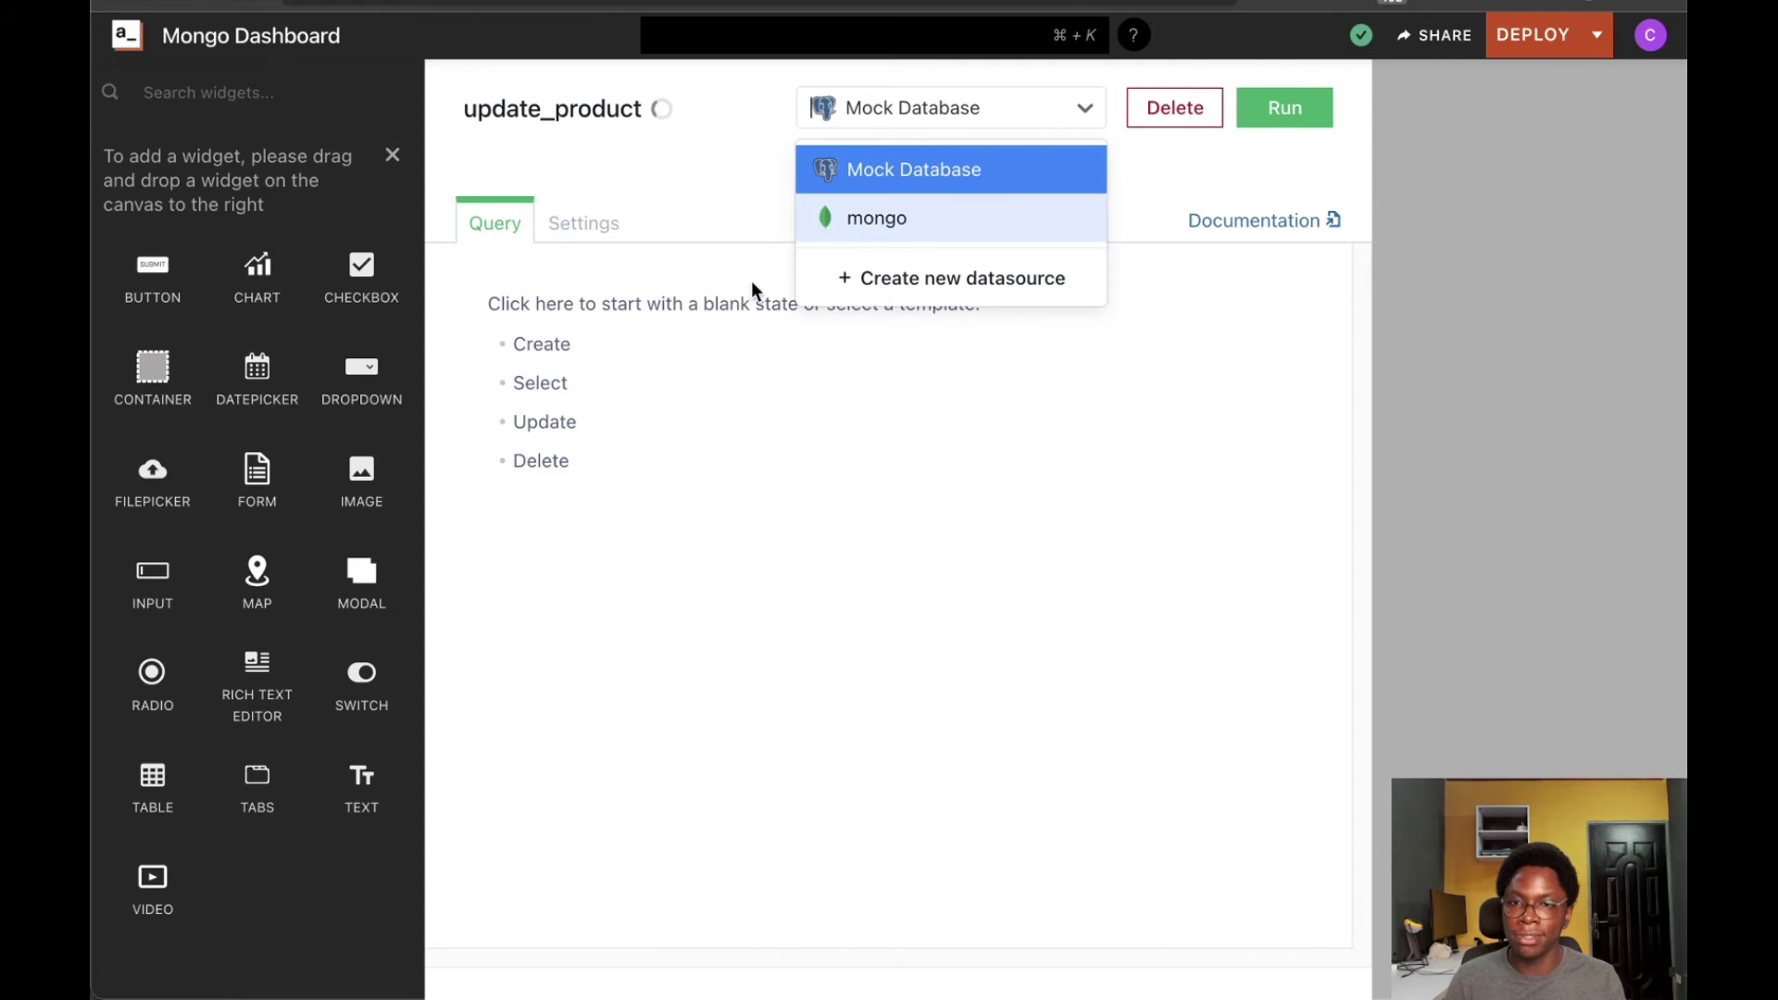
pyautogui.click(909, 220)
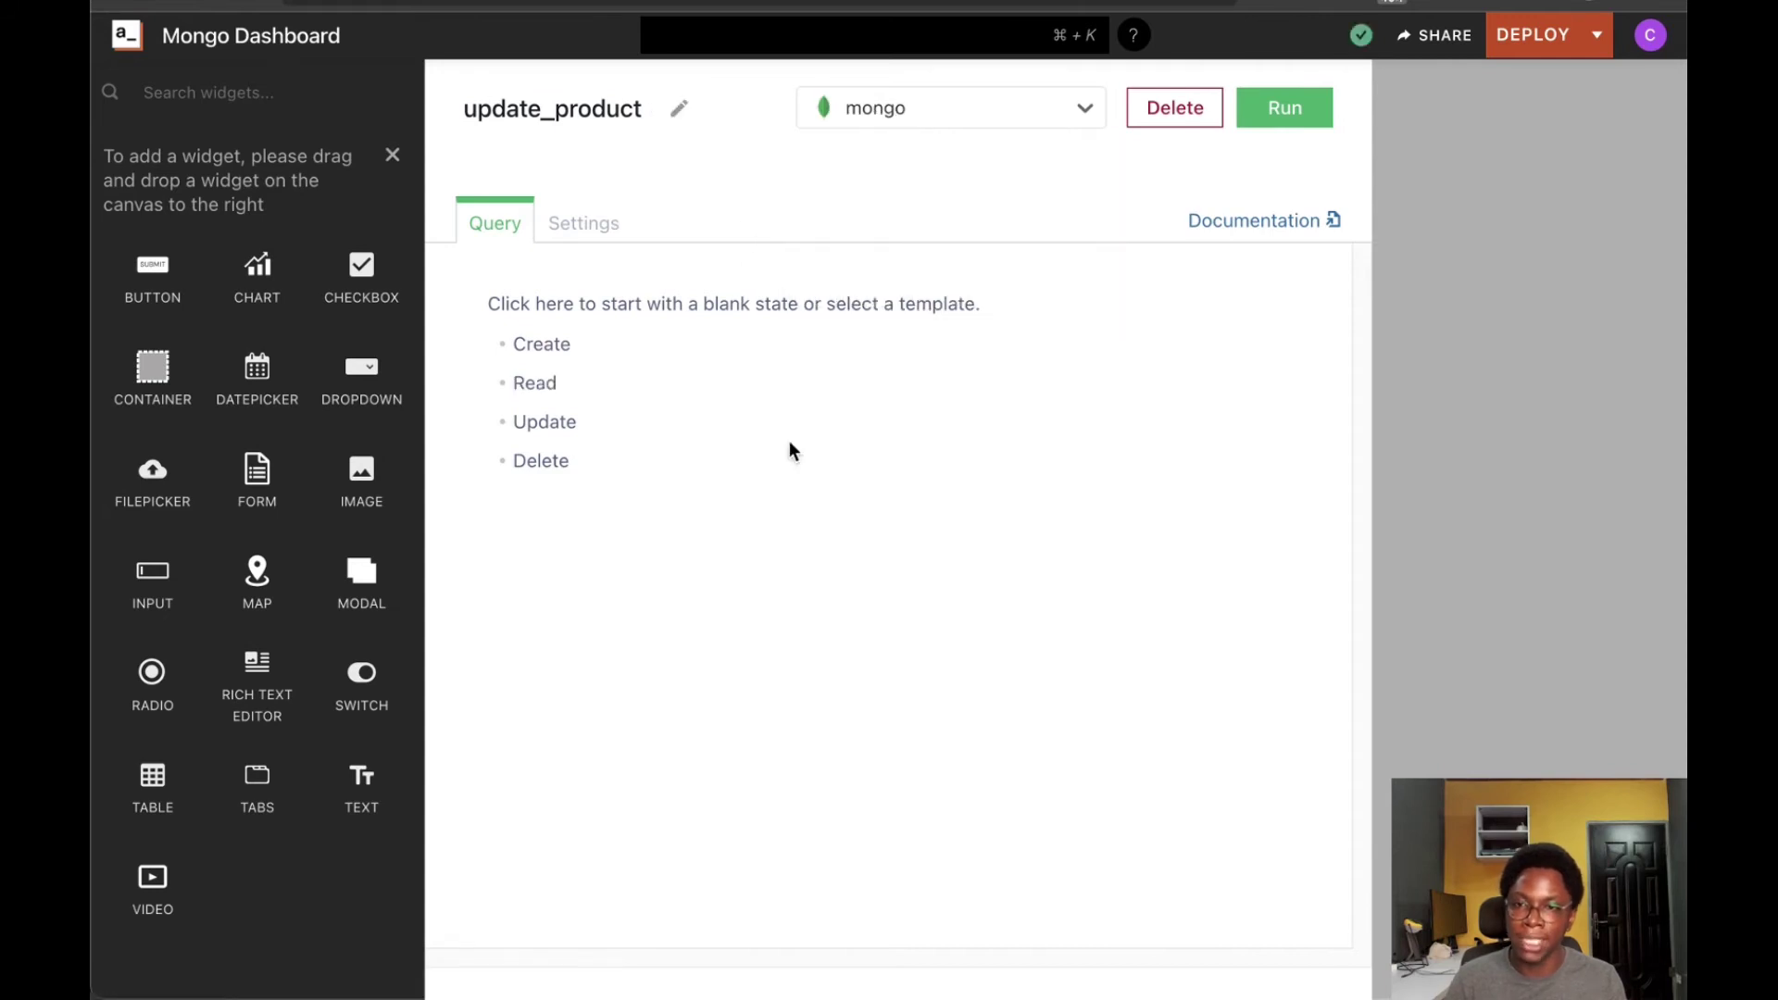
pyautogui.click(555, 423)
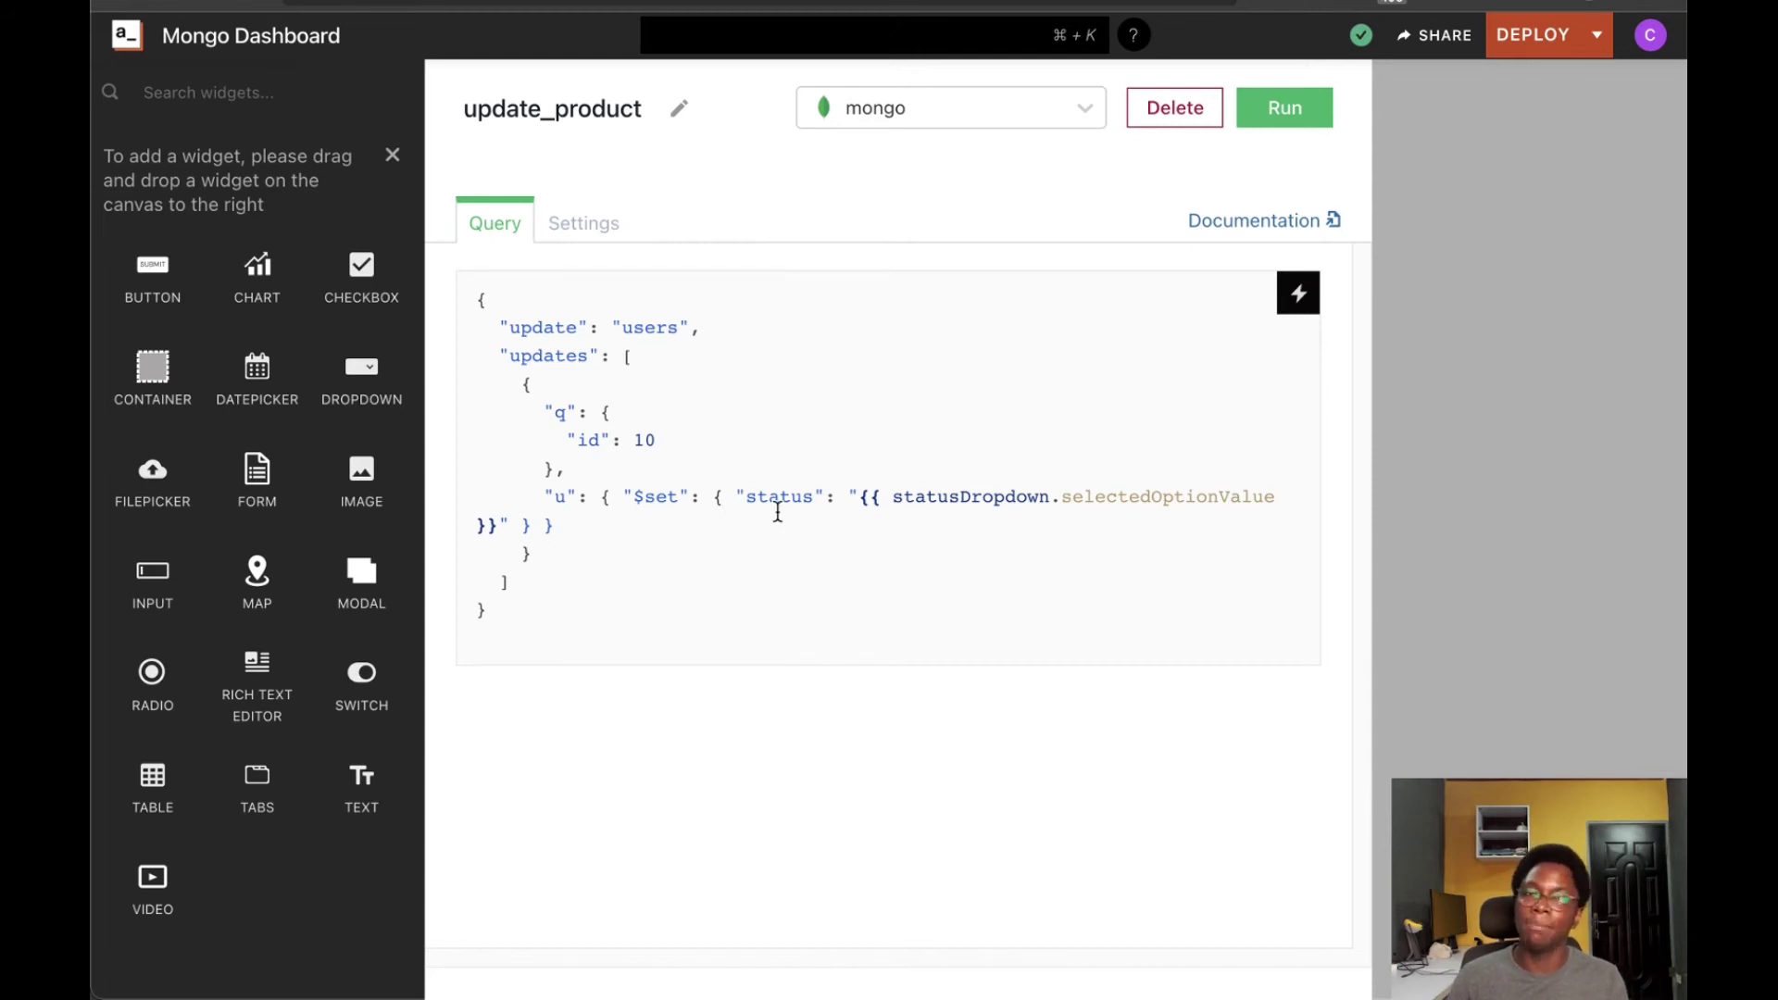
# Set the update filter to "_id": ObjectId("{{Table1.selectedRow._id}}")
pyautogui.click(635, 319)
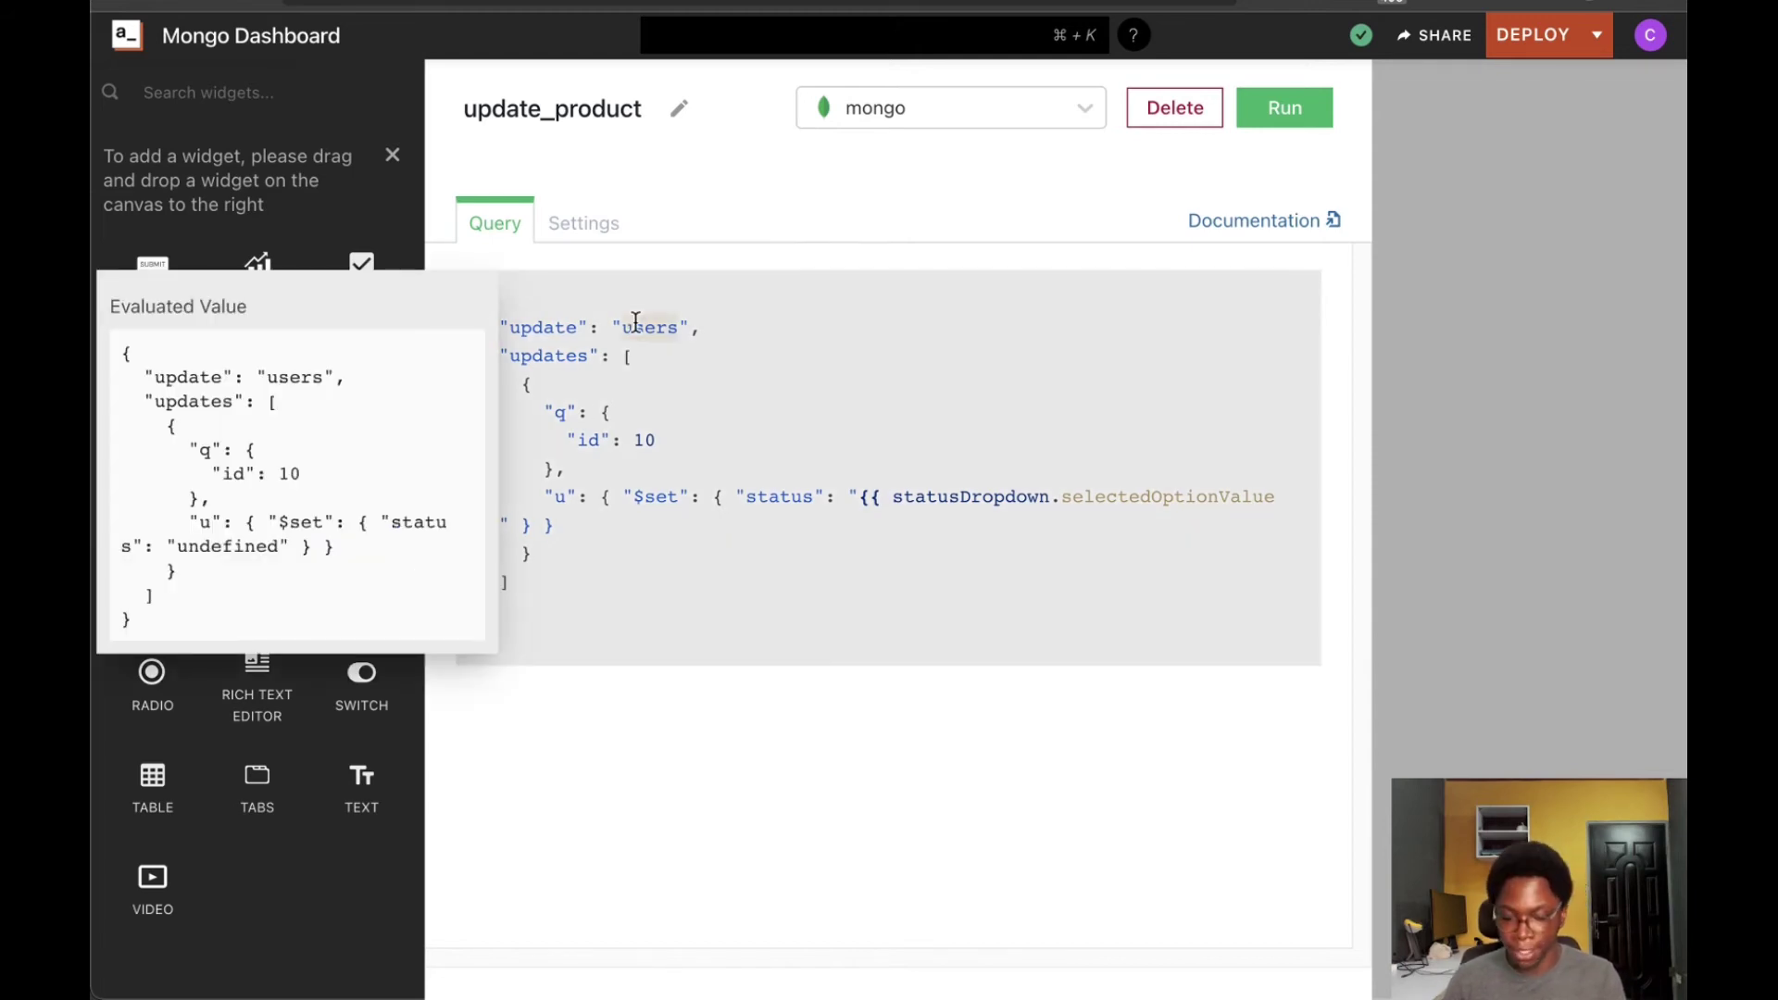
pyautogui.write('product')
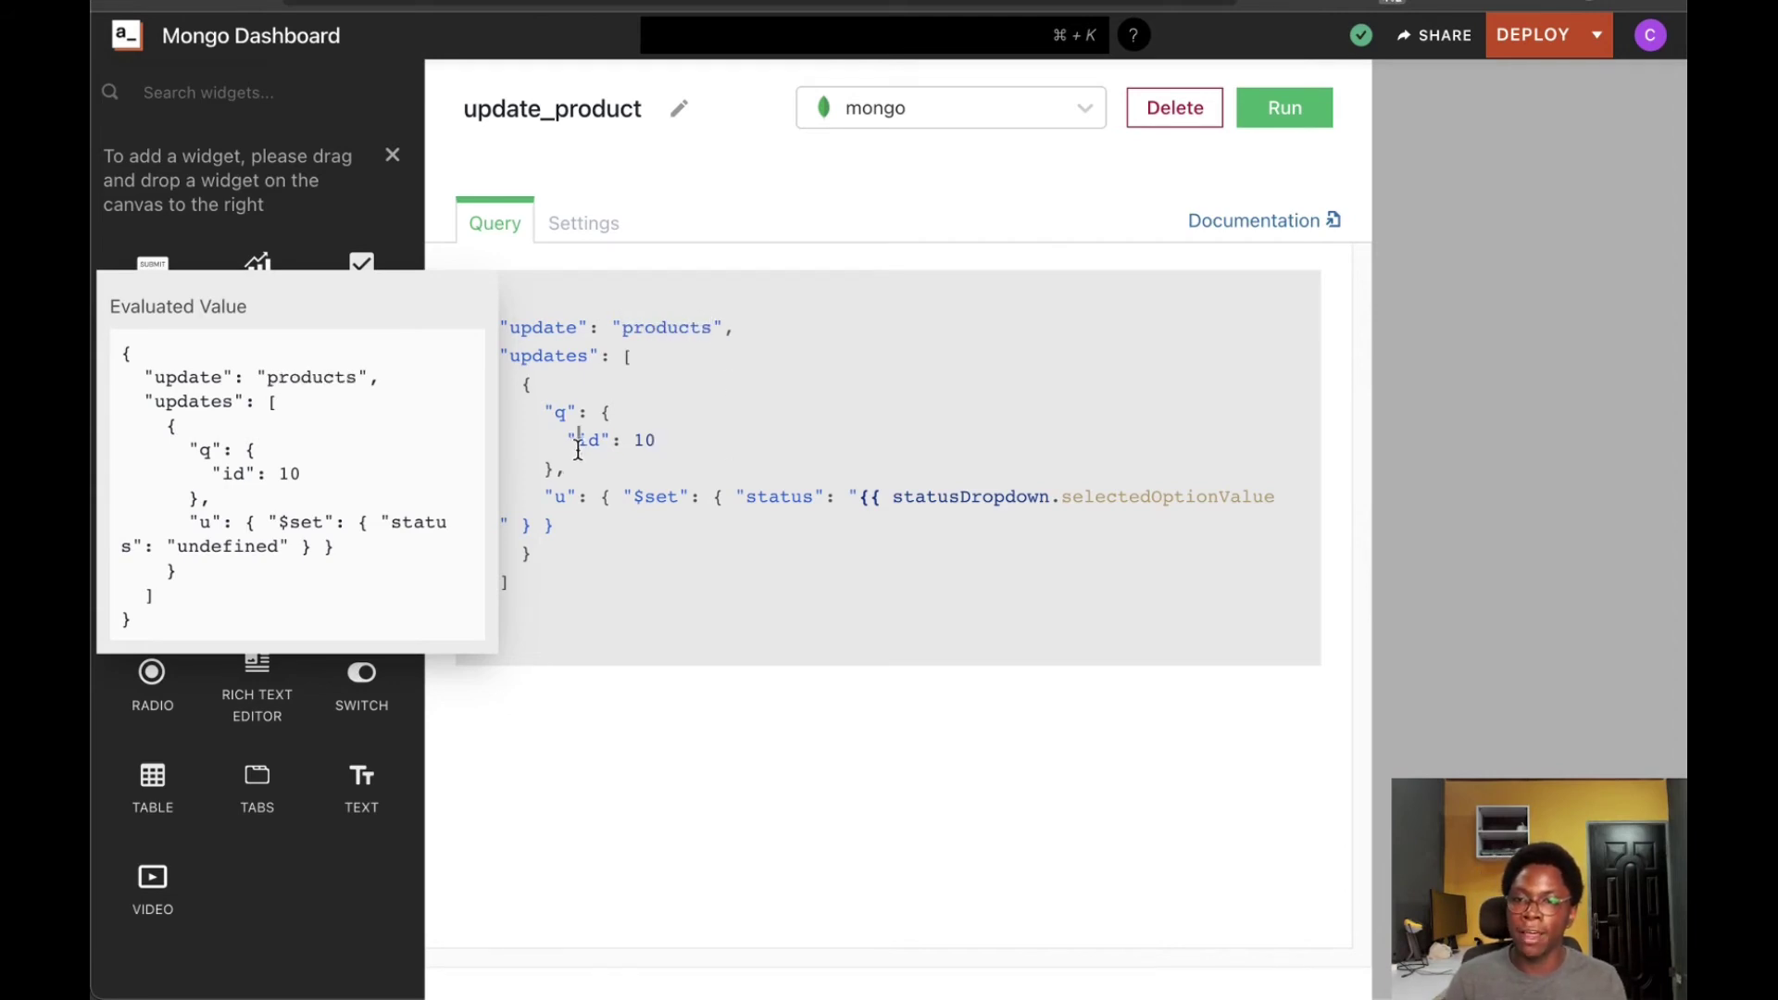
pyautogui.write('_id')
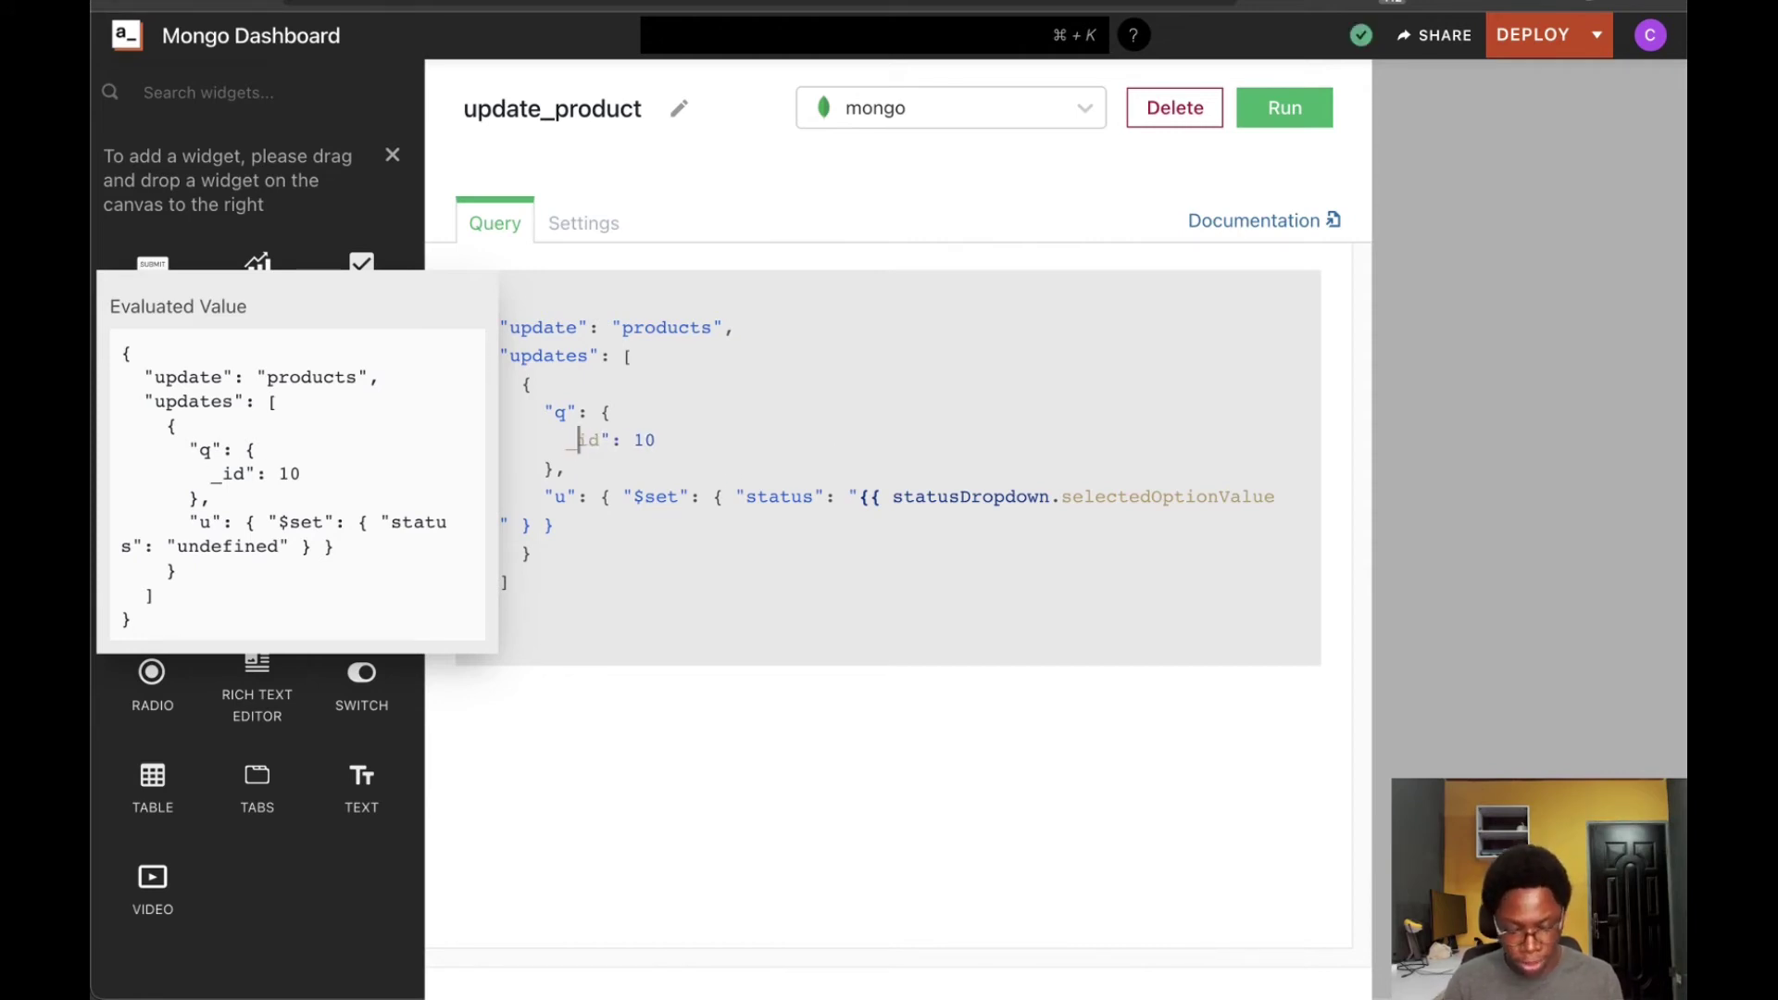
pyautogui.write('"')
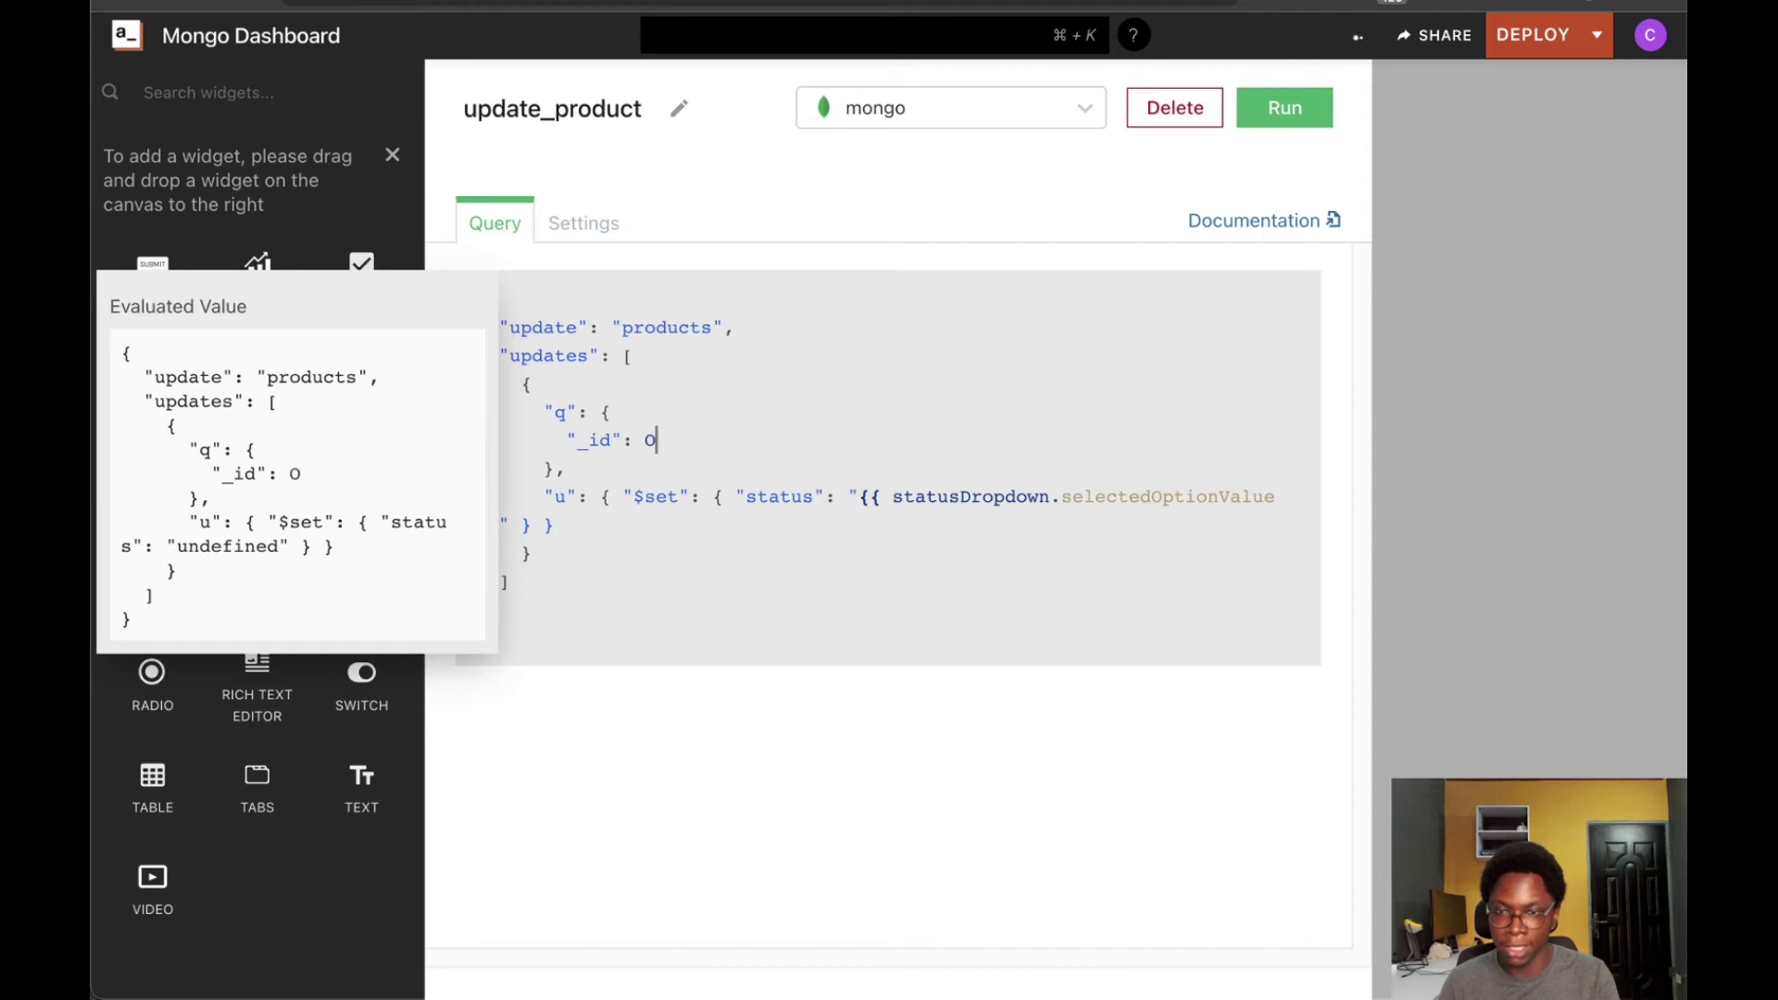
pyautogui.write('Id(')
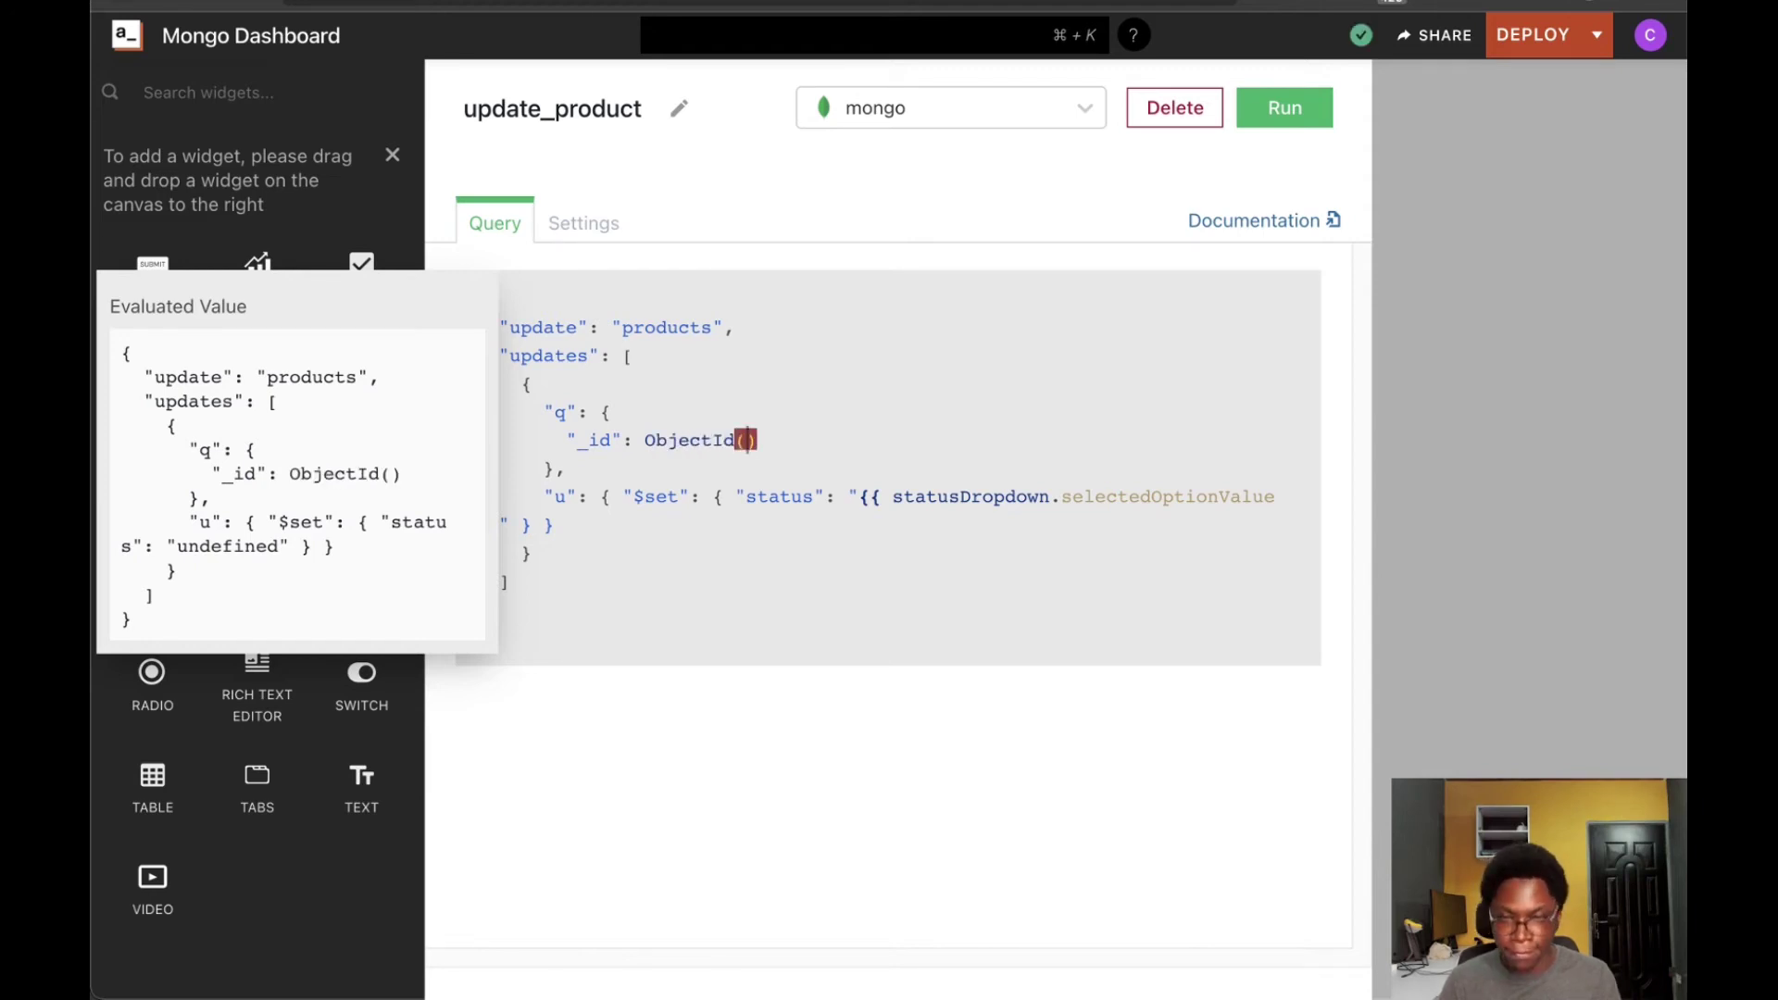
pyautogui.write('"')
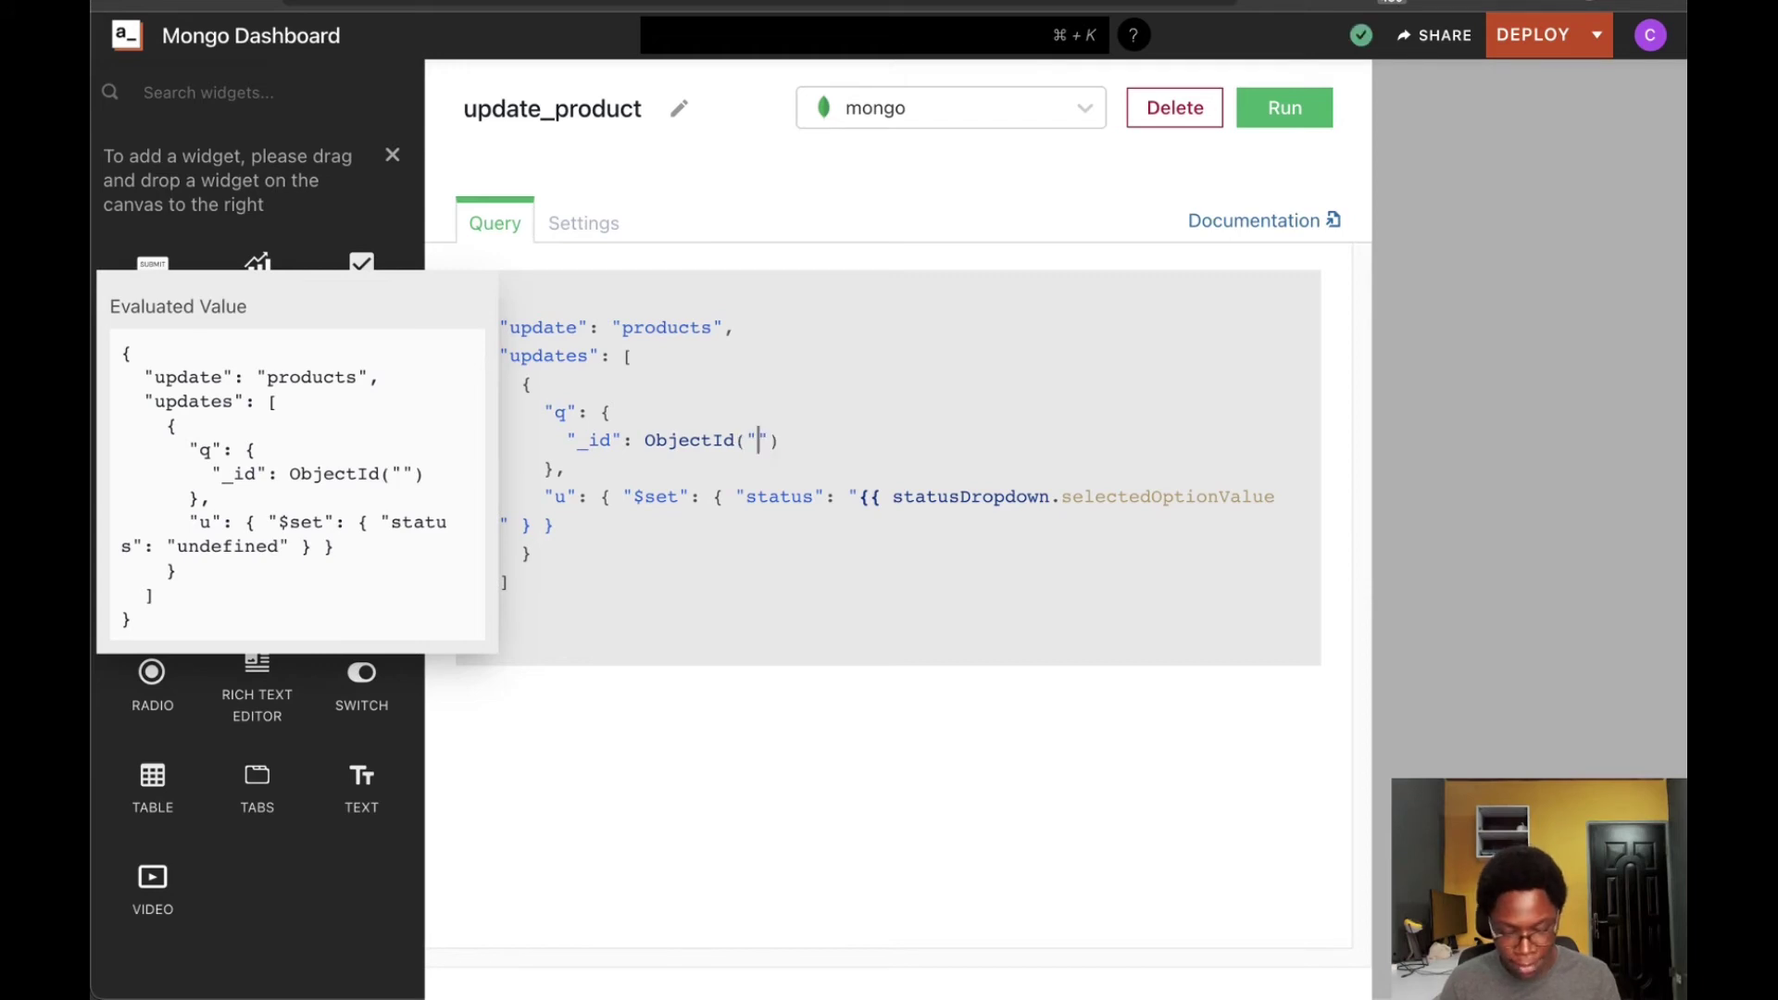
pyautogui.write('{{T')
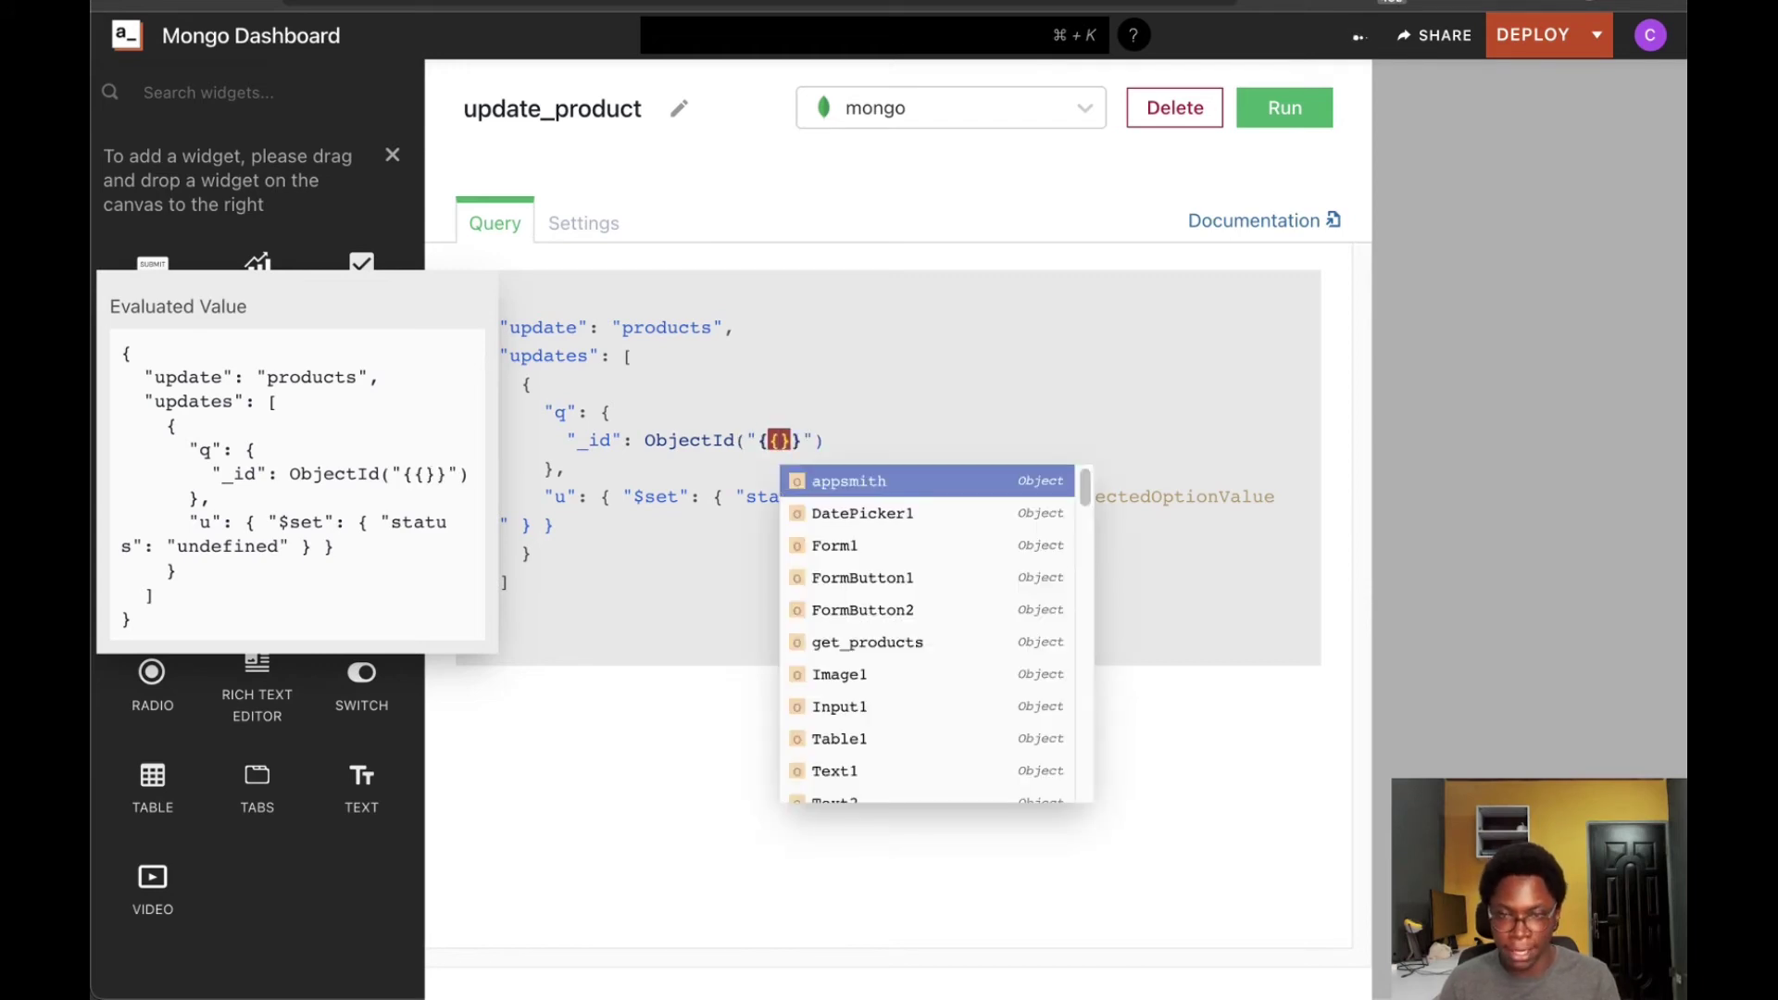
pyautogui.press('Return')
pyautogui.write('.se')
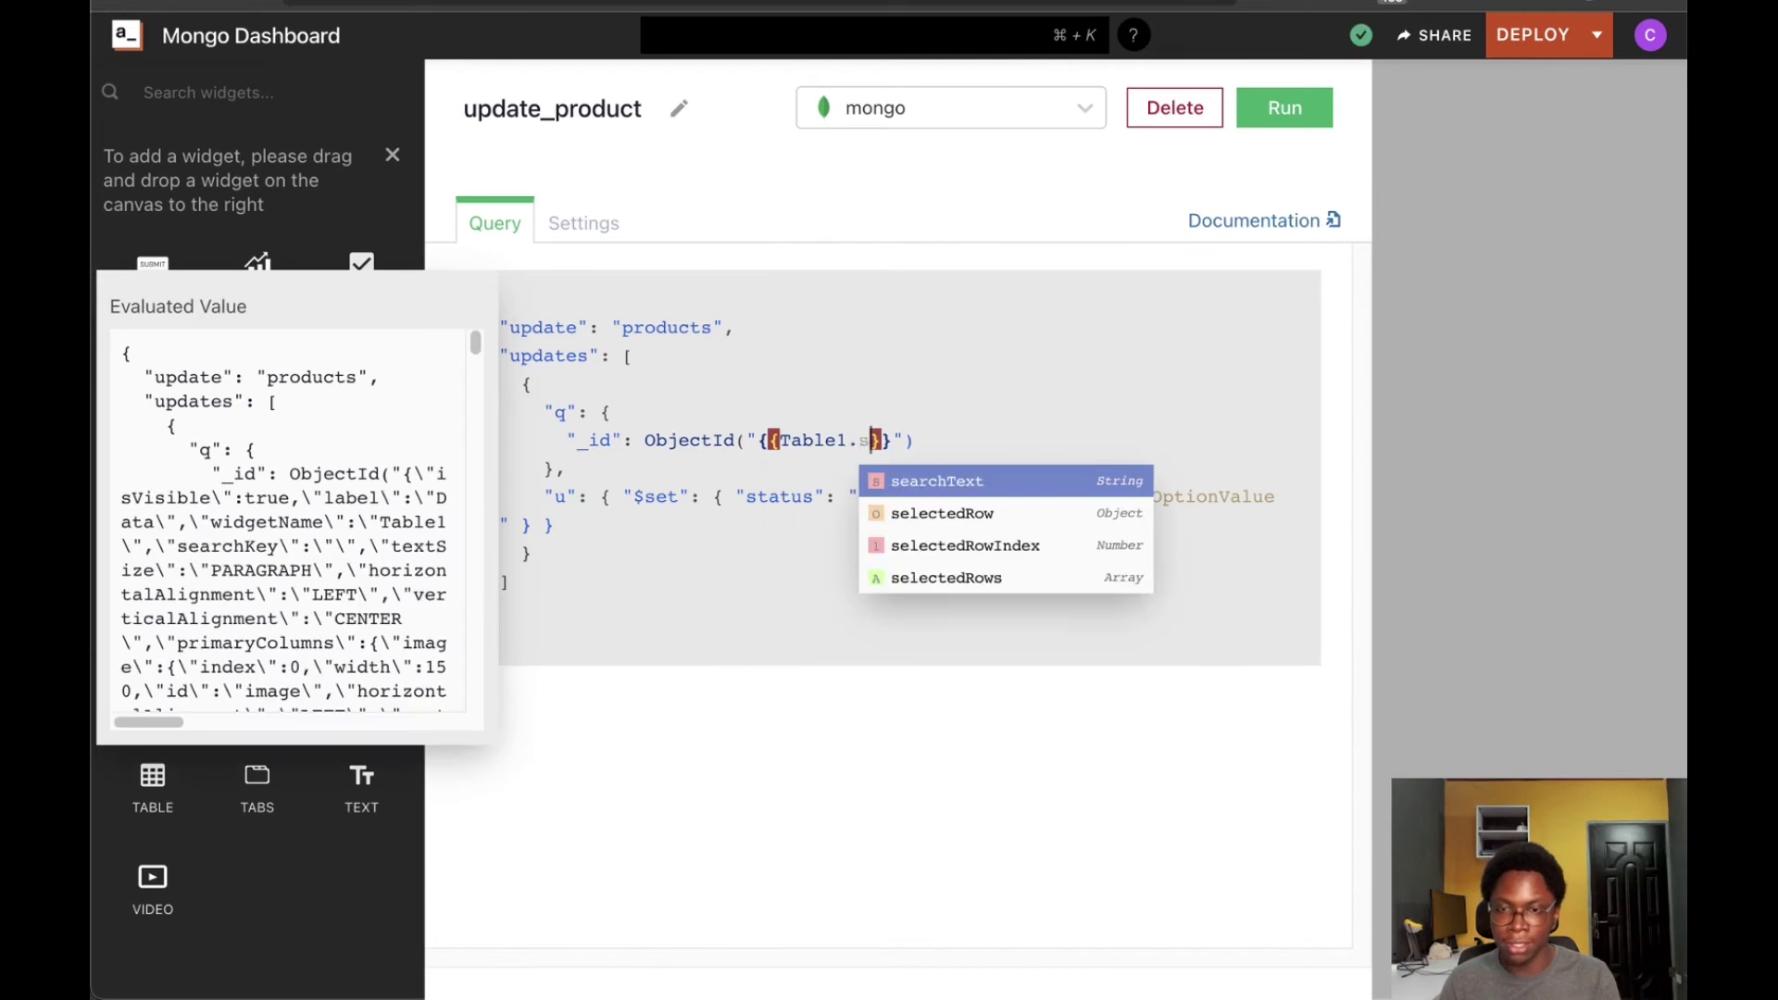
pyautogui.write('lectedRow')
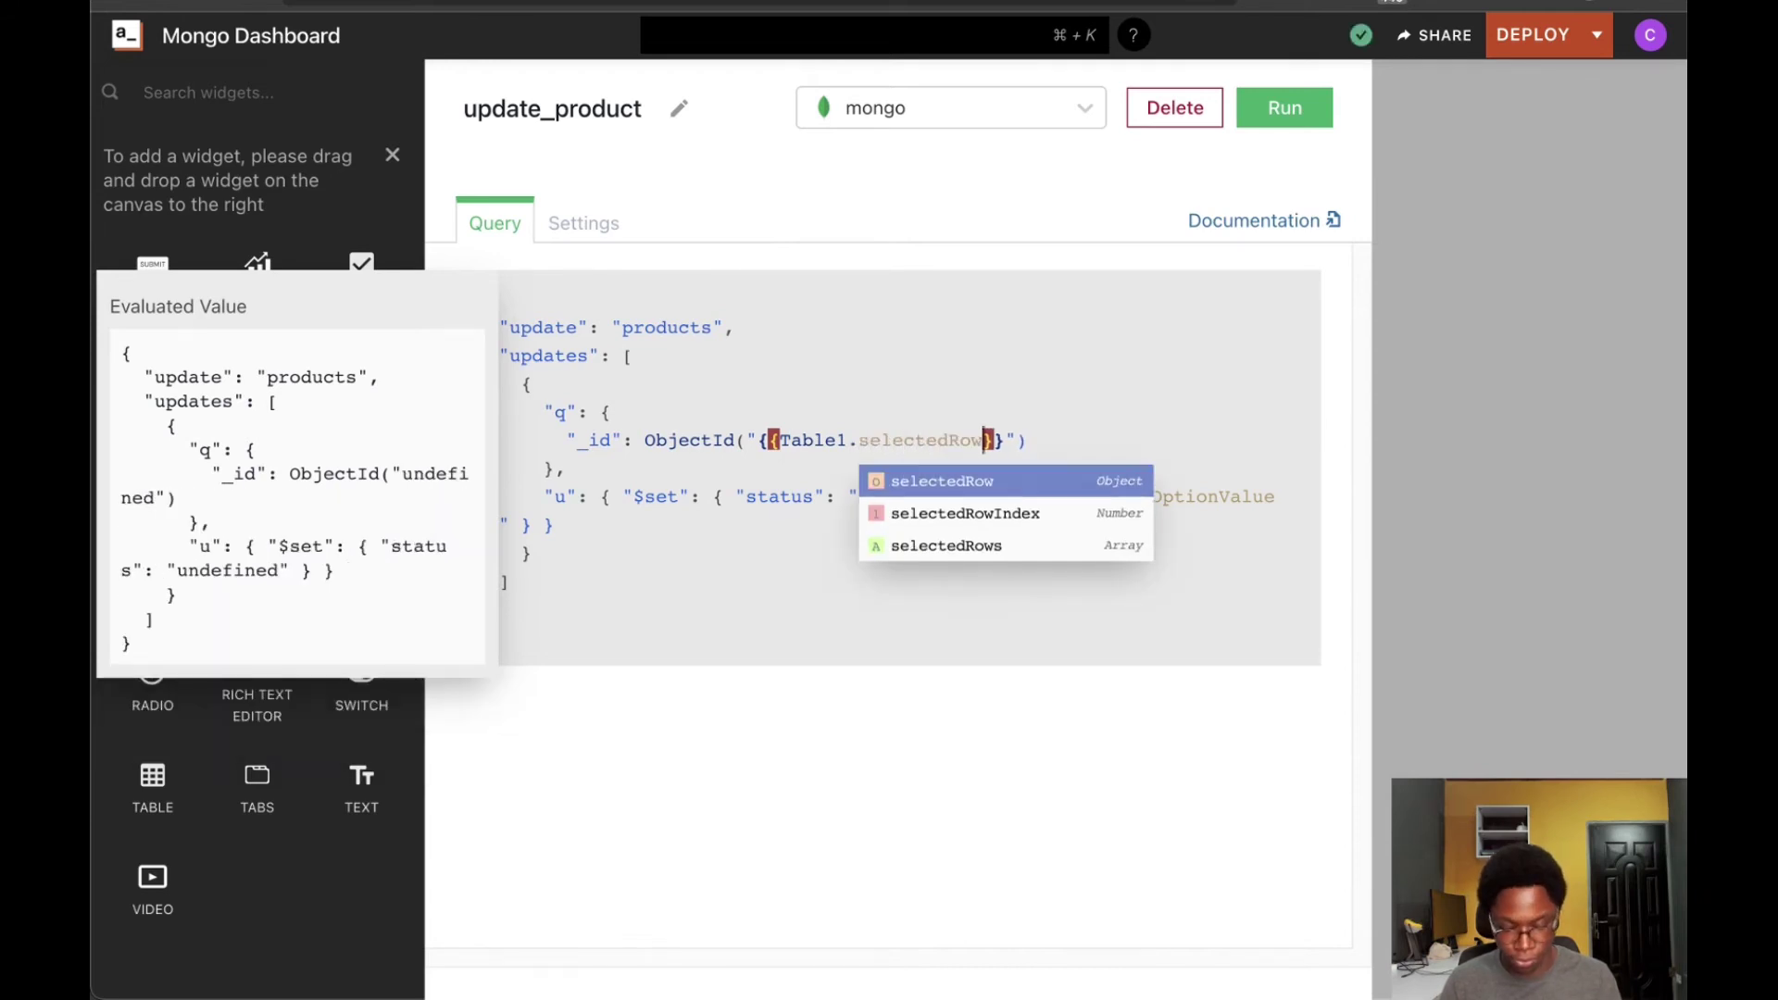
pyautogui.press('Return')
pyautogui.write('.')
pyautogui.press('Return')
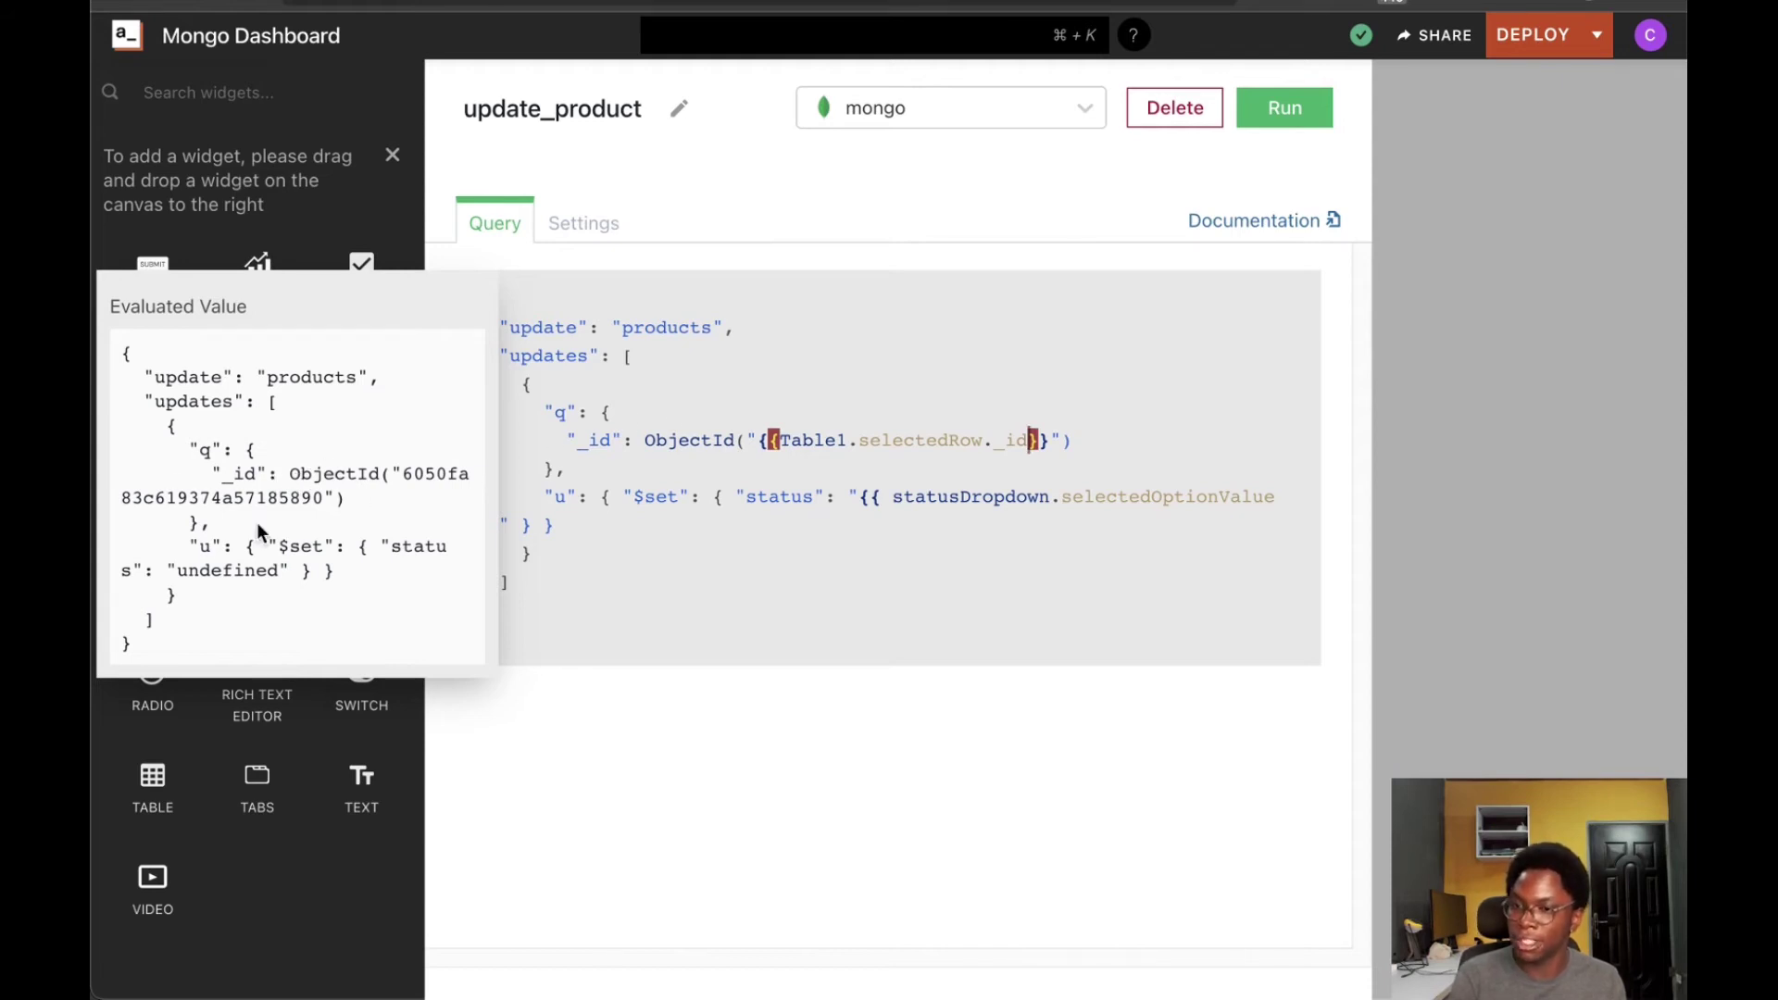
# Rename the $set field status to quantity and spread the $set block onto separate lines
pyautogui.click(715, 522)
pyautogui.doubleClick(778, 494)
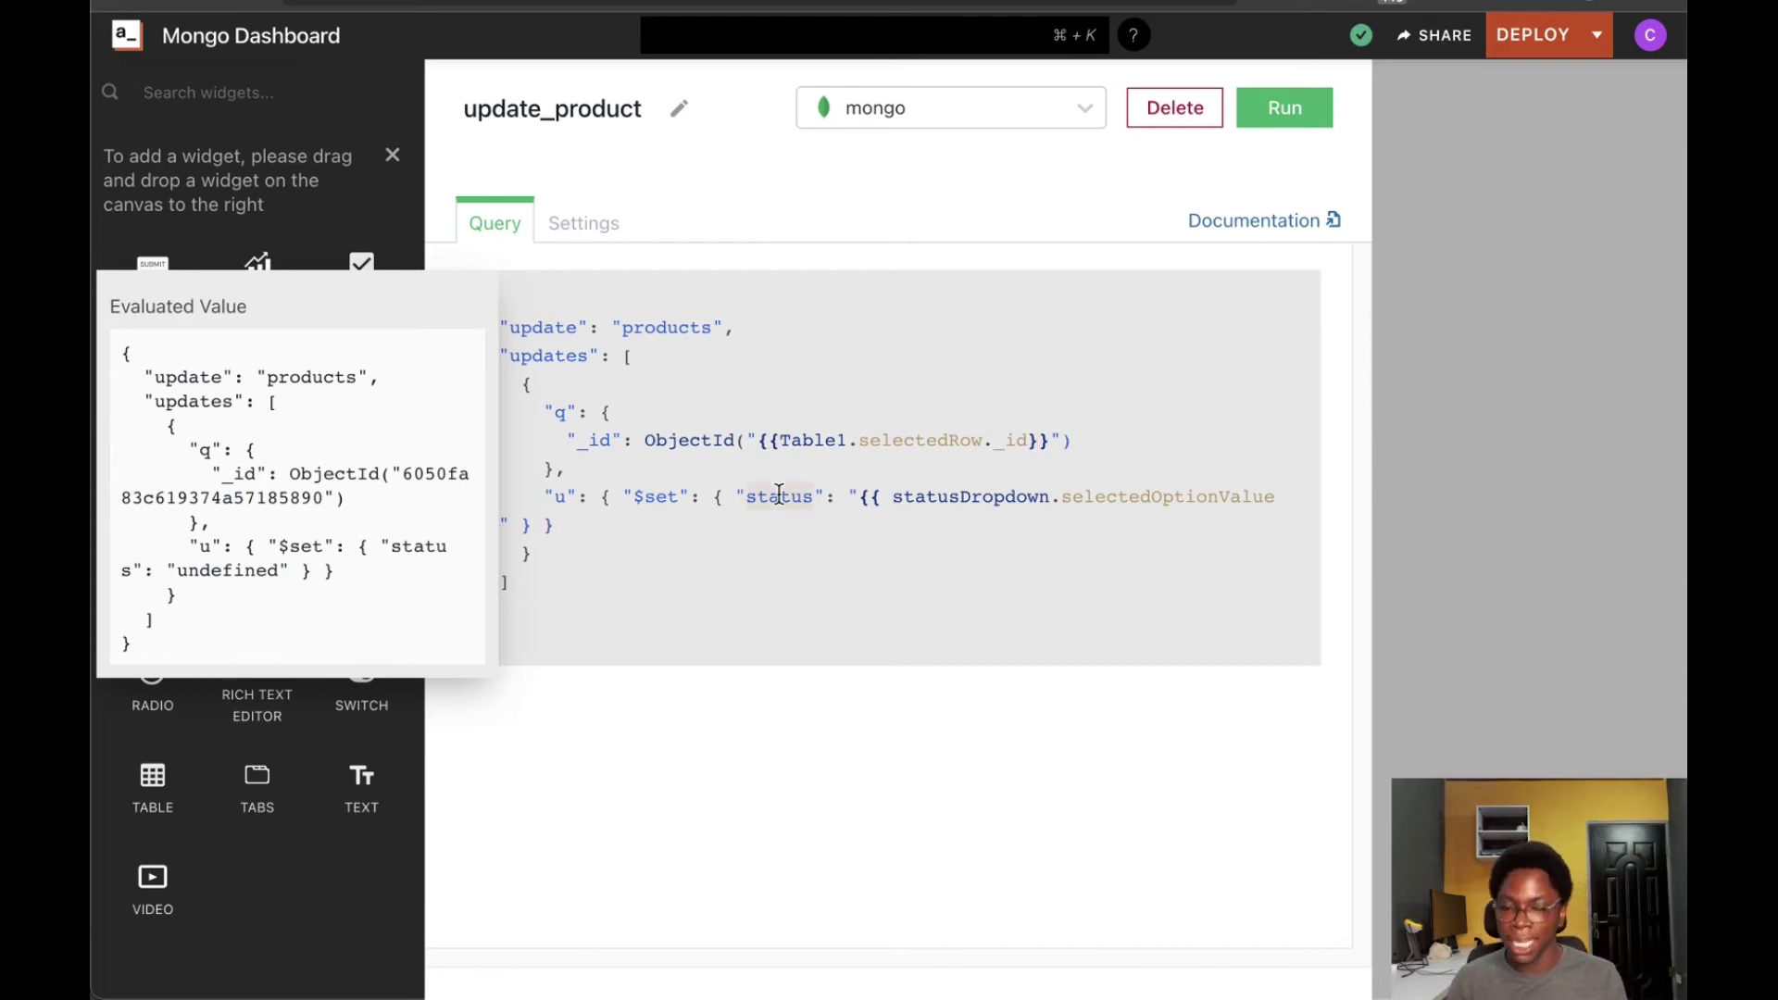
pyautogui.write('quantity')
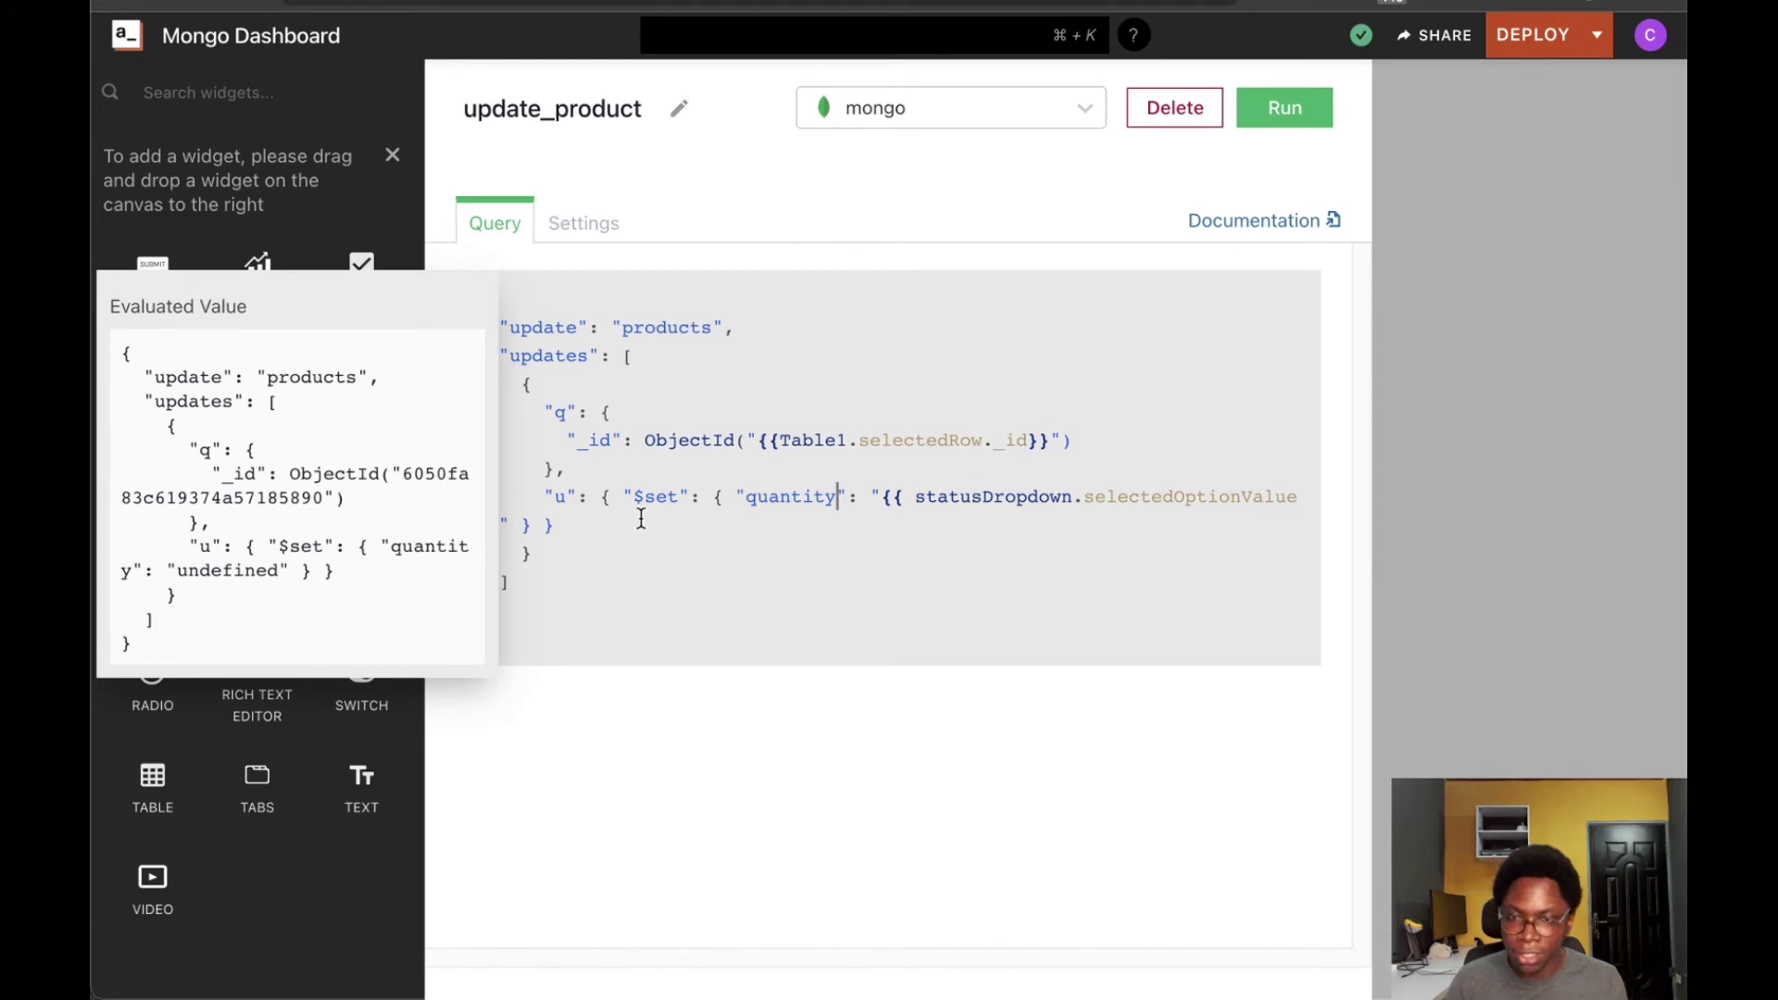
pyautogui.click(736, 496)
pyautogui.press('Return')
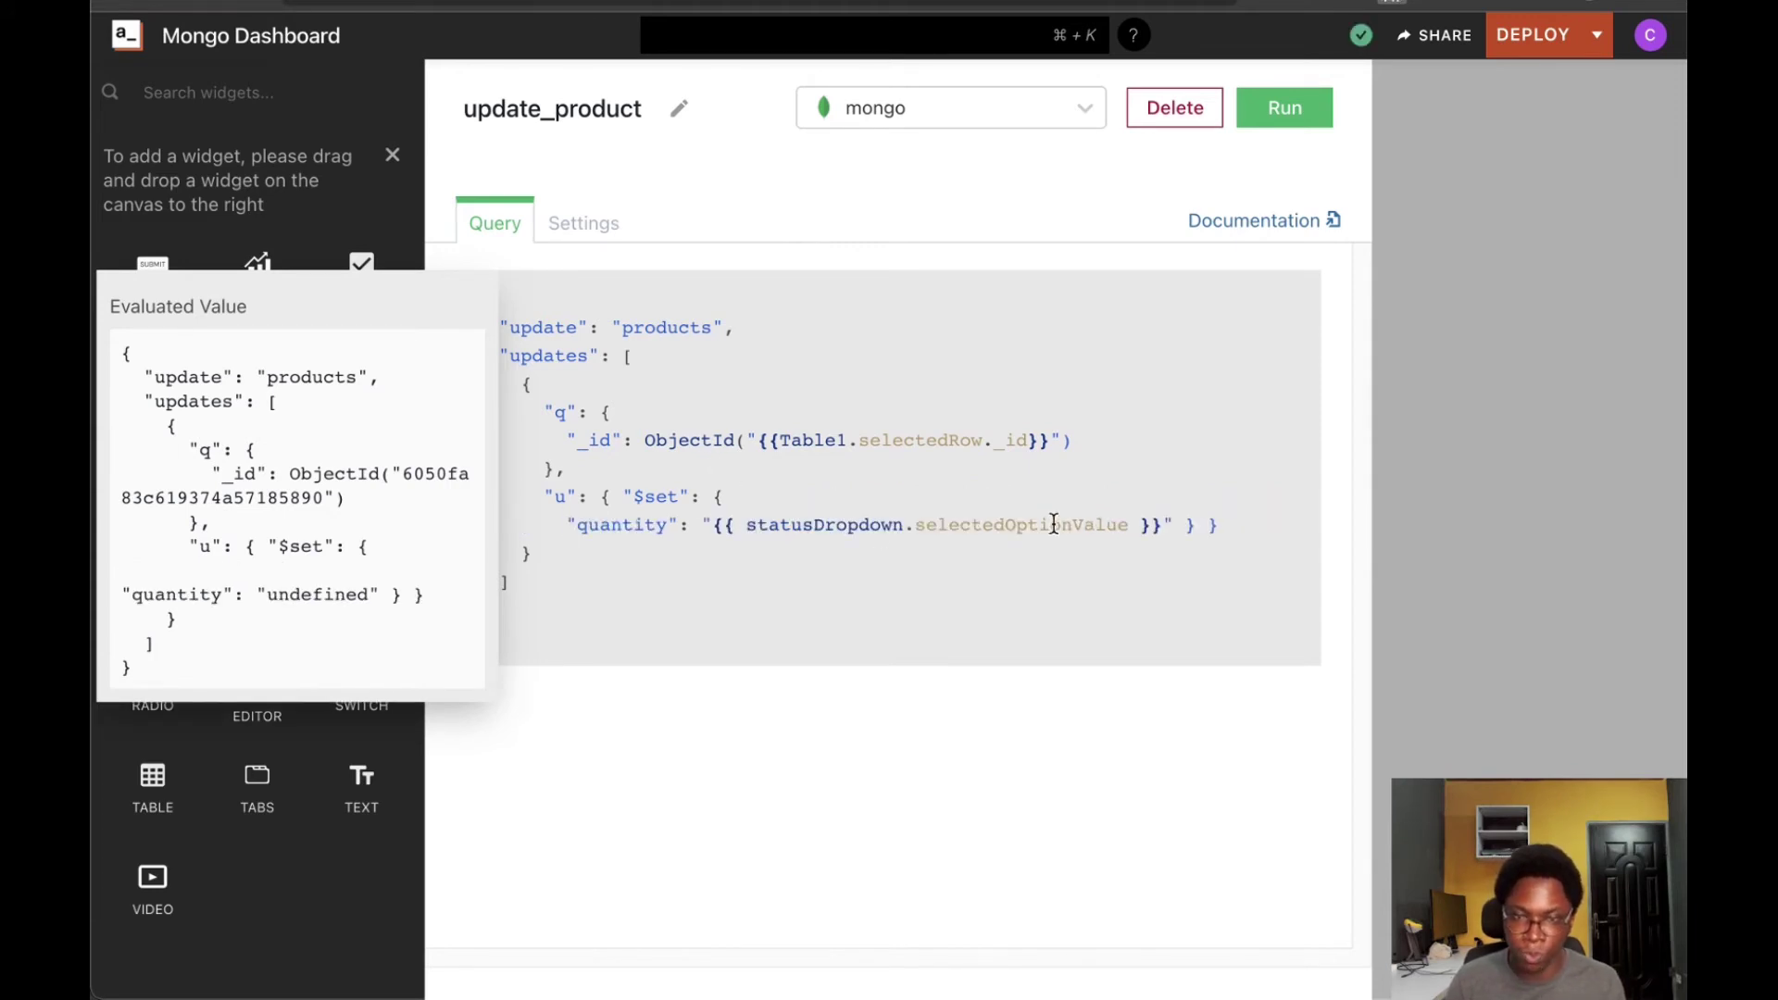
pyautogui.press('Return')
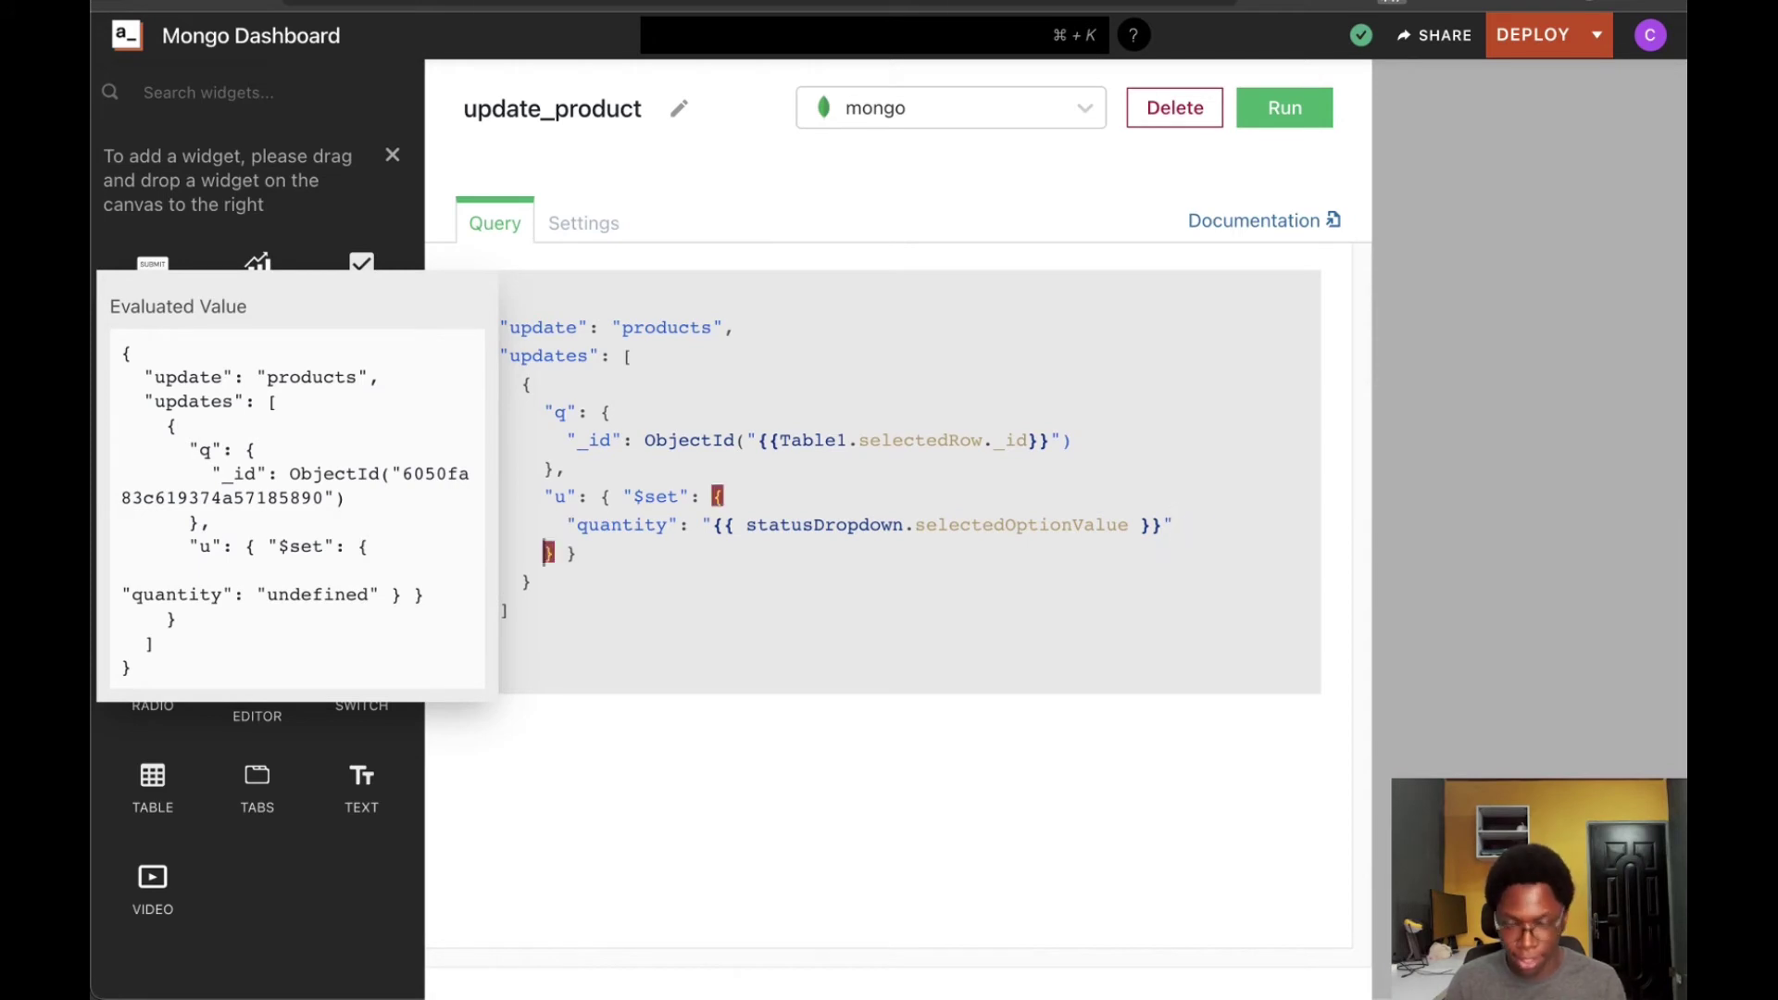
pyautogui.press('Return')
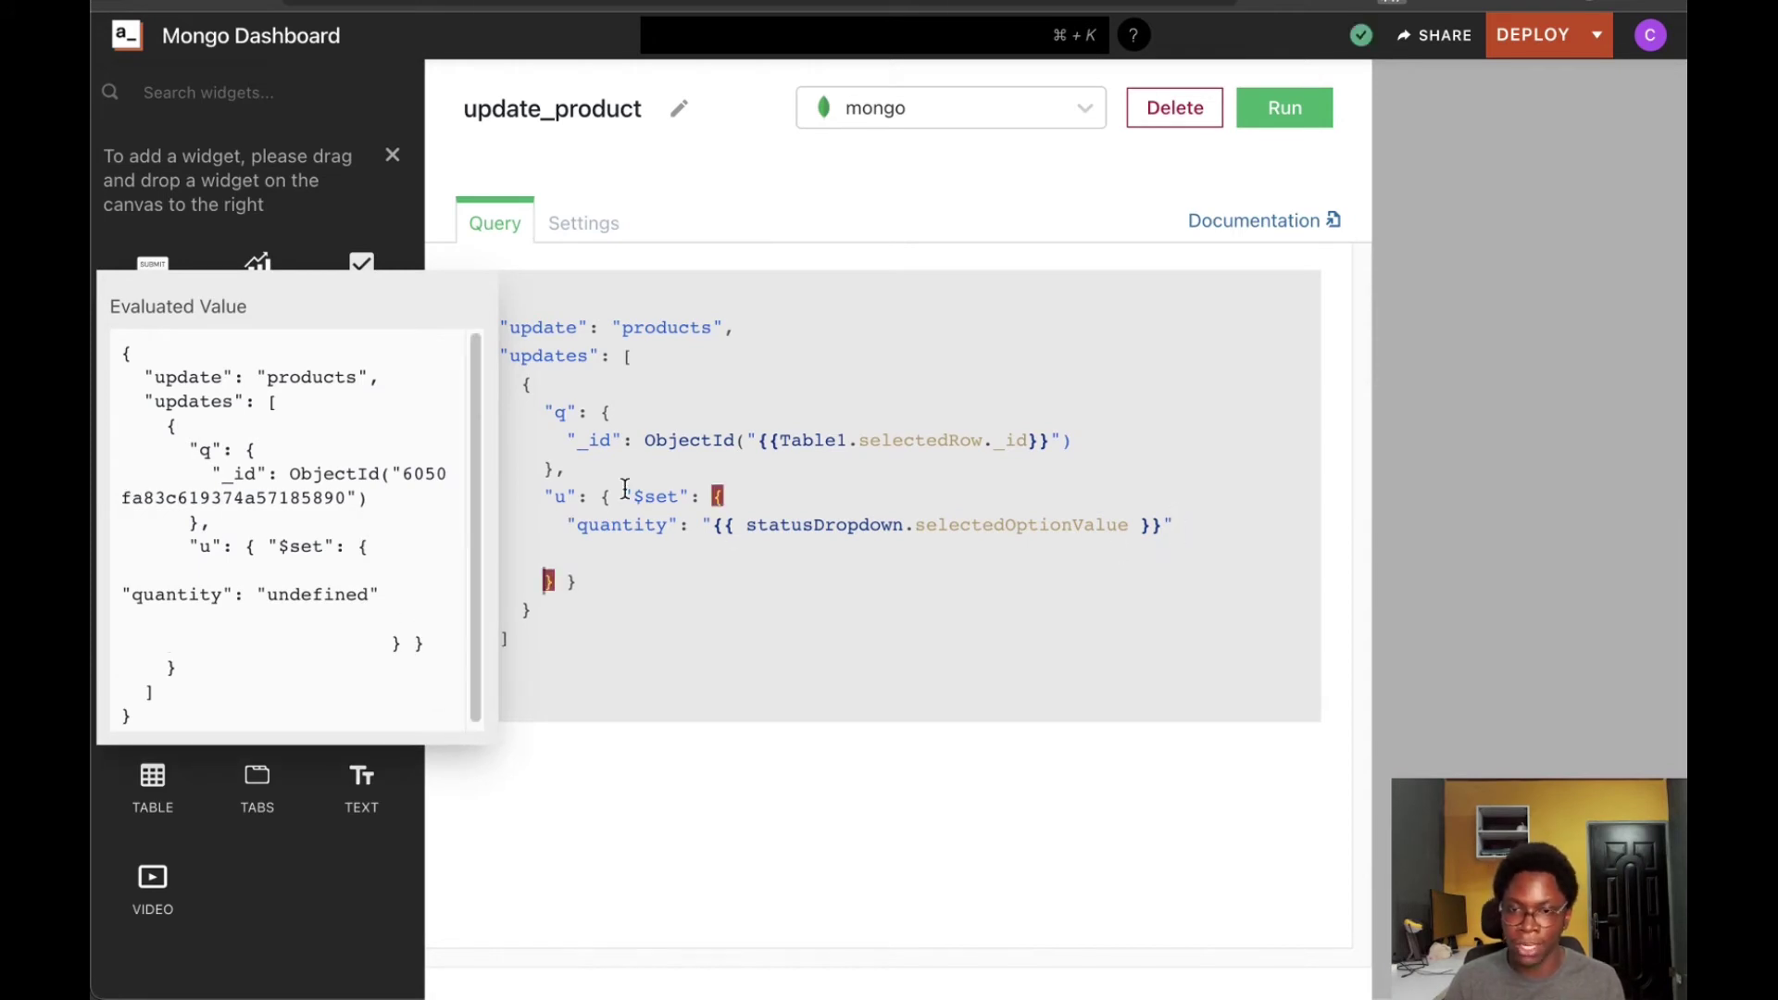
# Replace the statusDropdown reference so quantity uses {{Form1.data.Input1}}
pyautogui.moveTo(748, 524); pyautogui.dragTo(1123, 524)
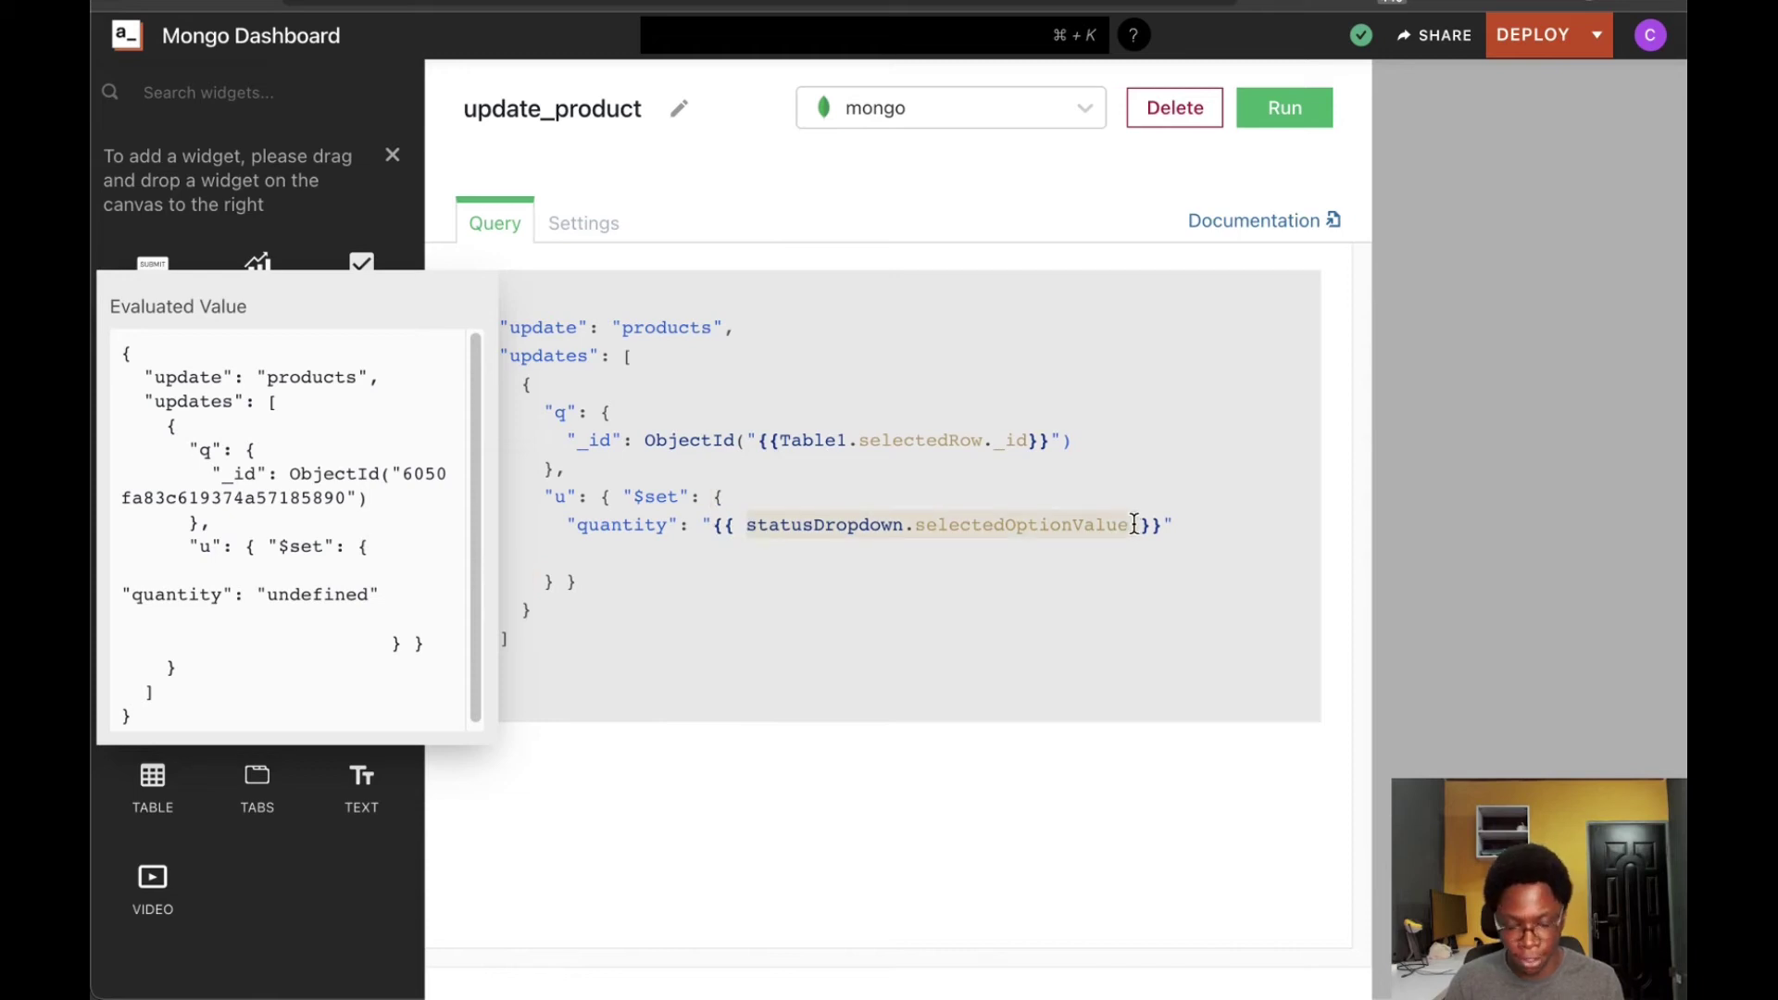
pyautogui.press('BackSpace')
pyautogui.write('F')
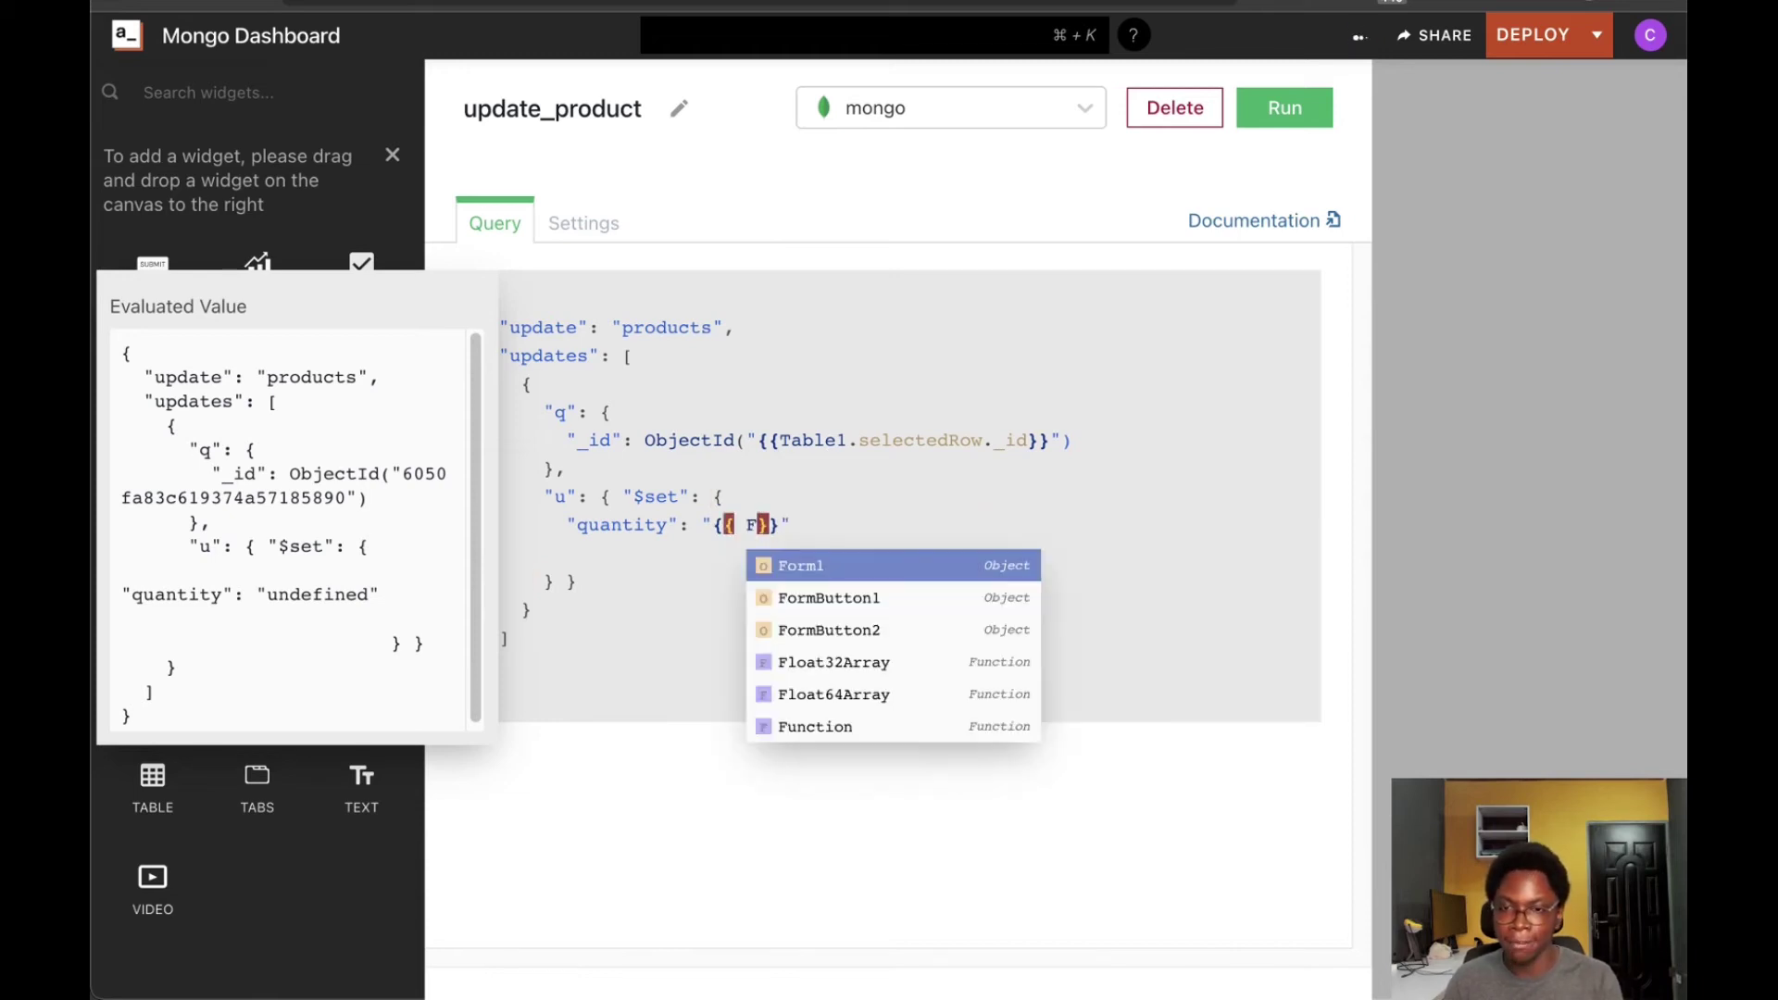
pyautogui.press('Return')
pyautogui.write('.')
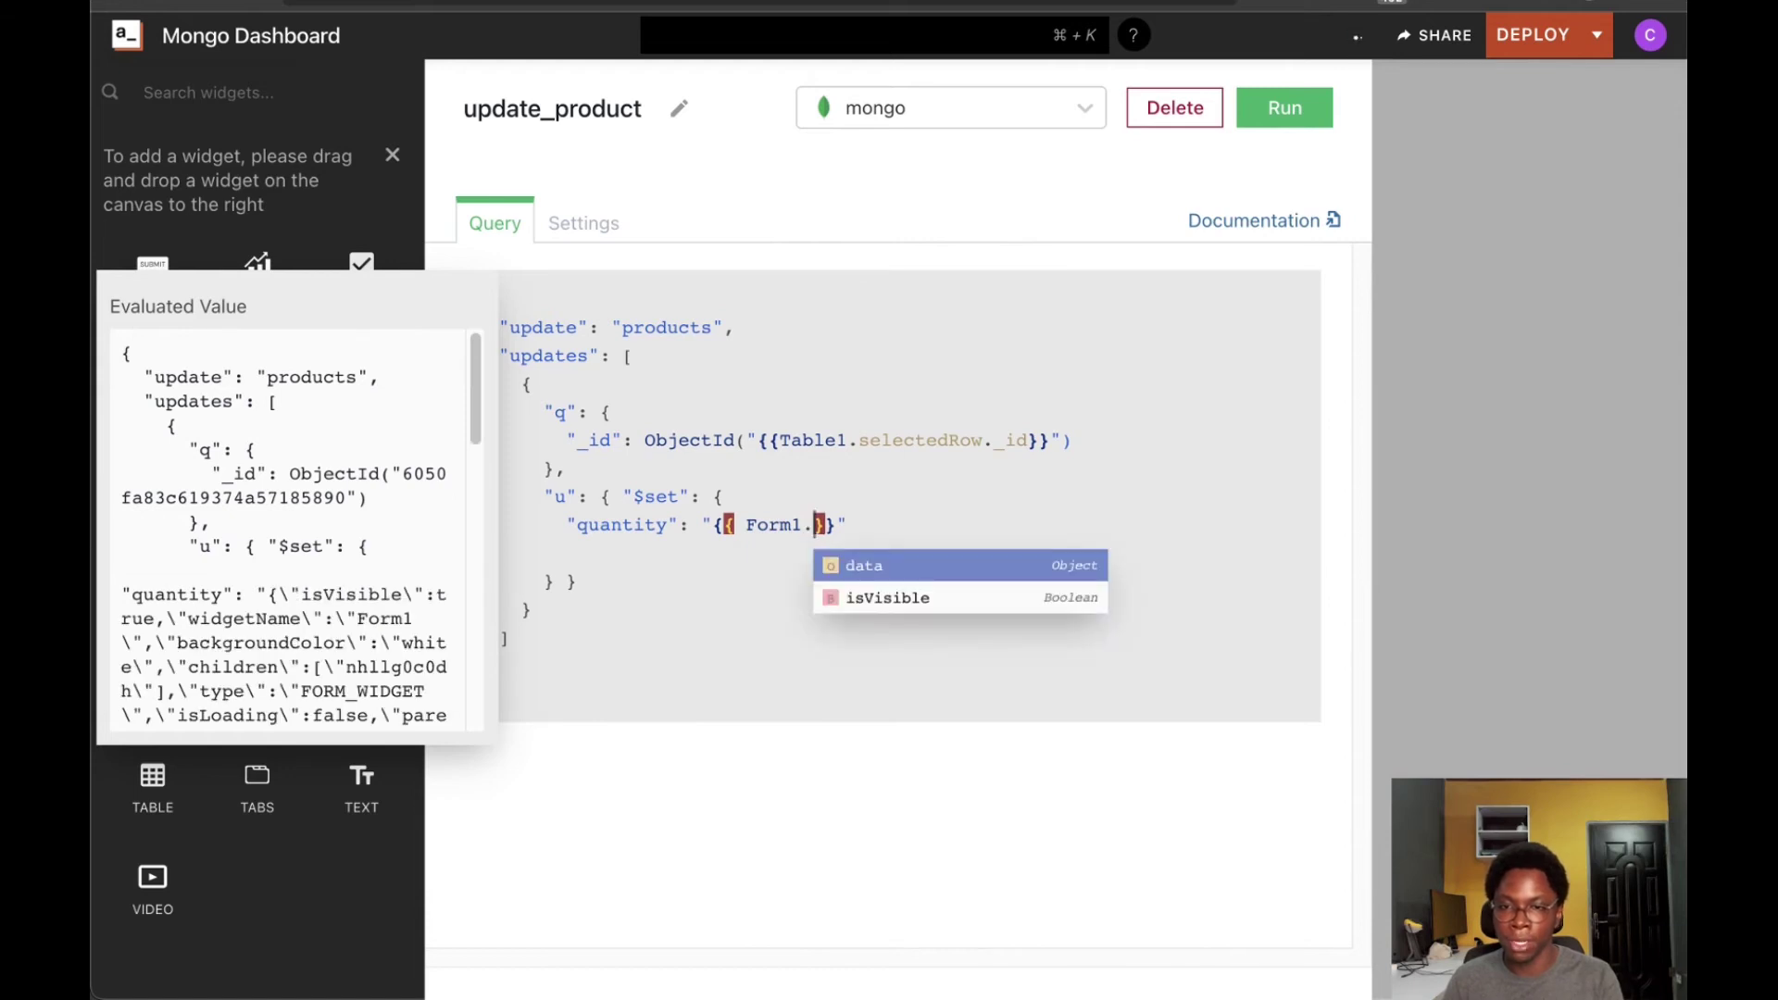
pyautogui.press('Return')
pyautogui.write('.')
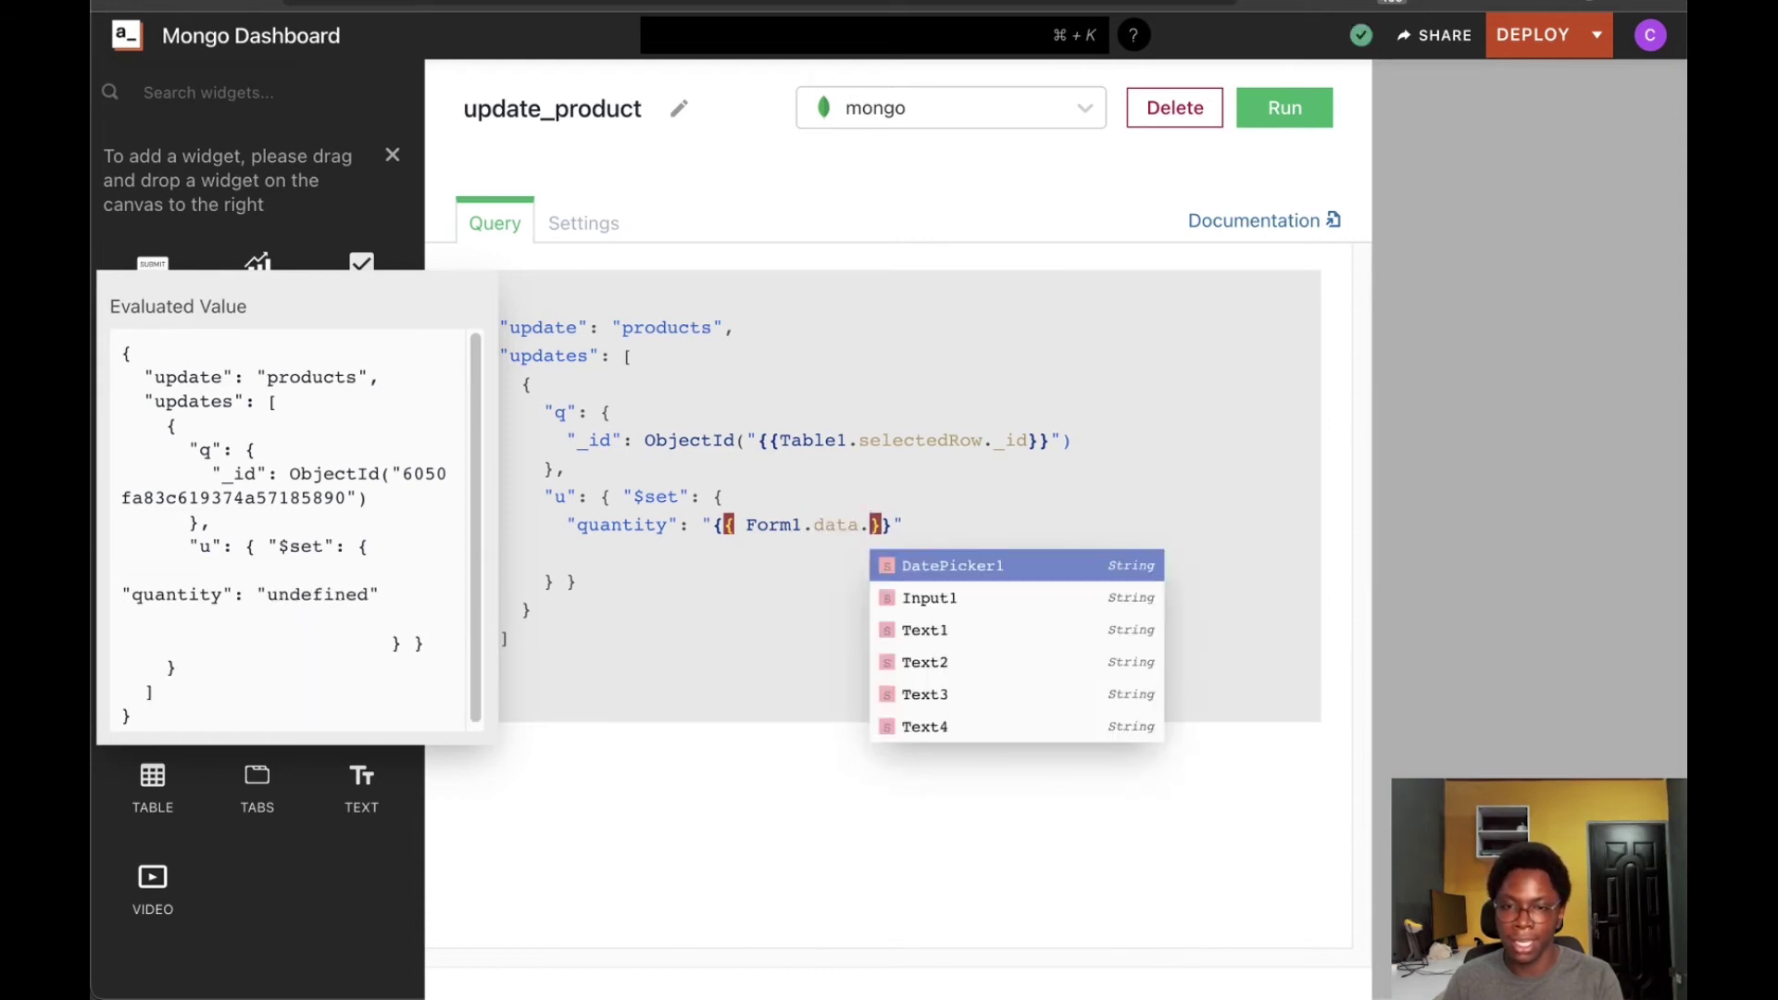
pyautogui.write('I')
pyautogui.press('Return')
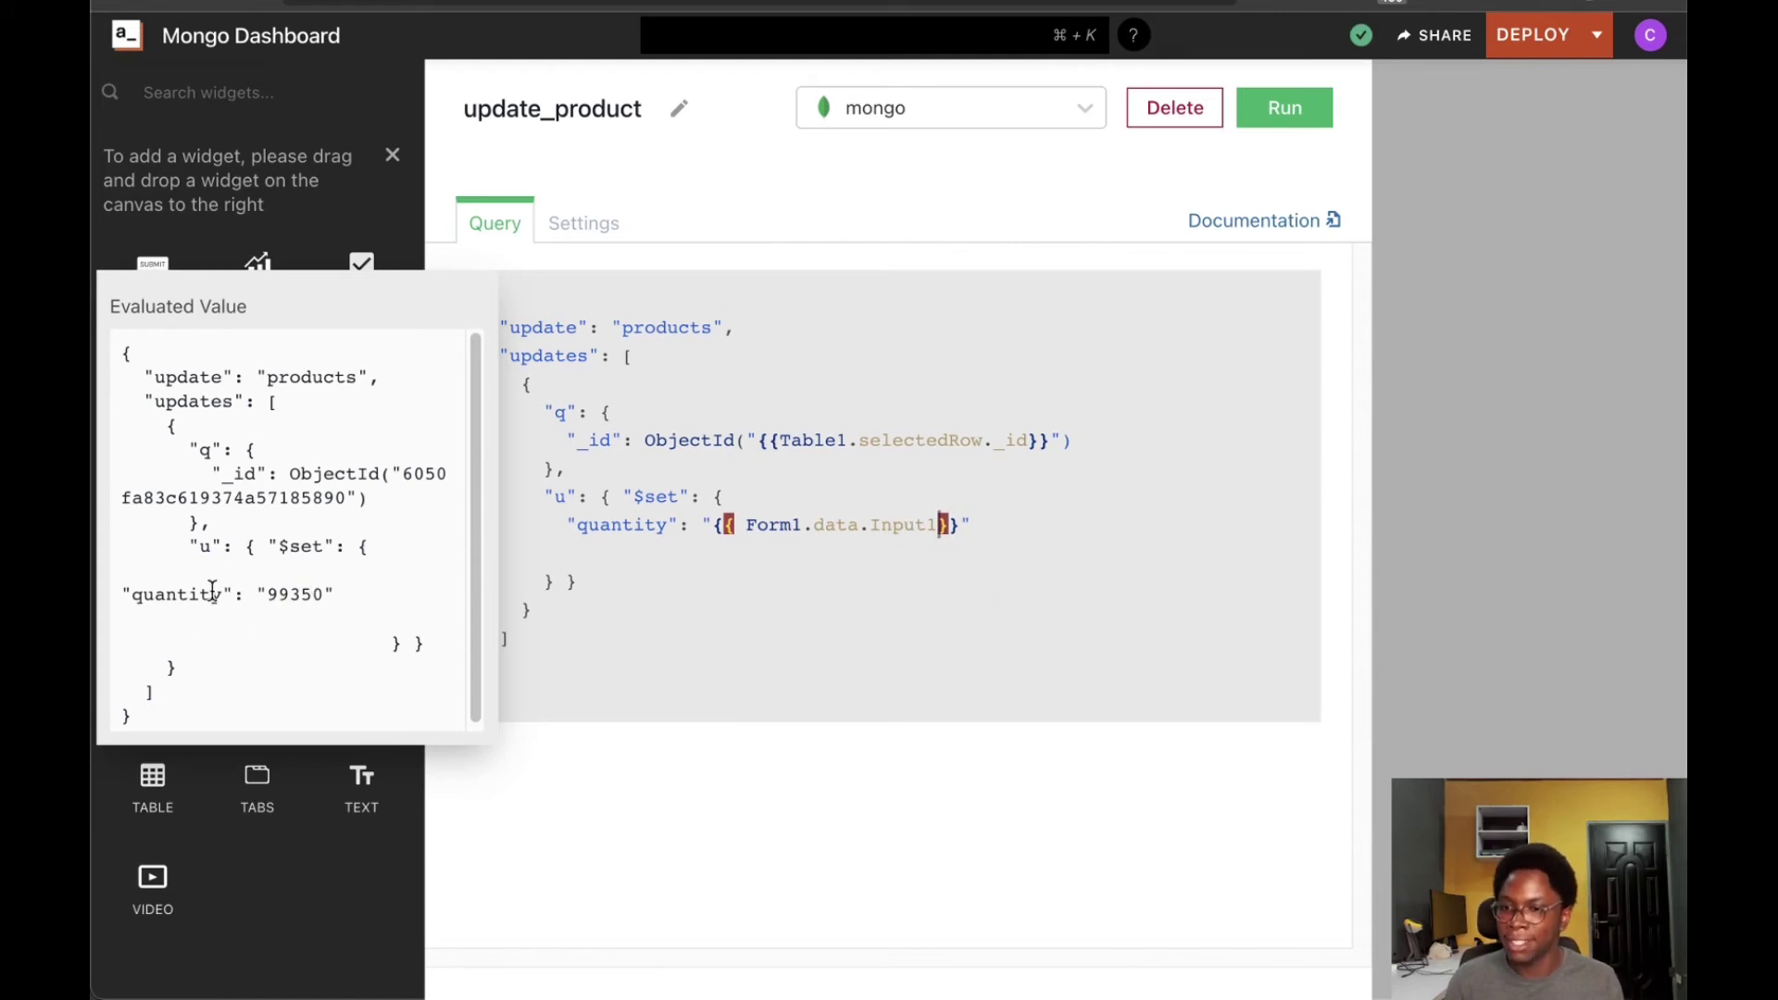
# Add "expires_at": "{{Form1.data.DatePicker1}}" to the $set block
pyautogui.click(1036, 525)
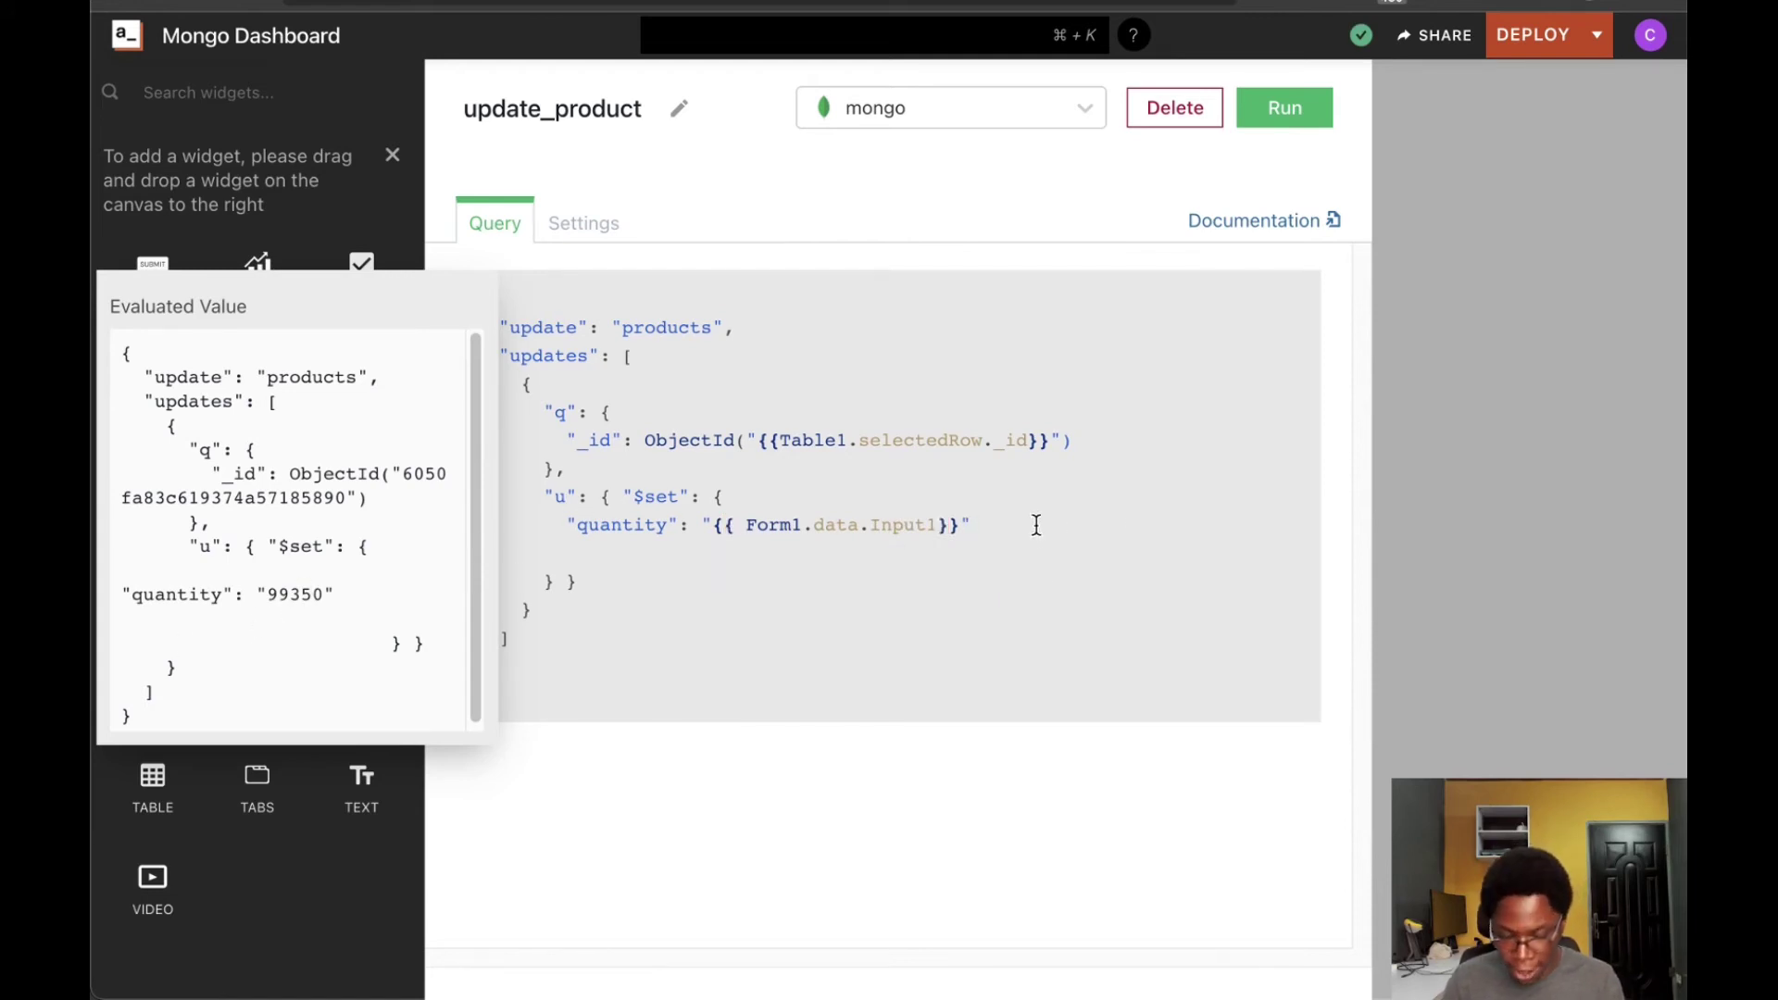
pyautogui.press('Return')
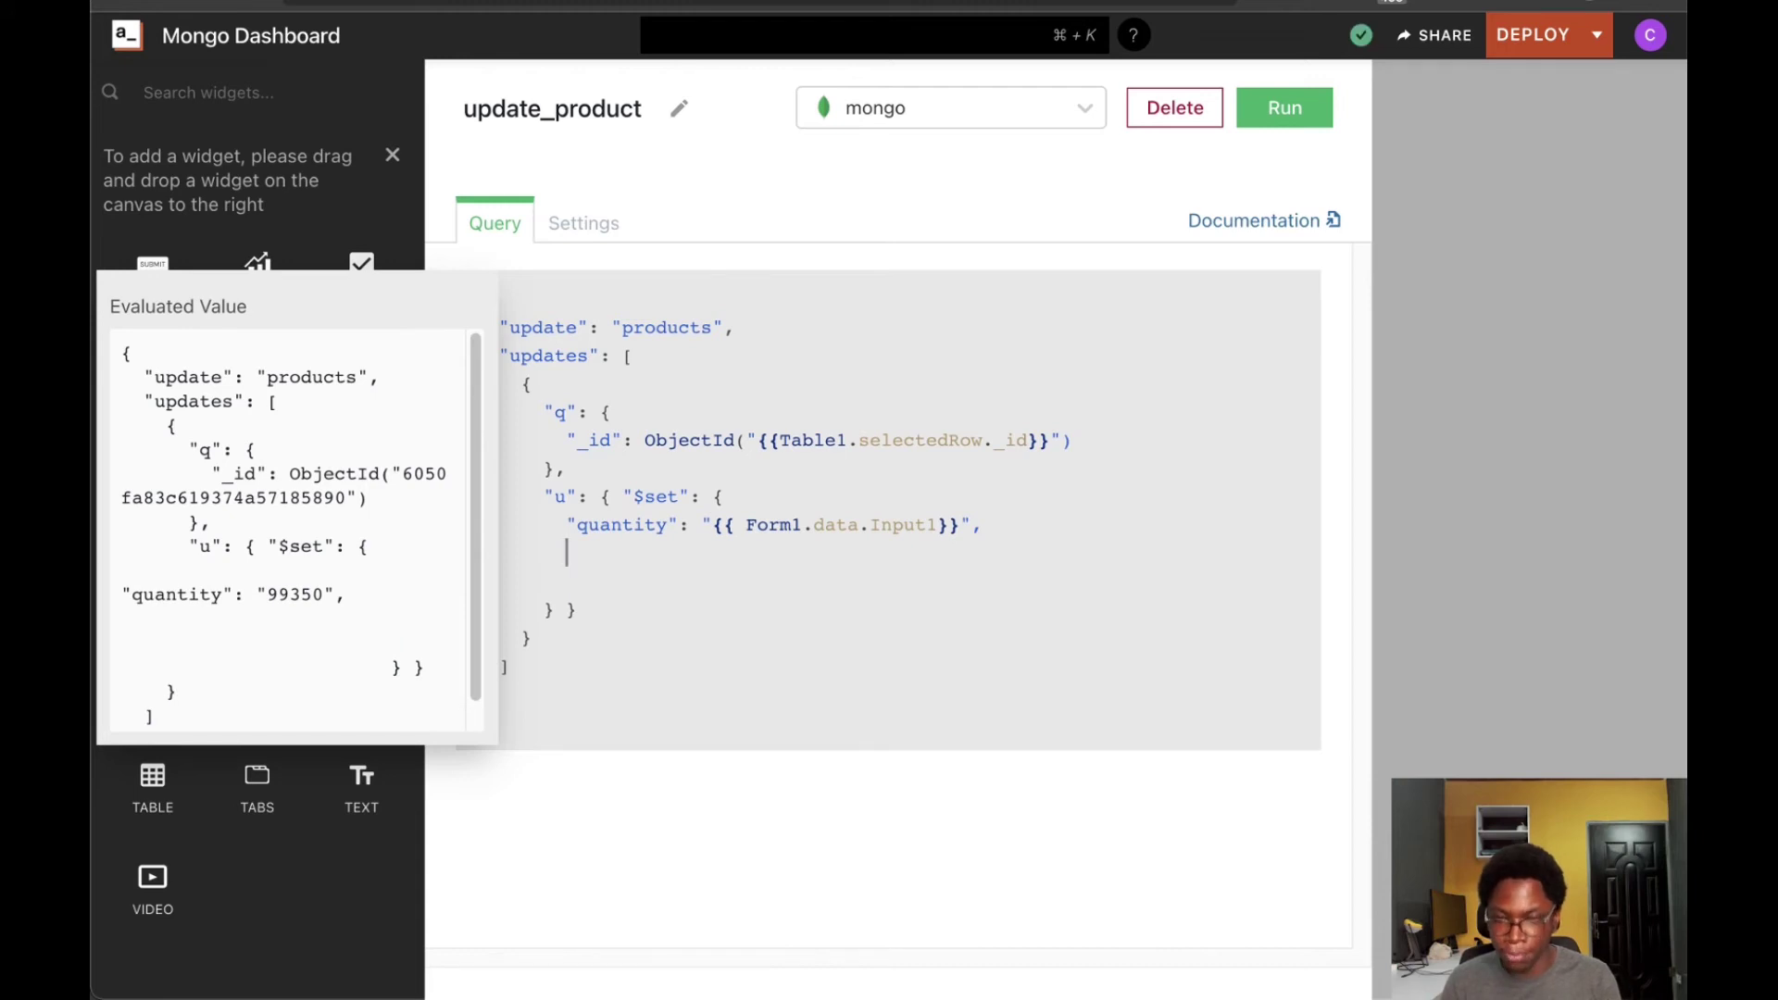
pyautogui.write('"expires_at" ')
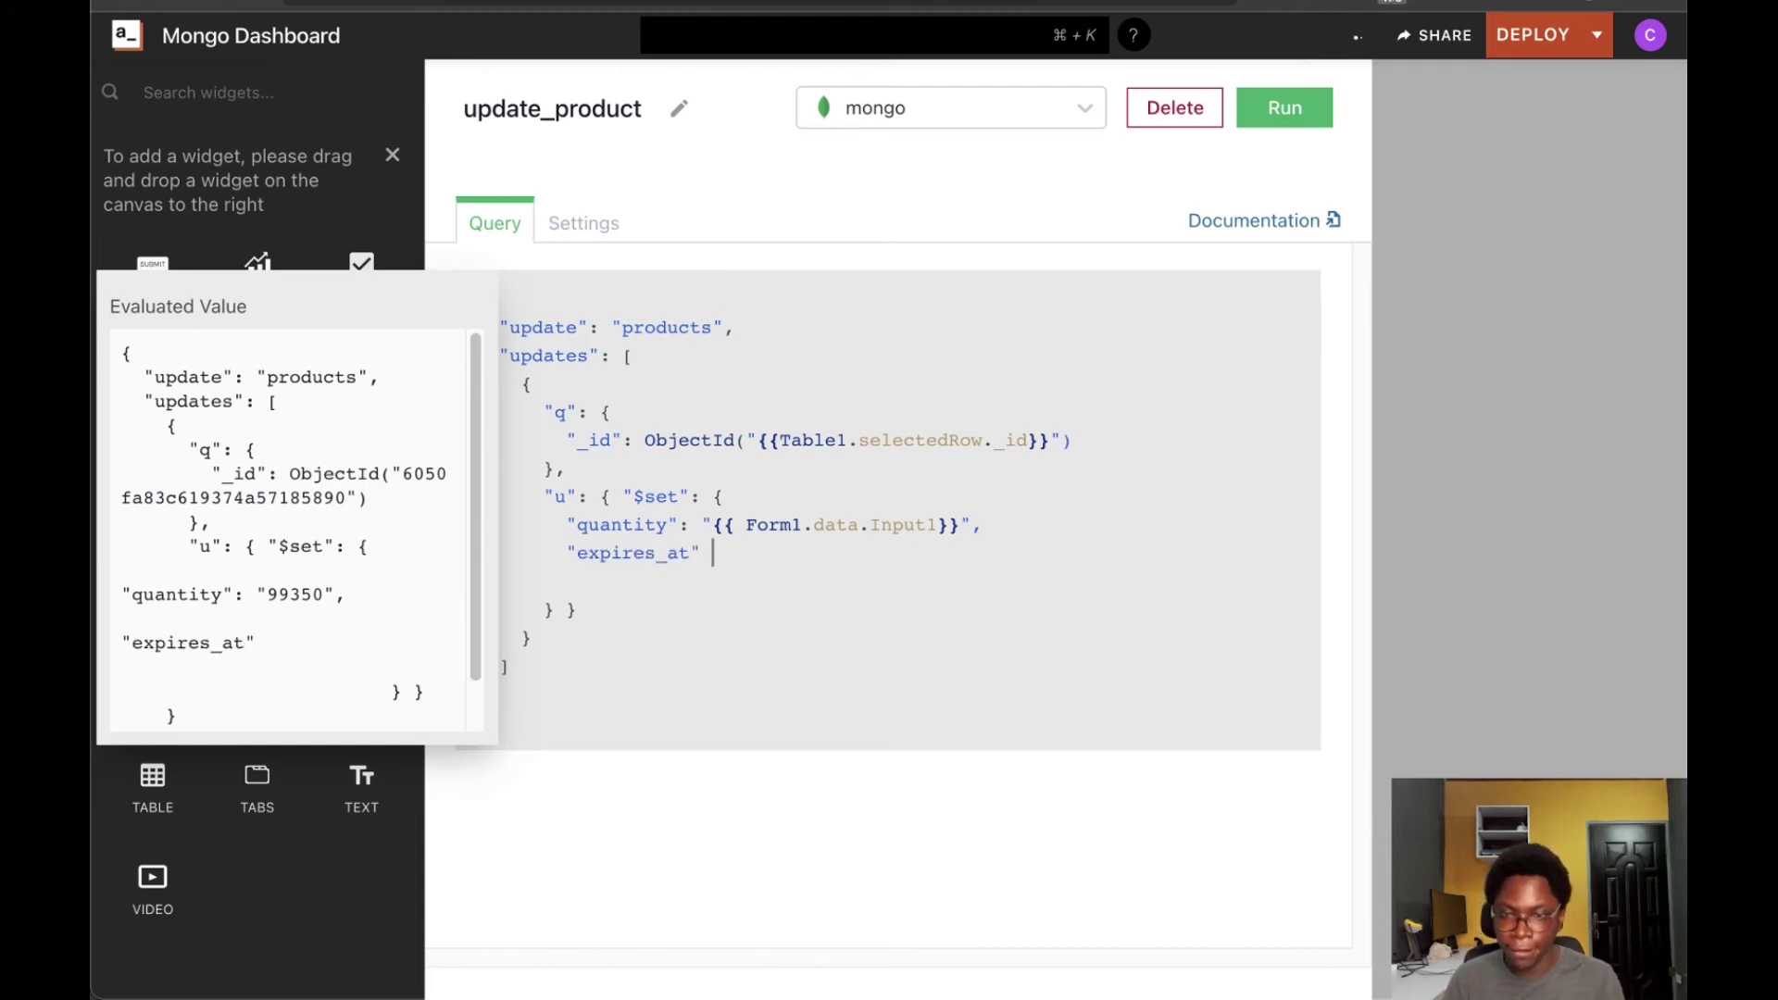
pyautogui.write(': ')
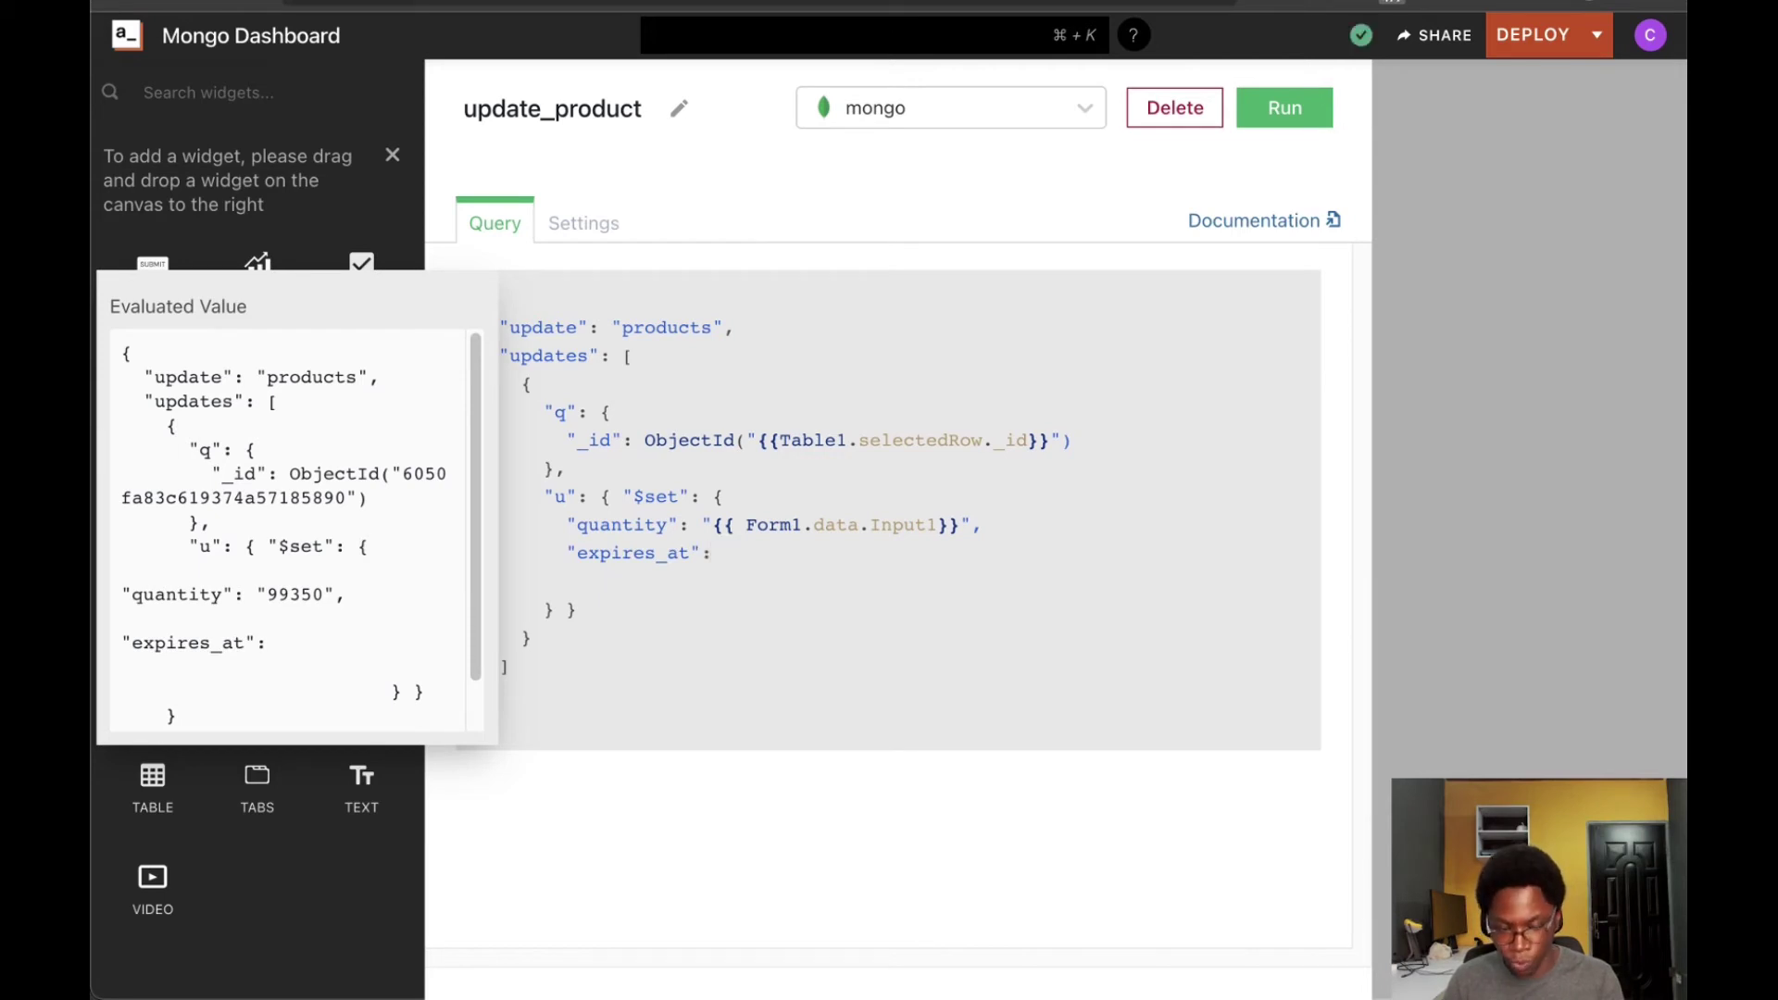
pyautogui.write('"{')
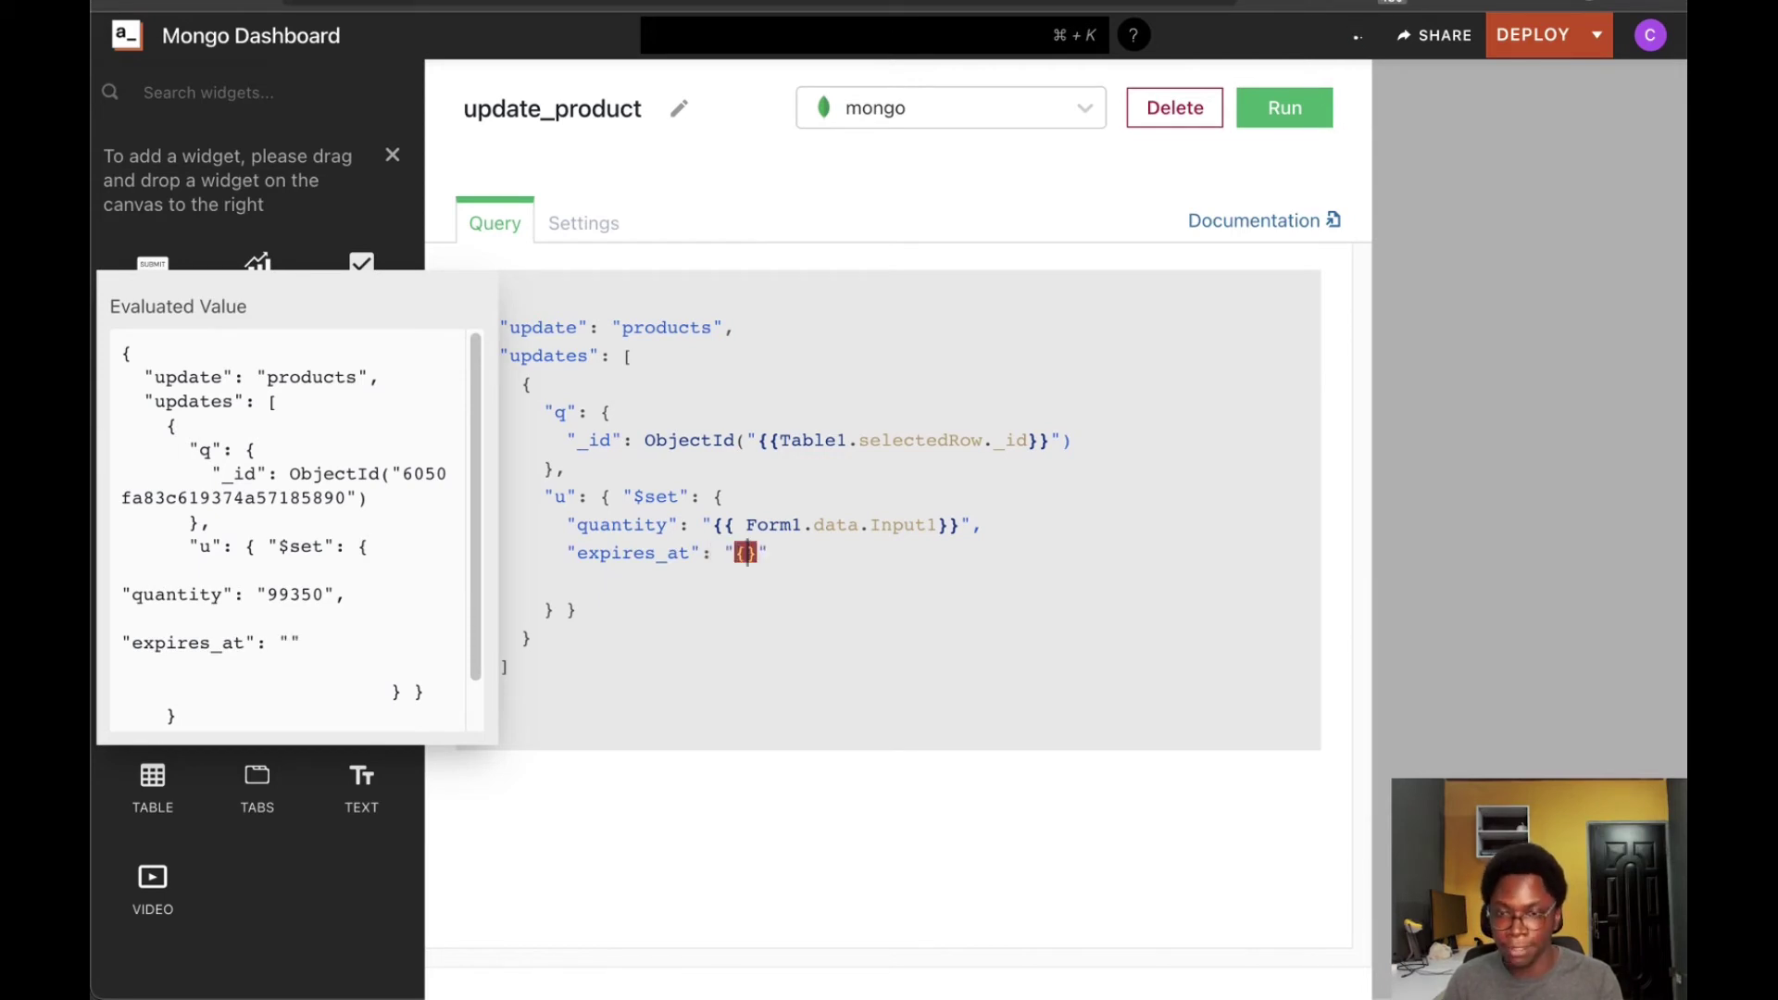
pyautogui.write('{')
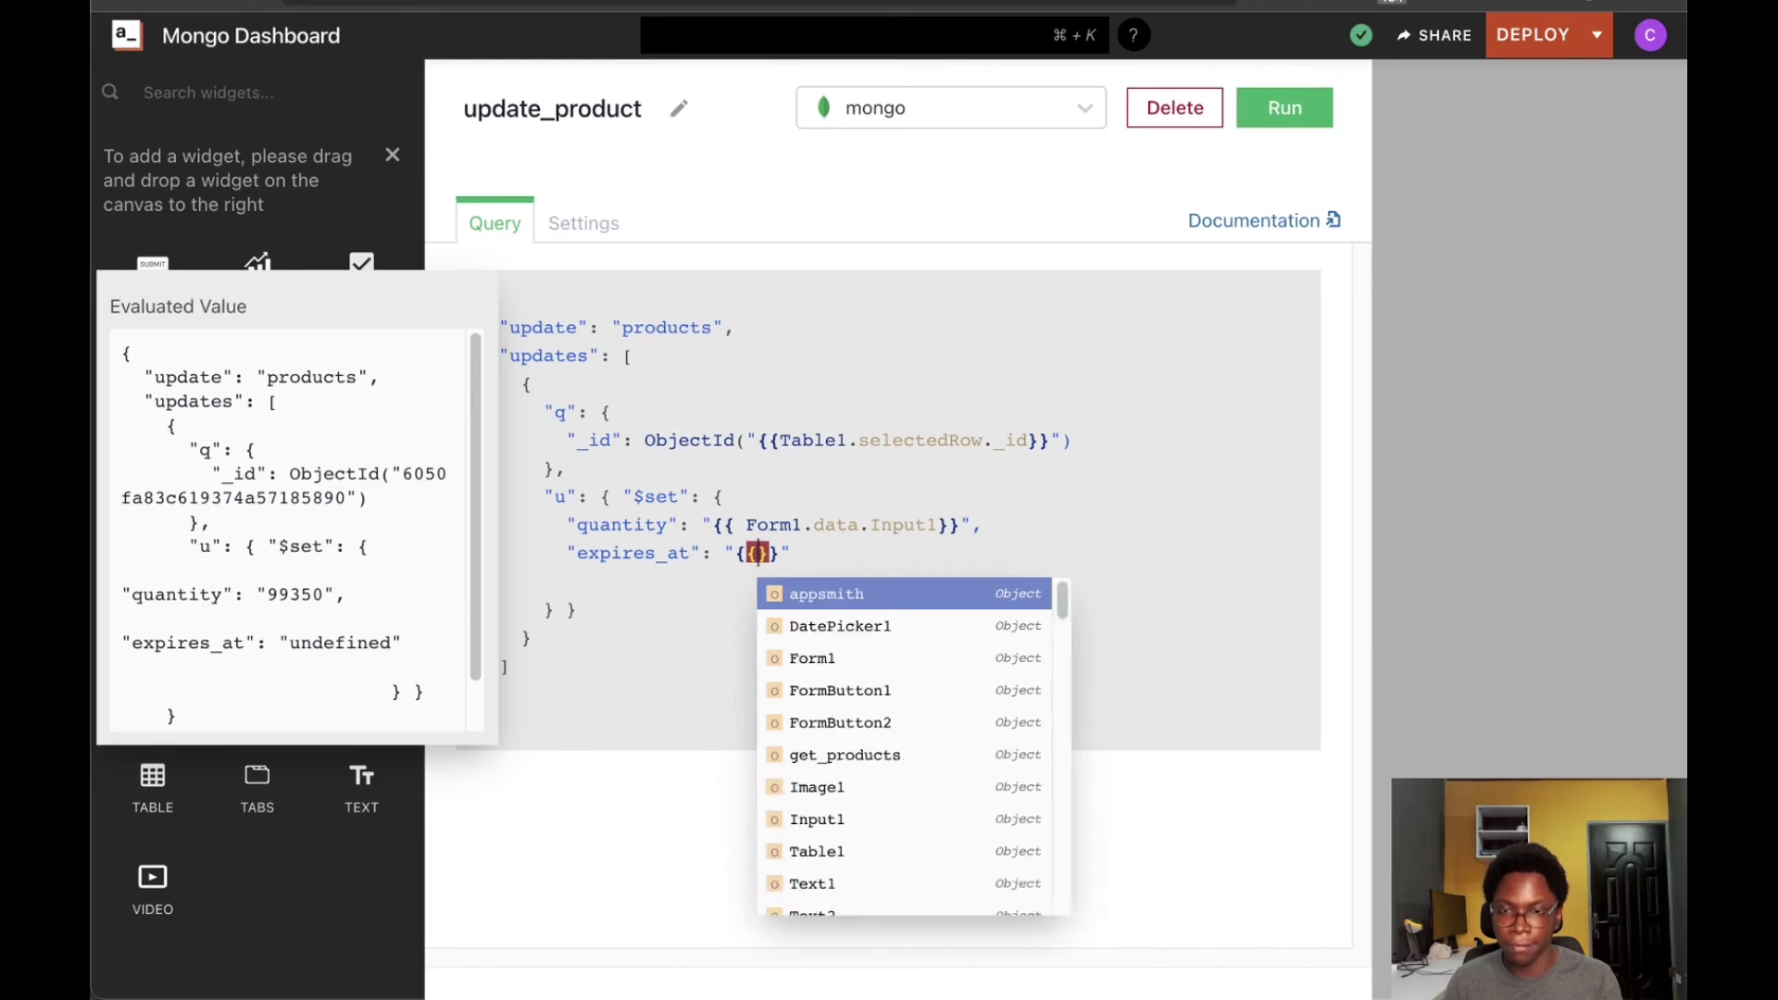
pyautogui.write('Form1.data.da')
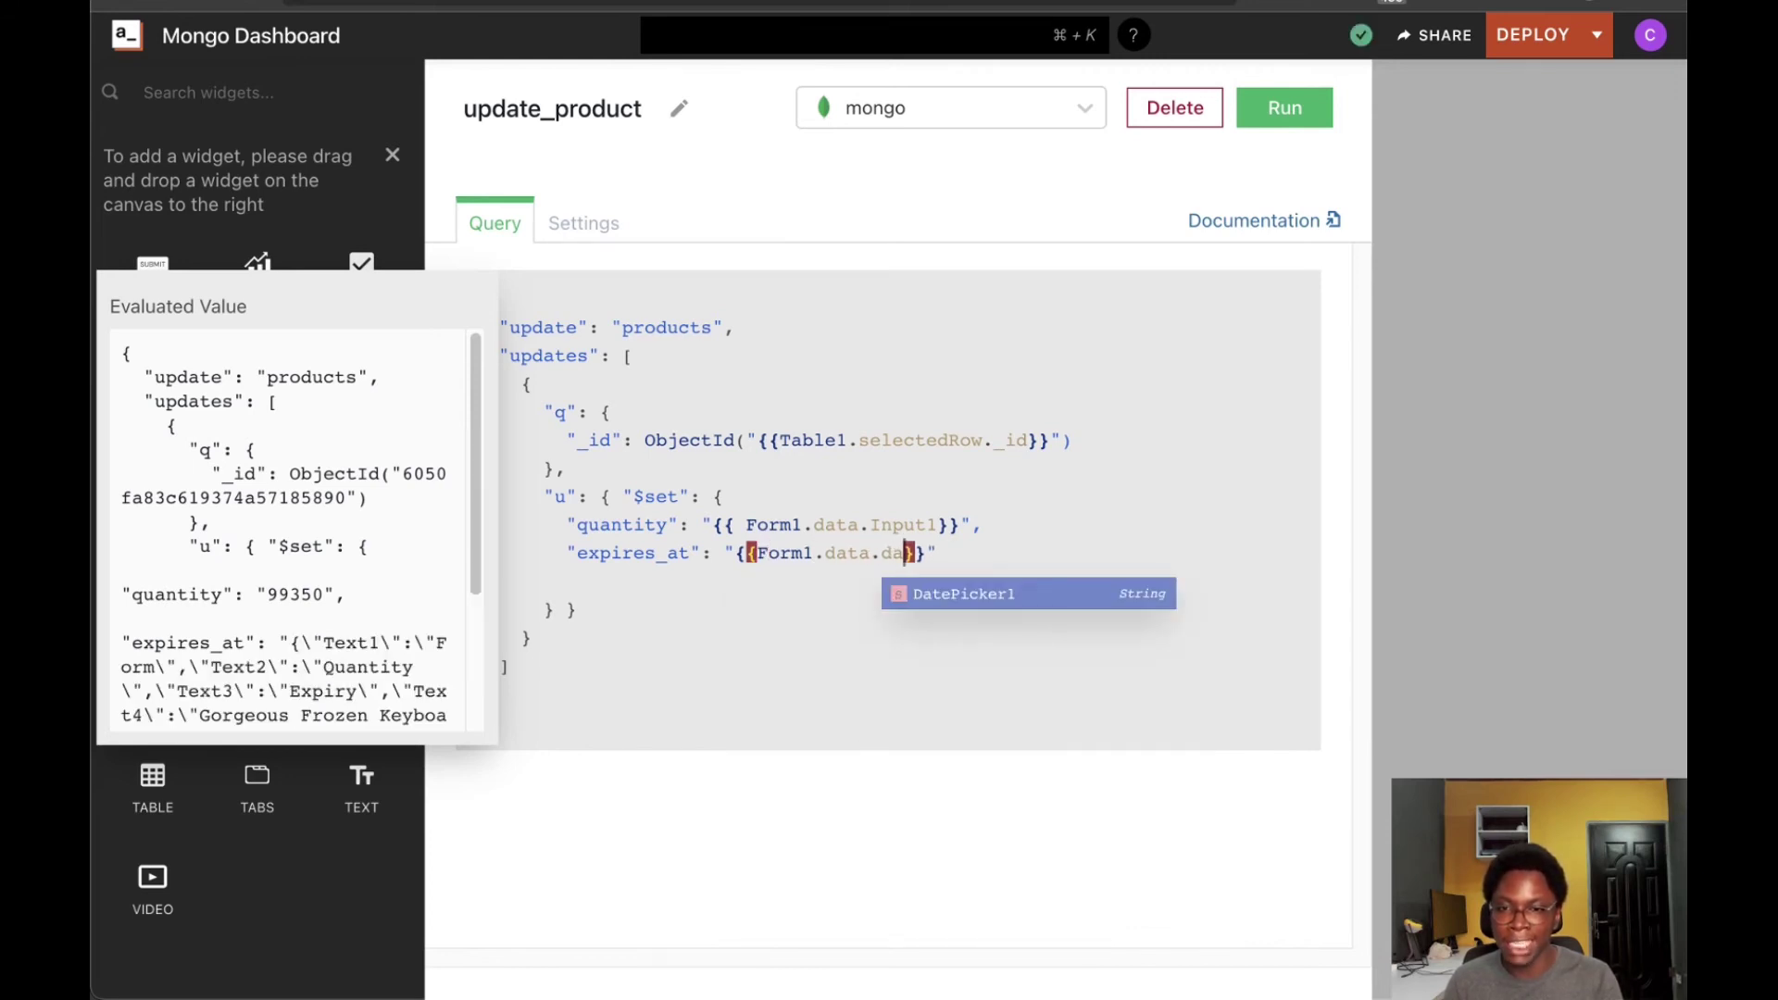
pyautogui.press('Return')
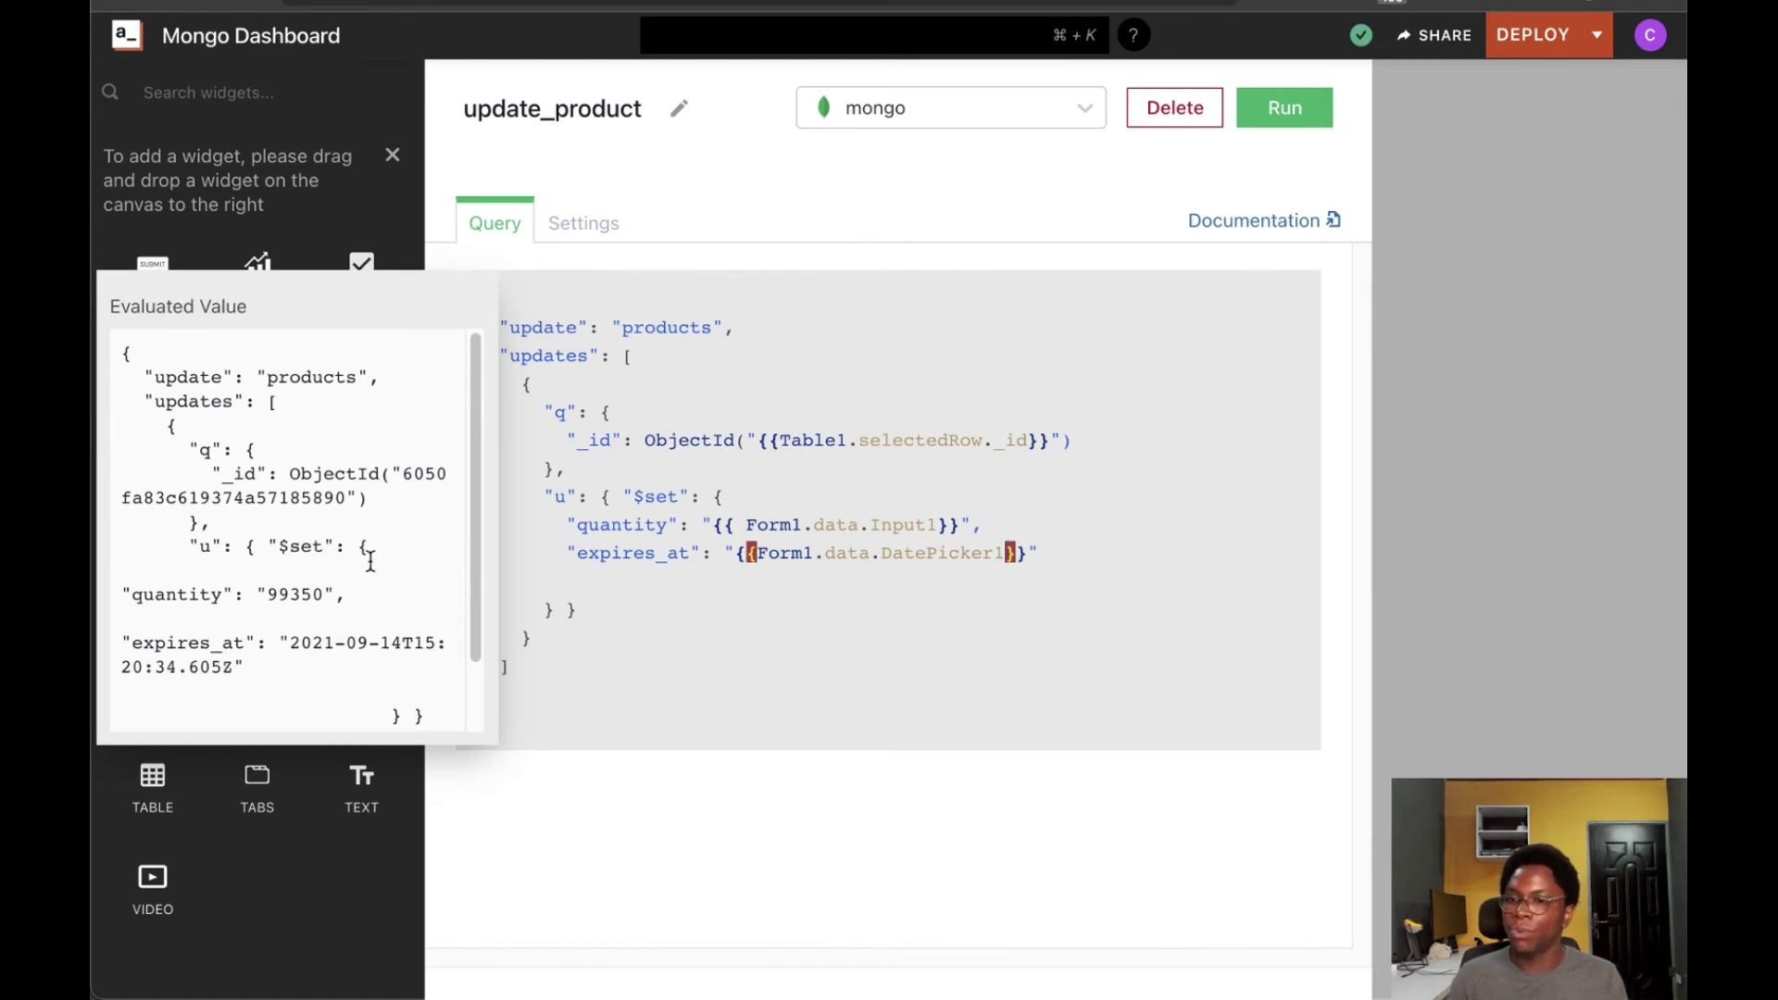
pyautogui.scroll(-1, 370, 562)
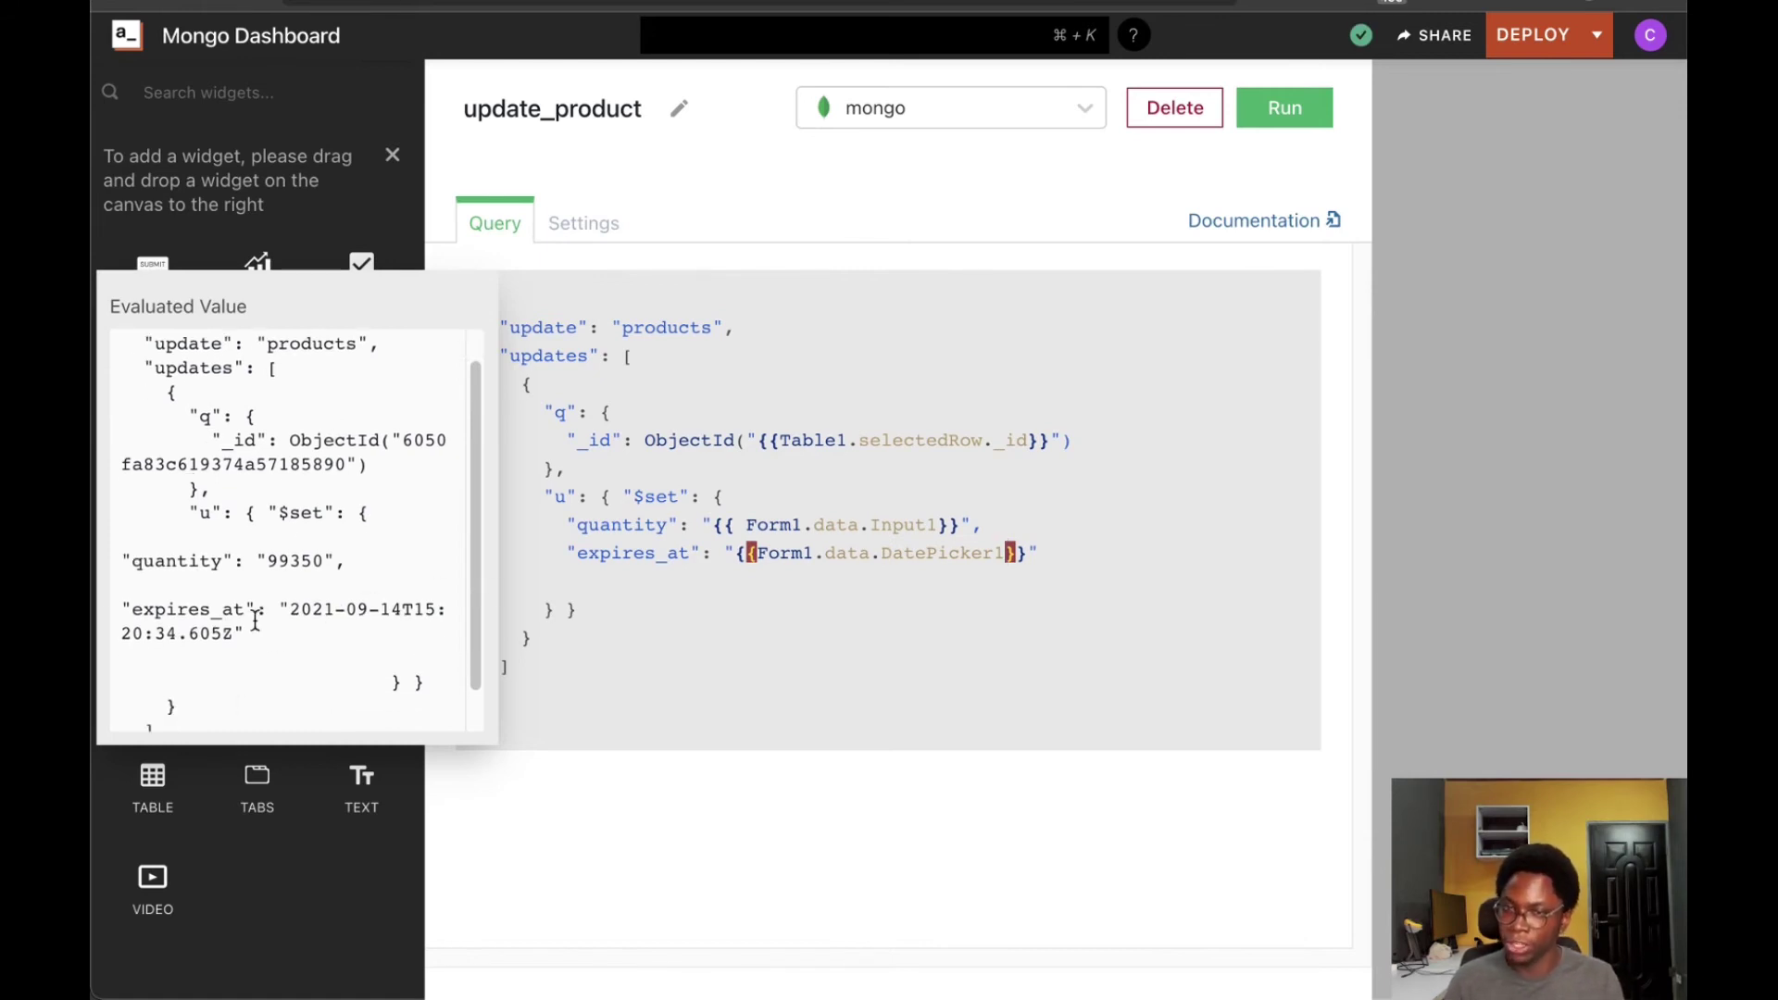
# Run the update_product query, check its non-empty response, and return to Page1's canvas
pyautogui.click(787, 868)
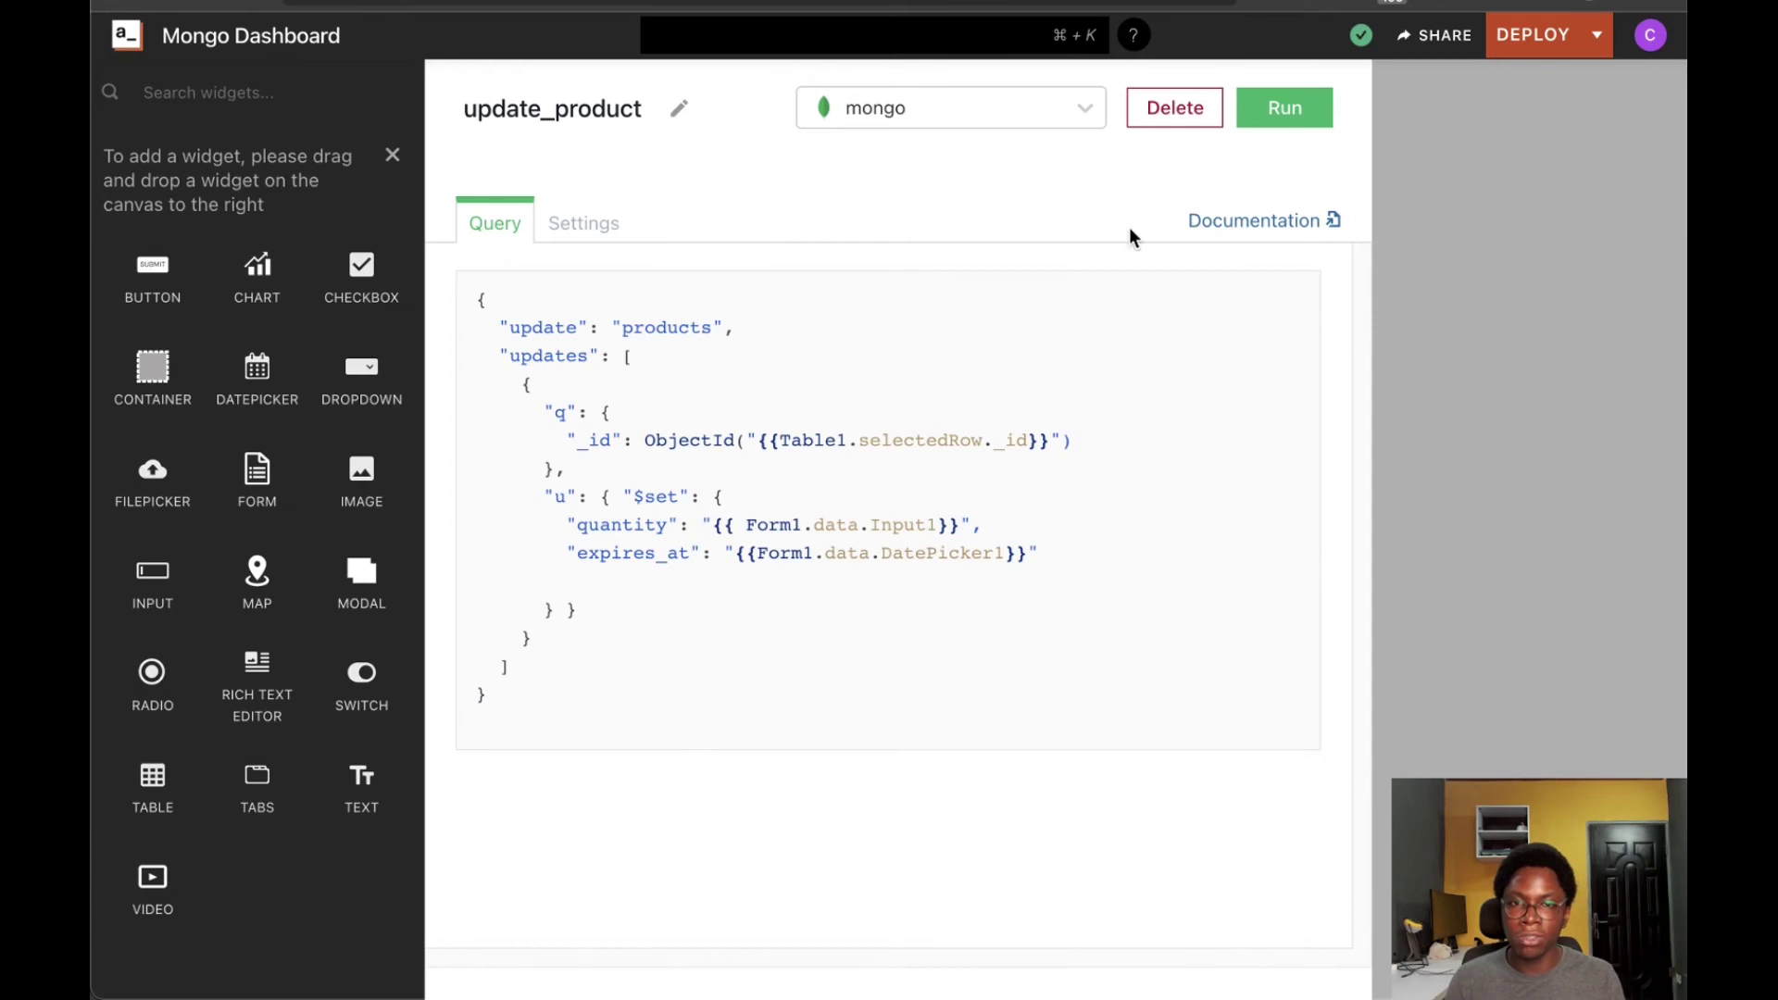
pyautogui.click(1287, 130)
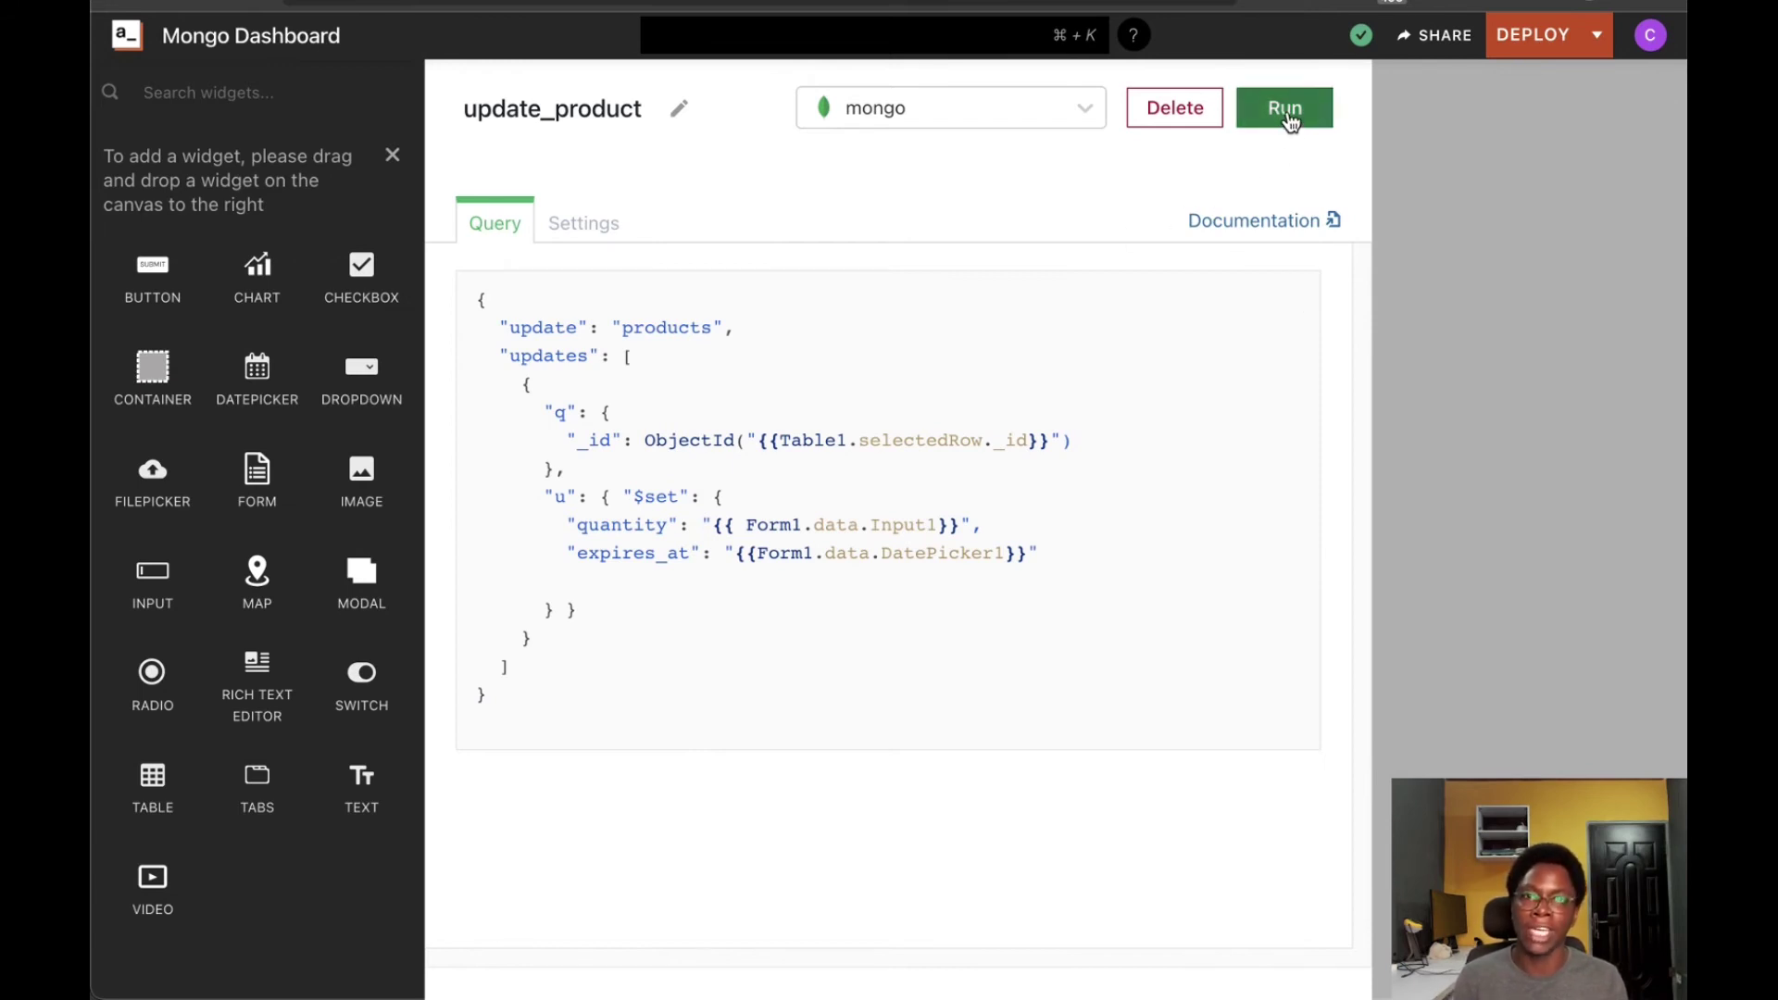
pyautogui.scroll(-1, 797, 647)
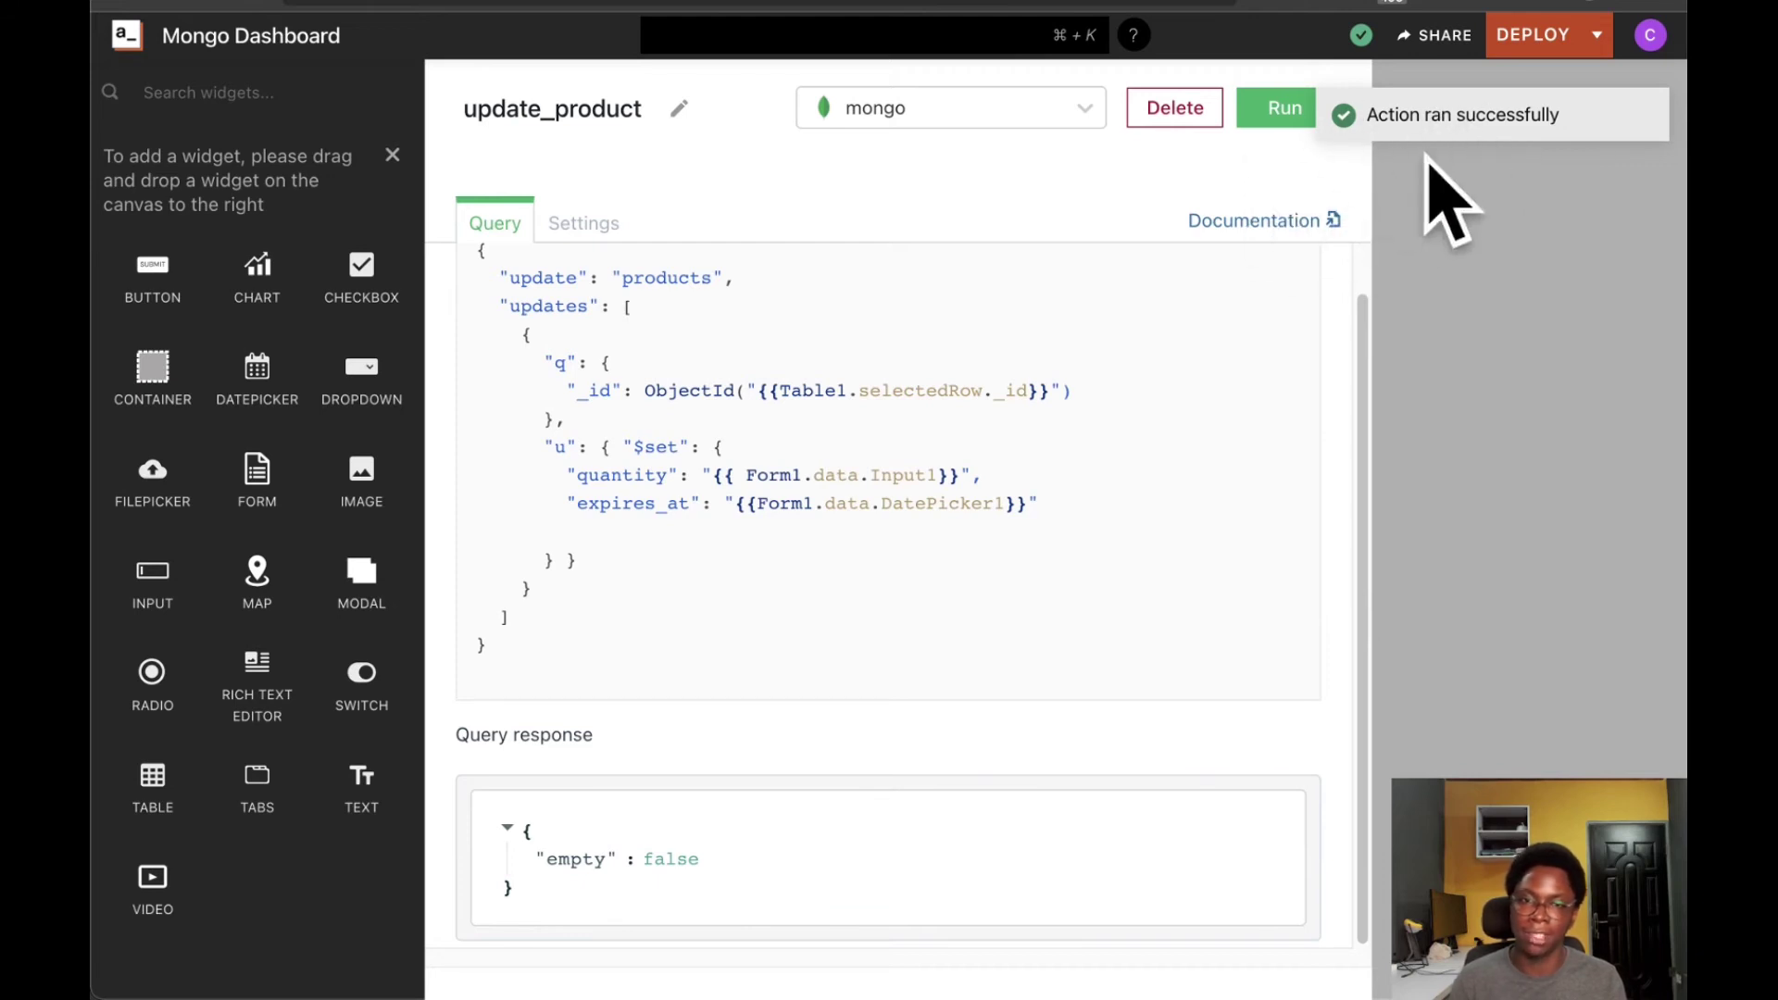
pyautogui.click(1454, 560)
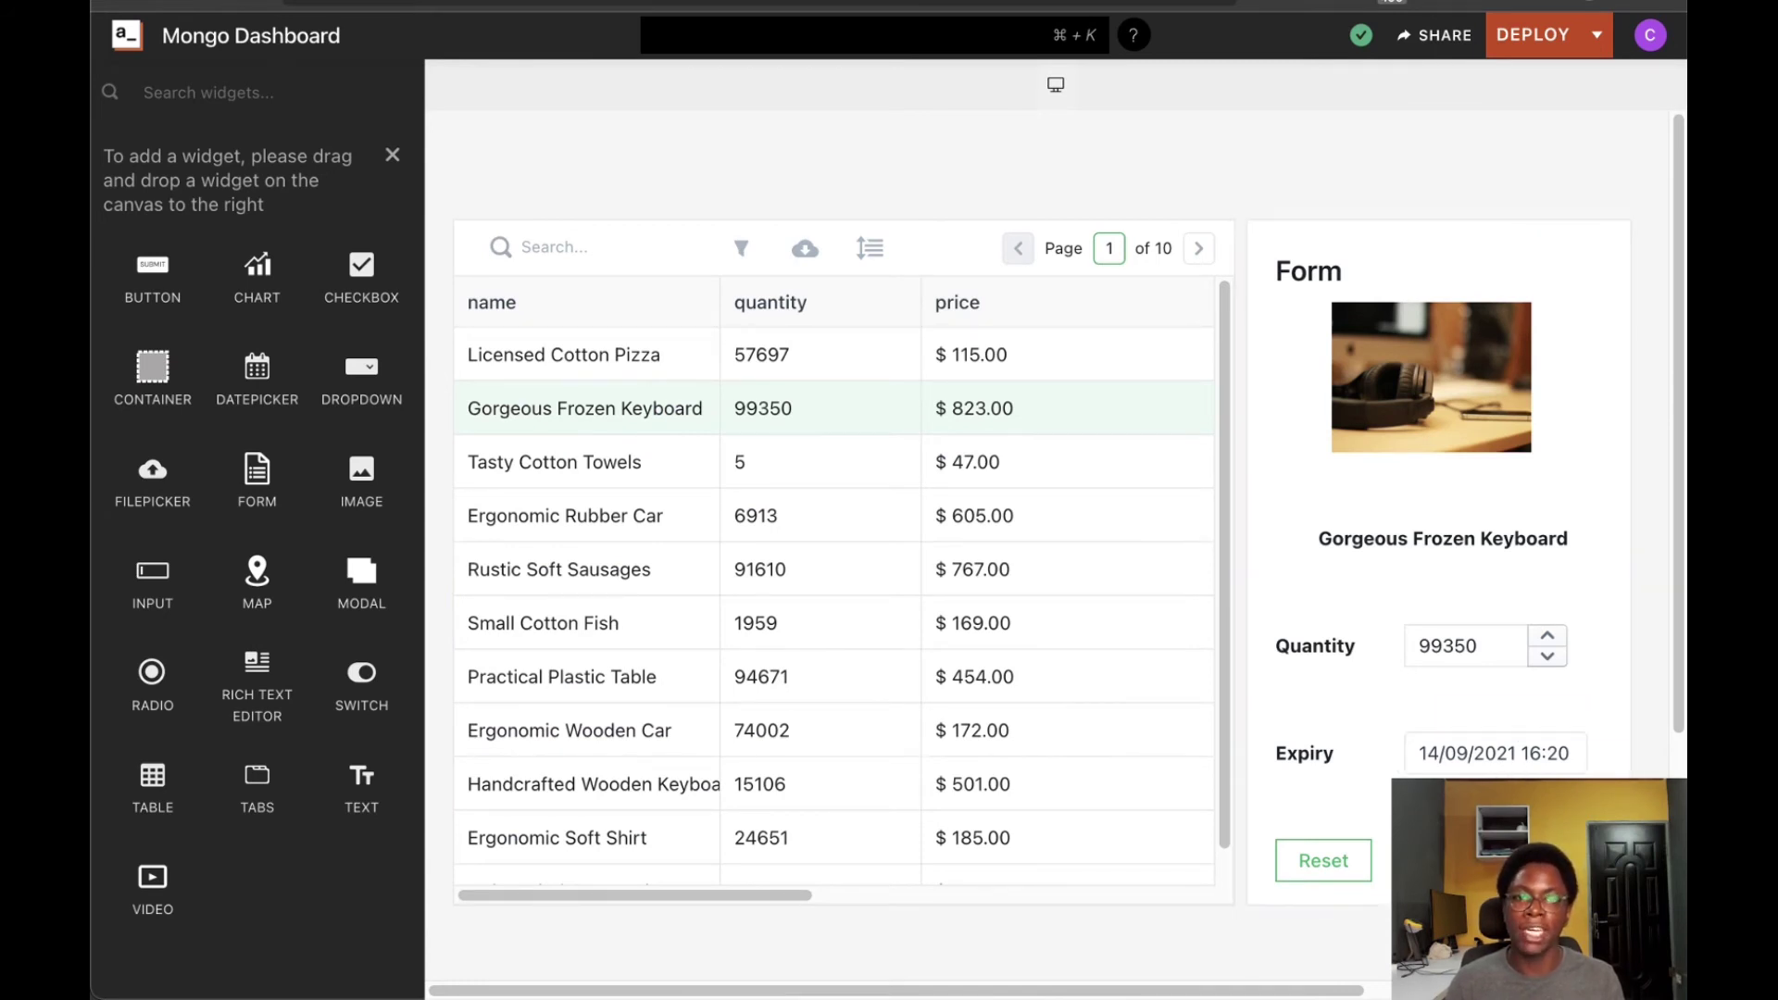
# Set the form Submit button's onSuccess action to execute the get_products query
pyautogui.click(1500, 860)
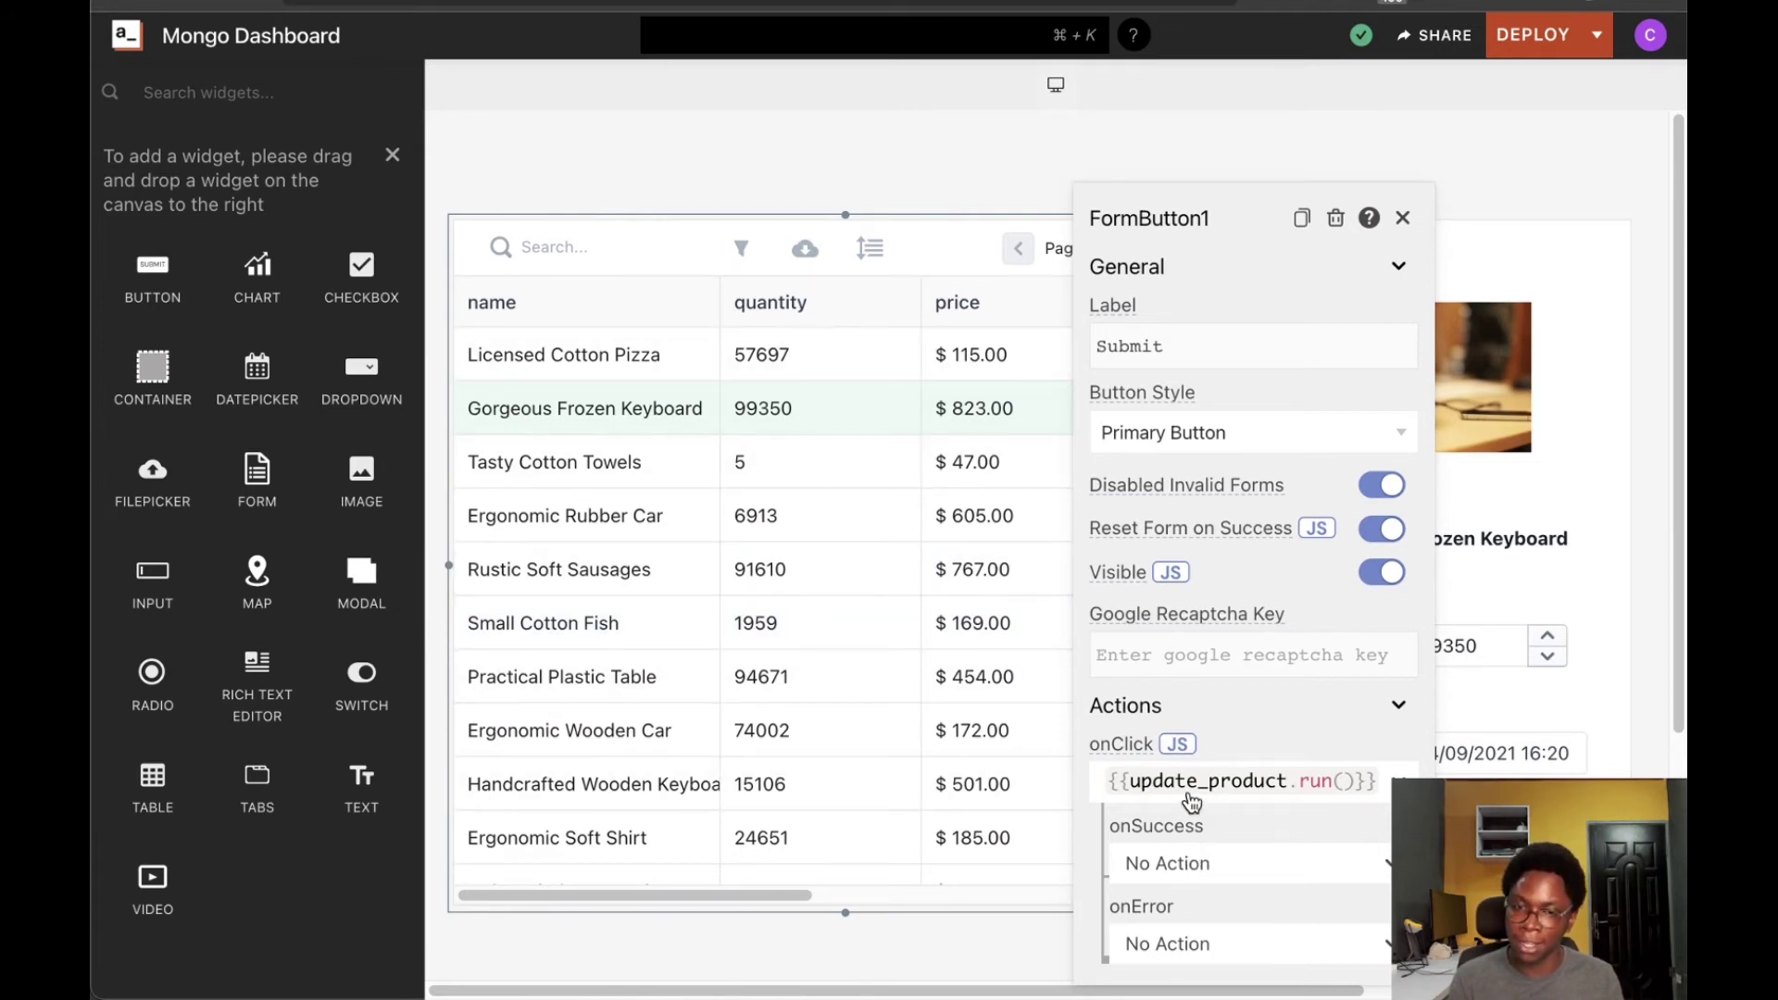
pyautogui.click(1210, 863)
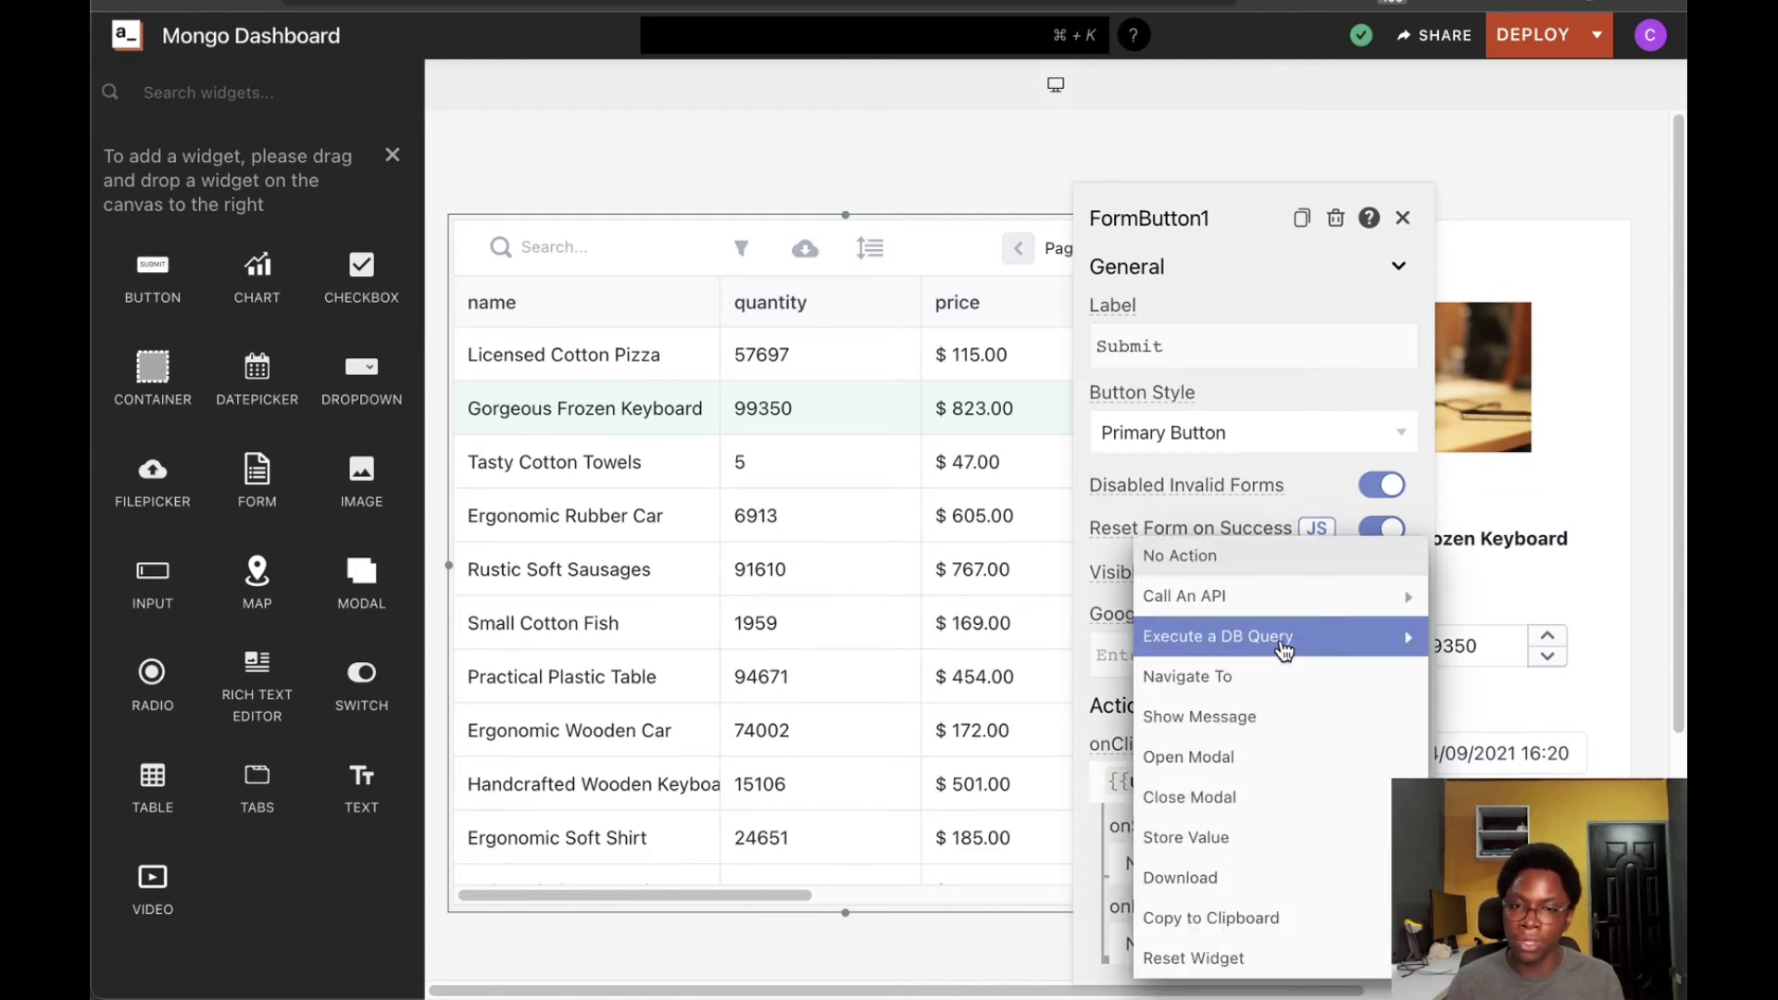
pyautogui.moveTo(1283, 650)
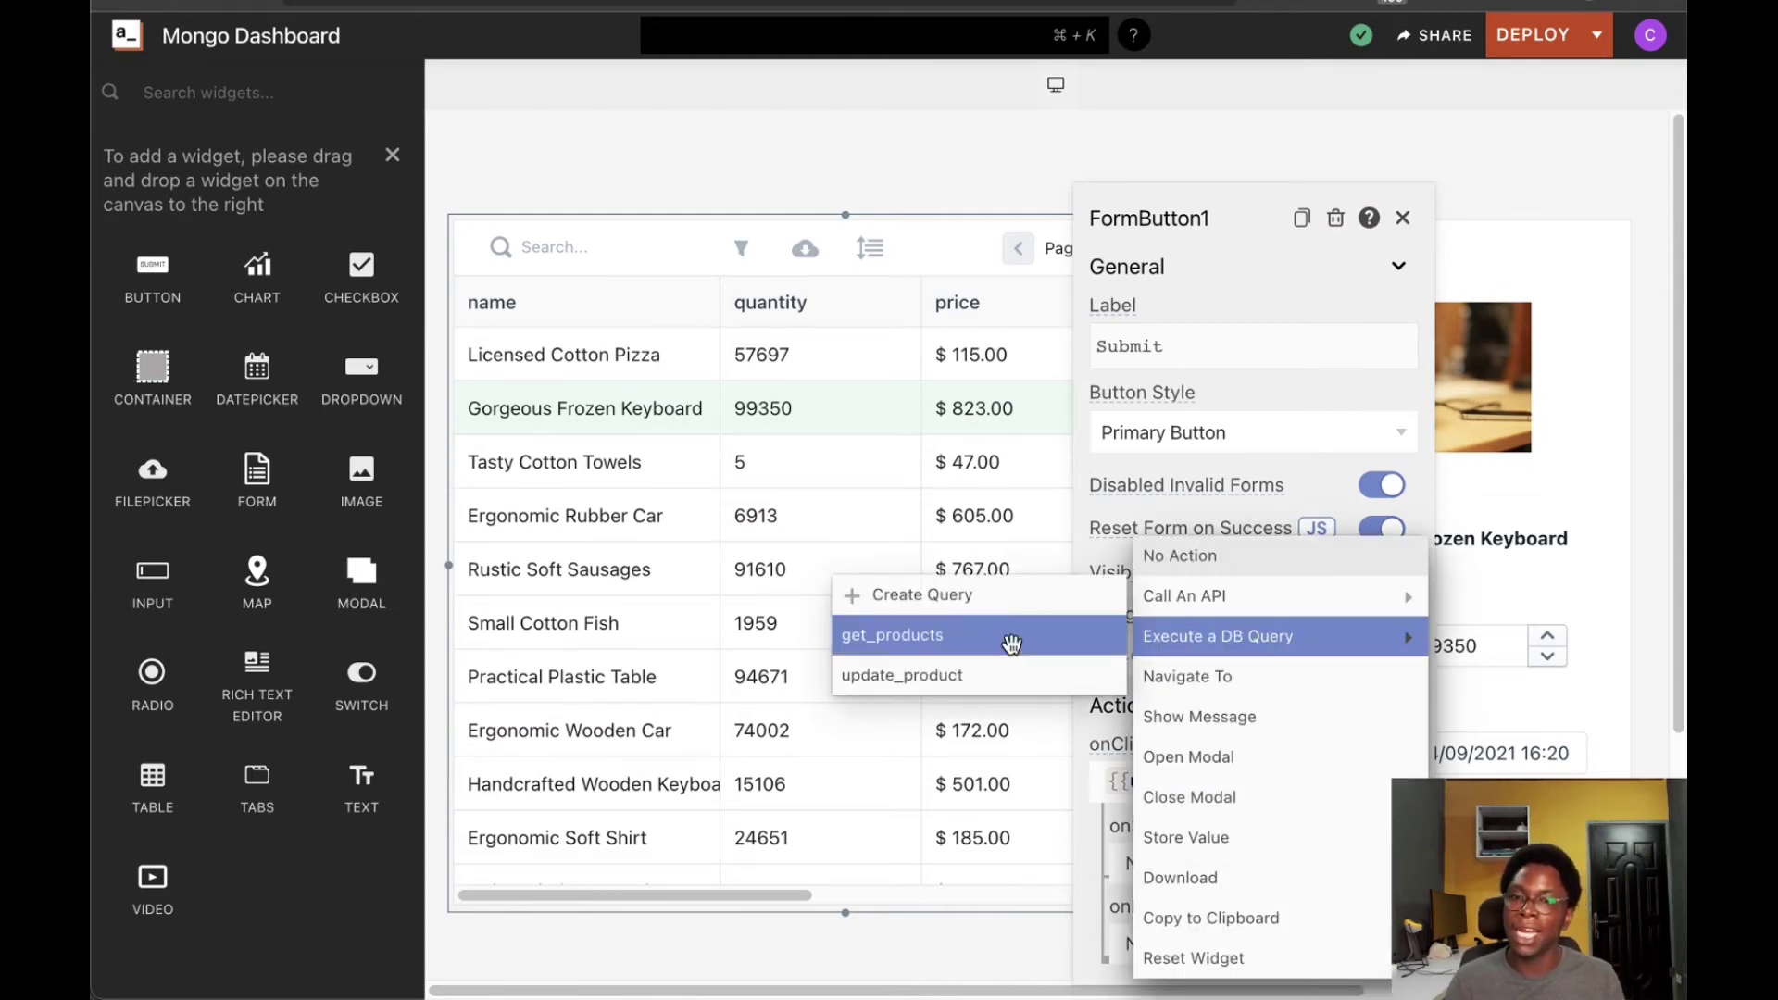
pyautogui.click(1013, 639)
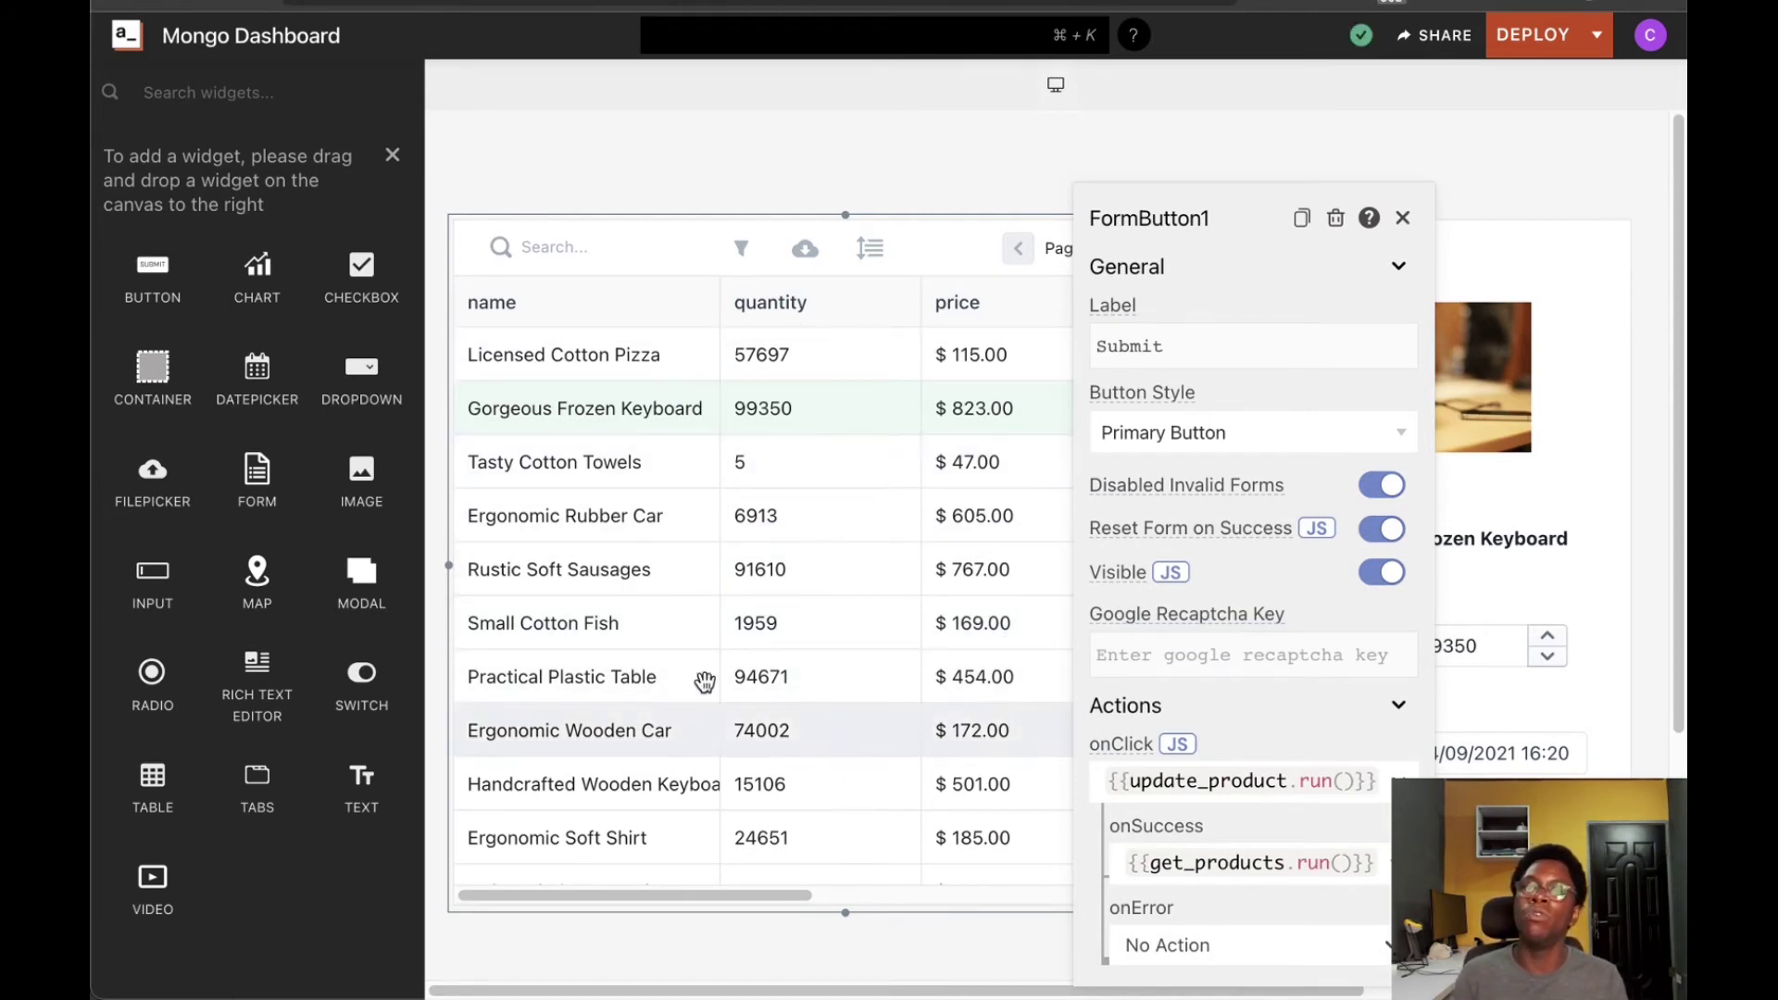
# Edit Tasty Cotton Towels to quantity 50 with expiry date the 14th, and submit
pyautogui.click(775, 956)
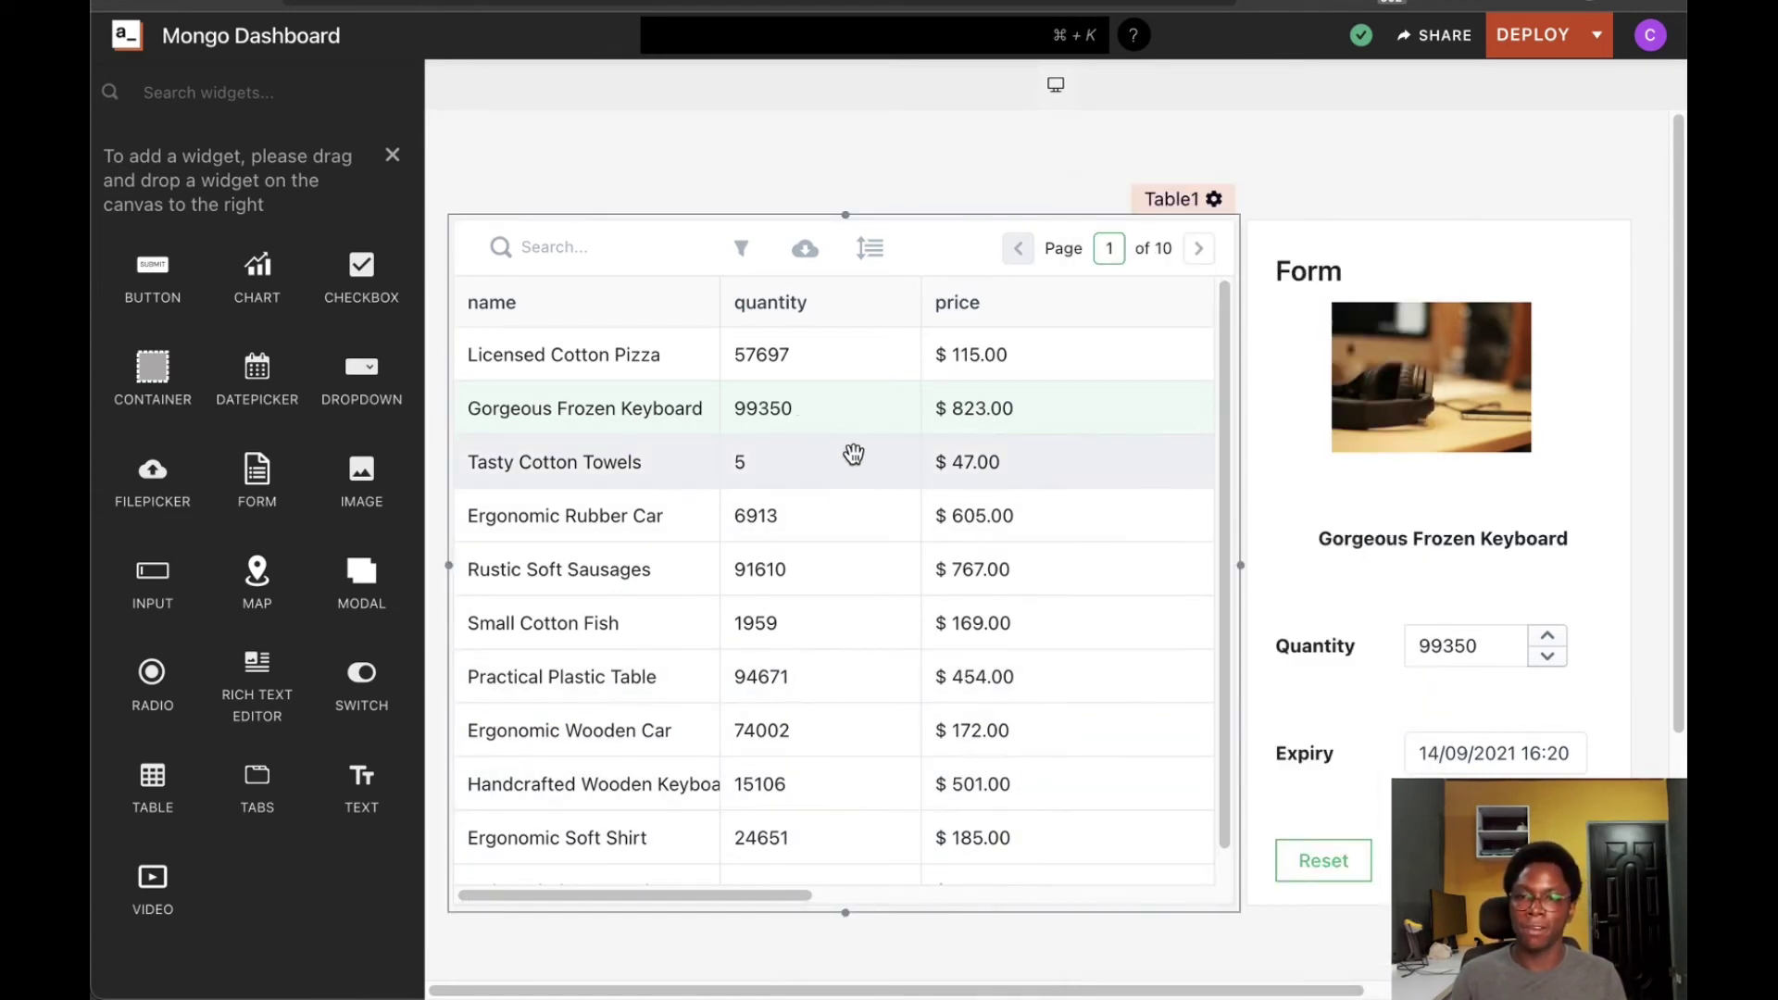
pyautogui.click(566, 468)
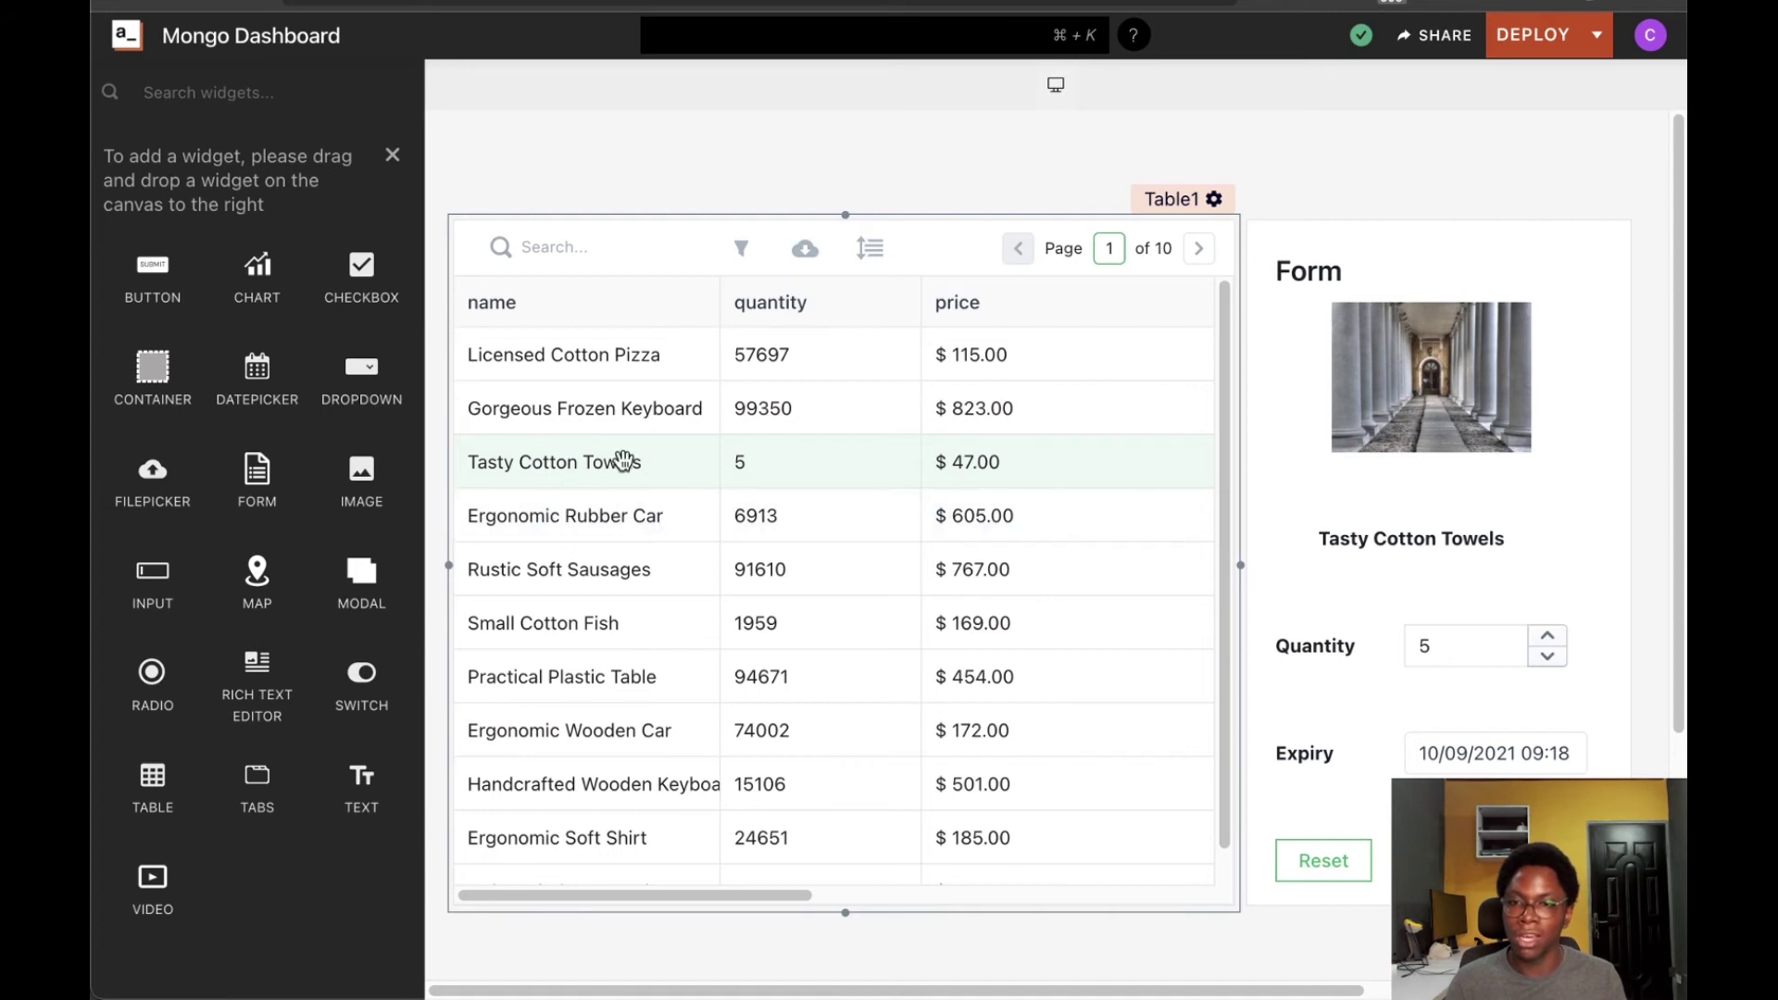
pyautogui.click(1309, 580)
pyautogui.click(1480, 653)
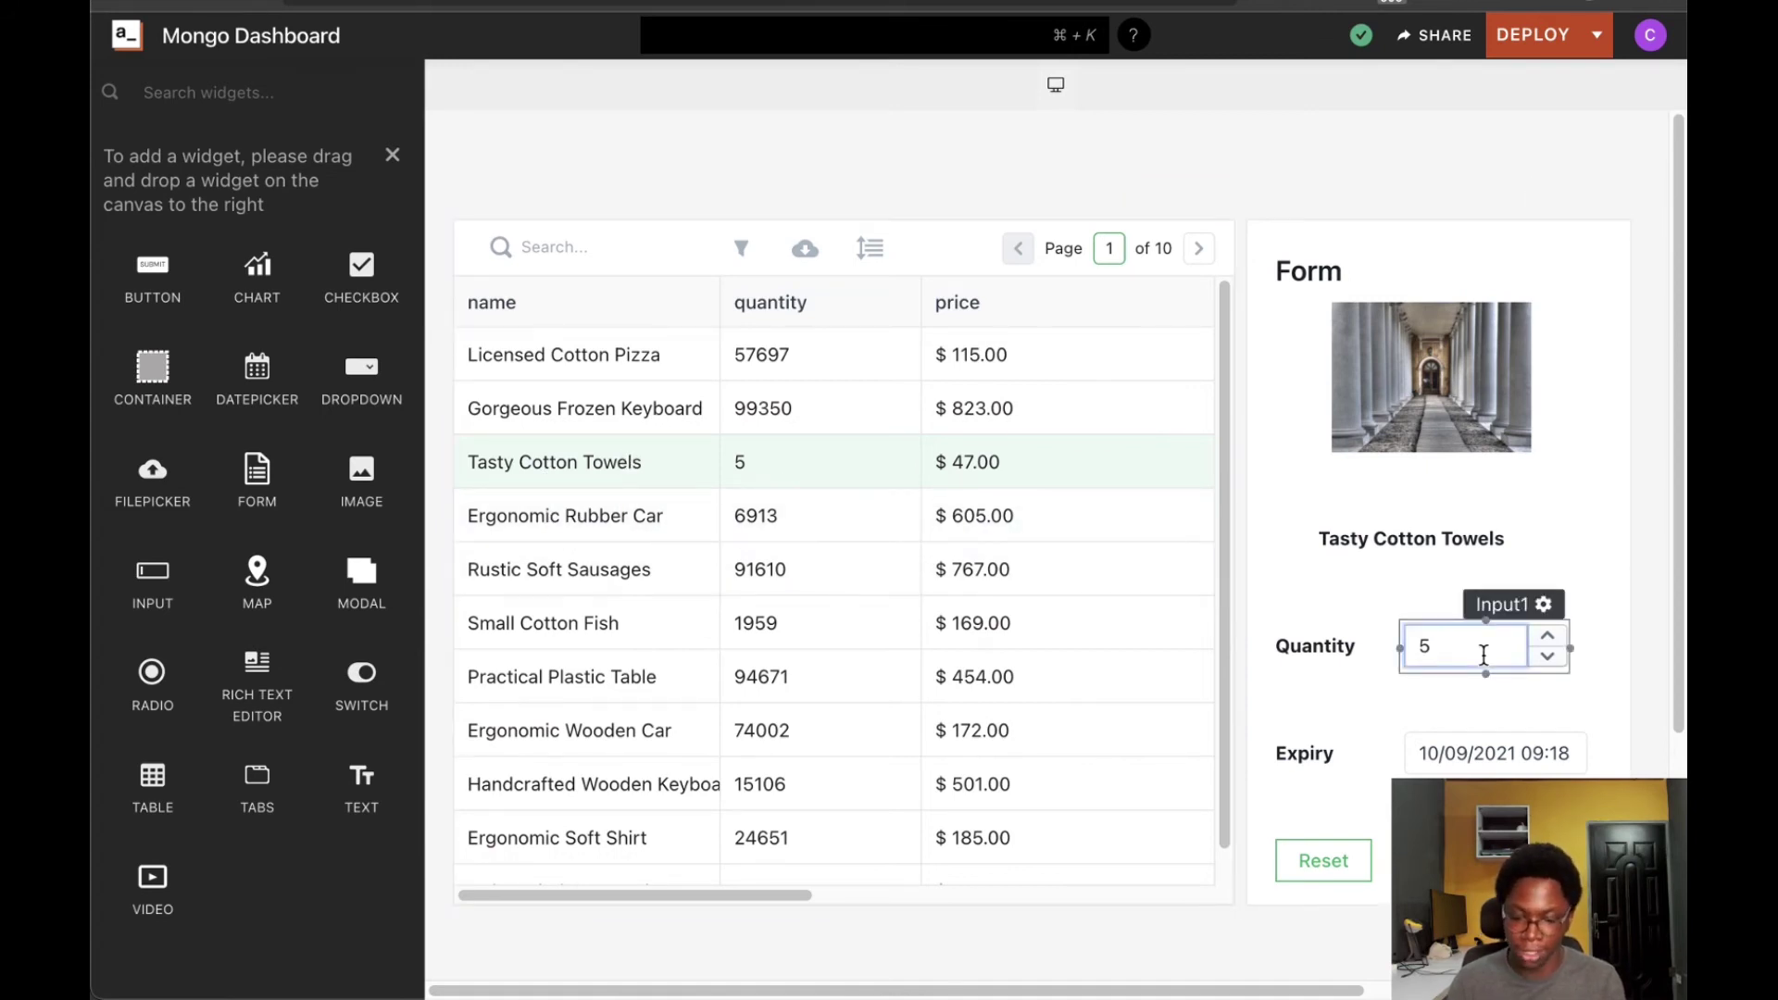
pyautogui.click(1493, 752)
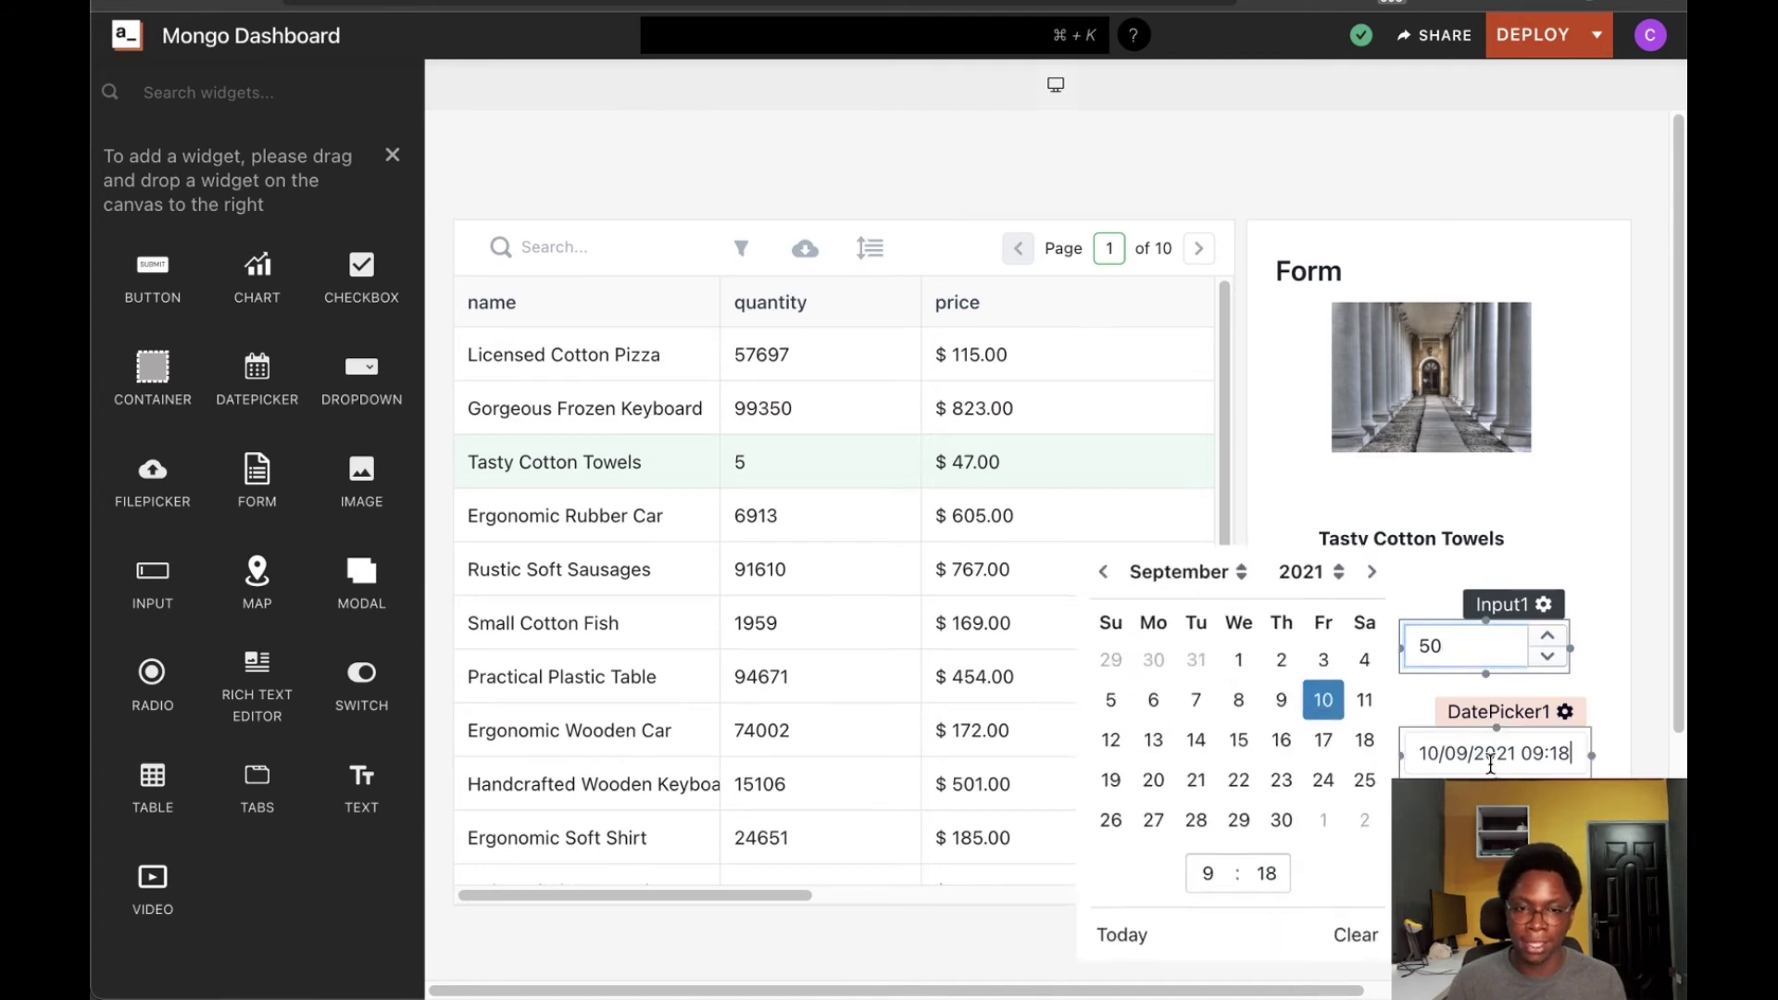
pyautogui.click(1199, 746)
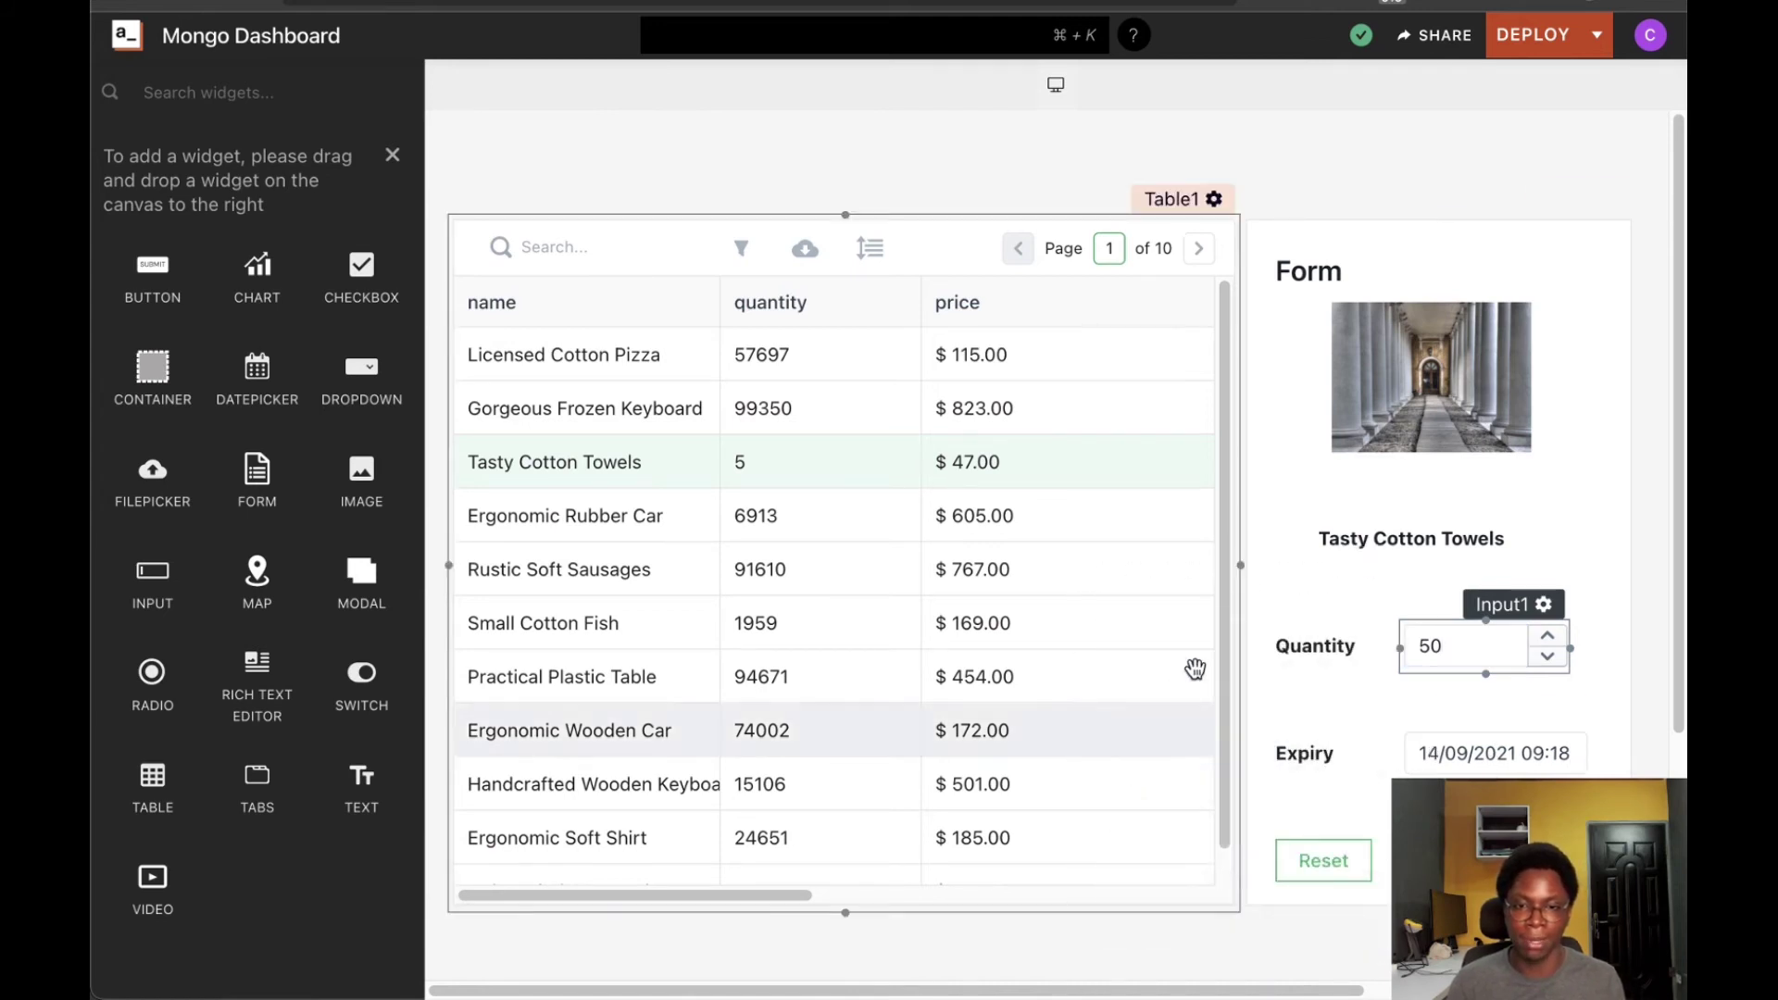
pyautogui.click(1500, 860)
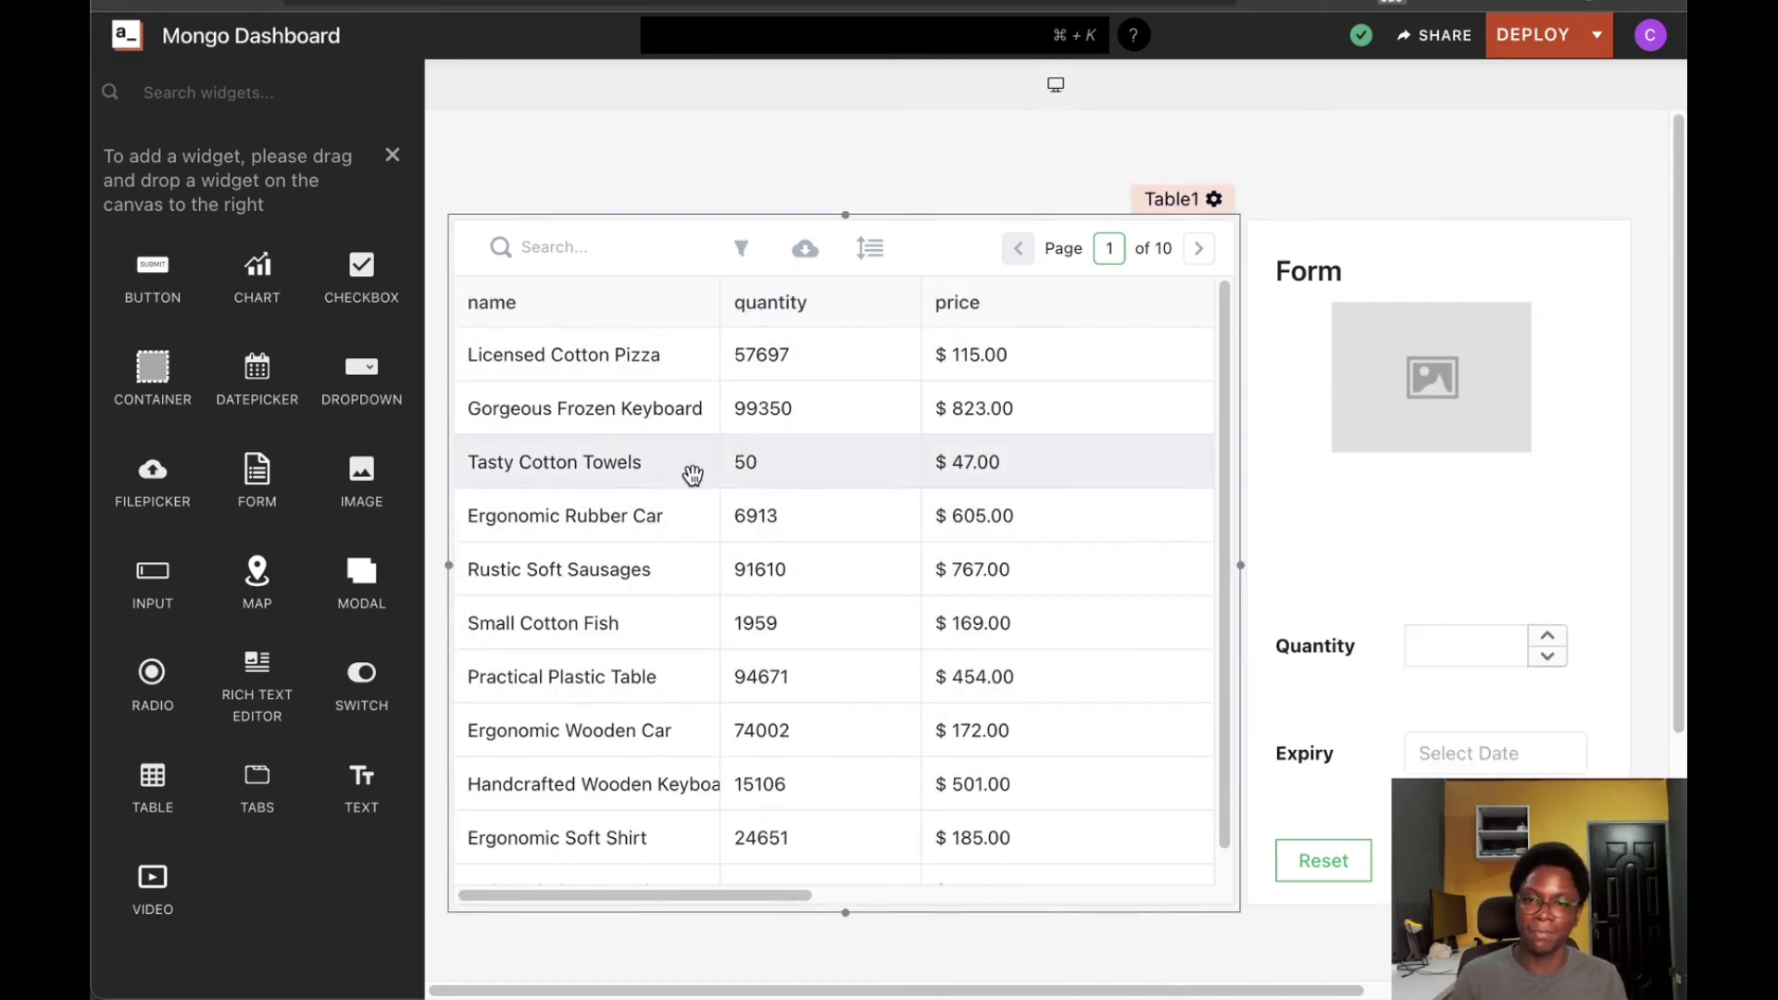
# Reselect Tasty Cotton Towels to confirm quantity 50 and the 14/09/2021 expiry
pyautogui.click(783, 476)
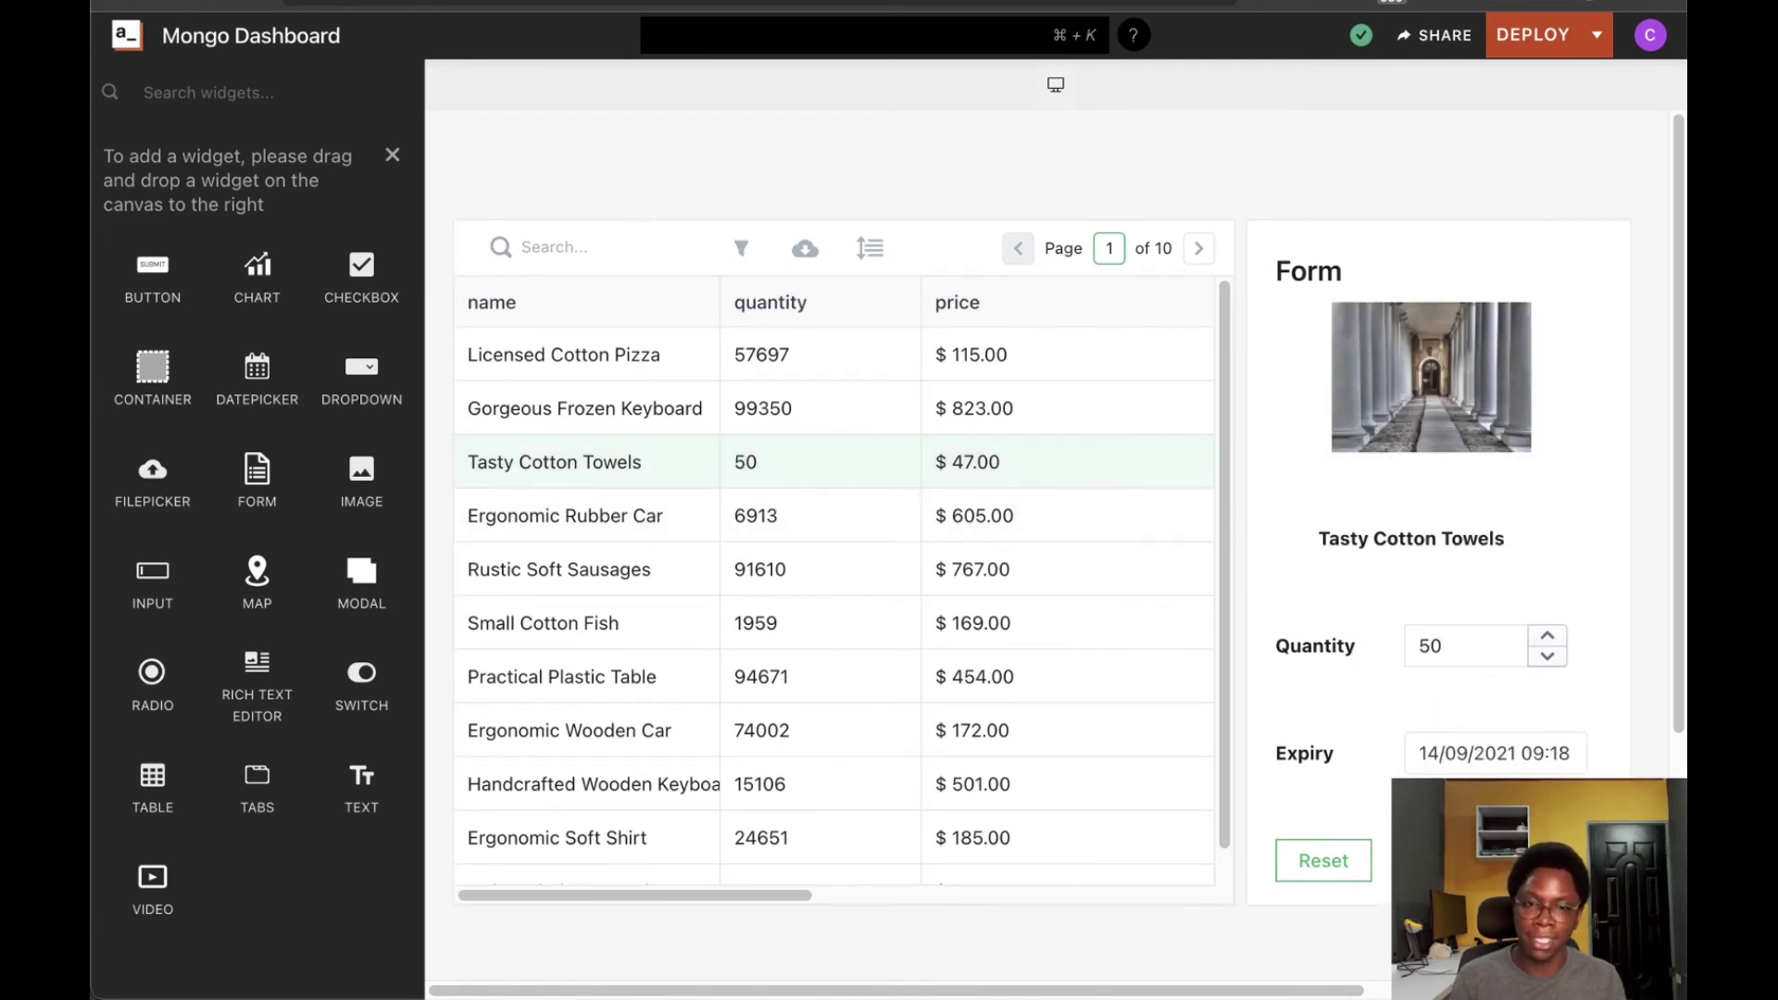
pyautogui.click(1481, 753)
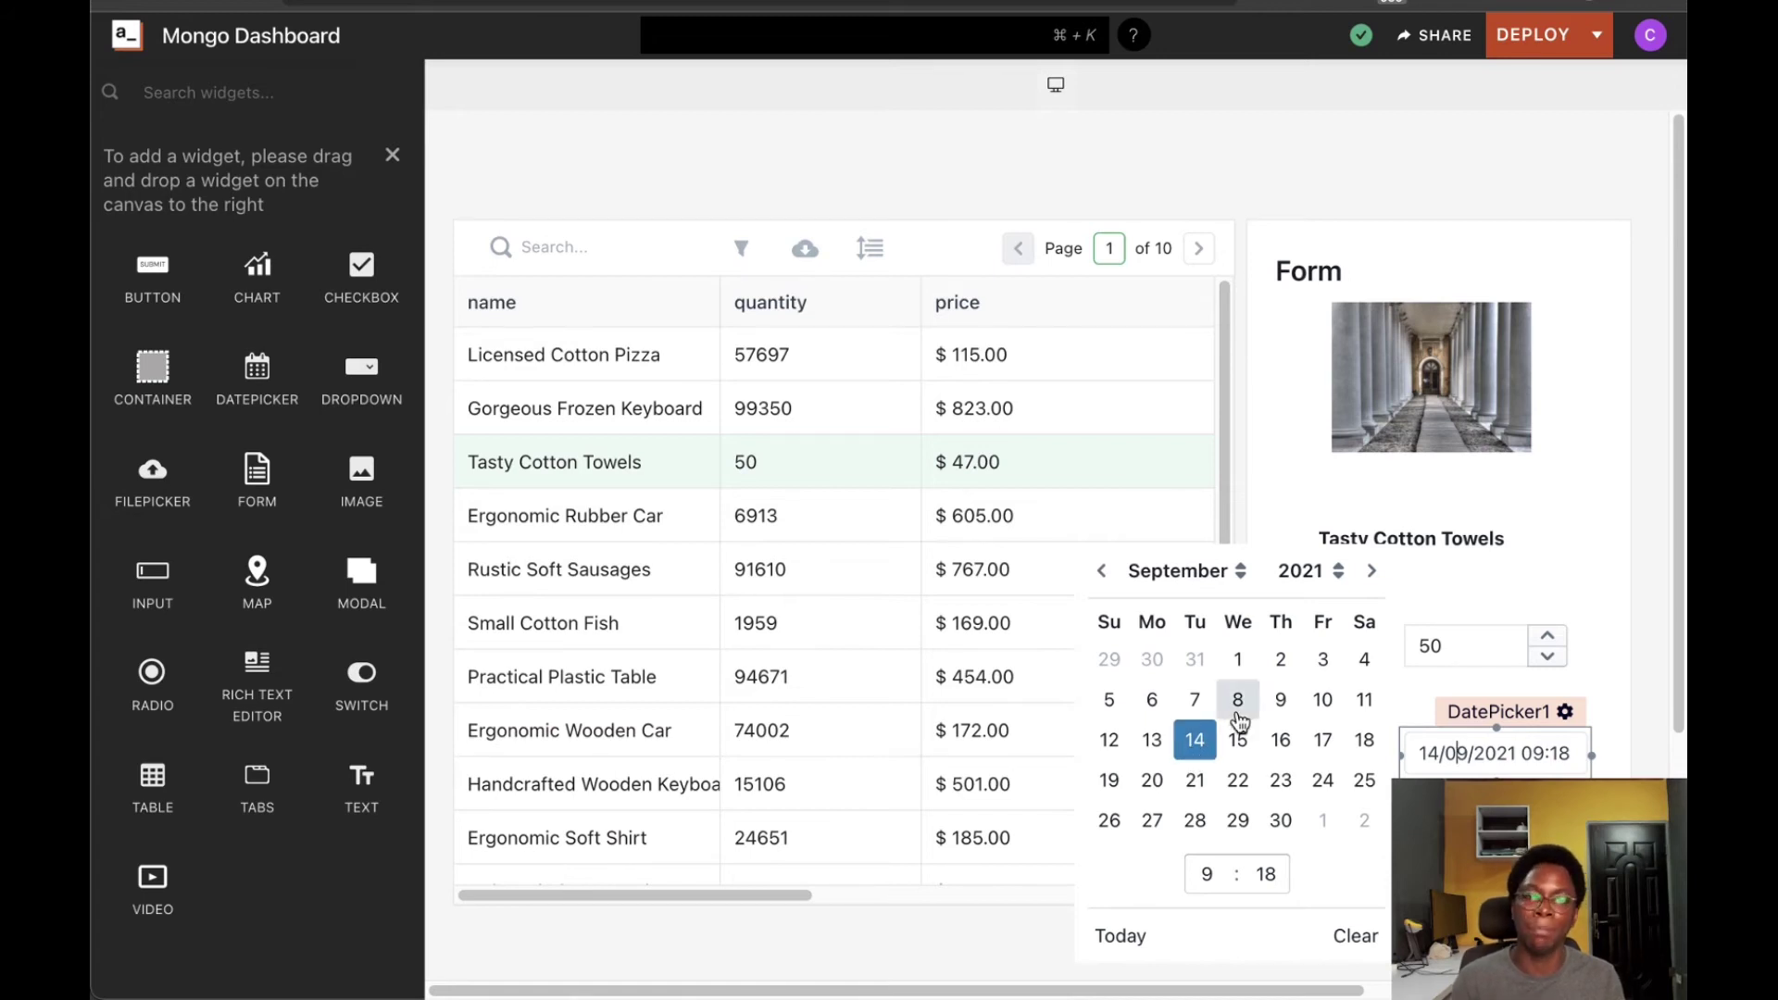
pyautogui.click(1559, 491)
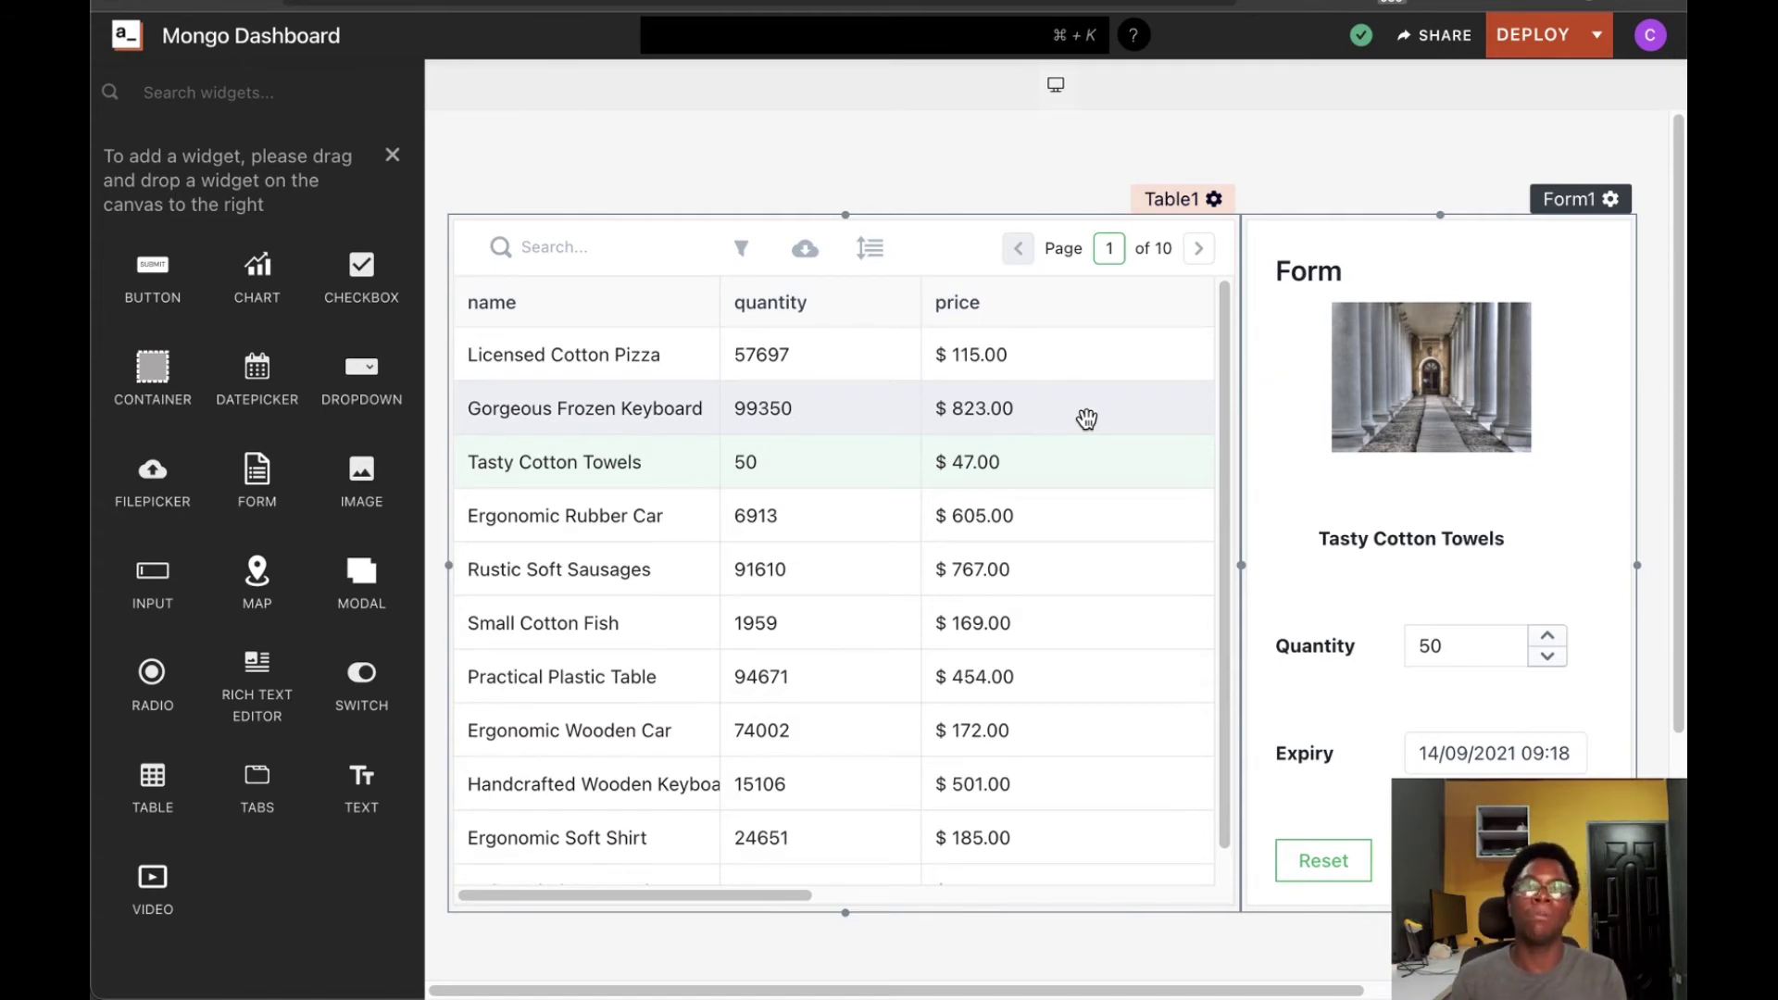
# Set Table1's Default Selected Row to 0 so the form loads Licensed Cotton Pizza
pyautogui.click(1178, 197)
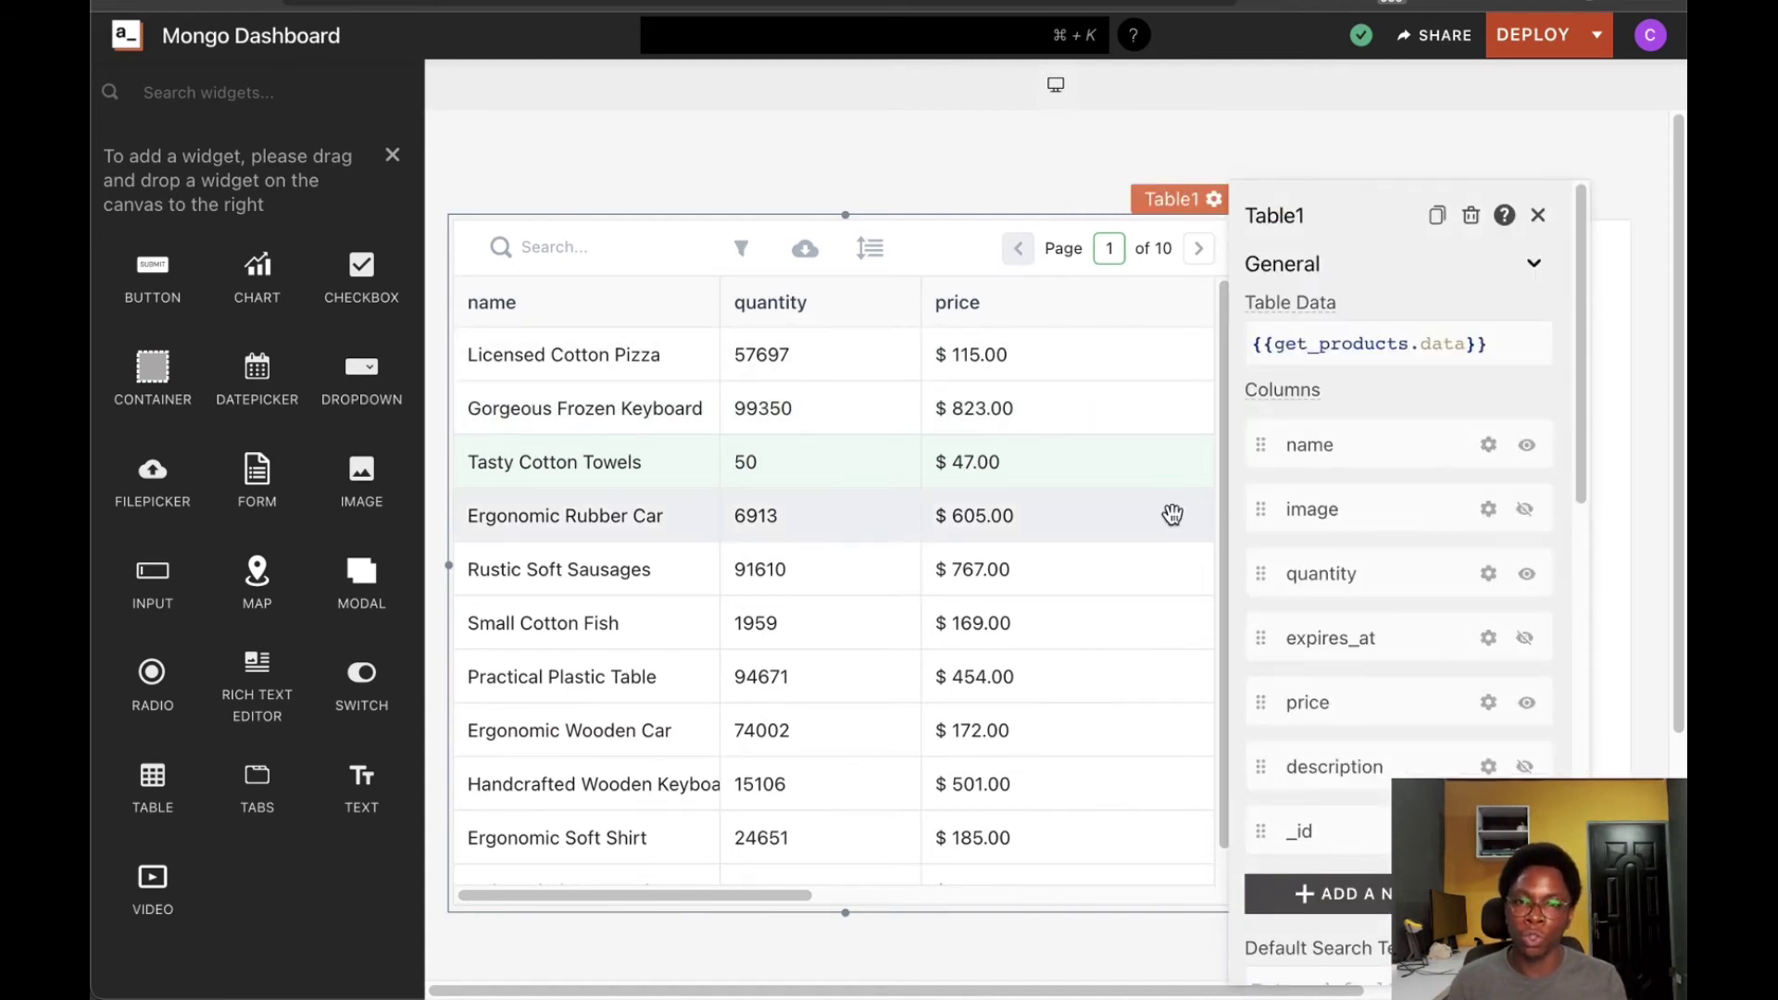
pyautogui.scroll(-6, 1372, 500)
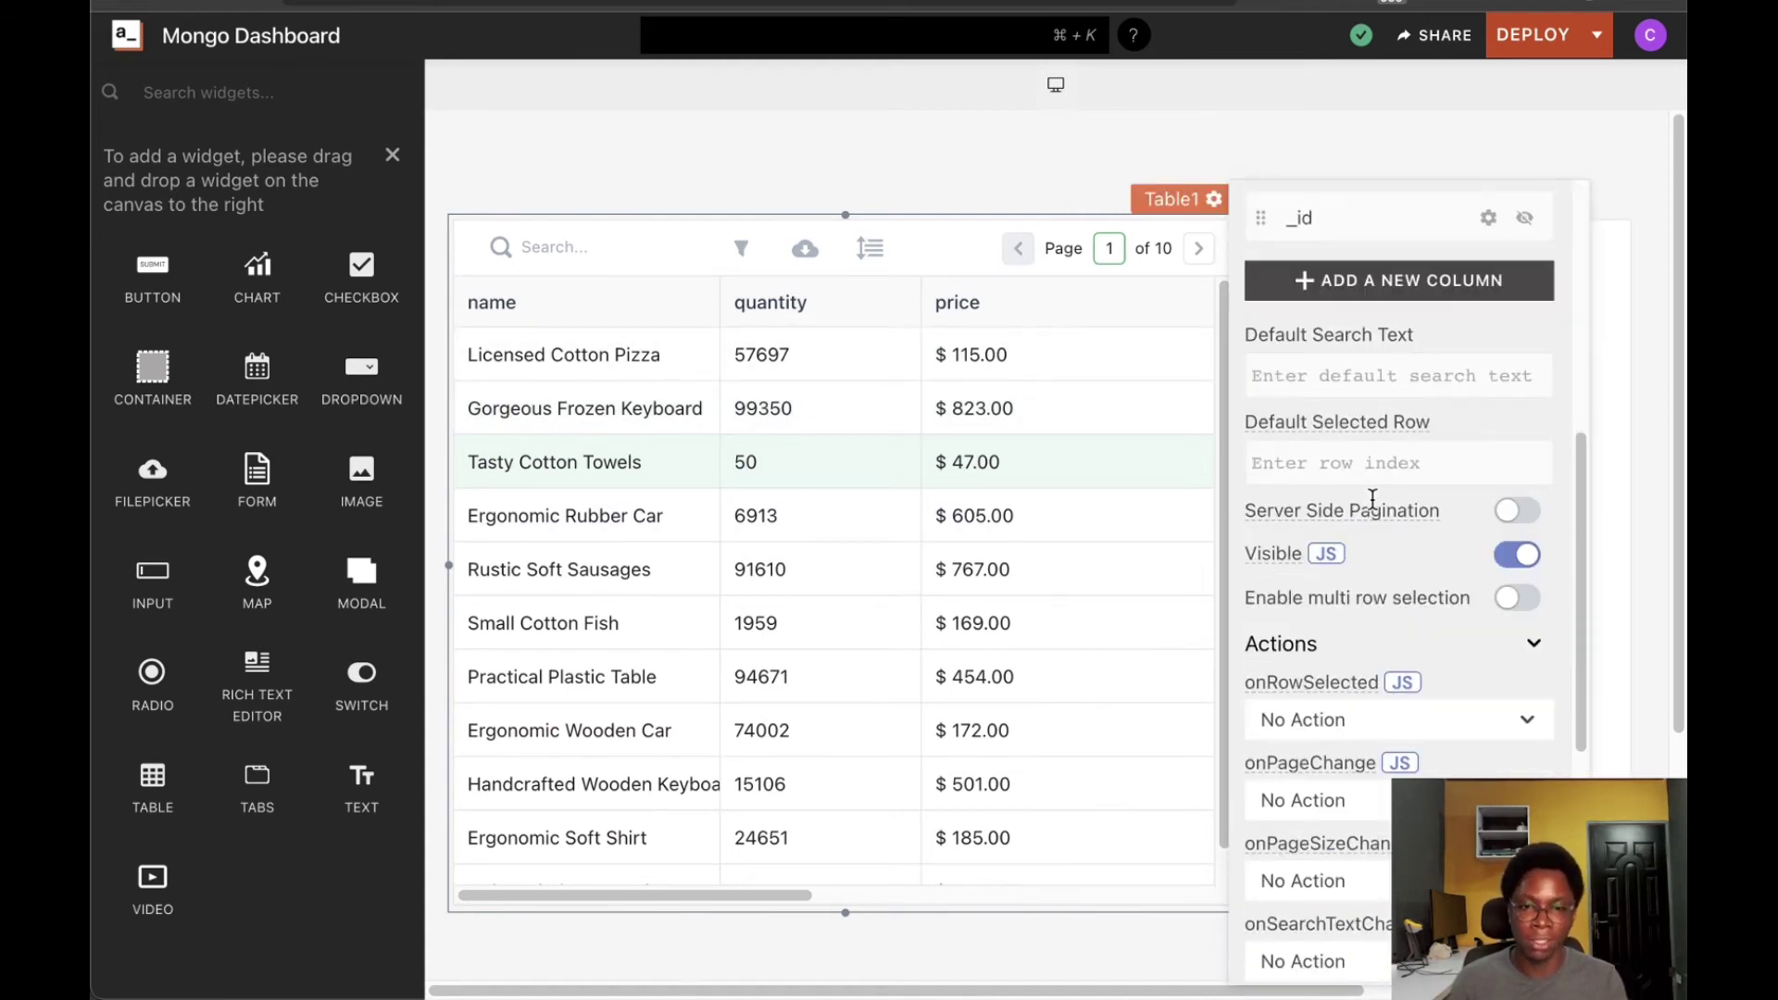
pyautogui.scroll(1, 1371, 500)
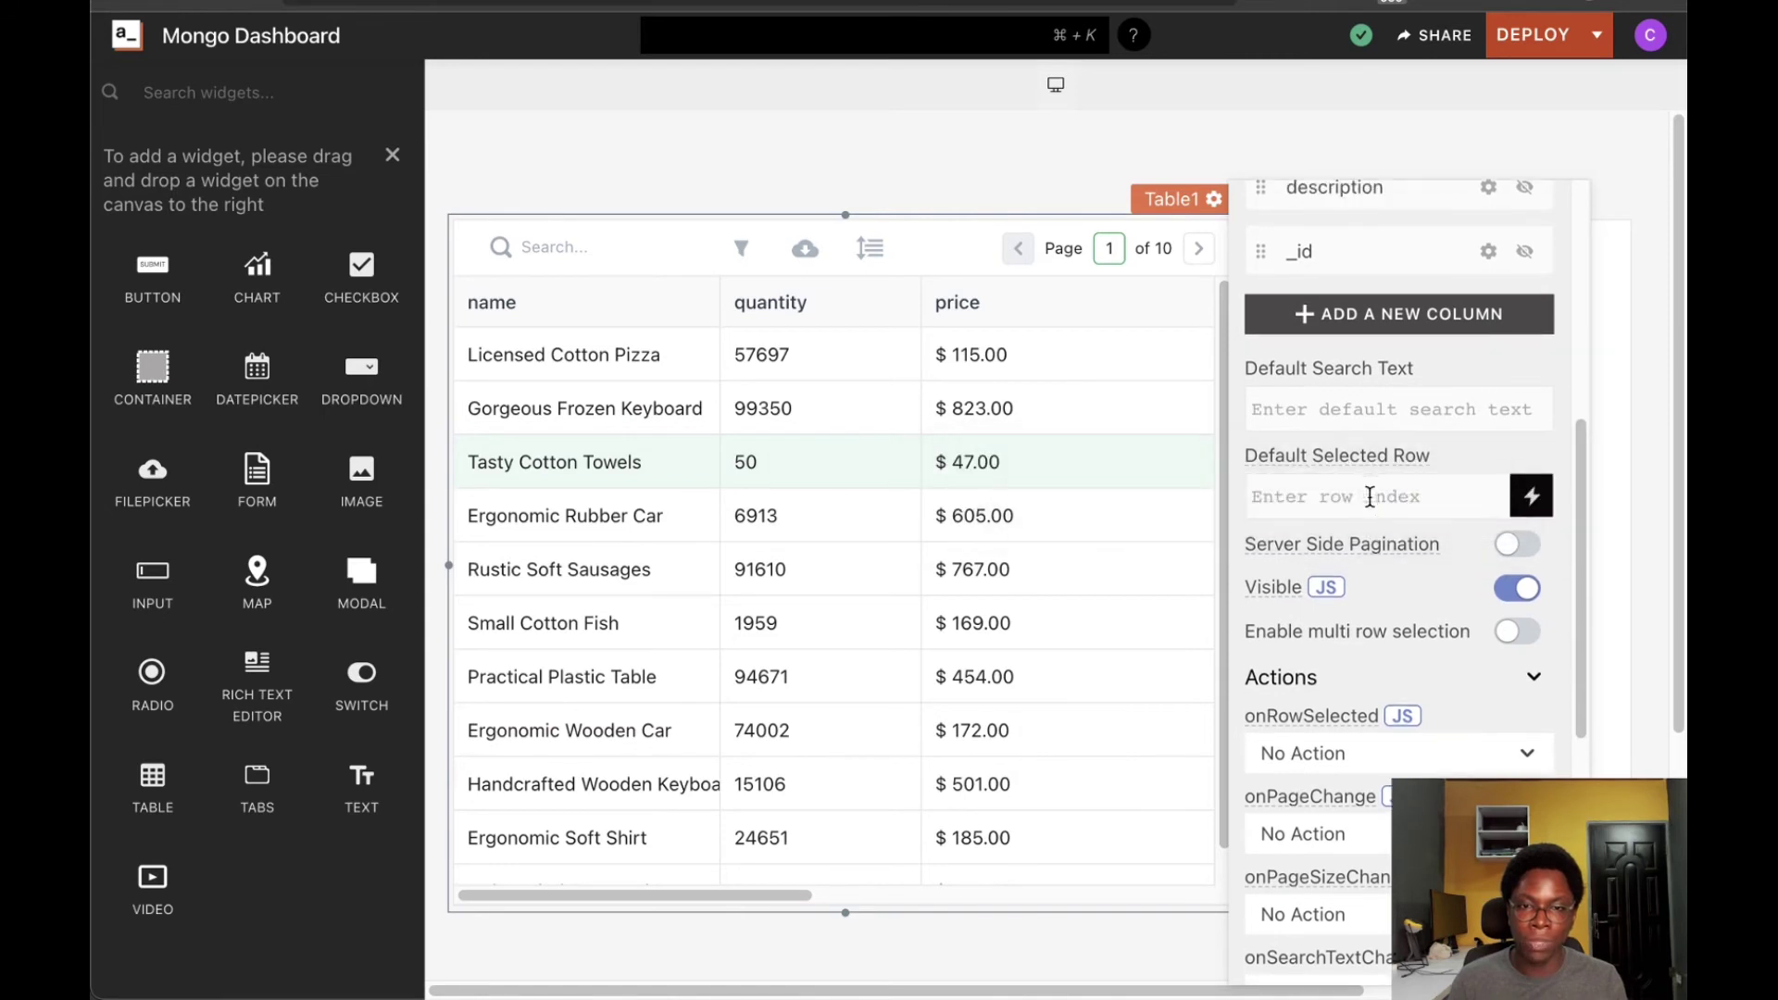
pyautogui.click(1318, 499)
pyautogui.write('0')
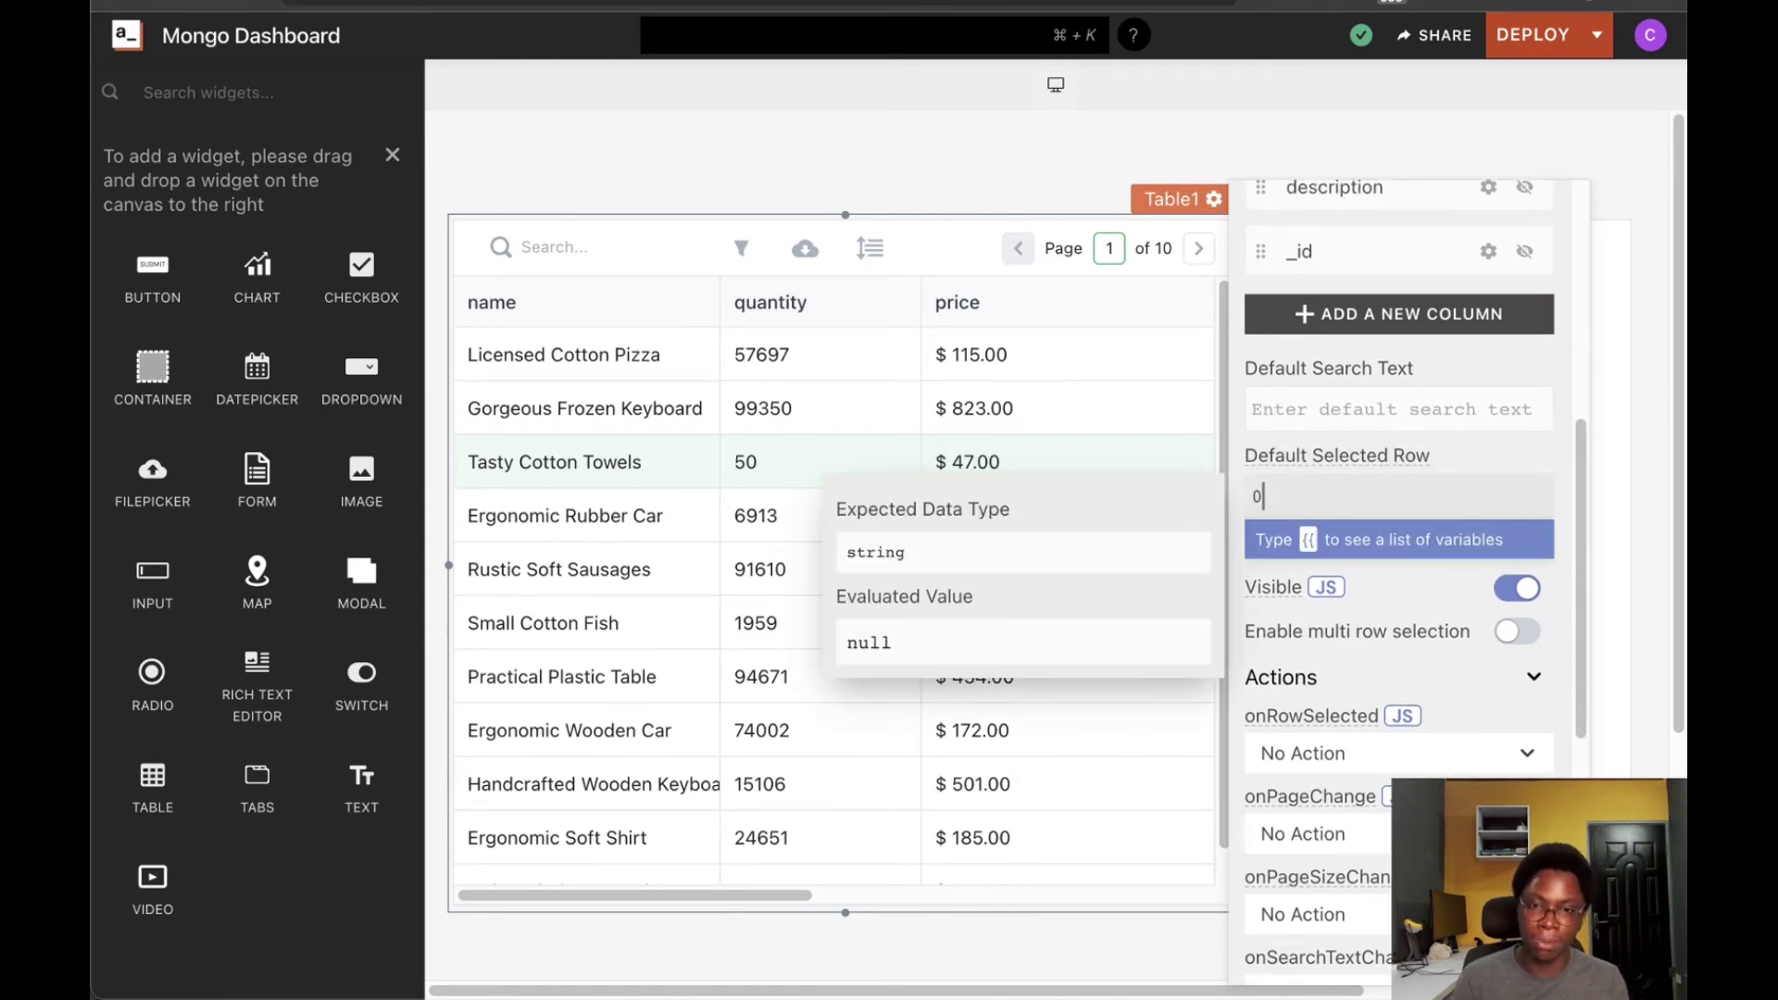
pyautogui.click(909, 940)
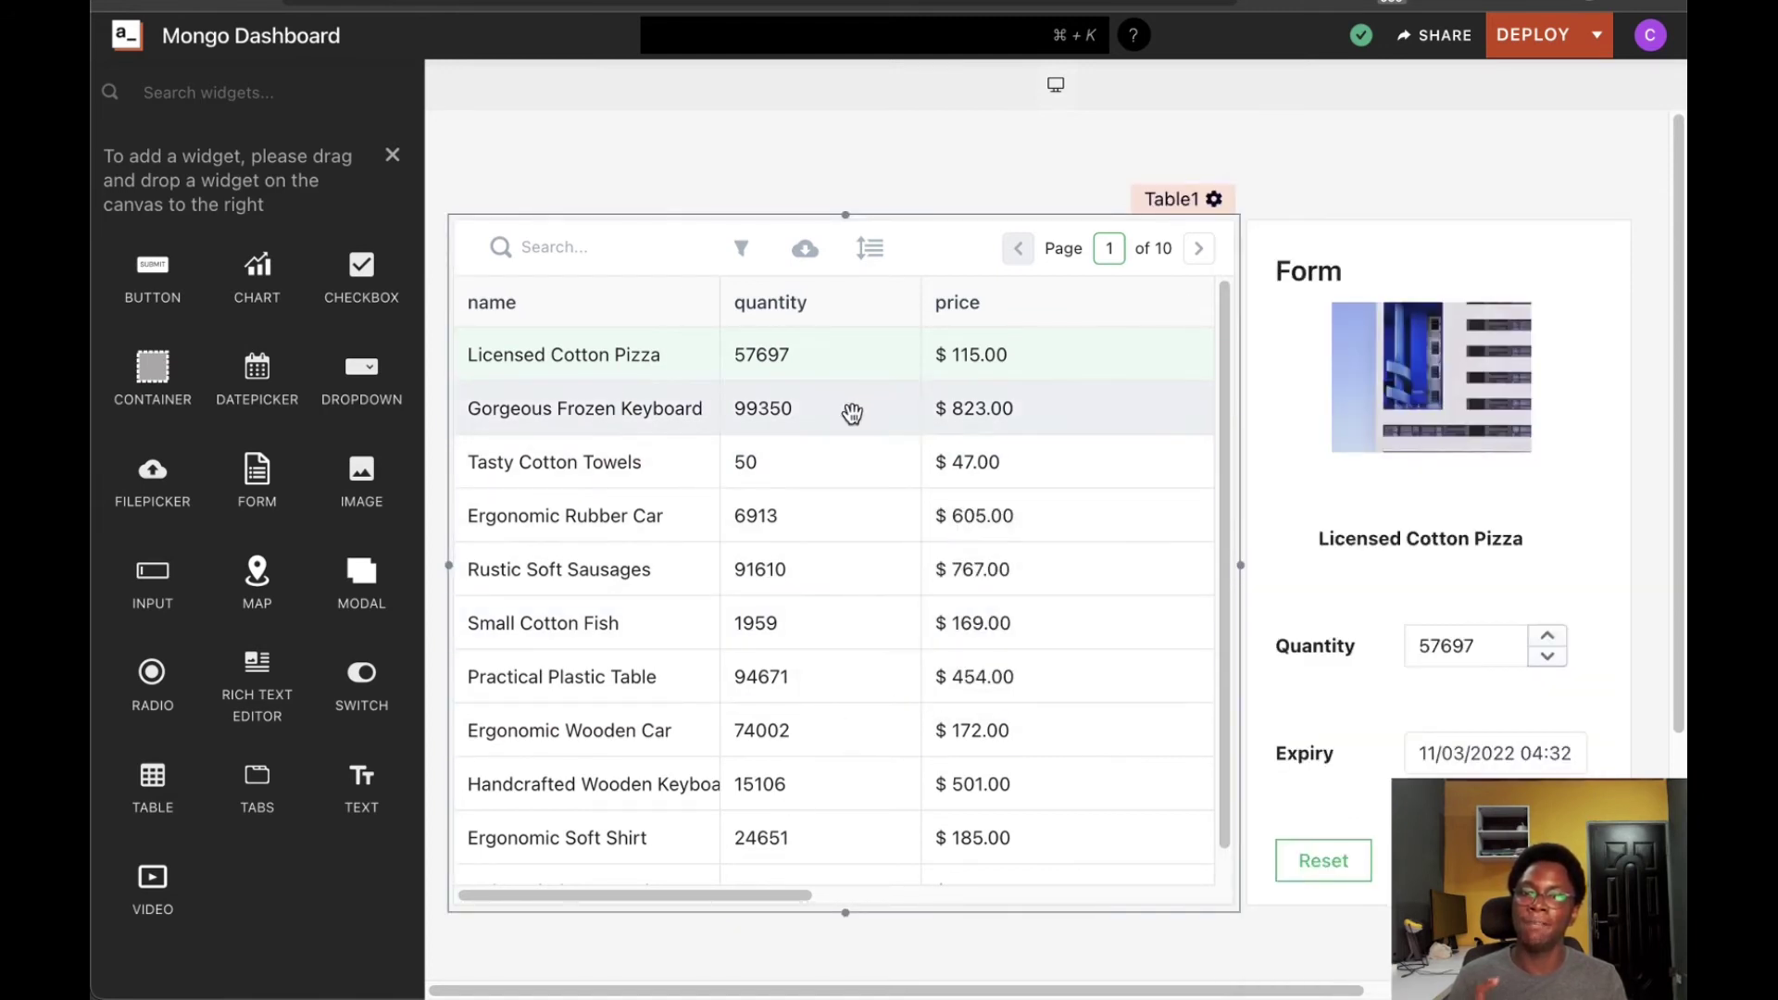
pyautogui.click(669, 571)
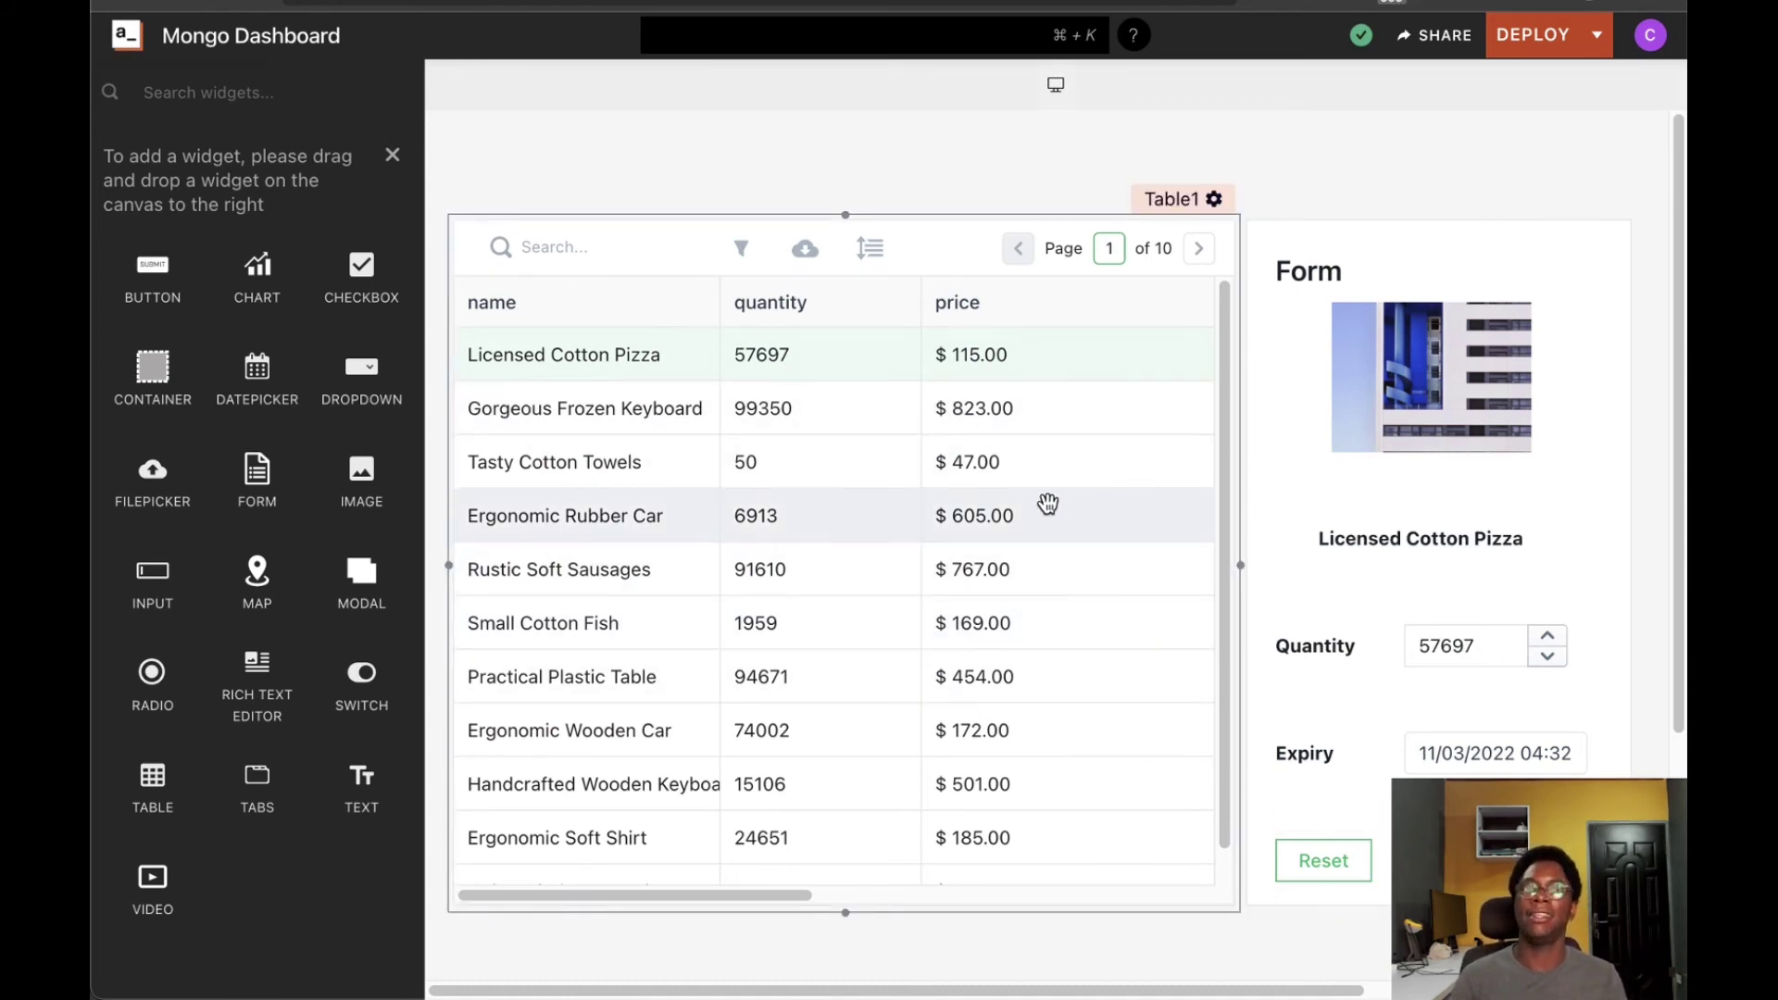
pyautogui.scroll(-2, 1230, 596)
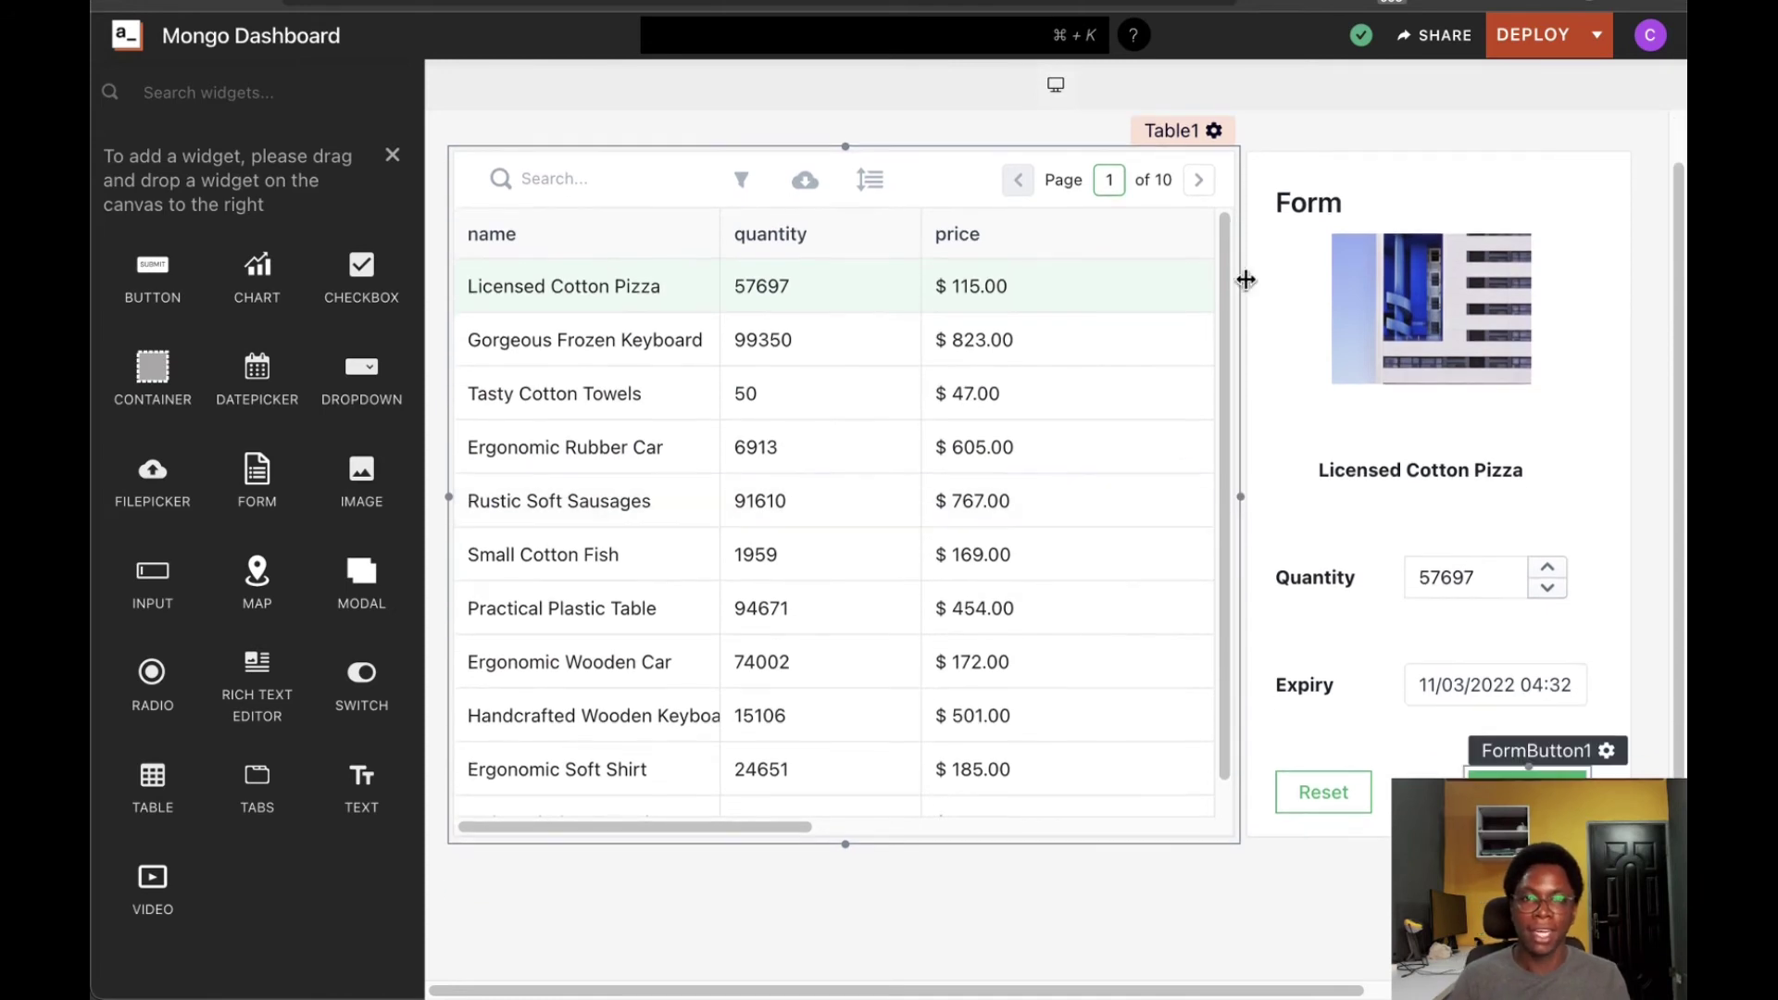
pyautogui.scroll(-1, 1218, 665)
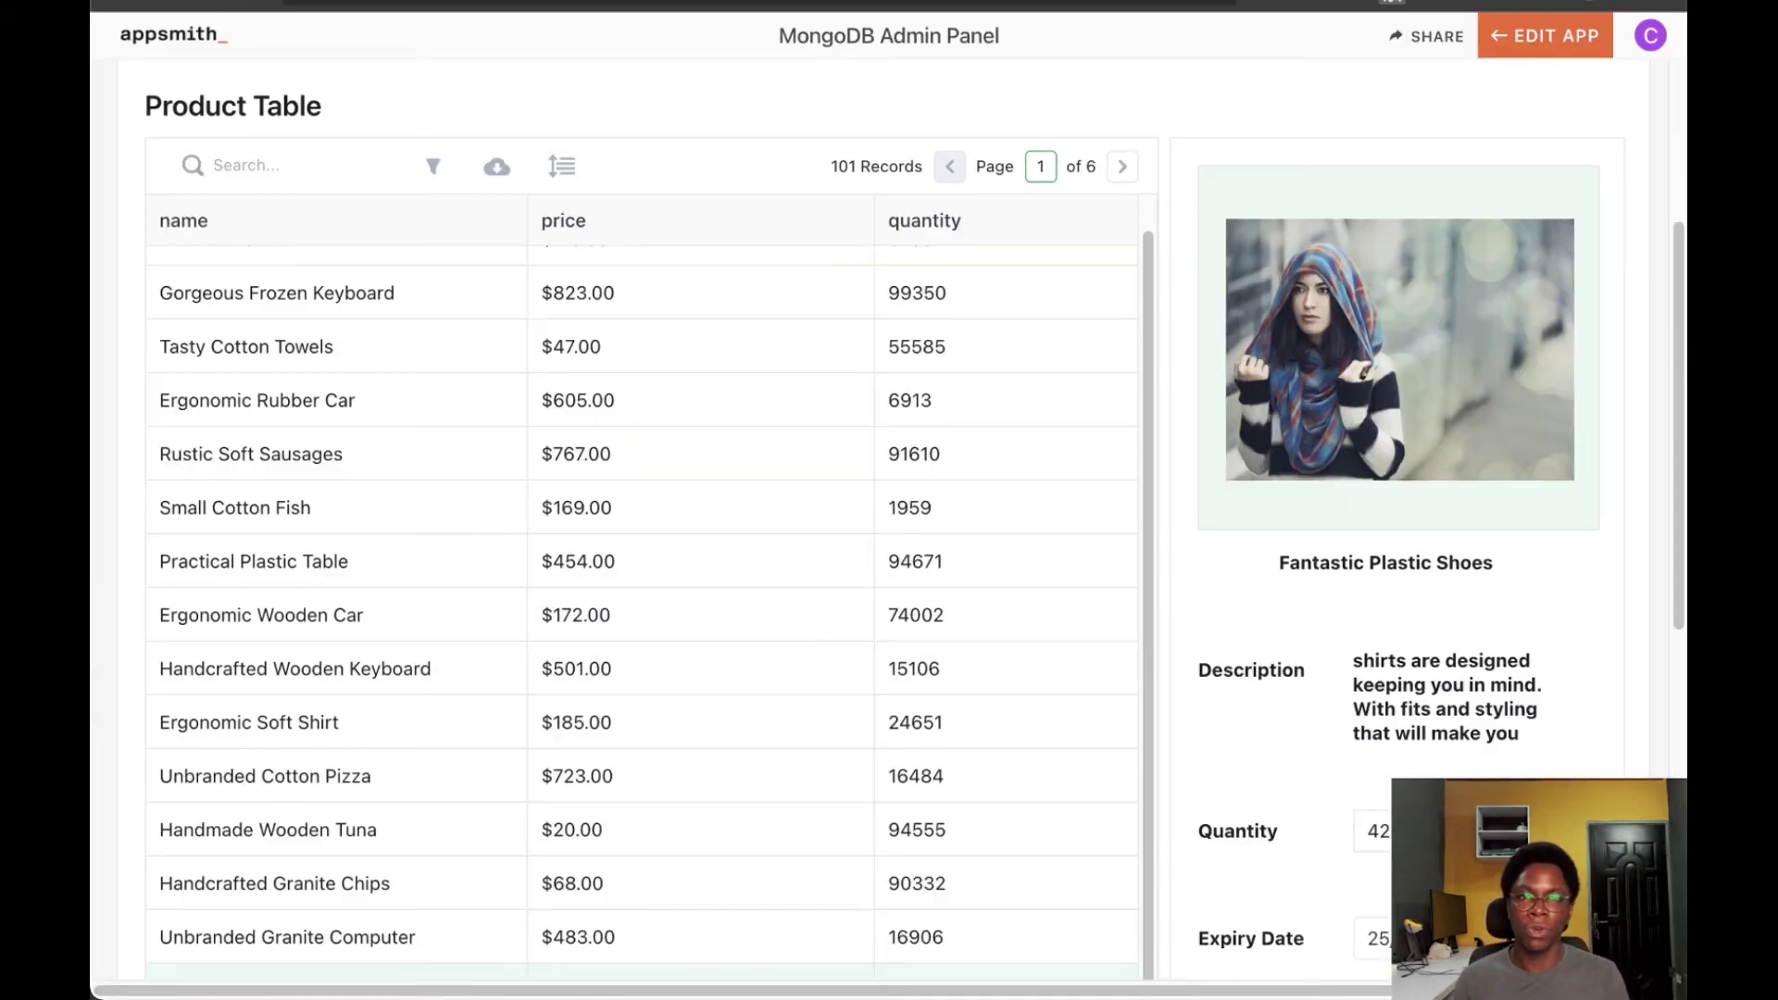
pyautogui.scroll(-8, 1171, 308)
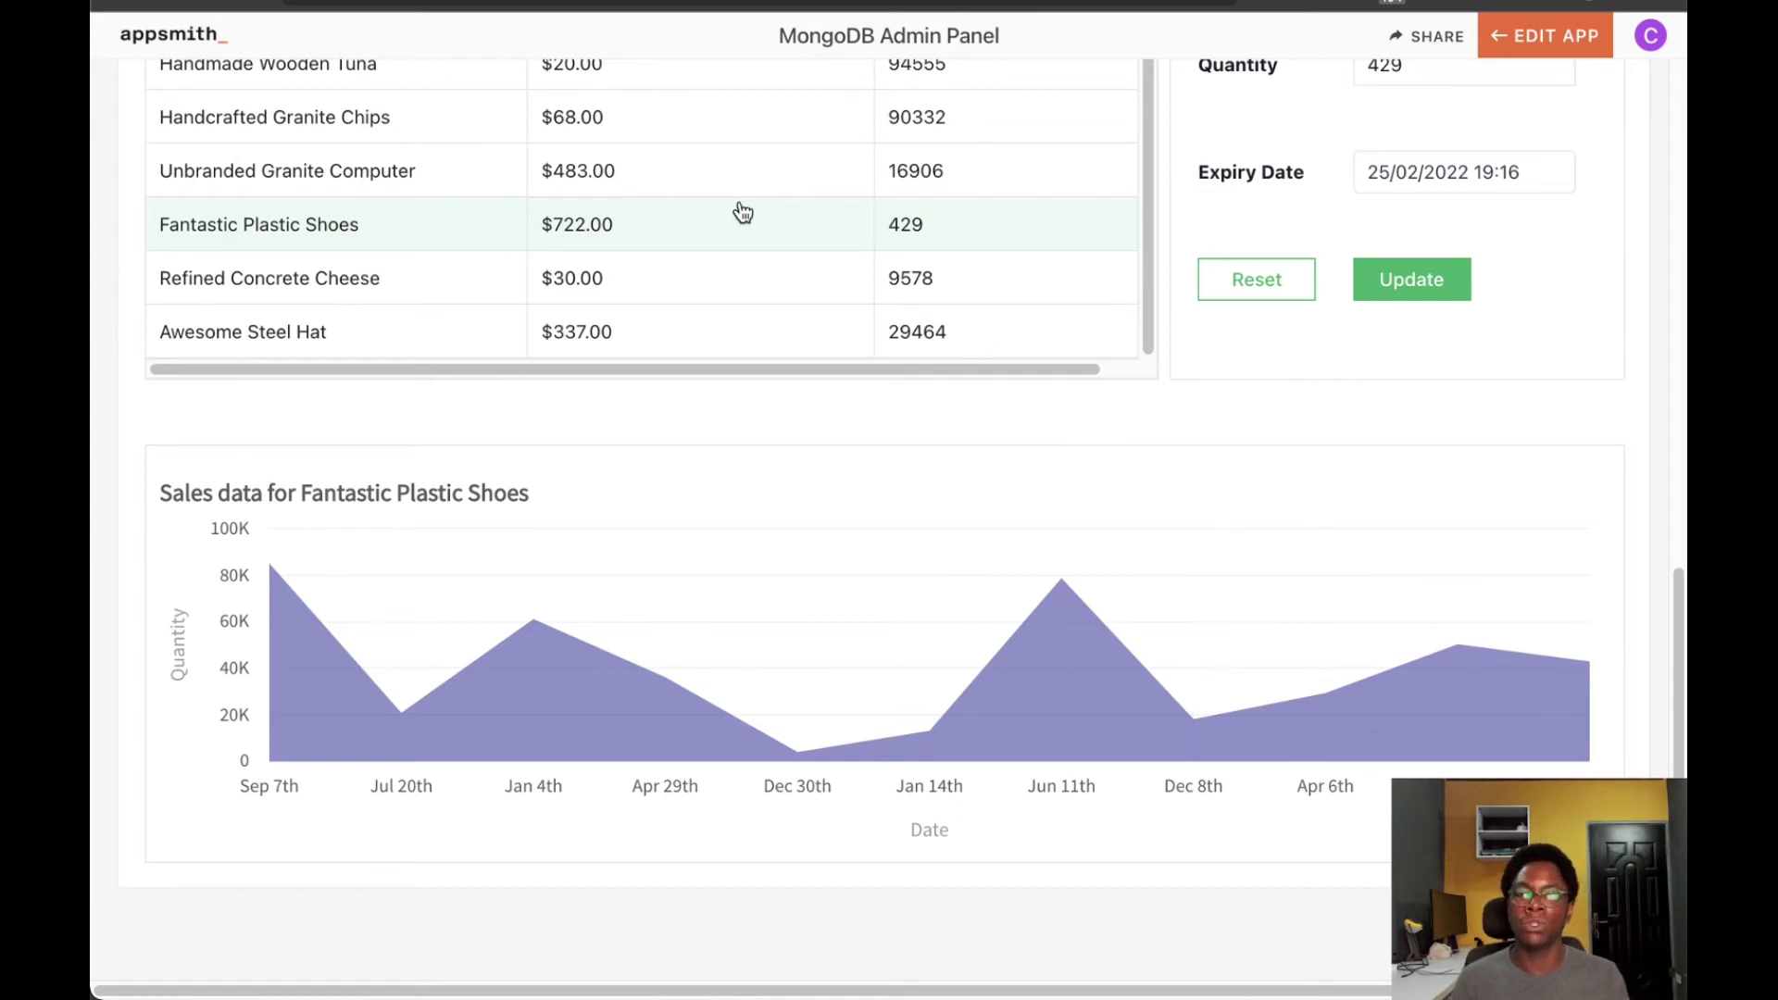
pyautogui.click(639, 176)
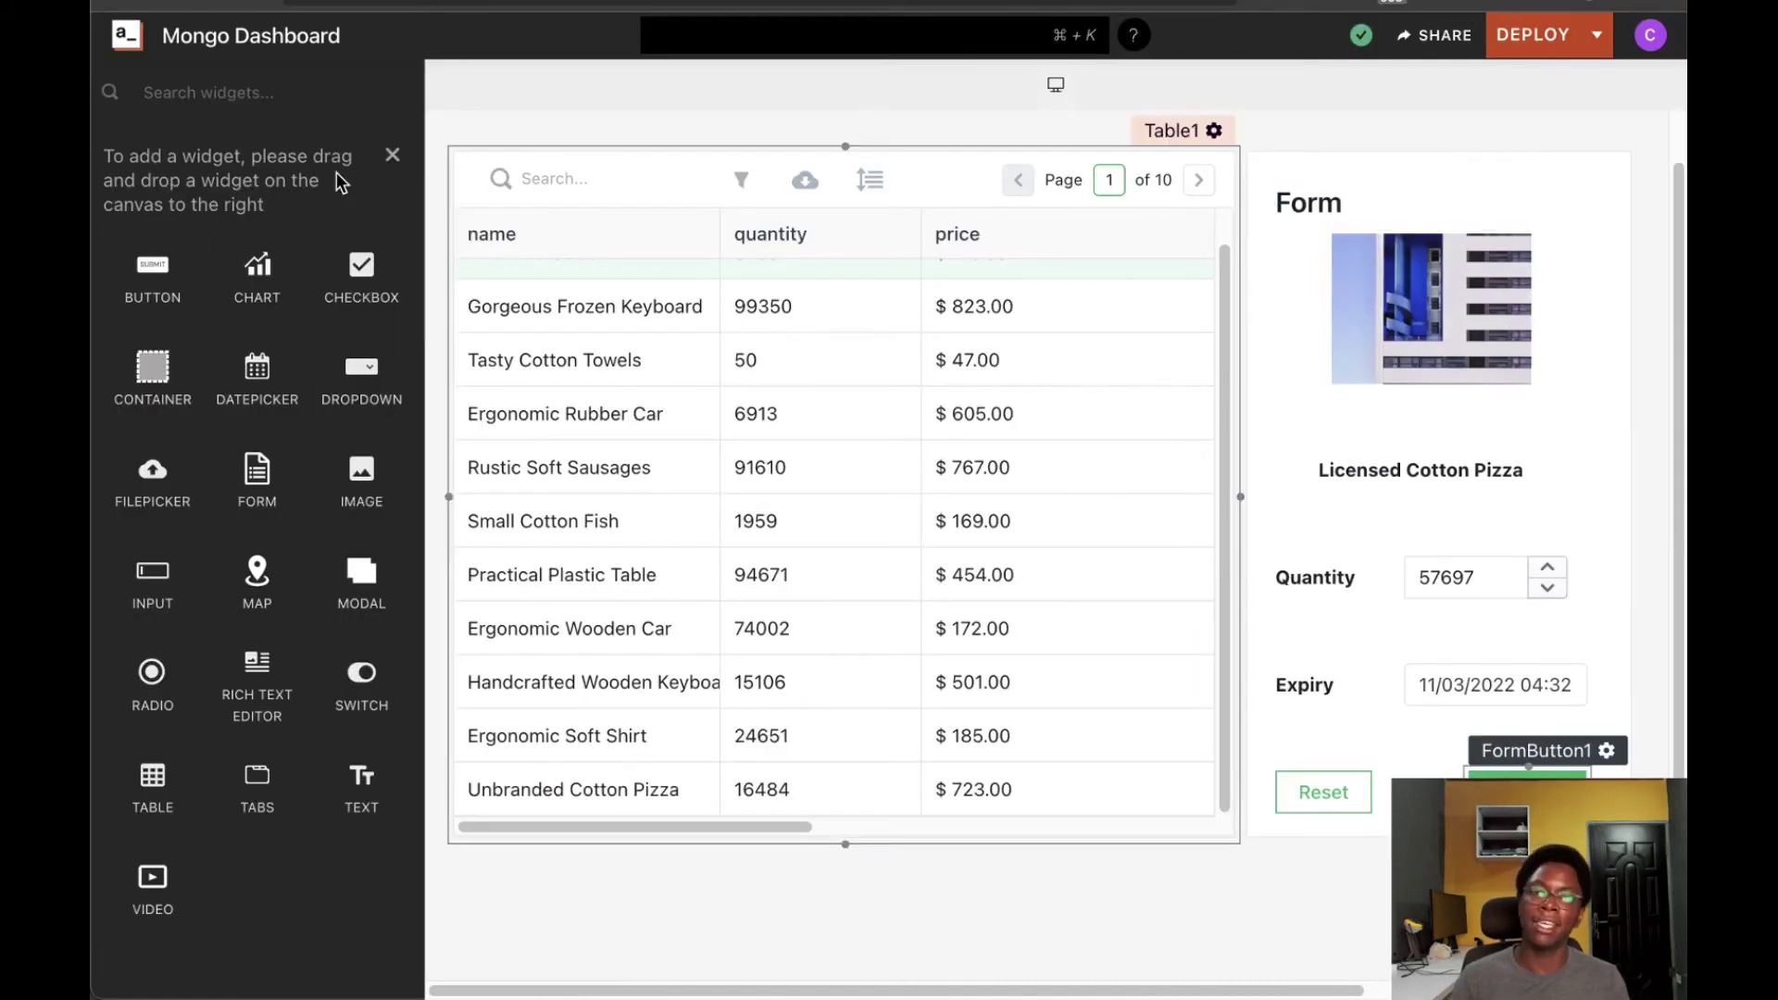
# Drop a Chart widget below Table1 and stretch it across the canvas width
pyautogui.scroll(1, 838, 685)
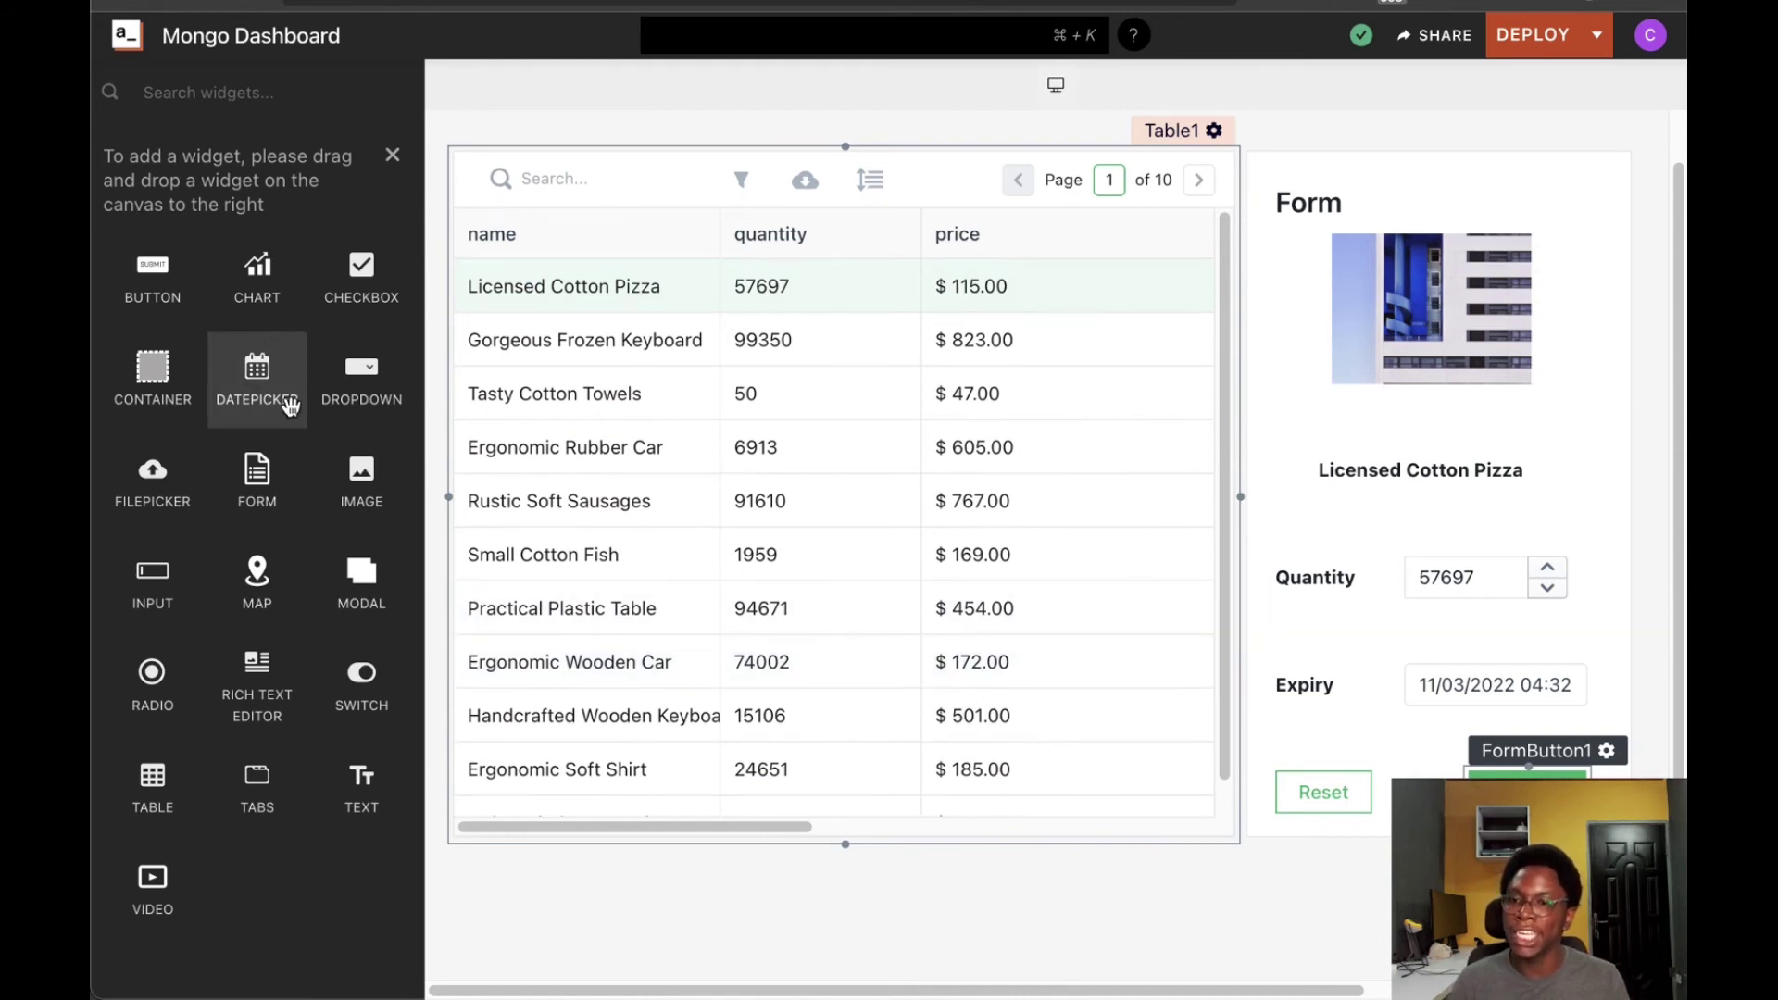
pyautogui.scroll(-1, 877, 871)
pyautogui.scroll(-2, 876, 867)
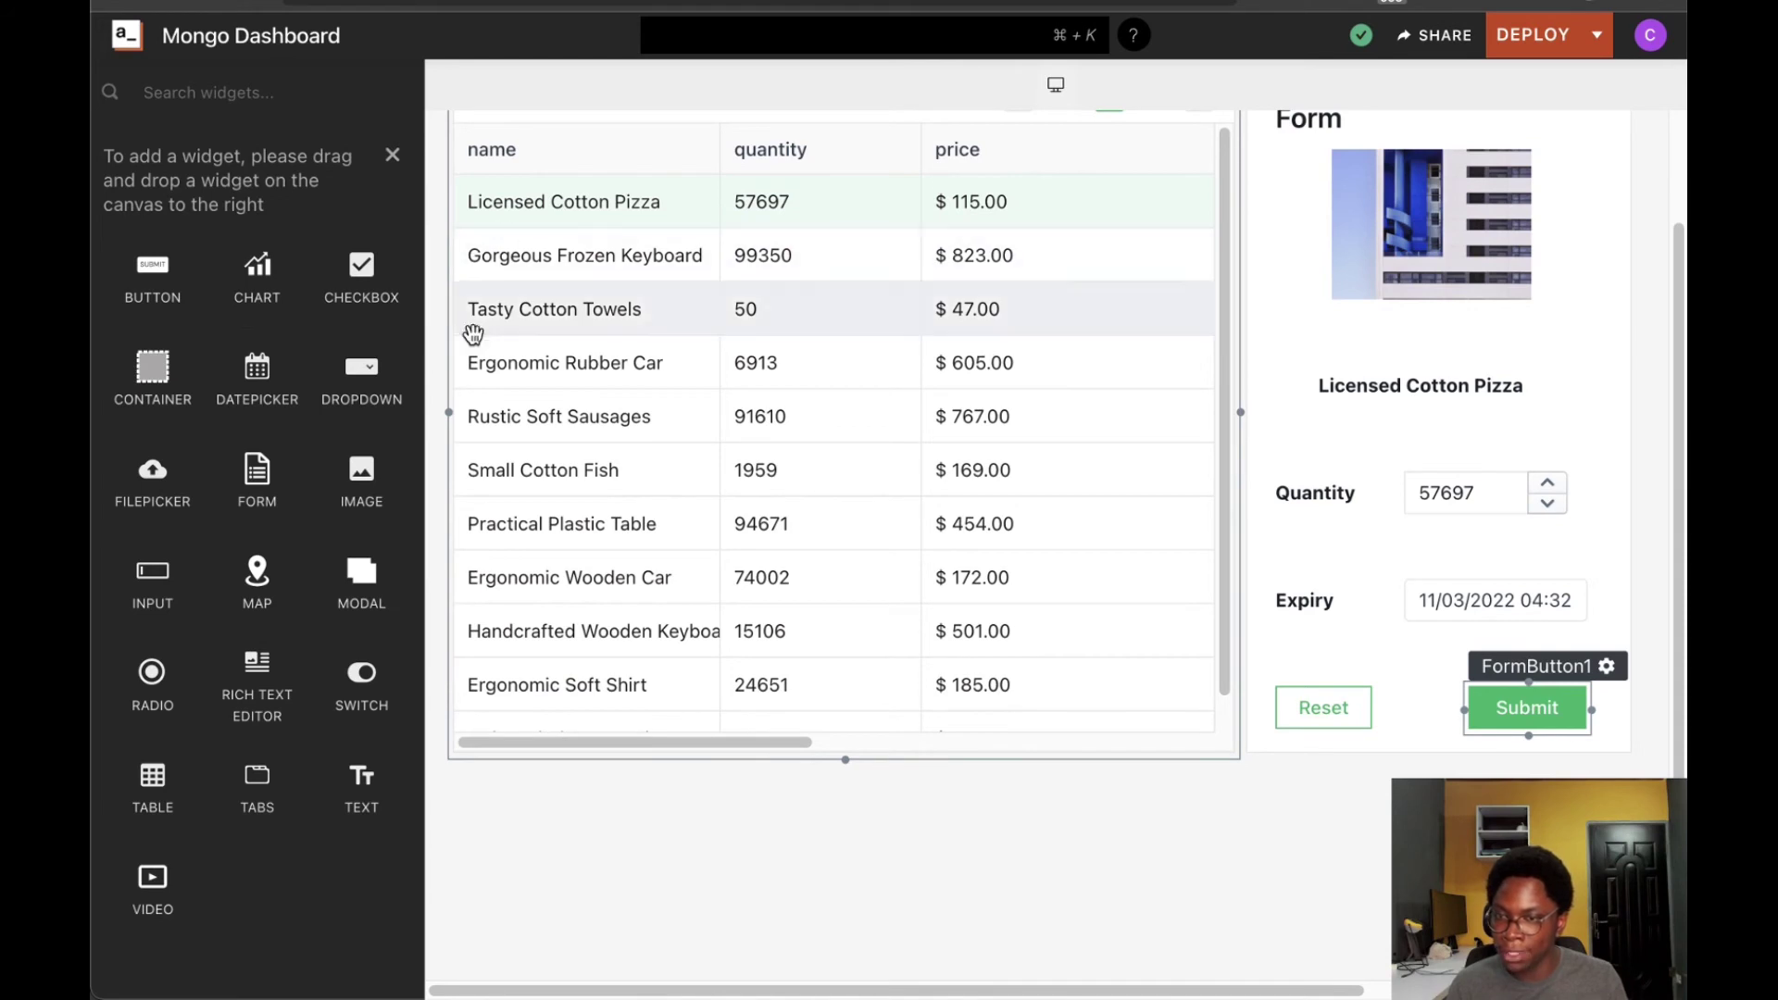
pyautogui.moveTo(248, 287); pyautogui.dragTo(505, 438)
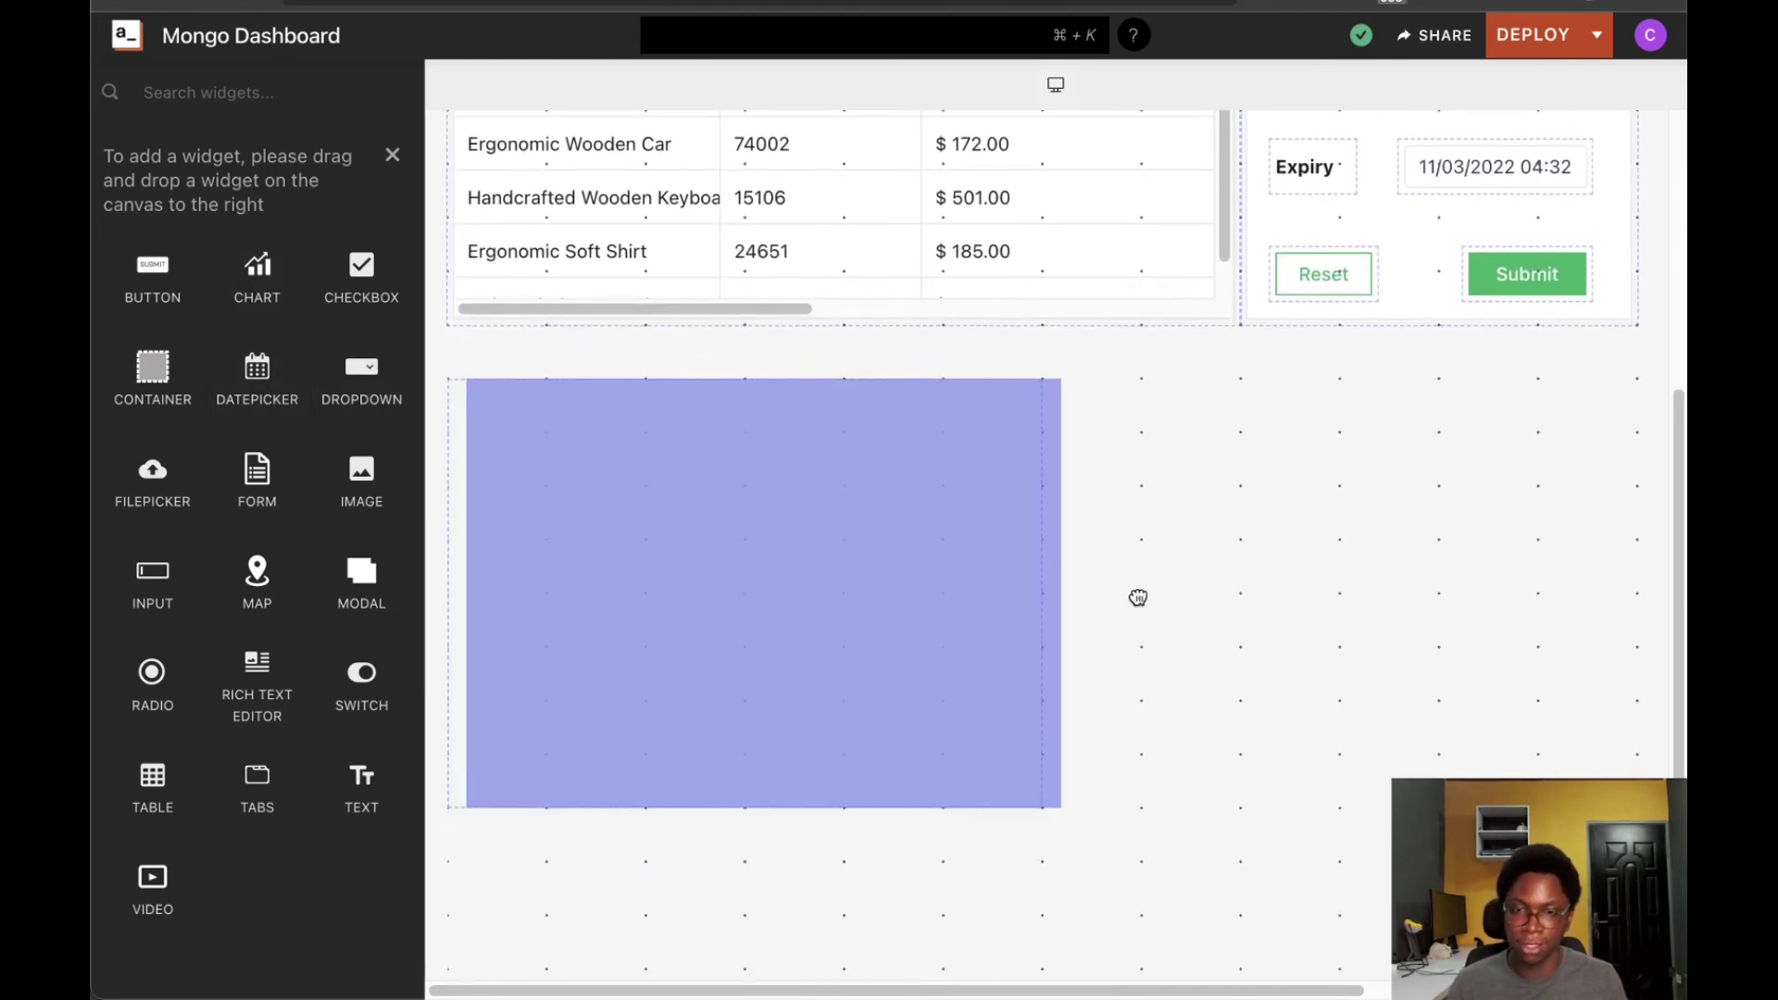
pyautogui.click(1018, 609)
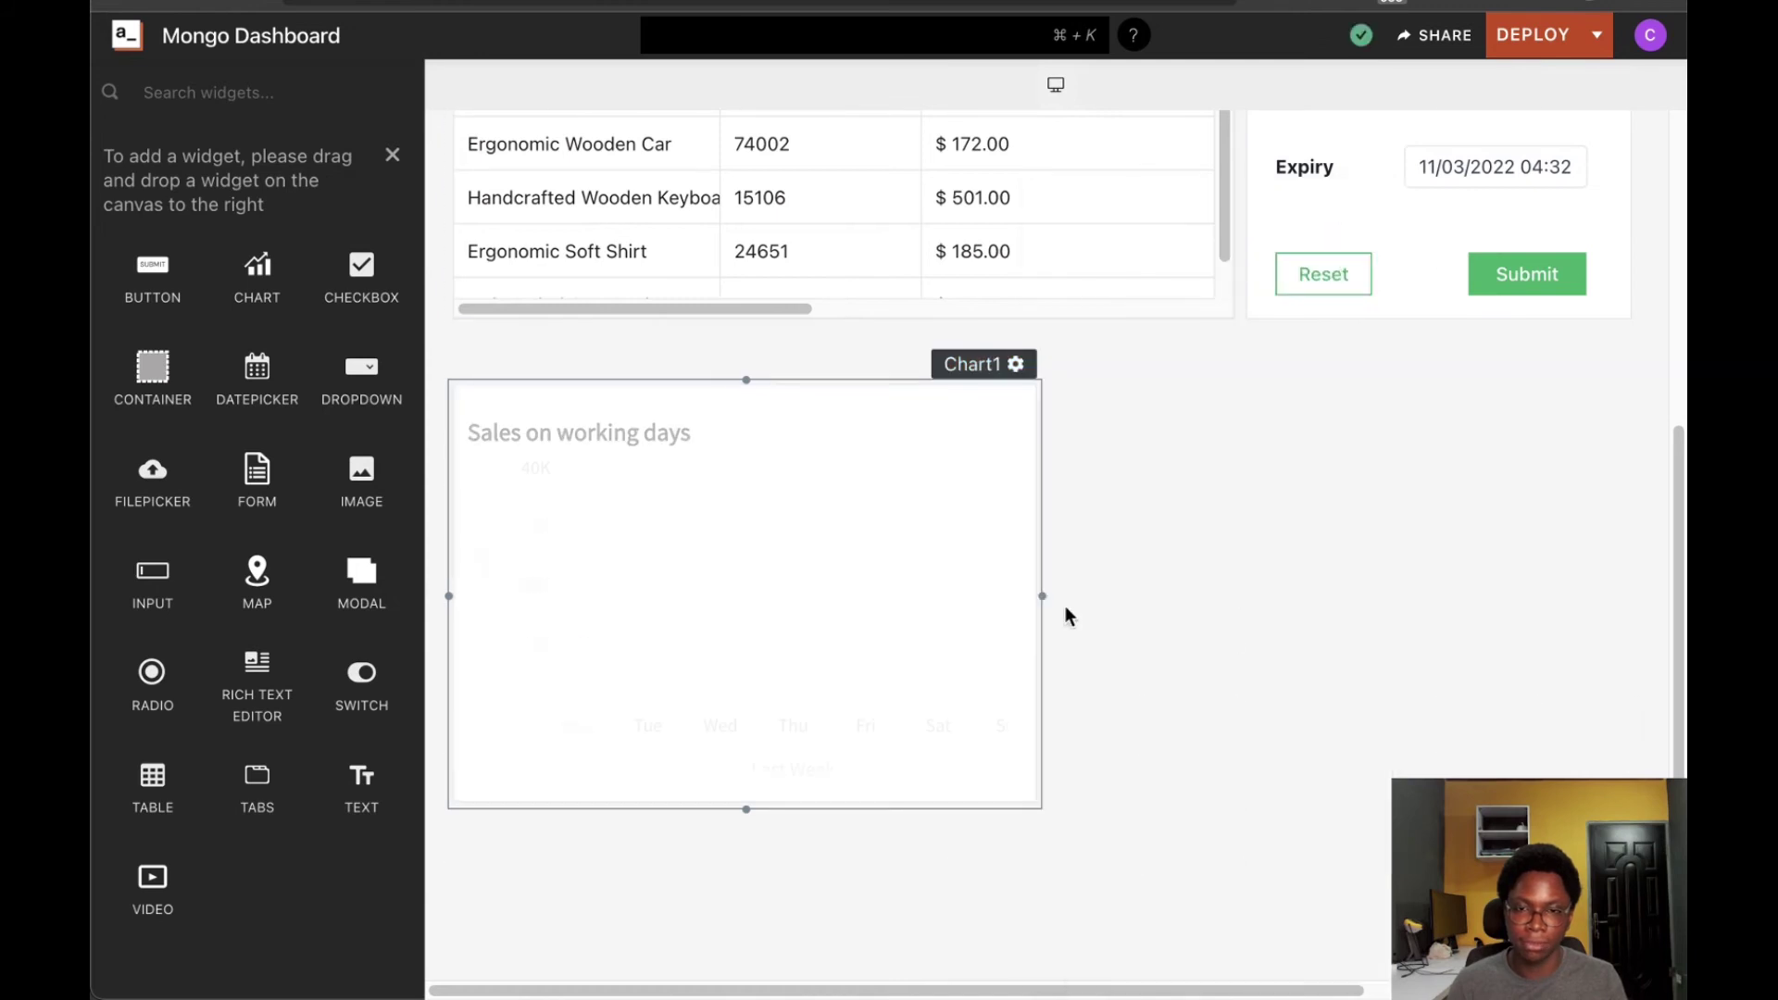
pyautogui.moveTo(1269, 587); pyautogui.dragTo(1554, 604)
pyautogui.scroll(5, 1131, 707)
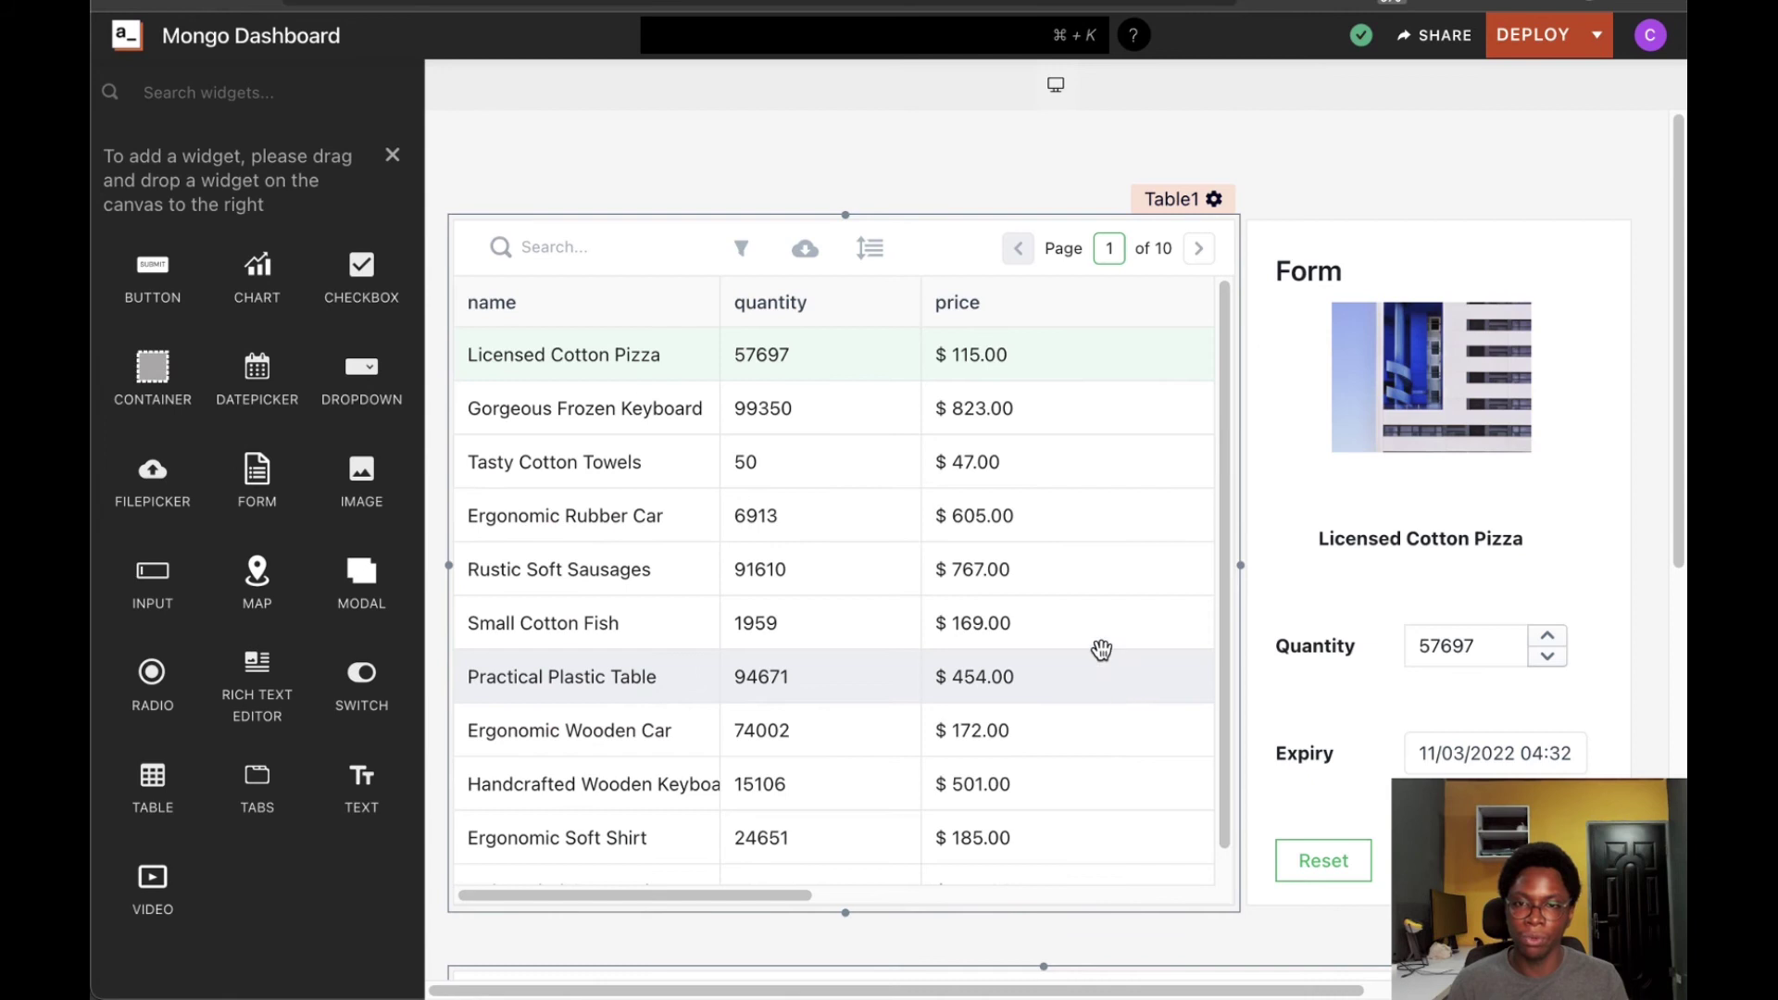
# Show the Execute a DB Query options for Table1's onRowSelected action
pyautogui.click(1211, 196)
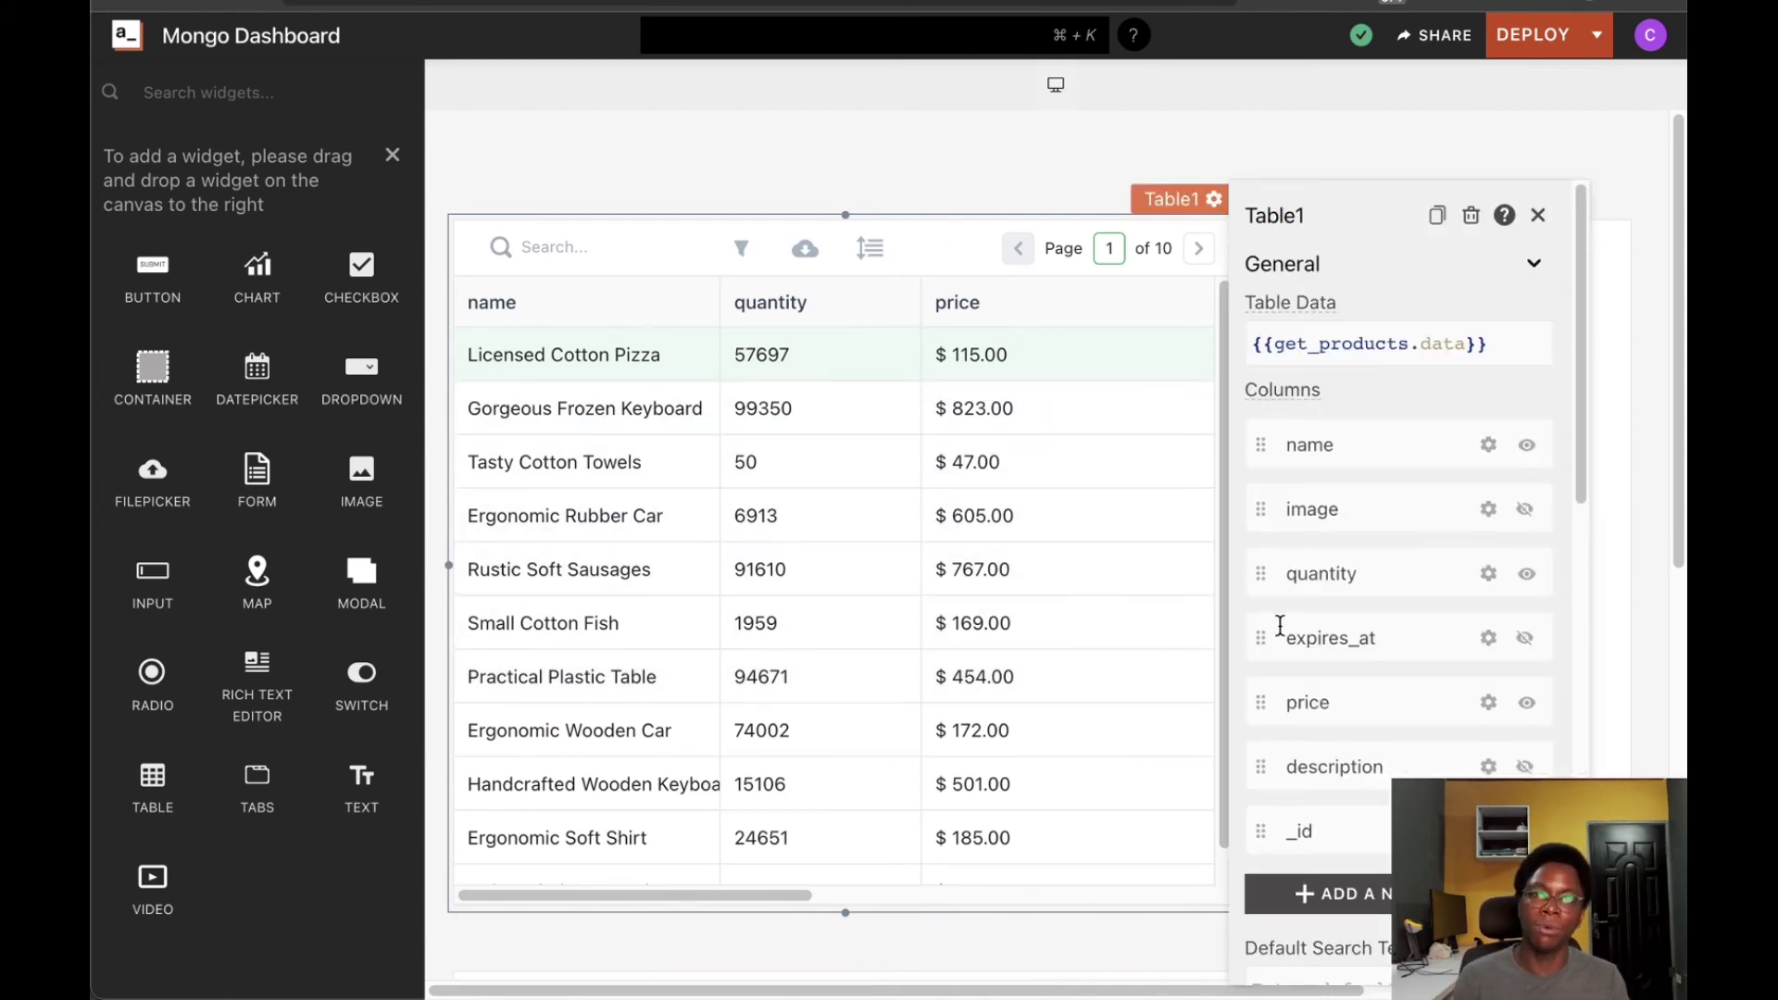
pyautogui.scroll(-2, 1354, 723)
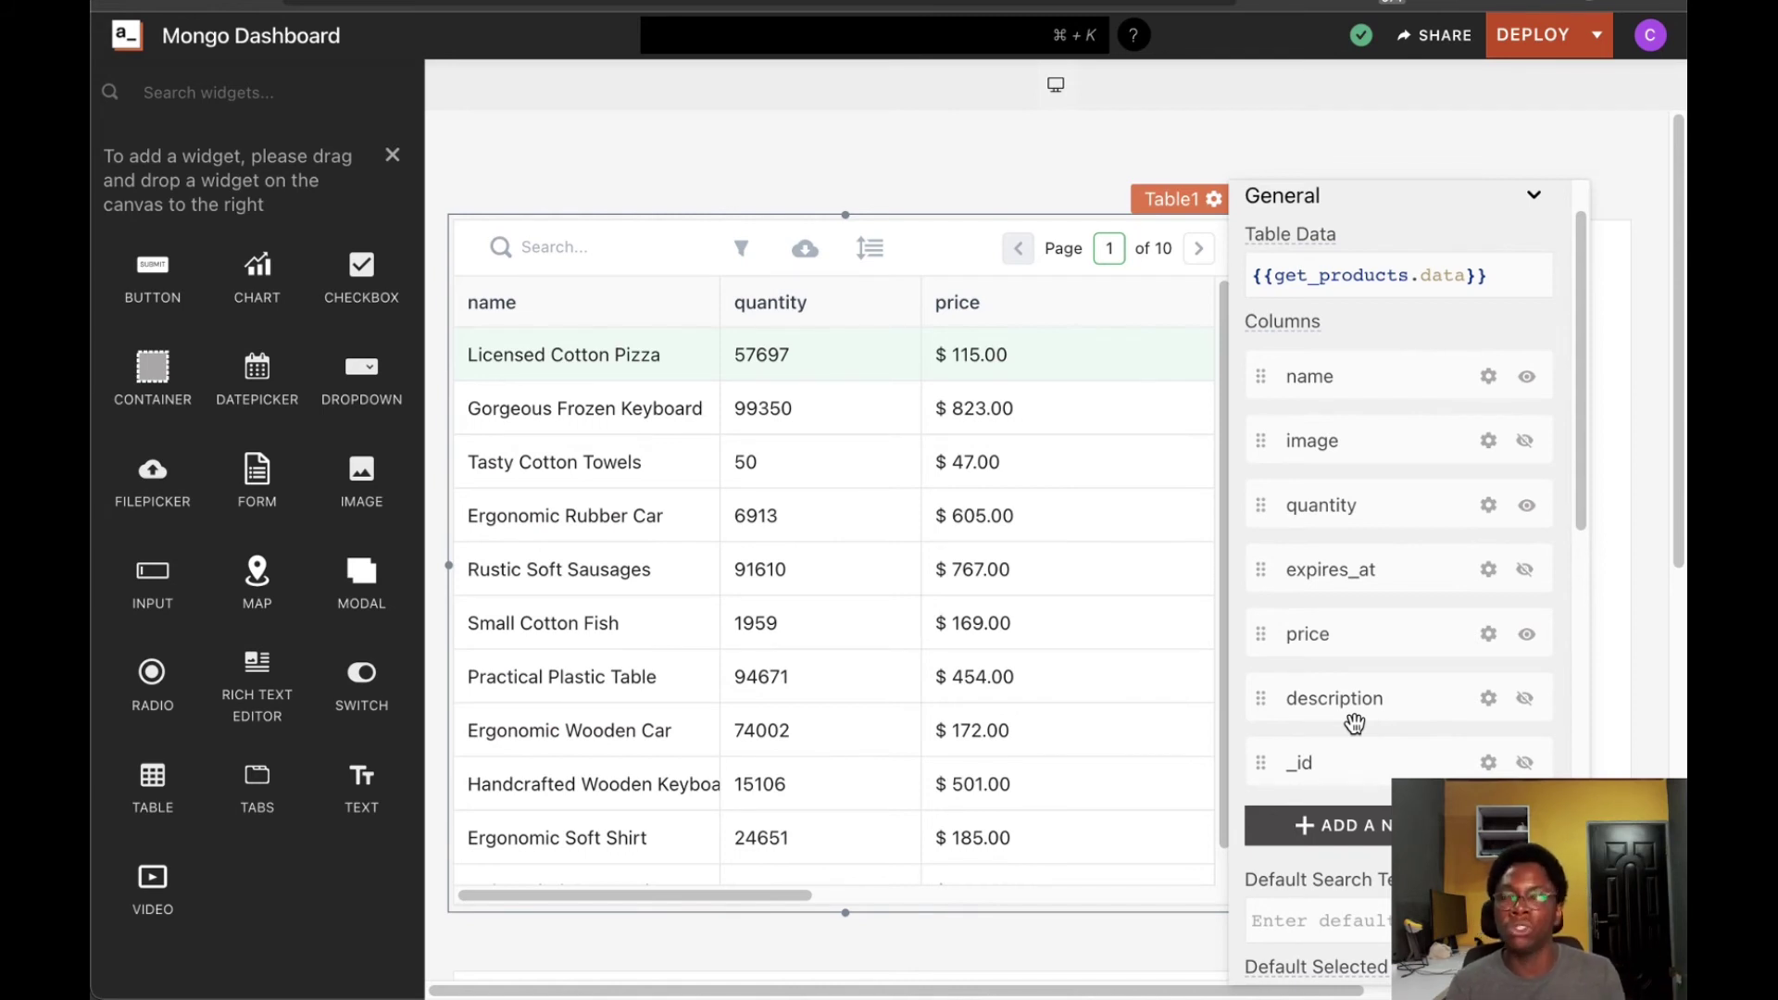
pyautogui.scroll(-5, 1354, 712)
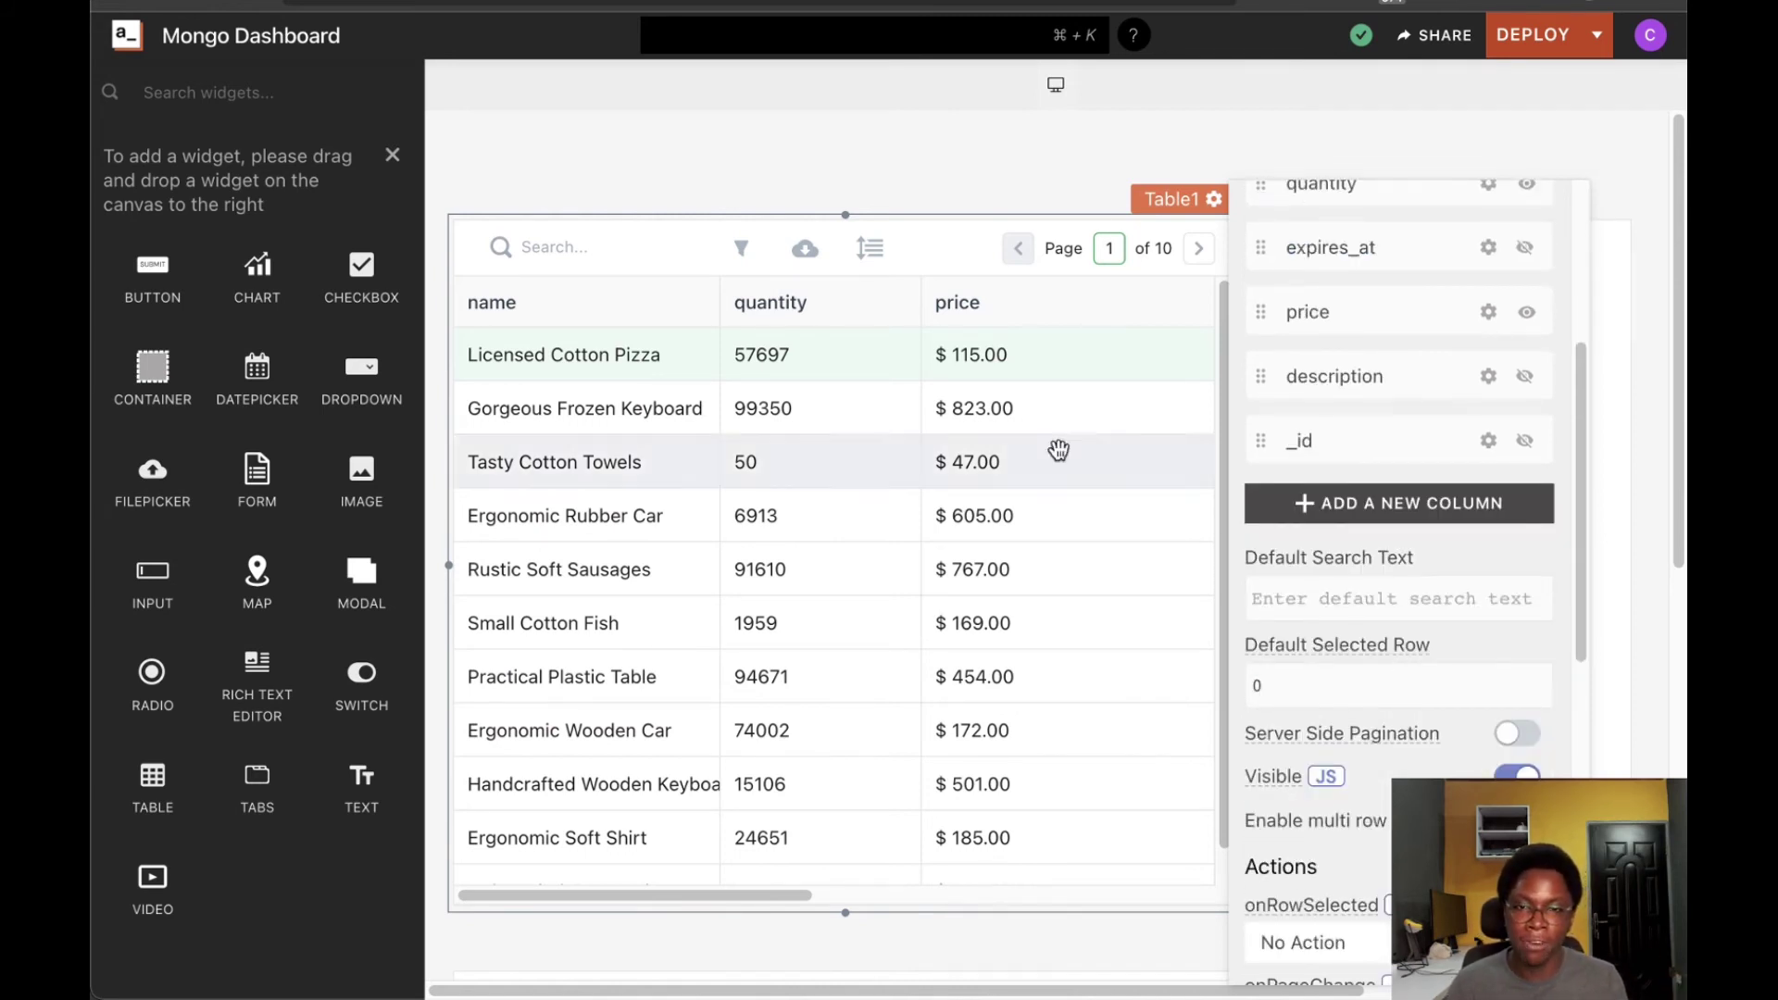
pyautogui.scroll(-5, 1436, 588)
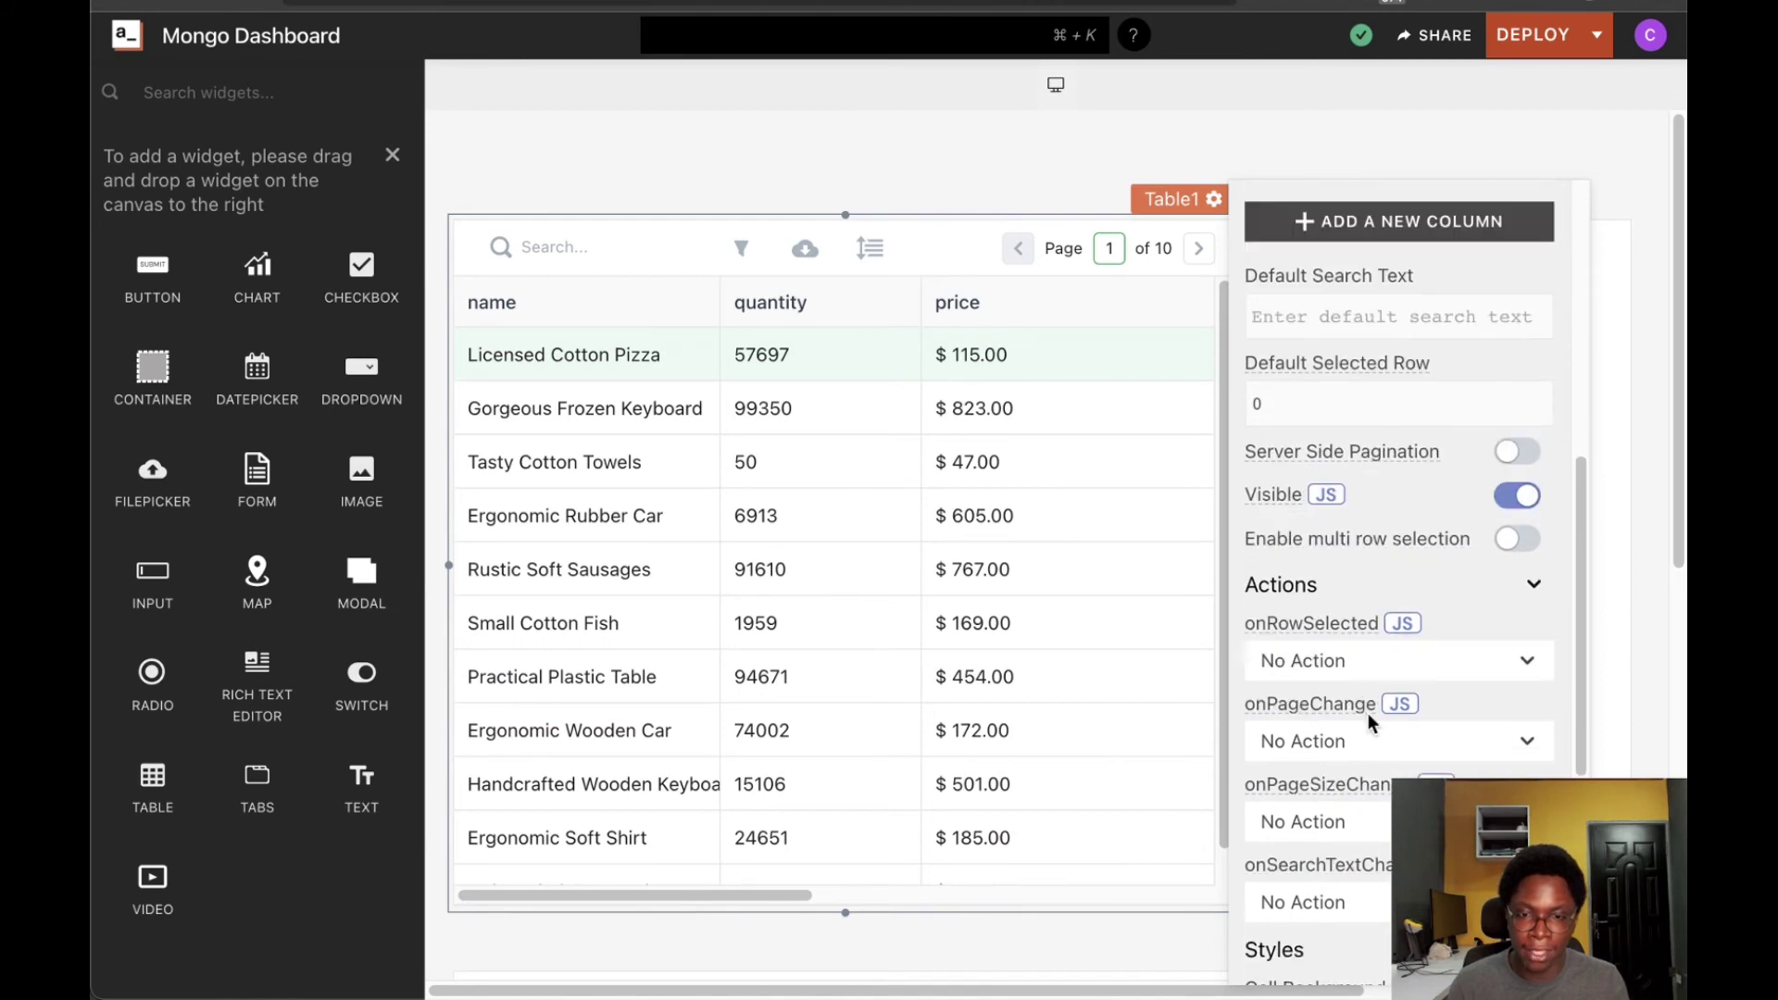
pyautogui.scroll(-1, 1309, 641)
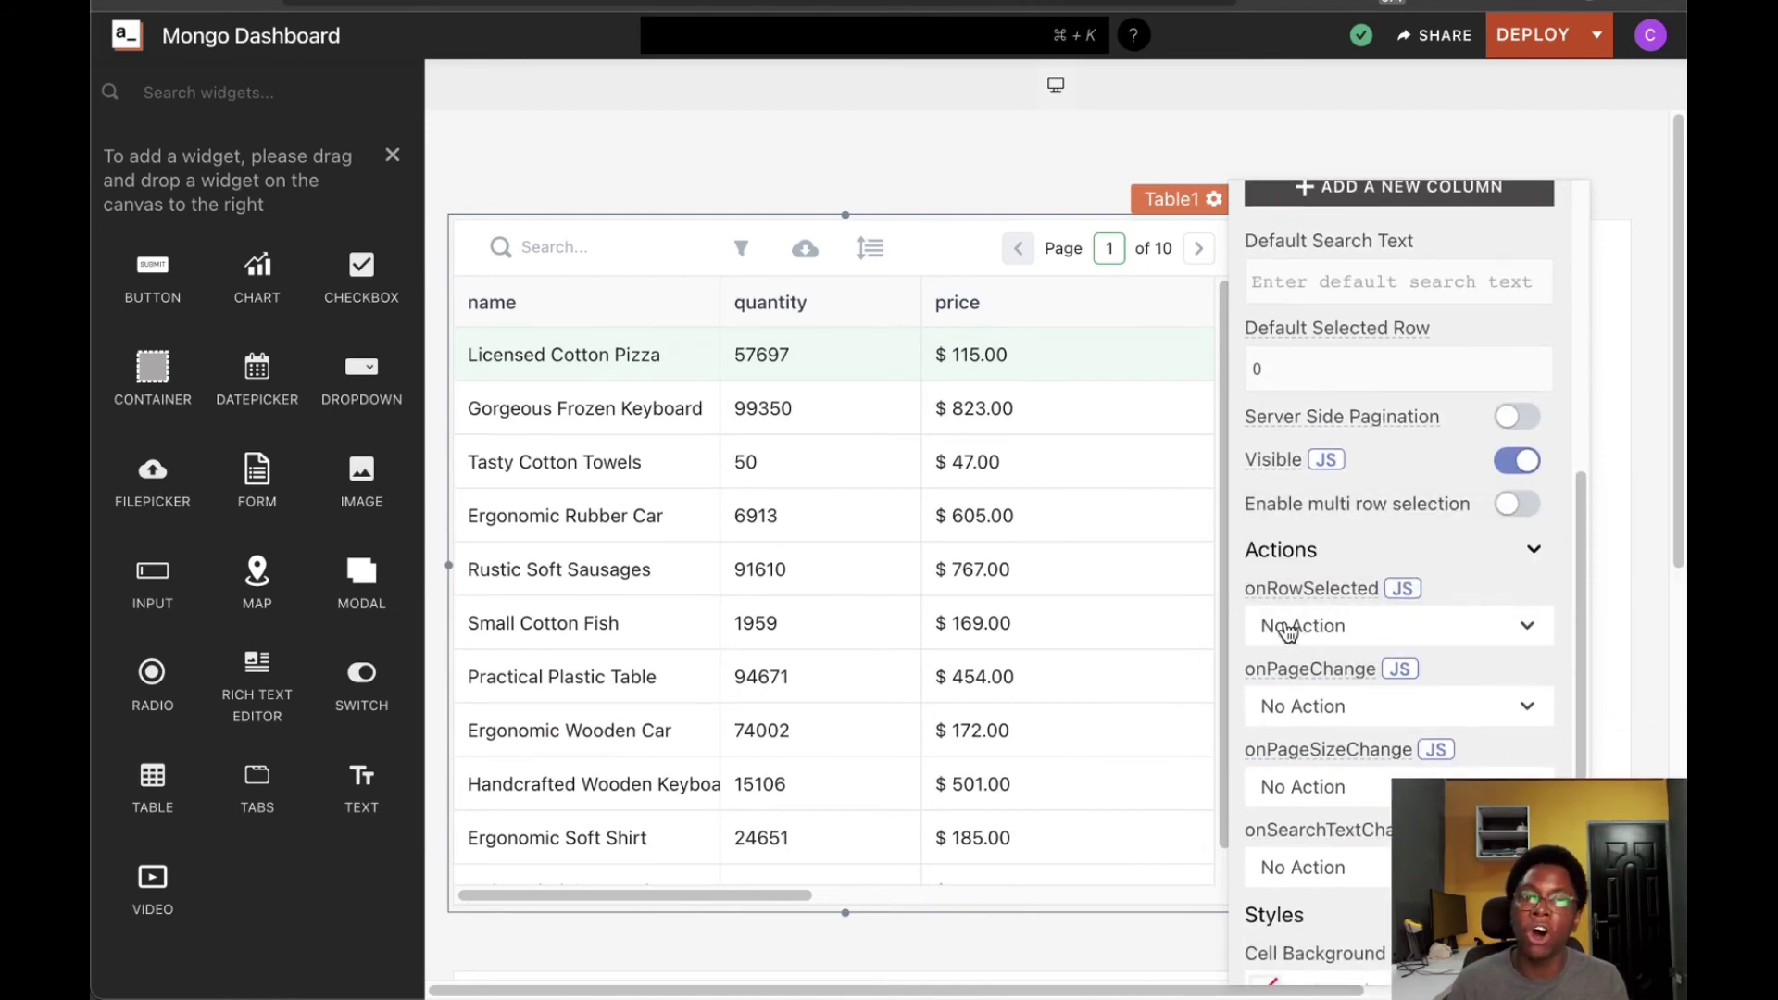
pyautogui.click(1351, 636)
pyautogui.moveTo(1400, 515)
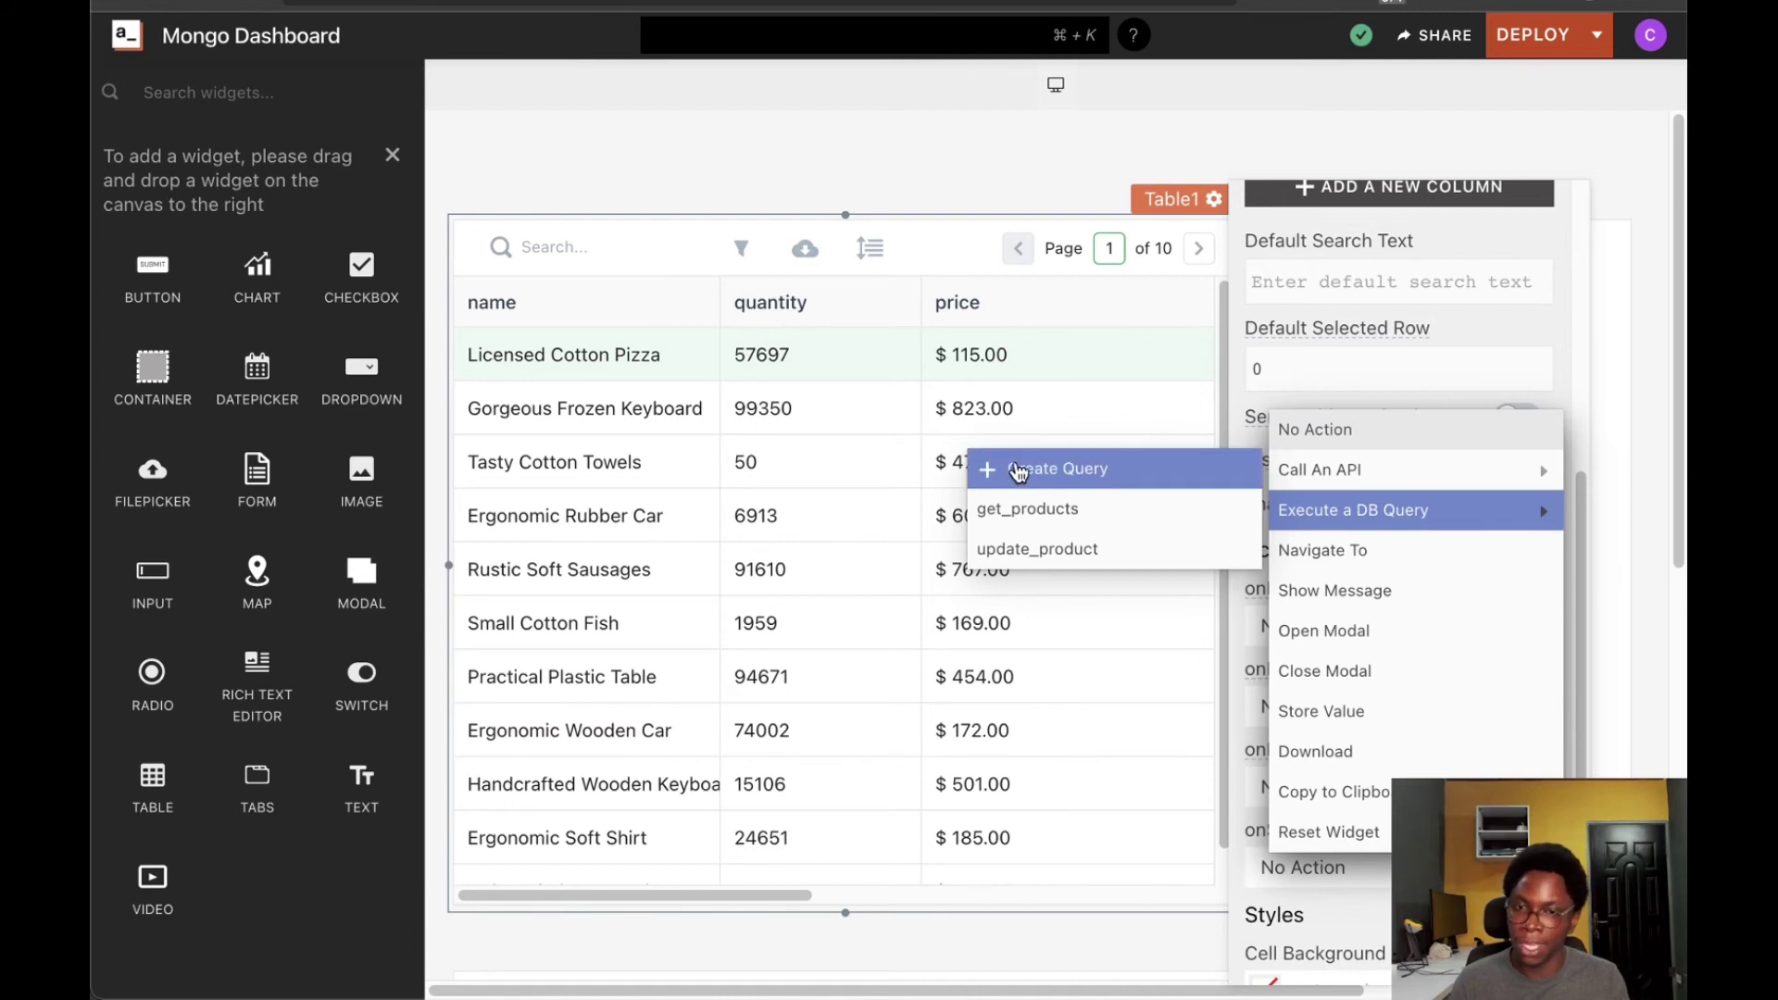
# Create a new query named get_product_sales on the mongo datasource
pyautogui.click(1018, 470)
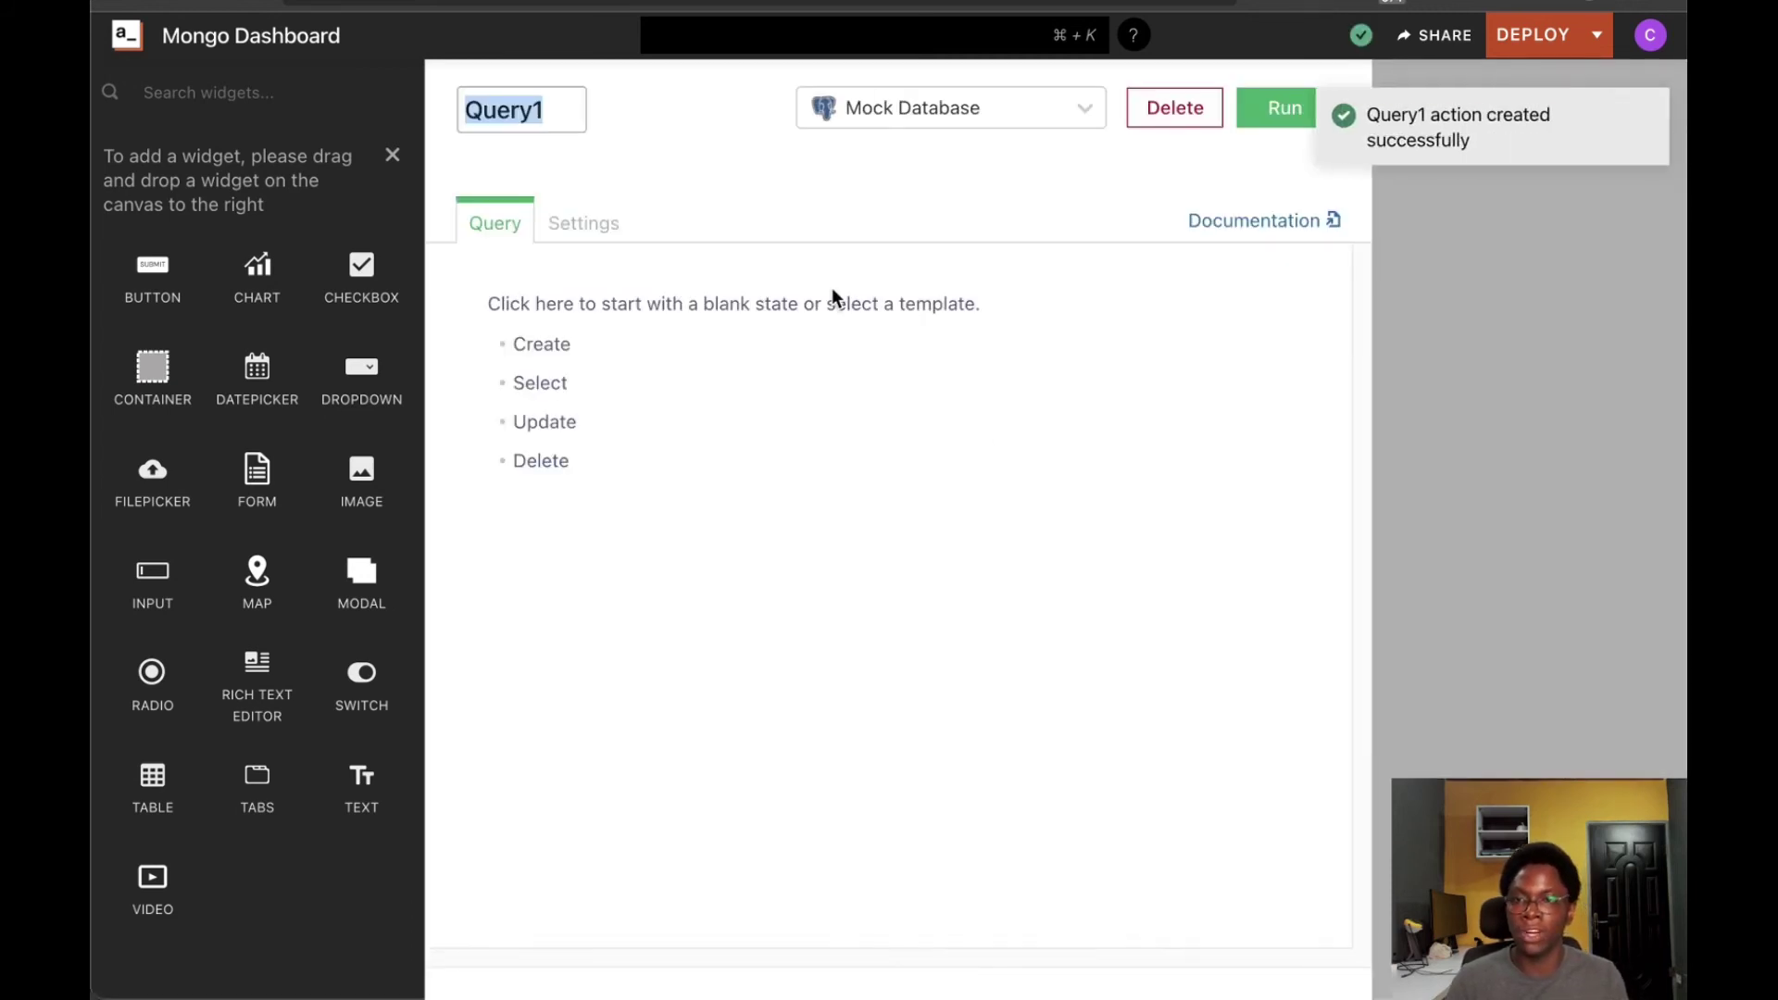
pyautogui.write('g')
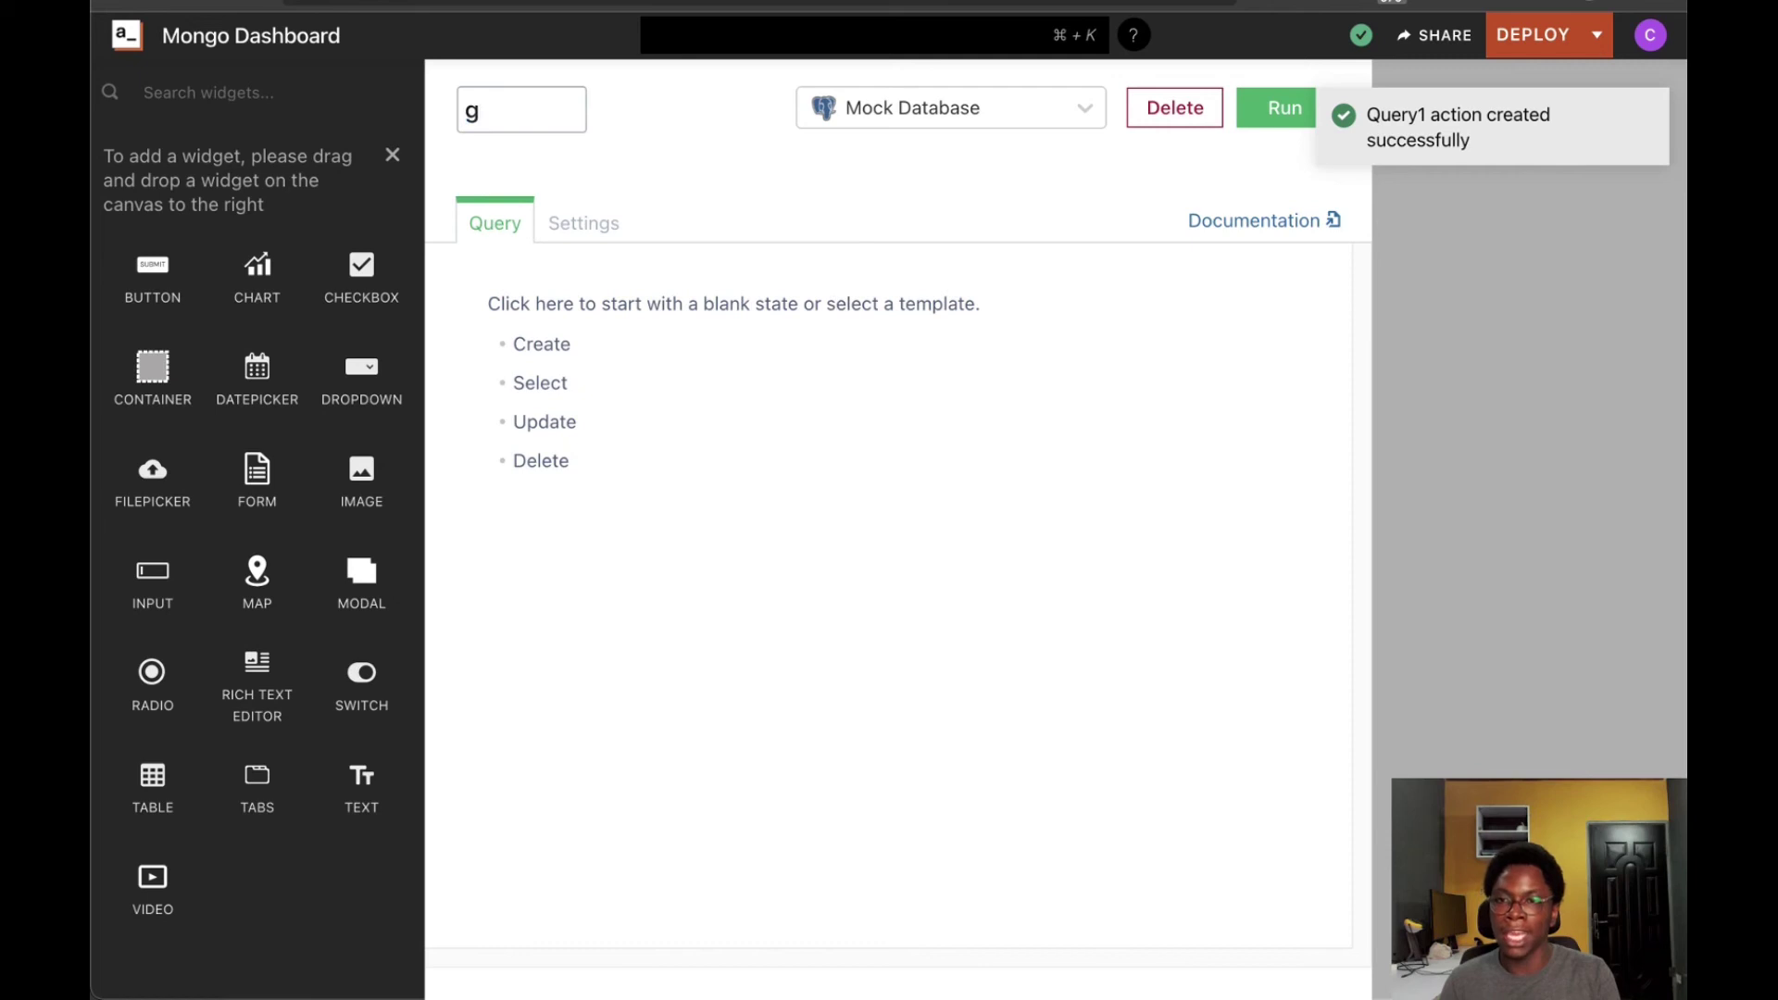
pyautogui.write('e')
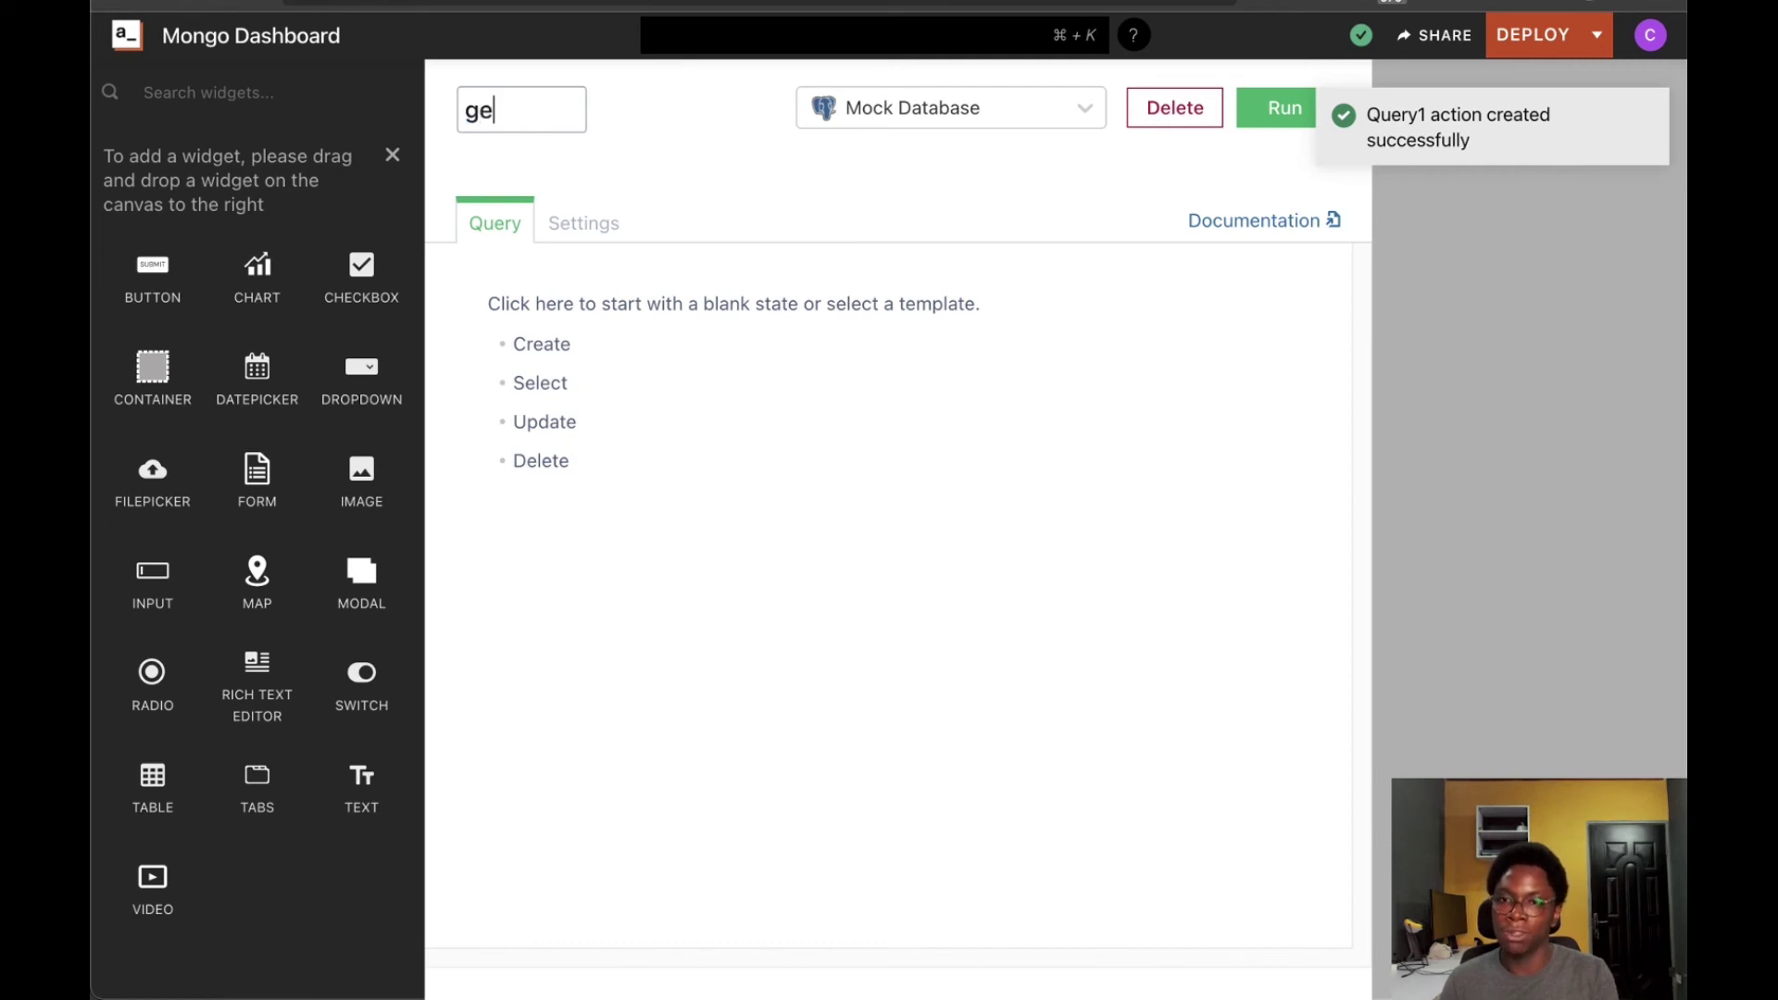
pyautogui.write('t_p')
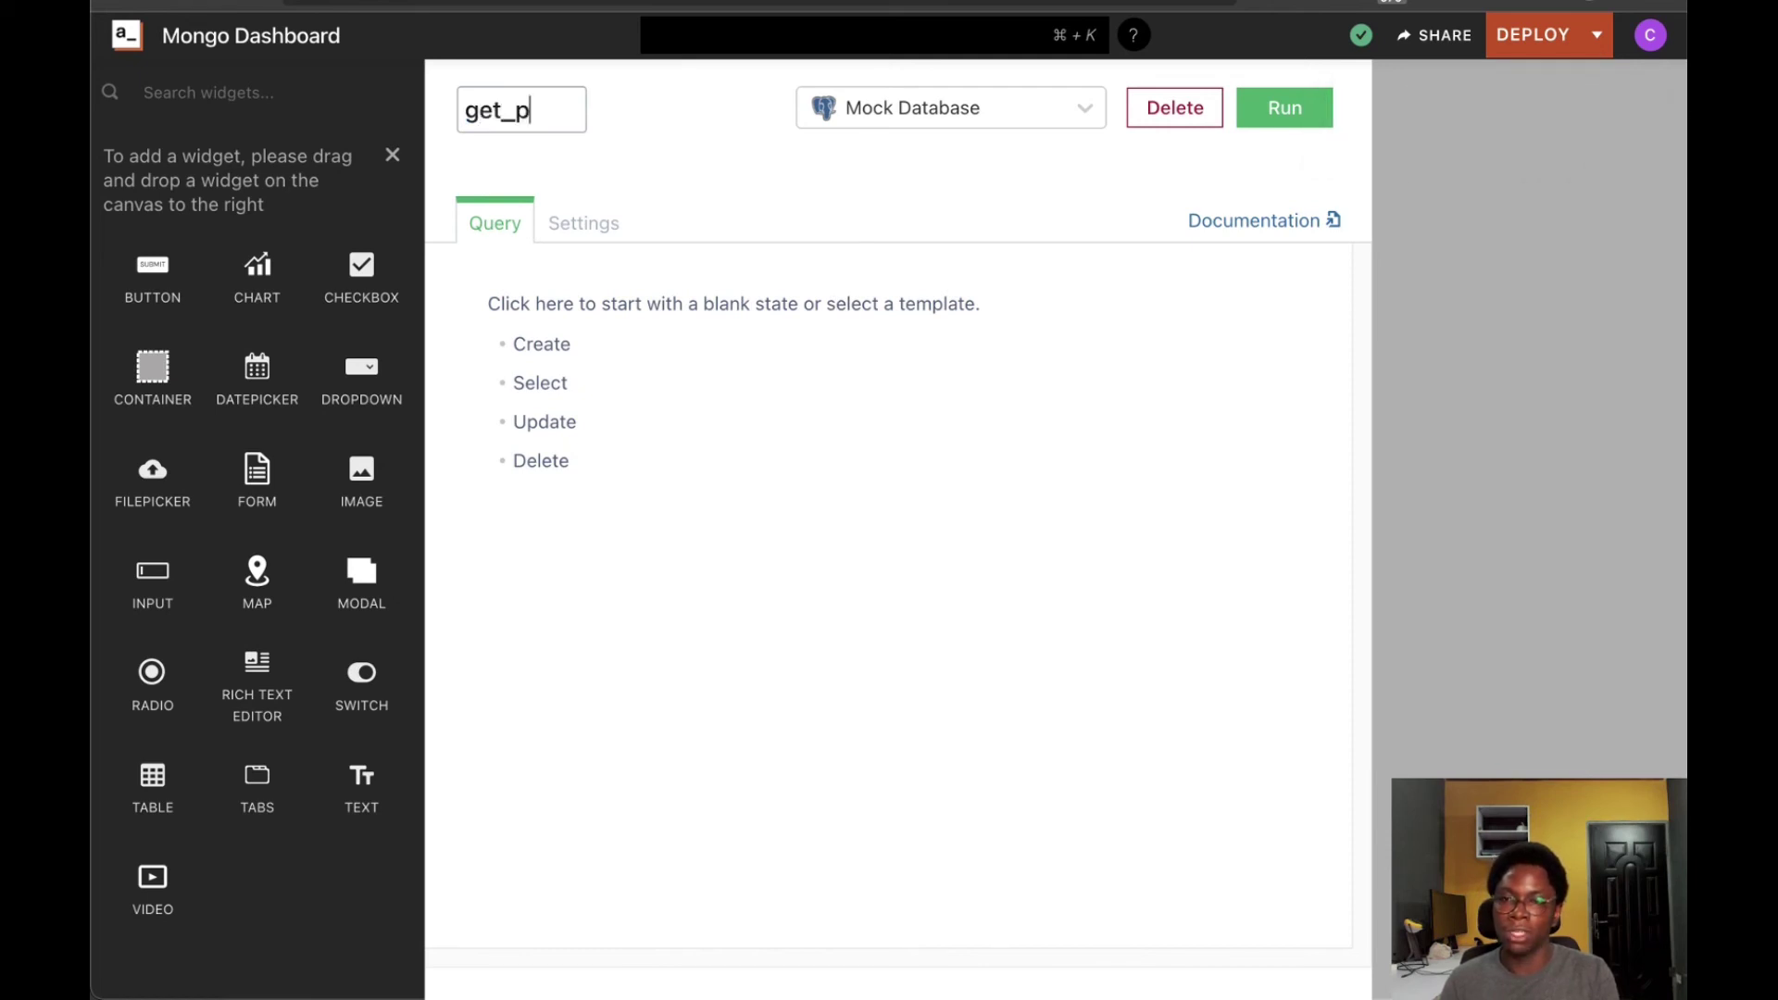
pyautogui.write('roduct_sales')
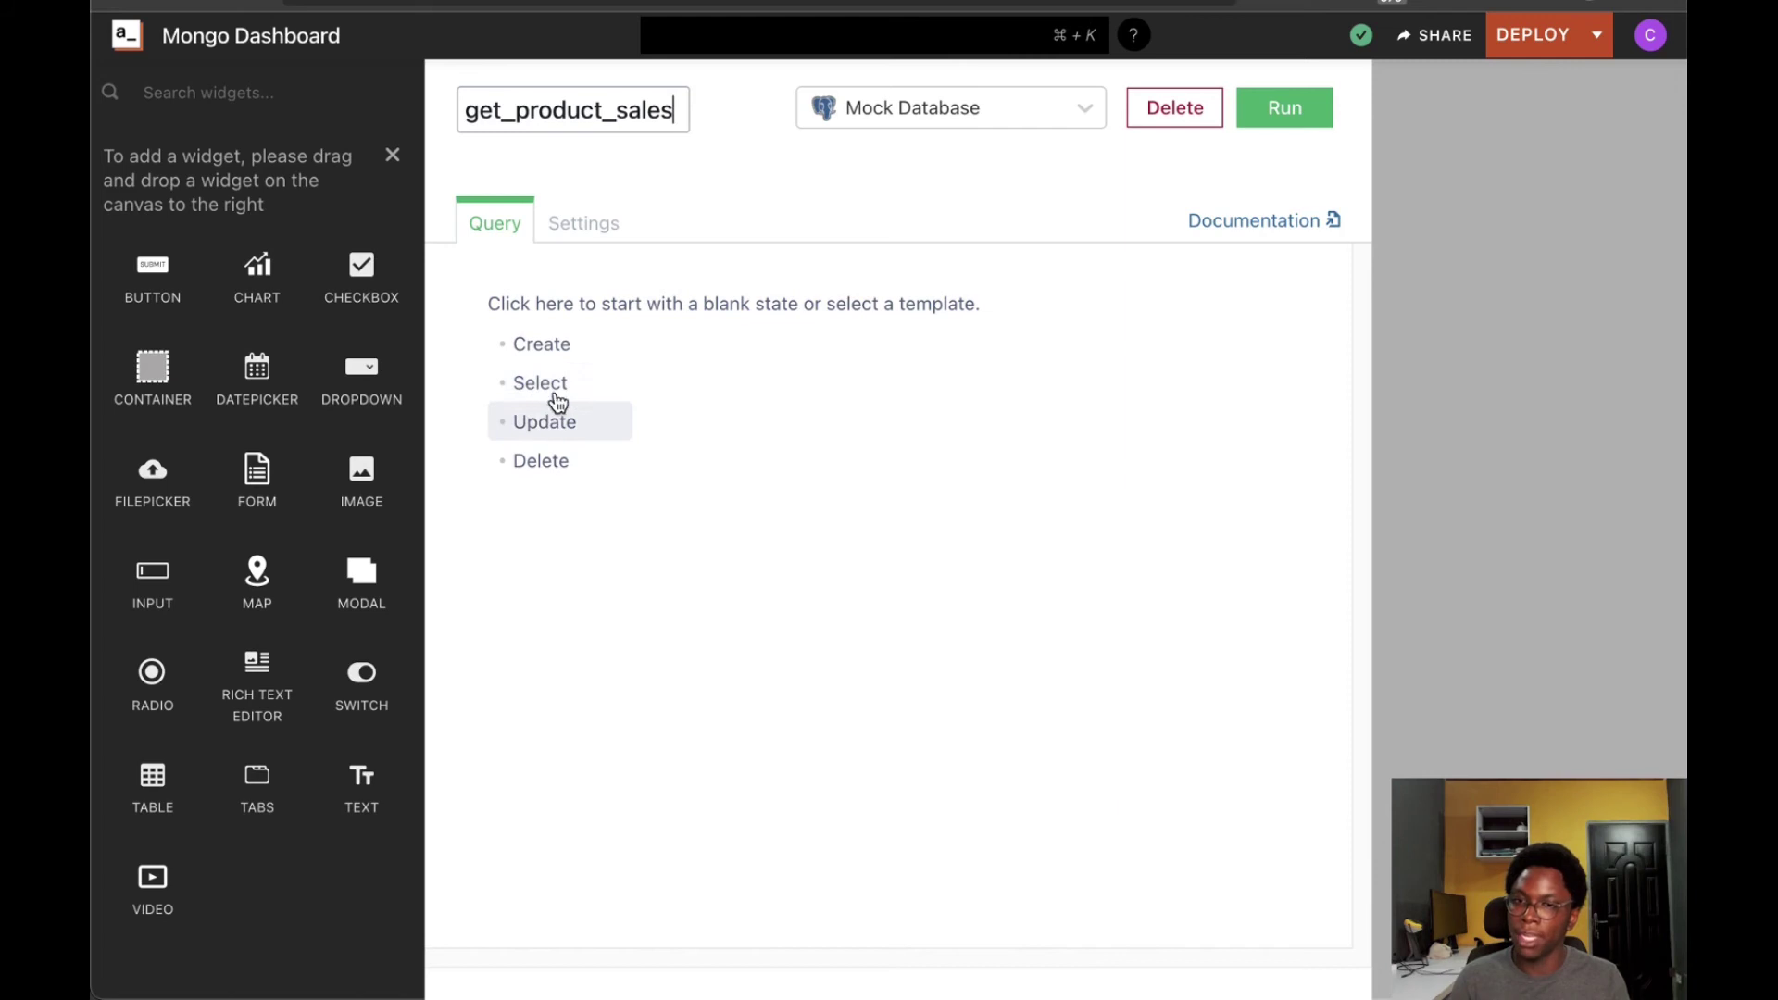
pyautogui.click(1029, 110)
pyautogui.click(935, 227)
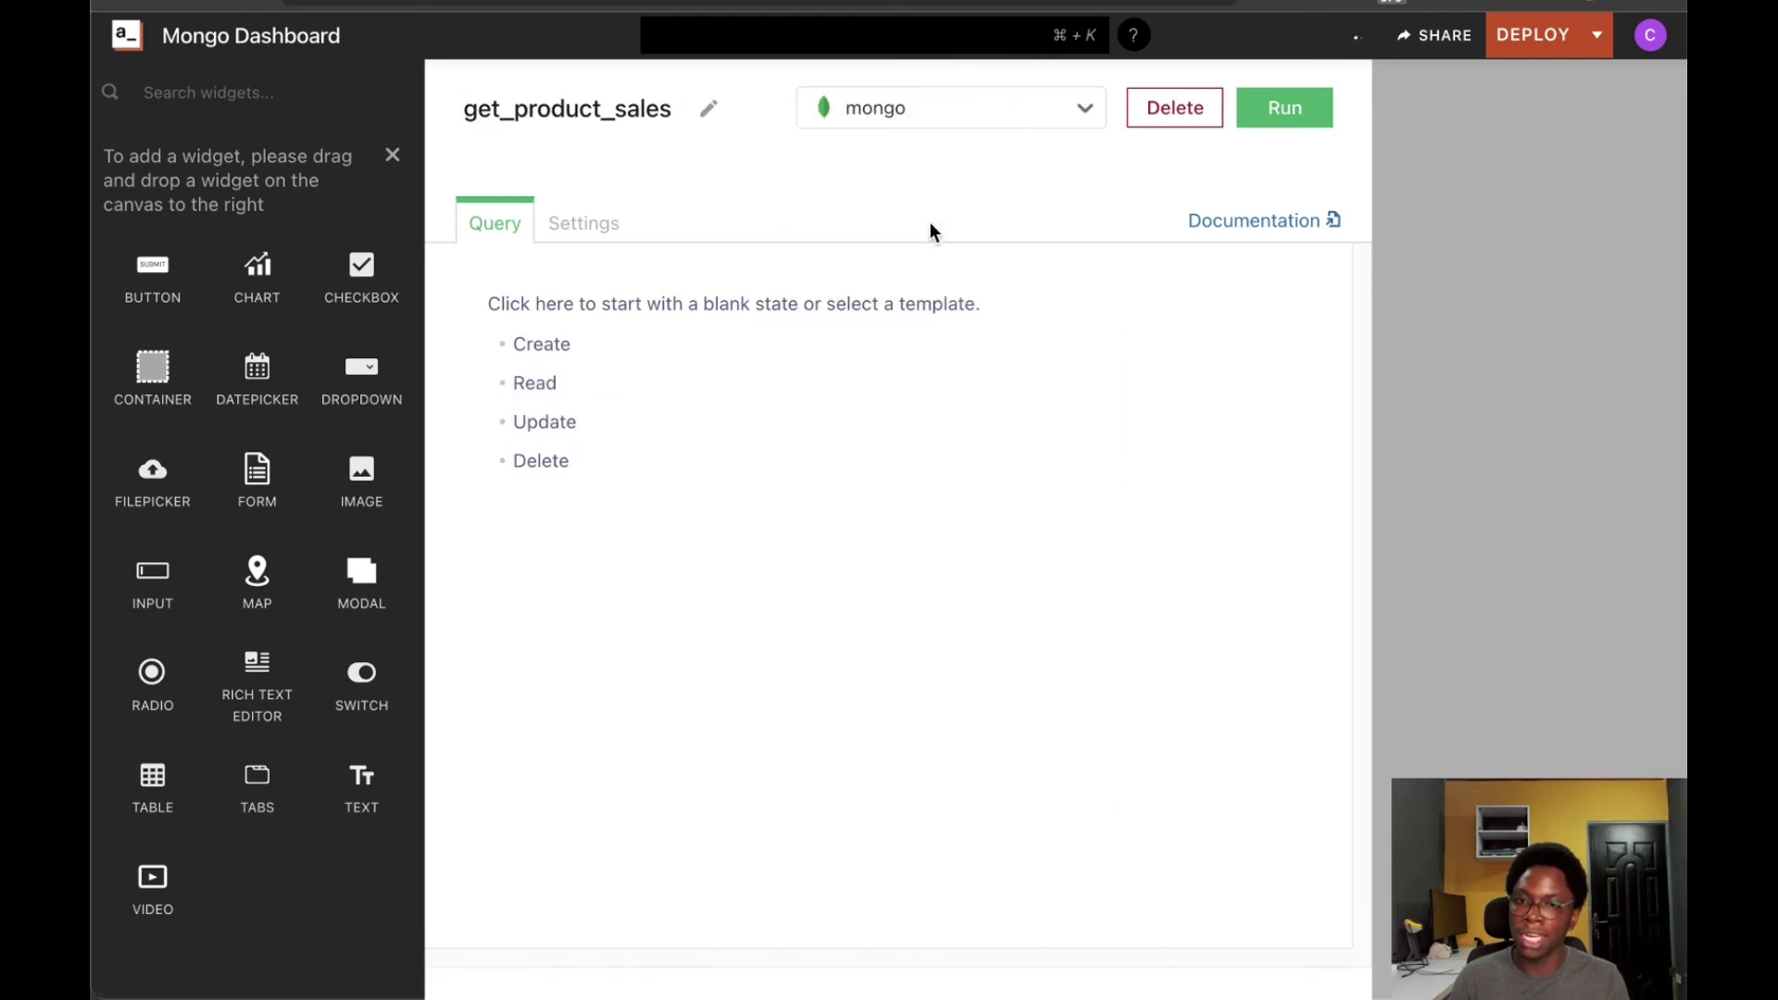
# Apply the Read template and change its collection from users to sales
pyautogui.click(537, 384)
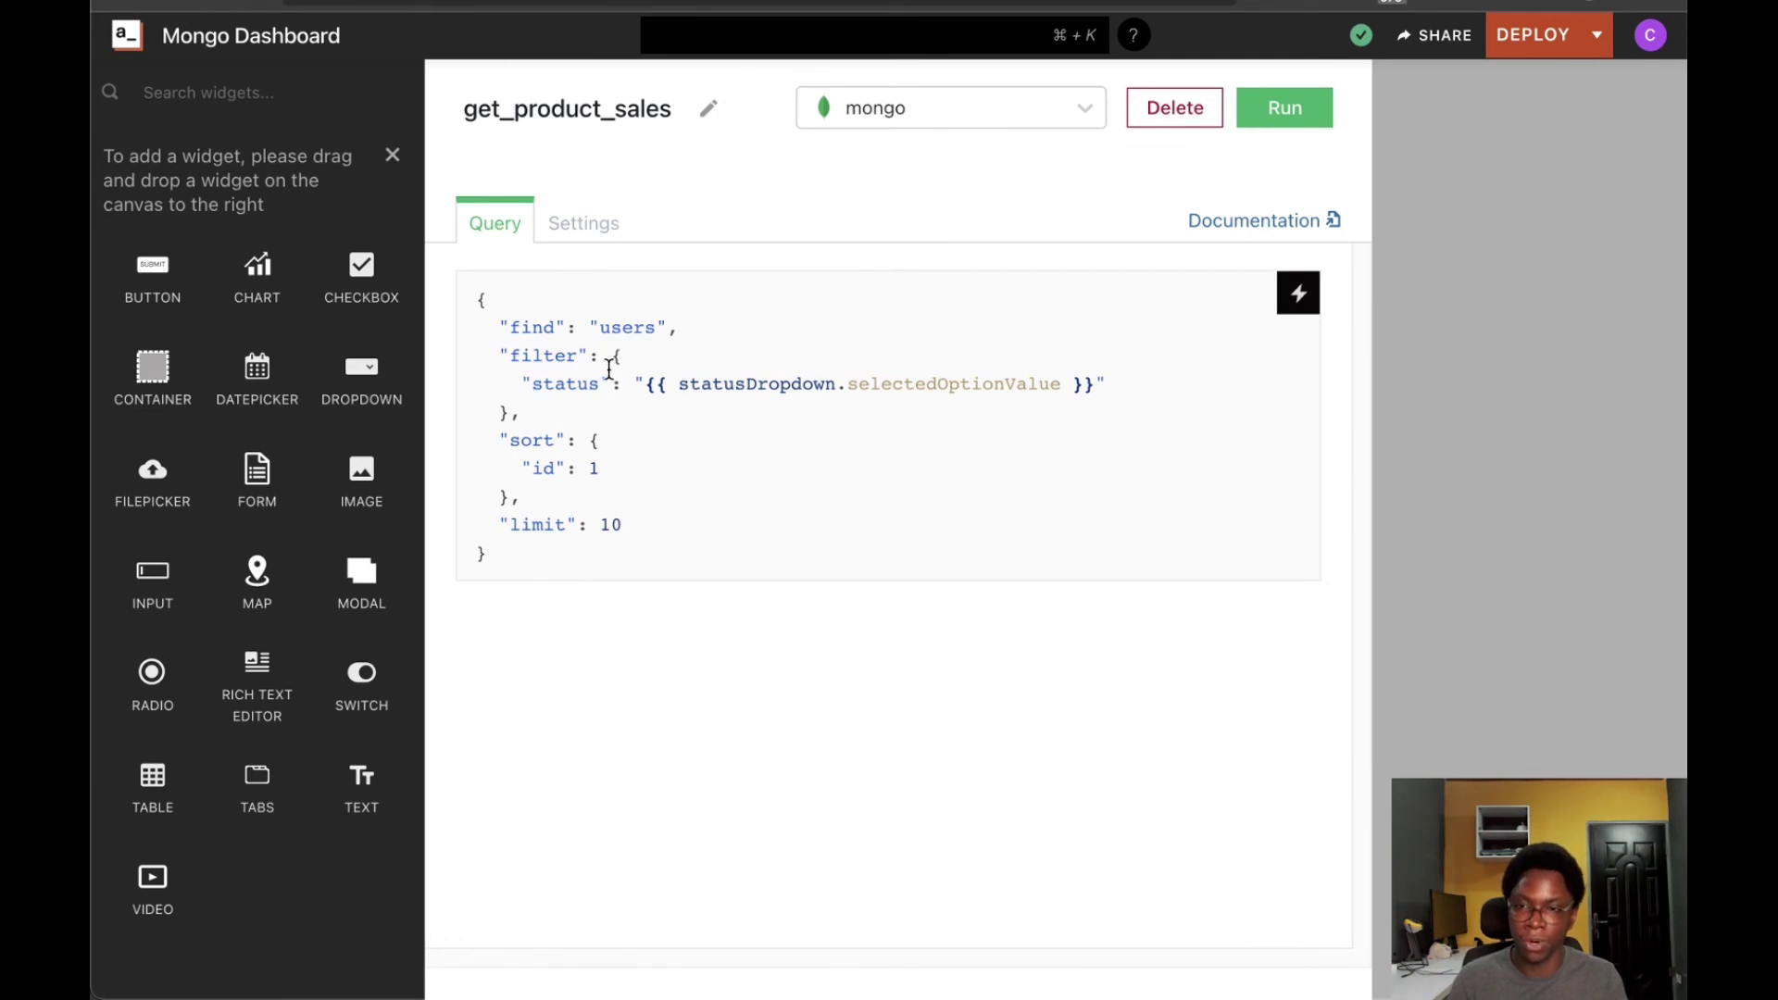
pyautogui.click(635, 322)
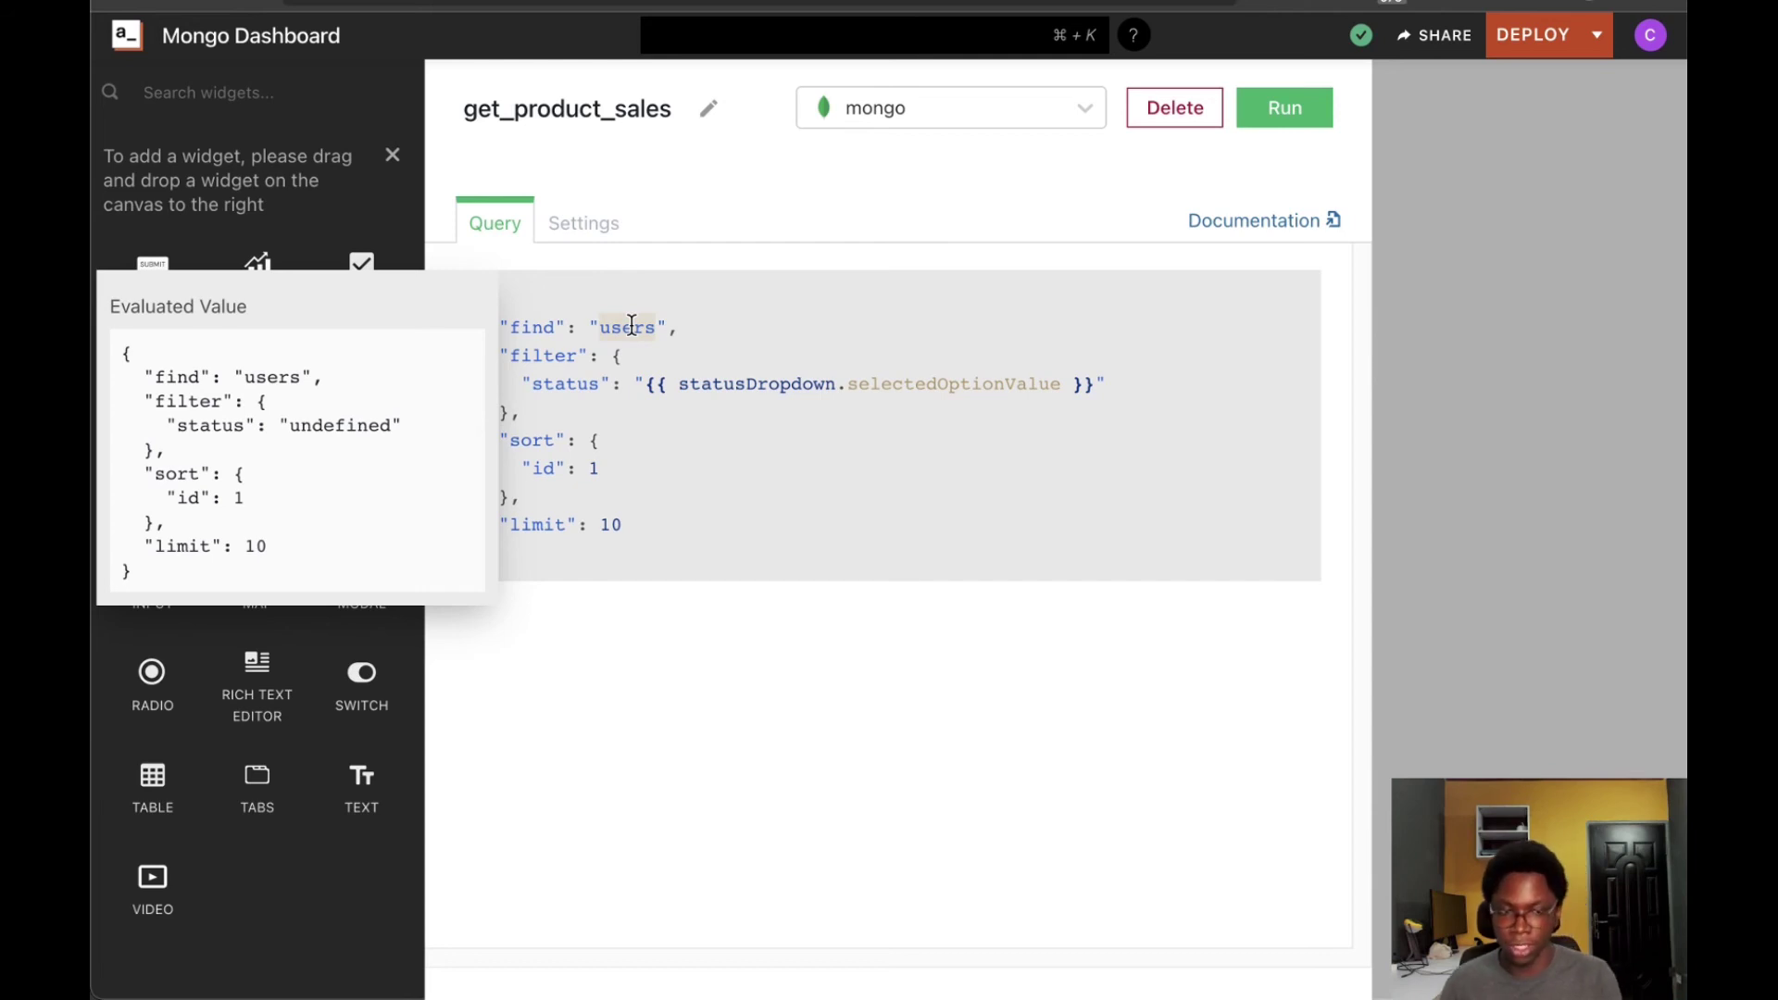
pyautogui.write('sales')
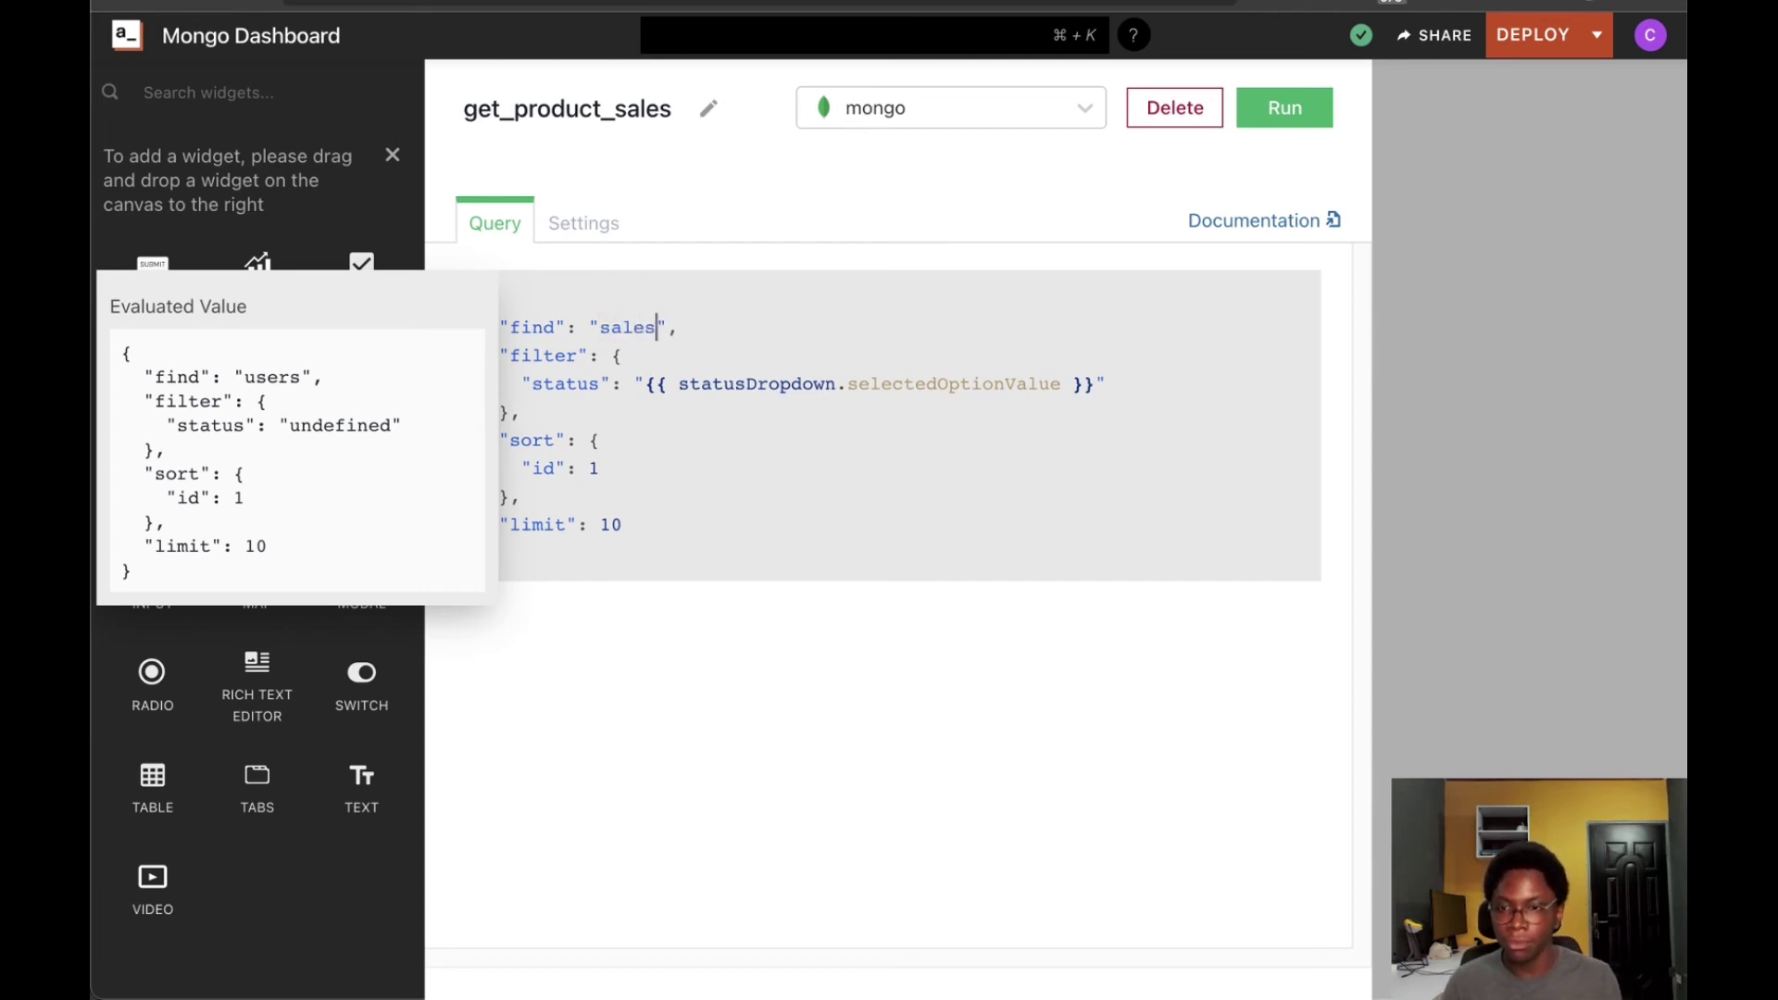
pyautogui.click(674, 417)
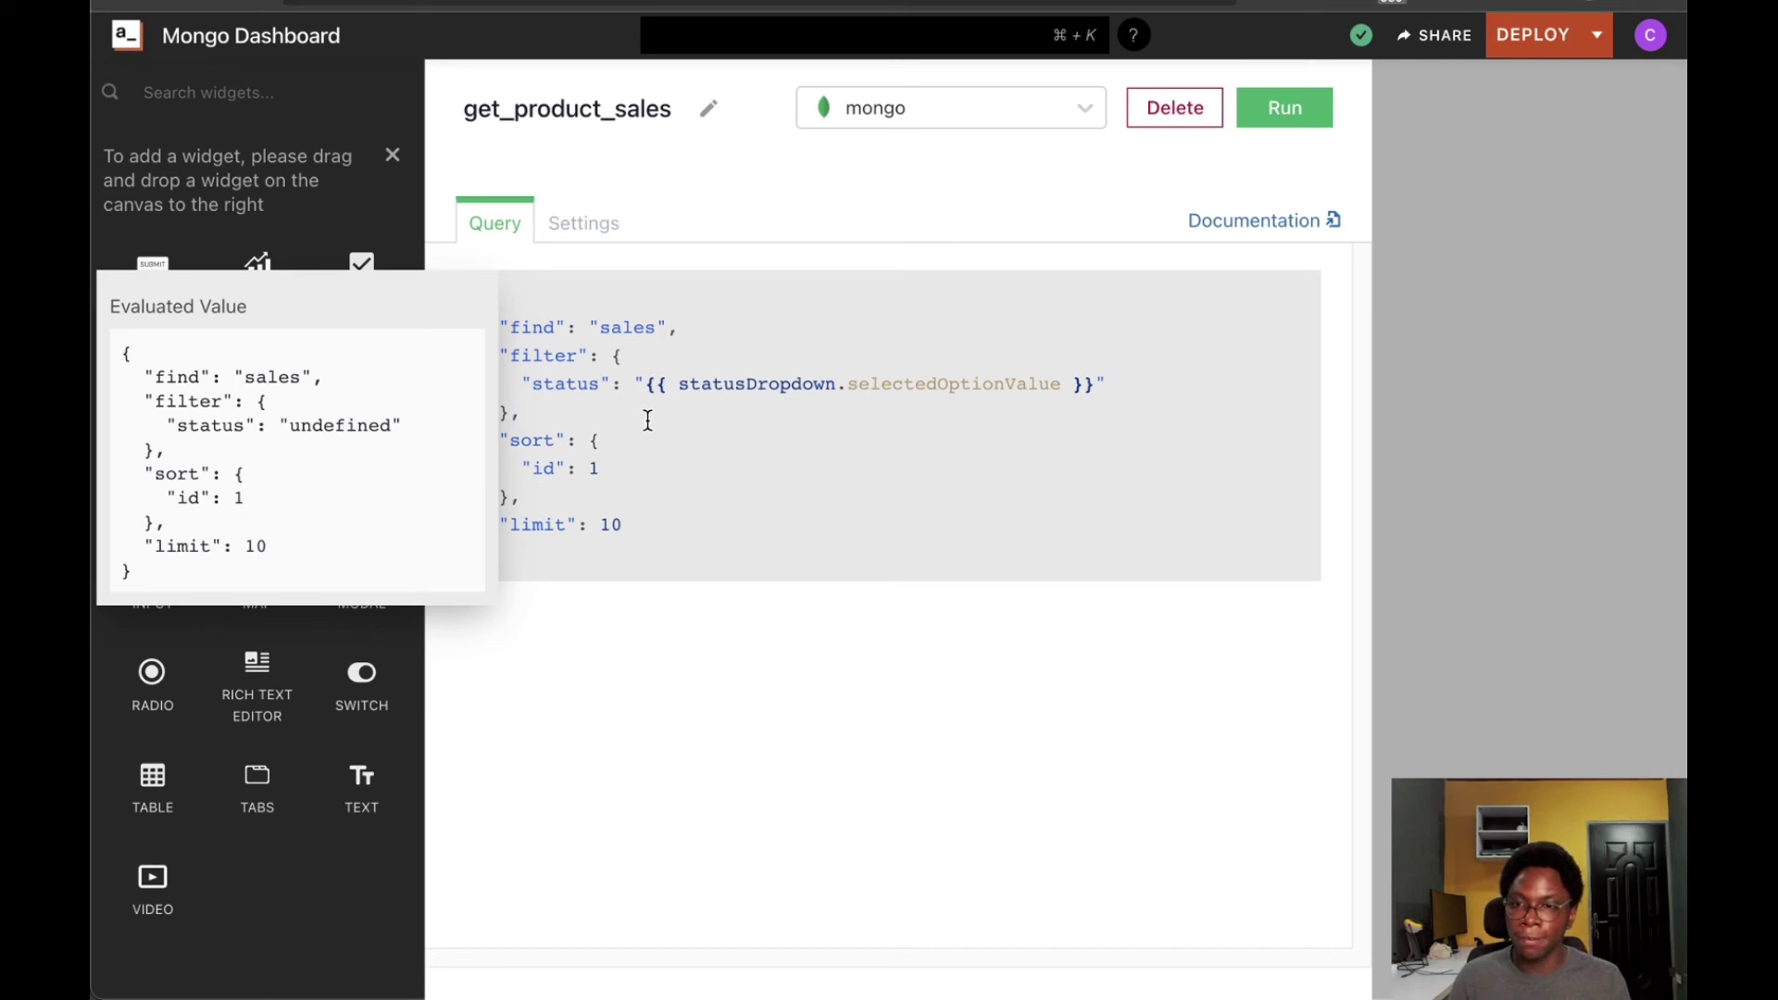
pyautogui.click(564, 383)
pyautogui.doubleClick(562, 380)
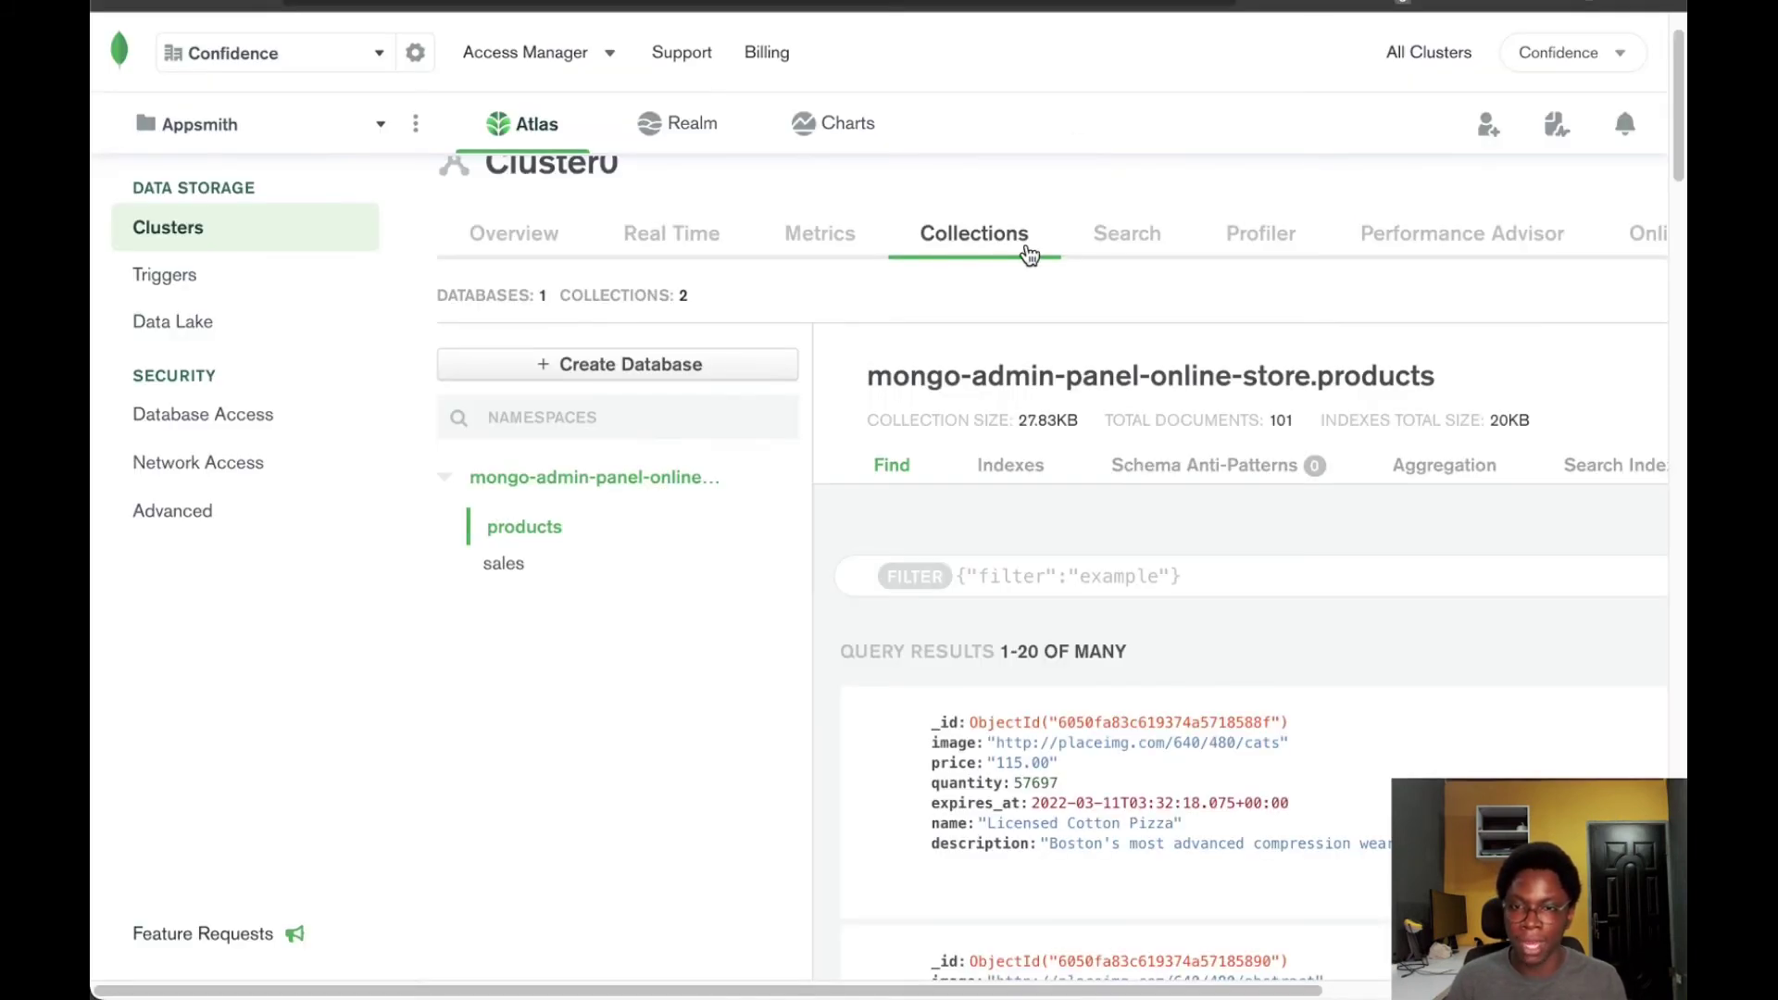
pyautogui.click(511, 565)
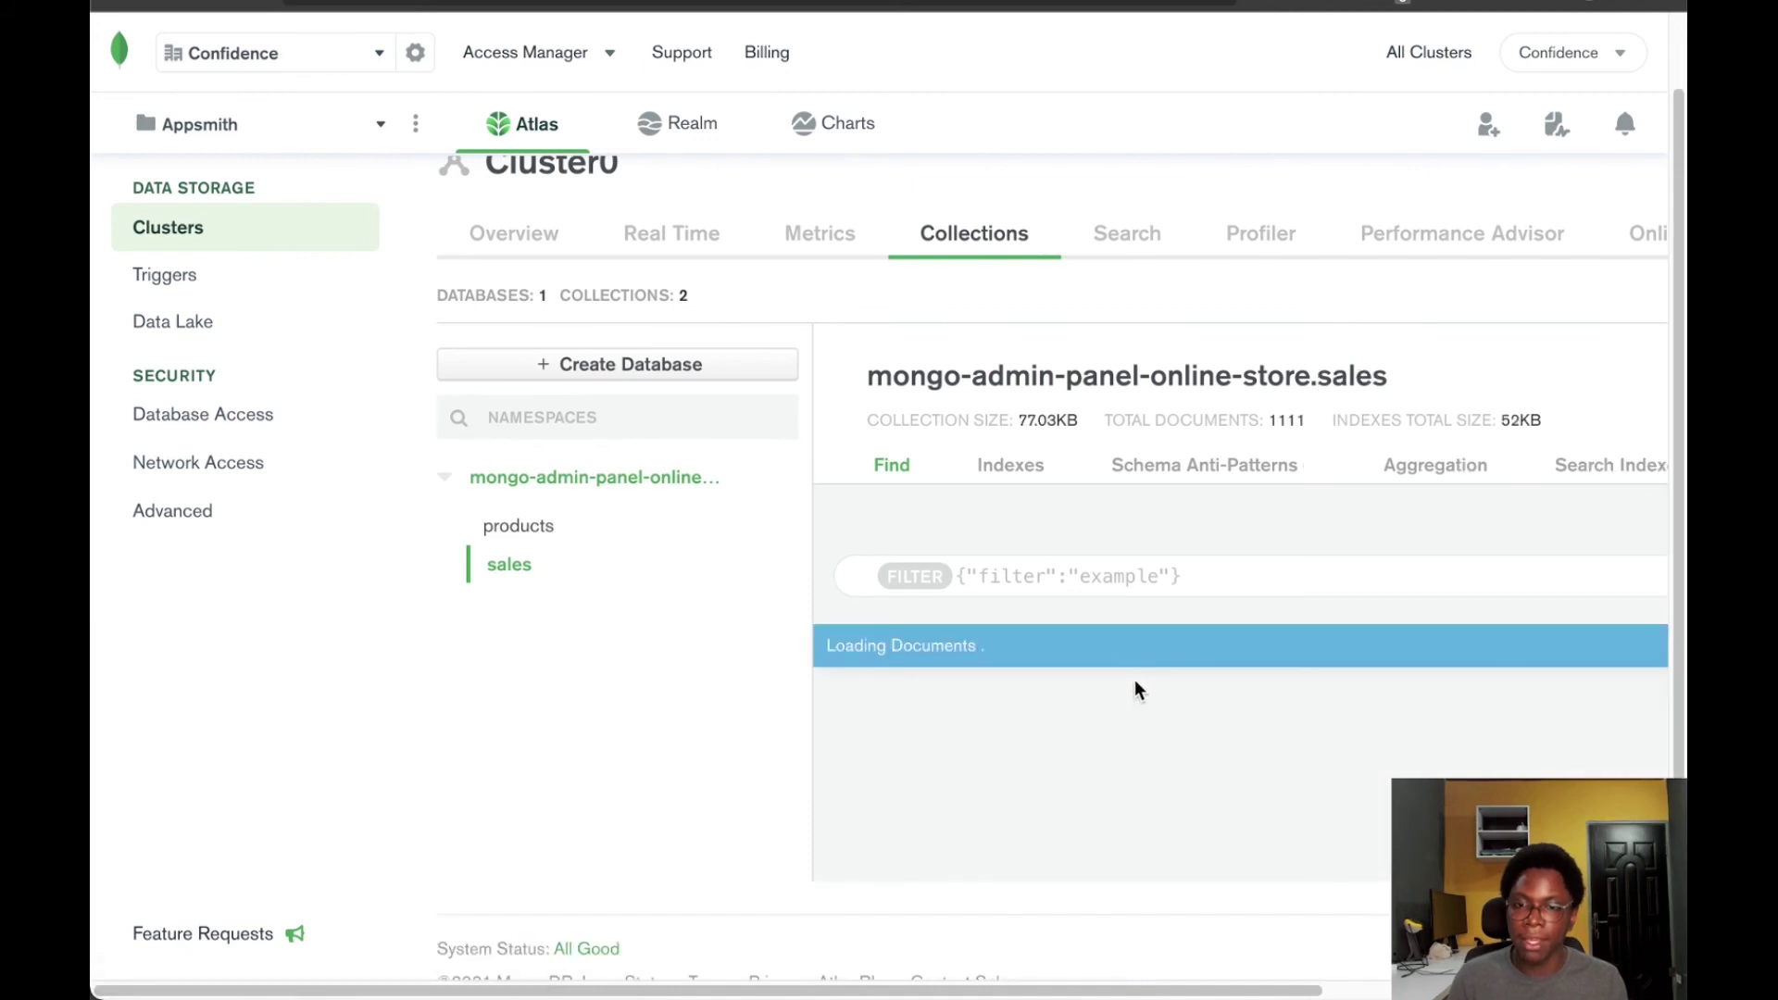
pyautogui.scroll(-1, 1074, 702)
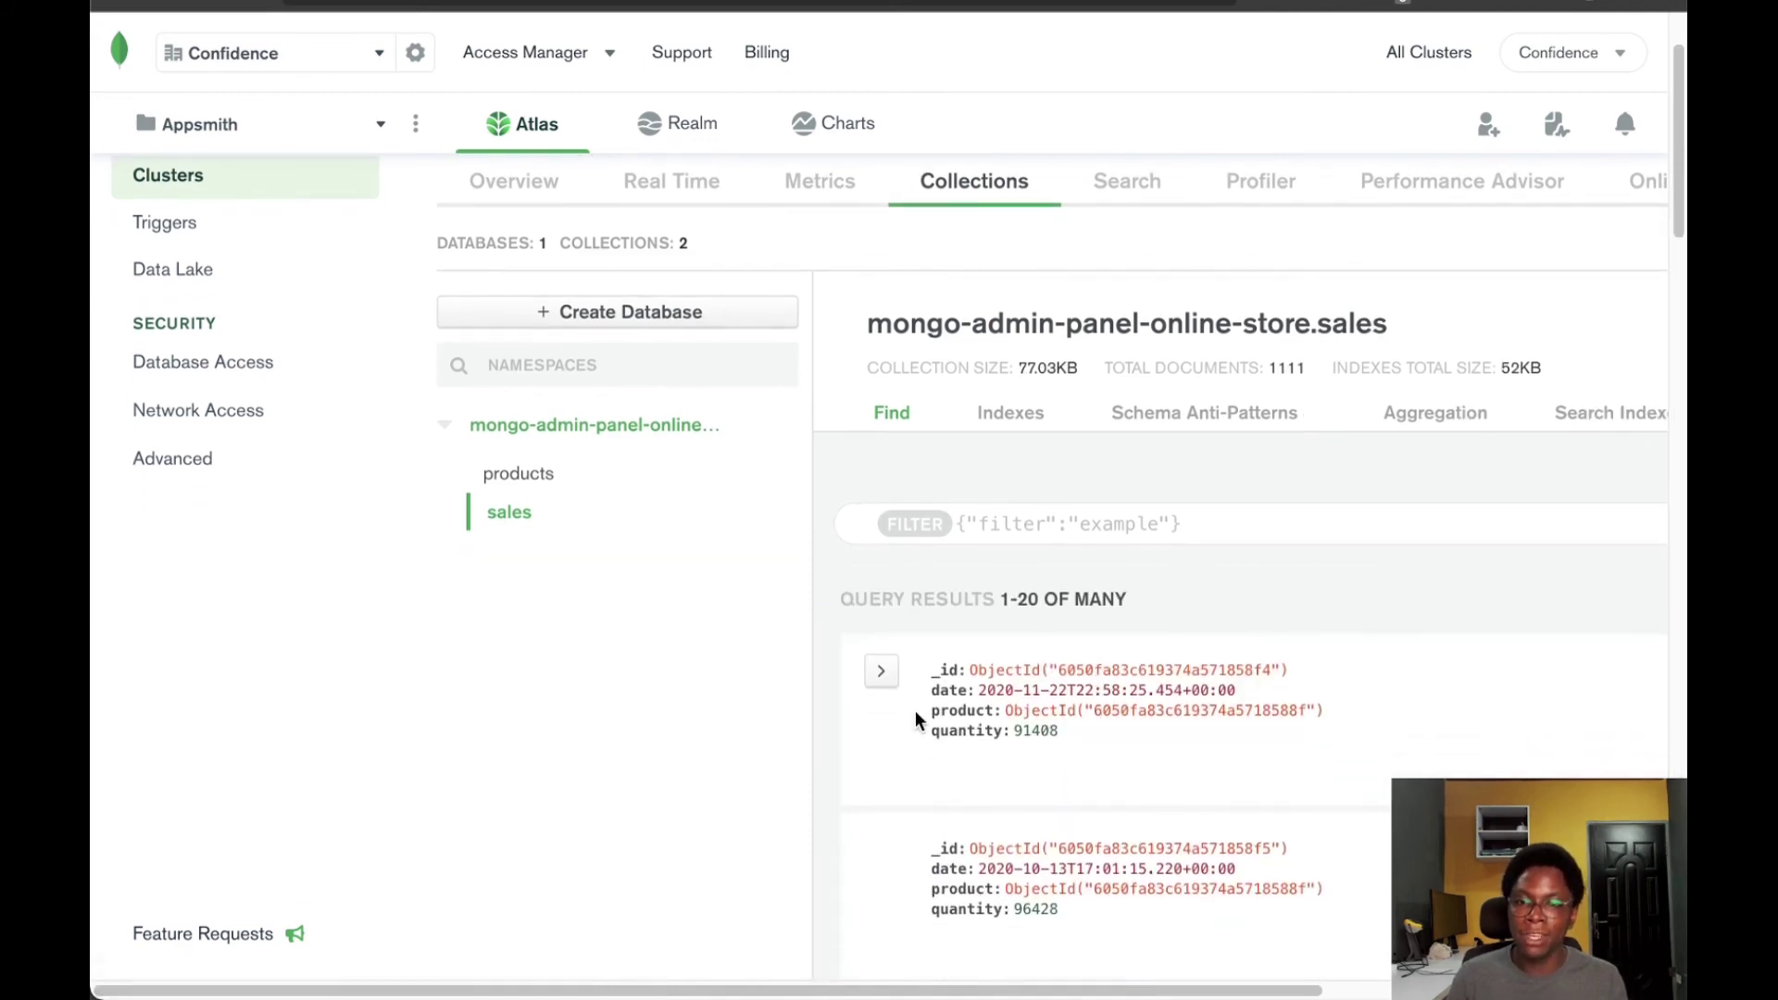
pyautogui.doubleClick(956, 708)
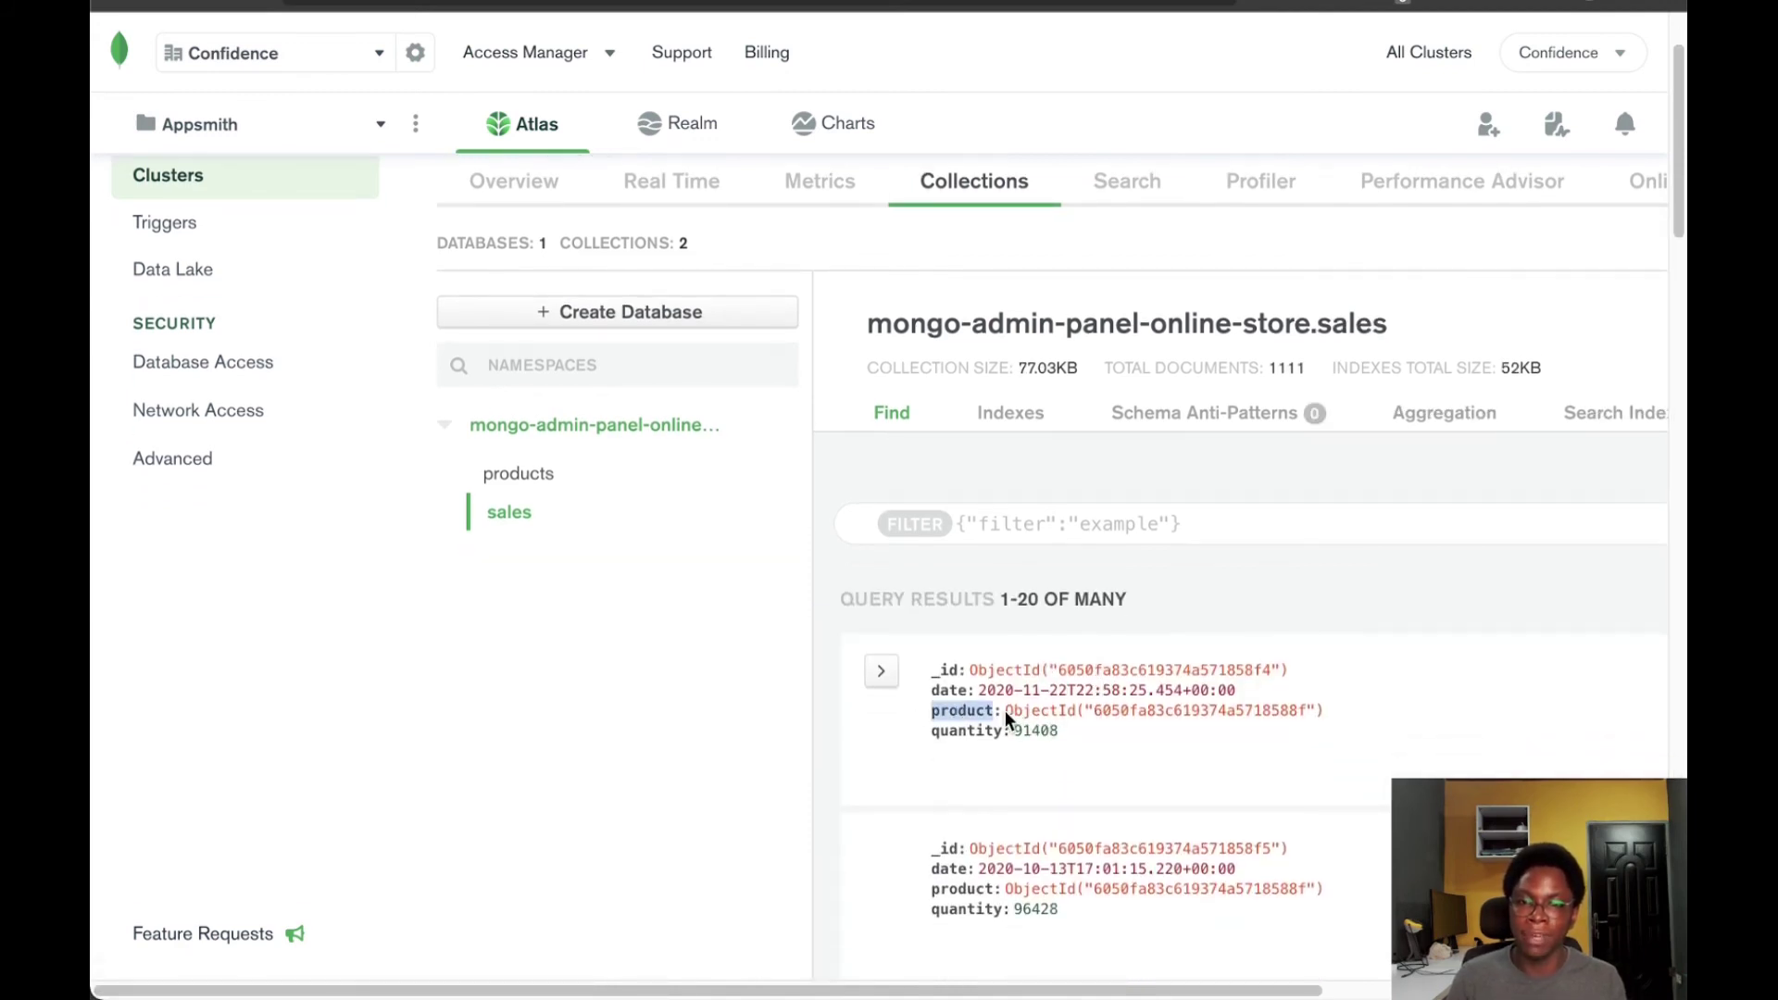
pyautogui.hotkey('ctrl', 'Tab')
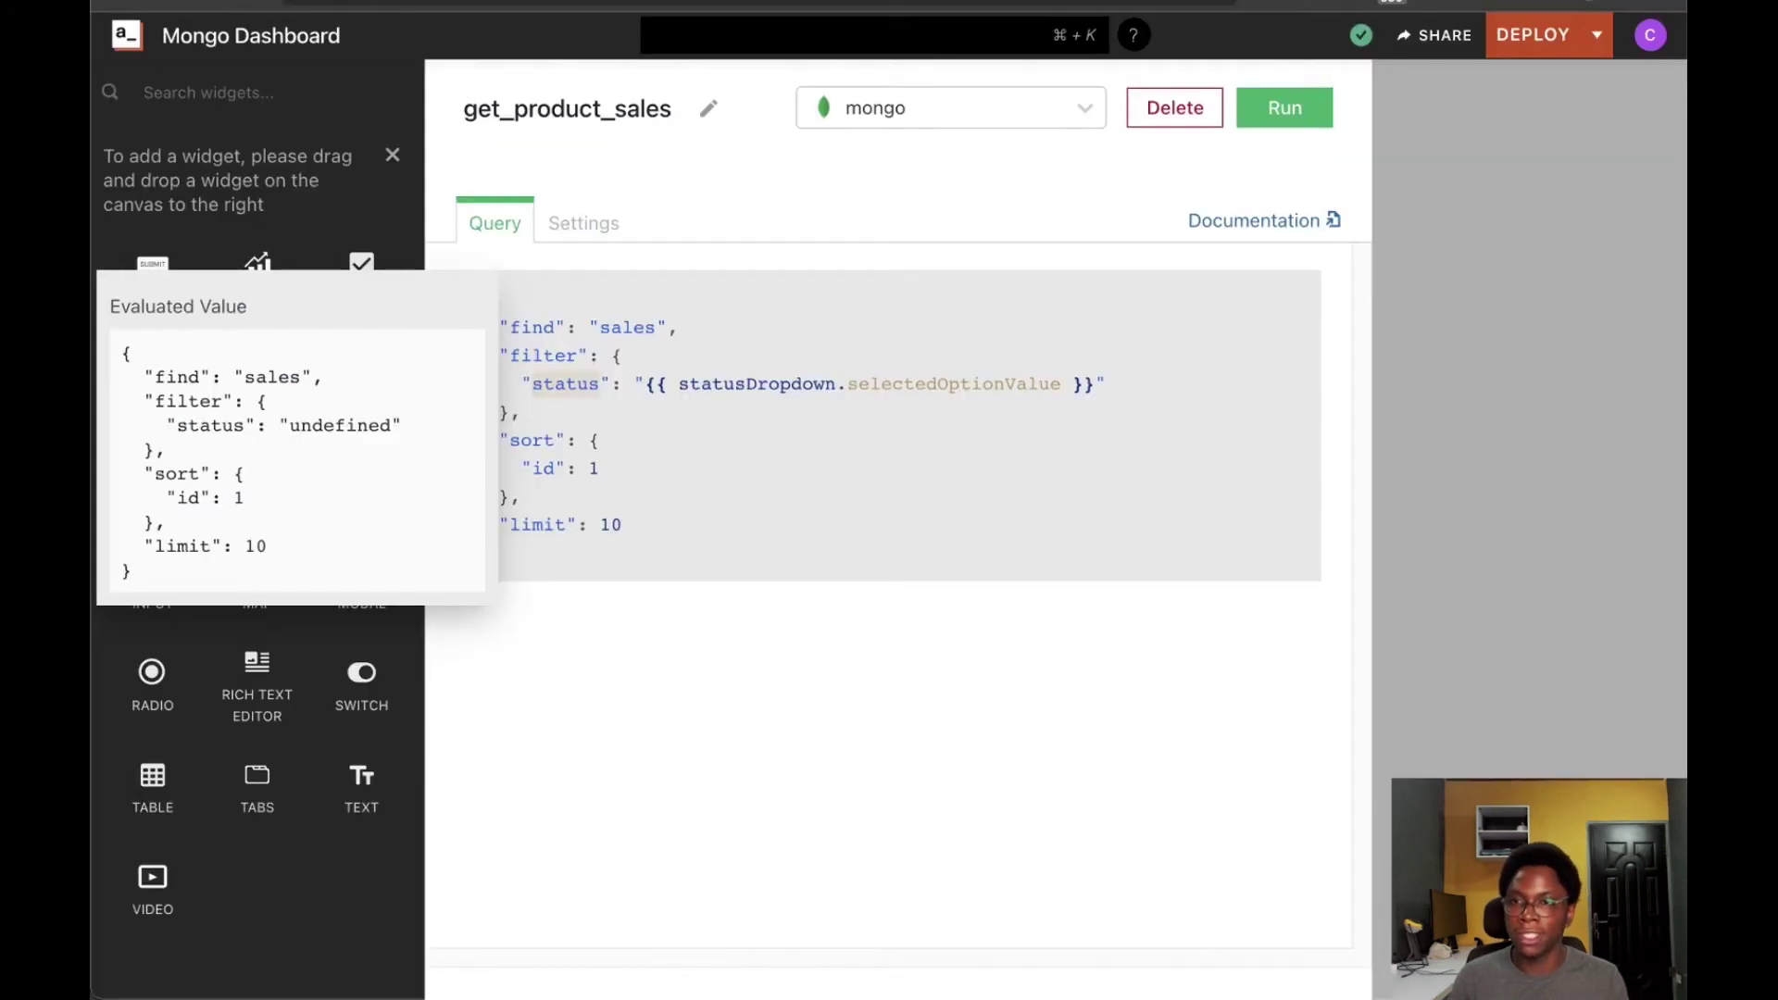
# Set the filter to "product": ObjectId("{{Table1.selectedRow._id}}") and delete the sort and limit lines
pyautogui.doubleClick(574, 374)
pyautogui.write('product')
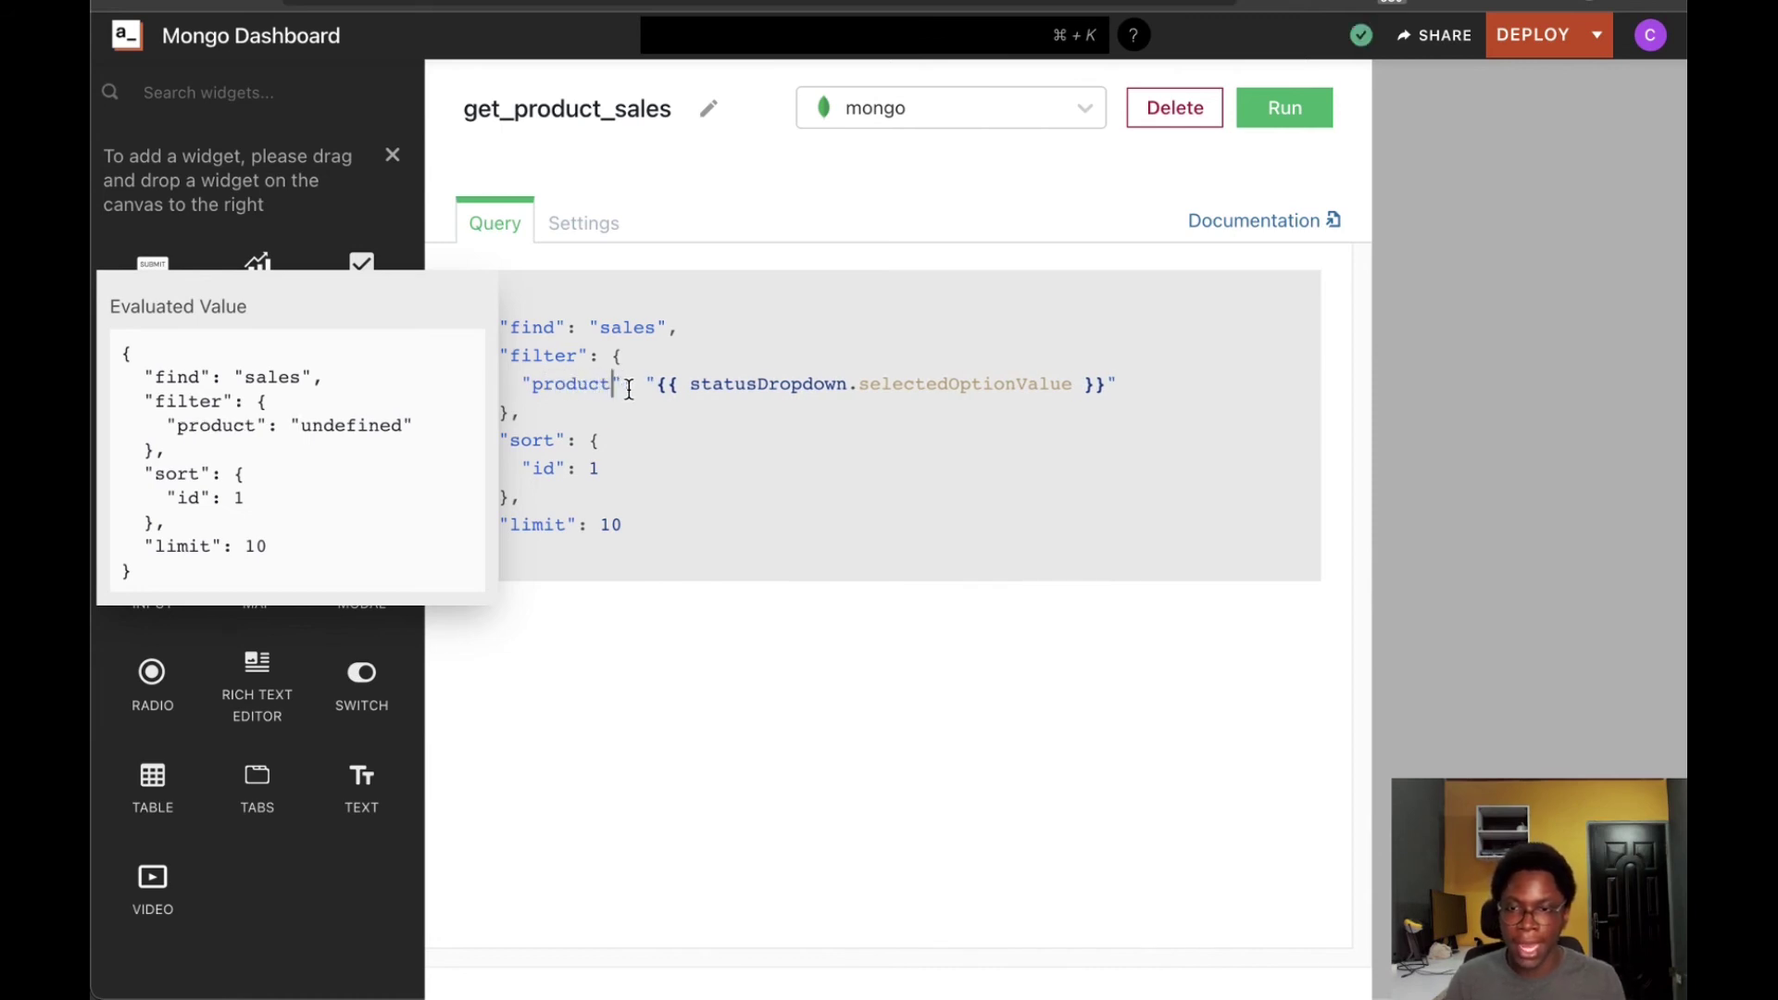
pyautogui.moveTo(648, 383); pyautogui.dragTo(1133, 385)
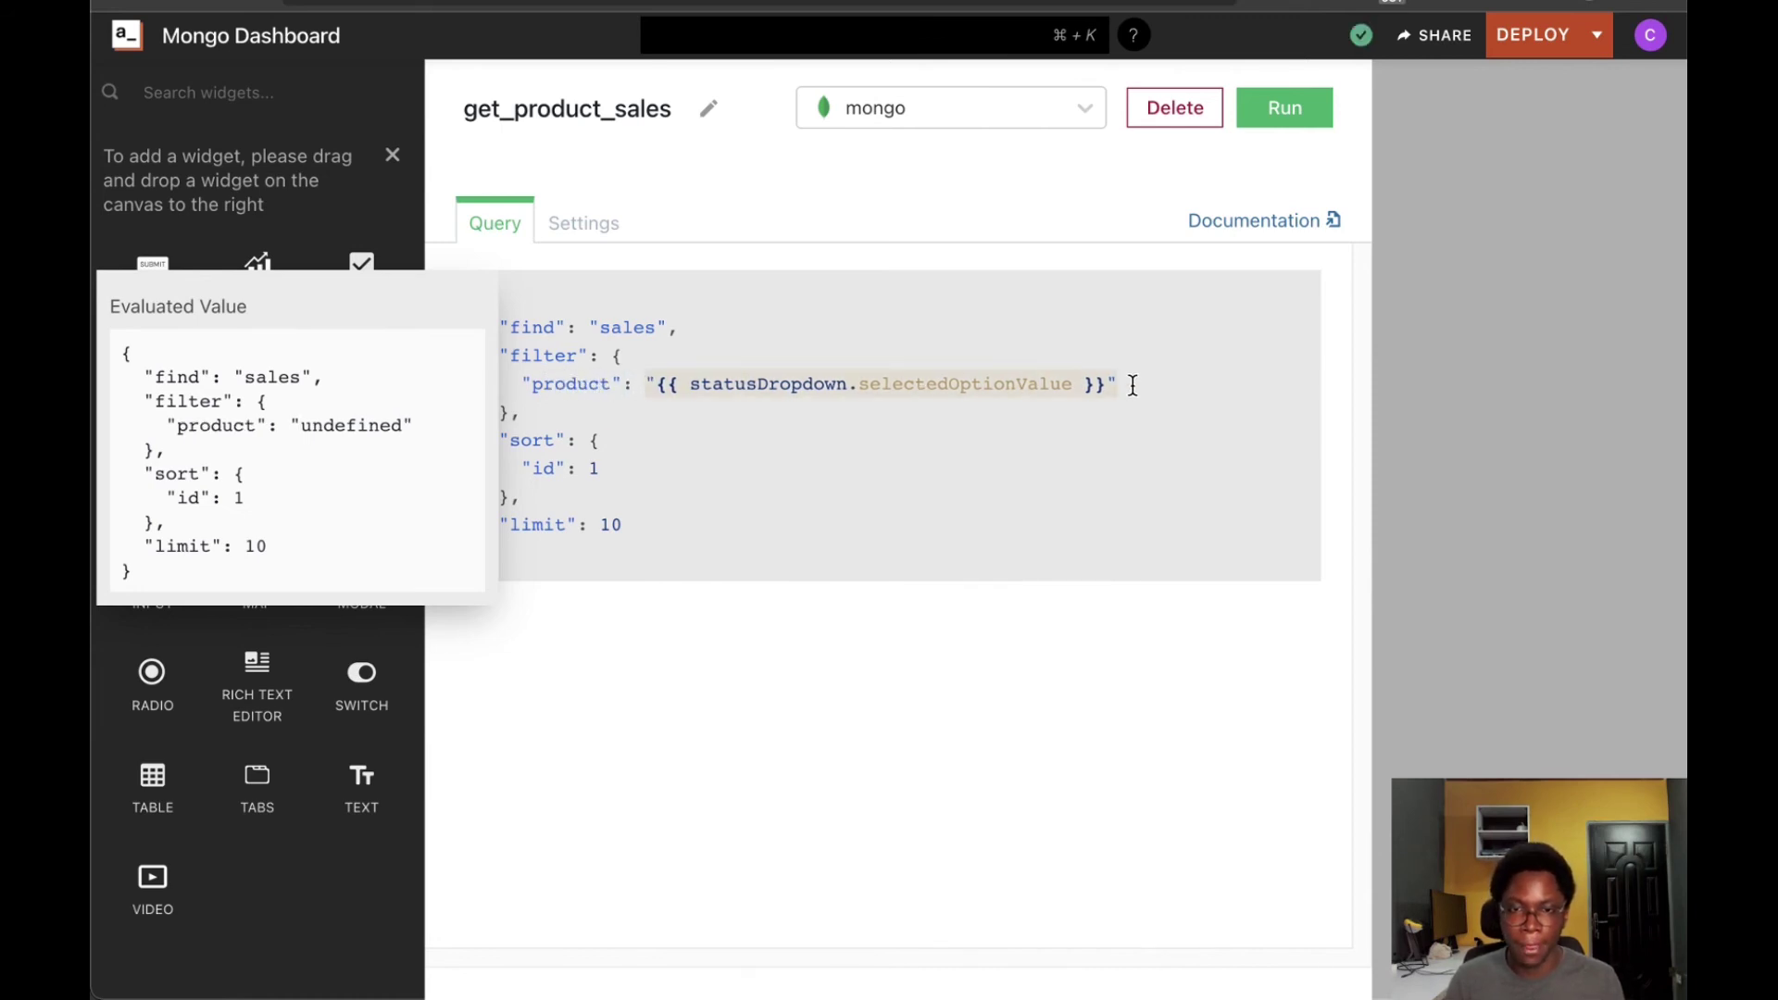
pyautogui.press('BackSpace')
pyautogui.write('ObjectId("{{')
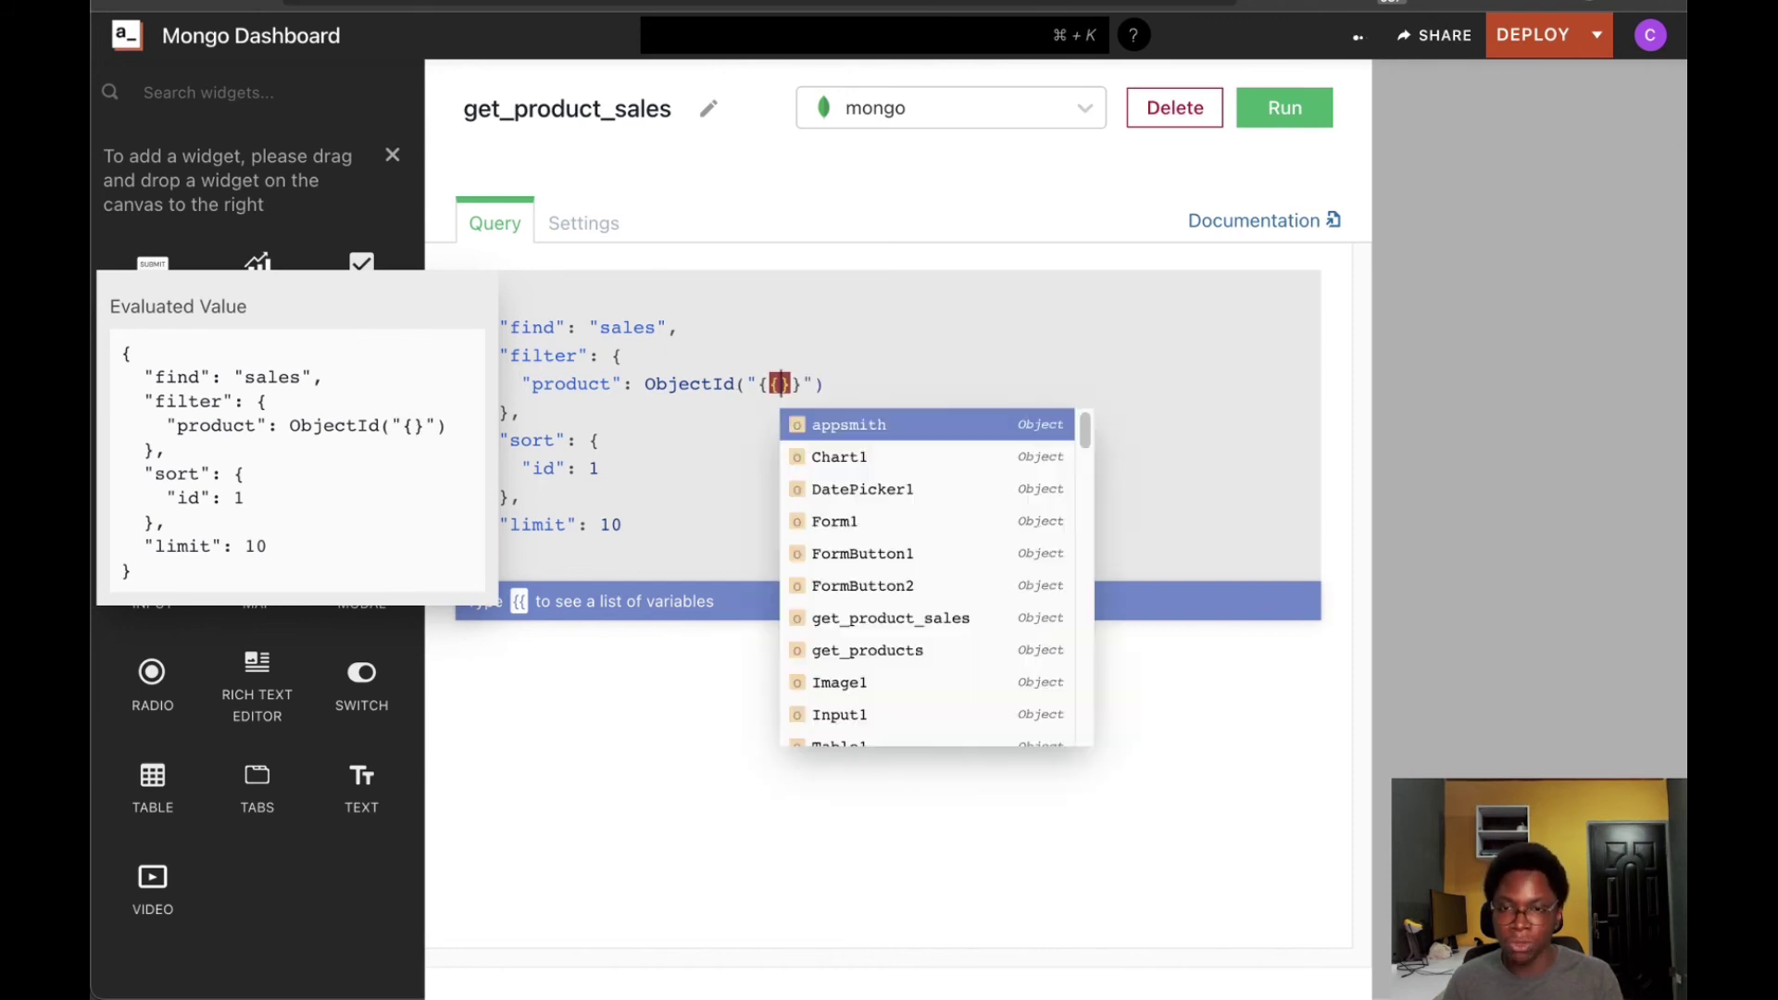
pyautogui.press('Escape')
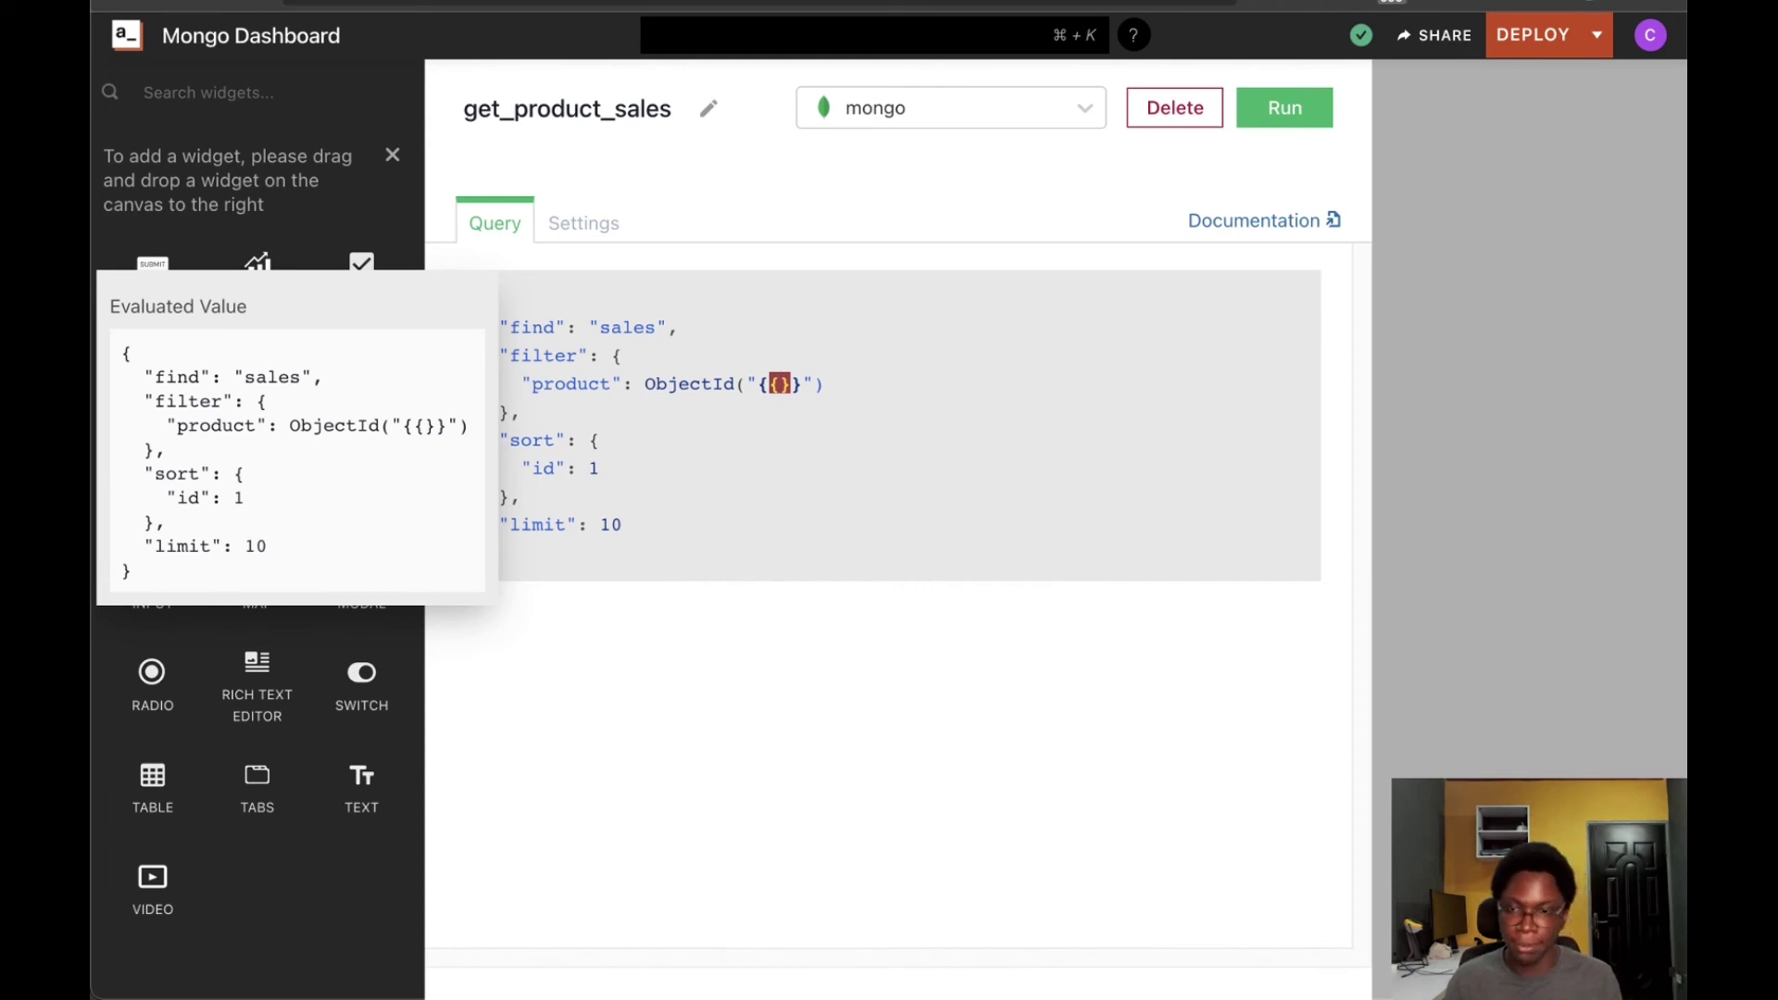
pyautogui.write('Table1.s')
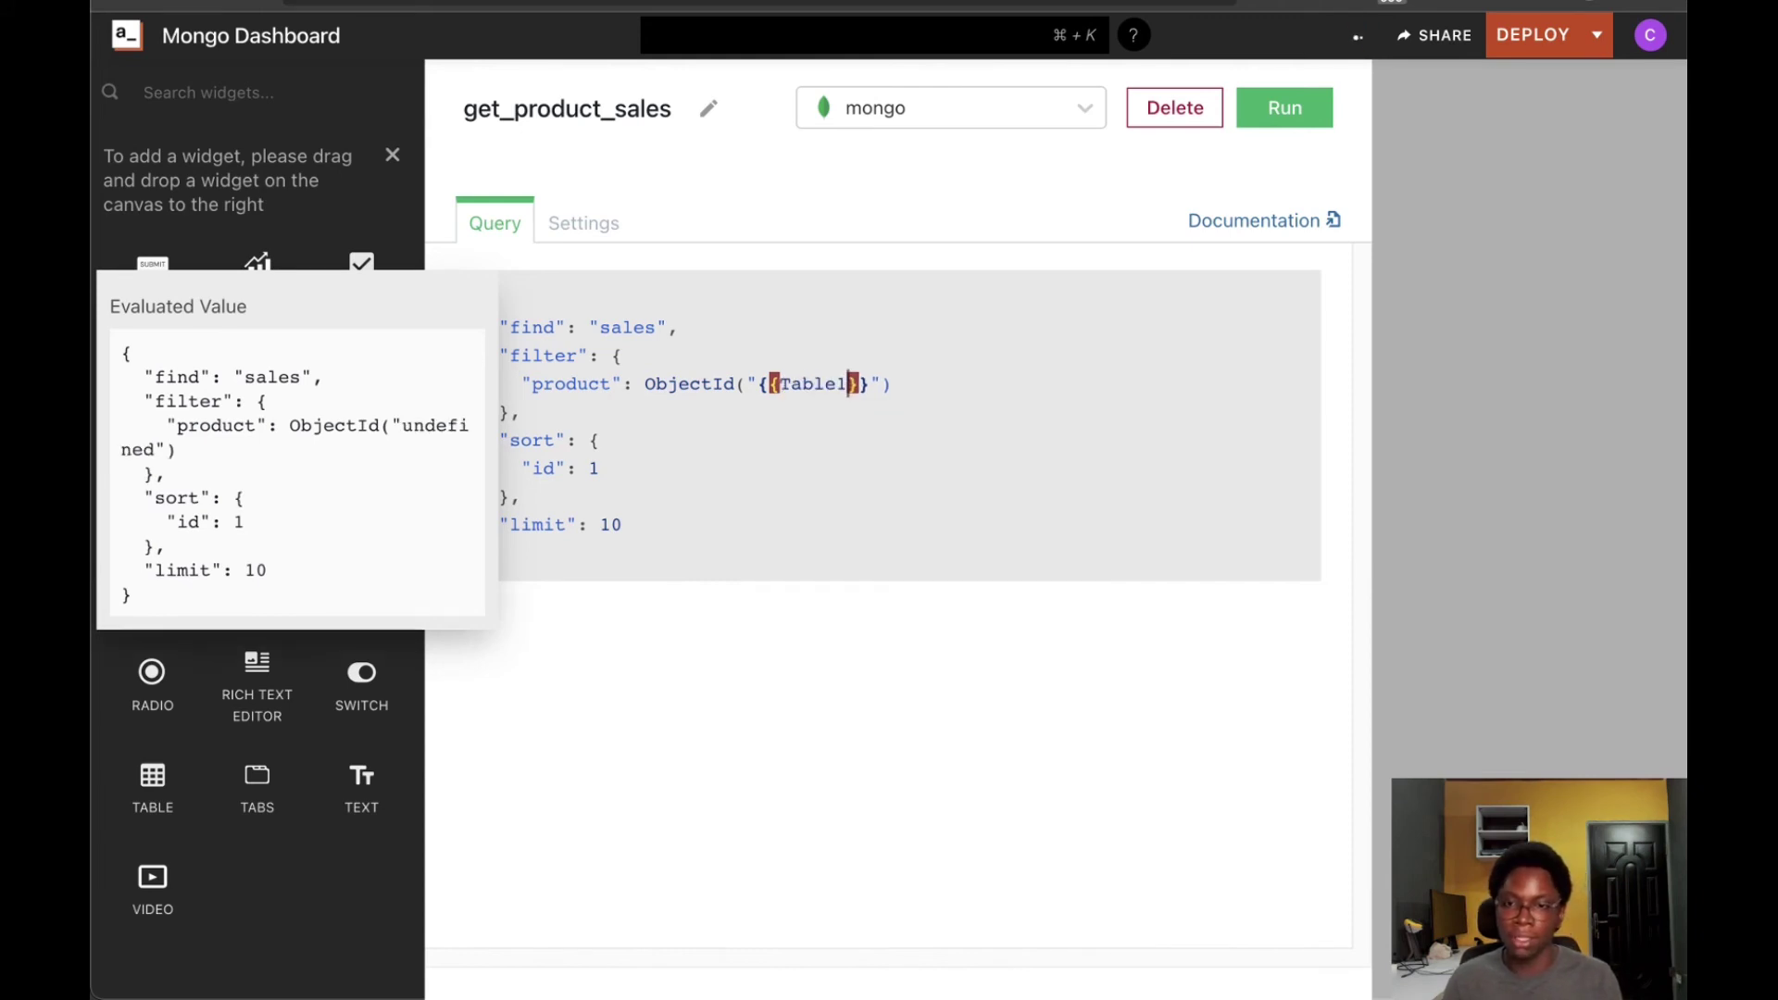
pyautogui.write('el')
pyautogui.press('Return')
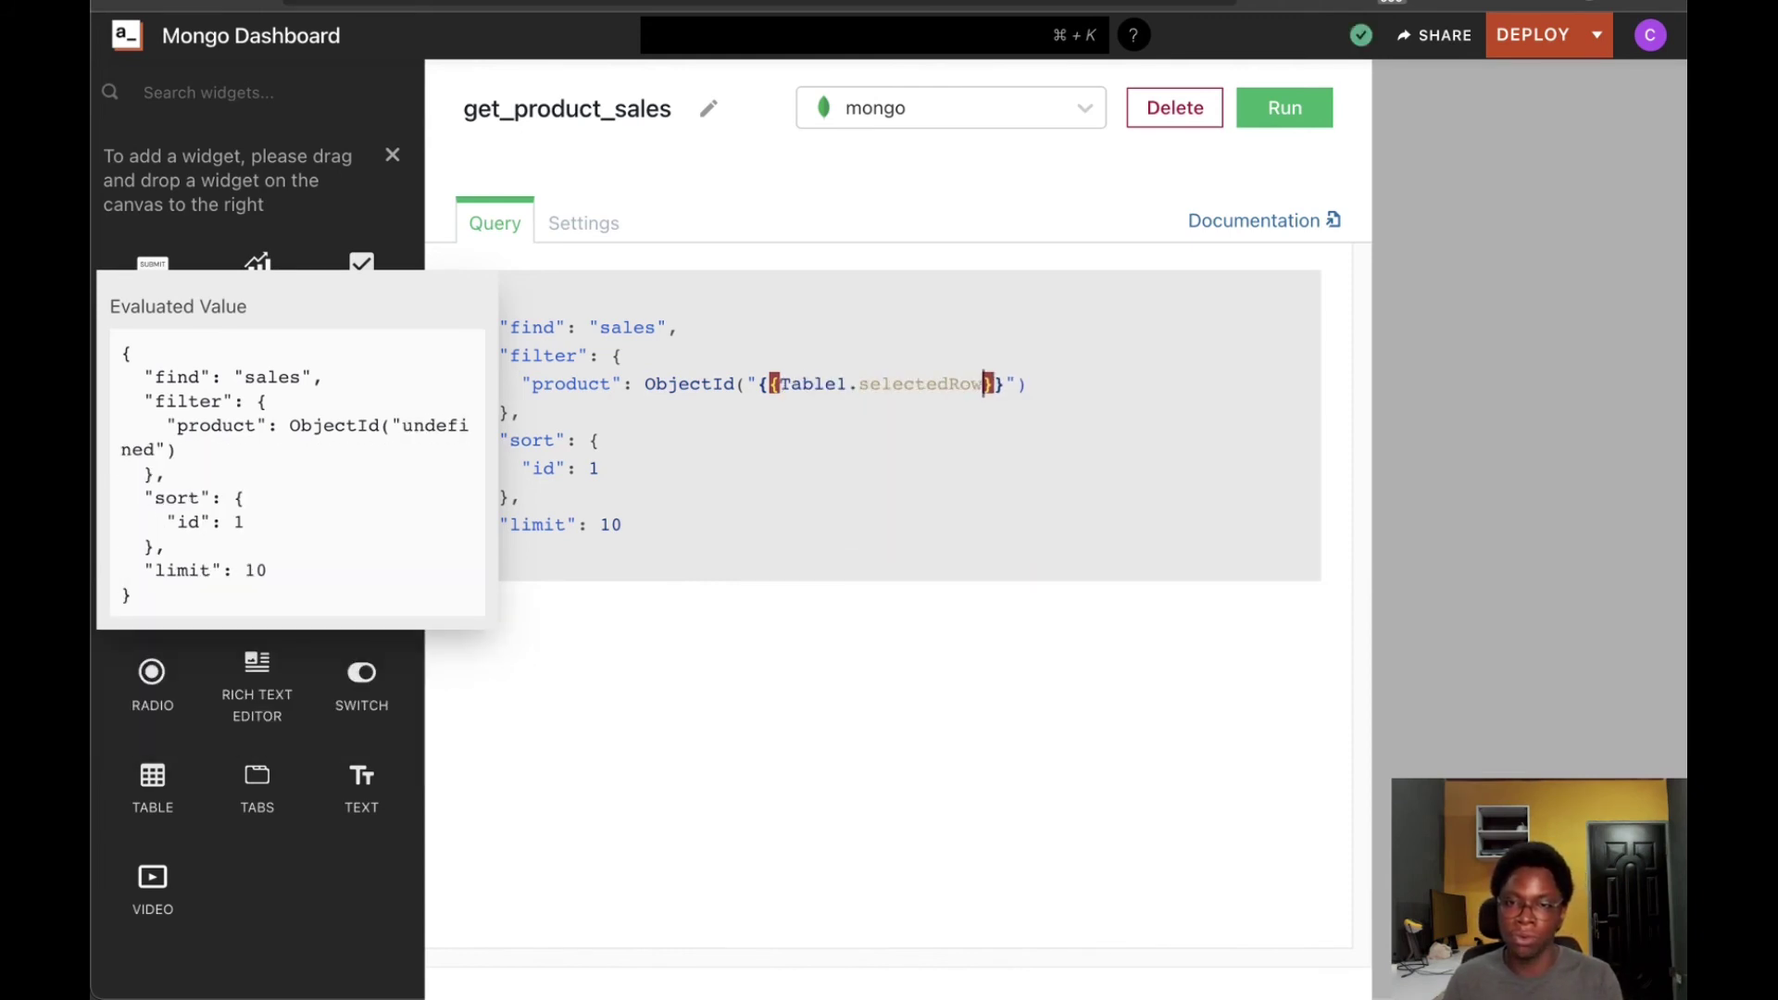
pyautogui.write('._id')
pyautogui.press('Return')
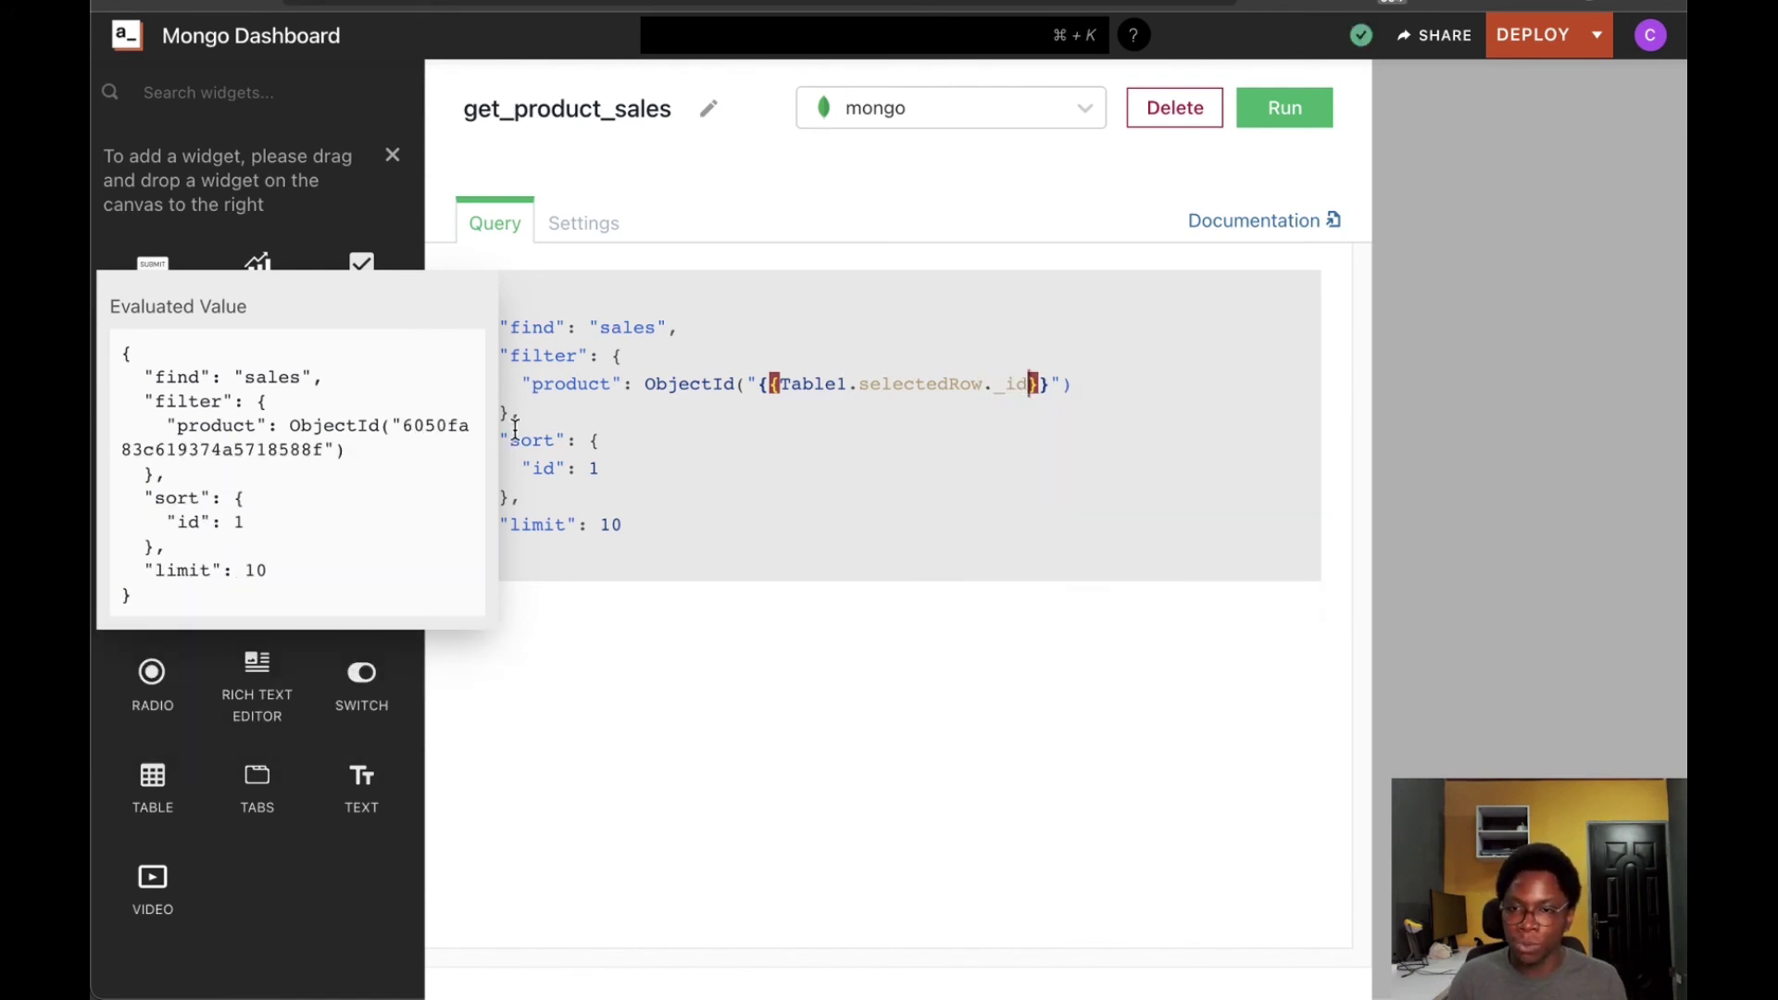
pyautogui.moveTo(506, 410); pyautogui.dragTo(661, 524)
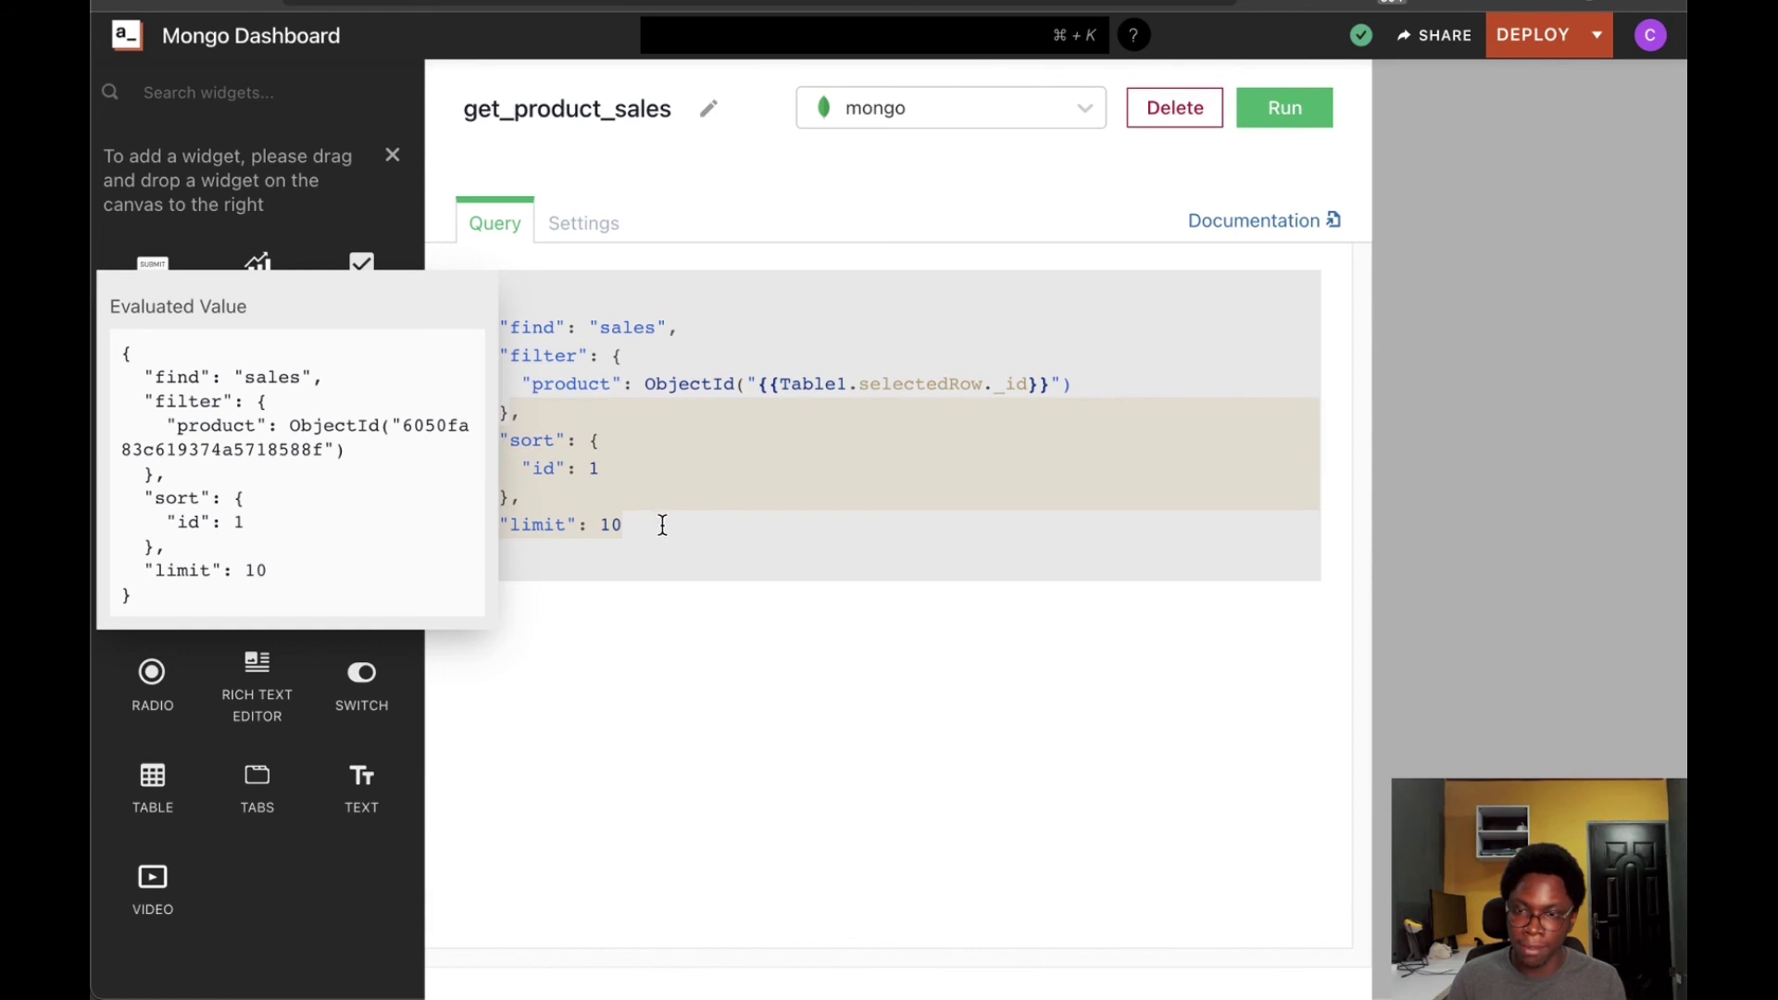
pyautogui.press('BackSpace')
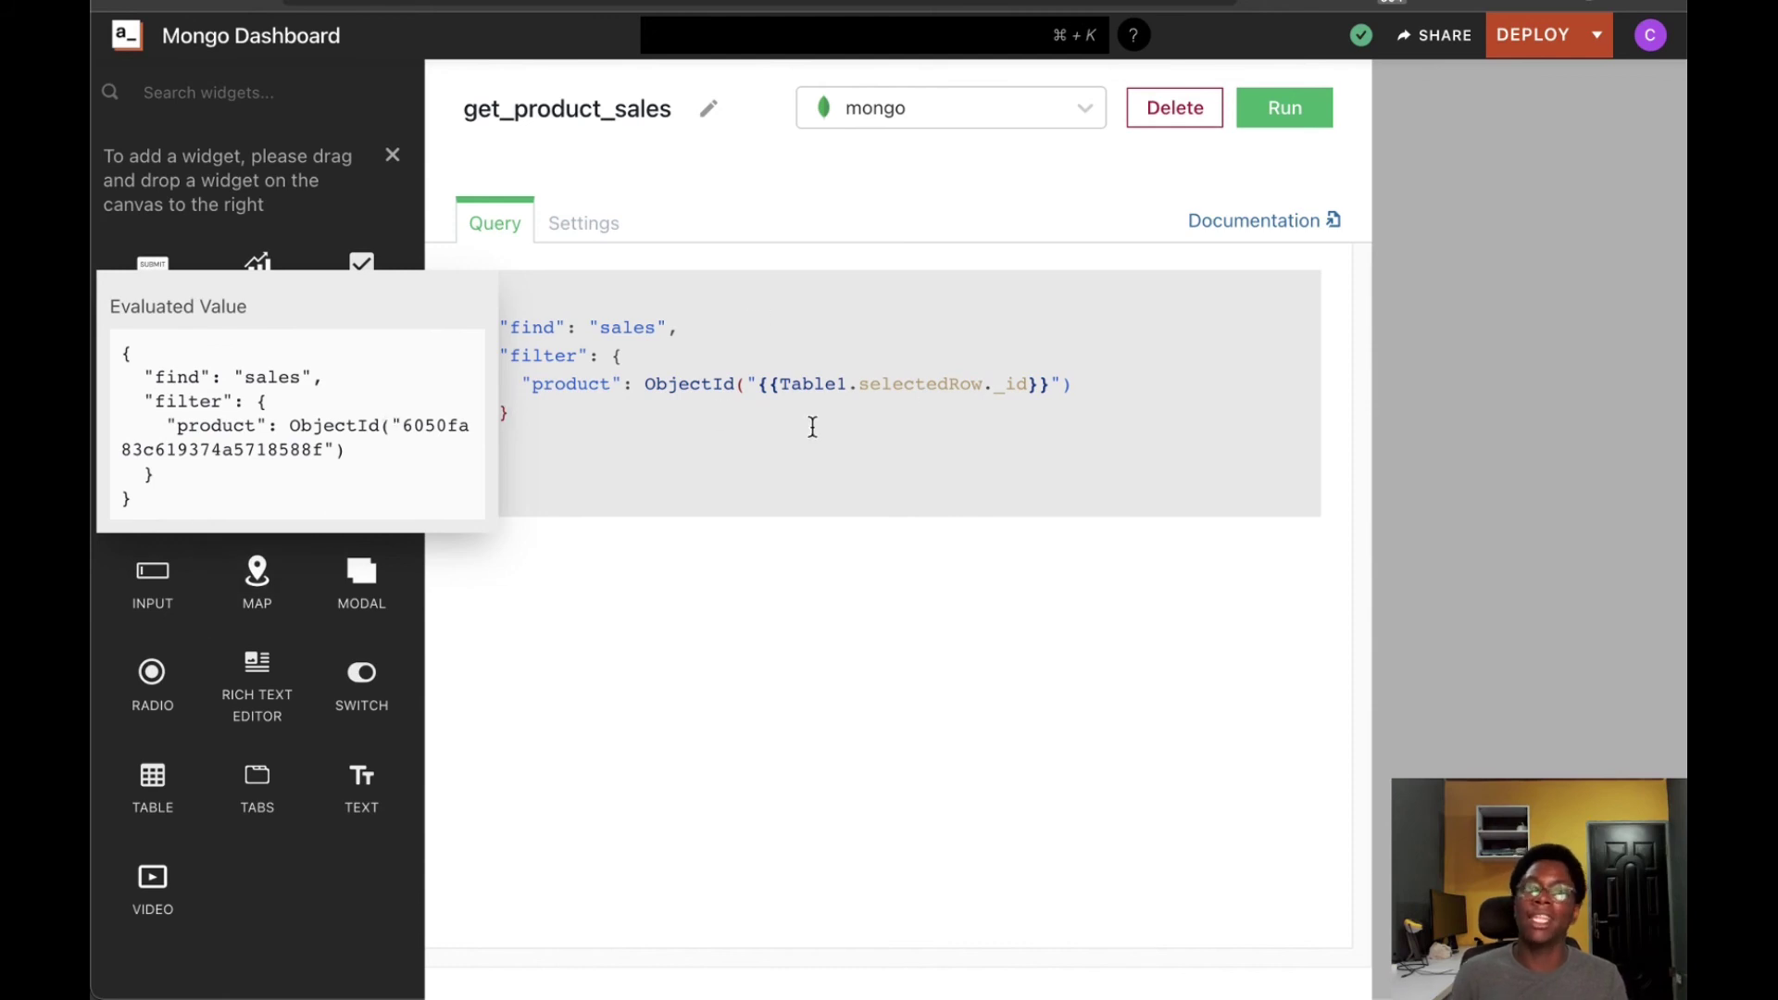
# Run get_product_sales, review the result, and return to the canvas
pyautogui.click(1287, 109)
pyautogui.scroll(-10, 870, 608)
pyautogui.scroll(10, 815, 615)
pyautogui.scroll(-20, 783, 619)
pyautogui.scroll(20, 783, 618)
pyautogui.scroll(-20, 783, 615)
pyautogui.scroll(-3, 783, 619)
pyautogui.scroll(20, 783, 618)
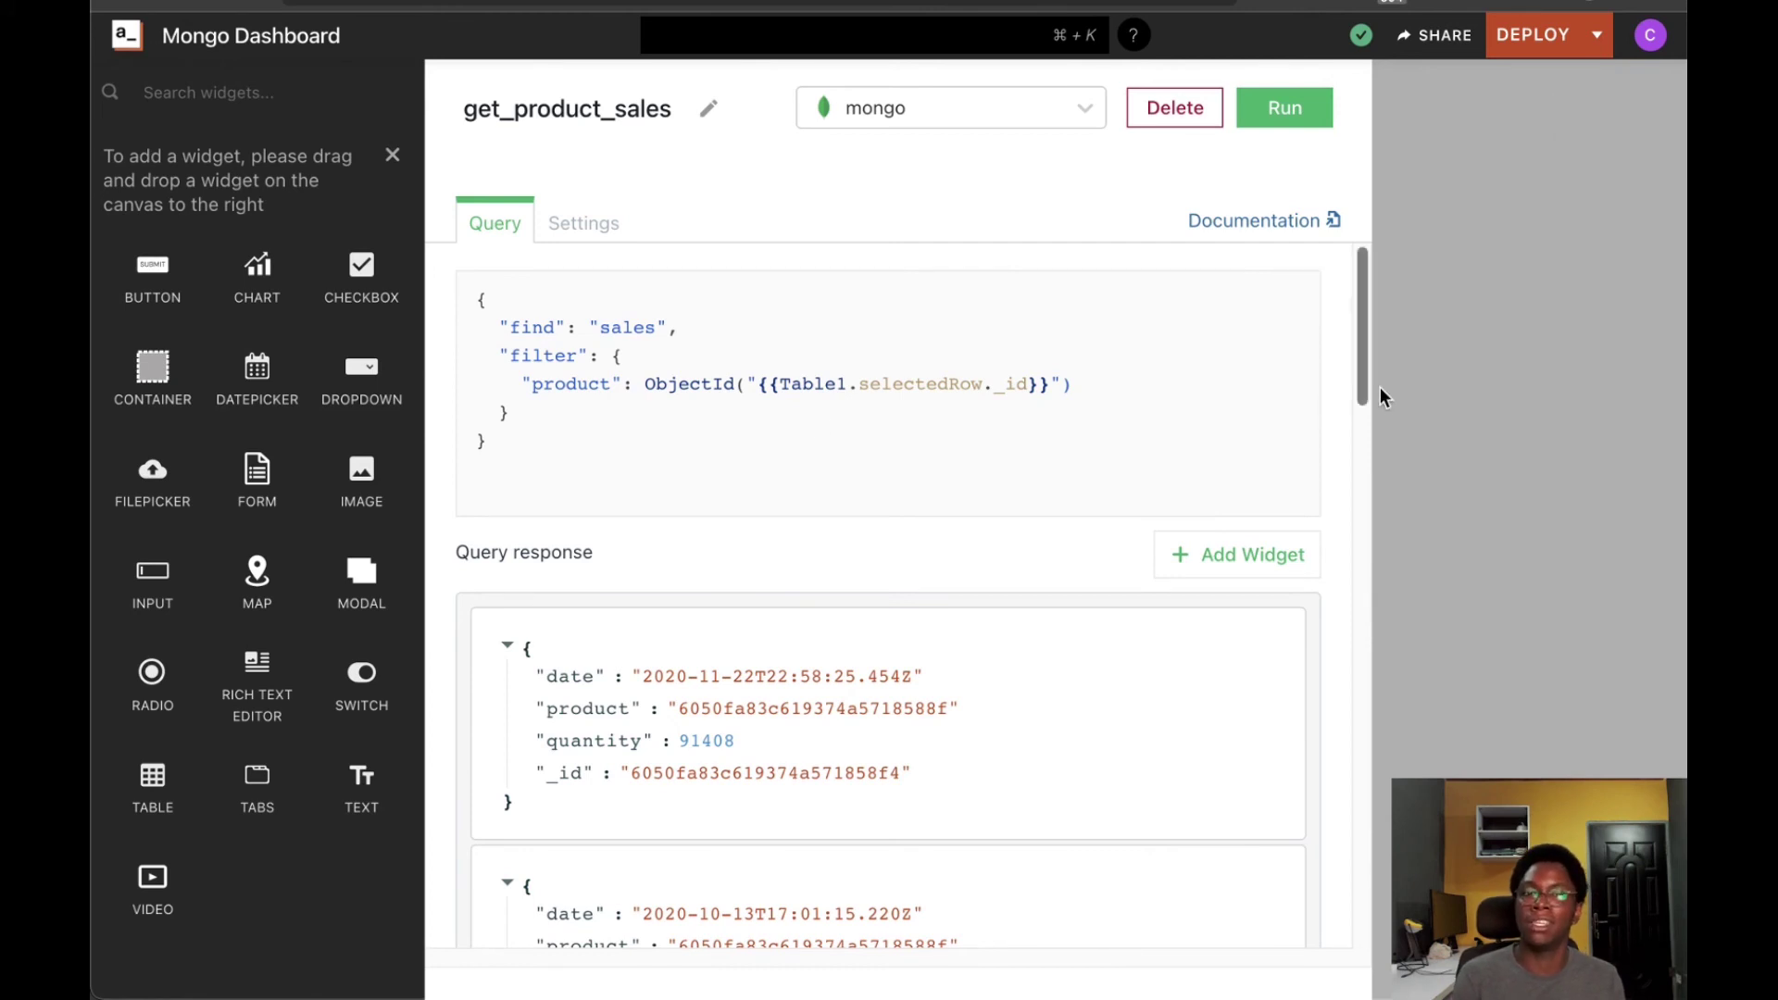
pyautogui.click(1454, 394)
# In Chart1's settings, keep the chart type as Line Chart
pyautogui.scroll(-1, 984, 303)
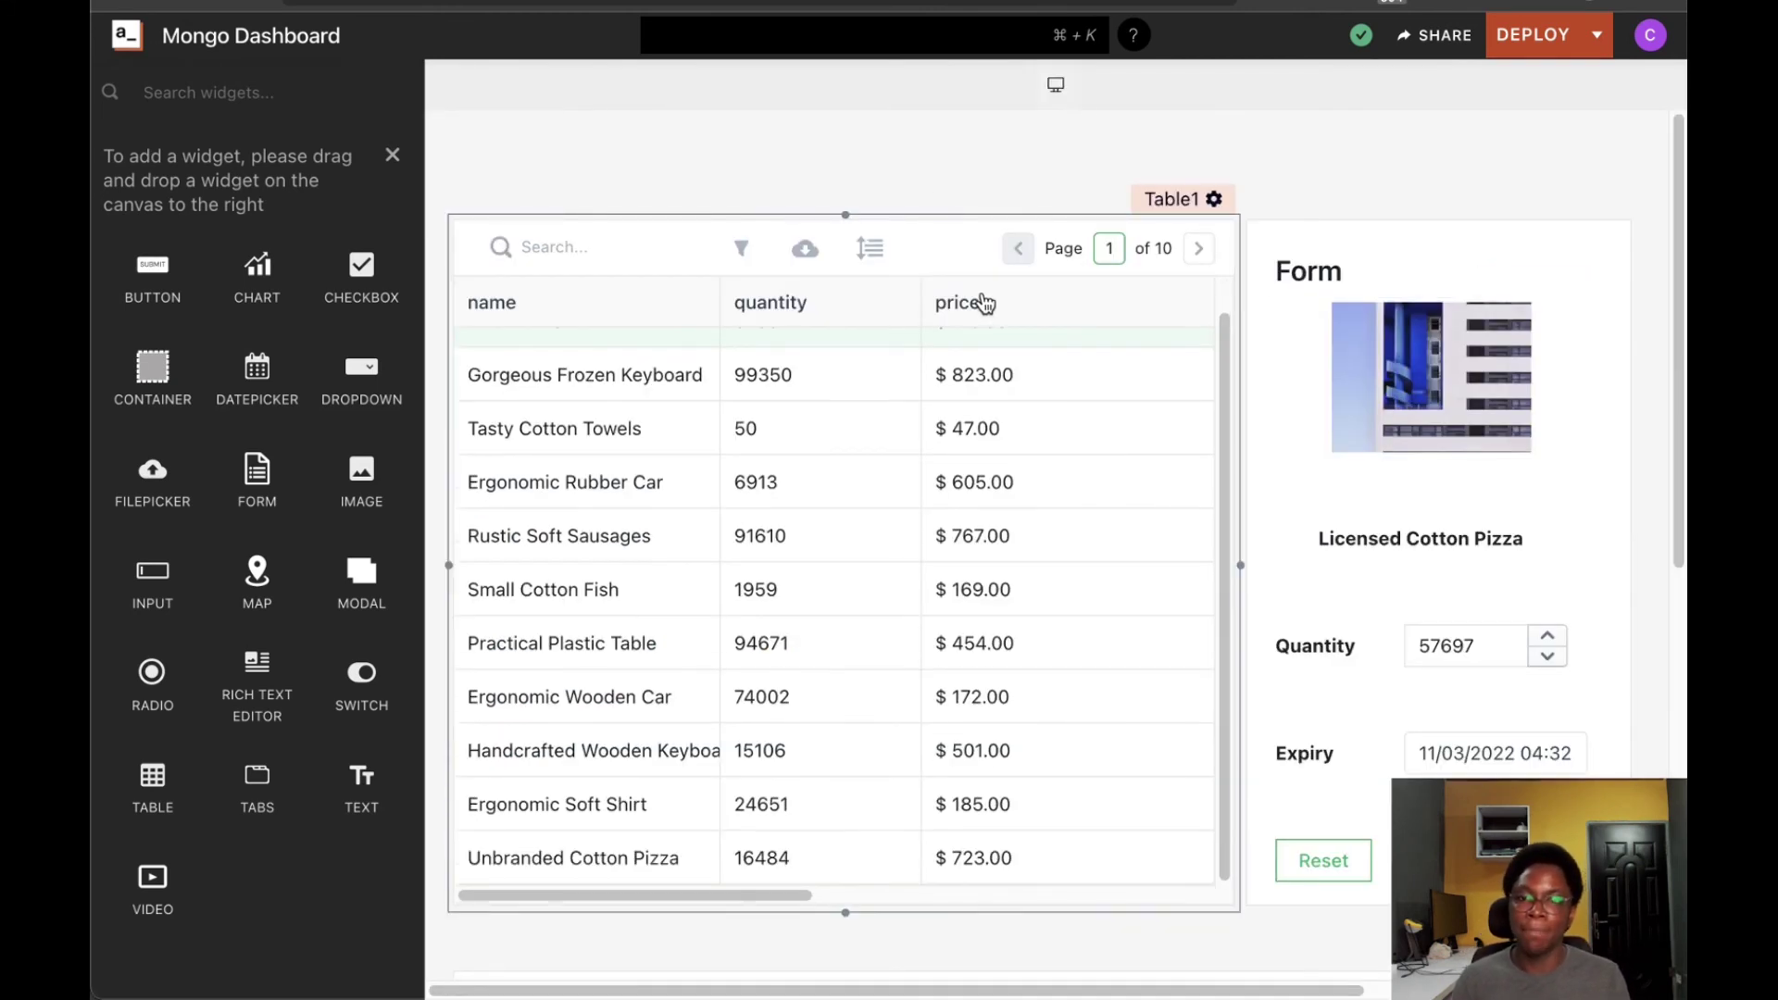
pyautogui.scroll(-7, 1236, 520)
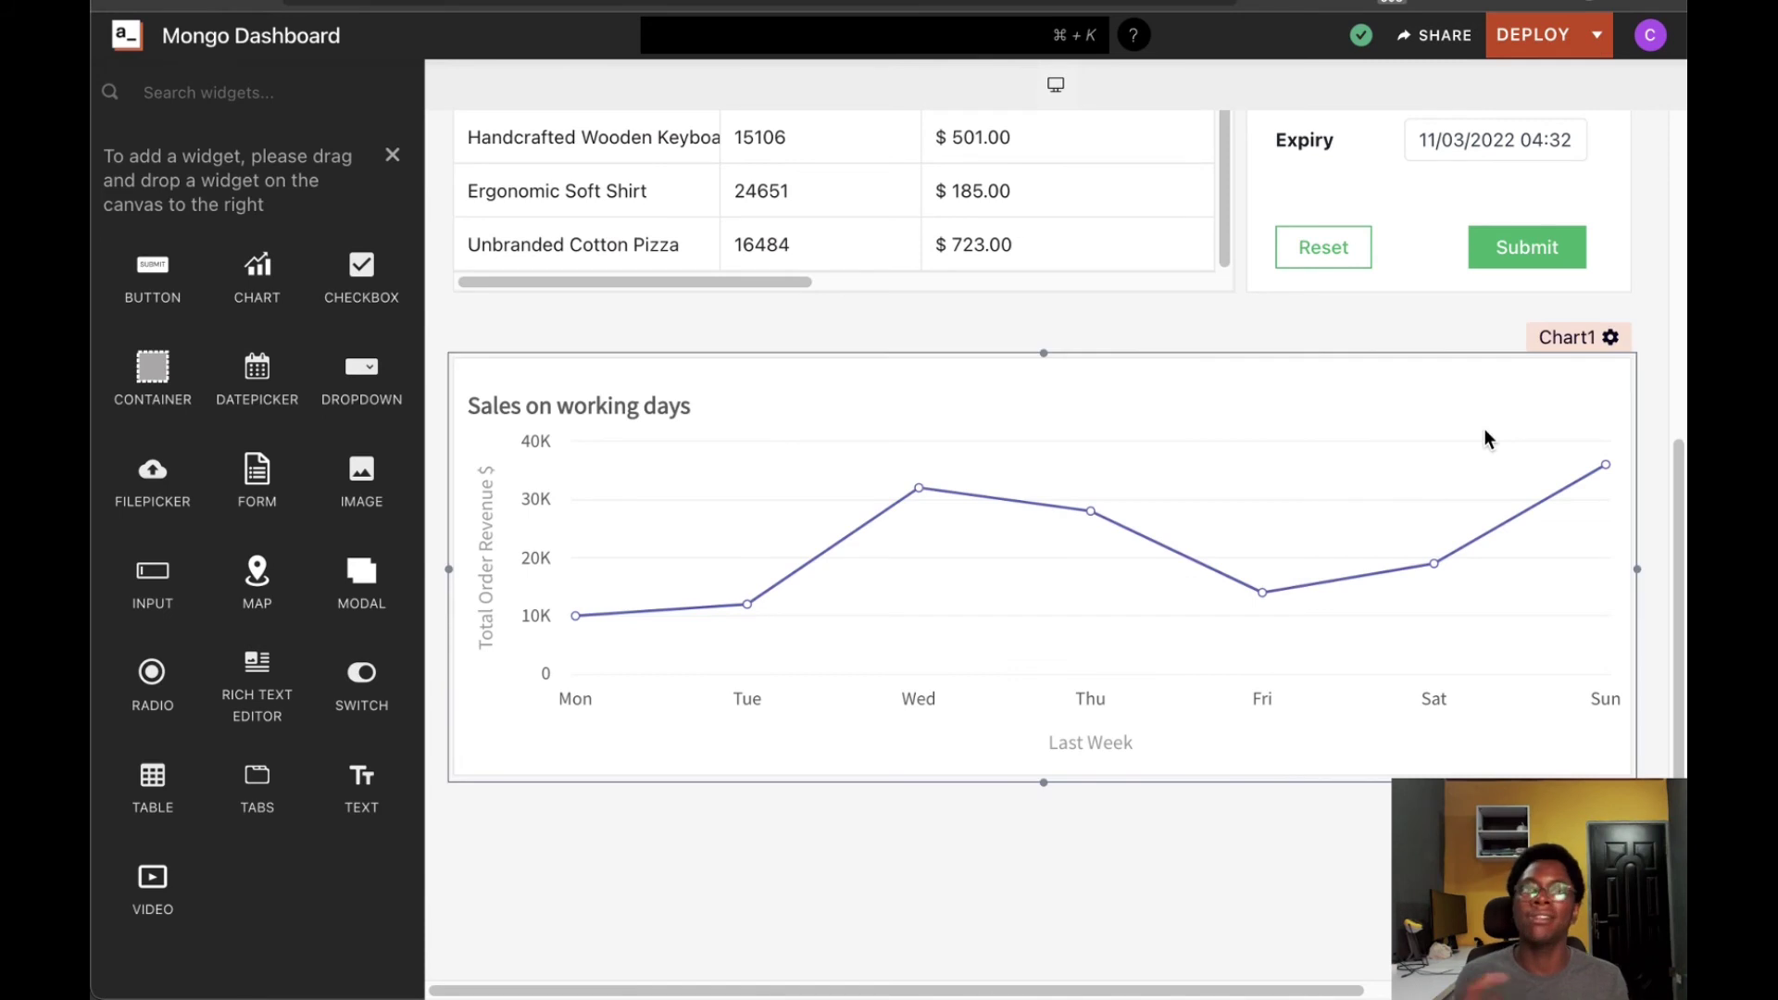
pyautogui.click(1564, 337)
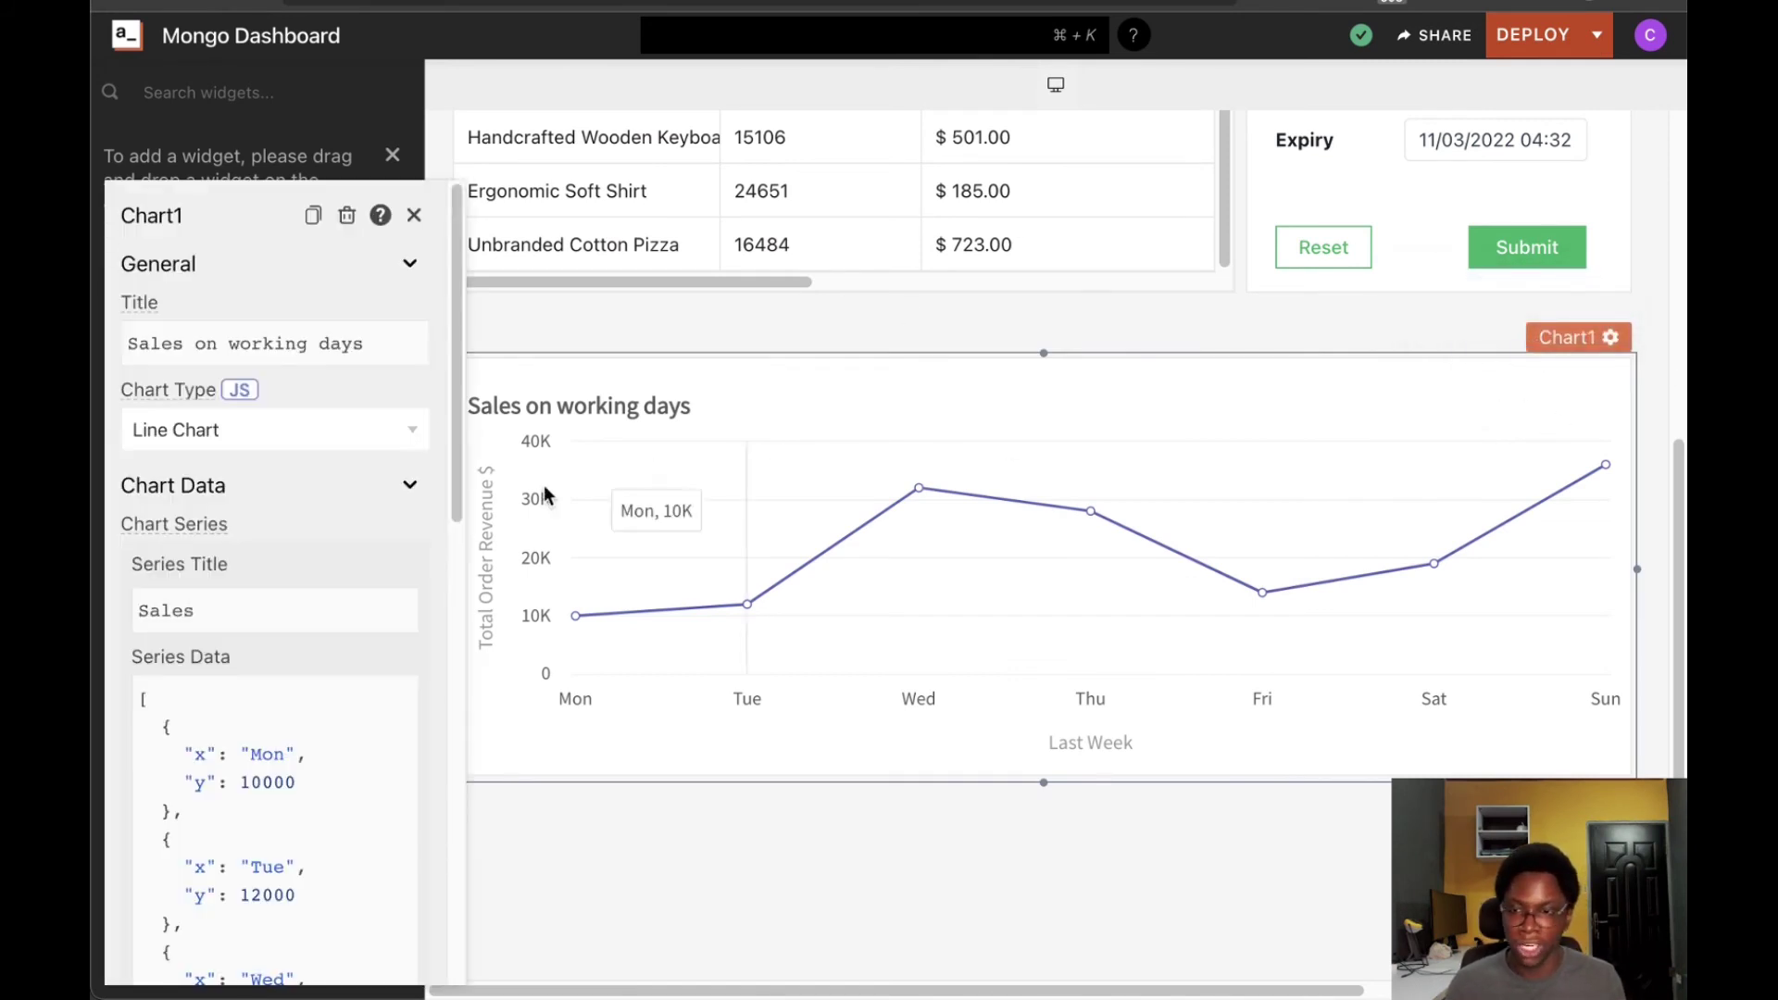
pyautogui.scroll(-1, 230, 603)
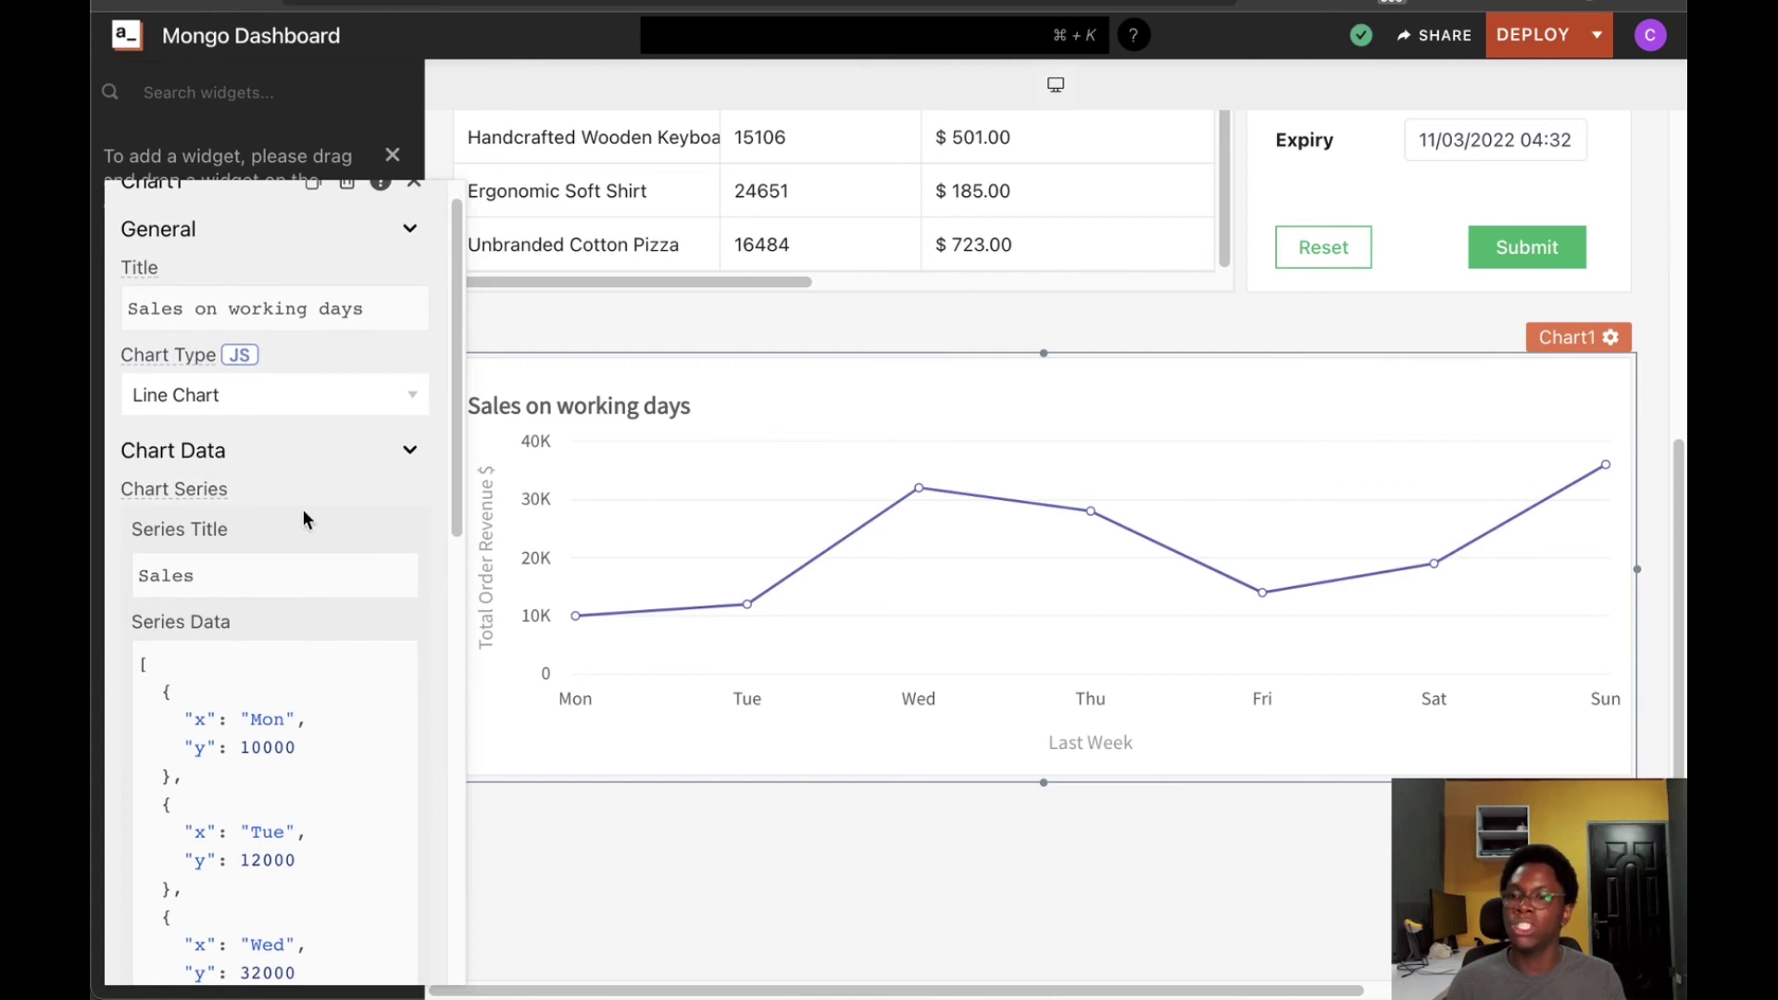
pyautogui.click(197, 396)
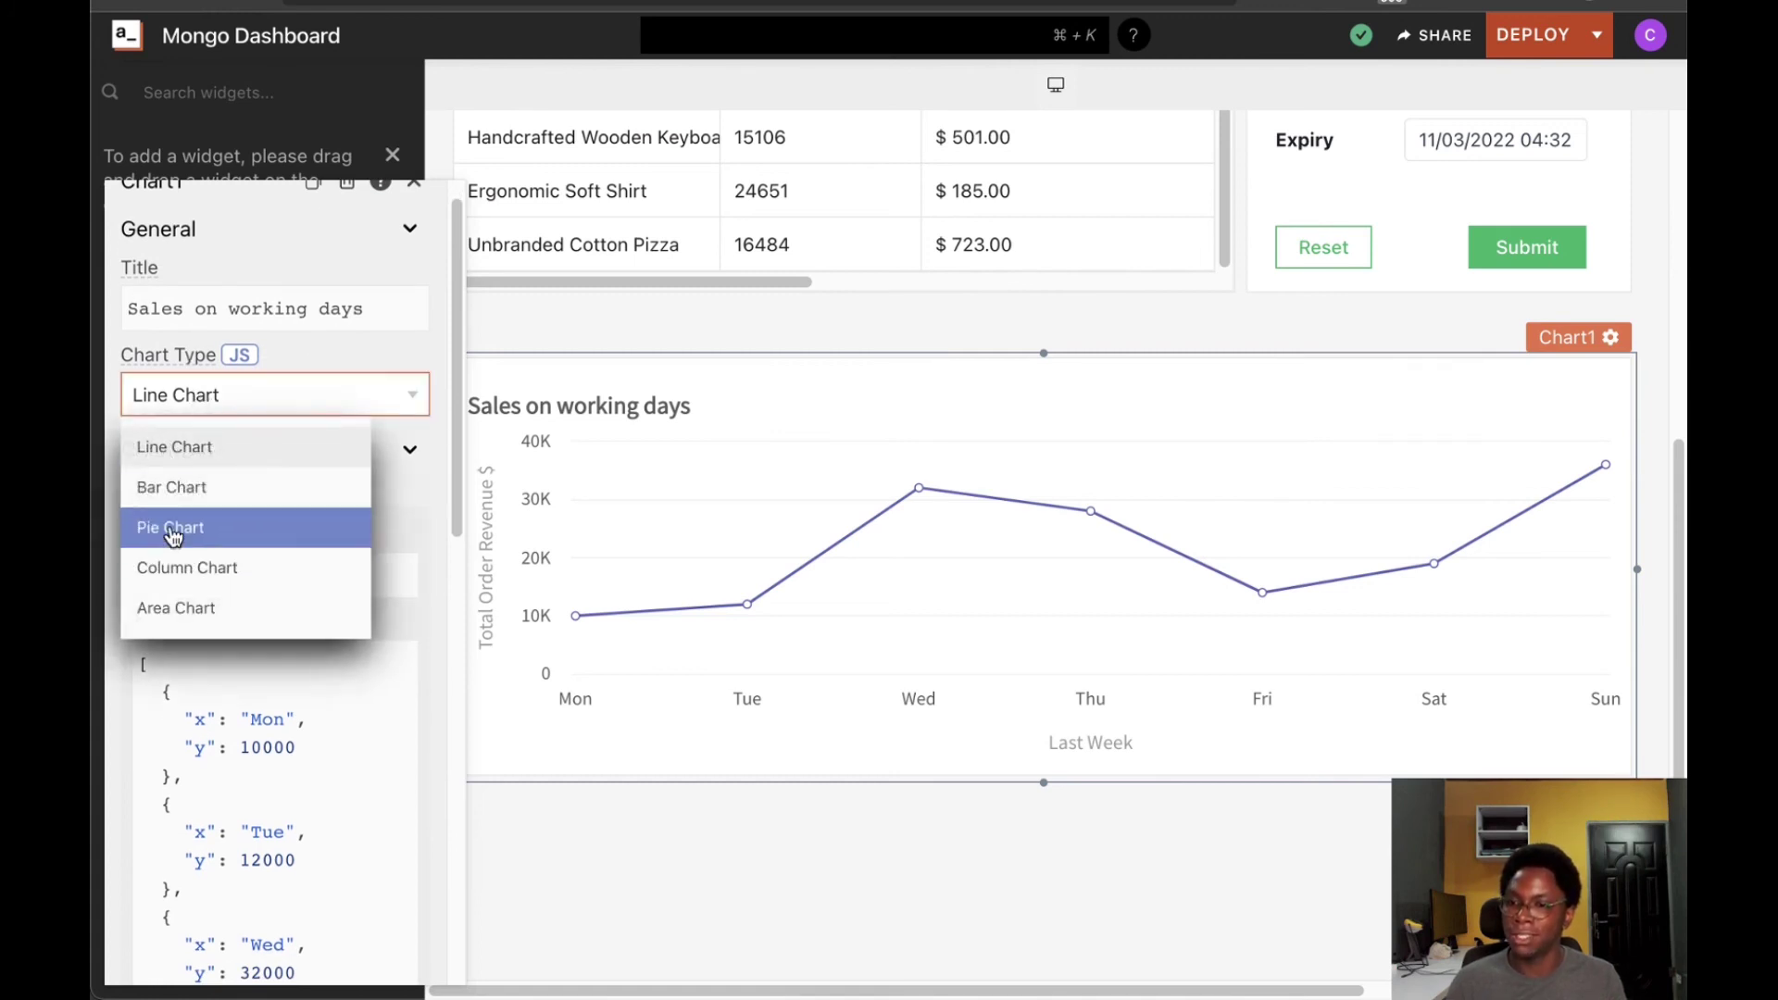
pyautogui.click(204, 449)
# Inspect the Series Data's Mon sample object and its 10000 y value
pyautogui.scroll(-3, 213, 551)
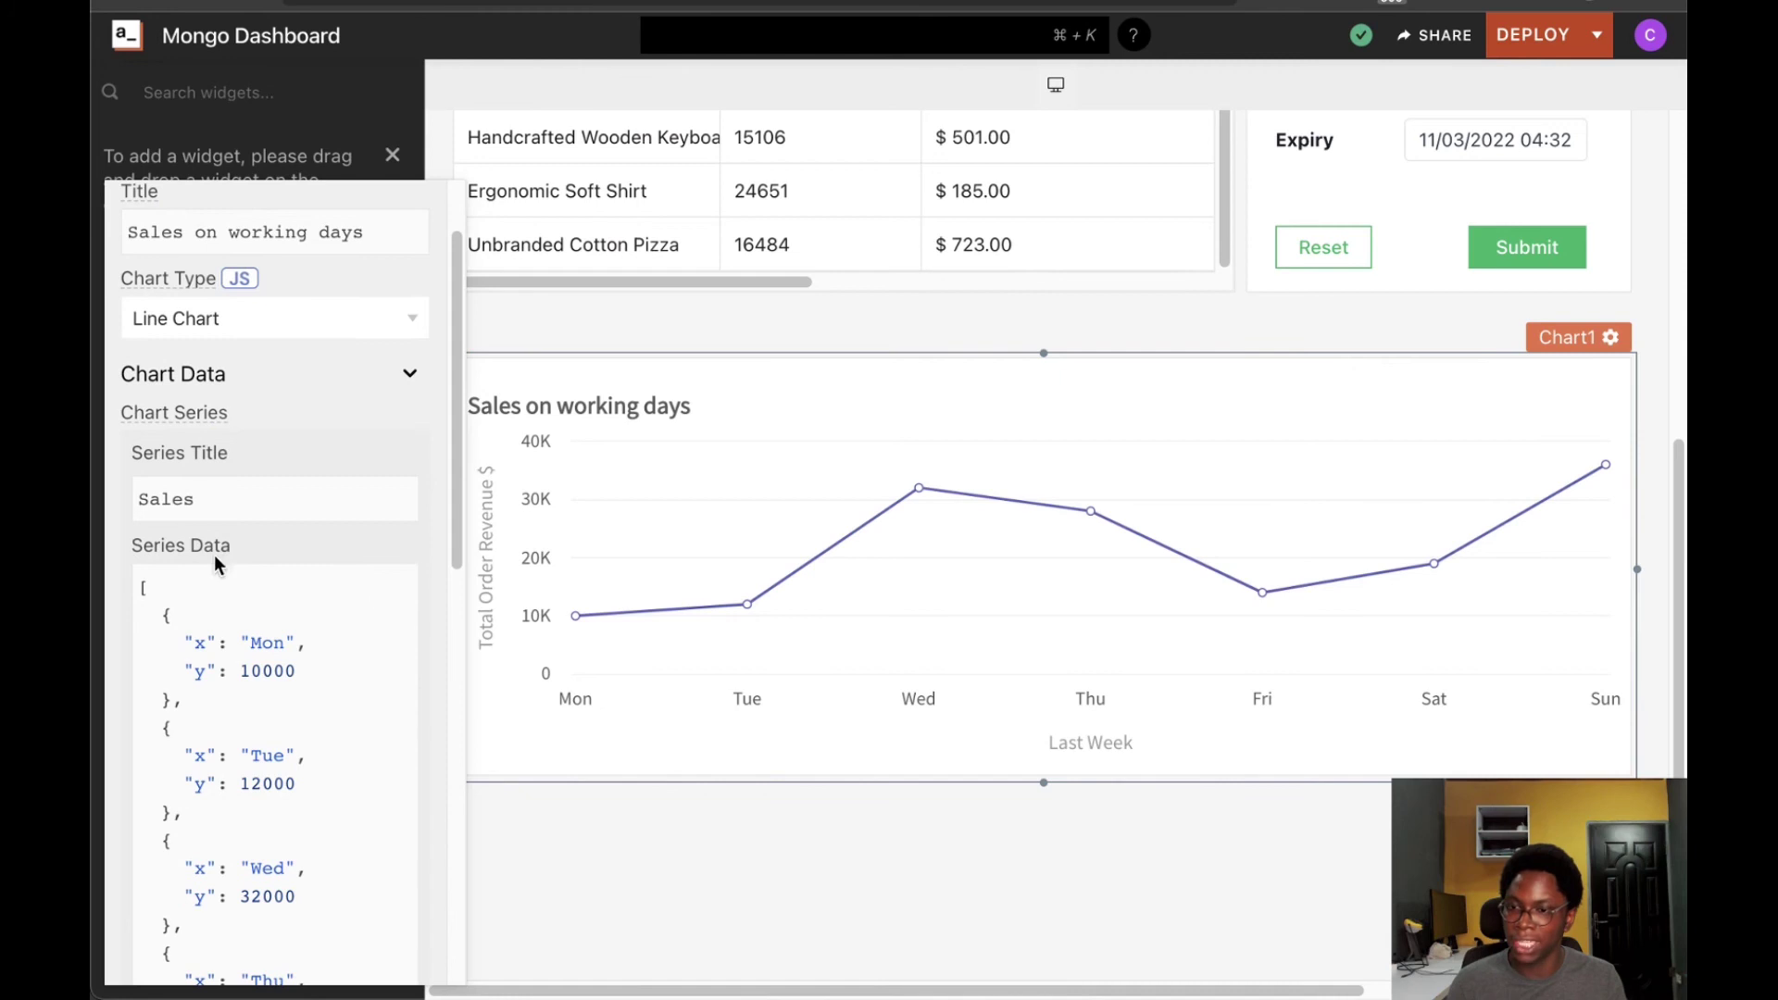
pyautogui.scroll(-2, 226, 600)
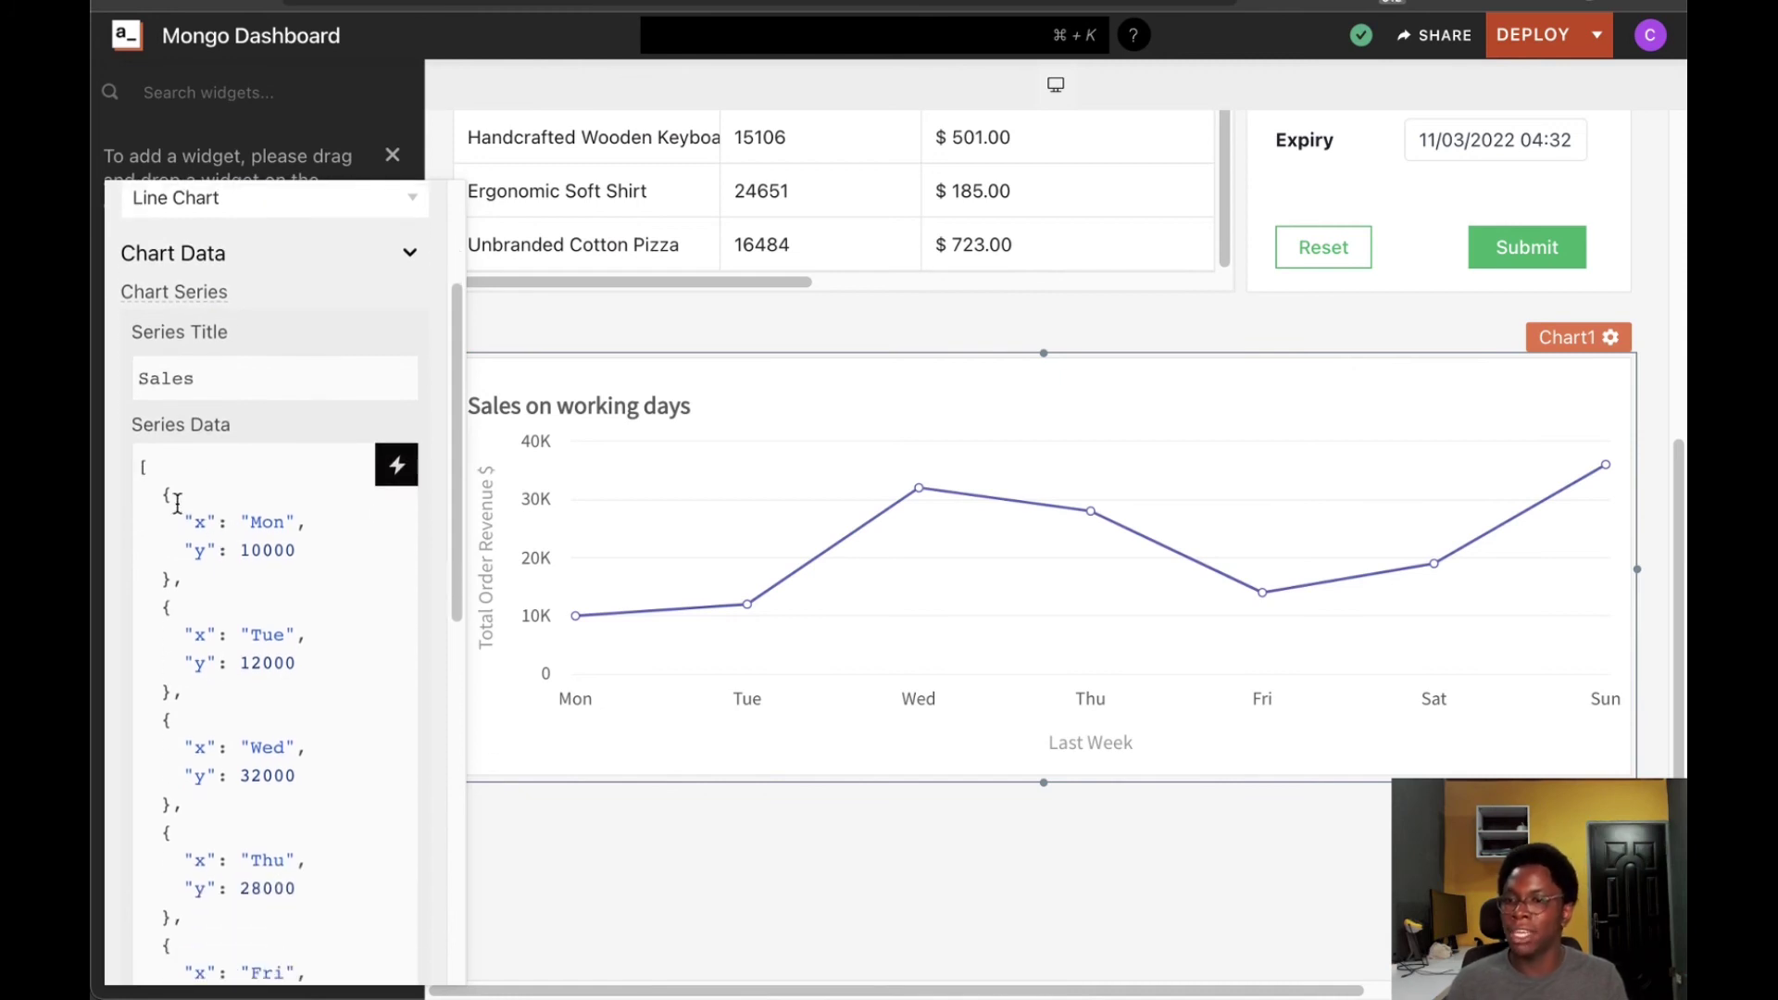
pyautogui.scroll(-1, 210, 508)
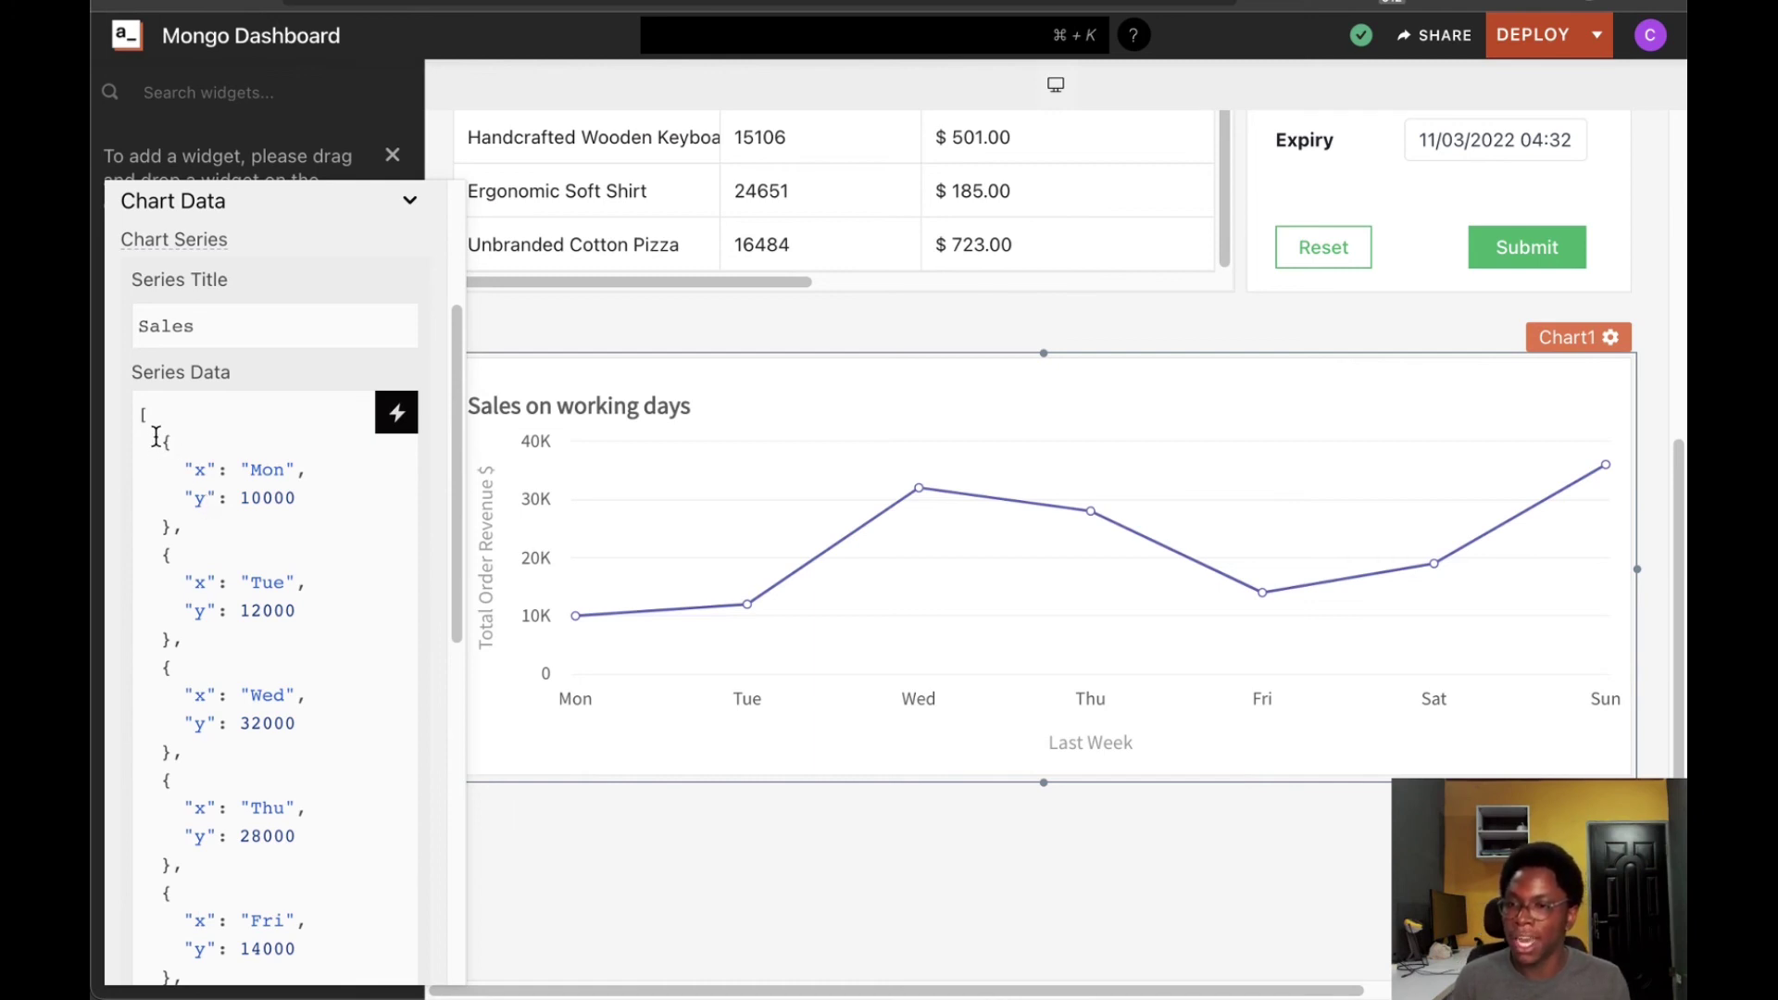
pyautogui.click(137, 414)
pyautogui.moveTo(157, 472); pyautogui.dragTo(185, 548)
pyautogui.click(182, 541)
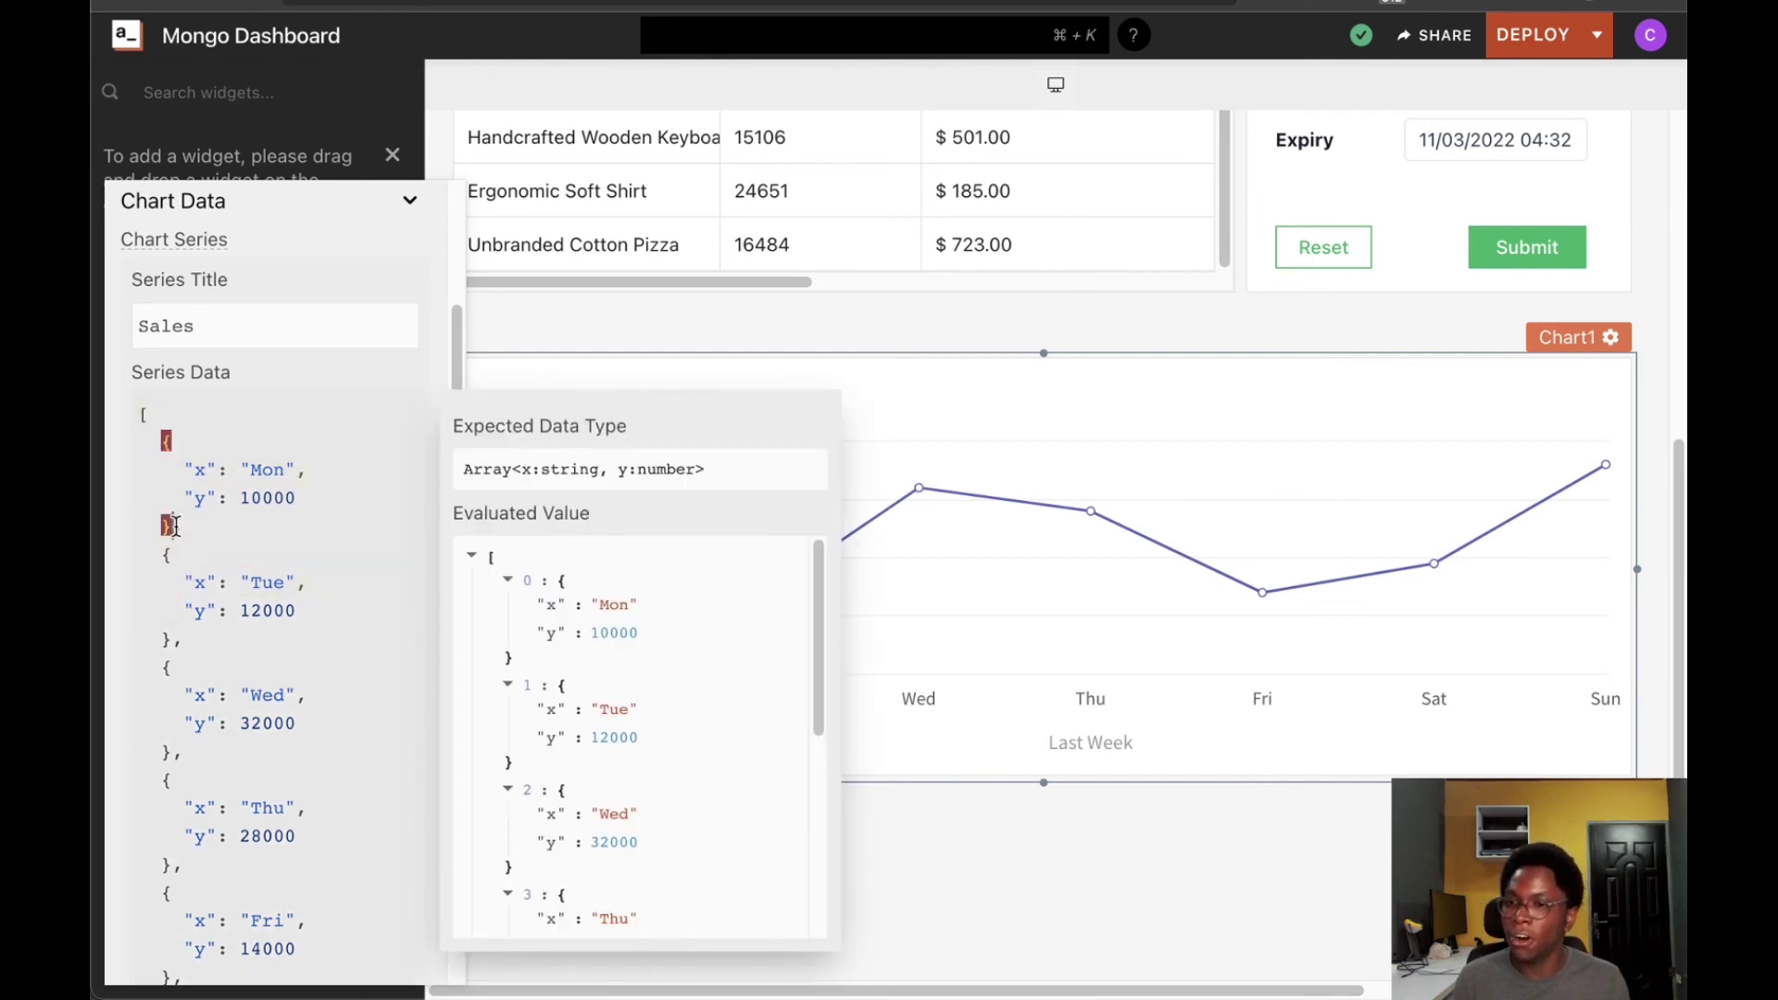
pyautogui.moveTo(157, 437); pyautogui.dragTo(333, 470)
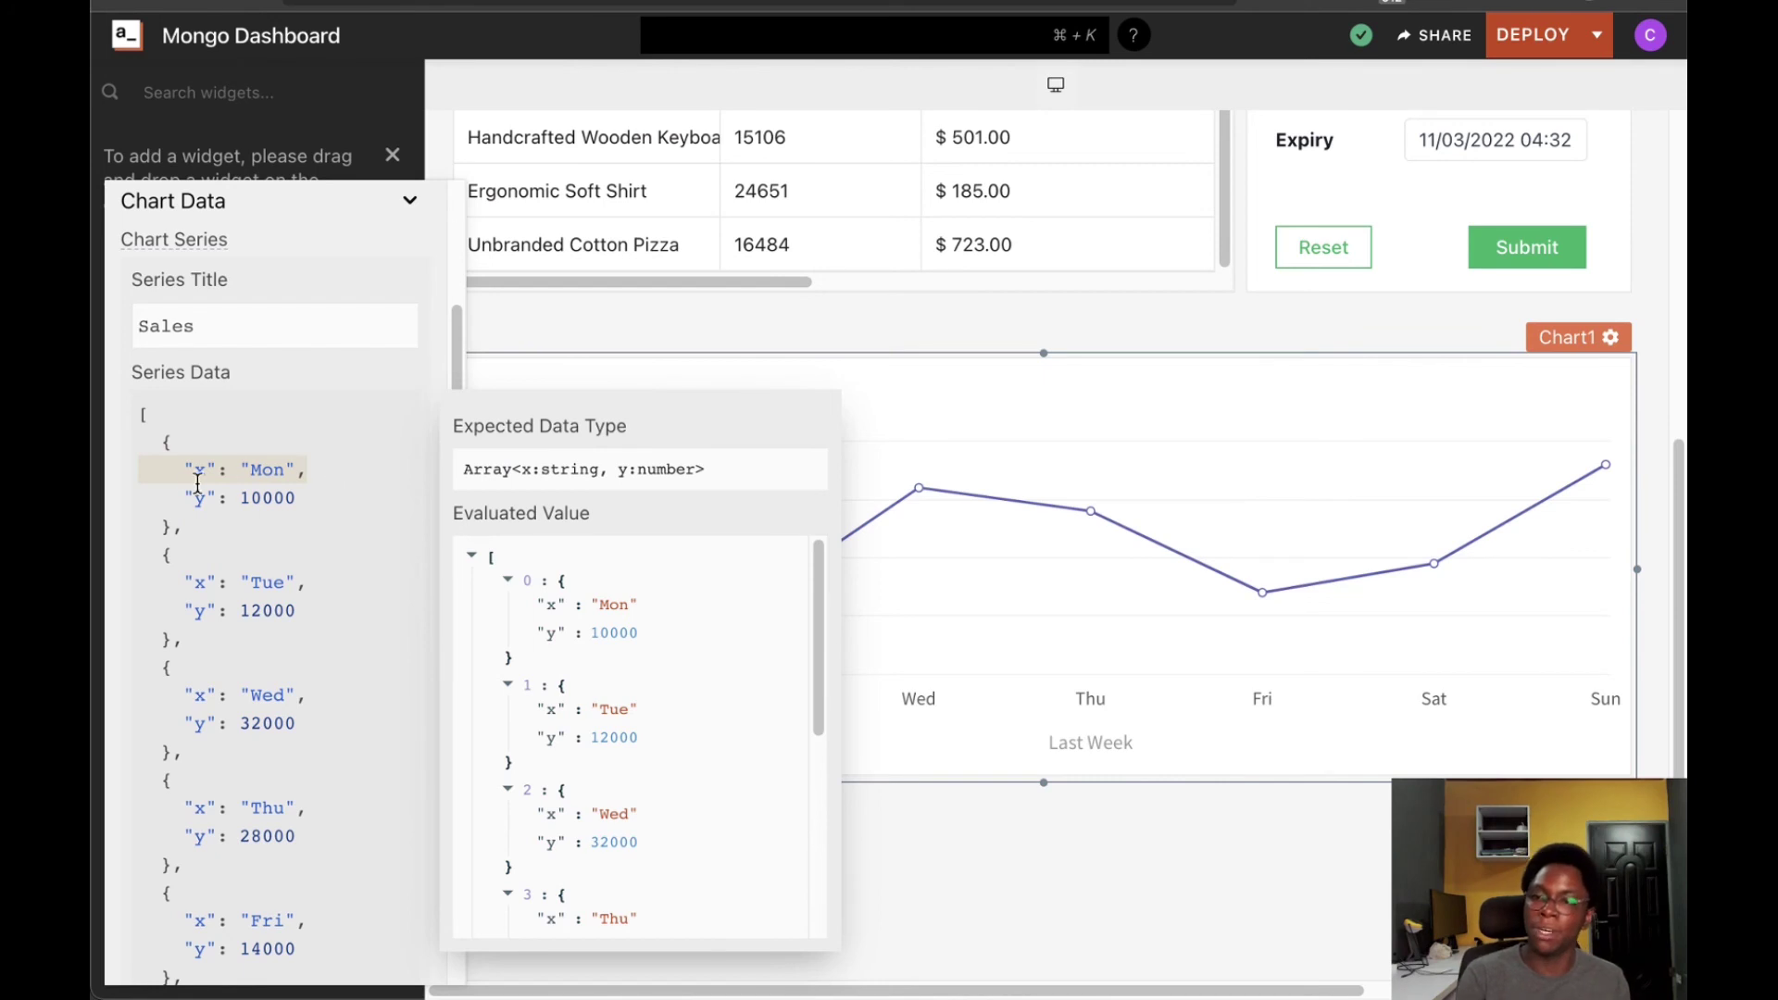
pyautogui.moveTo(184, 498); pyautogui.dragTo(334, 496)
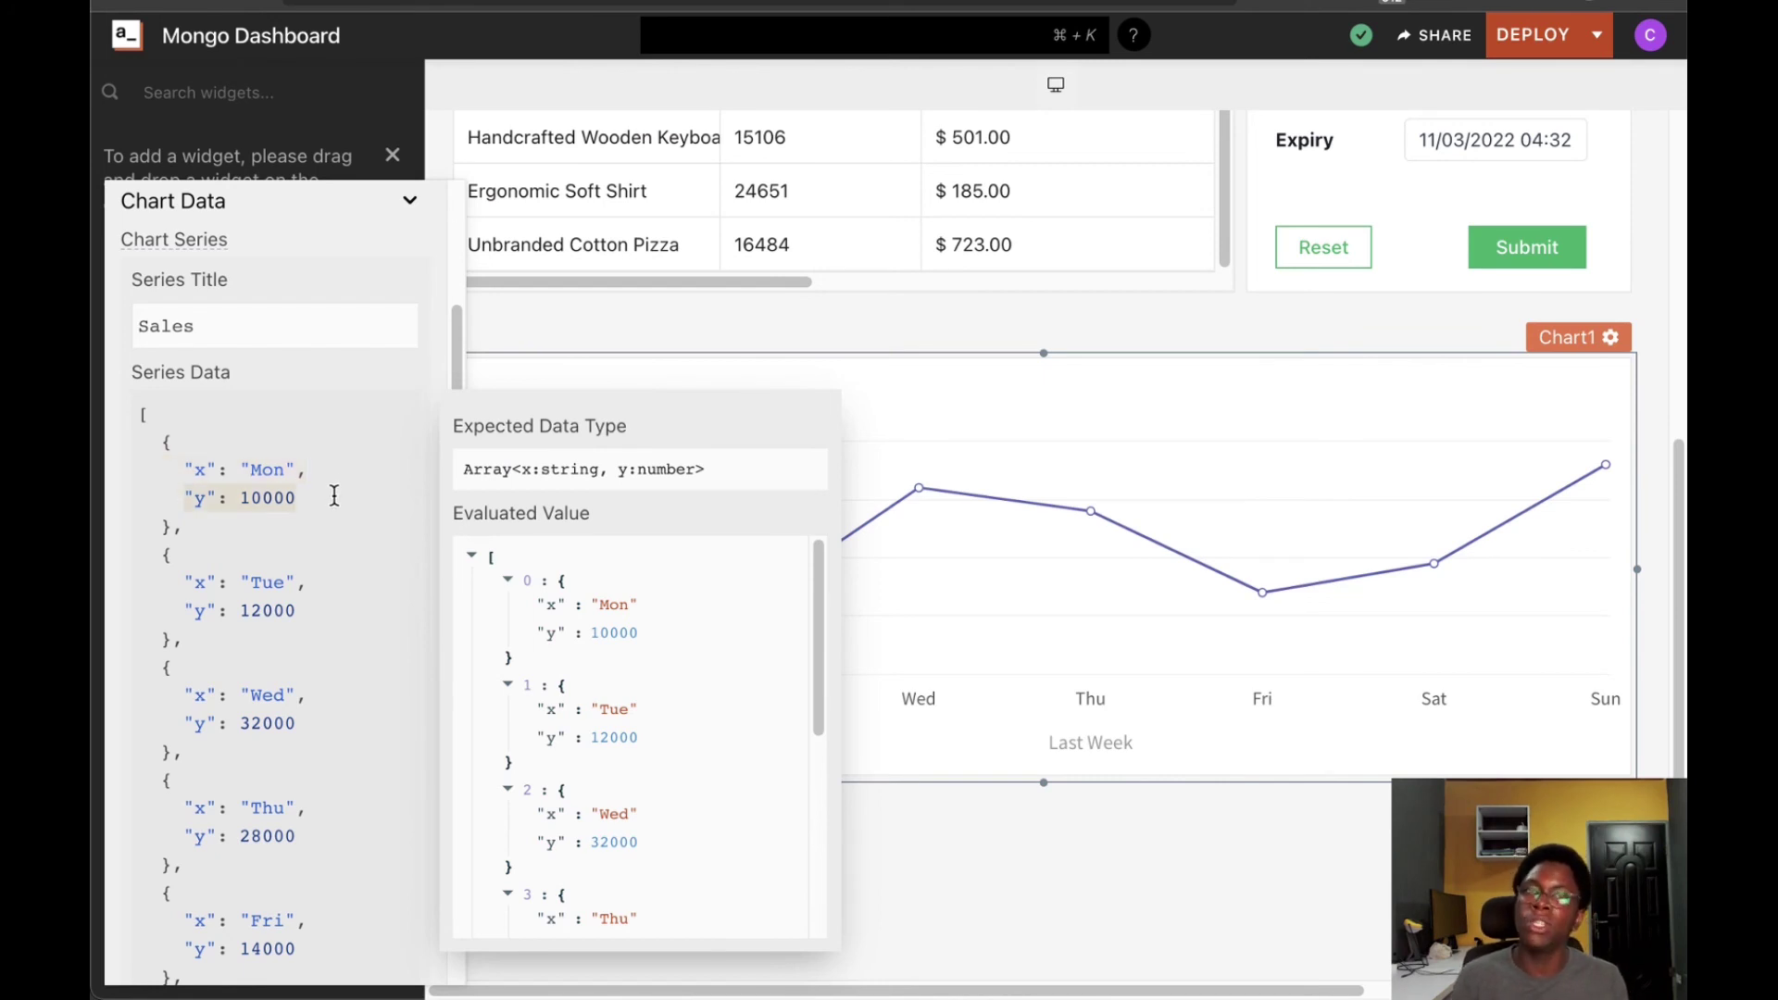
pyautogui.click(334, 496)
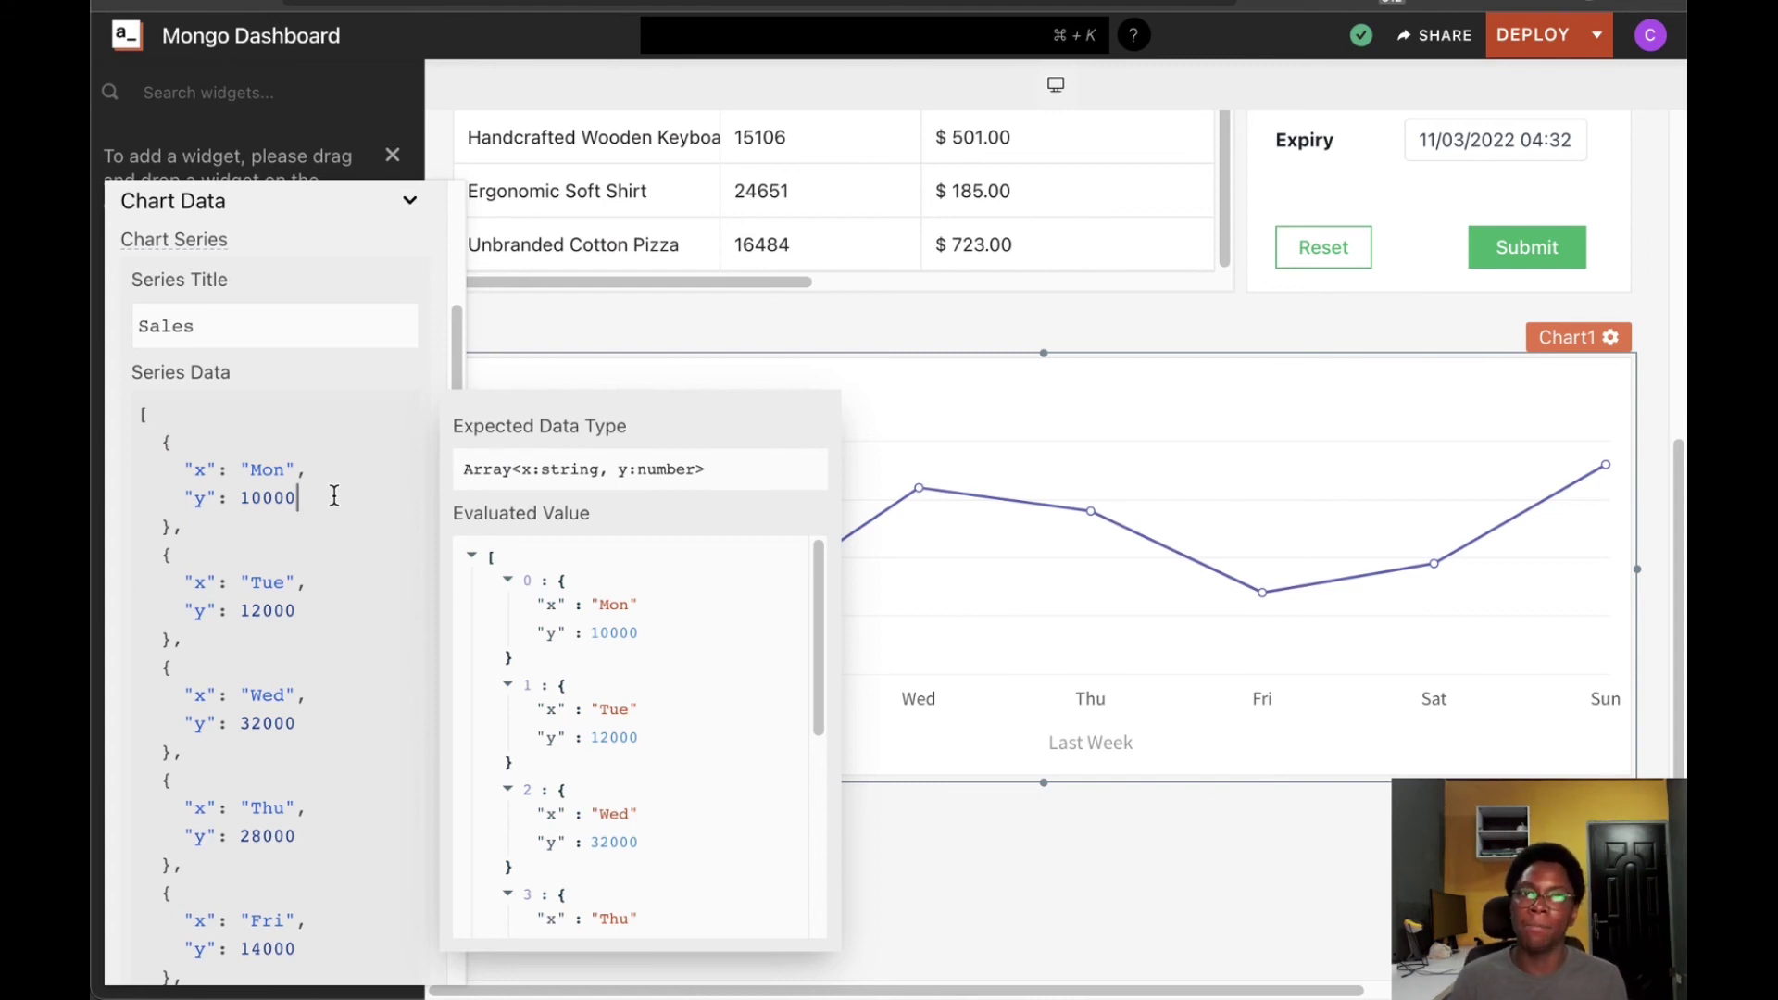
pyautogui.write('å')
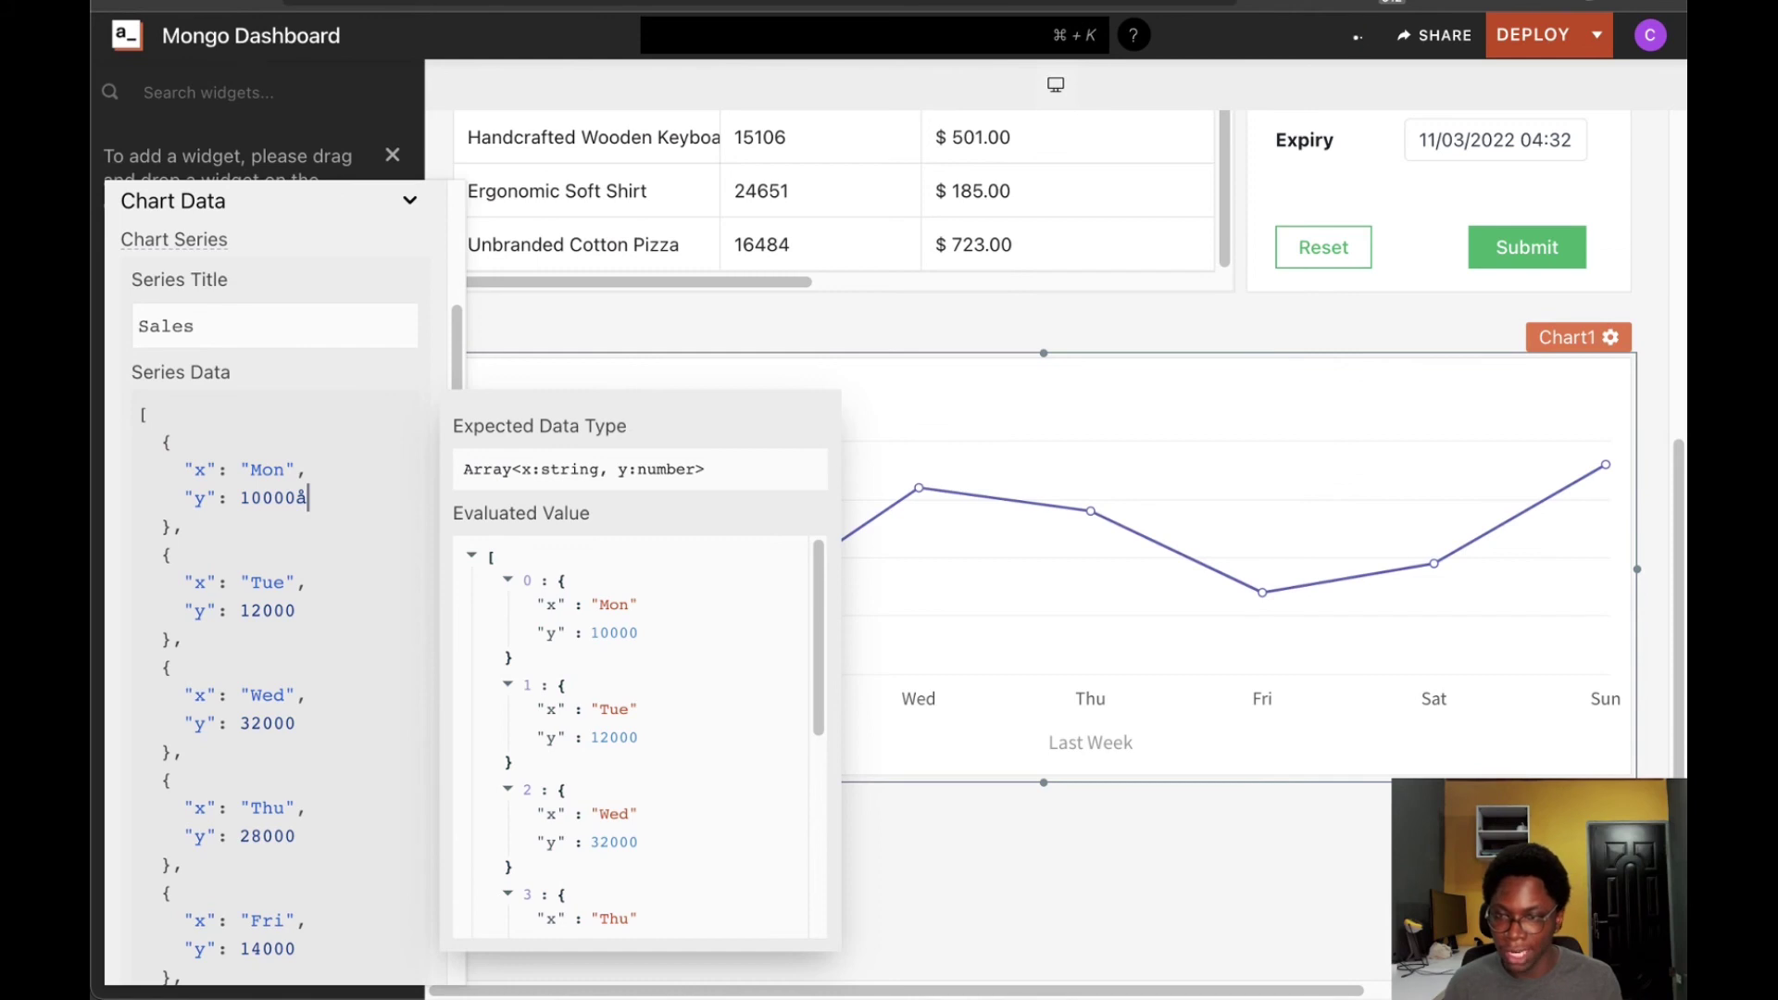
# Replace Series Data with get_product_sales.data mapped to x: s.date and y: s.quantity
pyautogui.hotkey('ctrl', 'a')
pyautogui.press('BackSpace')
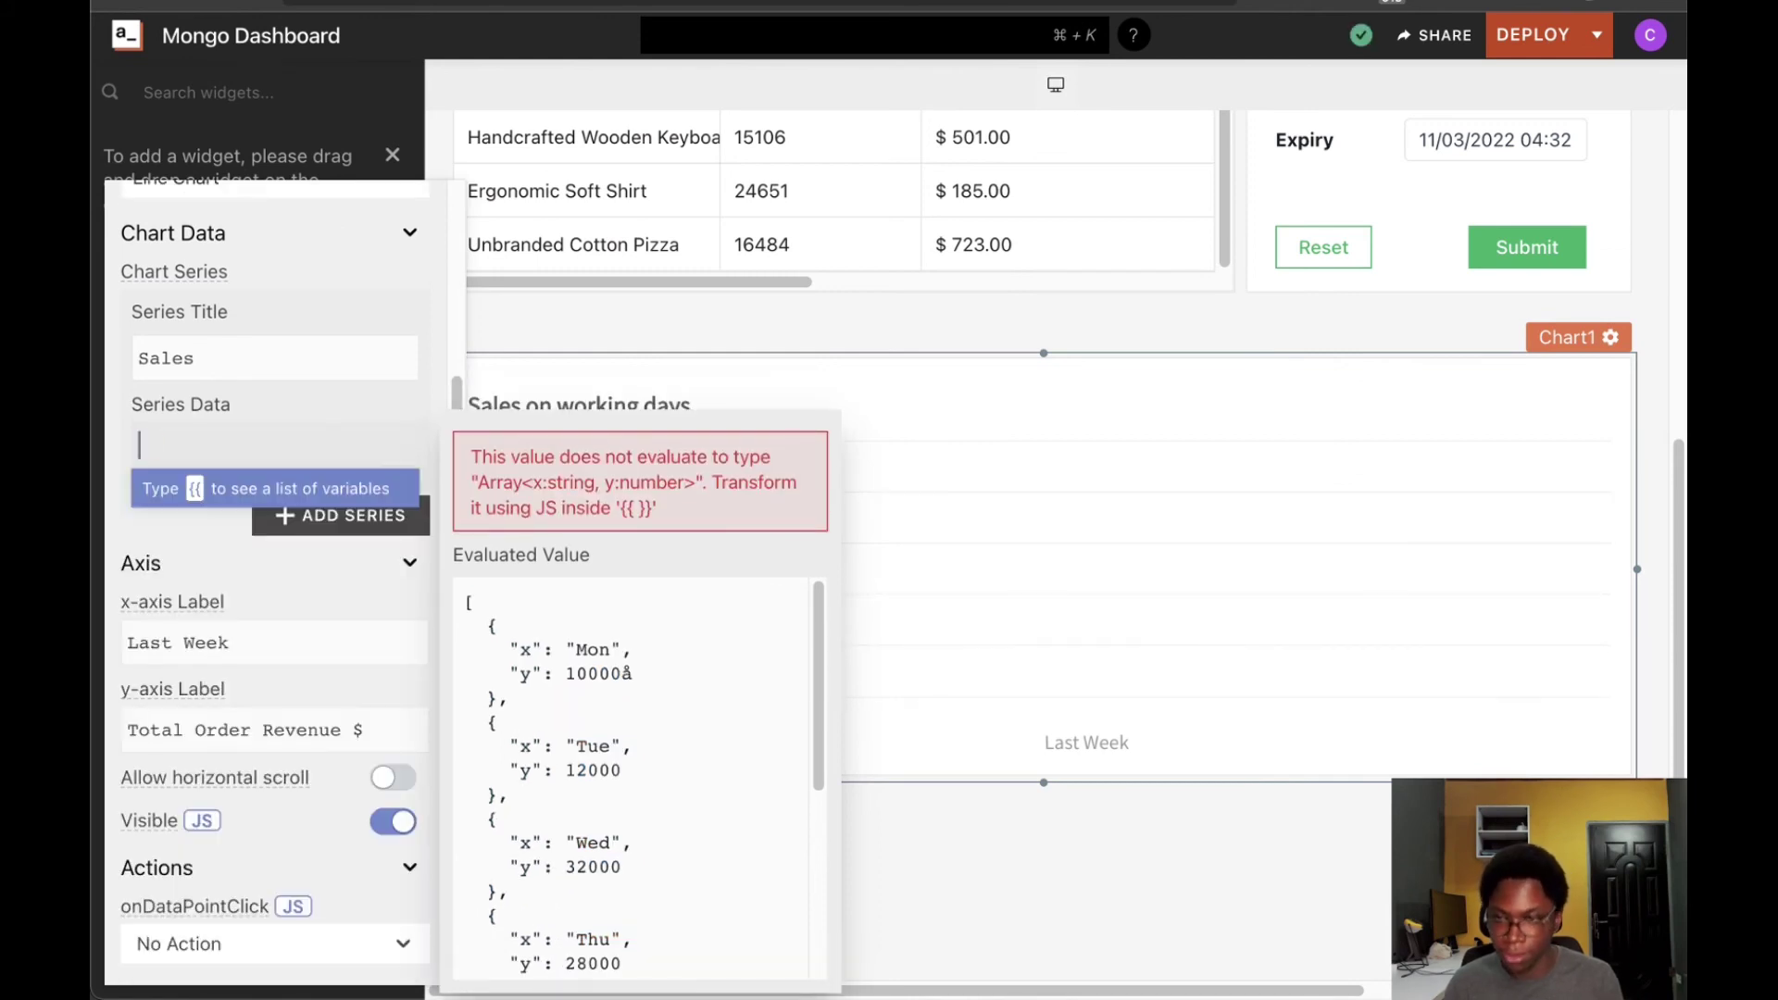
pyautogui.write('{{')
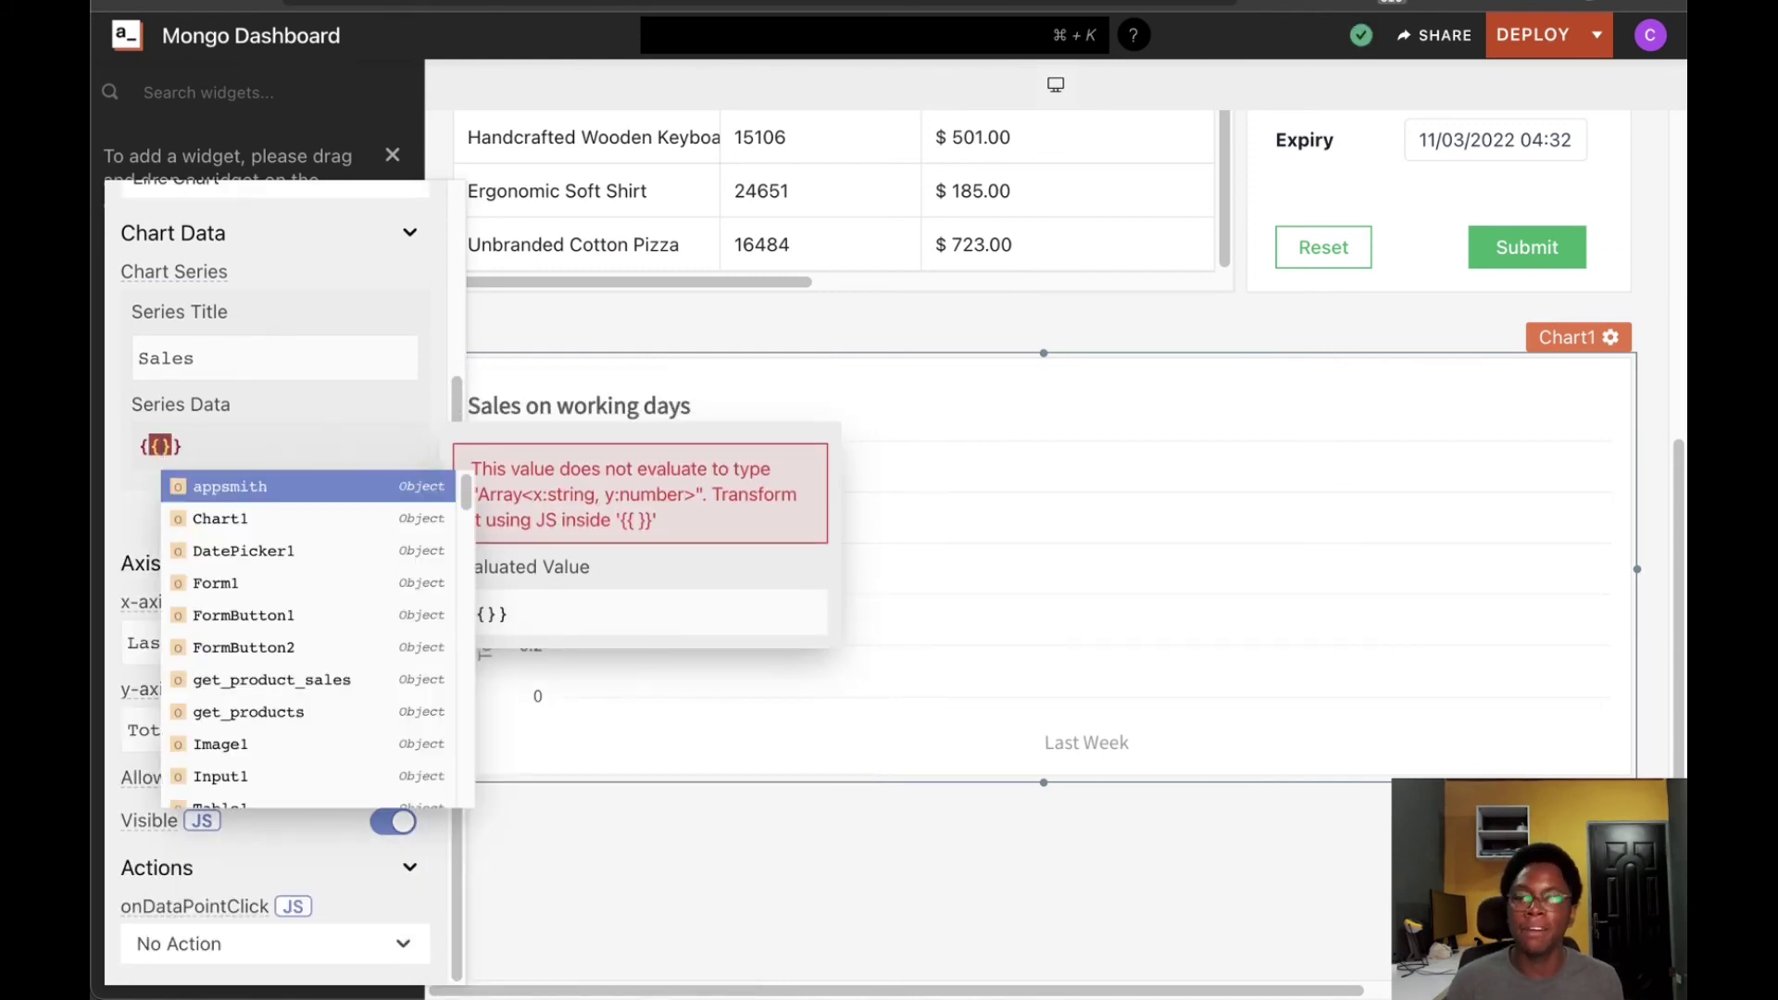
pyautogui.click(268, 687)
pyautogui.write('.da')
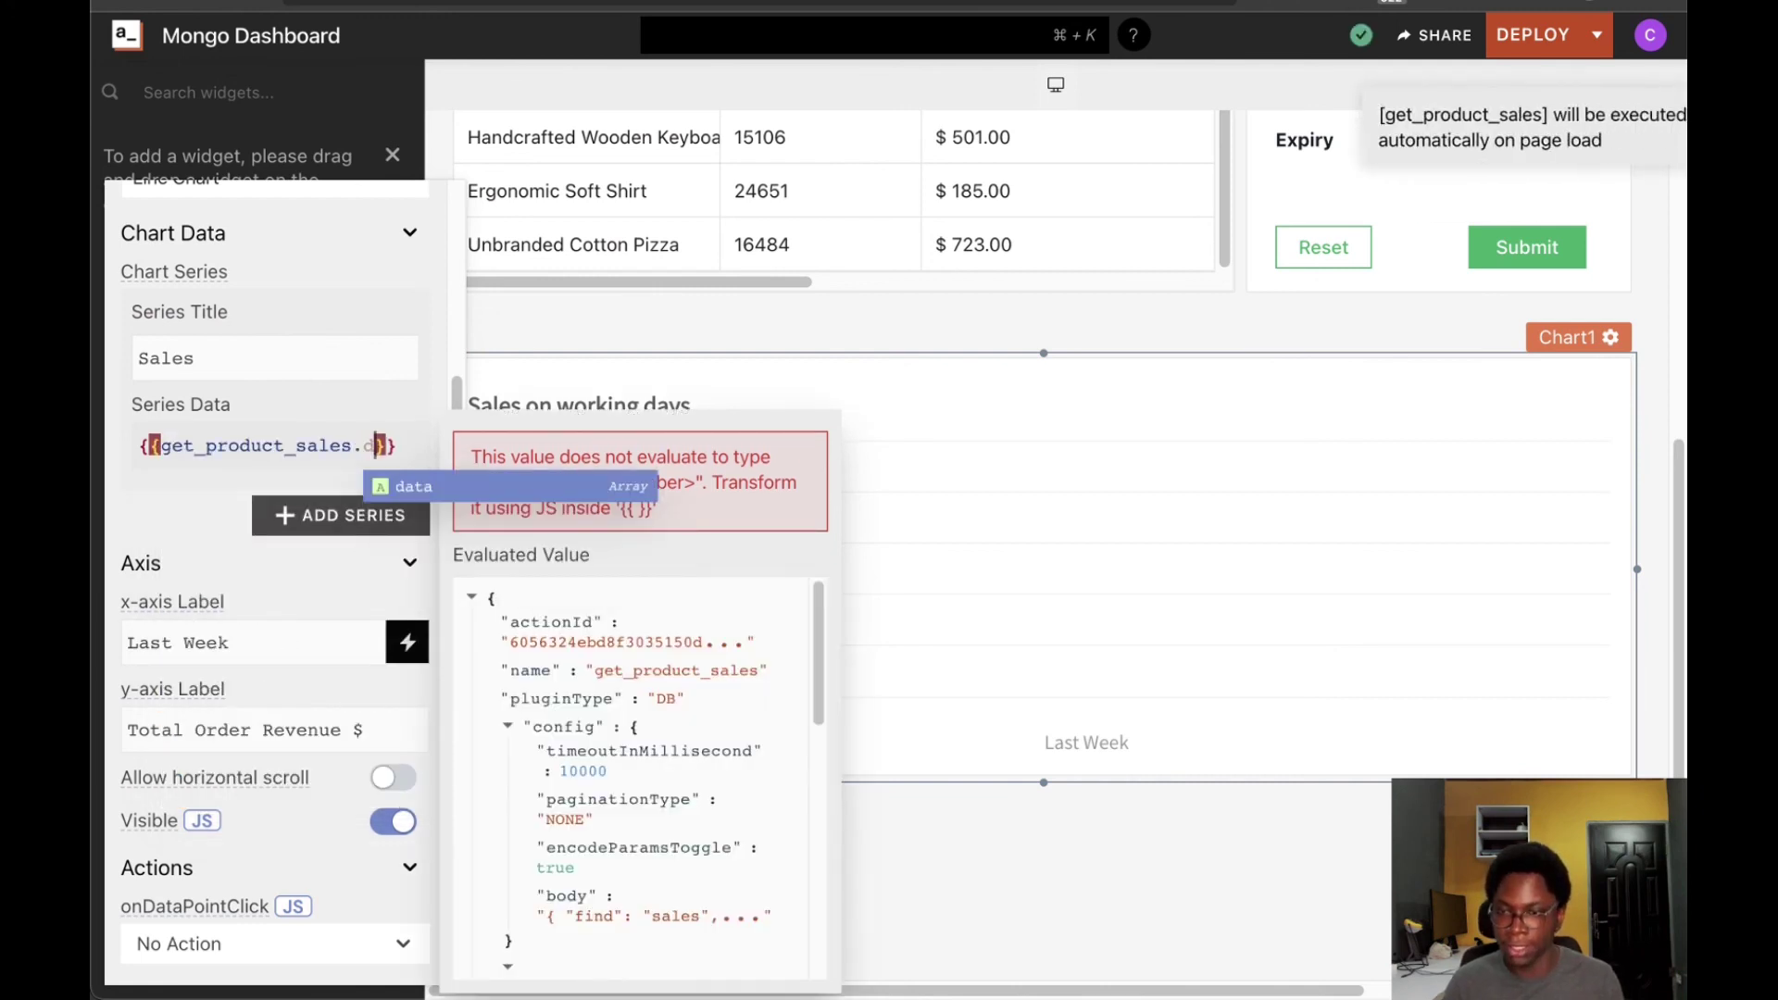
pyautogui.write('ta')
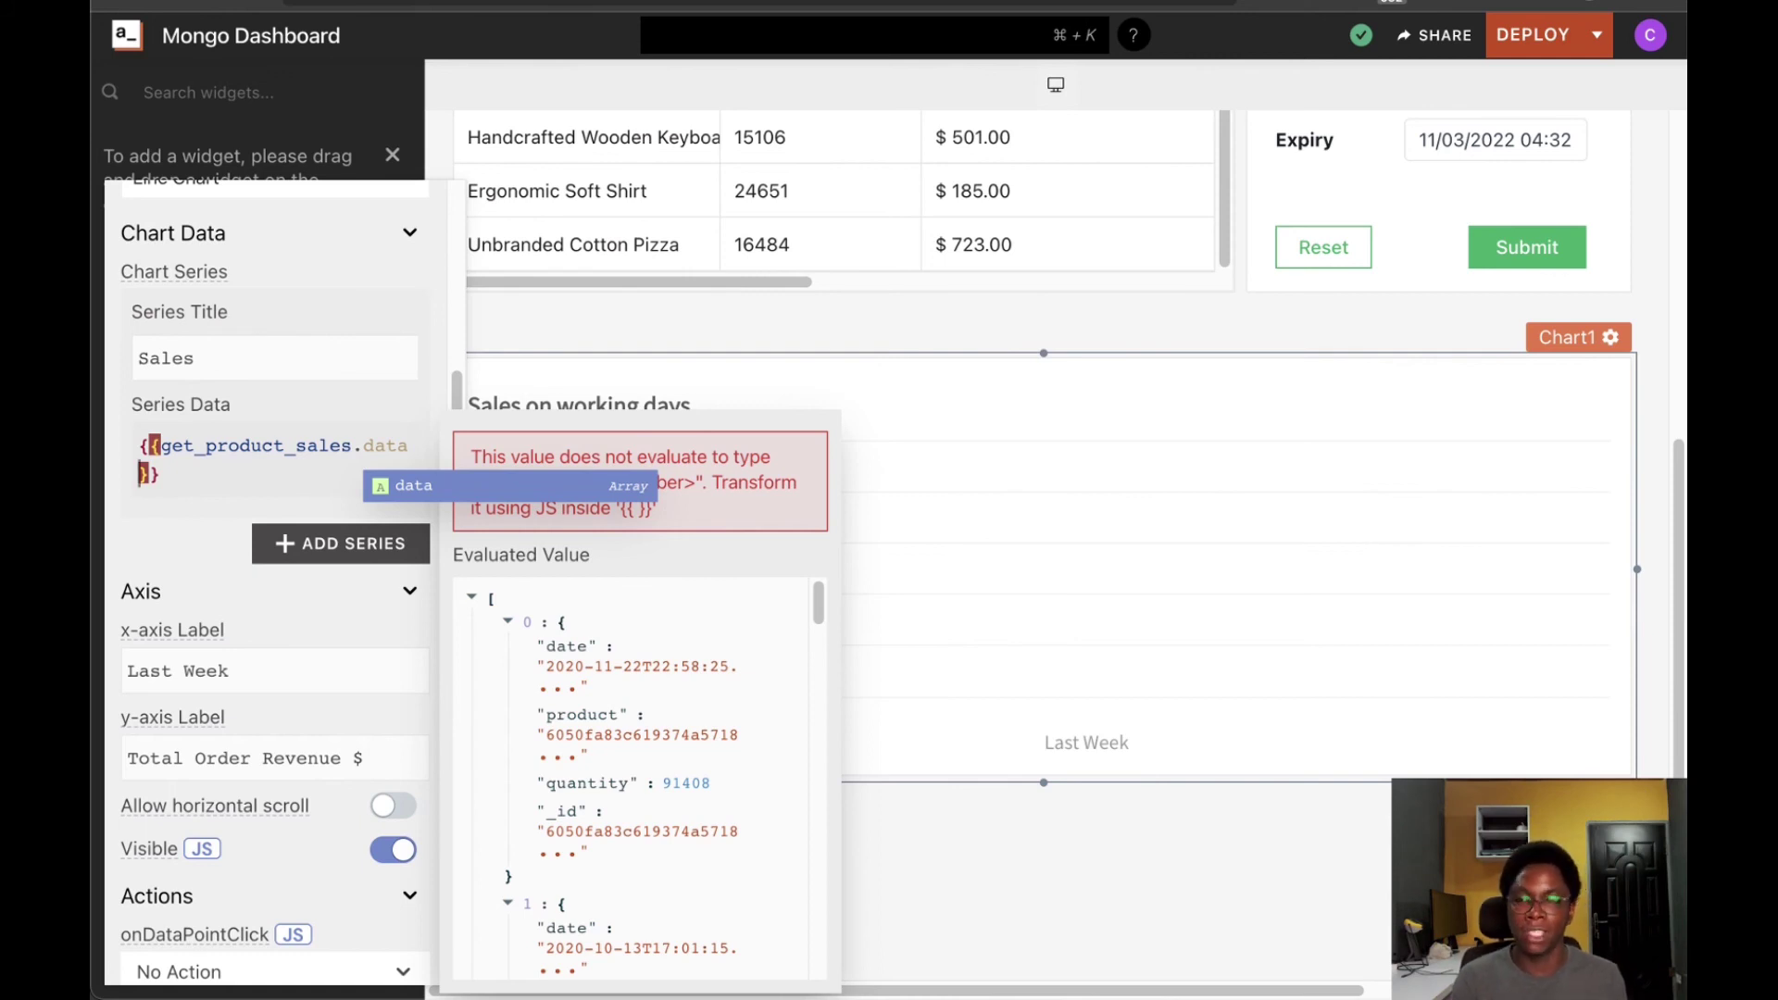
pyautogui.write('.map')
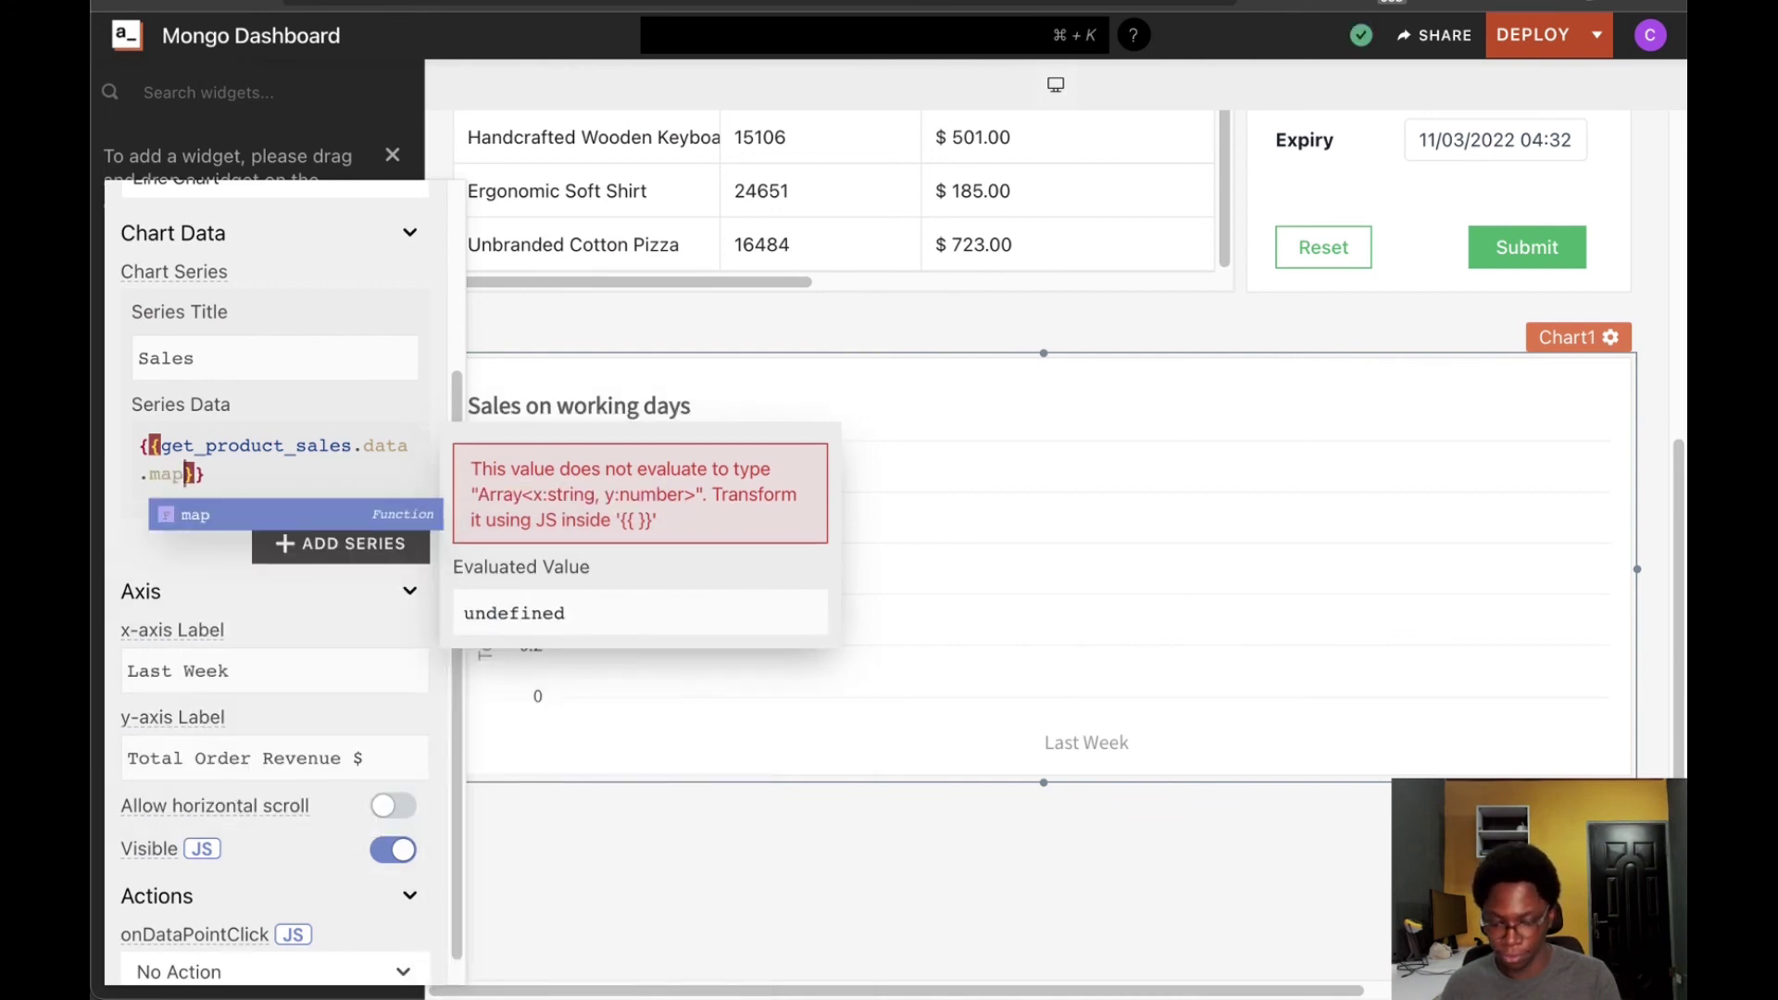
pyautogui.write('(s ')
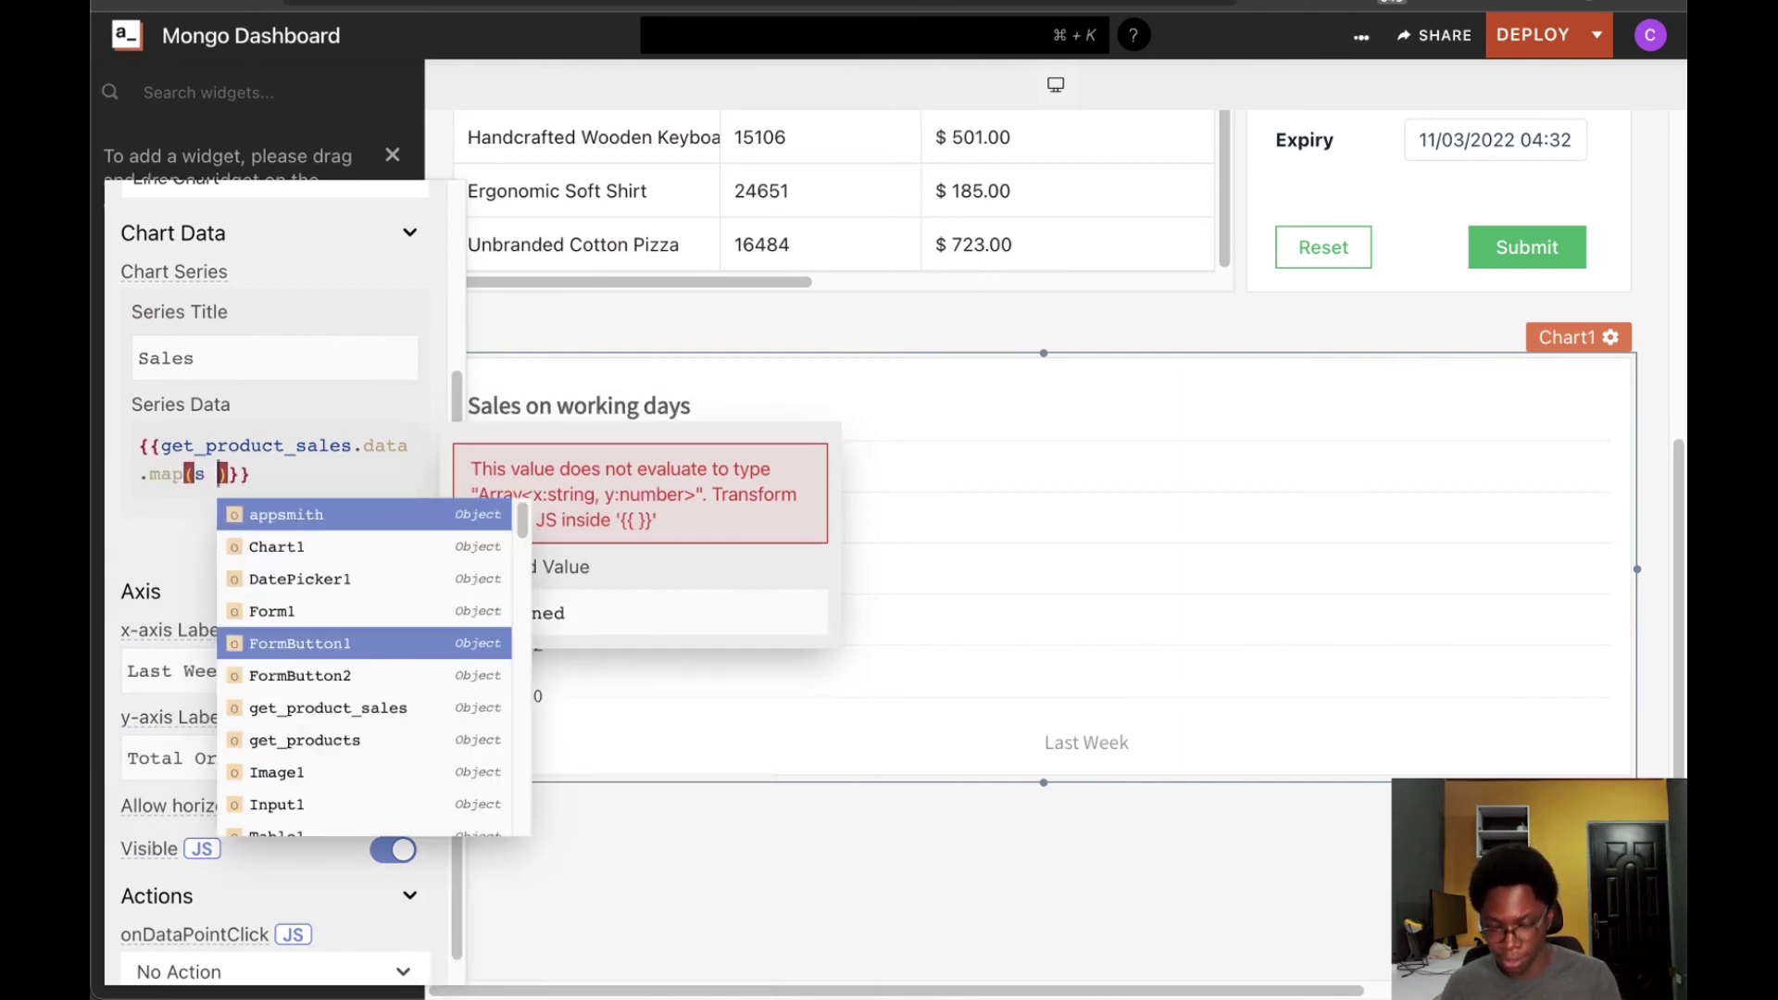
pyautogui.write('=> (')
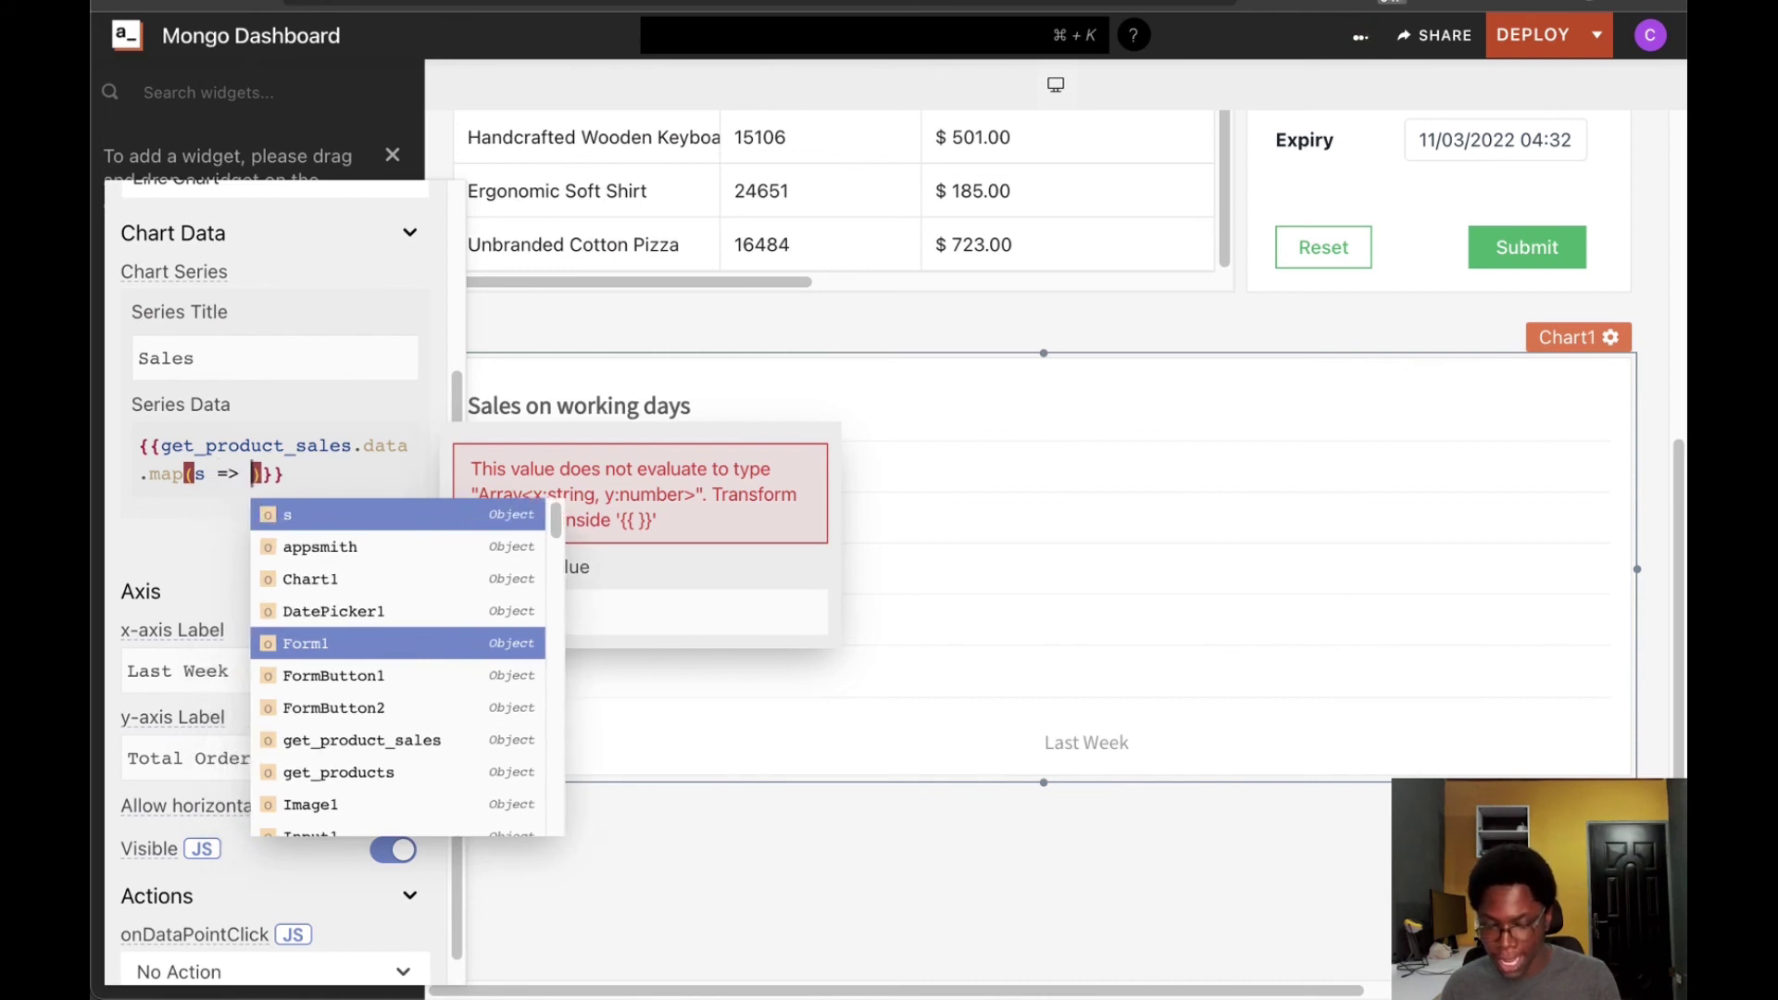
pyautogui.press('Left')
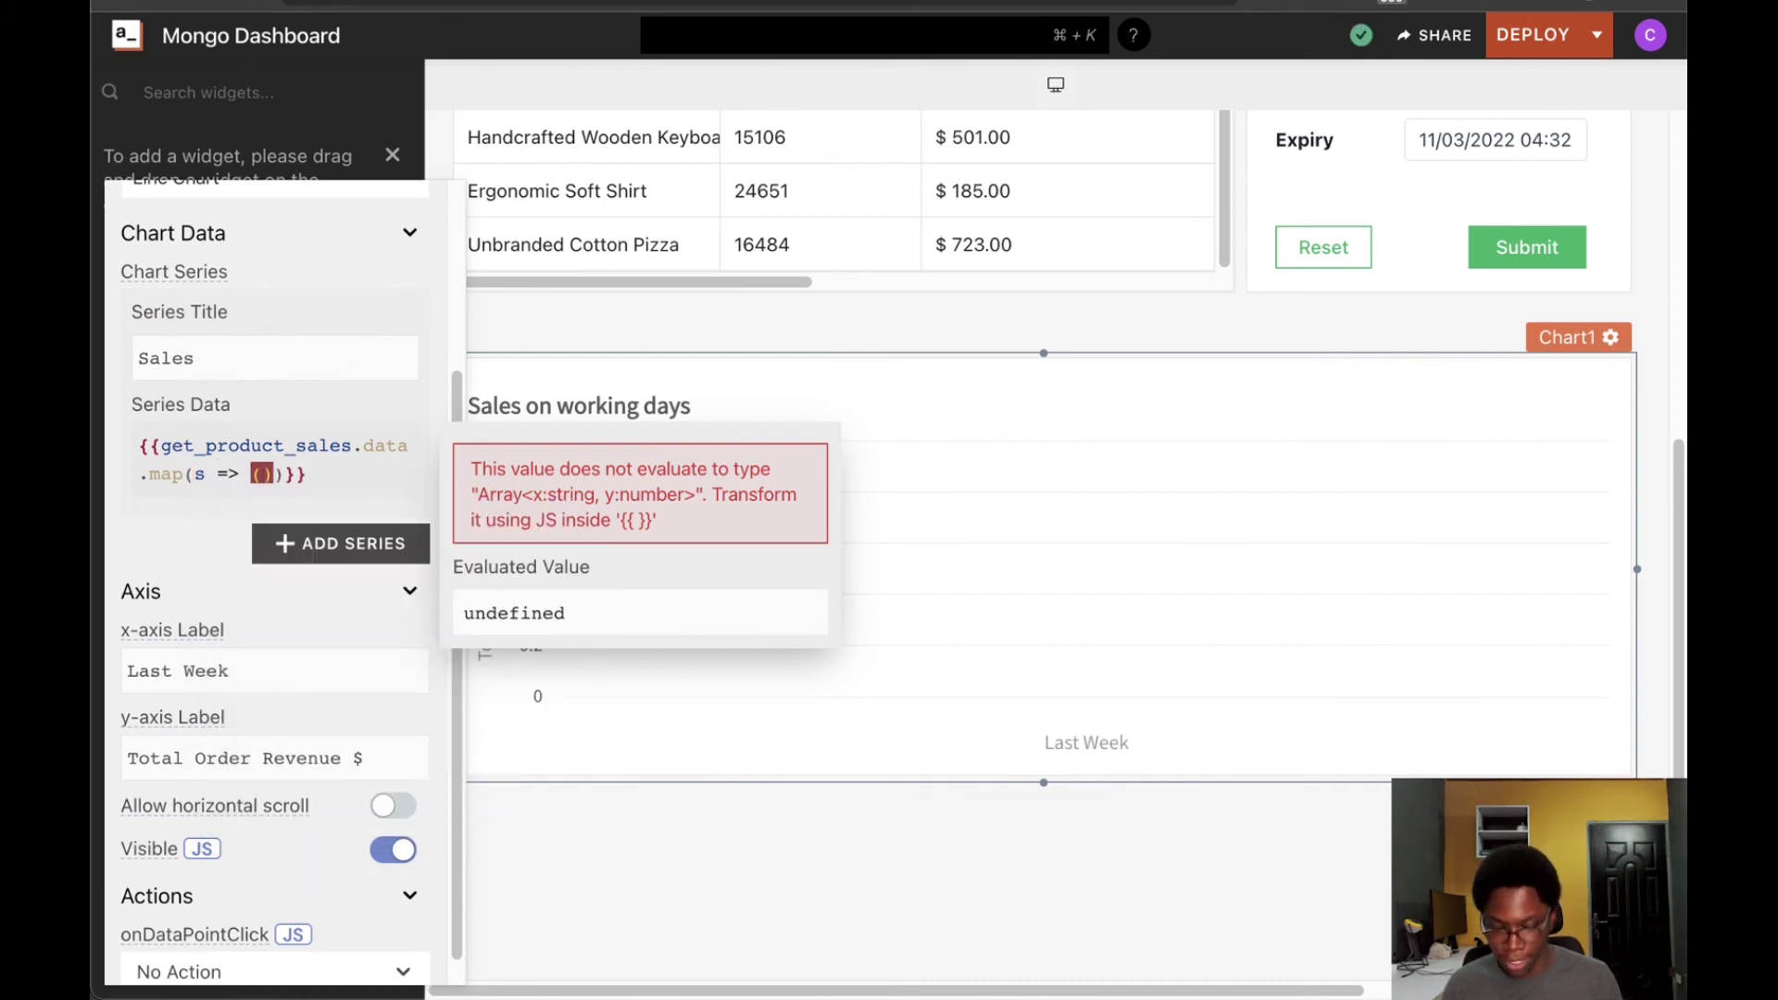
pyautogui.write('{')
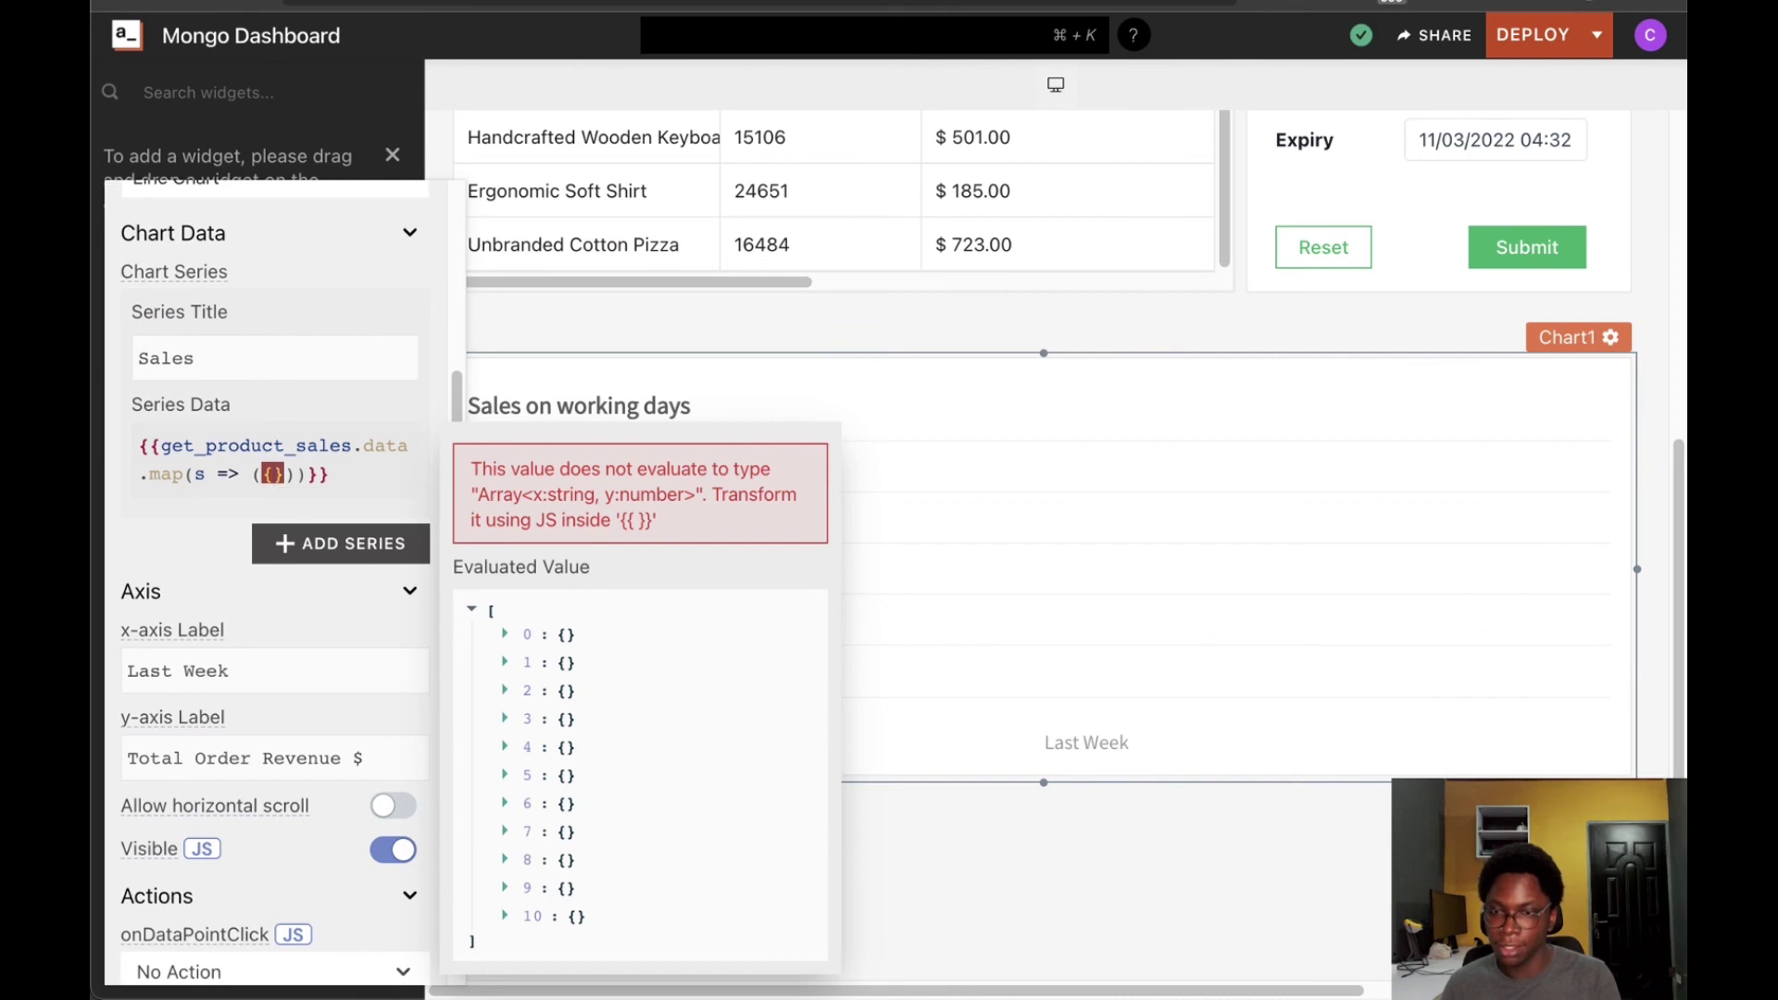
pyautogui.write('x')
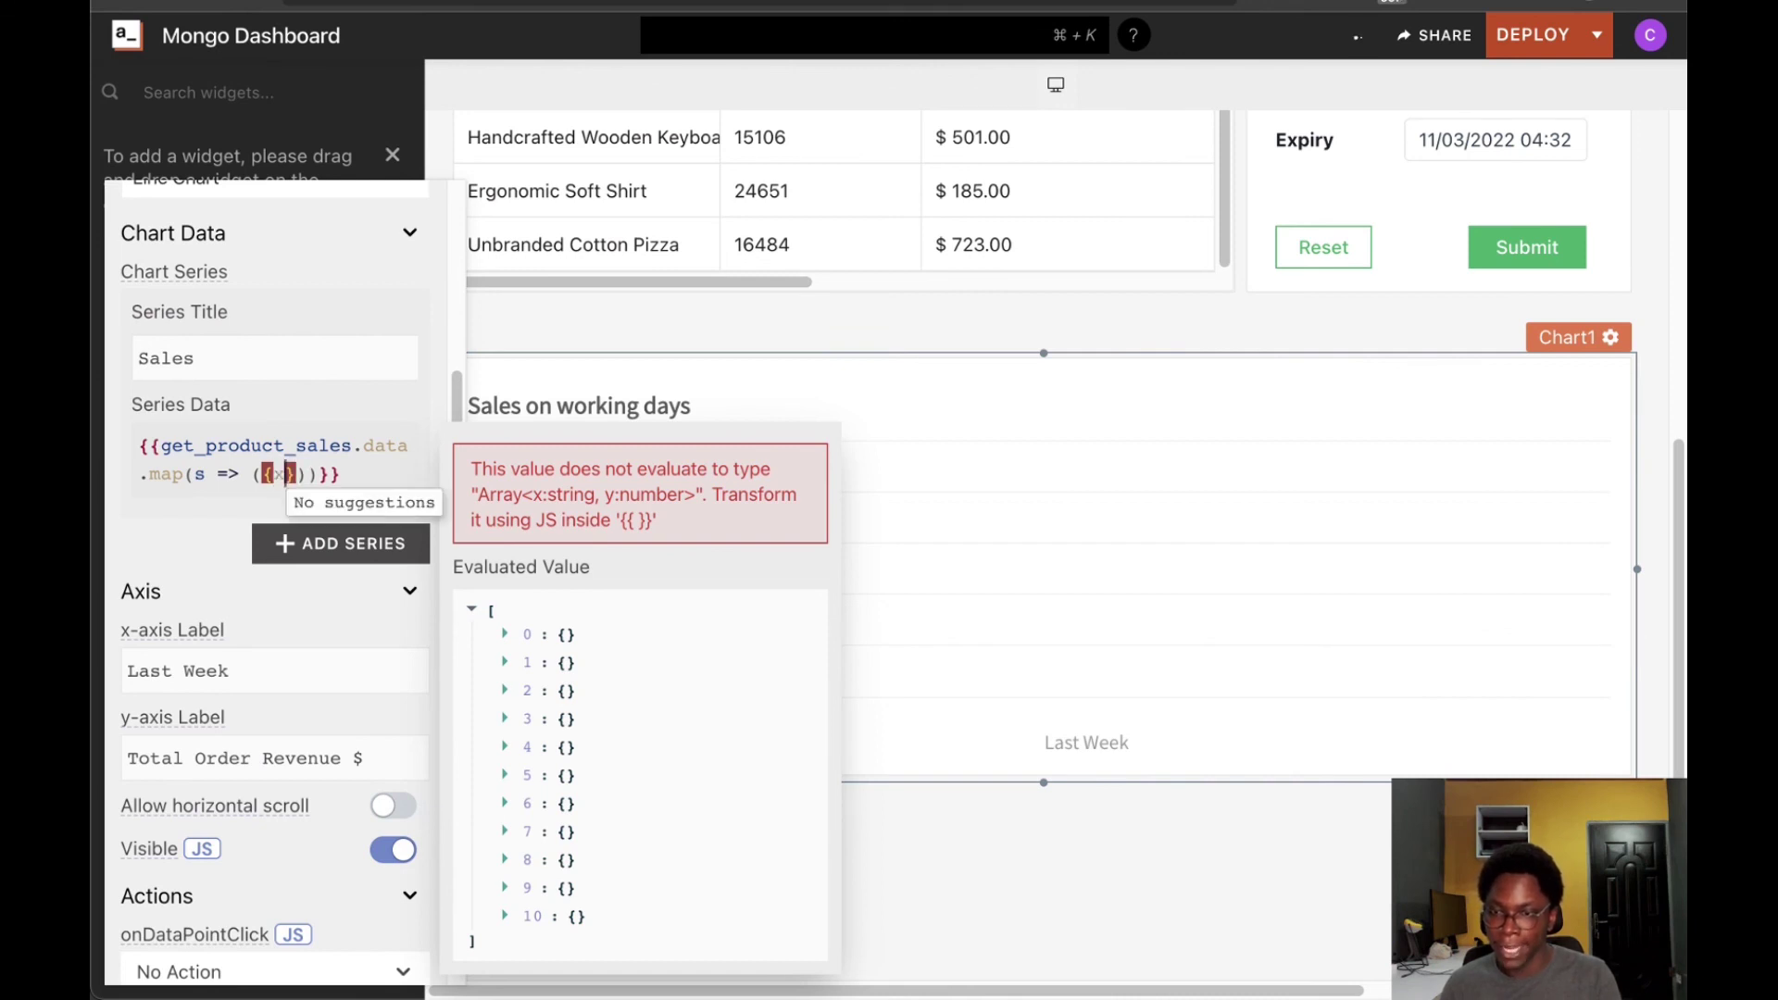
pyautogui.write(': ')
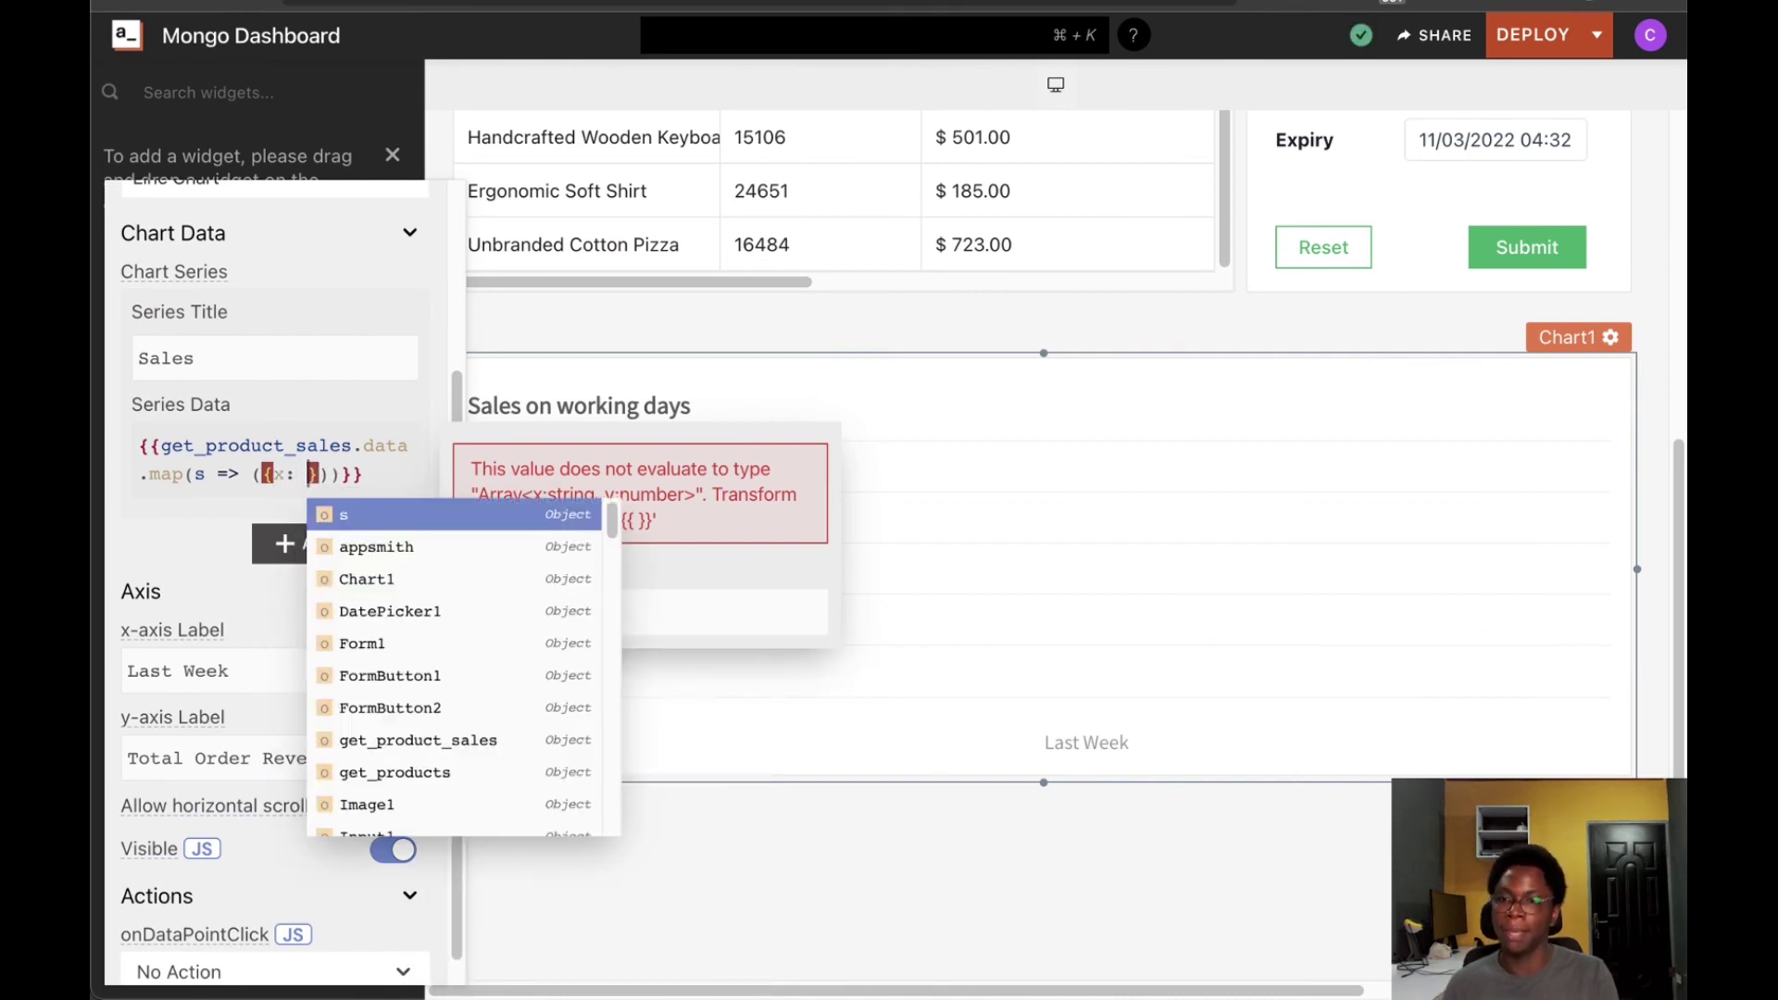
pyautogui.write('s.date')
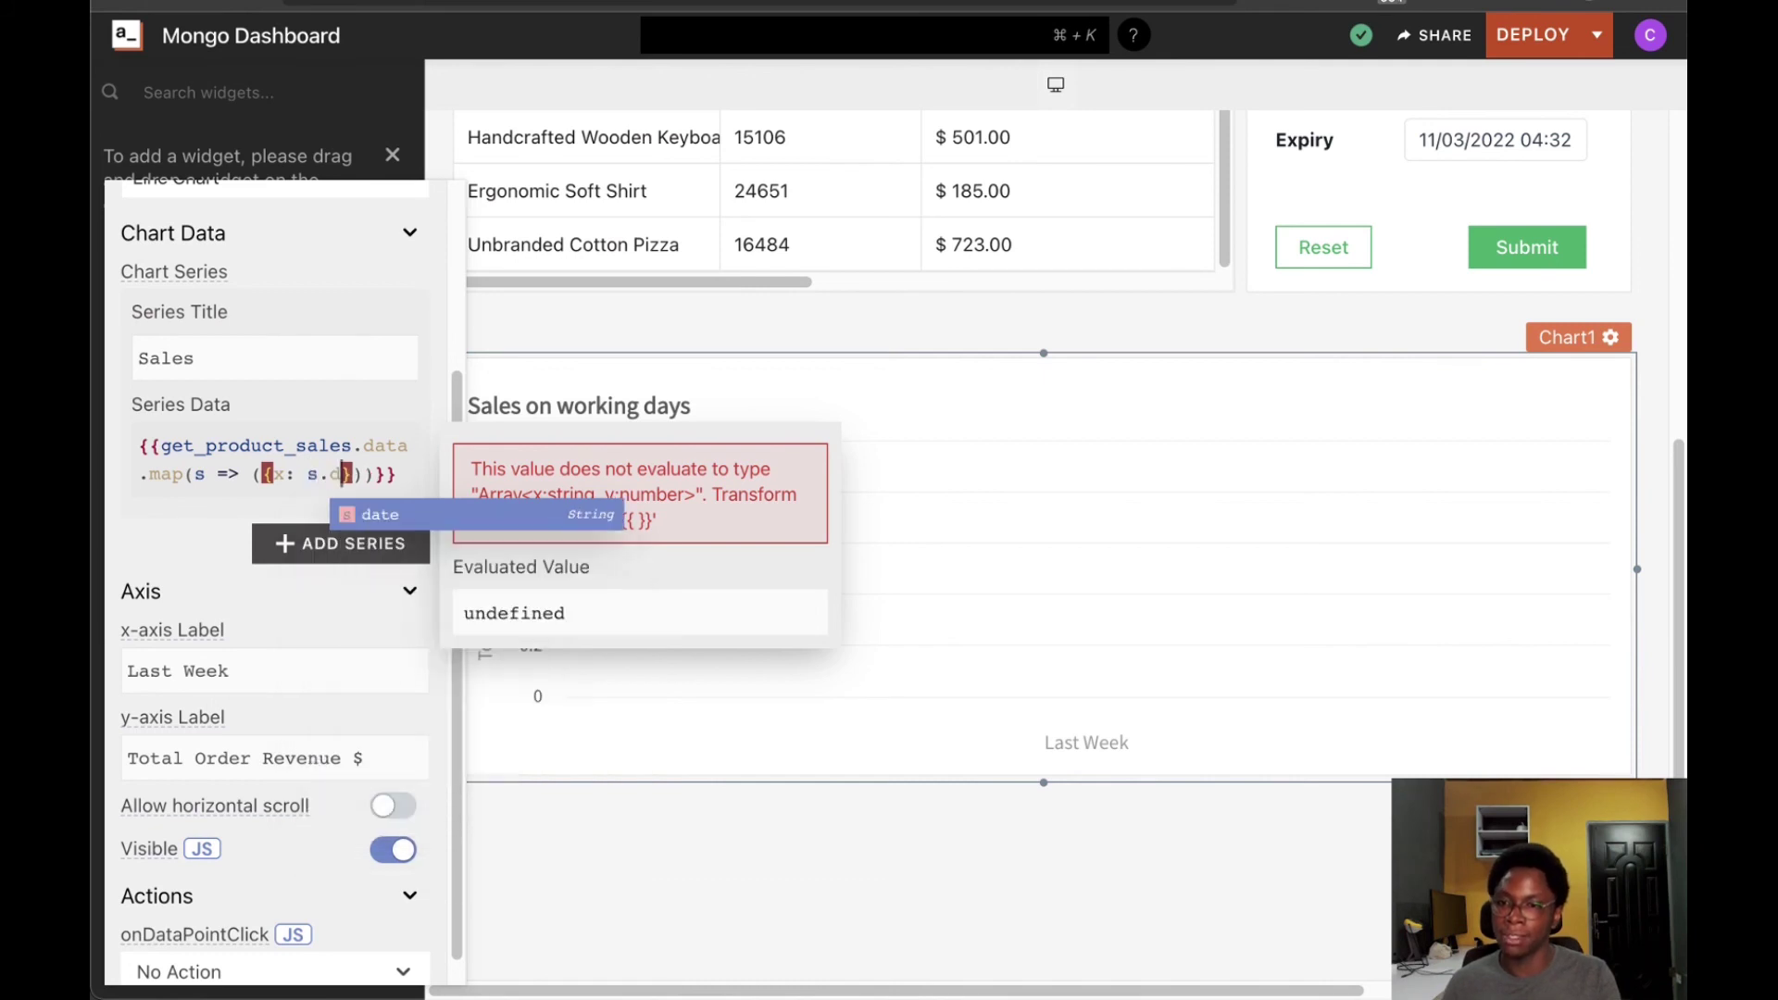
pyautogui.write(',')
pyautogui.press('Return')
pyautogui.write('y: ')
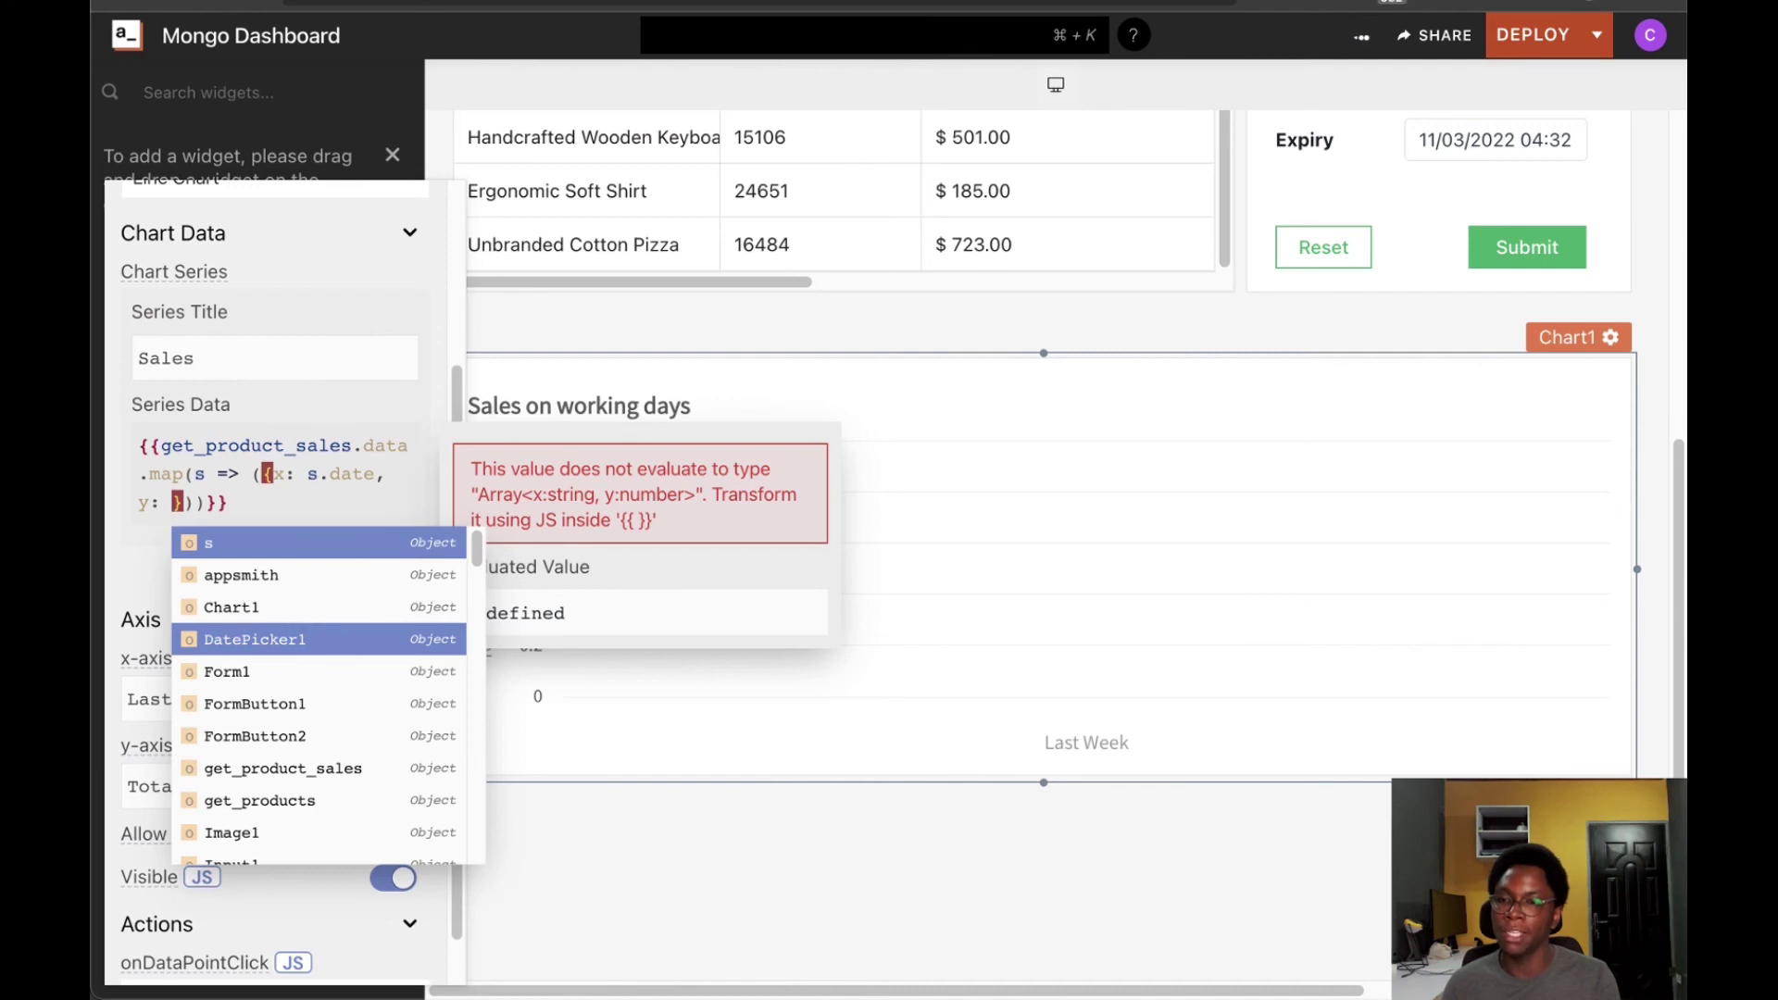
pyautogui.write('s.')
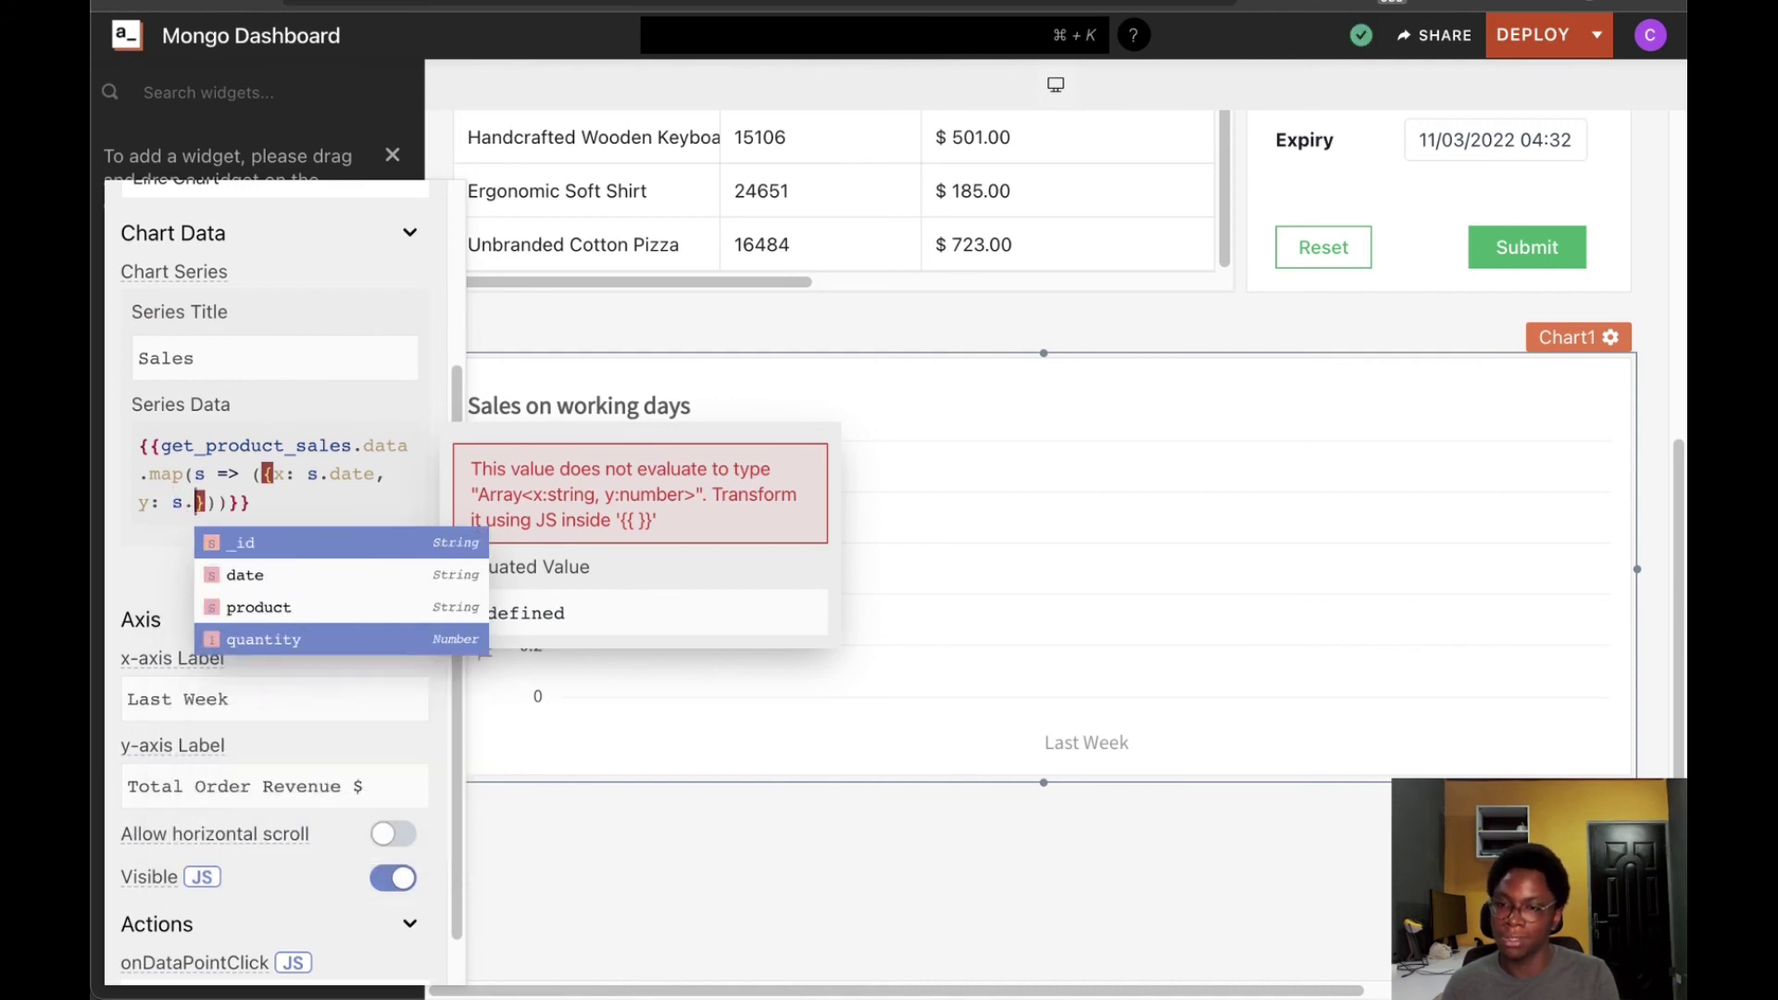
pyautogui.click(262, 637)
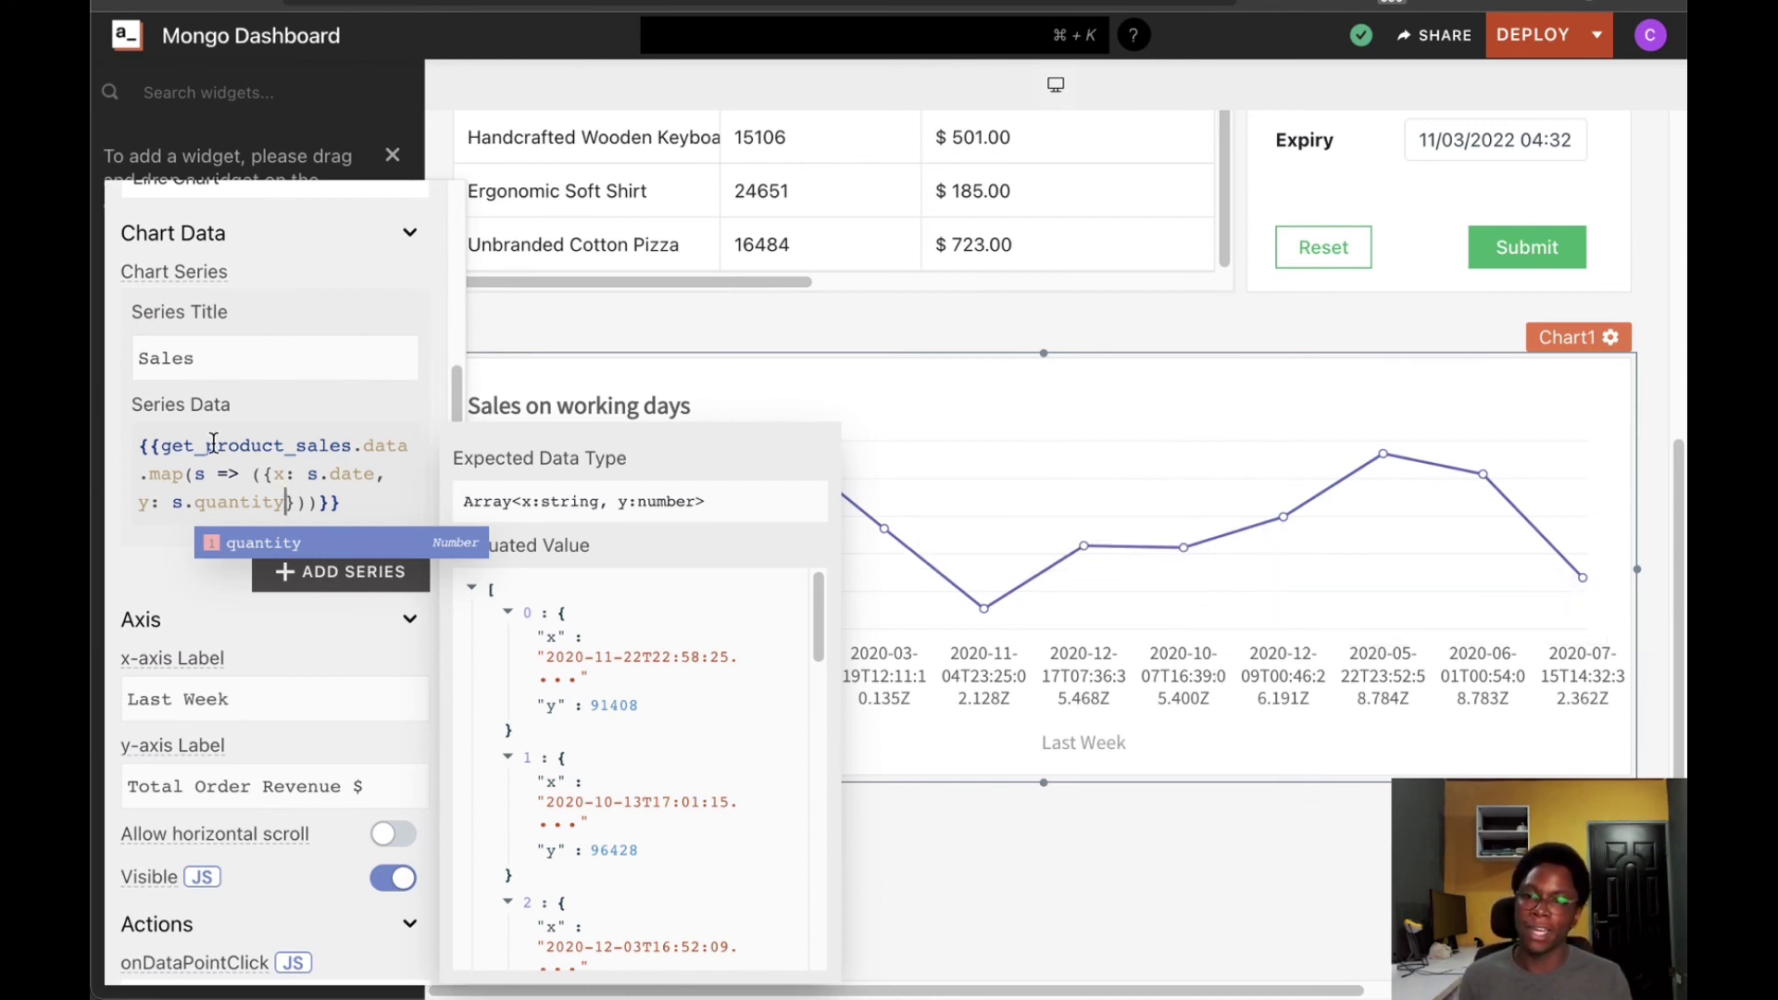
pyautogui.click(1283, 743)
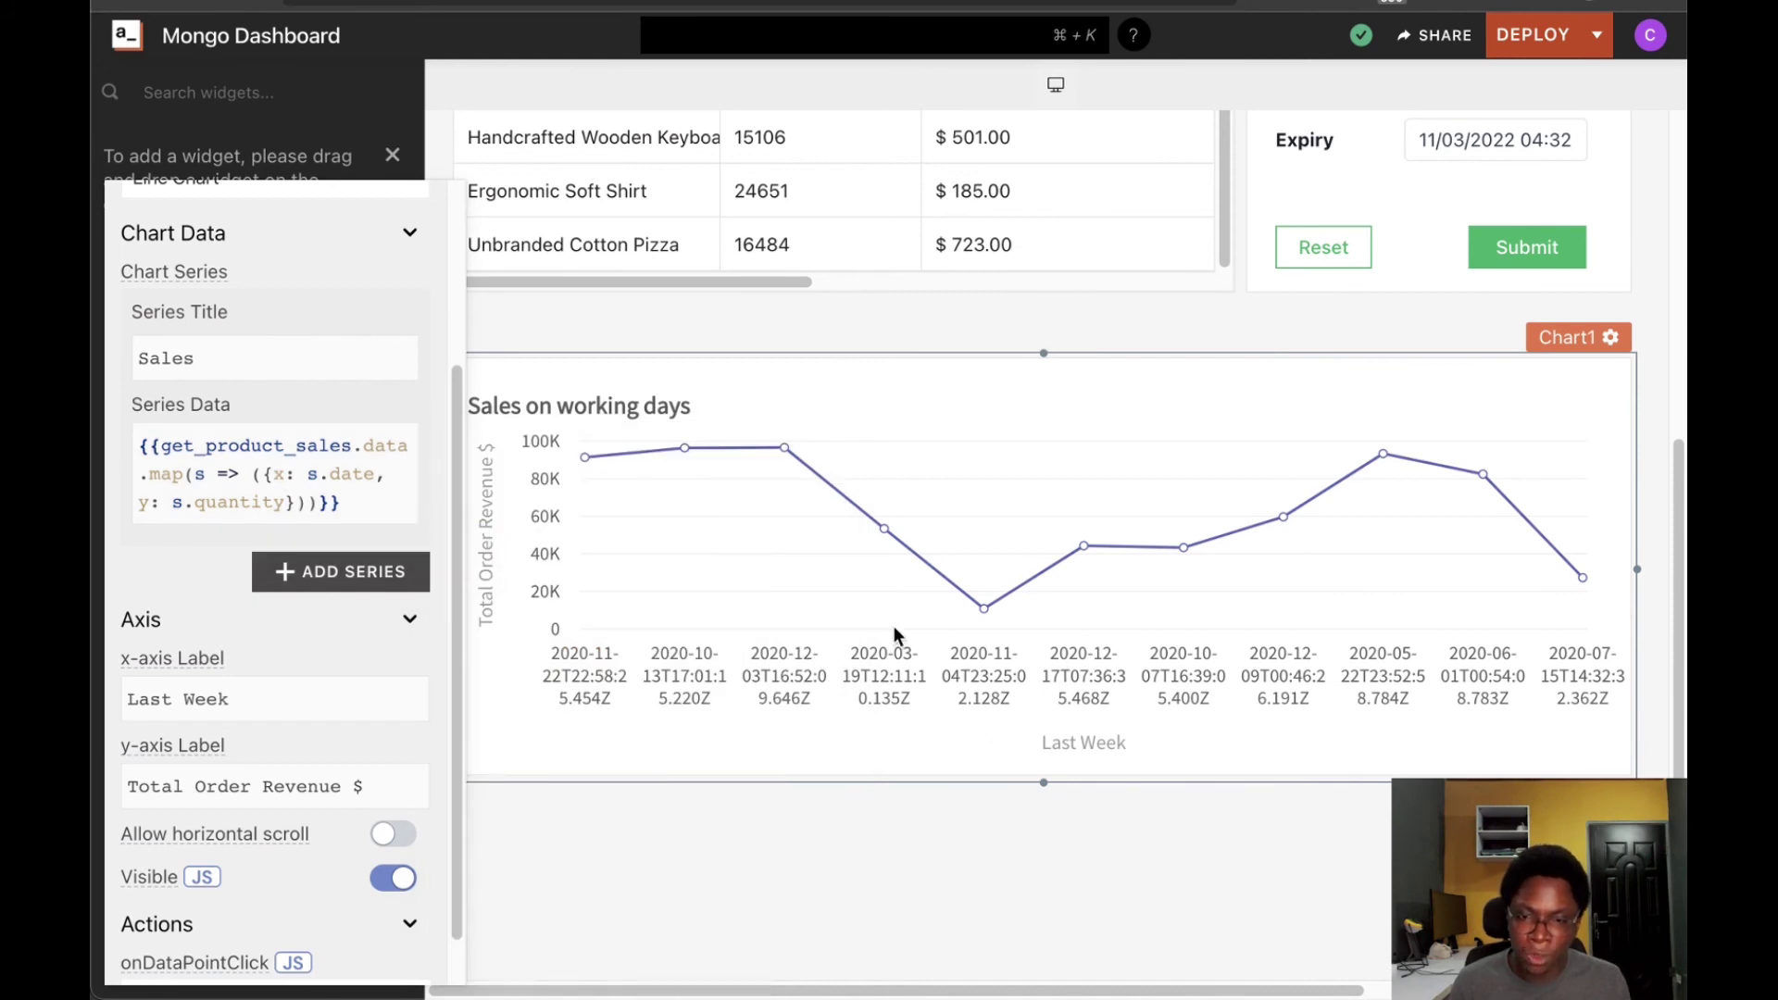
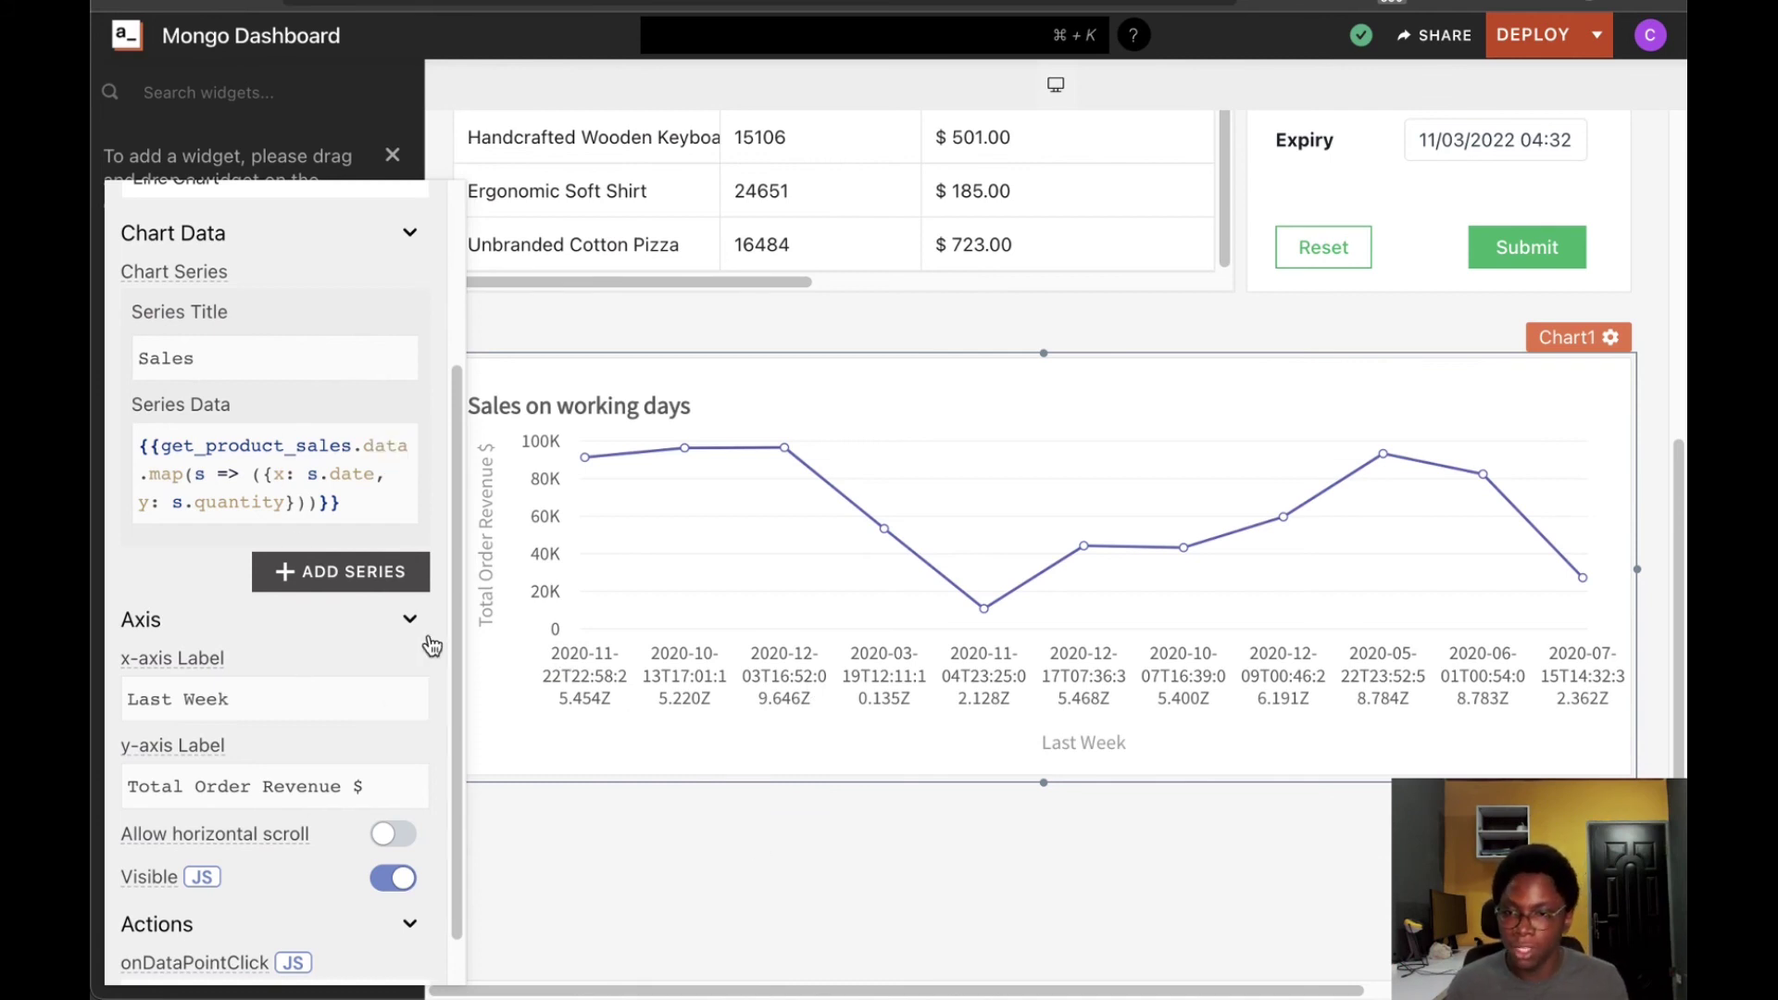
# Wrap s.date in moment(...).format("MMM DD") so chart x-values read like Nov 22
pyautogui.click(306, 477)
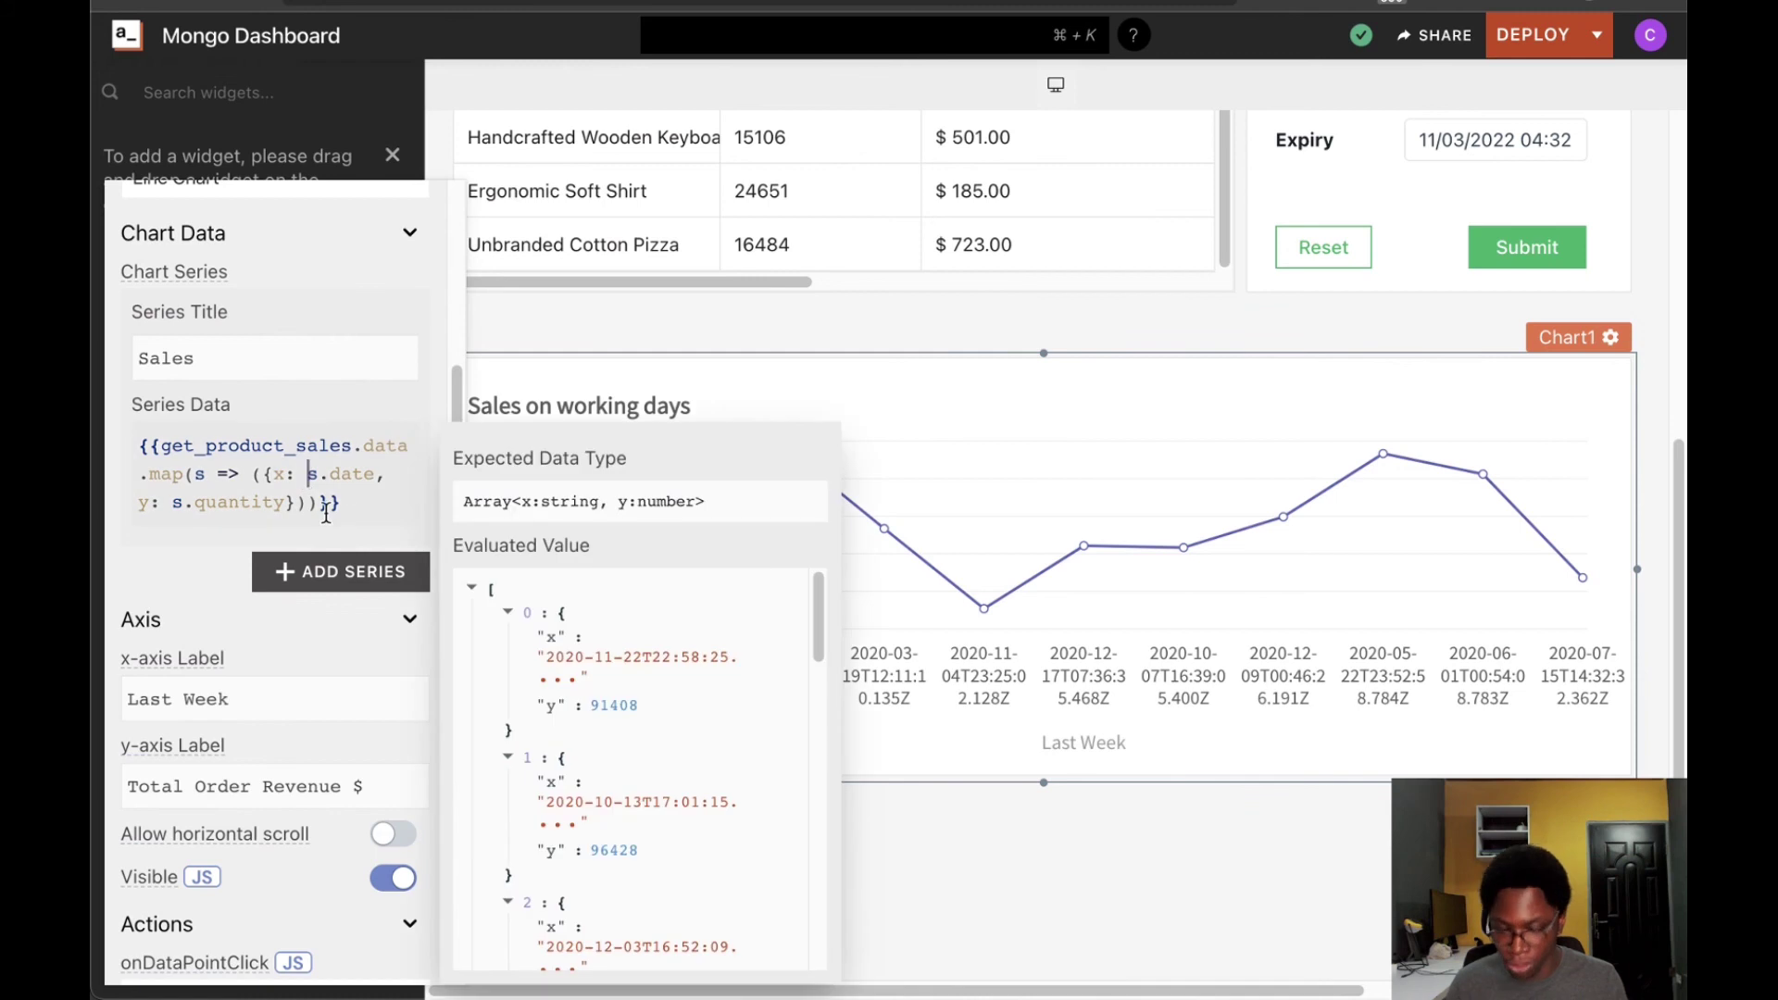
pyautogui.write('moment')
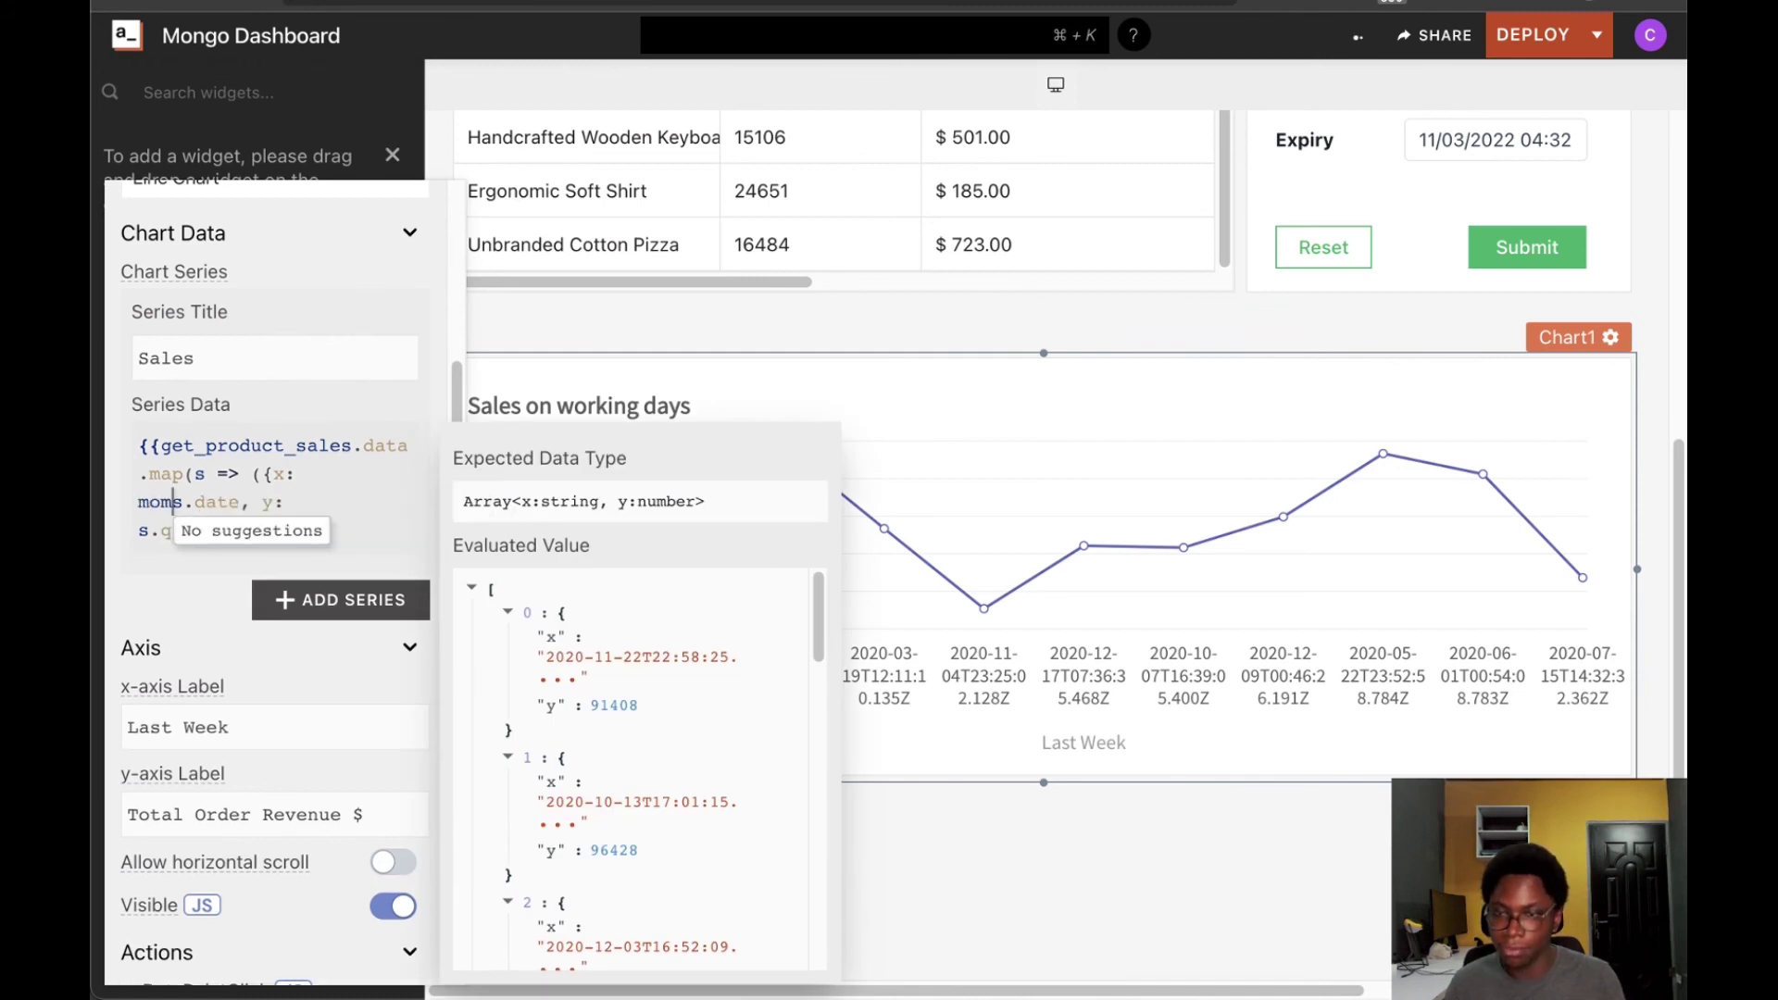
pyautogui.write('(')
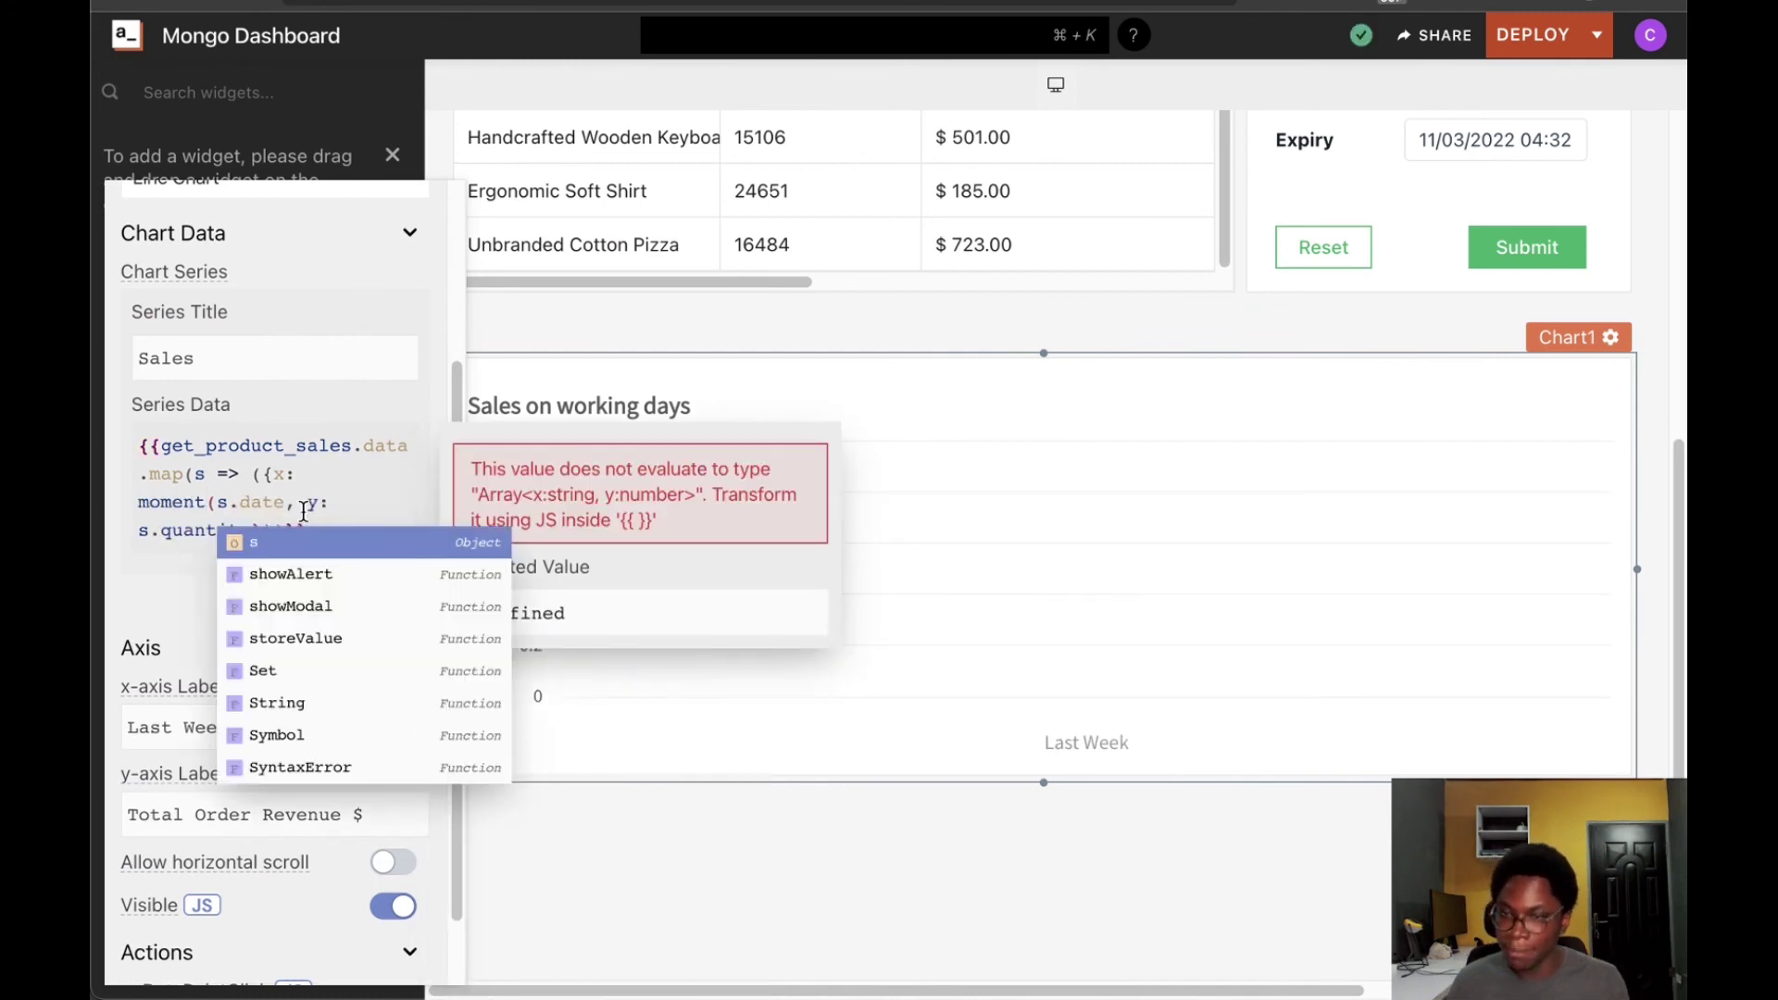
pyautogui.click(287, 504)
pyautogui.write(')')
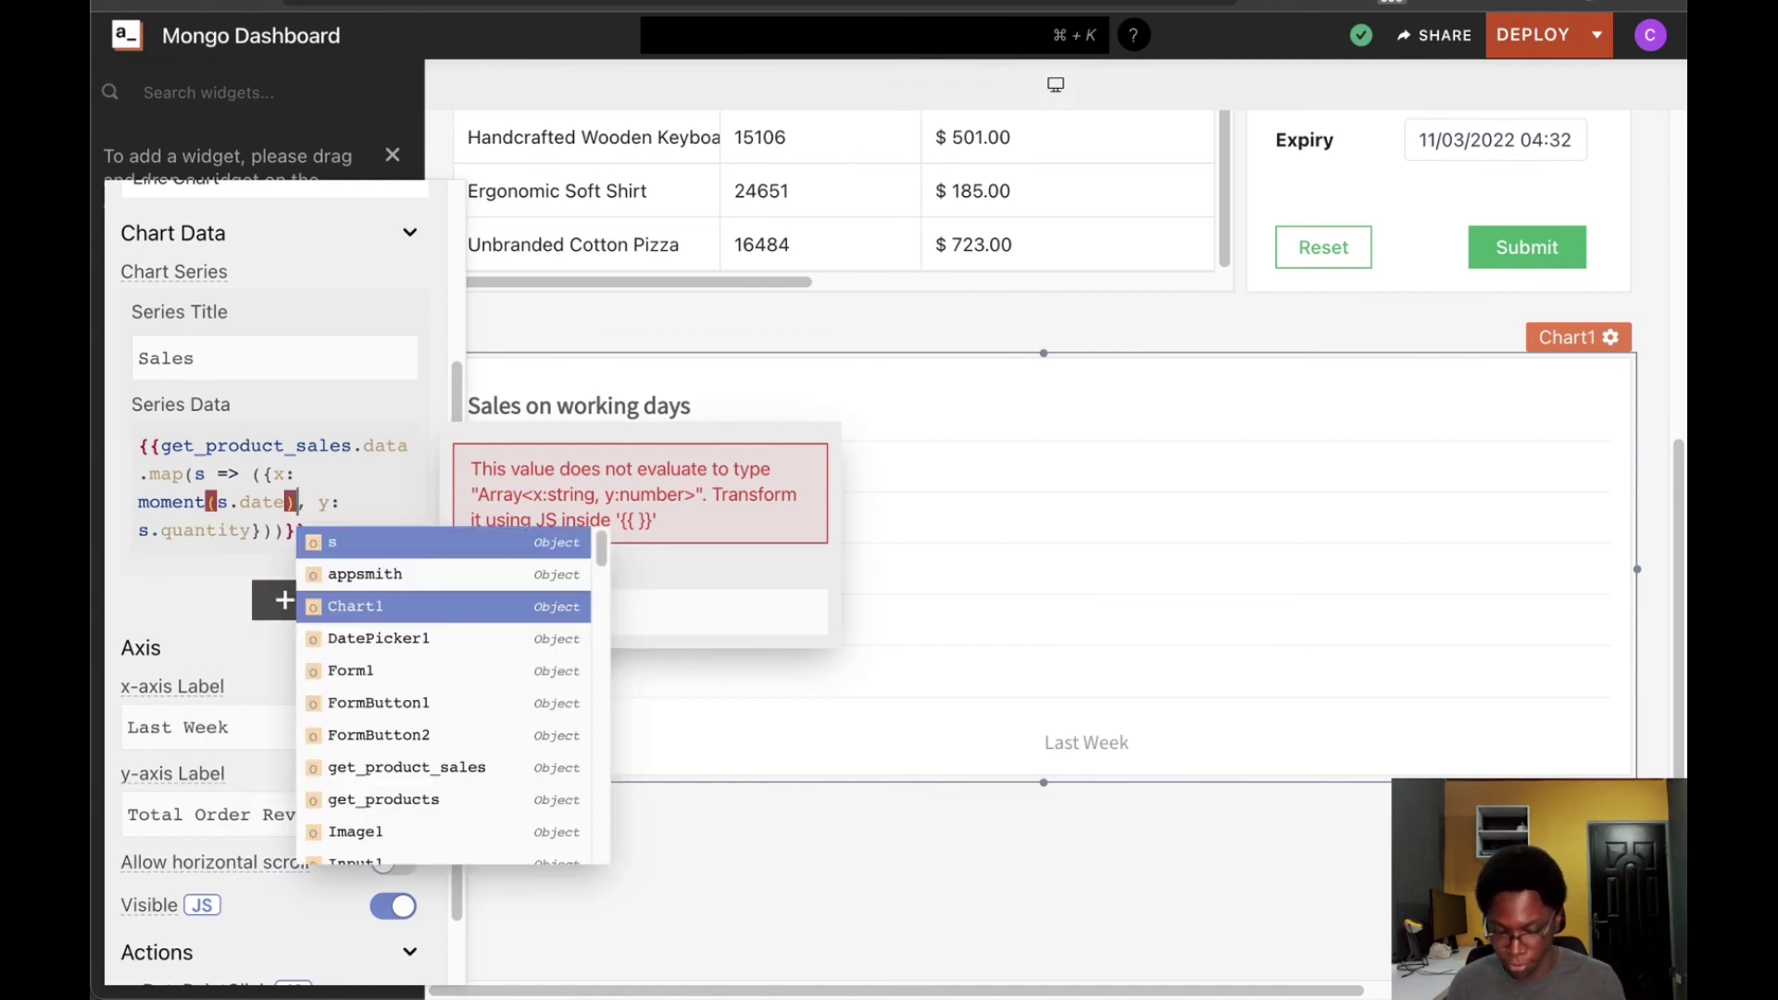
pyautogui.write('.')
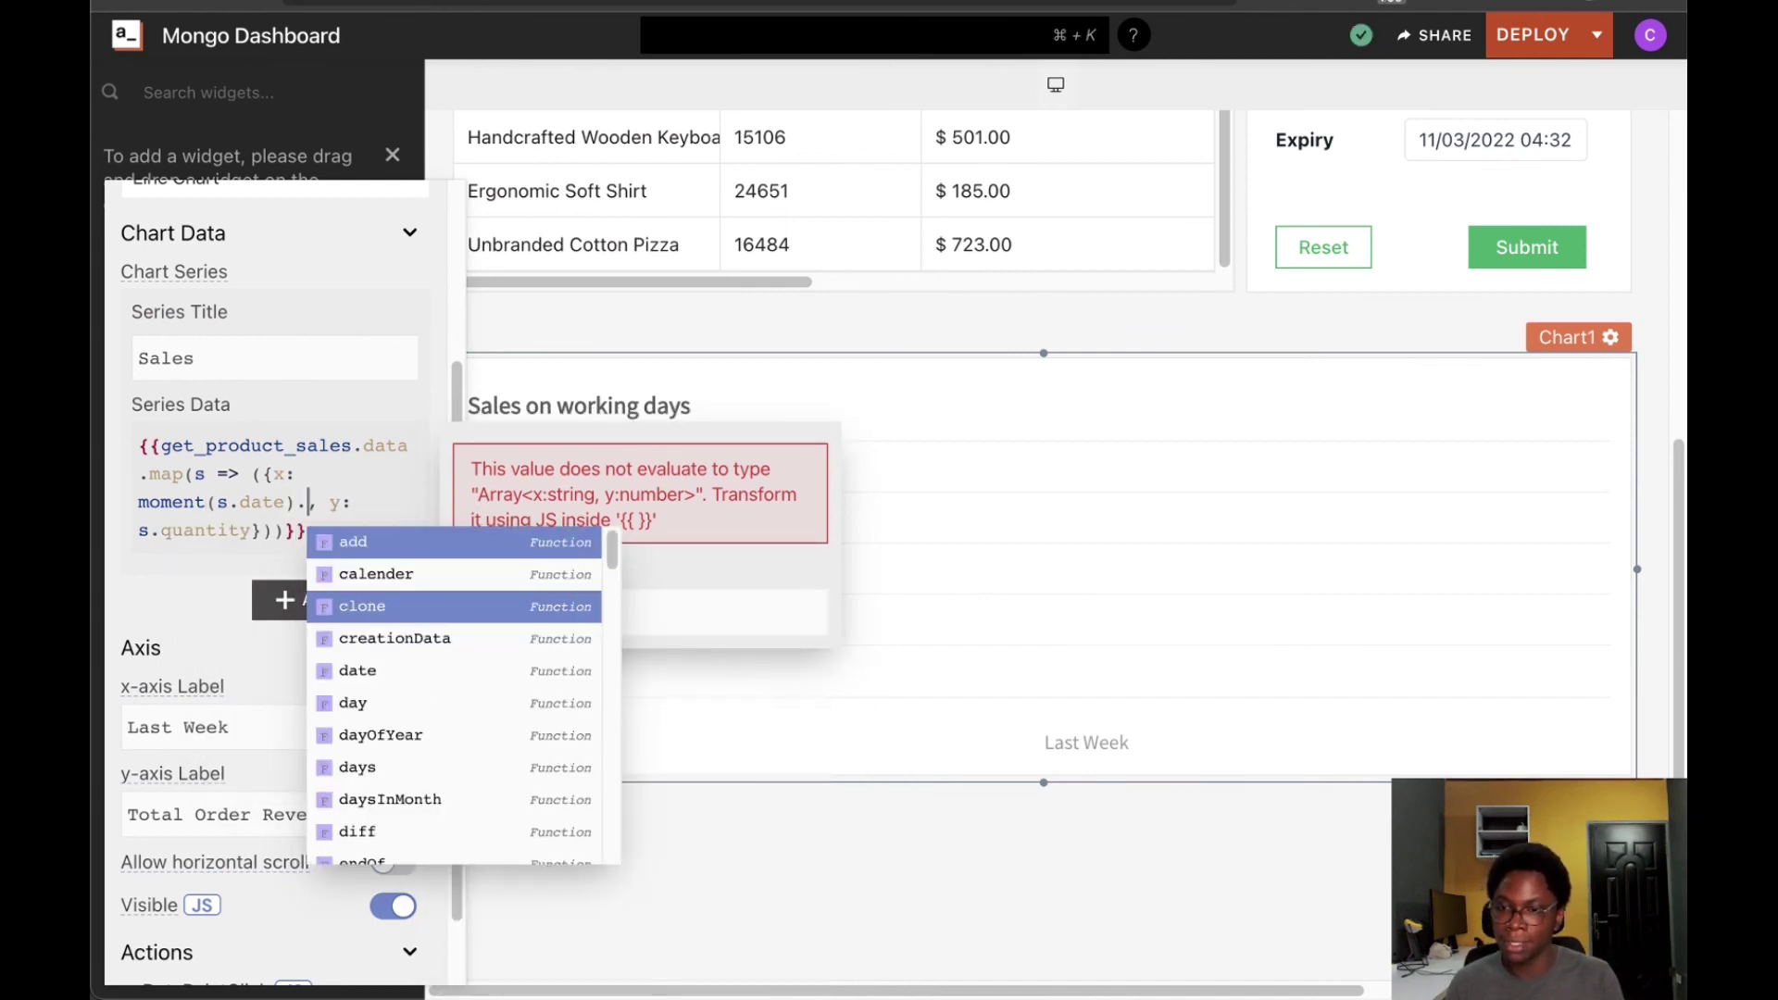
pyautogui.press('BackSpace')
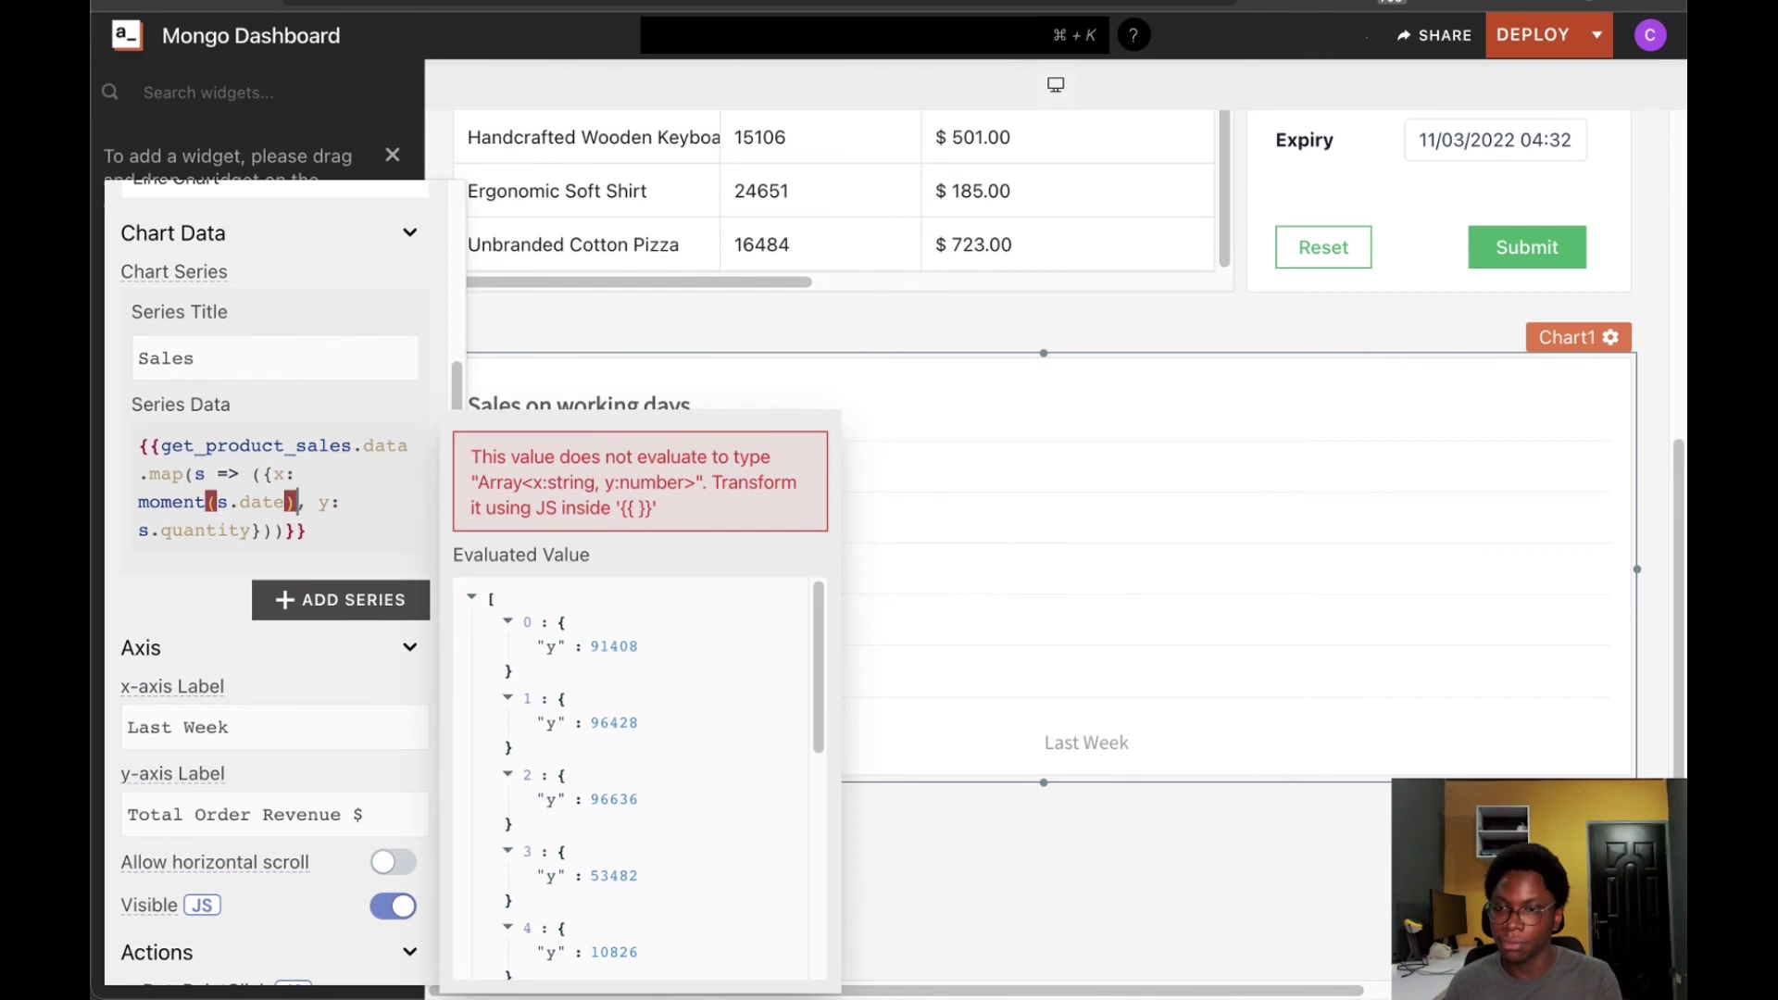
pyautogui.write('.for')
pyautogui.press('Return')
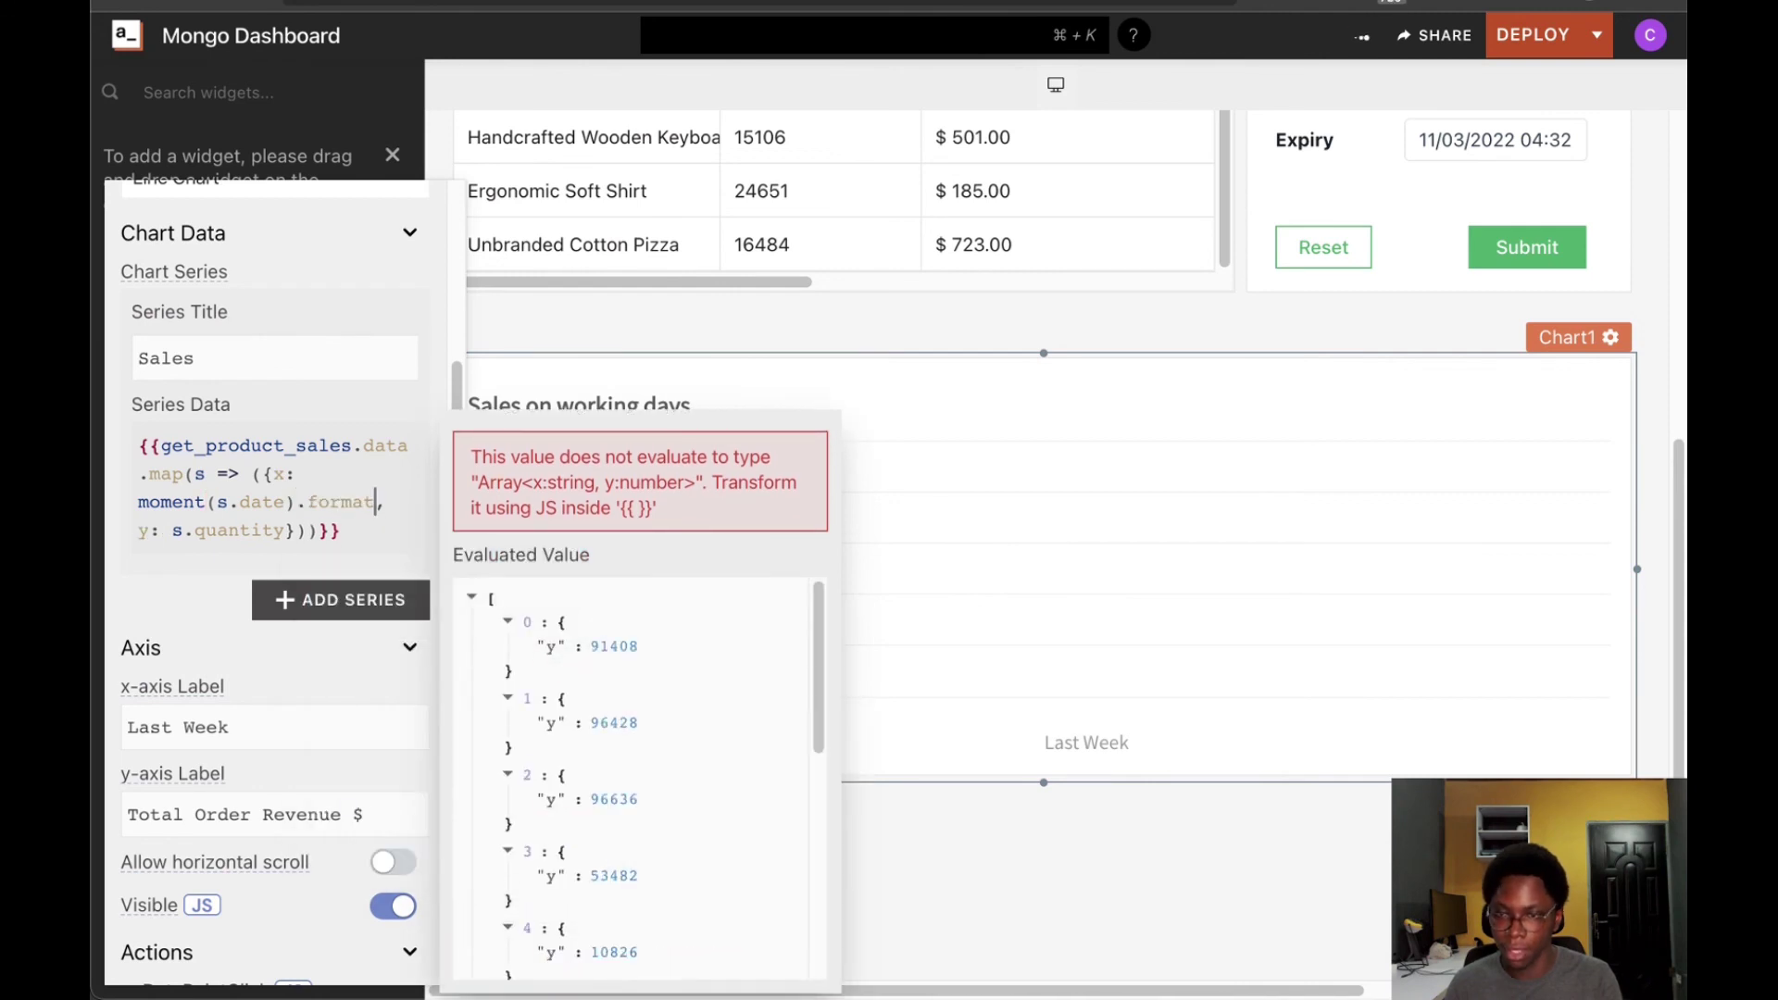
pyautogui.write('(')
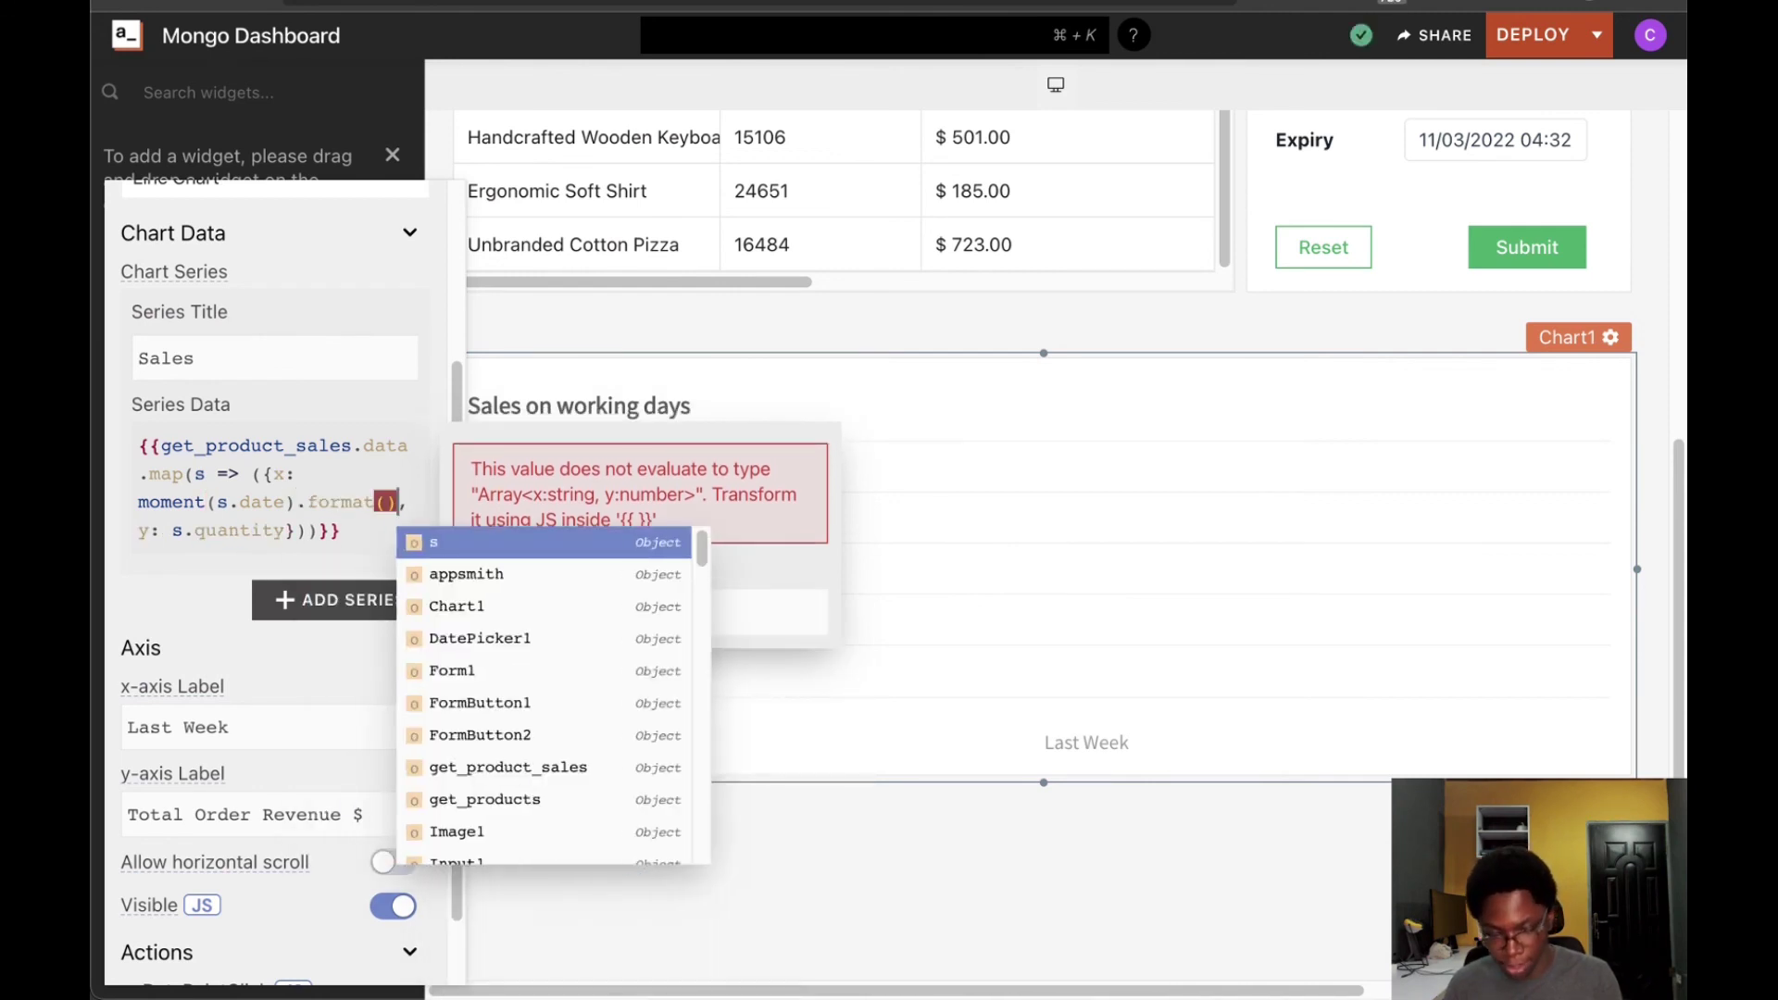
pyautogui.write('"')
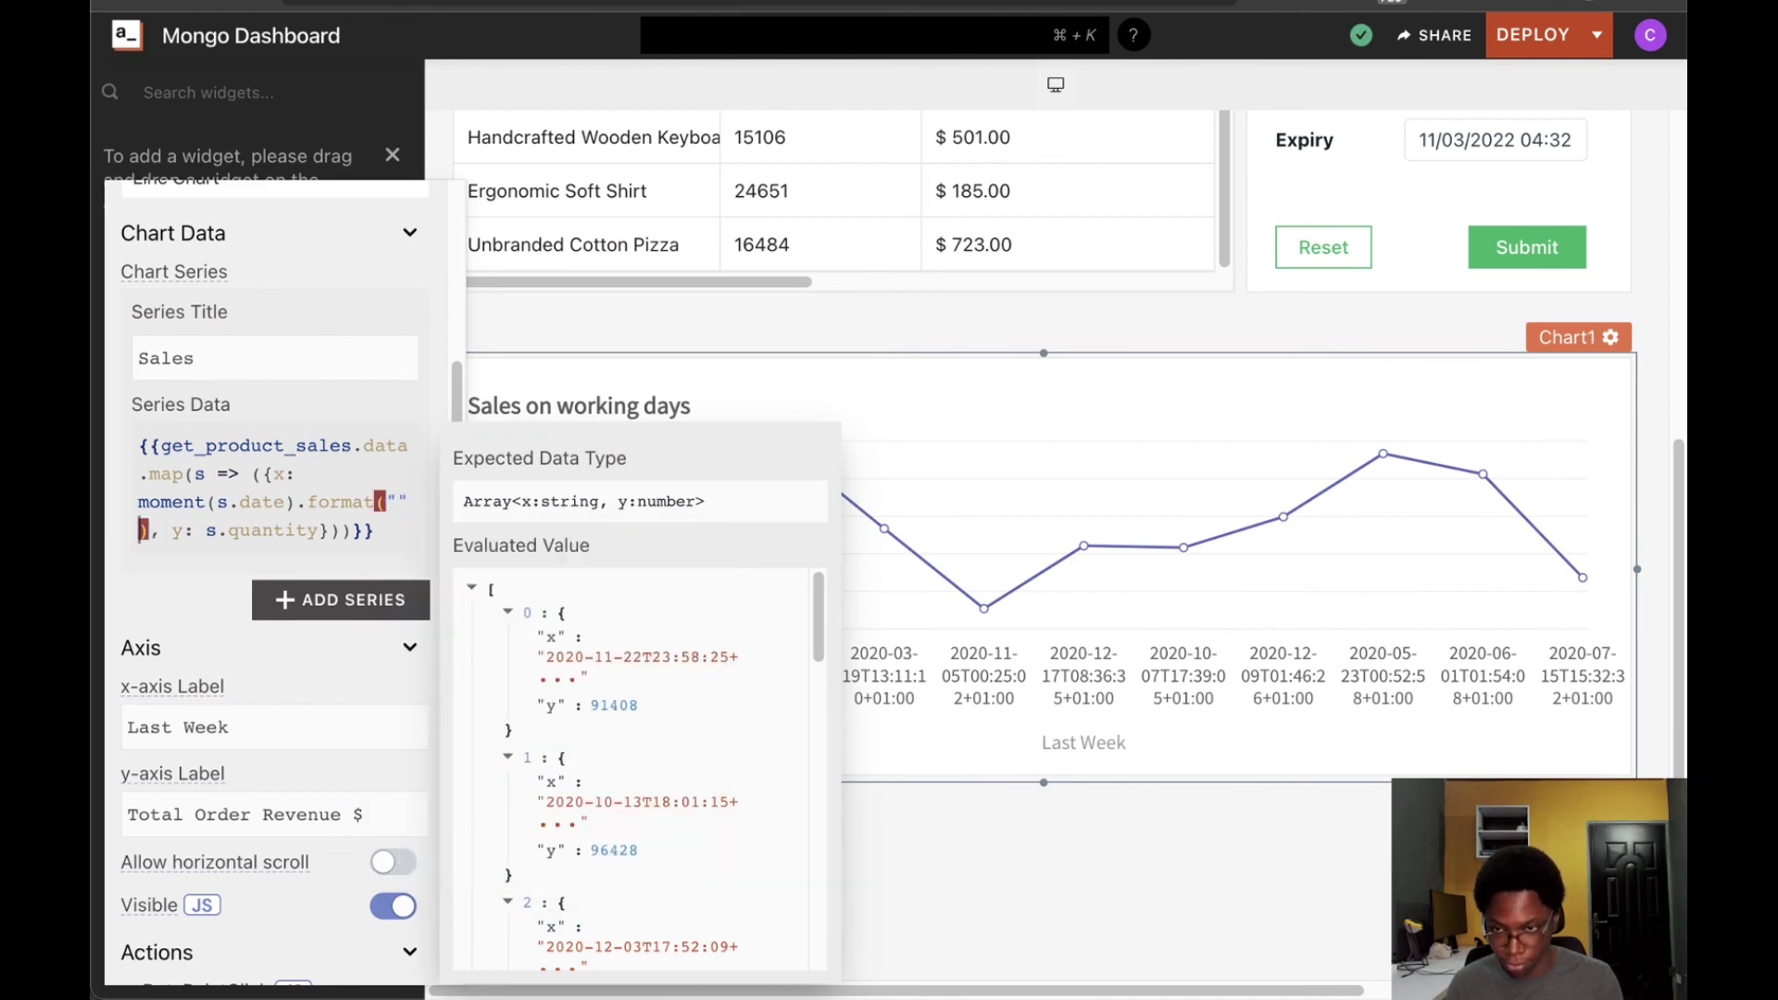
pyautogui.click(396, 502)
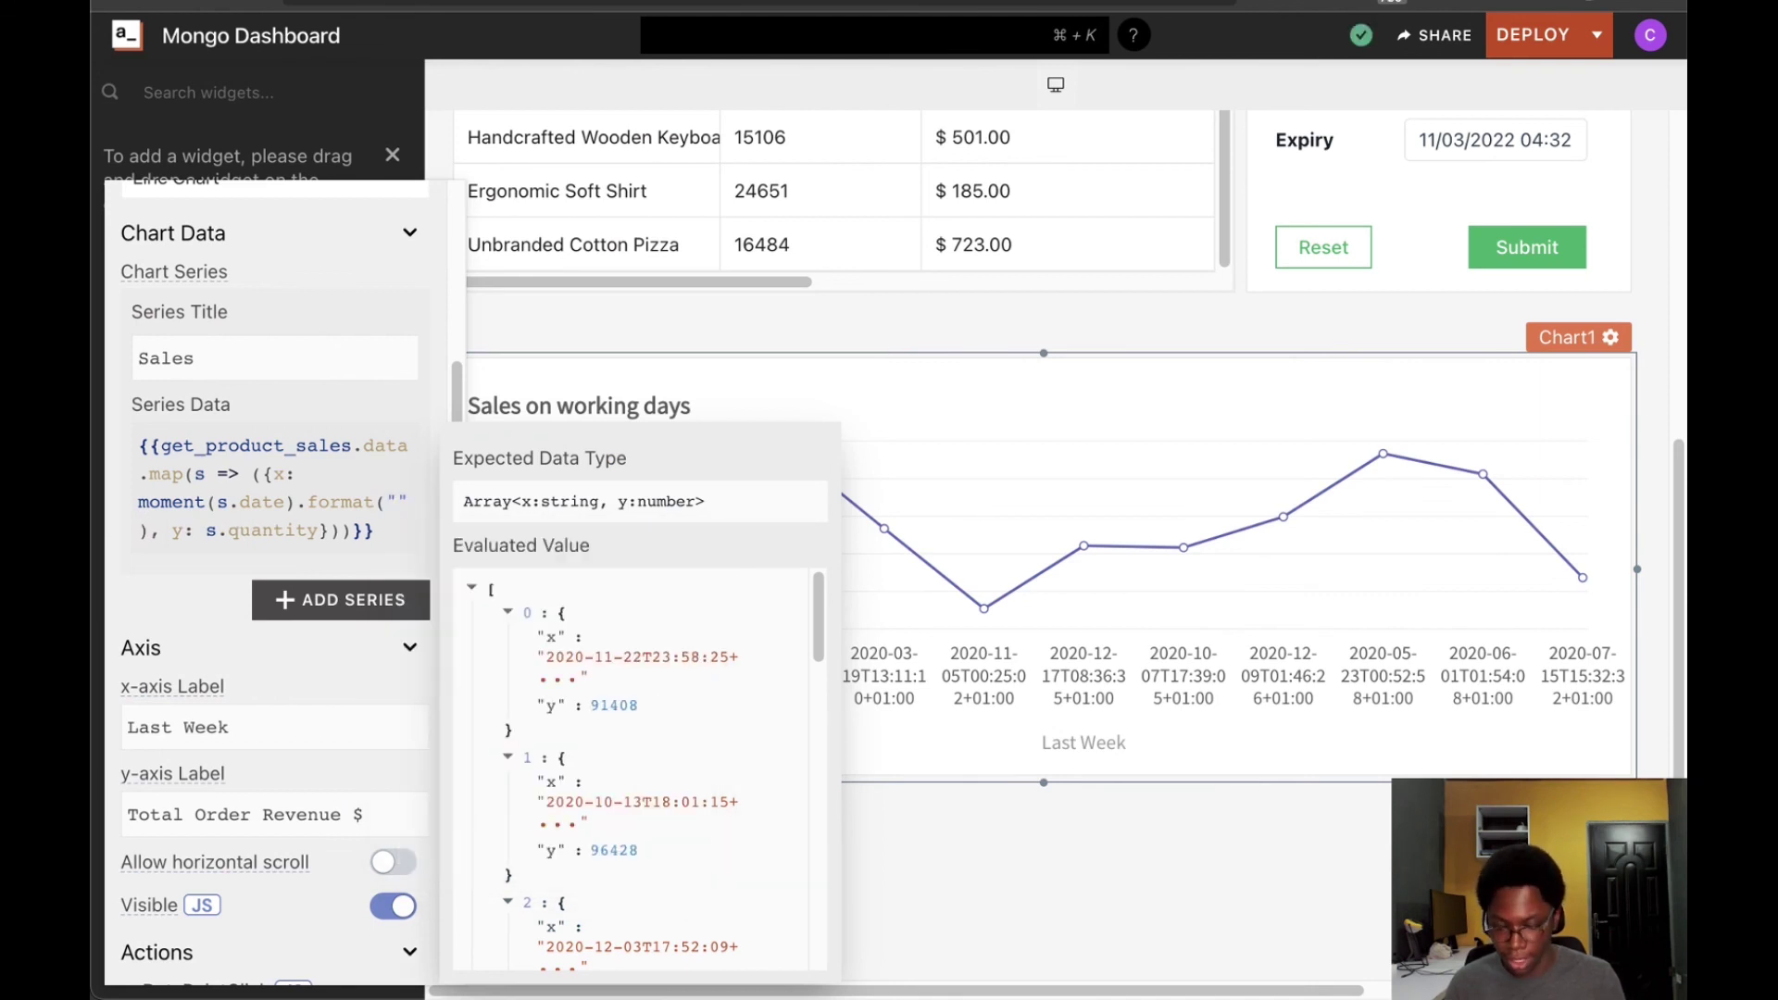
pyautogui.write('MMM D')
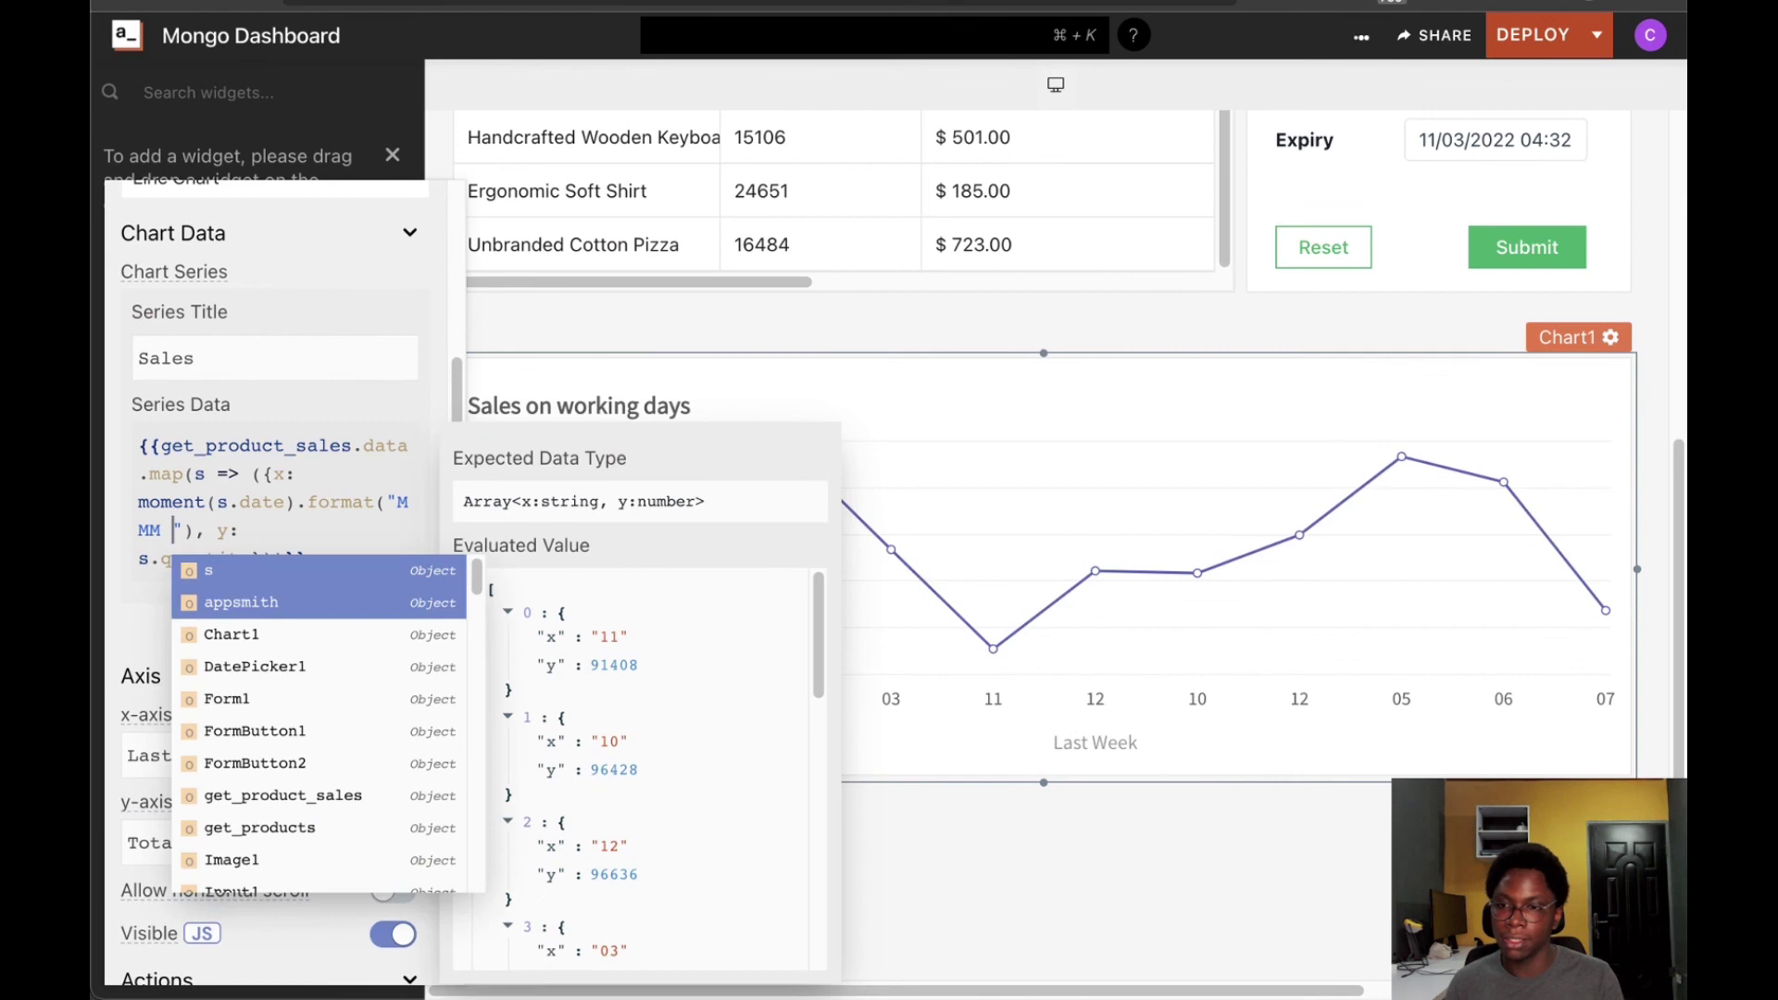
pyautogui.write('D')
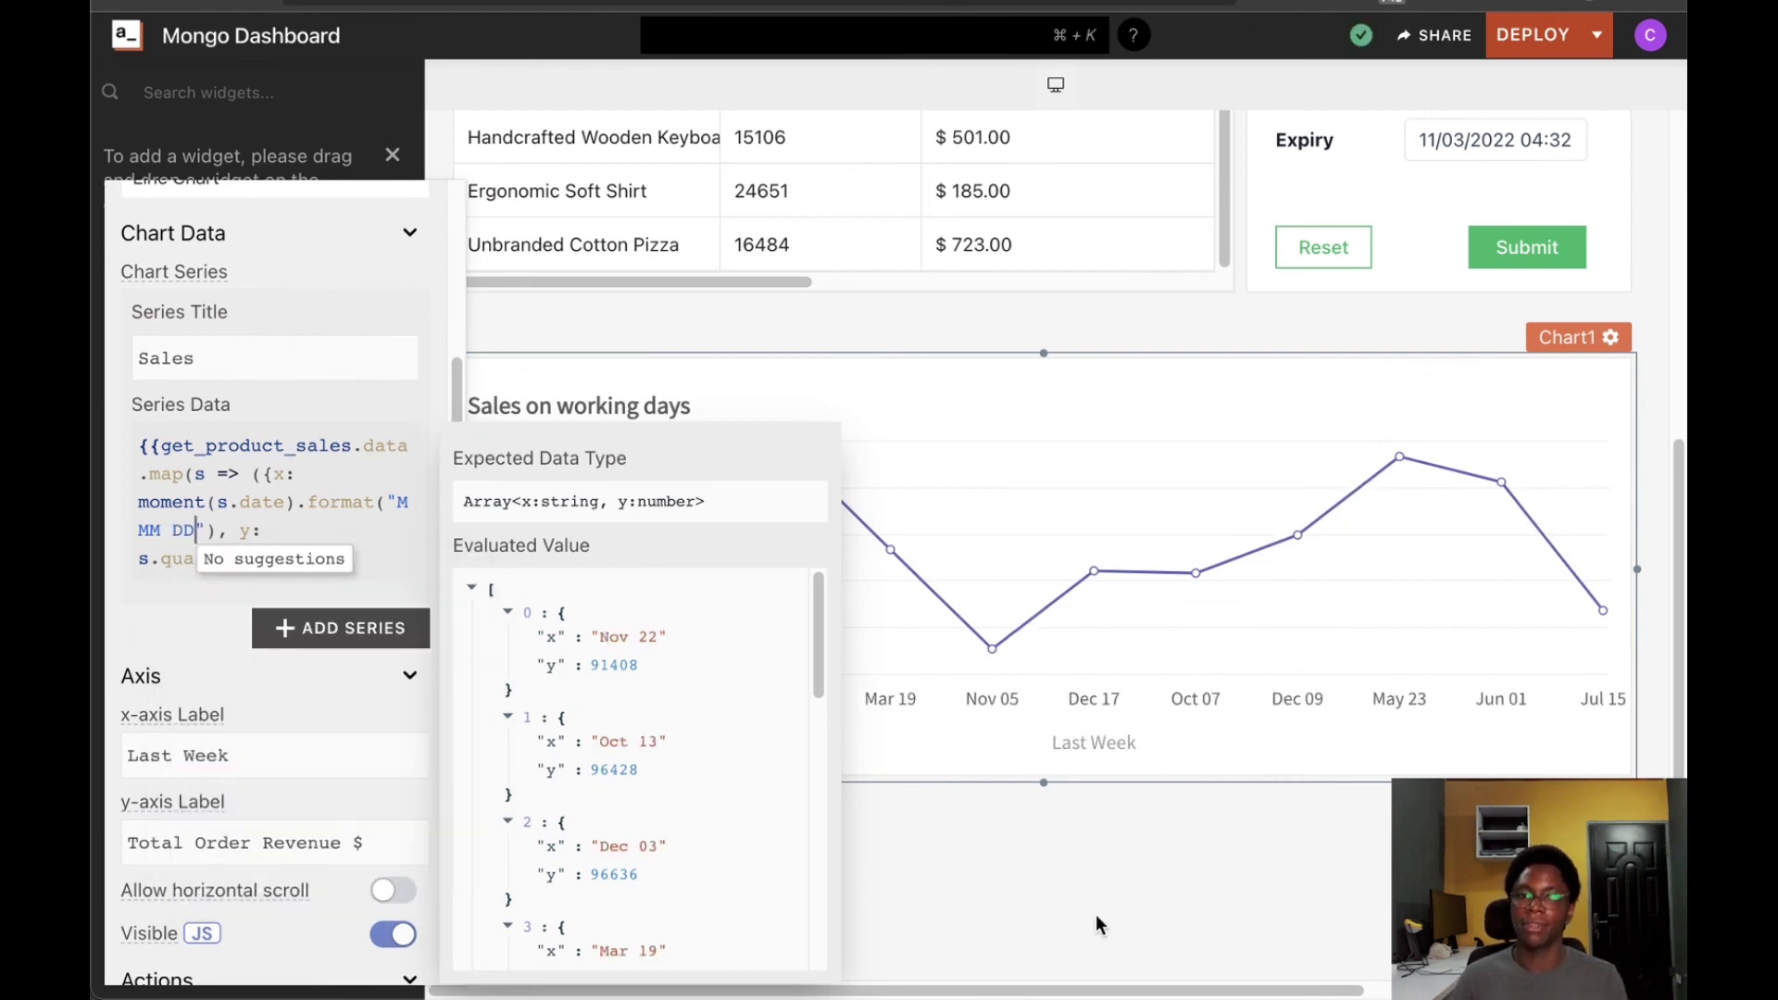
pyautogui.click(1153, 740)
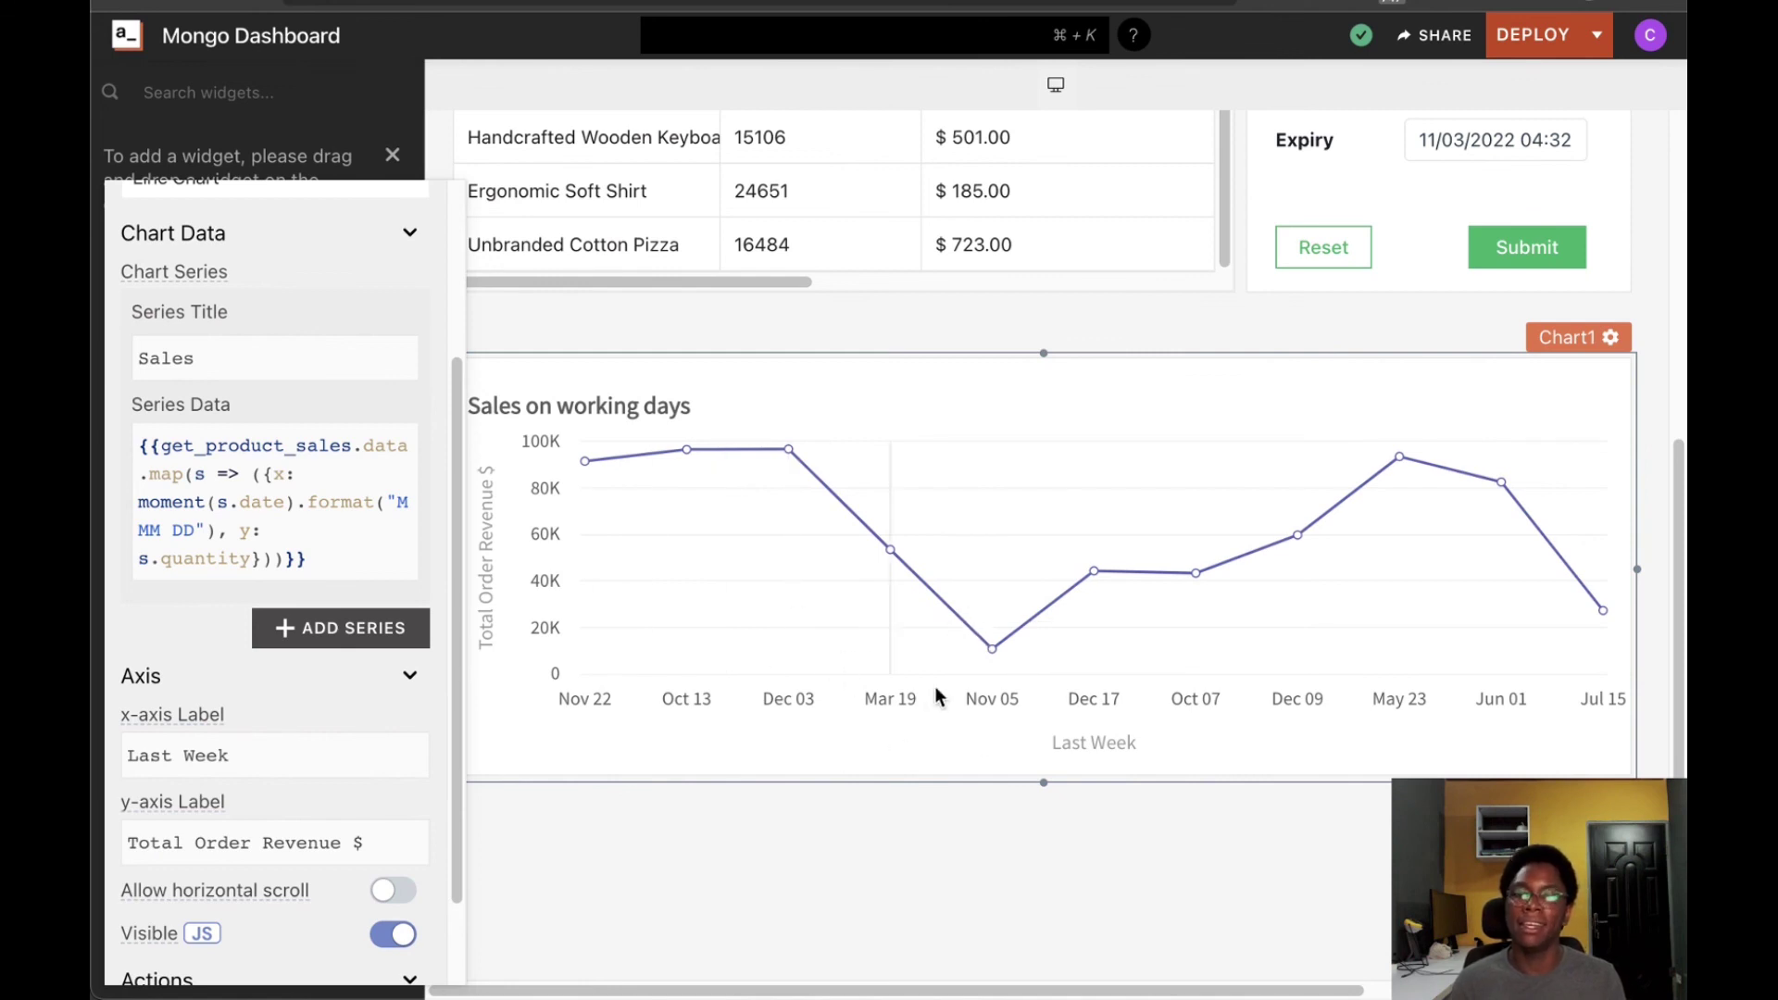
pyautogui.scroll(3, 231, 426)
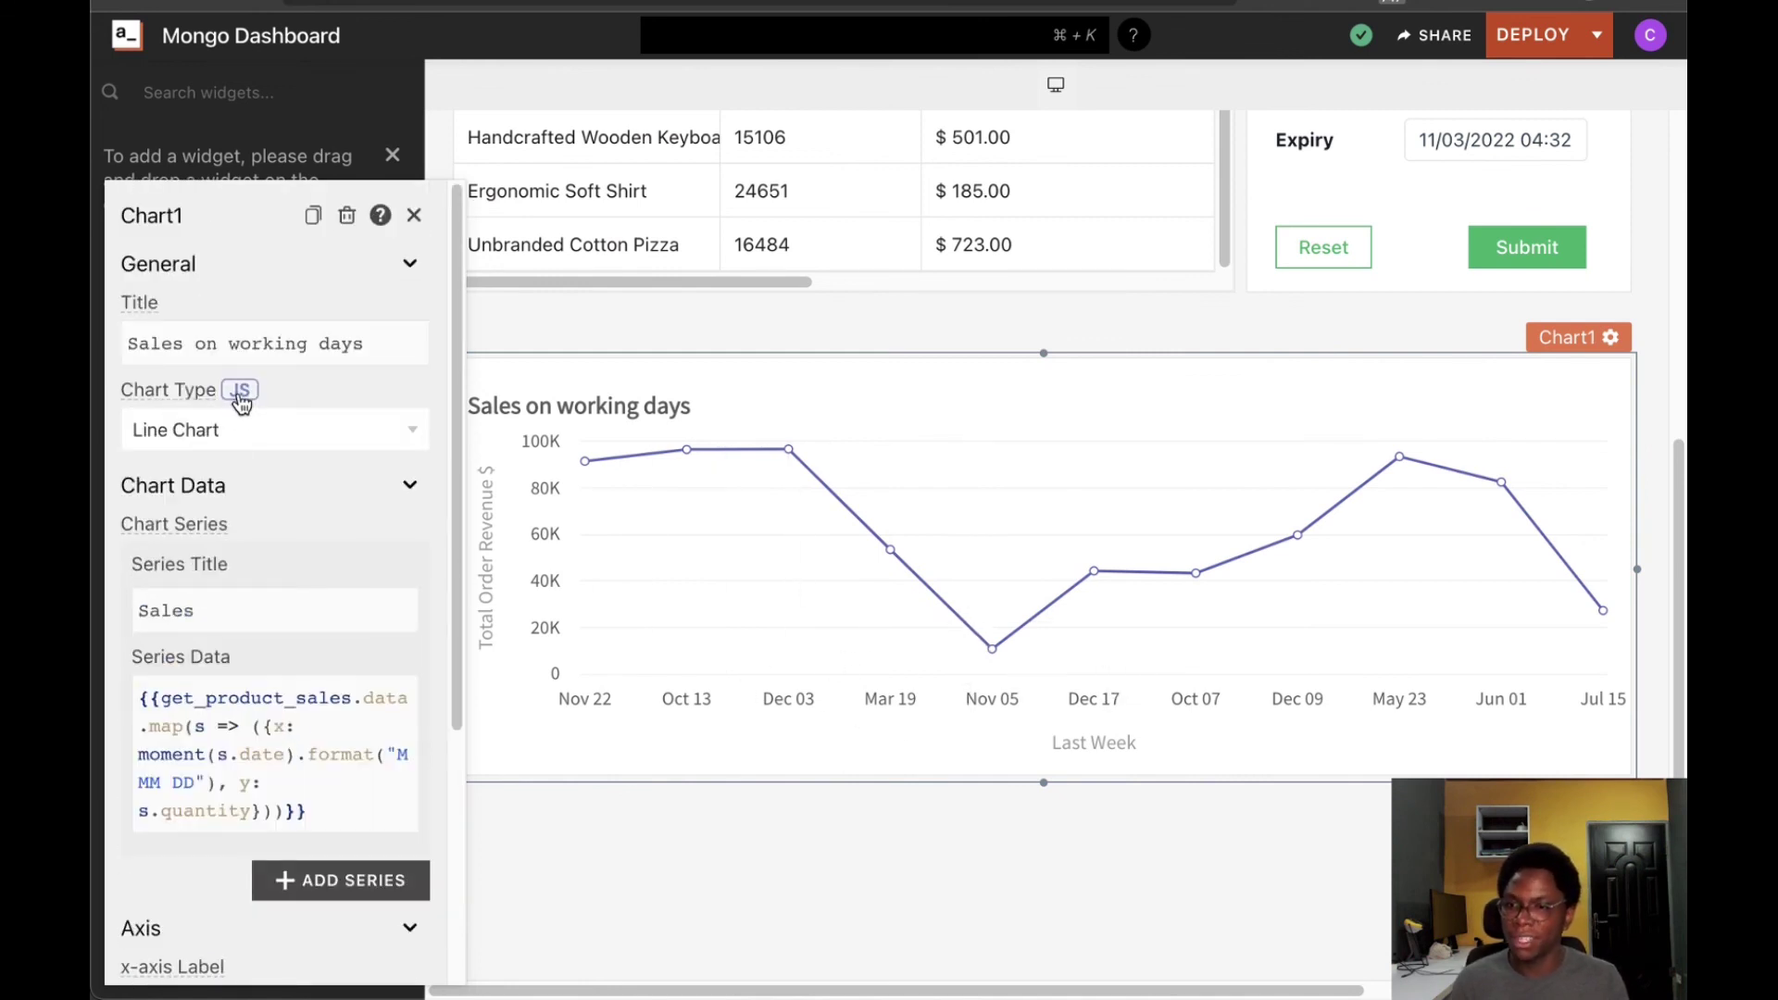
# Change Chart1's chart type from Line Chart to Area Chart
pyautogui.click(243, 434)
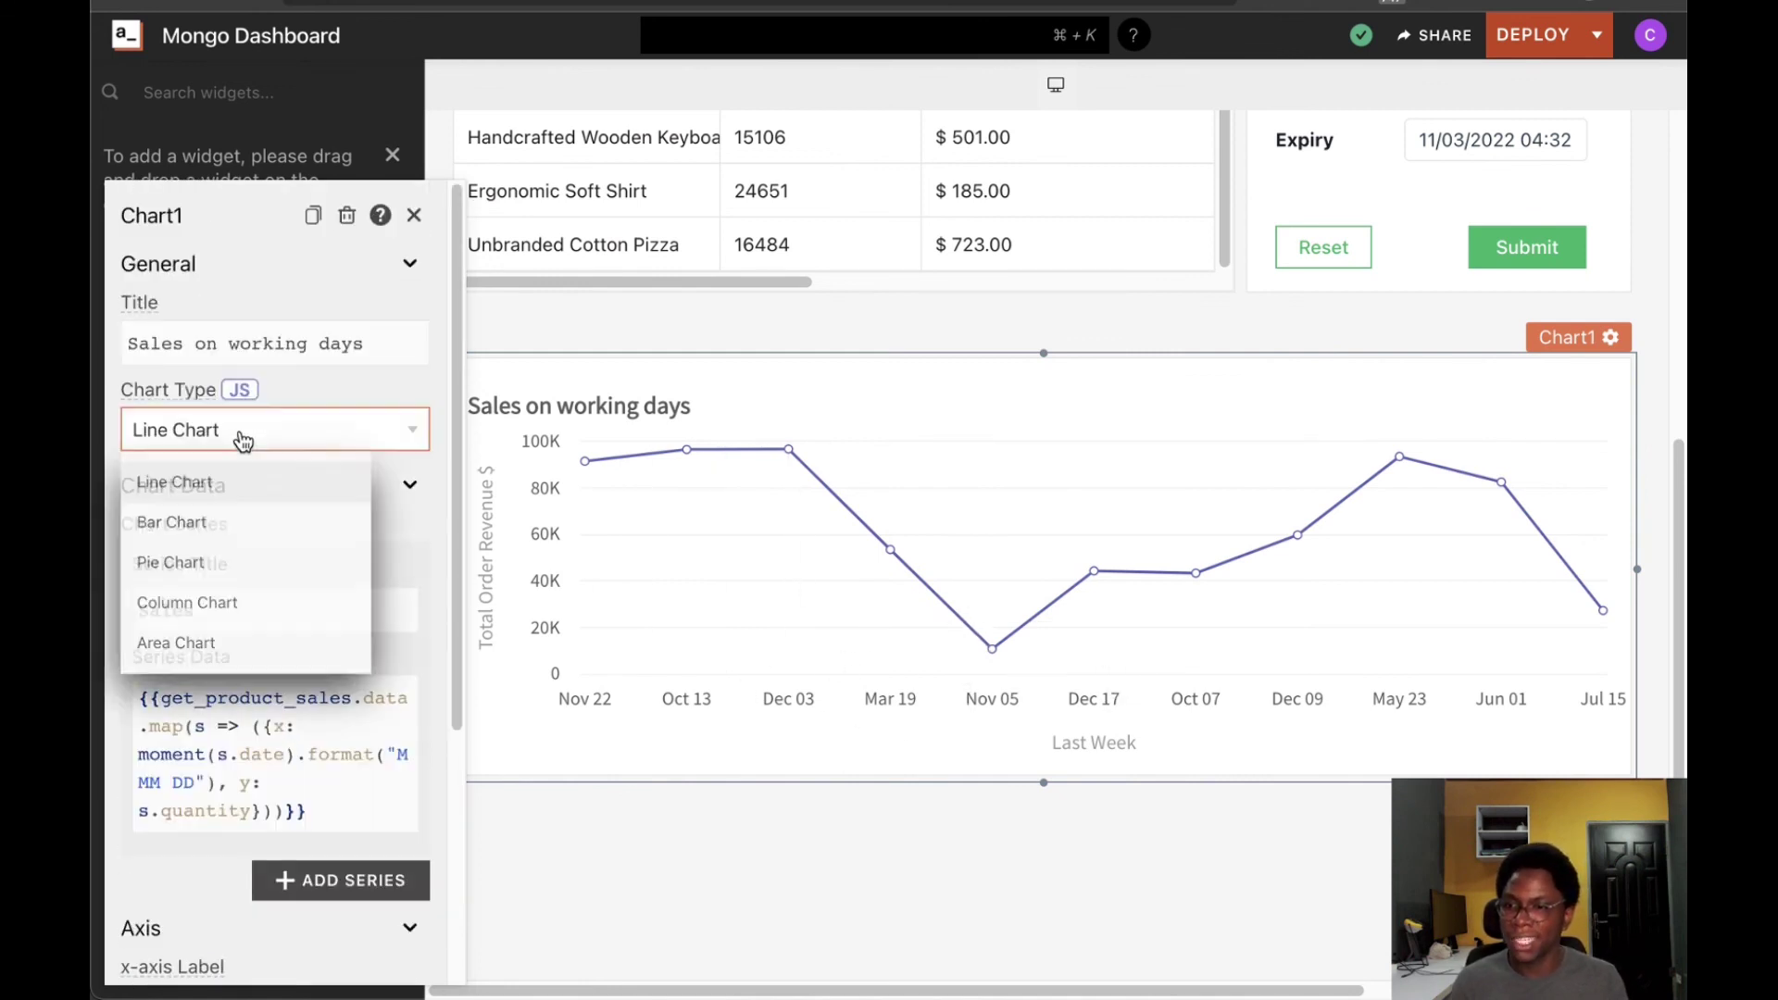
pyautogui.click(268, 640)
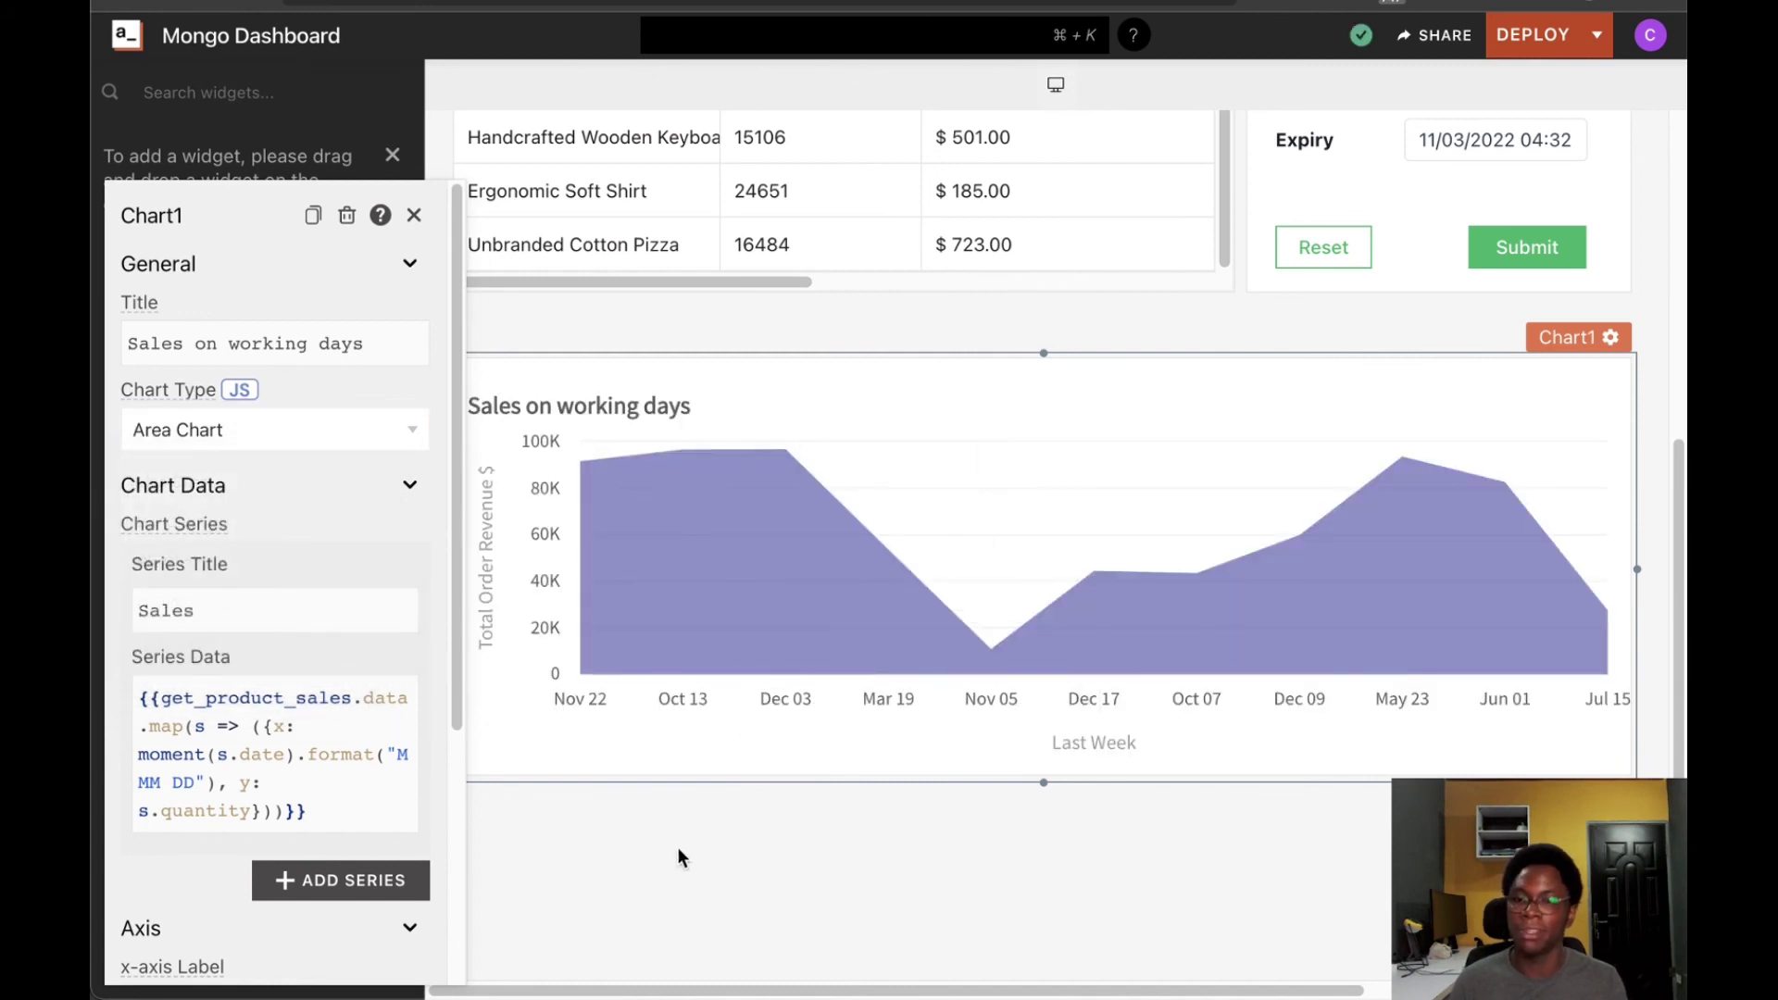
pyautogui.click(622, 838)
# Move the area chart up to sit directly beneath the products table and form
pyautogui.scroll(10, 1051, 921)
pyautogui.scroll(-5, 1046, 884)
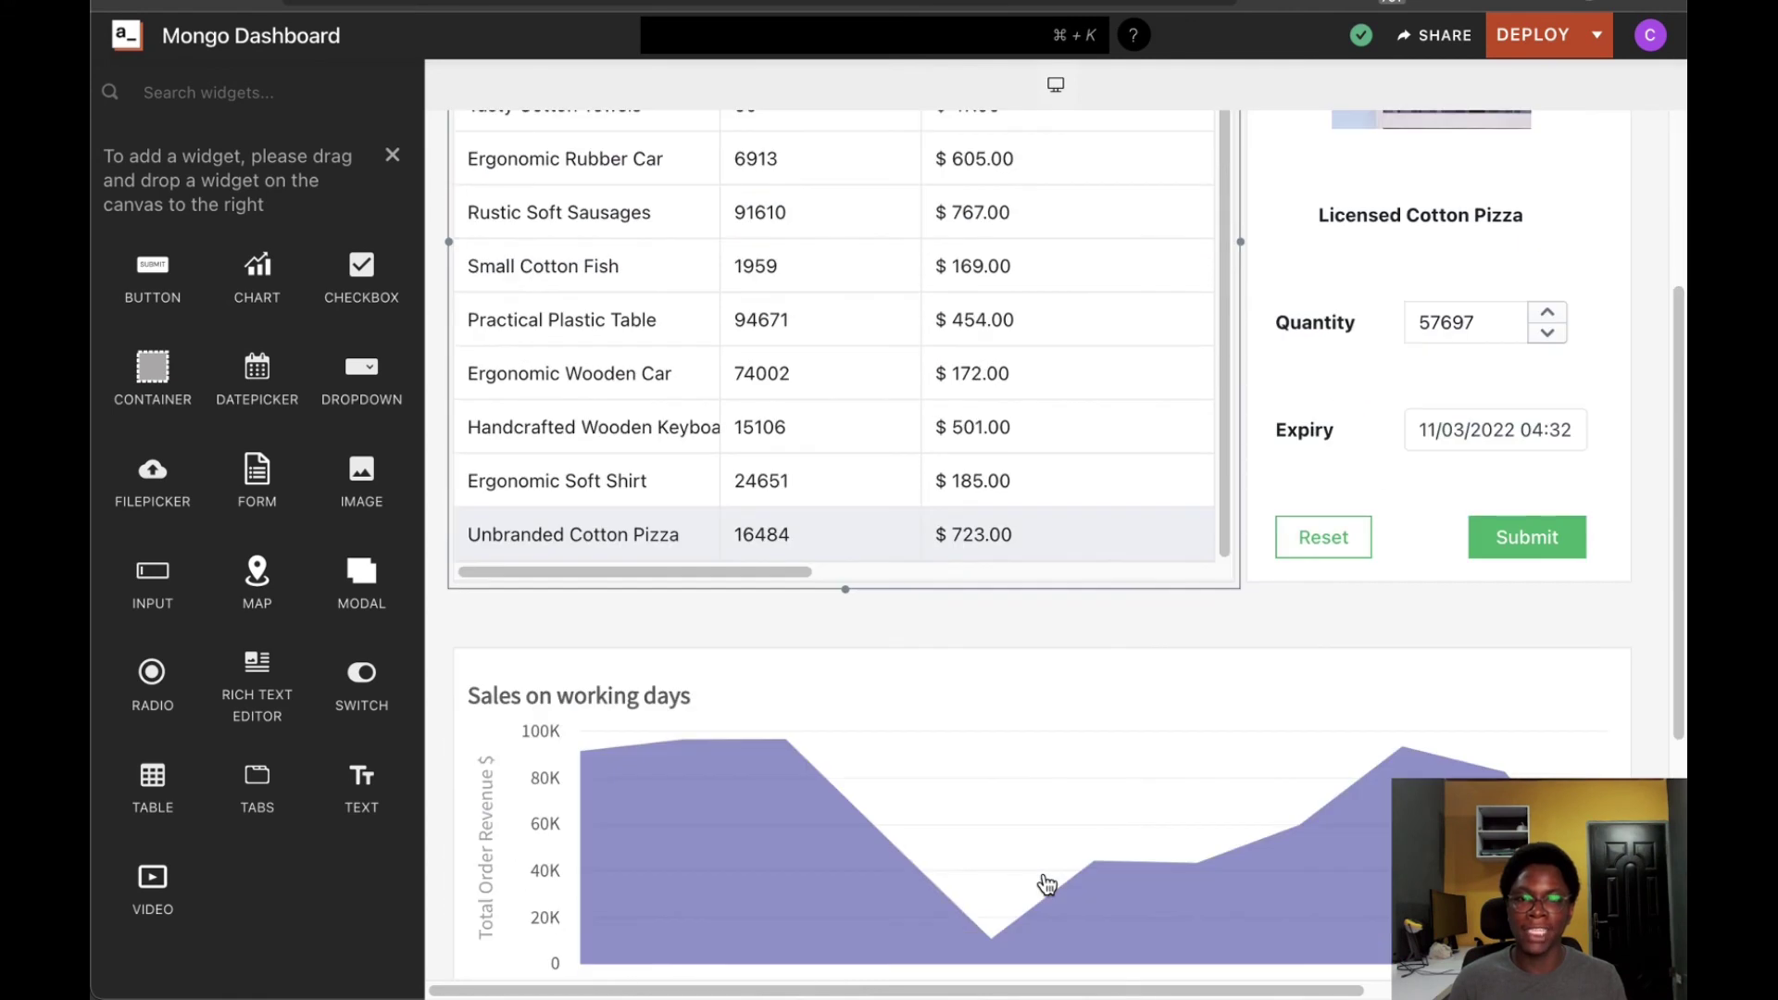
pyautogui.moveTo(1123, 706); pyautogui.dragTo(1117, 405)
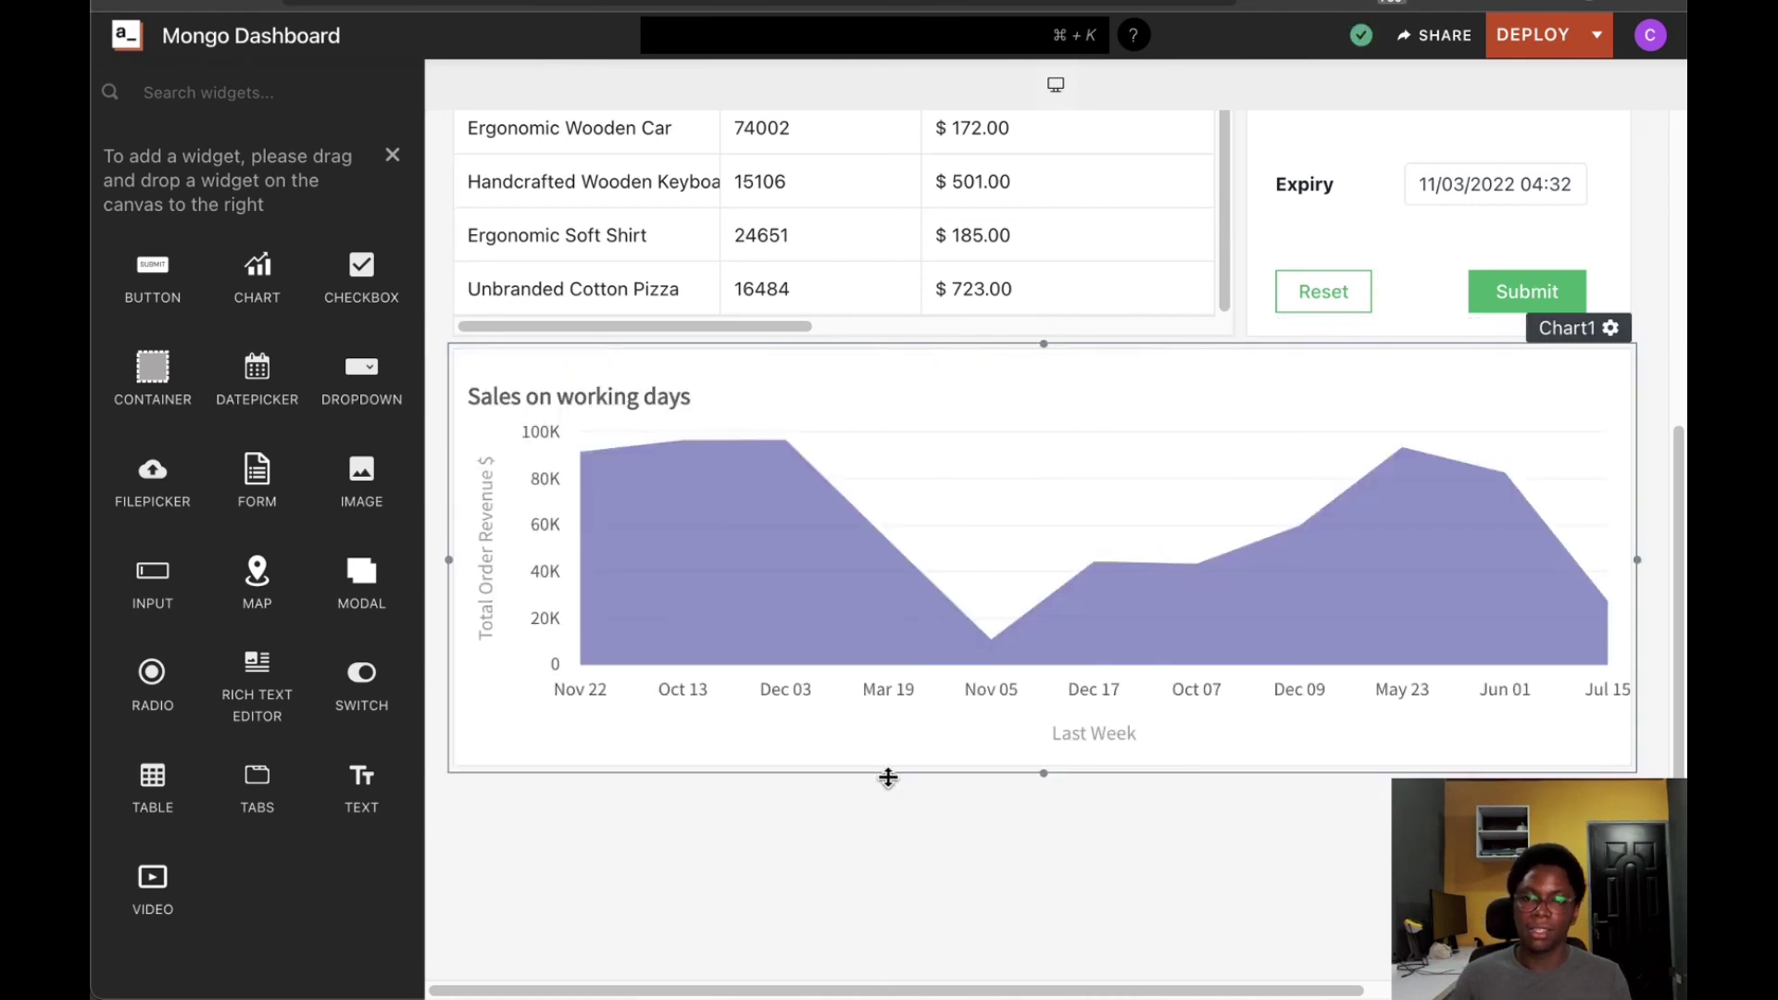
pyautogui.scroll(6, 926, 780)
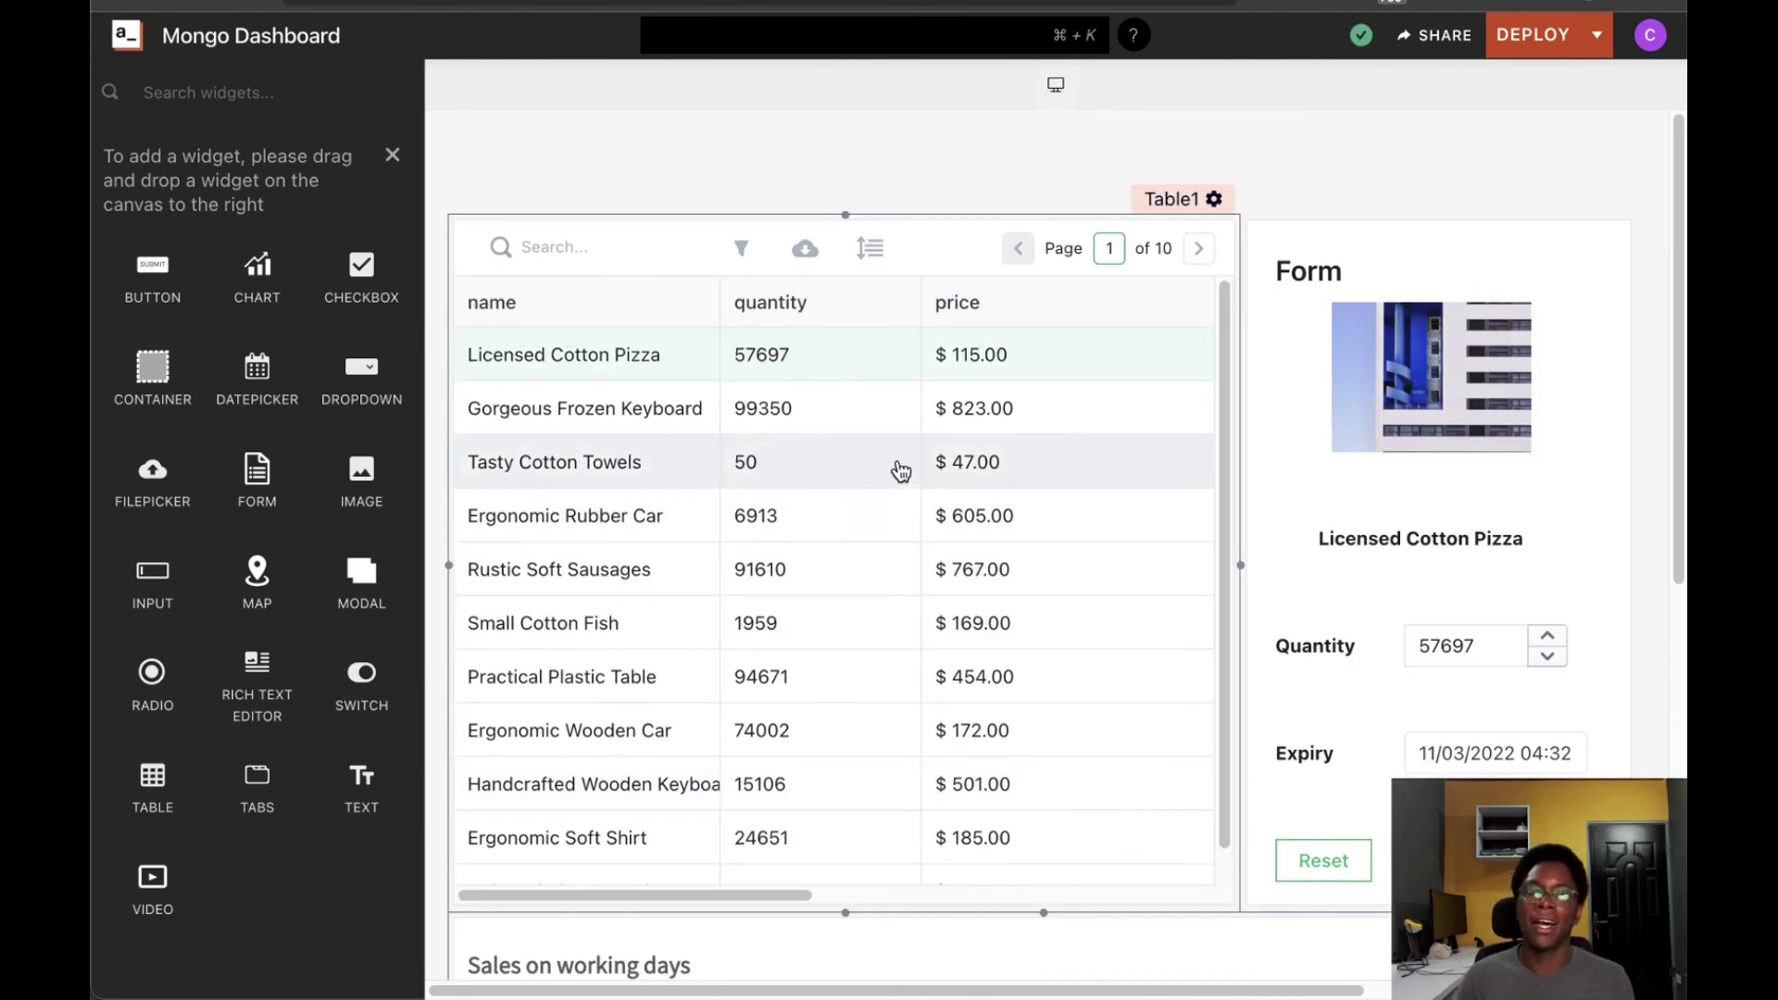
# Page the products table forward to page 3, then back to page 1
pyautogui.scroll(-2, 950, 262)
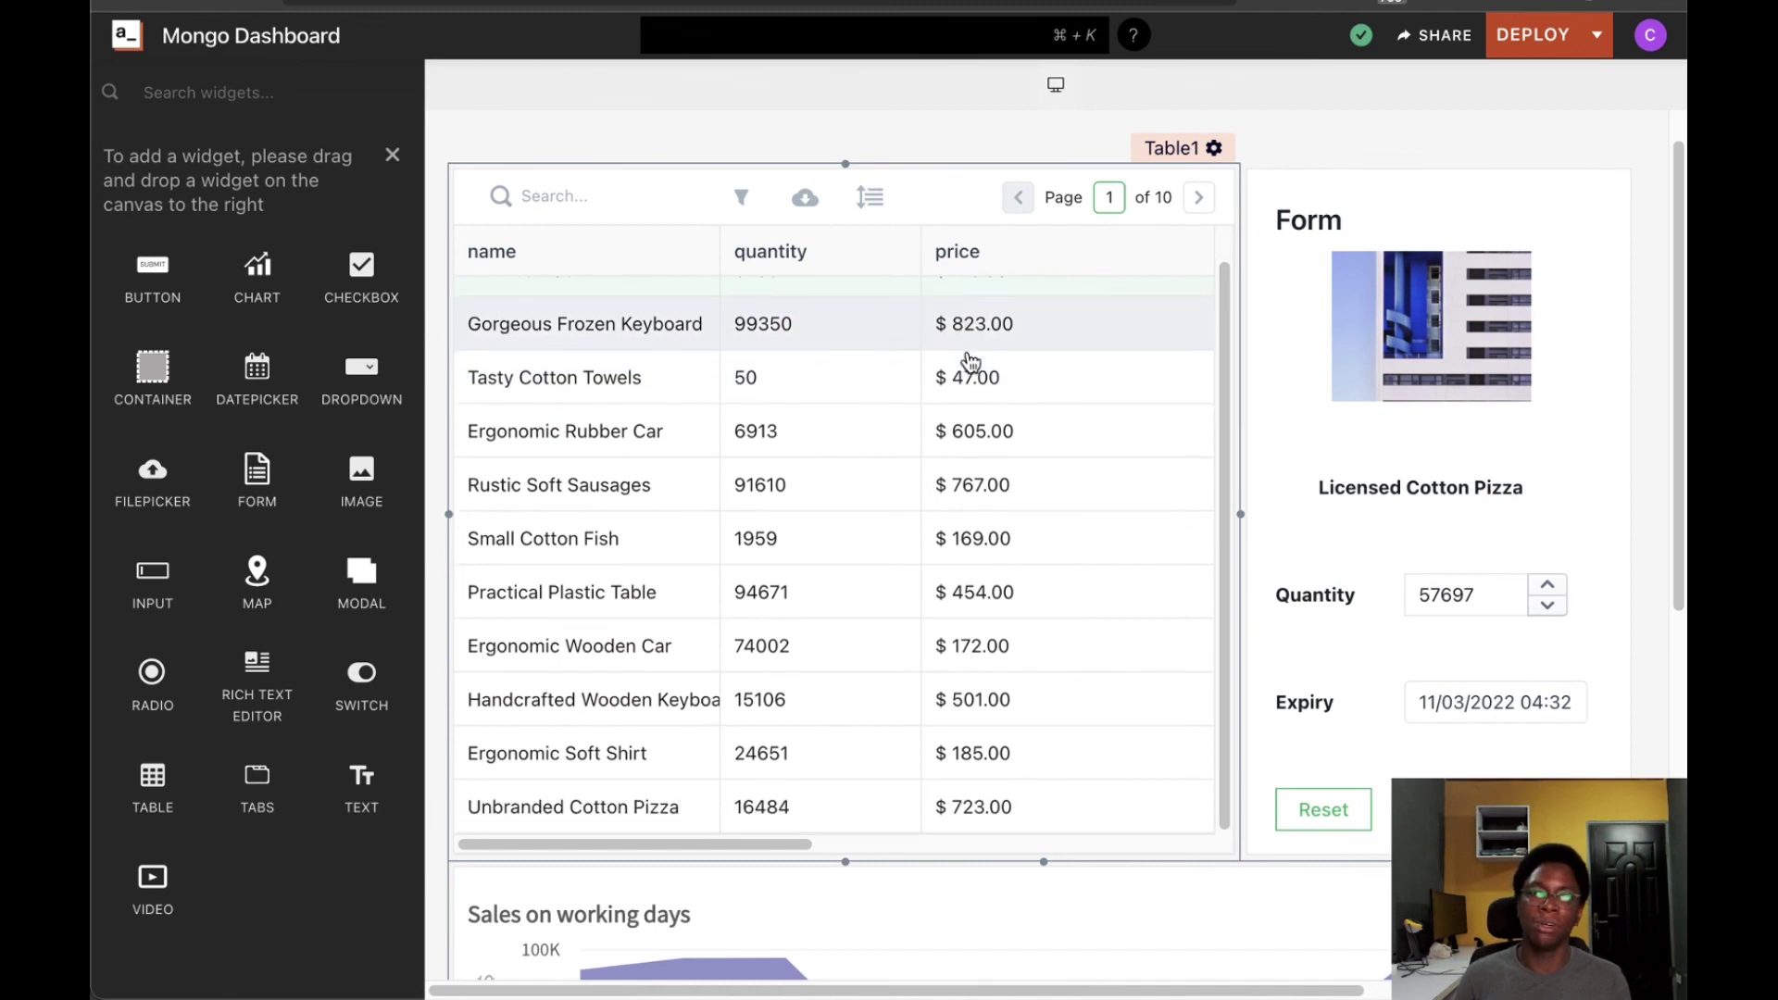
pyautogui.scroll(-1, 1167, 527)
pyautogui.scroll(2, 926, 574)
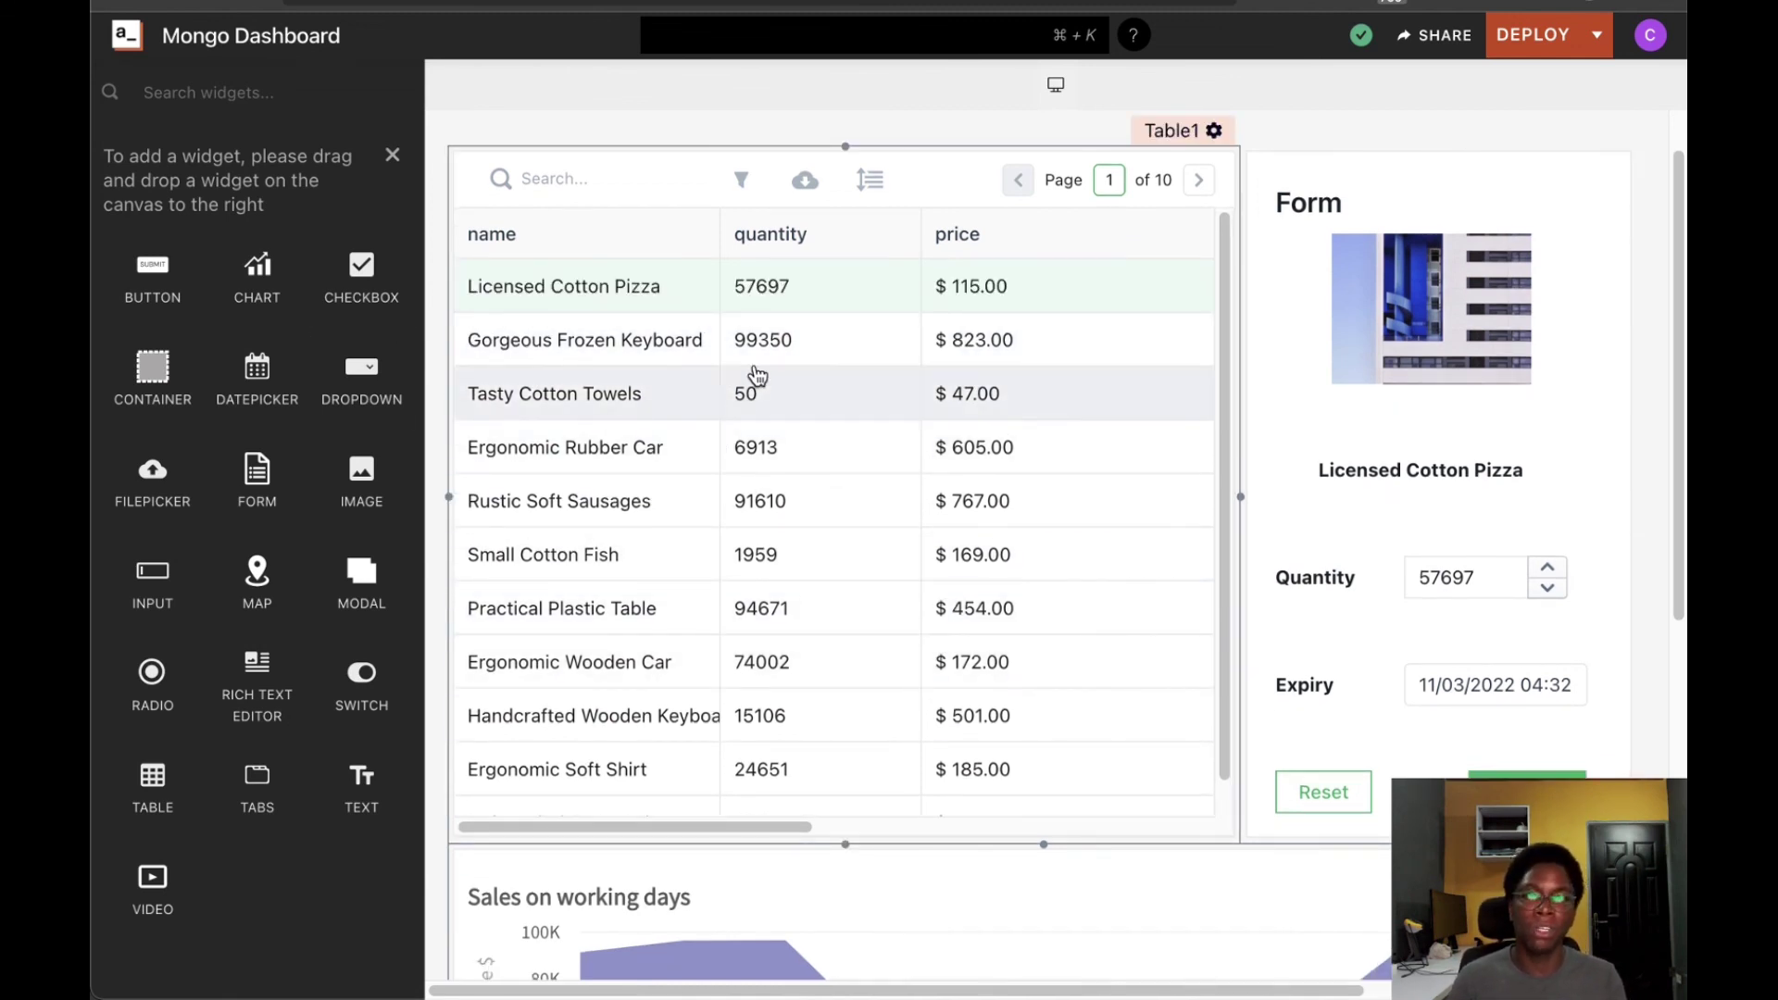
pyautogui.click(1198, 184)
pyautogui.click(1198, 183)
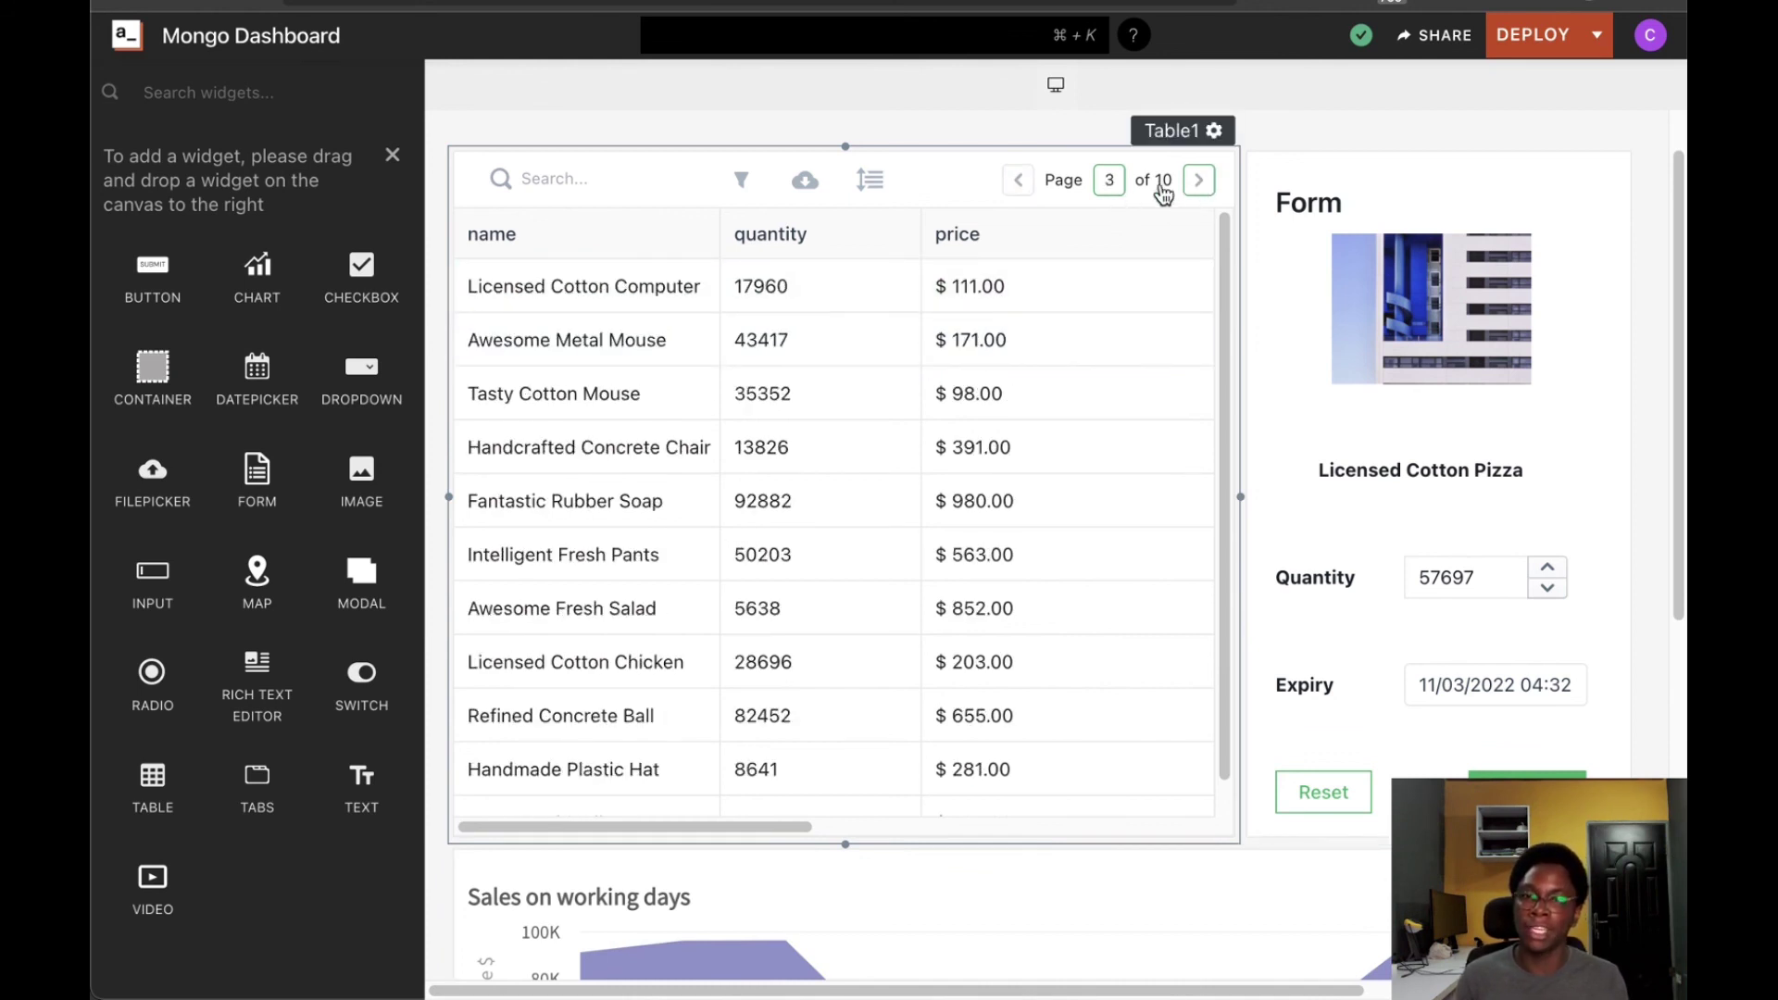
pyautogui.click(1017, 183)
pyautogui.click(1018, 183)
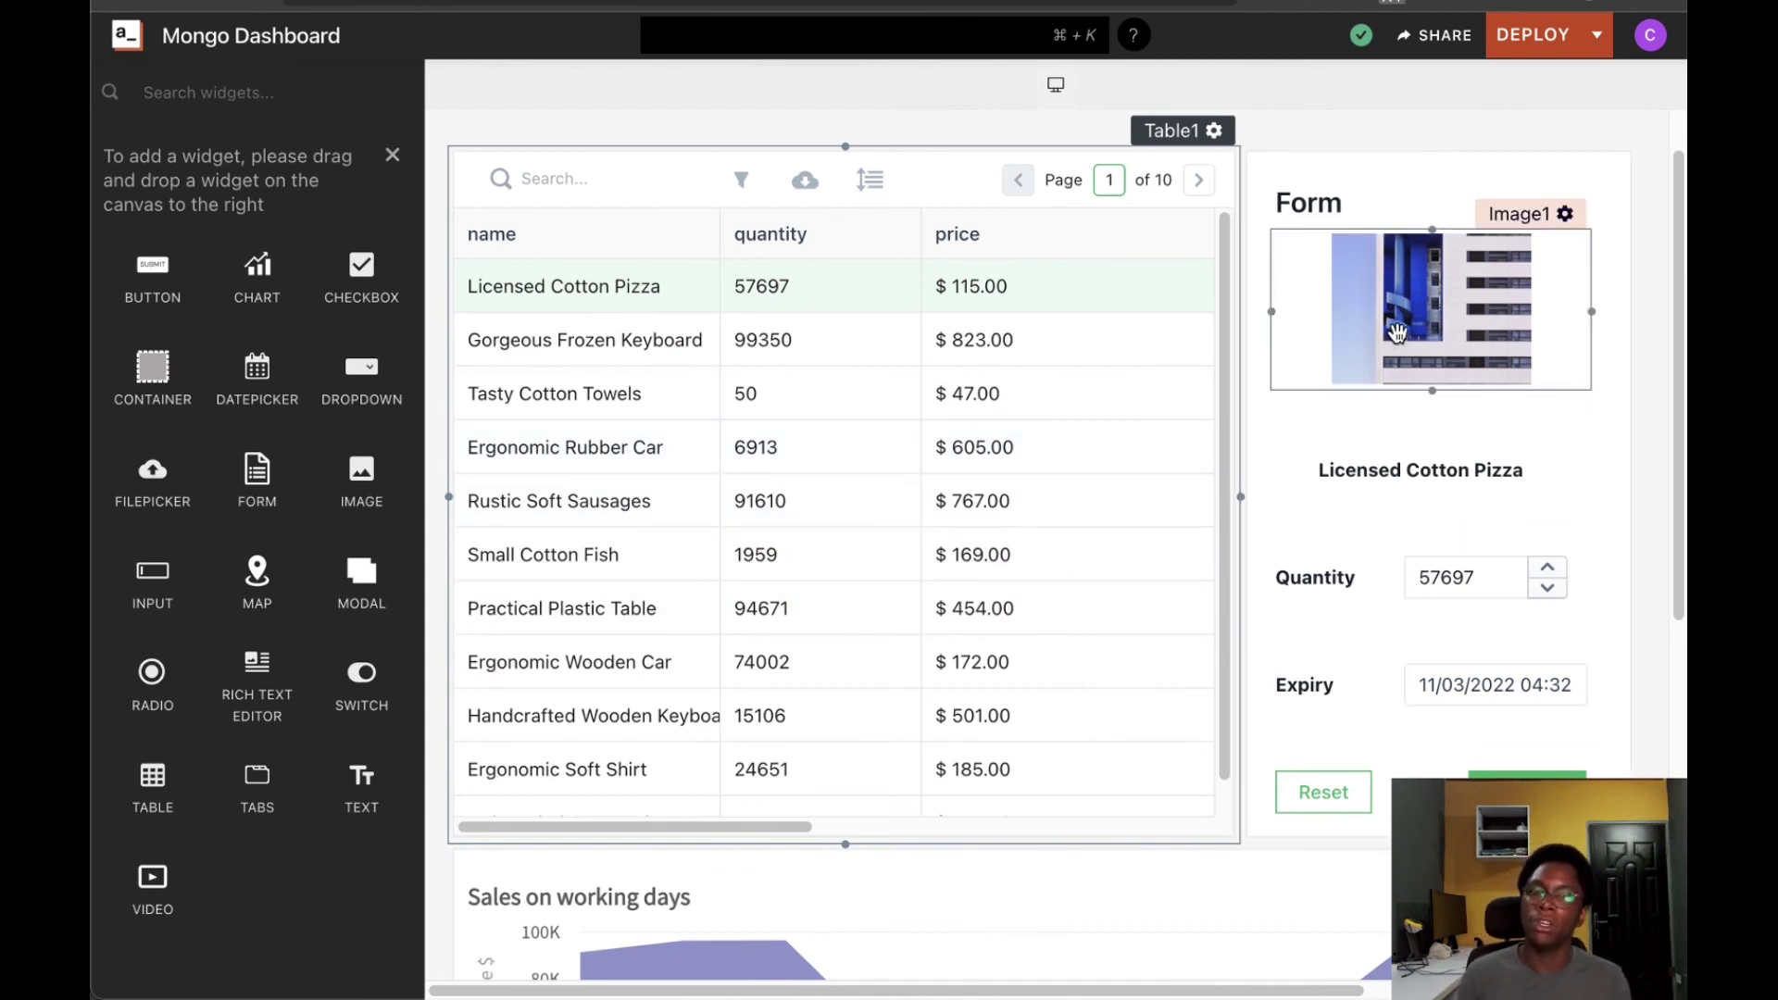
# Select Tasty Cotton Towels, Rustic Soft Sausages, then Handcrafted Wooden Keyboard, checking the form and chart update
pyautogui.click(859, 387)
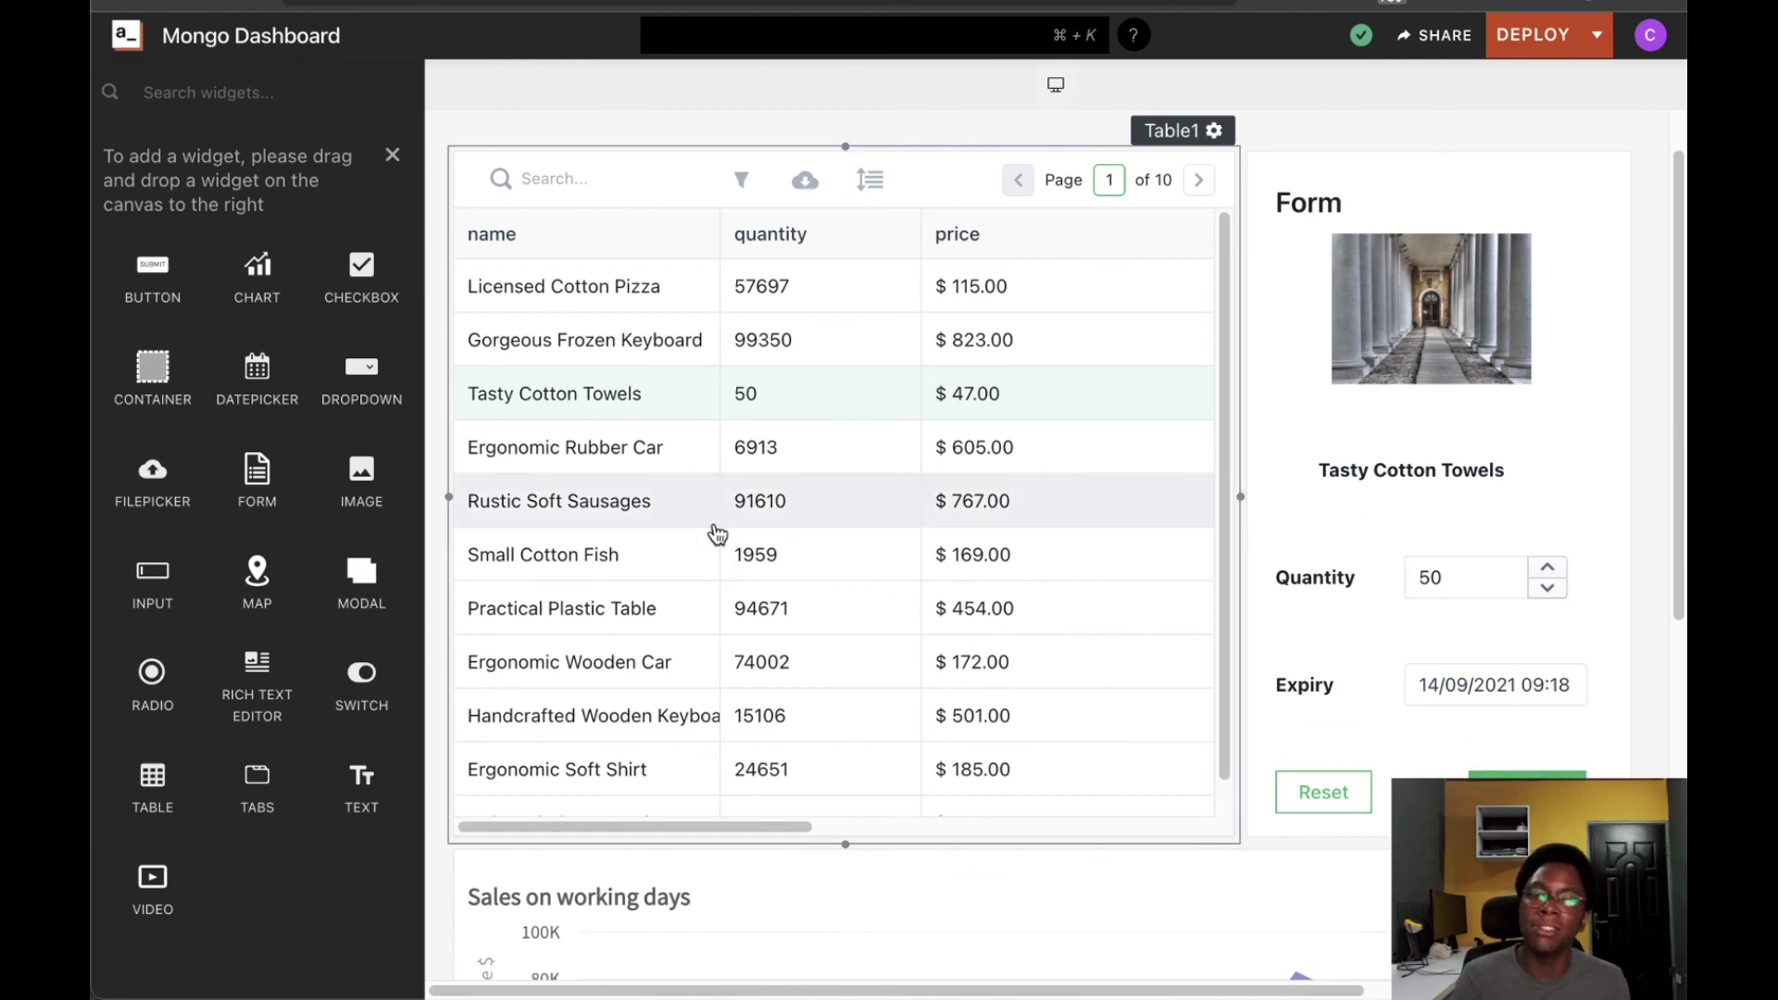
pyautogui.click(794, 507)
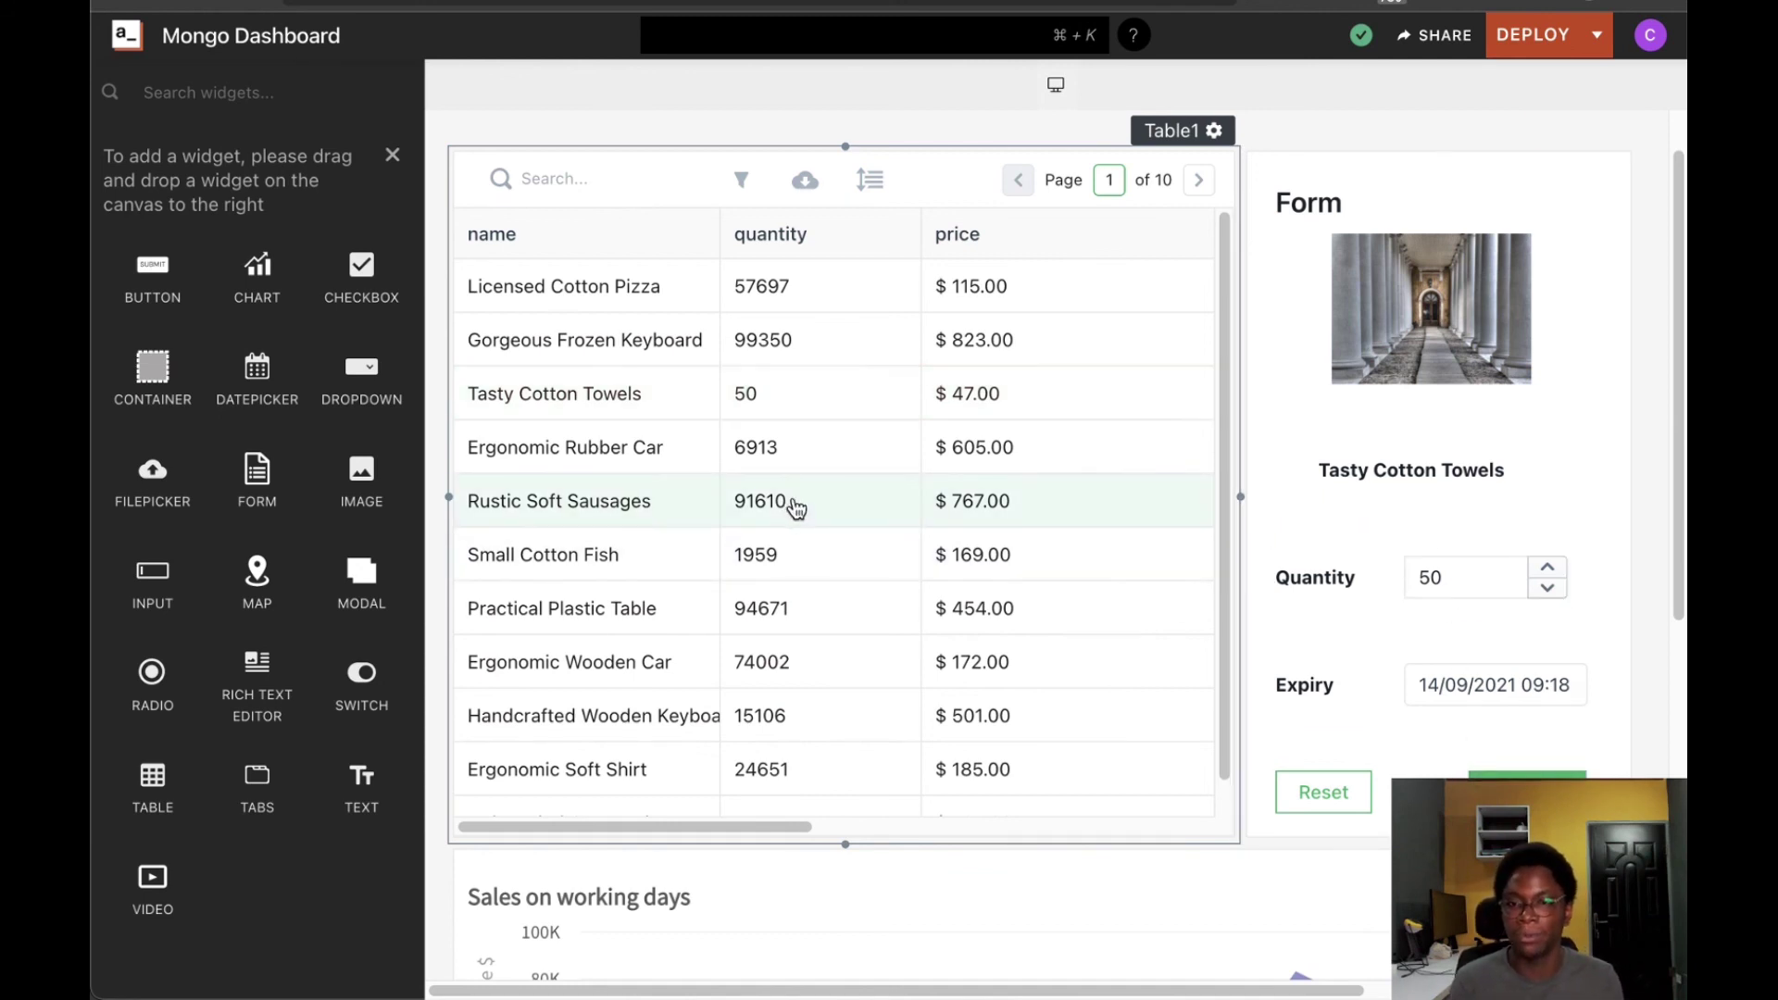
pyautogui.scroll(-1, 886, 675)
pyautogui.scroll(-3, 1158, 796)
pyautogui.scroll(-1, 1197, 774)
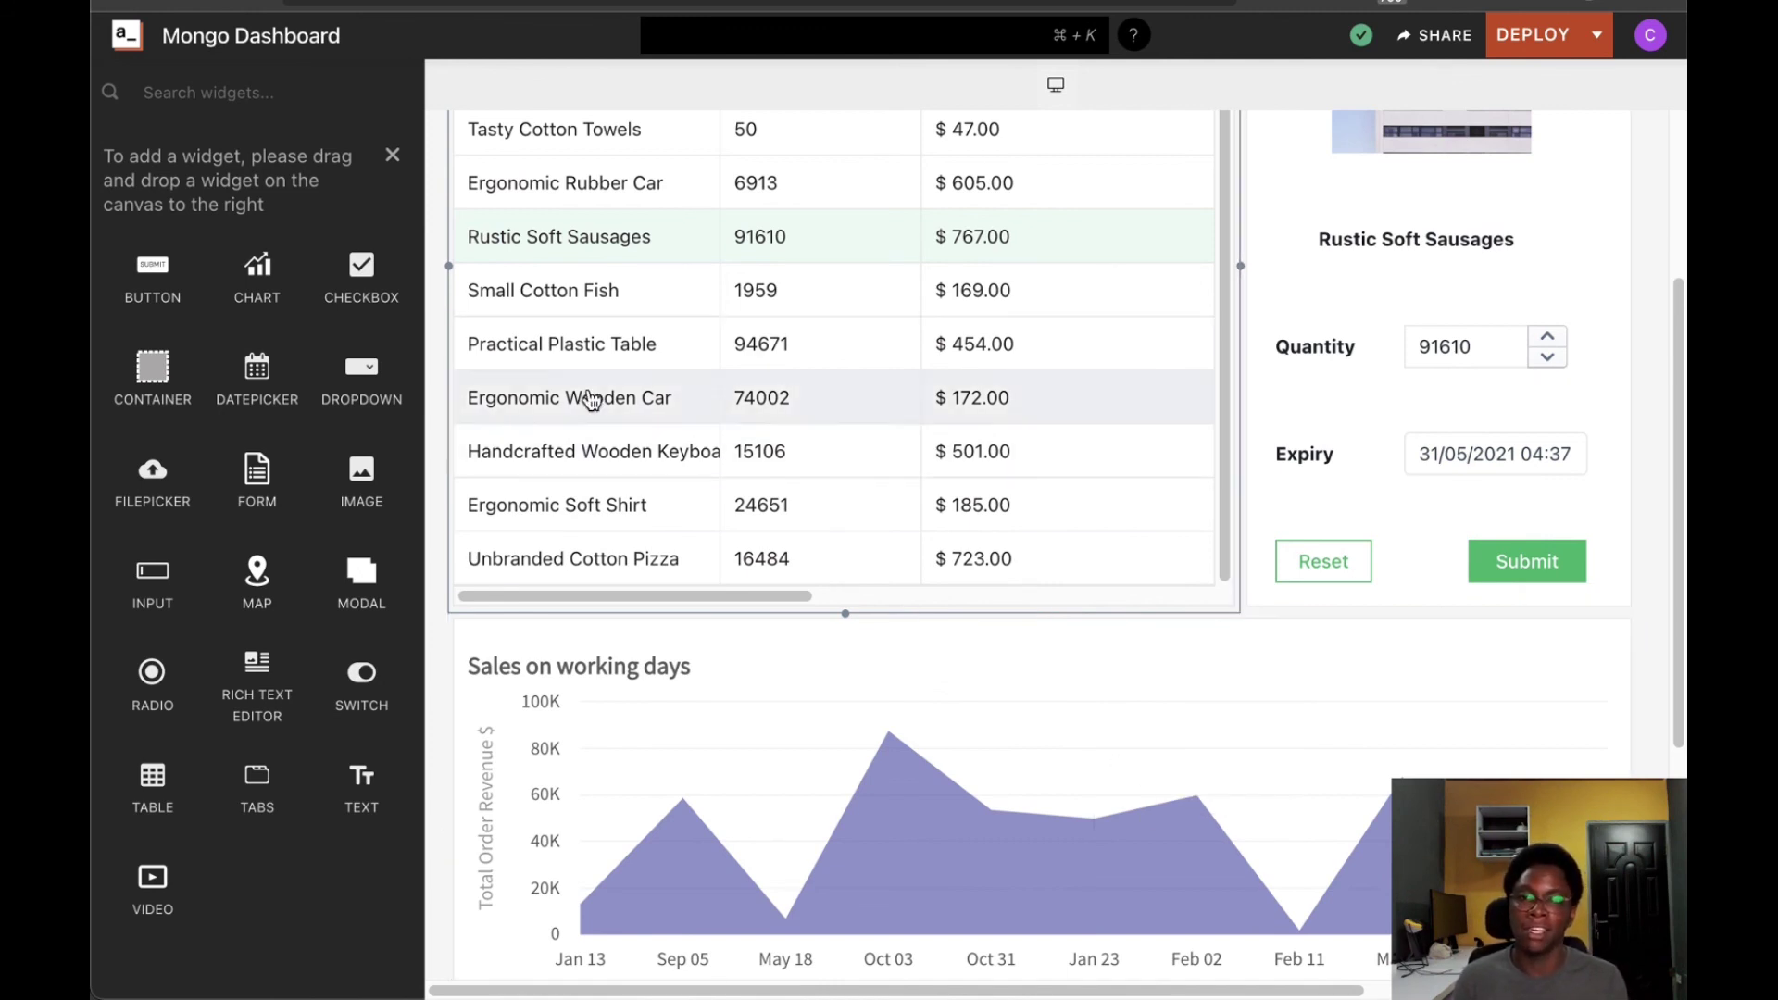
pyautogui.scroll(1, 671, 519)
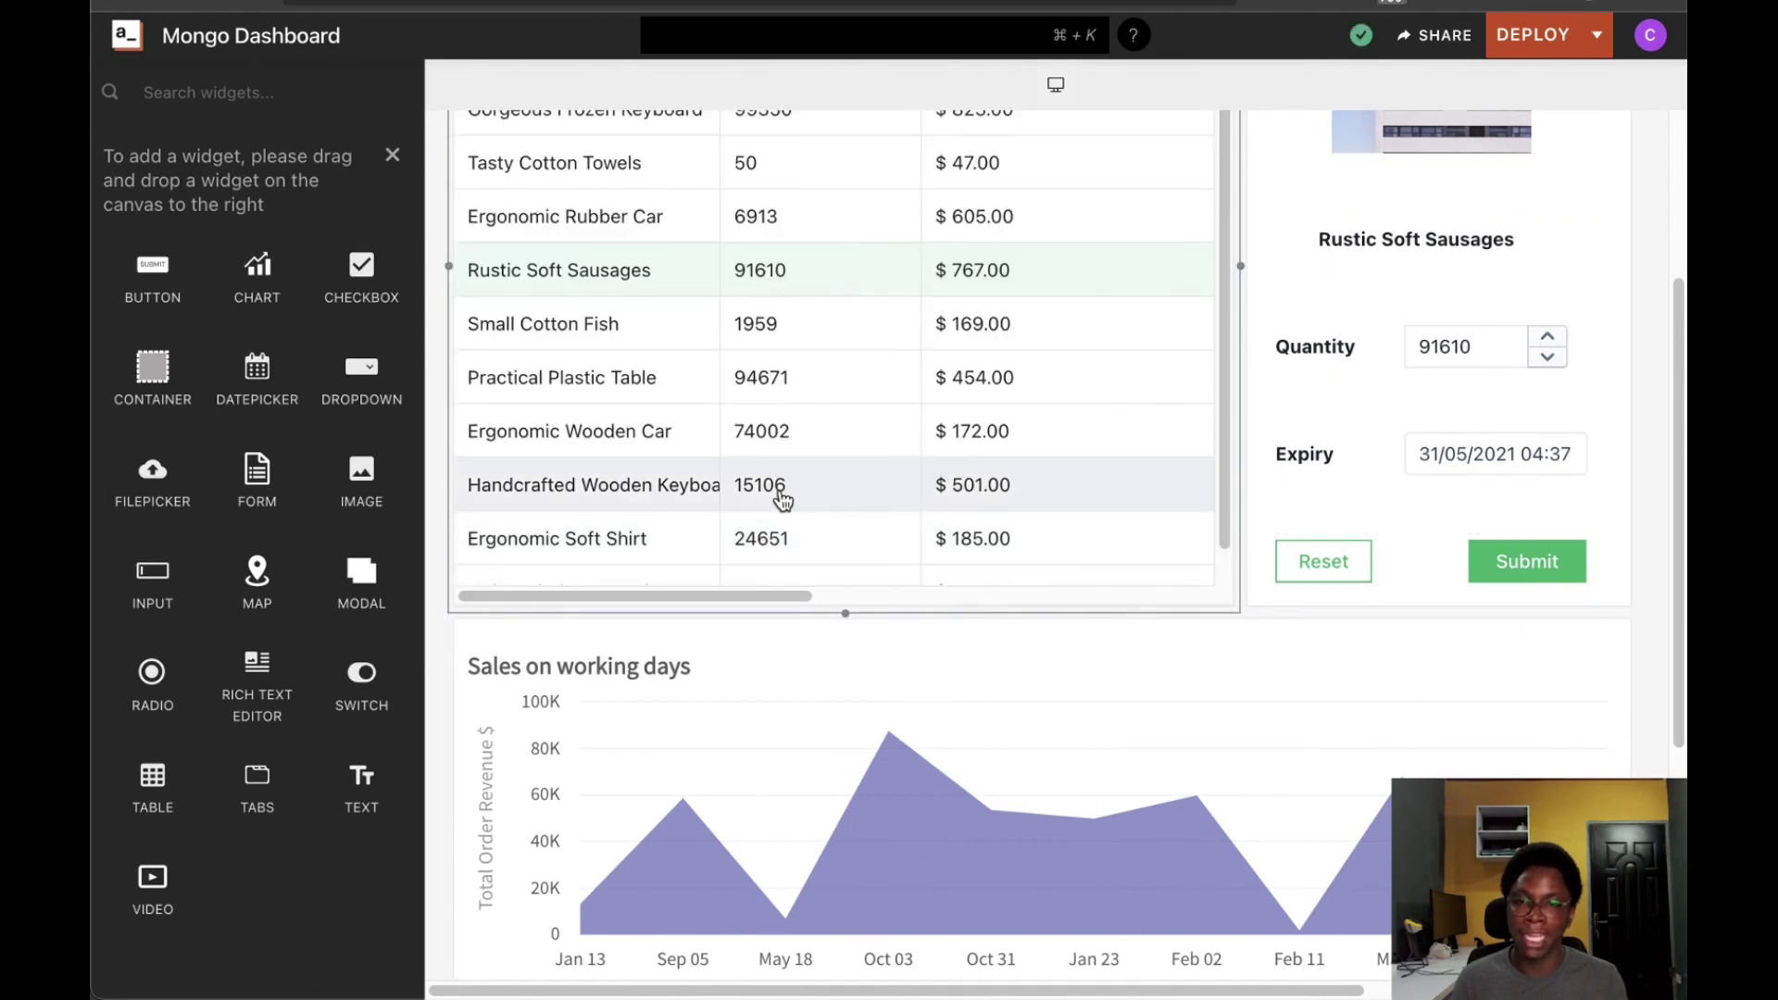
pyautogui.click(780, 491)
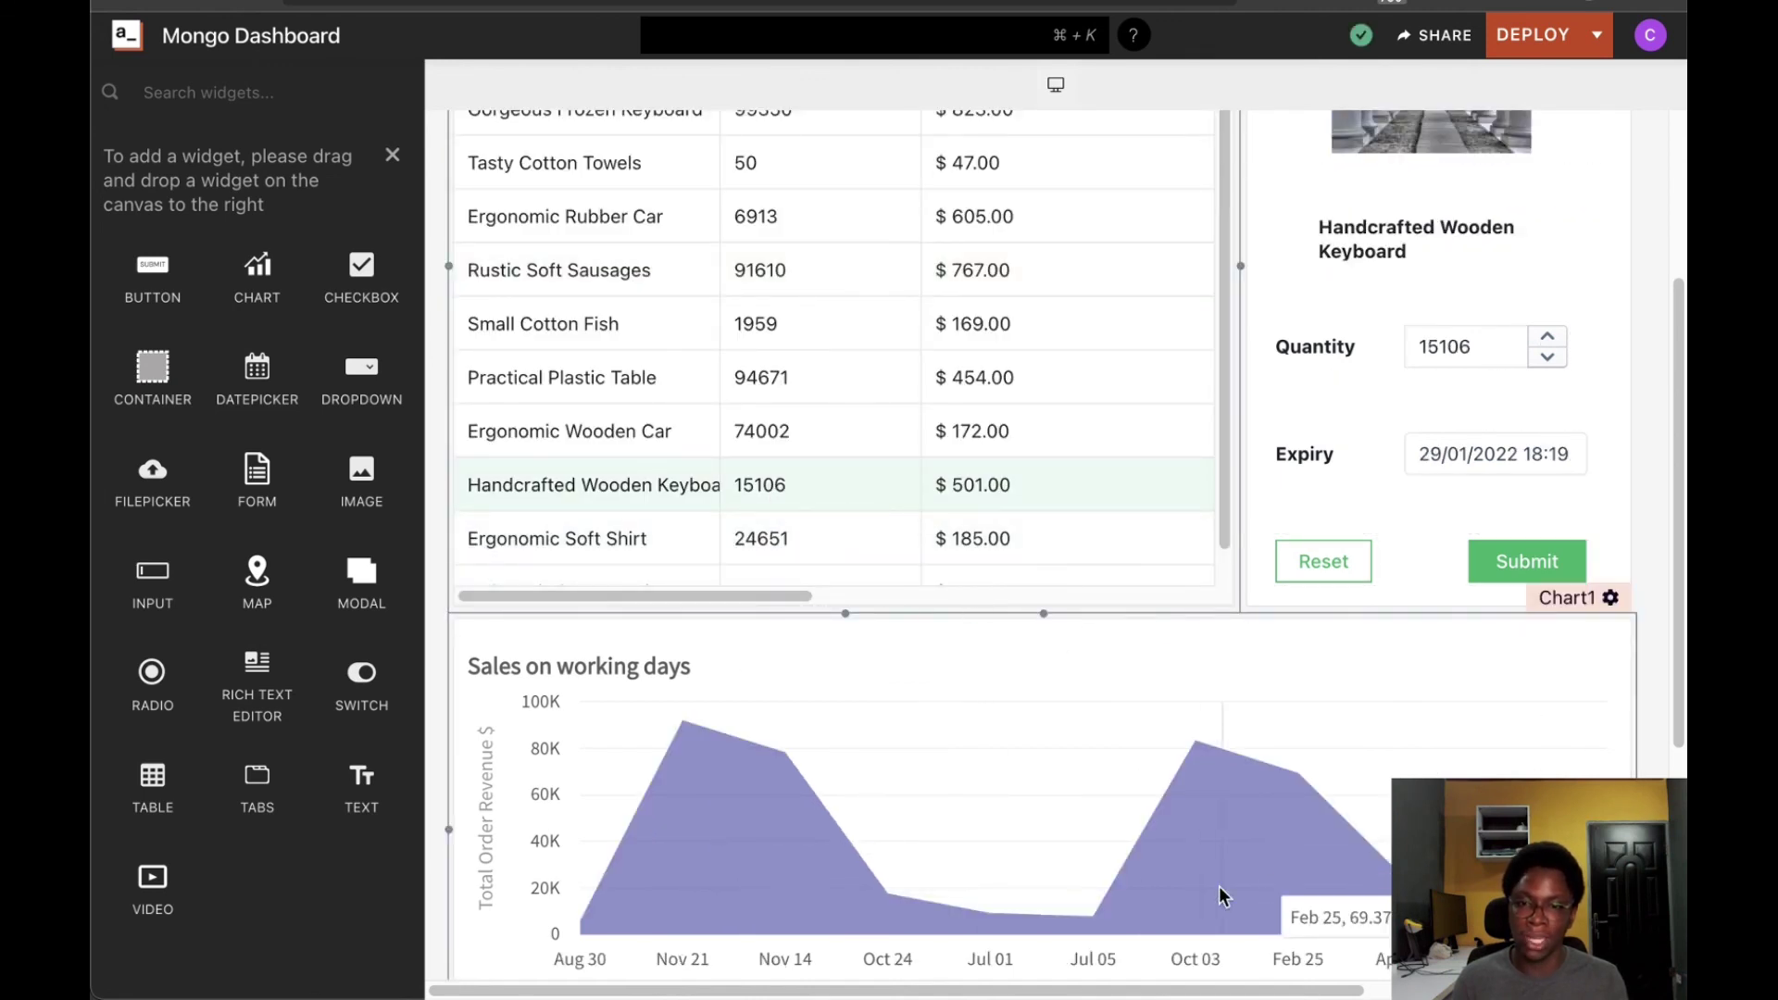
pyautogui.scroll(-2, 907, 694)
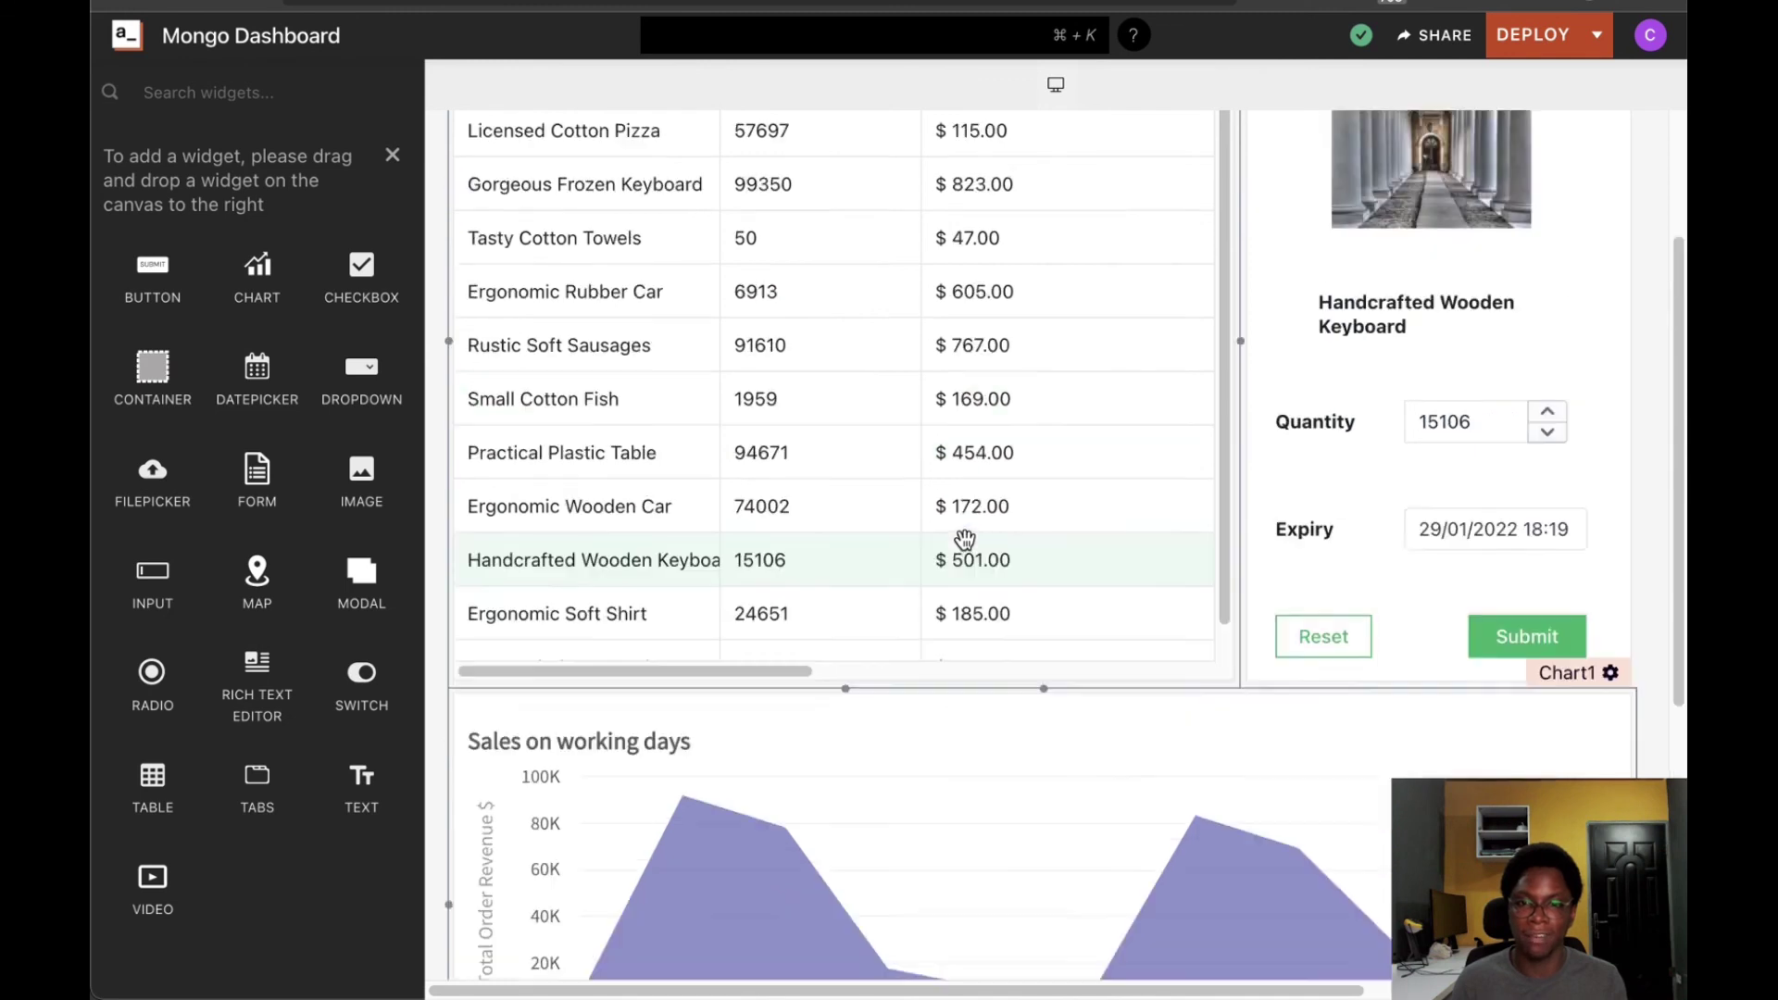
pyautogui.scroll(5, 964, 552)
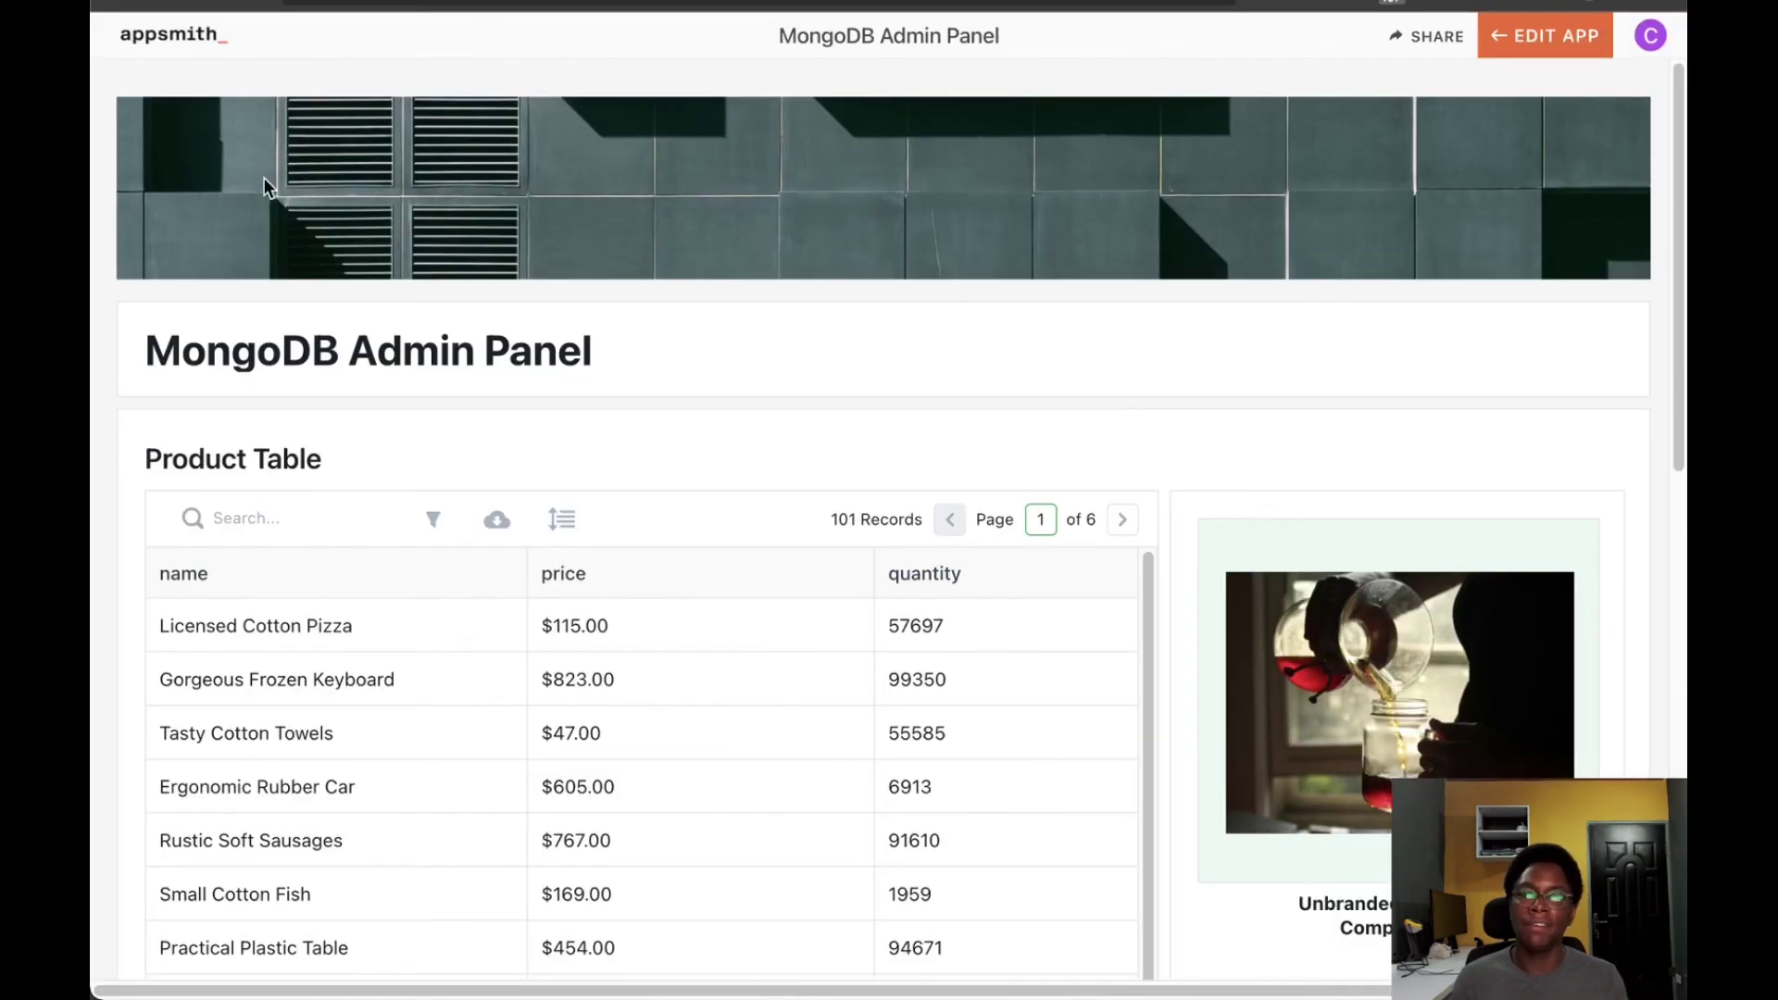
# Scroll through the deployed MongoDB Admin Panel reference app to review its layout
pyautogui.scroll(-6, 877, 370)
pyautogui.scroll(5, 774, 619)
pyautogui.scroll(-1, 547, 611)
pyautogui.scroll(-7, 1174, 518)
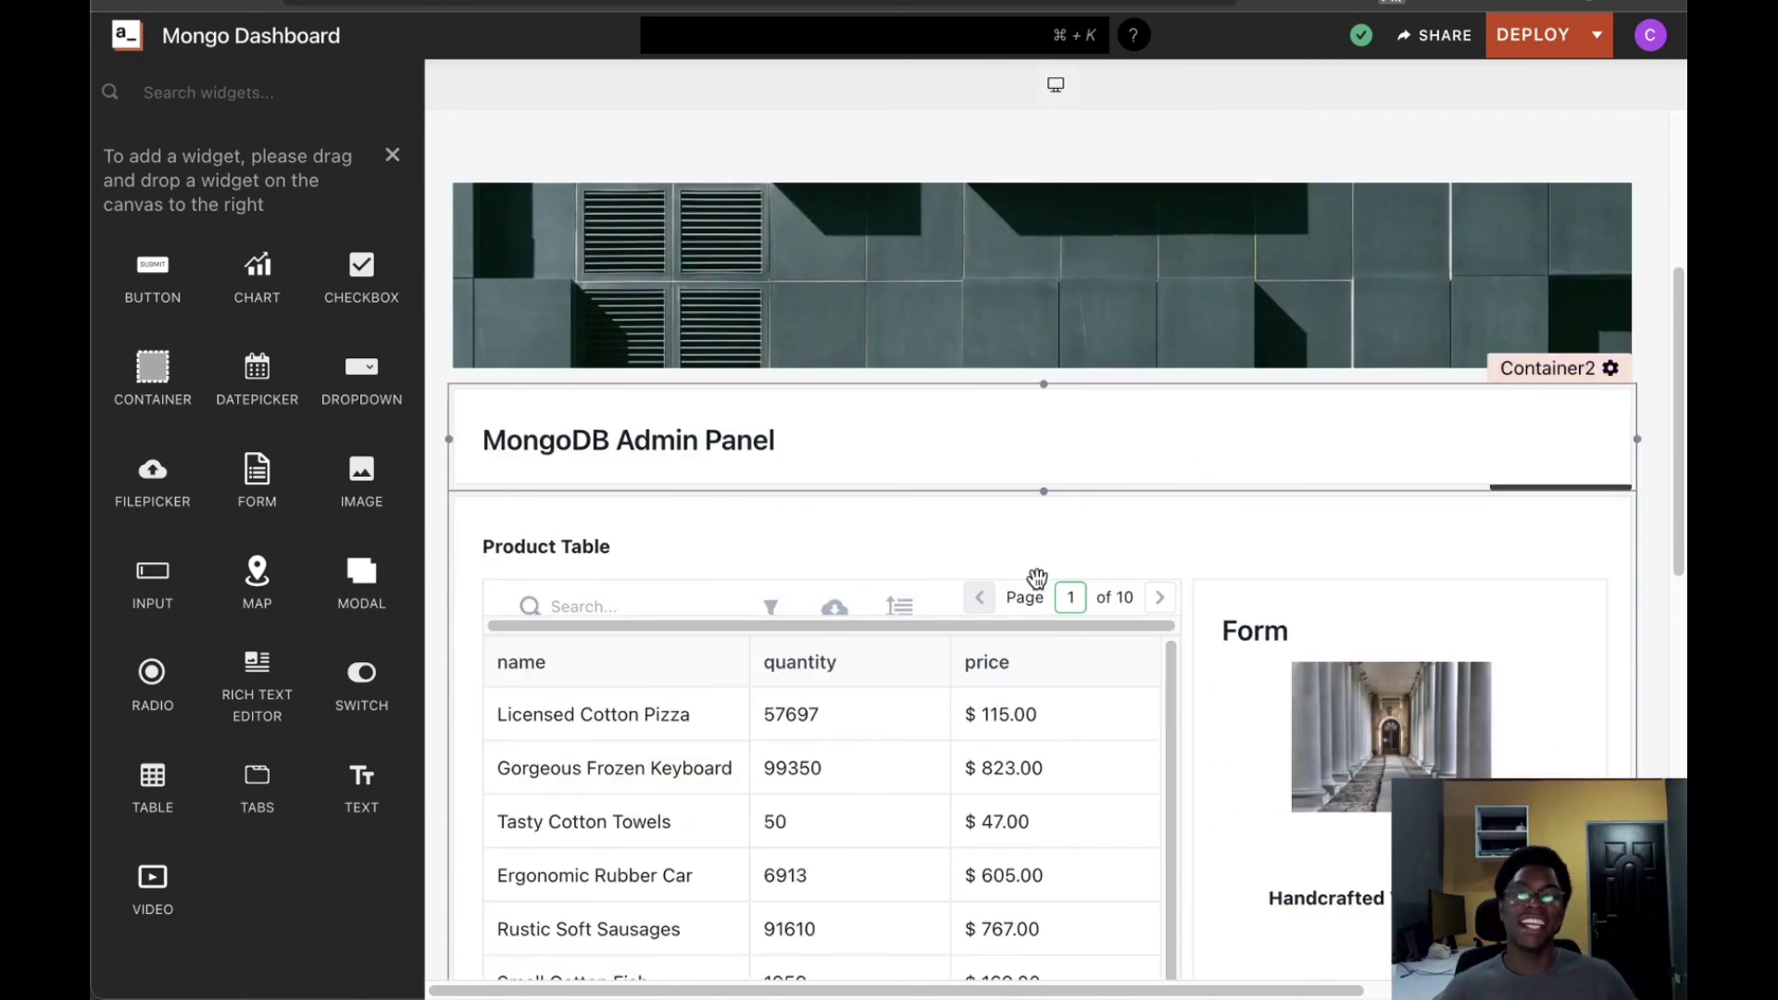
# Check the MongoDB Admin Panel title text and the container holding it
pyautogui.scroll(-5, 925, 537)
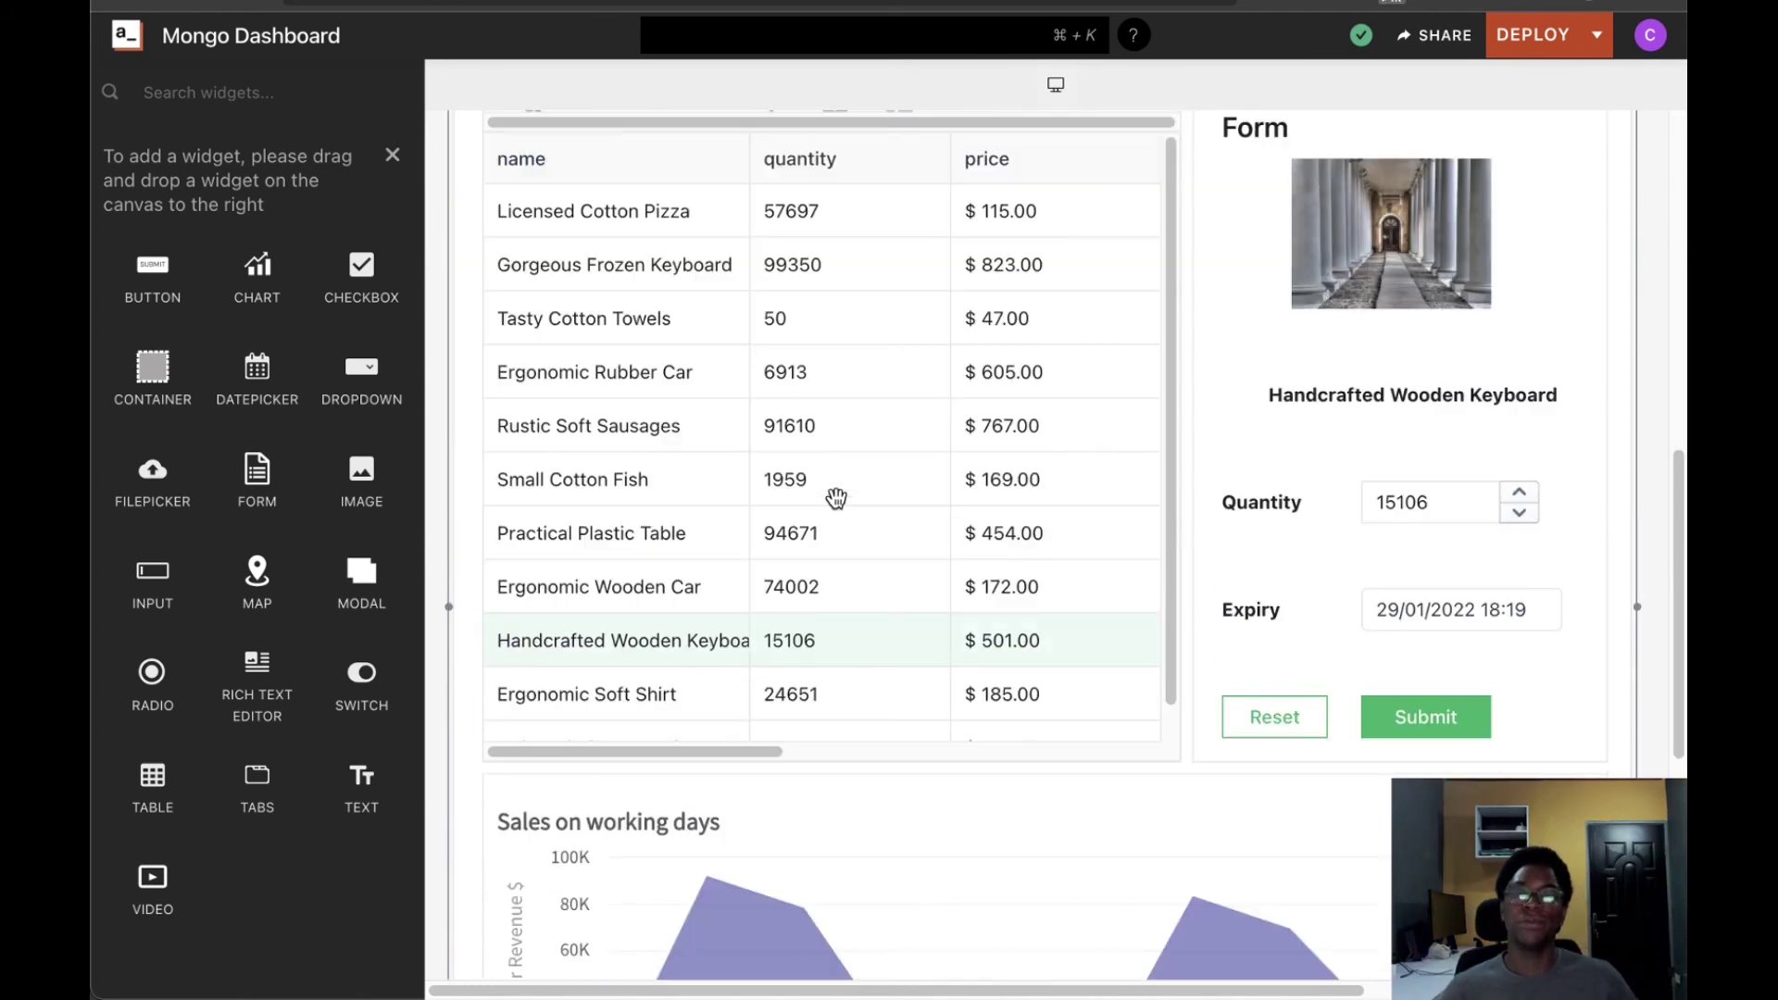
pyautogui.scroll(1, 836, 499)
pyautogui.scroll(10, 839, 482)
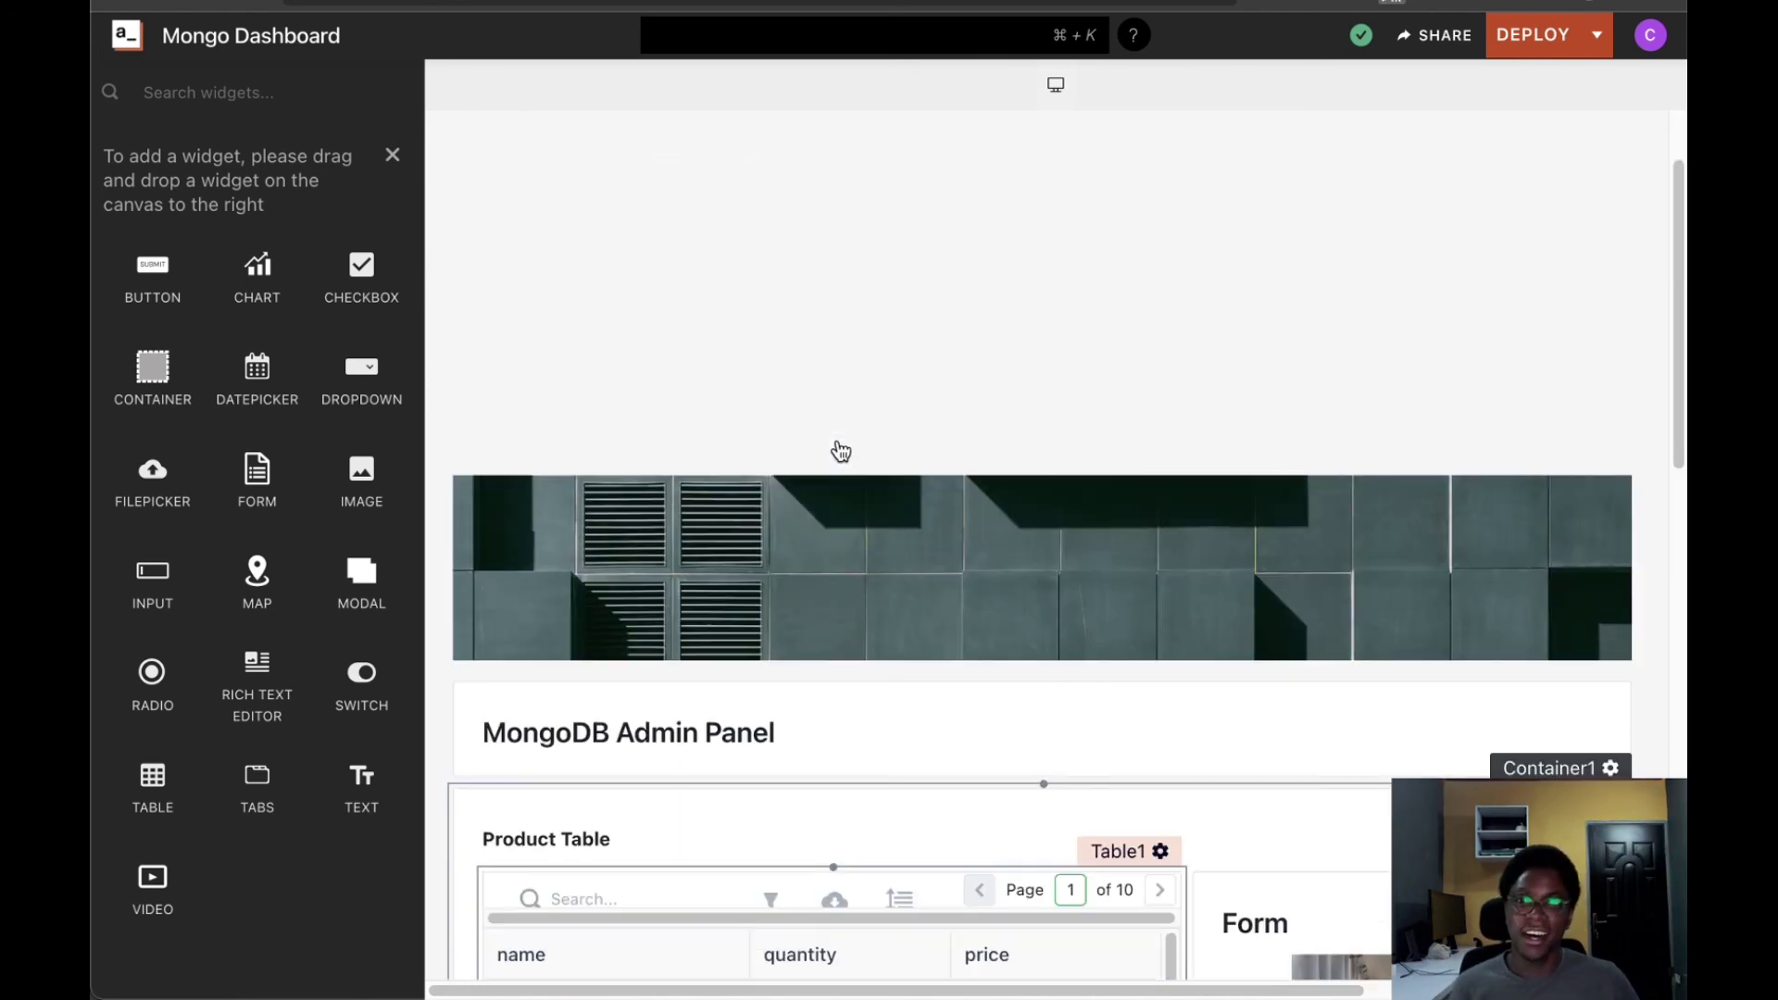
pyautogui.scroll(-6, 1088, 498)
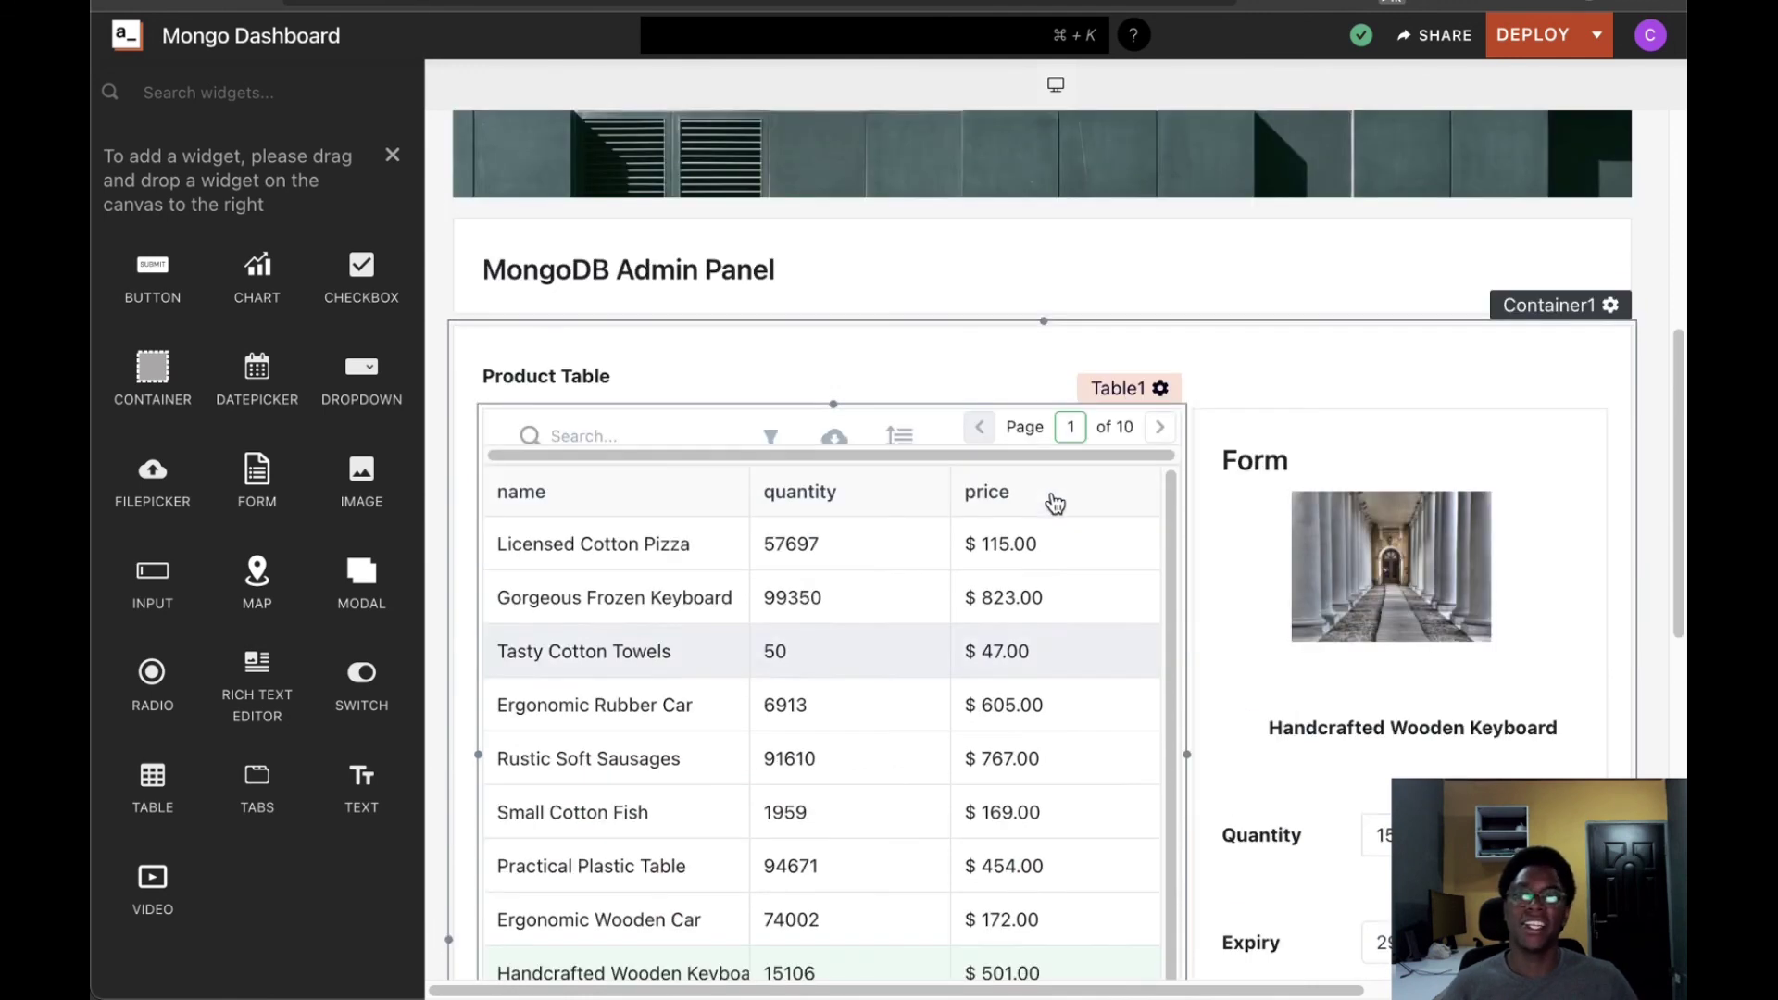
pyautogui.scroll(3, 831, 306)
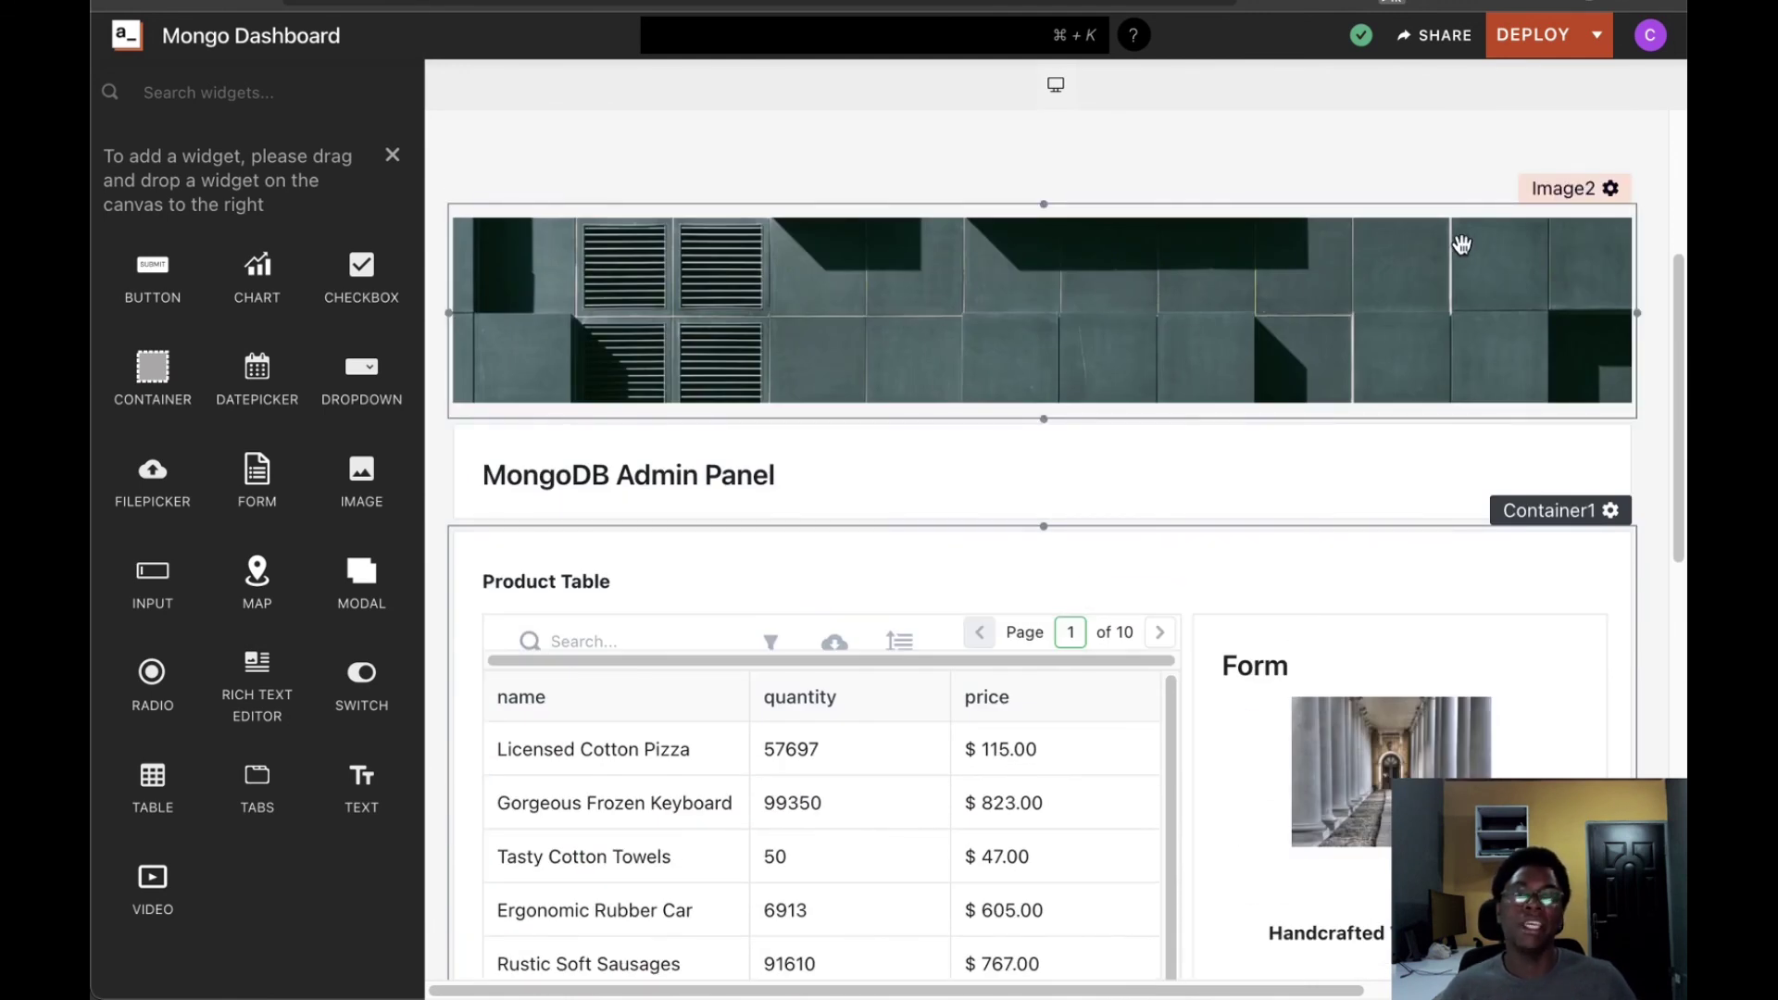
pyautogui.click(813, 476)
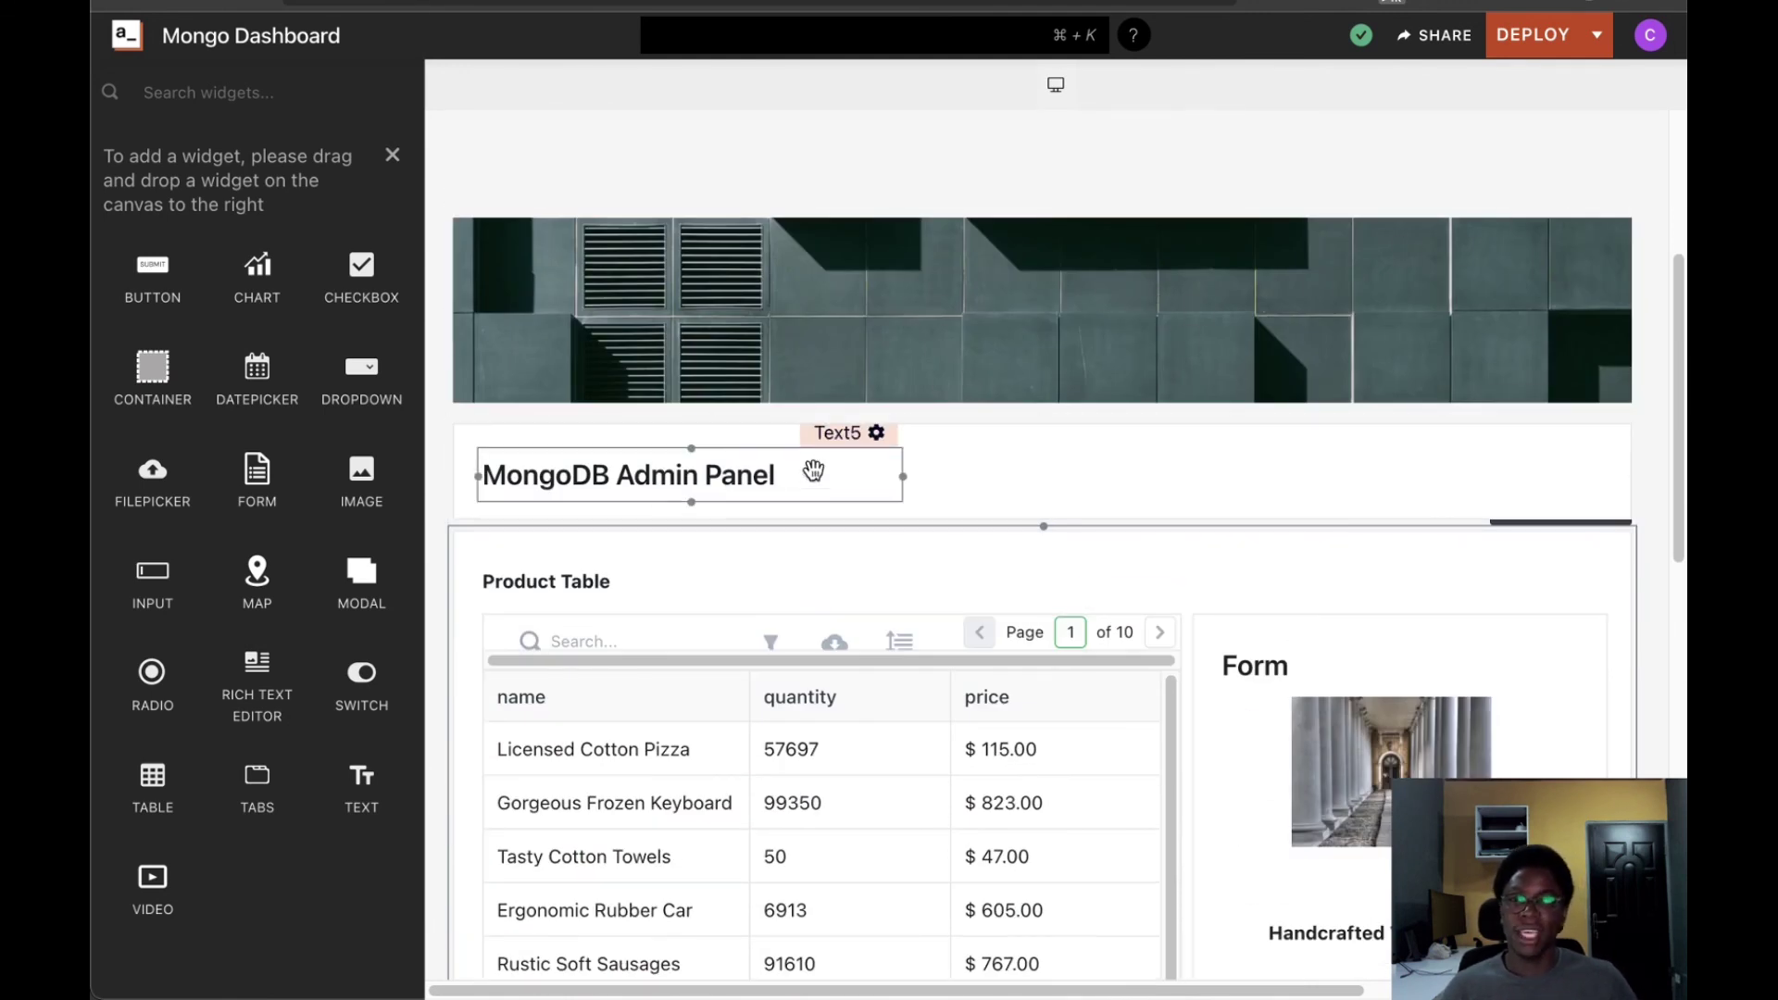
pyautogui.click(1114, 491)
# Check the Product Table heading placed above the table and form
pyautogui.scroll(-2, 1176, 574)
pyautogui.scroll(-2, 1176, 574)
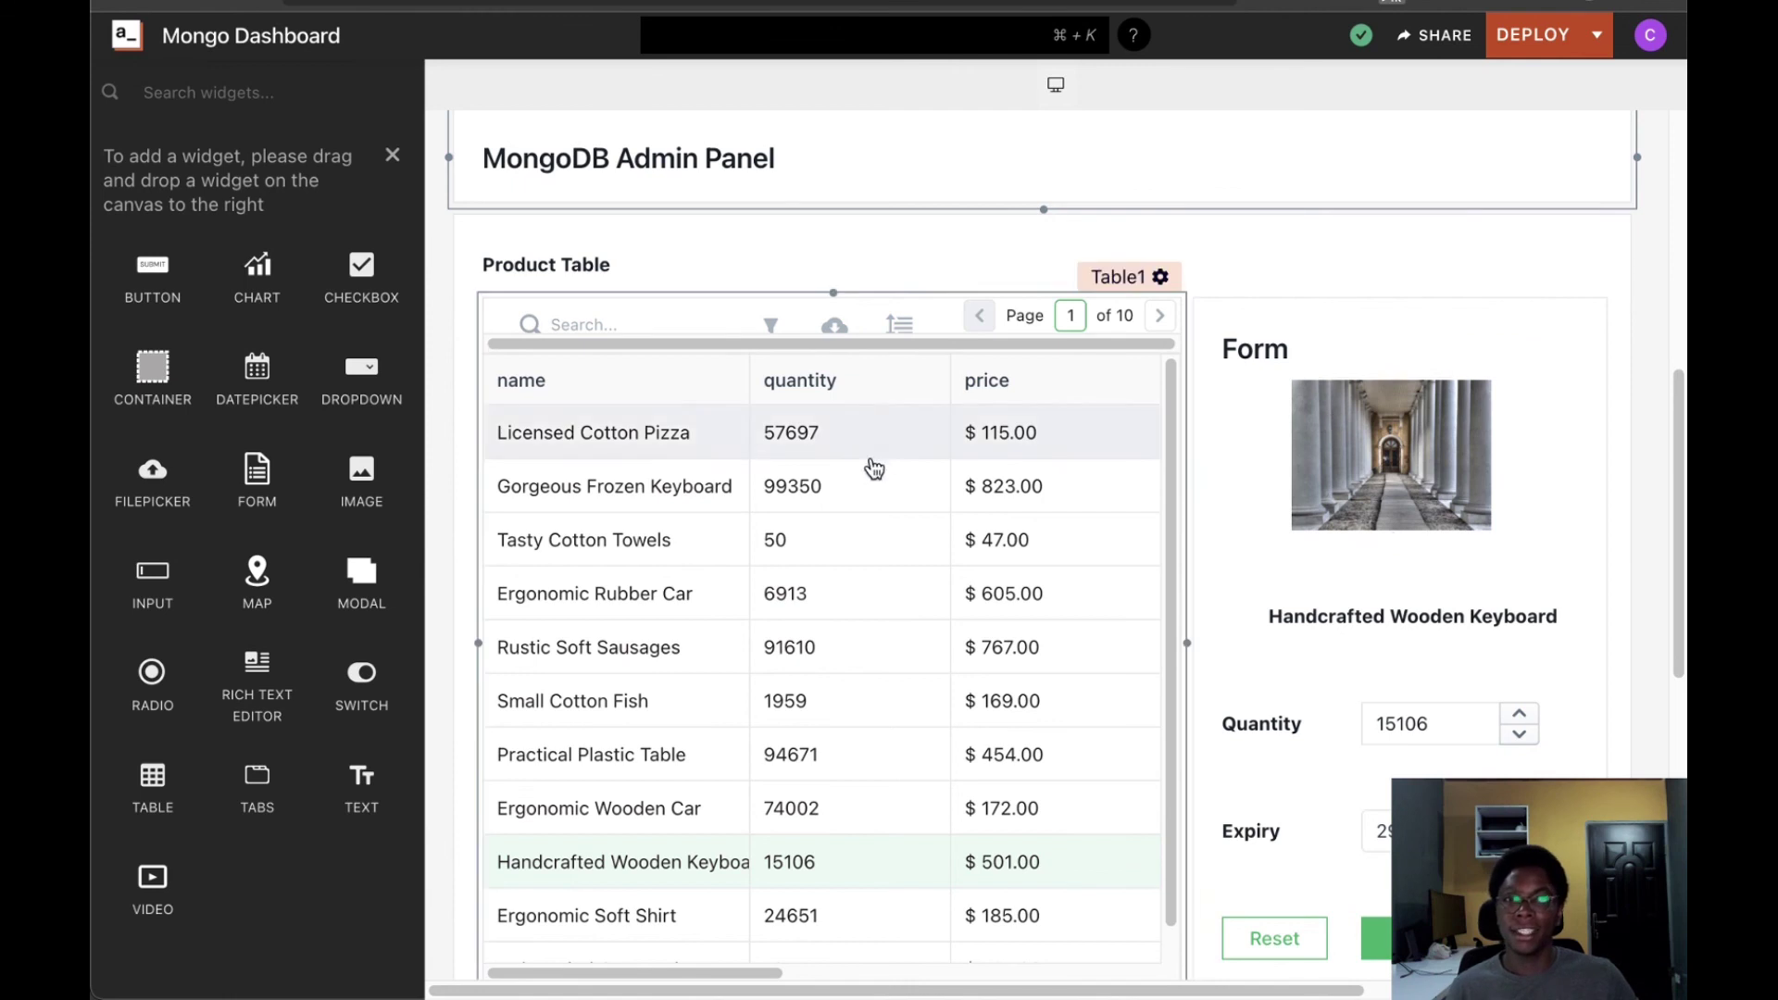
pyautogui.scroll(-10, 1379, 417)
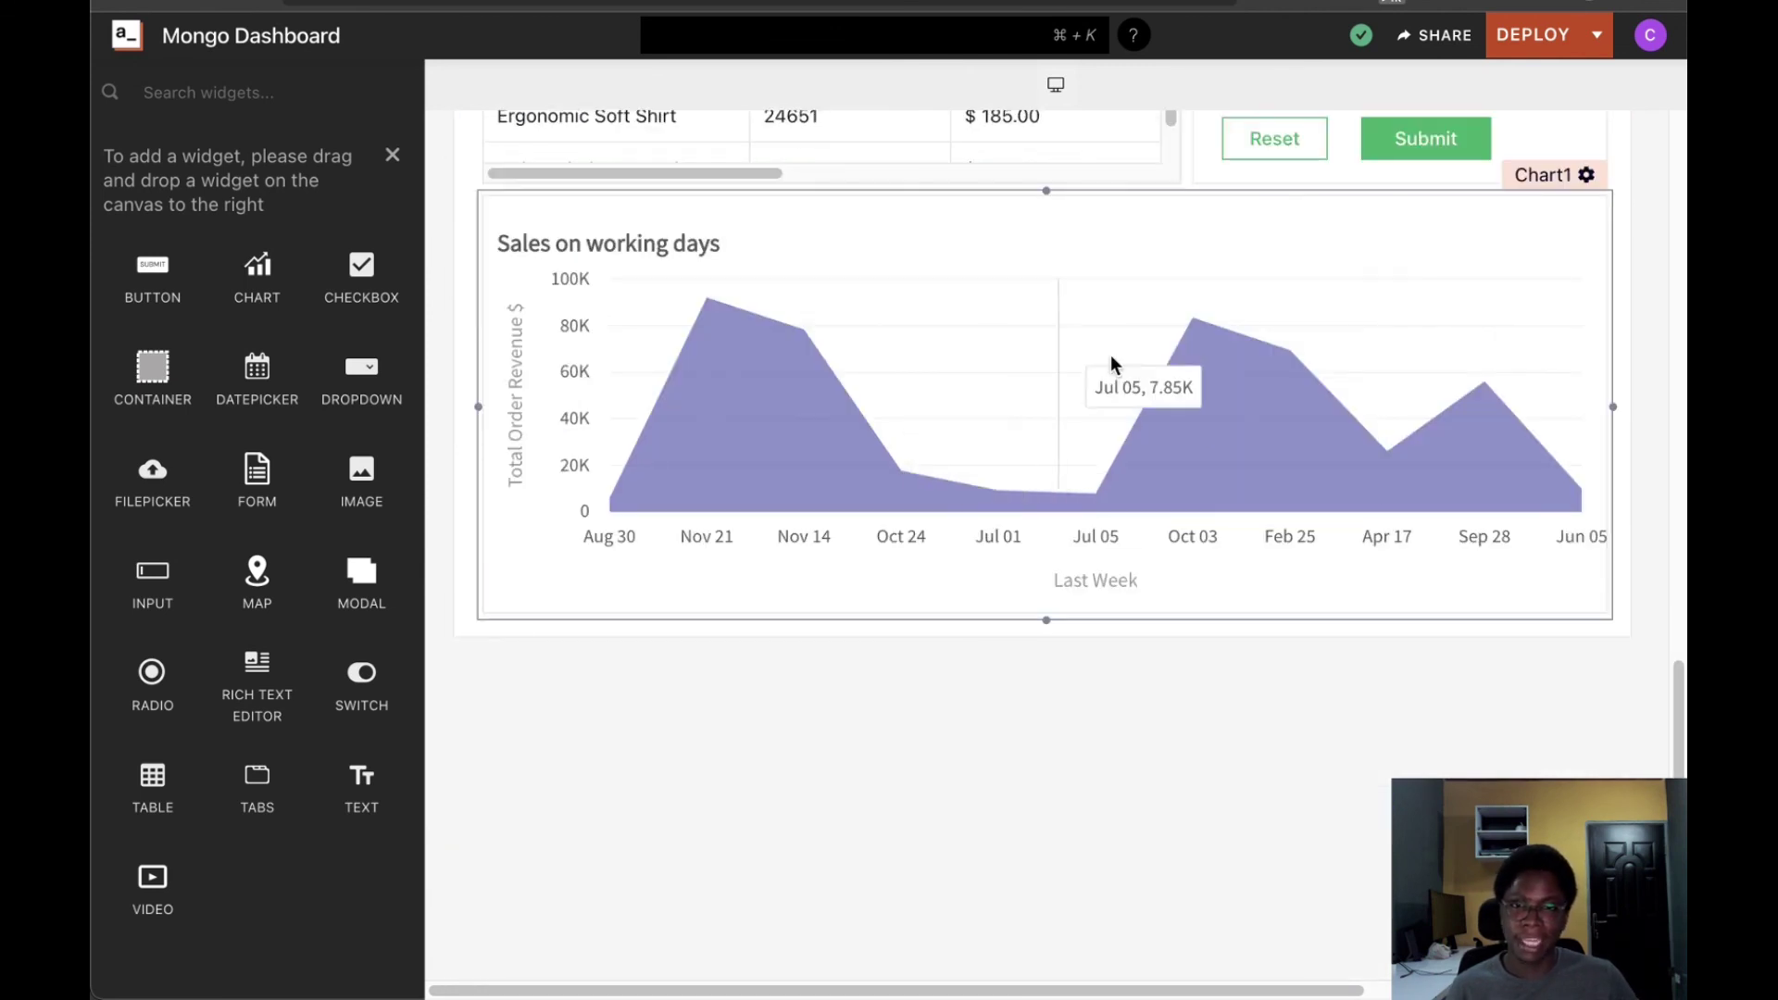
pyautogui.scroll(1, 1120, 421)
pyautogui.scroll(5, 1226, 377)
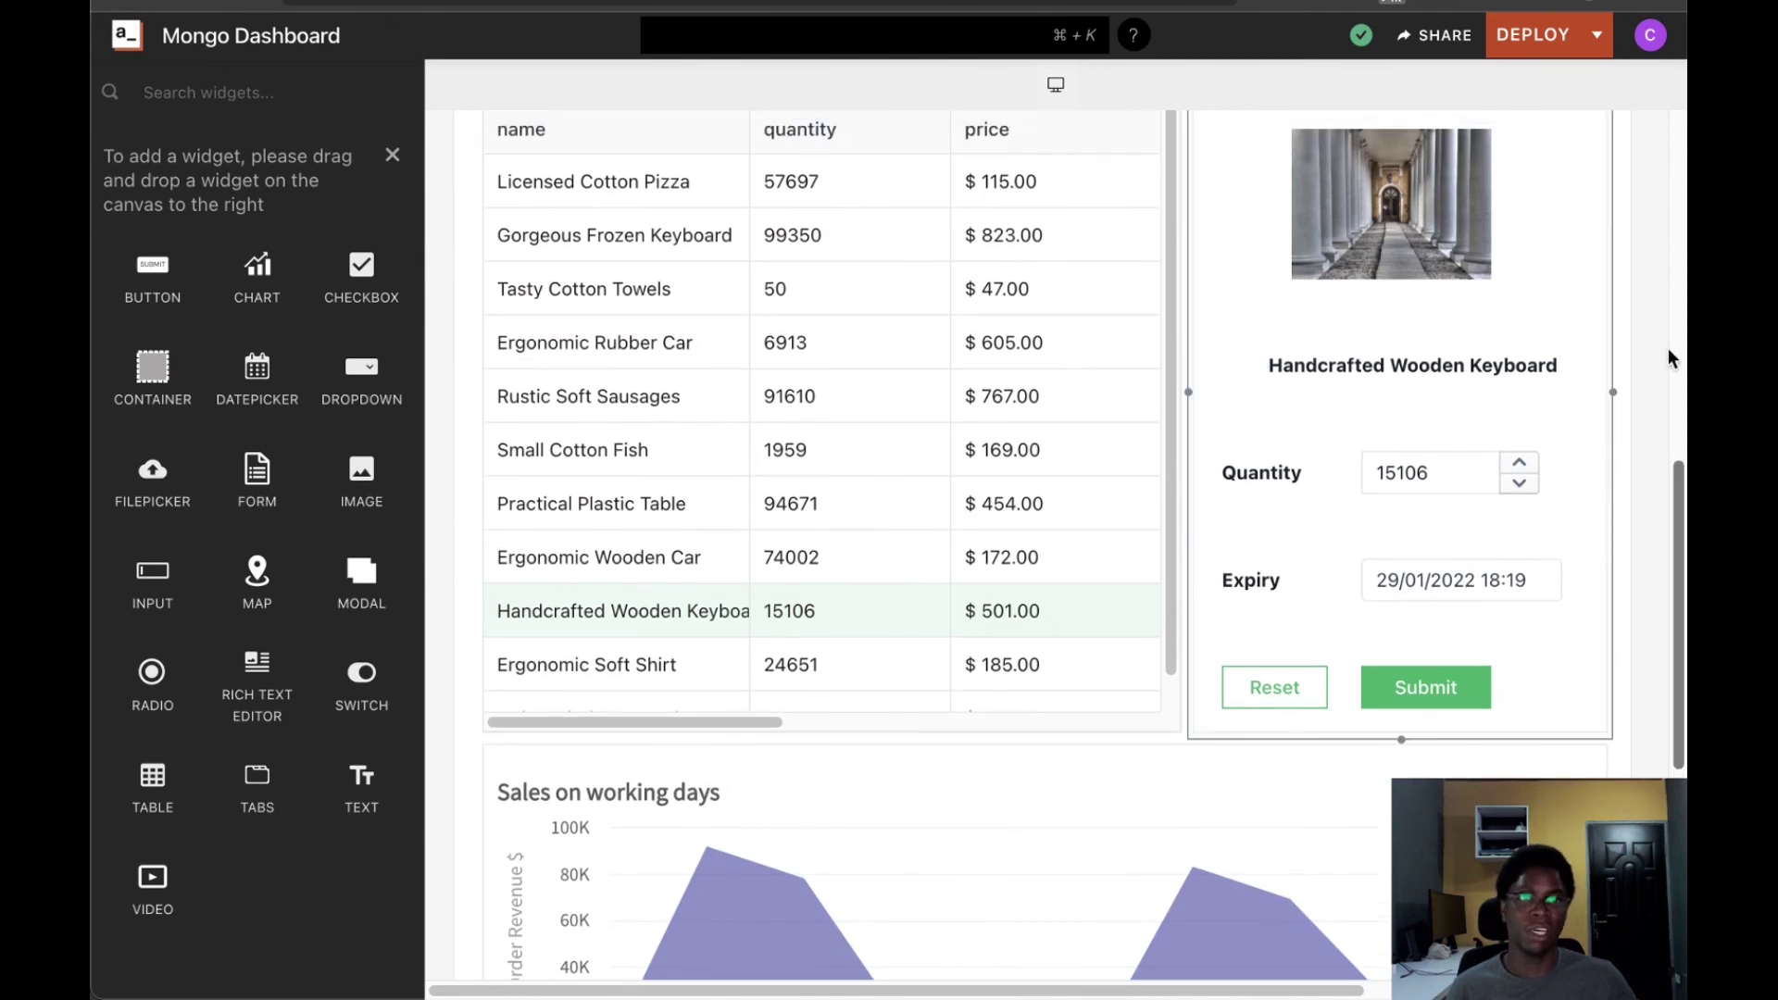
pyautogui.scroll(4, 1657, 361)
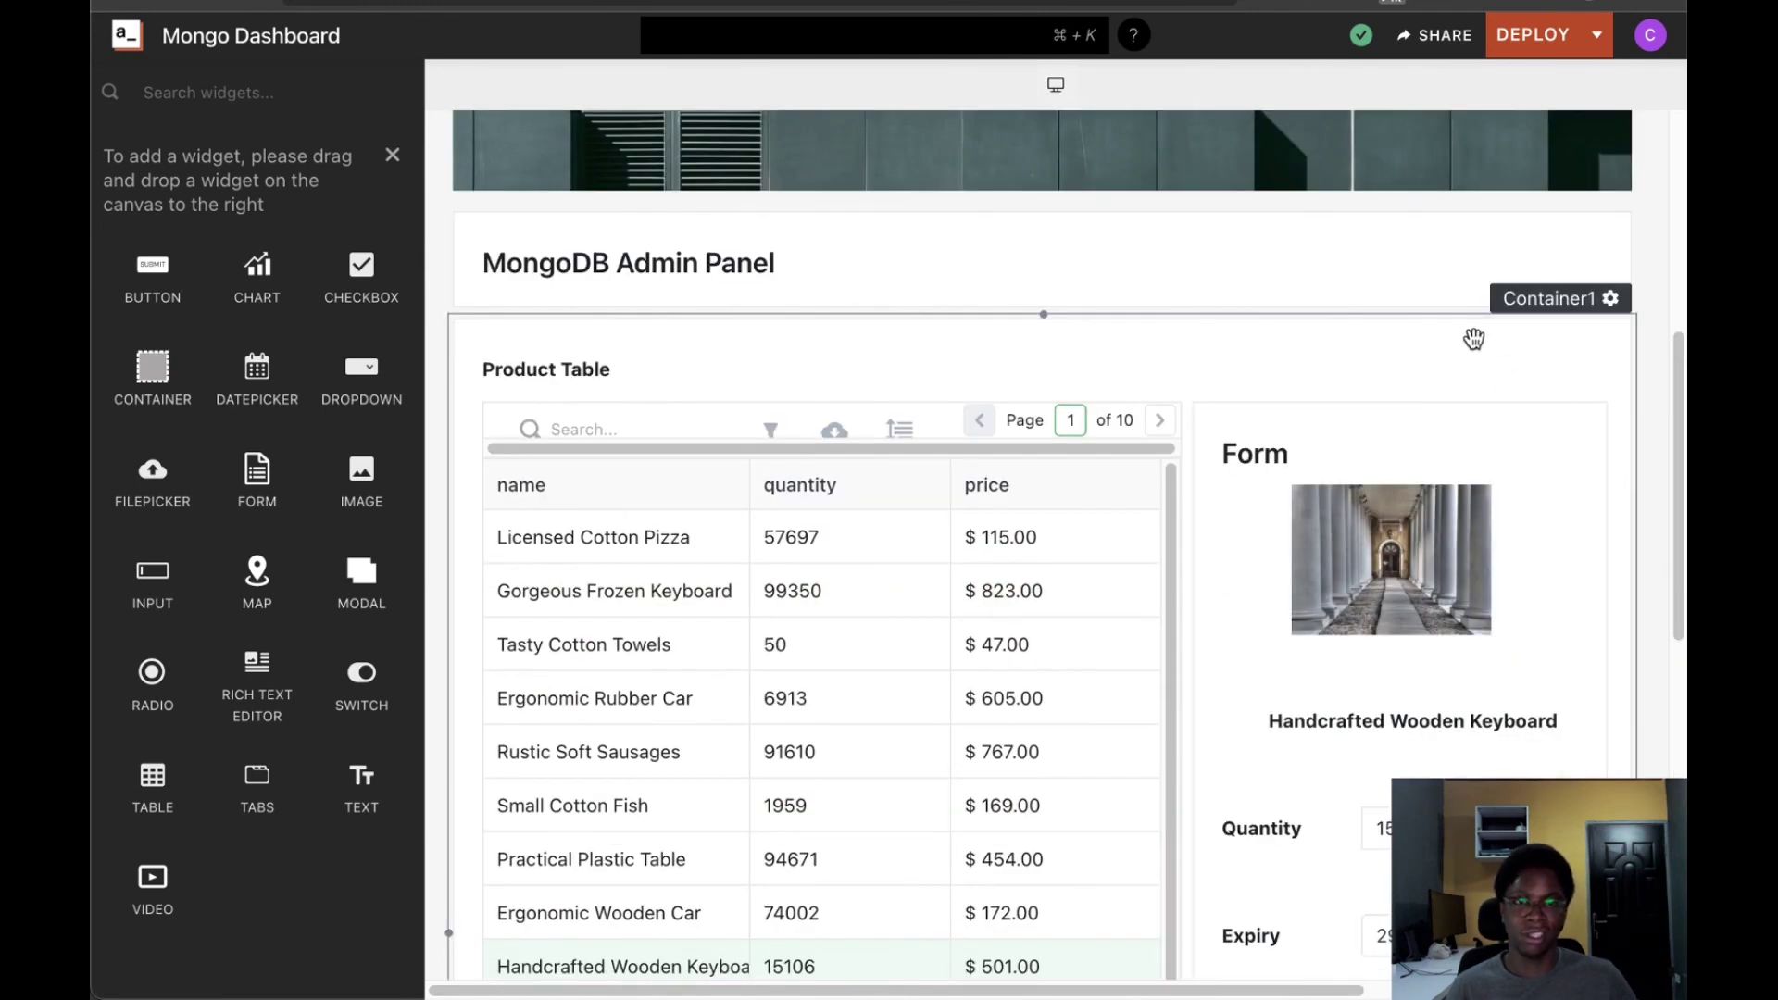
pyautogui.click(592, 365)
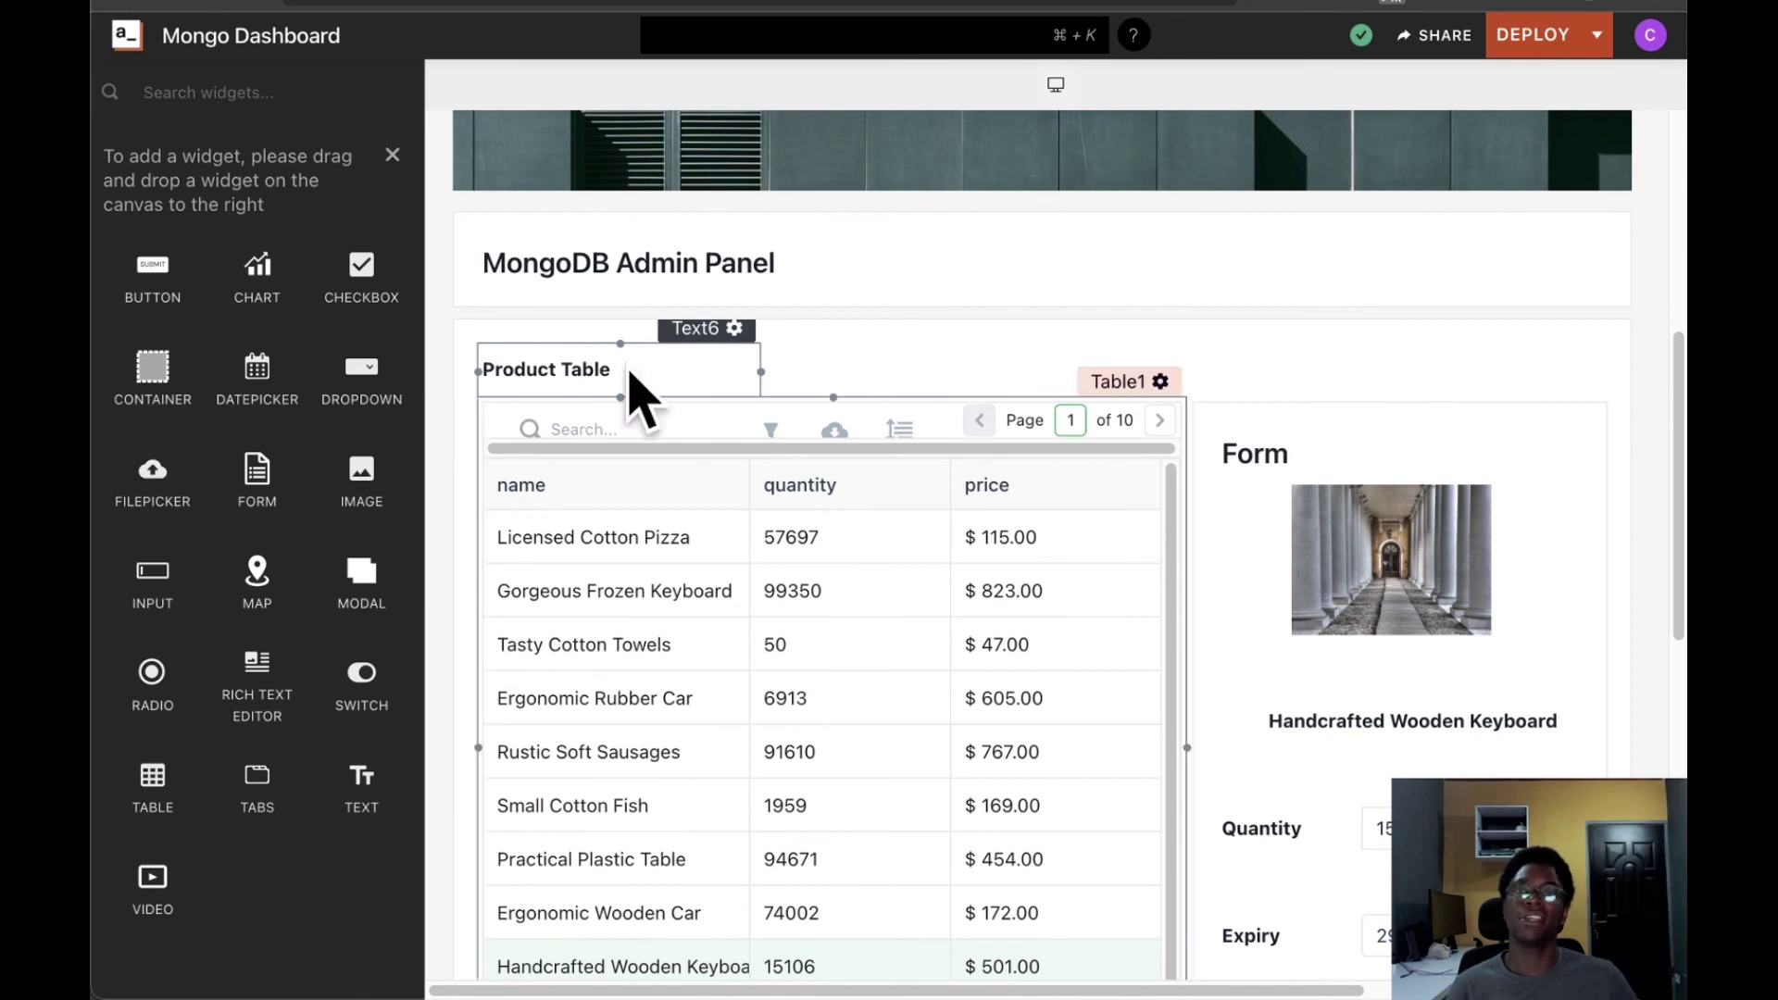
pyautogui.scroll(-5, 732, 371)
pyautogui.scroll(7, 782, 293)
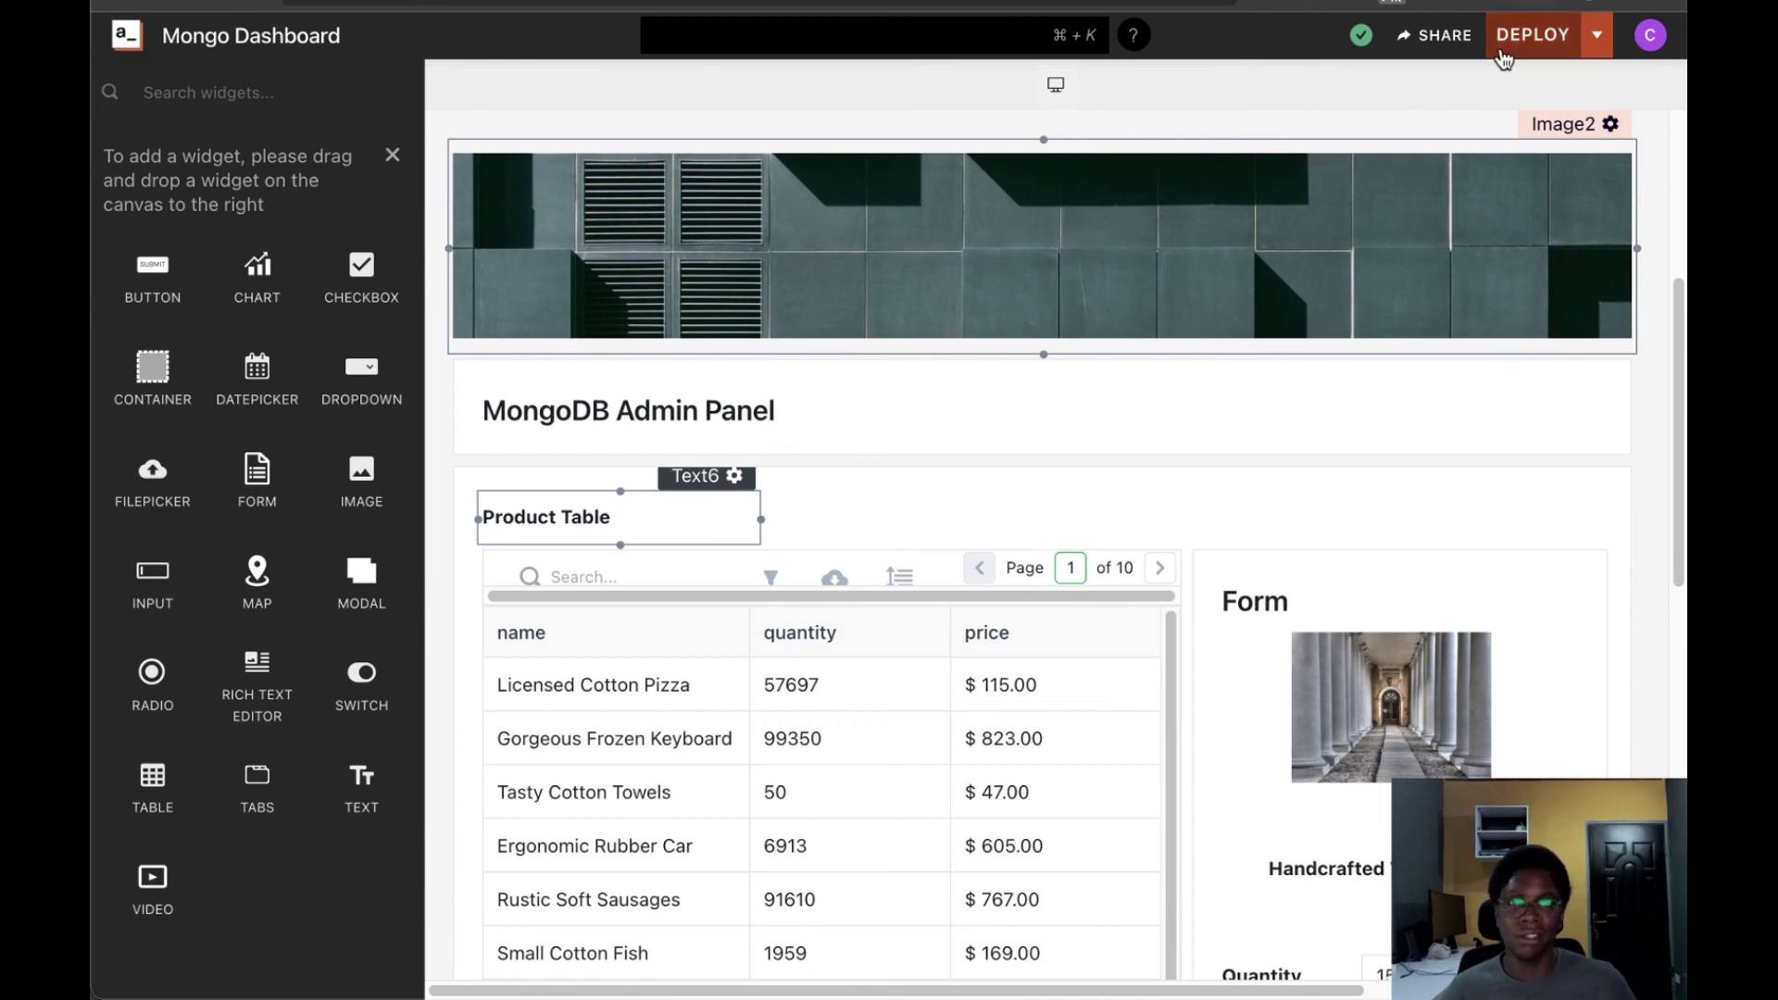
# Deploy the Mongo Dashboard and pick Gorgeous Frozen Keyboard in the live app
pyautogui.click(1533, 38)
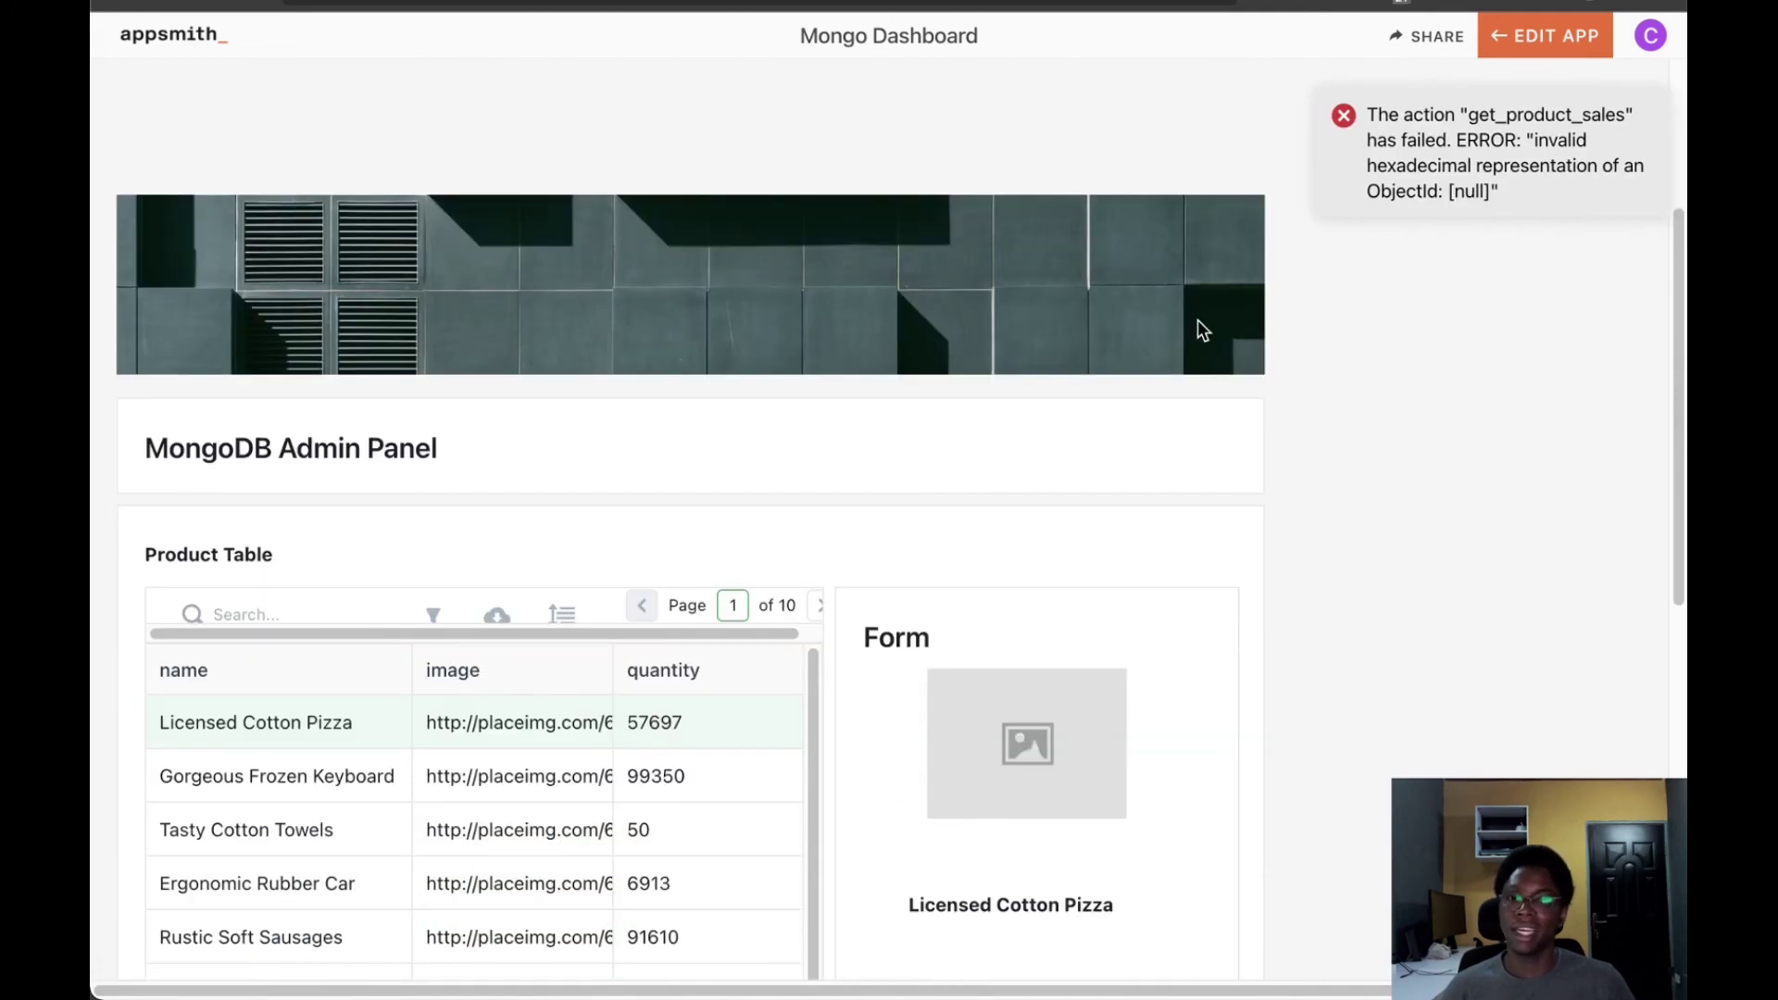
pyautogui.click(456, 776)
pyautogui.scroll(-9, 1033, 498)
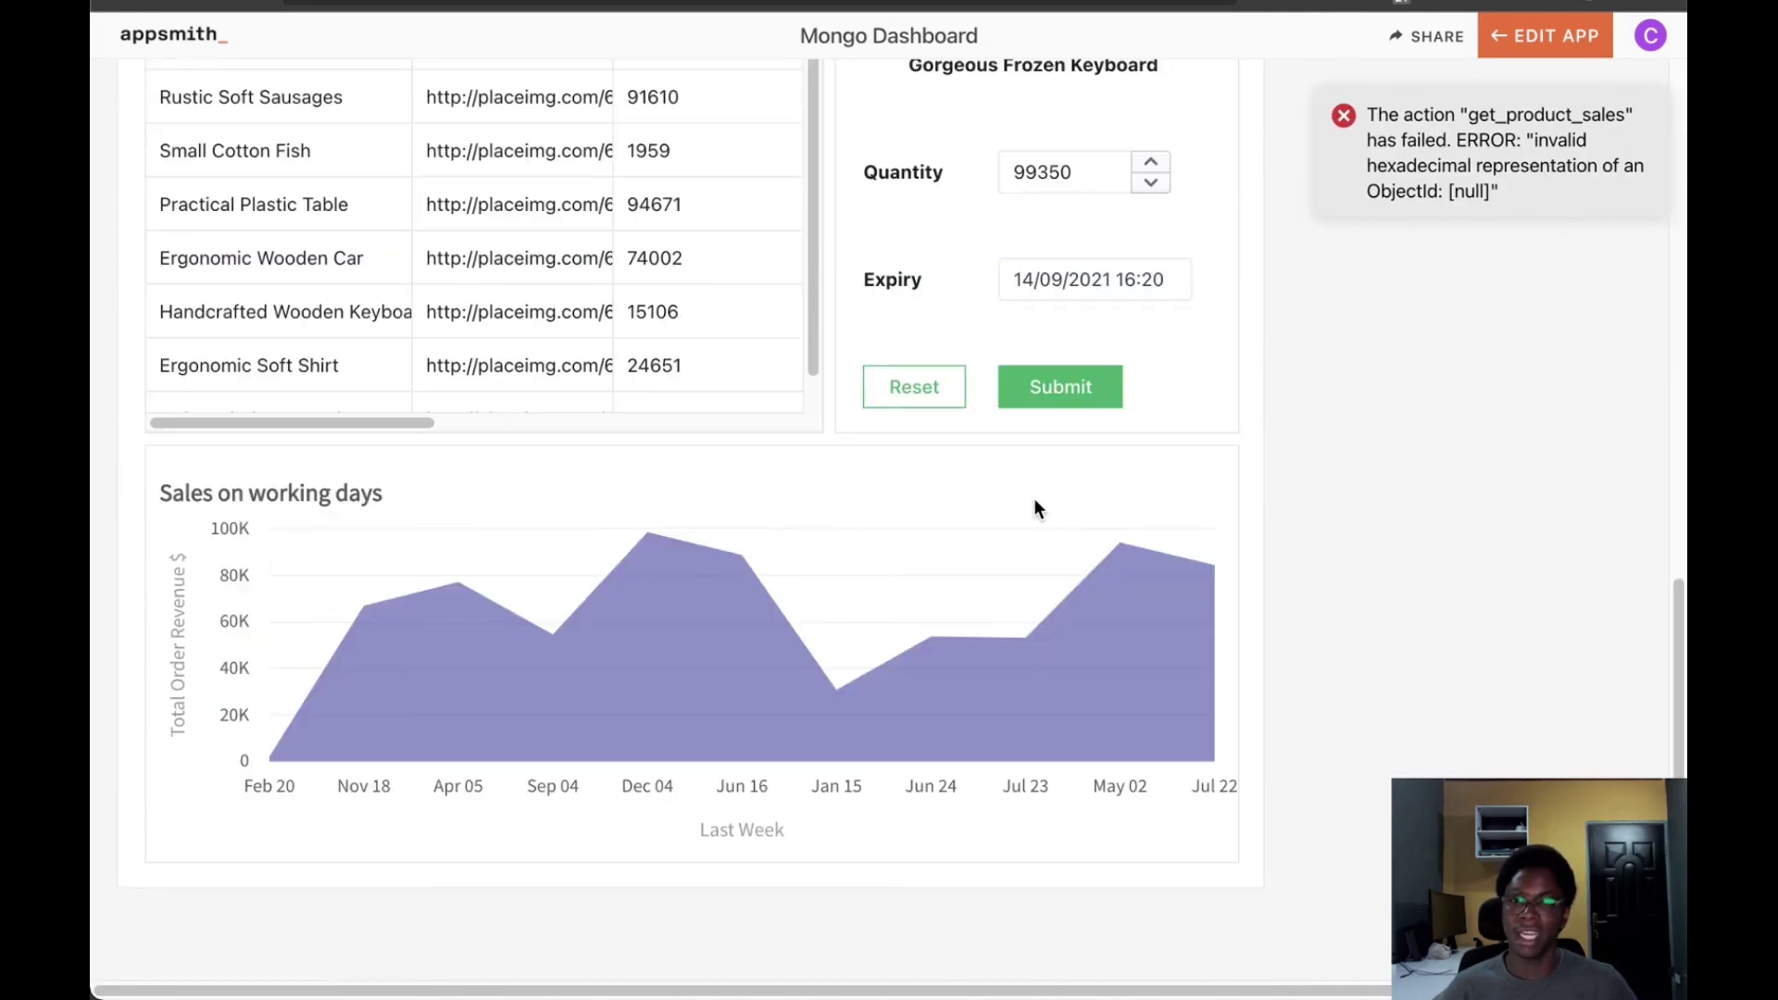
pyautogui.scroll(10, 1033, 501)
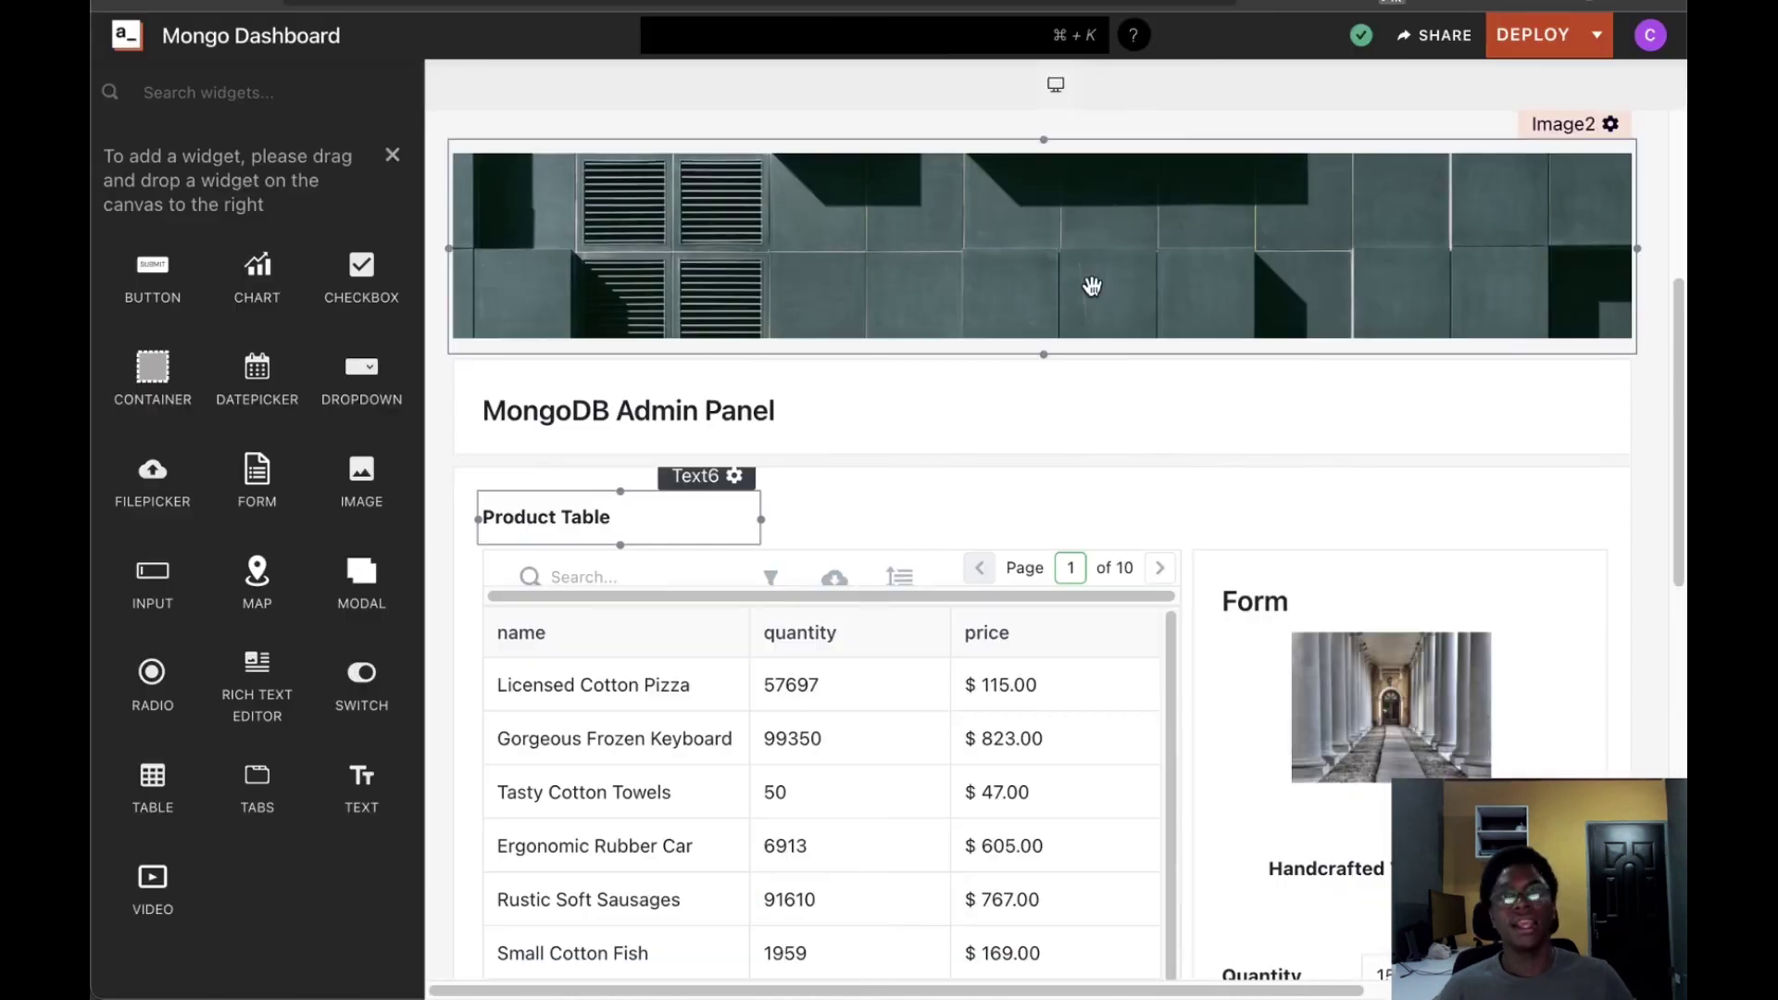